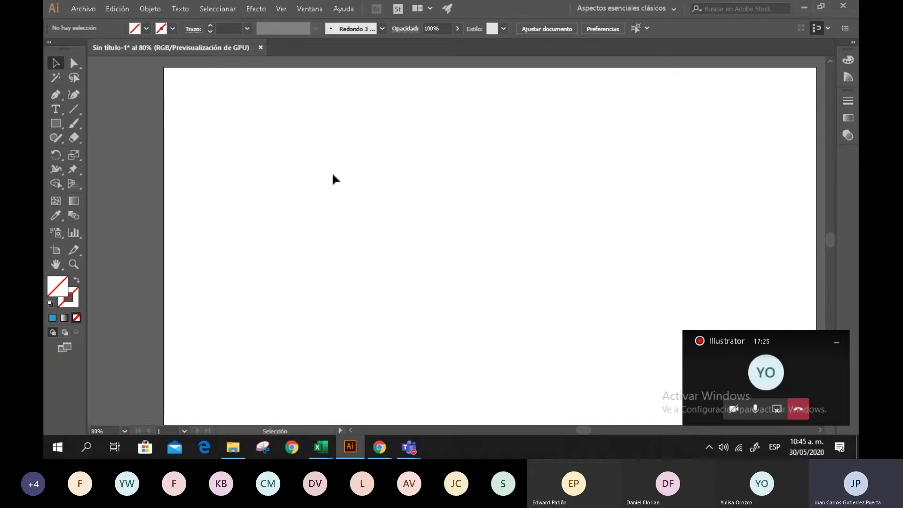
Step: Show the Apariencia and Capas panels, placing Apariencia over the upper-right part of the artboard
{"action": "left_click", "coordinate": [315, 8]}
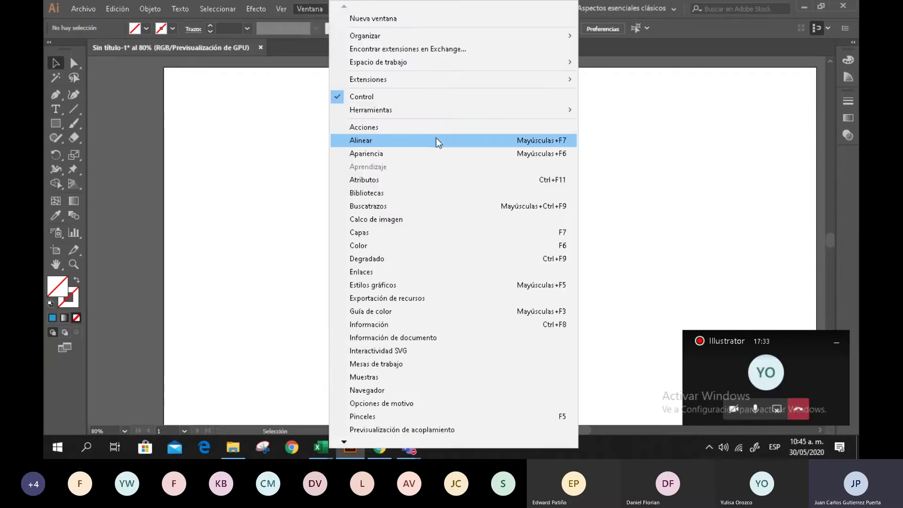
{"action": "left_click", "coordinate": [411, 151]}
{"action": "left_click_drag", "start_coordinate": [450, 226], "coordinate": [666, 80]}
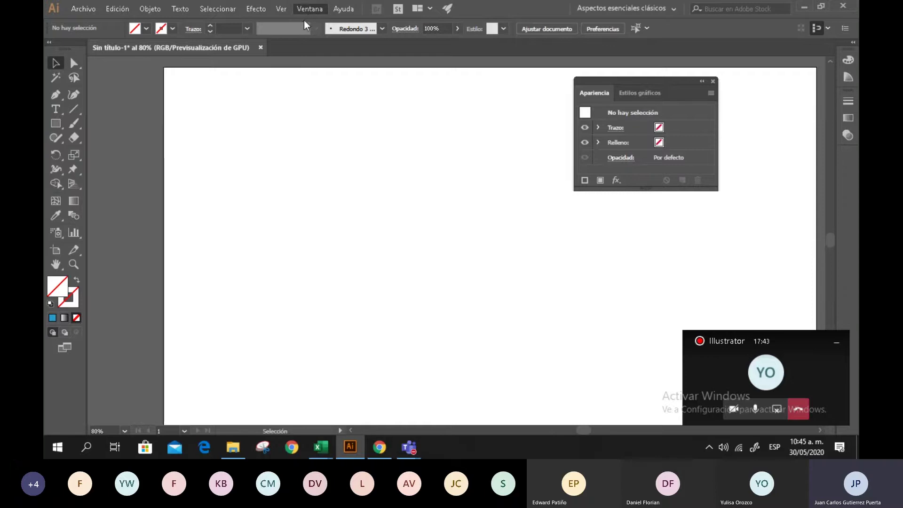
{"action": "left_click", "coordinate": [309, 9]}
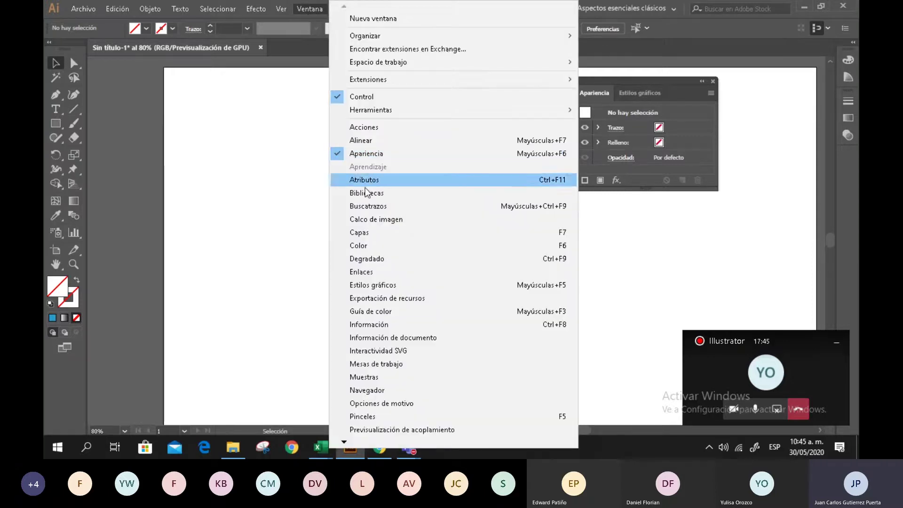
{"action": "left_click", "coordinate": [360, 234]}
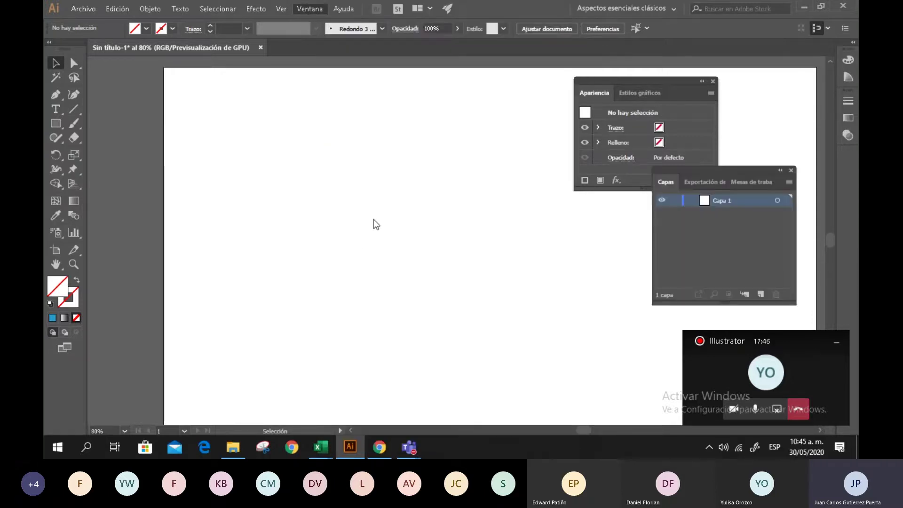
{"action": "left_click", "coordinate": [313, 10]}
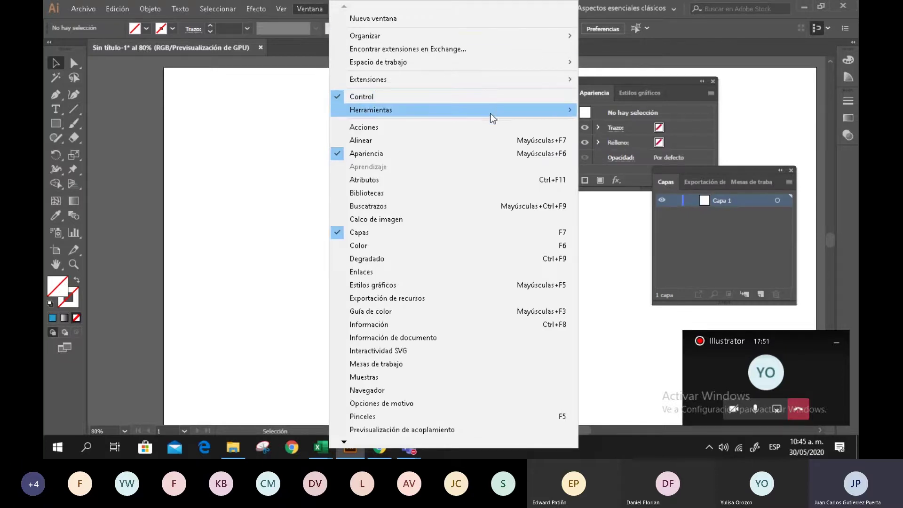
{"action": "mouse_move", "coordinate": [489, 115]}
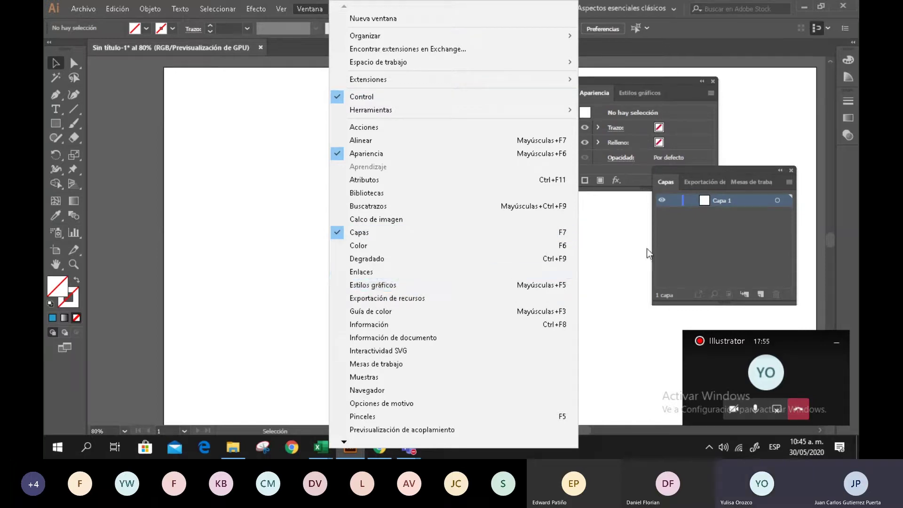
{"action": "left_click", "coordinate": [629, 254]}
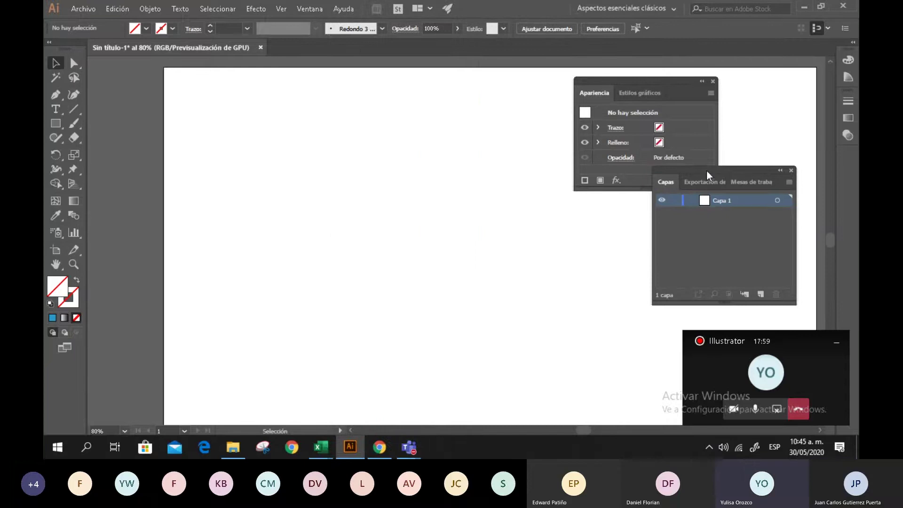
Step: Arrange the two floating panels without overlap, with Apariencia above Capas along the artboard's right side
{"action": "left_click_drag", "start_coordinate": [707, 170], "coordinate": [694, 203]}
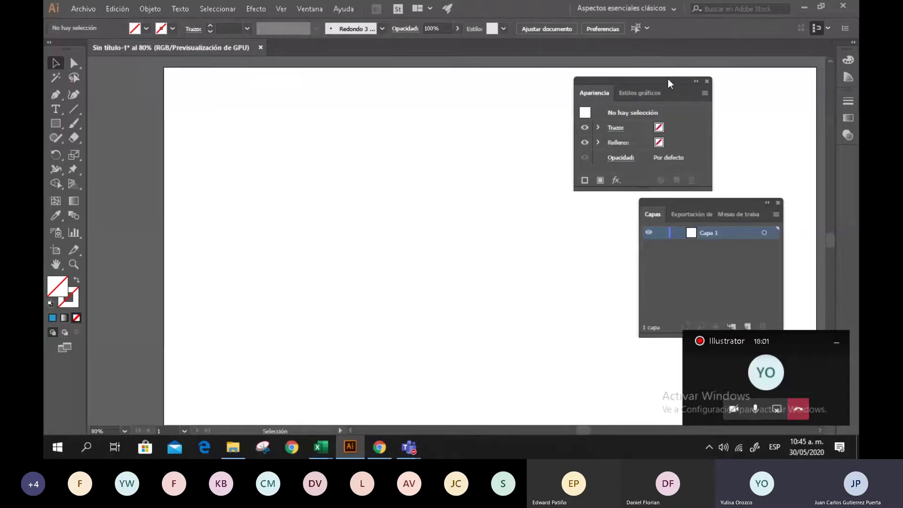
{"action": "left_click_drag", "start_coordinate": [668, 77], "coordinate": [737, 77]}
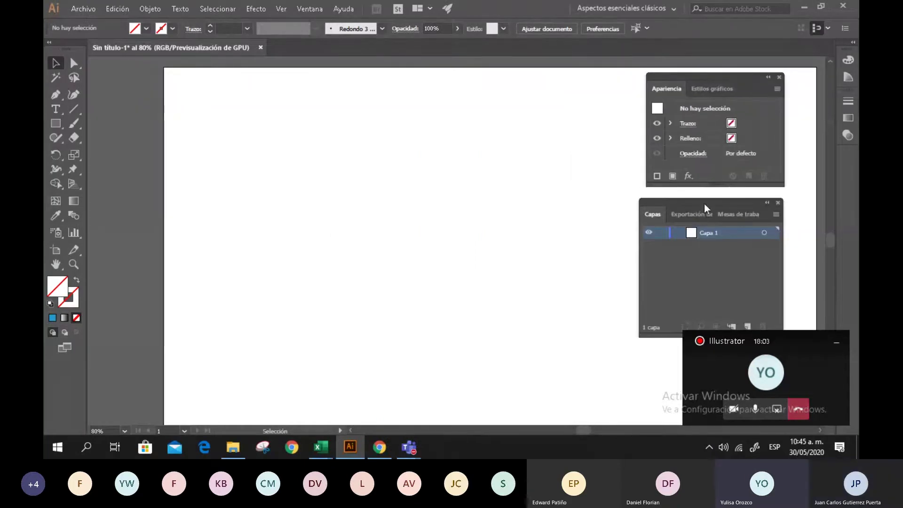
{"action": "left_click_drag", "start_coordinate": [705, 204], "coordinate": [708, 201]}
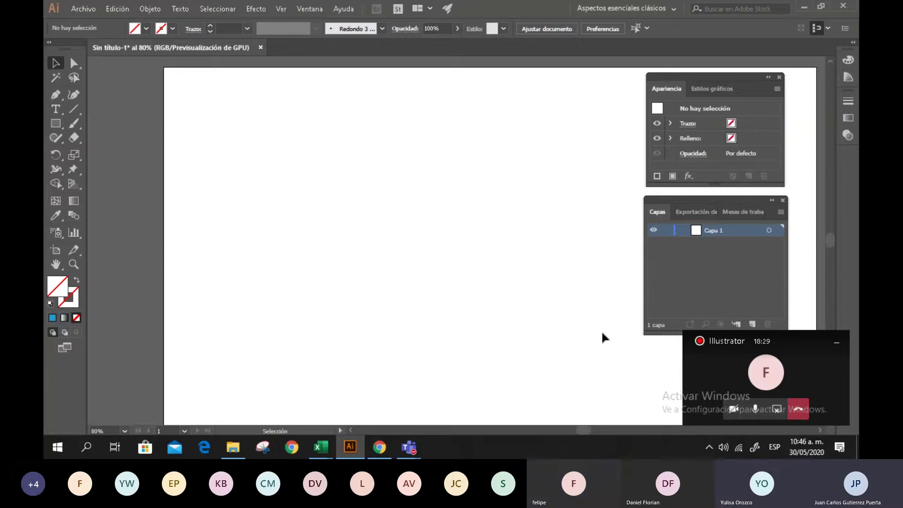
Step: Switch to the Microsoft Teams meeting to check the participants, and return to Illustrator
{"action": "mouse_move", "coordinate": [412, 455]}
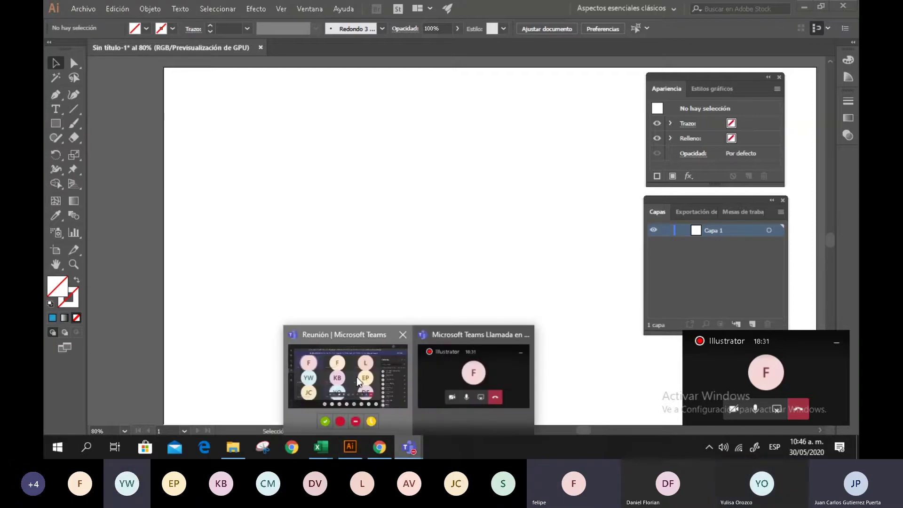
{"action": "left_click", "coordinate": [344, 373]}
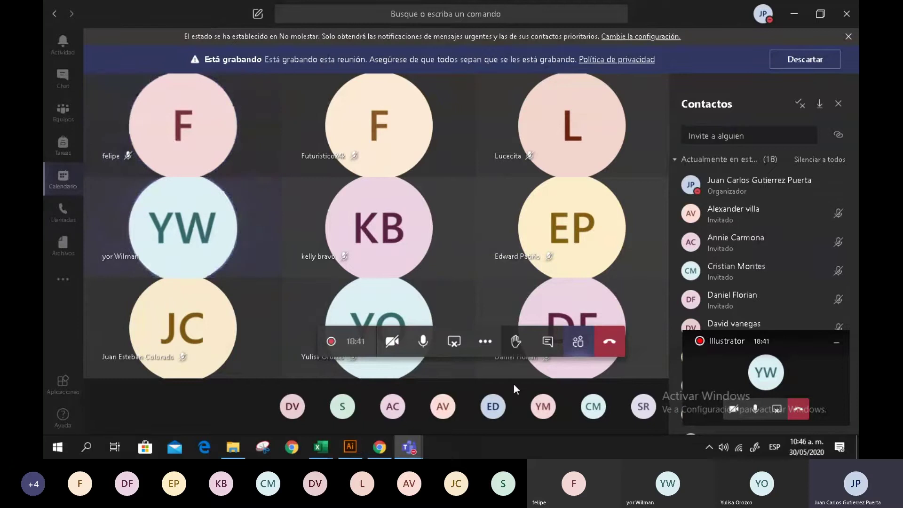
{"action": "mouse_move", "coordinate": [407, 453]}
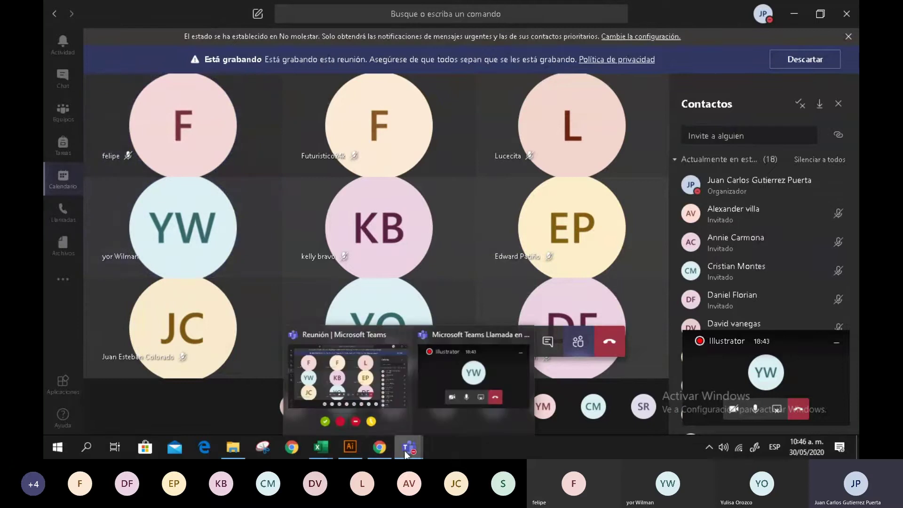
{"action": "left_click", "coordinate": [355, 450]}
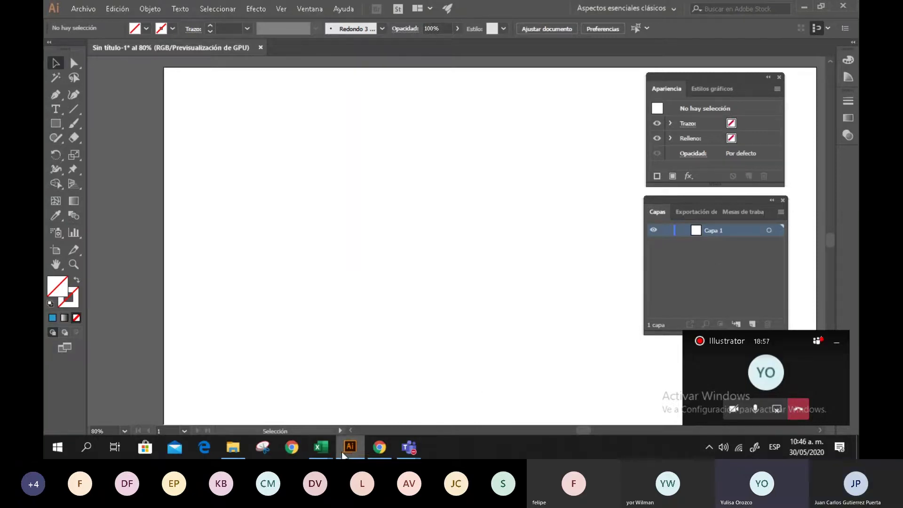
Step: Switch to the Microsoft Teams meeting, admit the guest waiting in the lobby, and return to Illustrator
{"action": "mouse_move", "coordinate": [417, 448]}
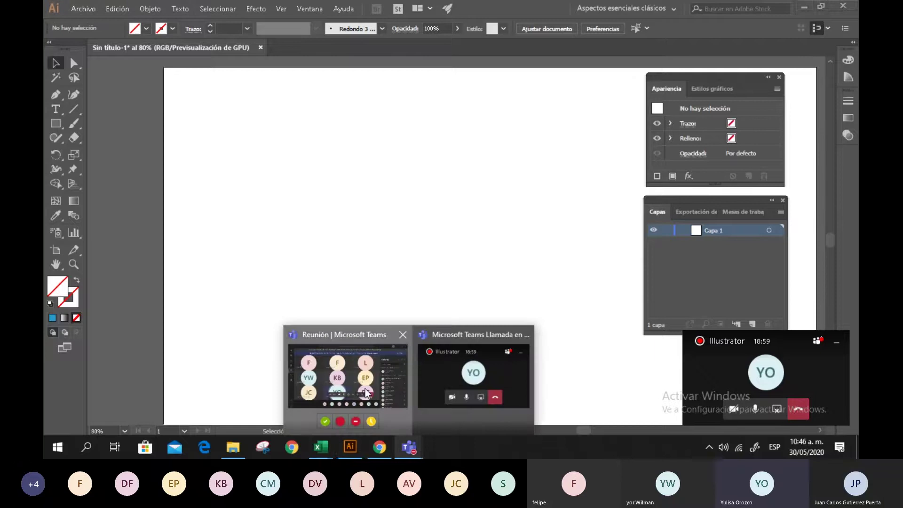
{"action": "left_click", "coordinate": [372, 399]}
{"action": "left_click", "coordinate": [839, 184]}
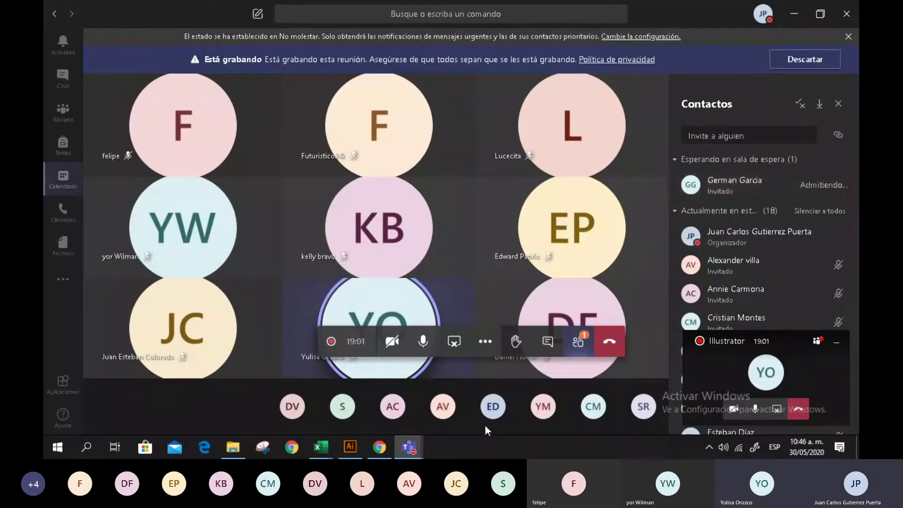
{"action": "left_click", "coordinate": [356, 446]}
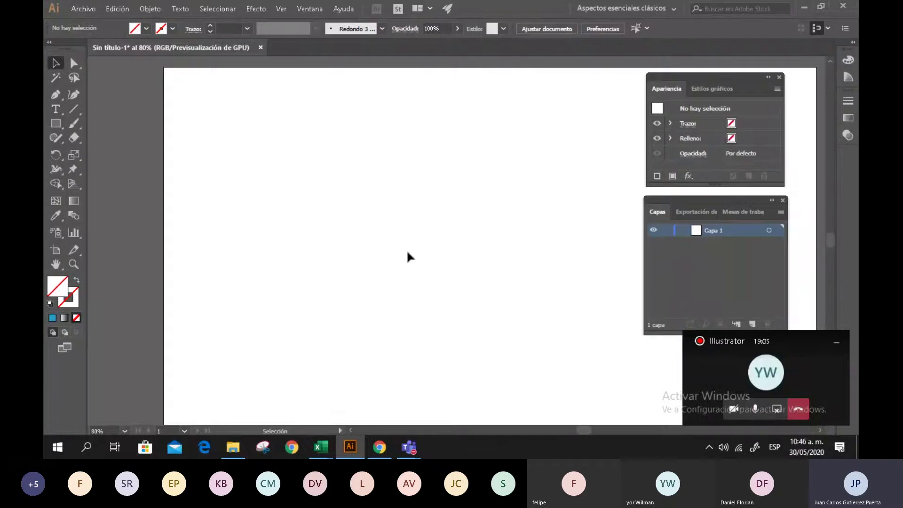
Step: Move the Capas panel to the artboard's upper-left corner and draw a rounded rectangle in the upper middle of the artboard
{"action": "left_click_drag", "start_coordinate": [703, 198], "coordinate": [177, 74]}
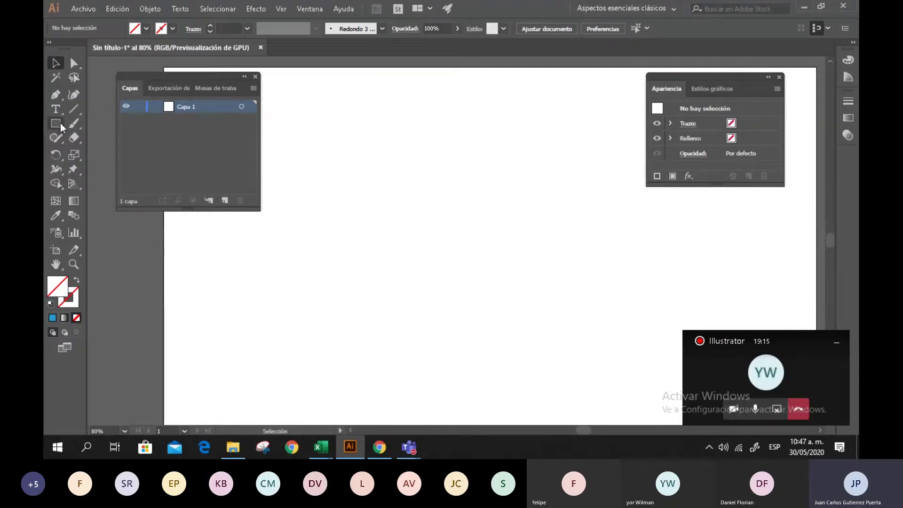
{"action": "left_click_drag", "start_coordinate": [61, 122], "coordinate": [442, 109]}
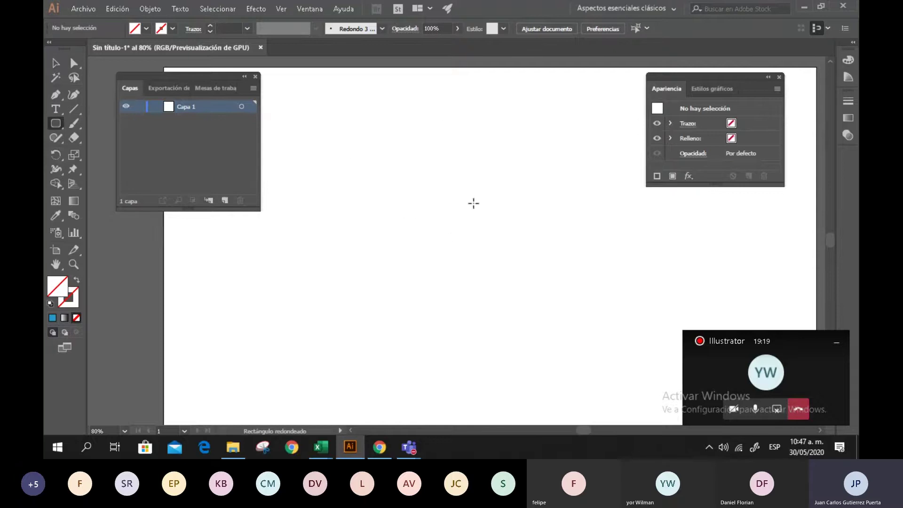
{"action": "left_click_drag", "start_coordinate": [349, 108], "coordinate": [474, 203]}
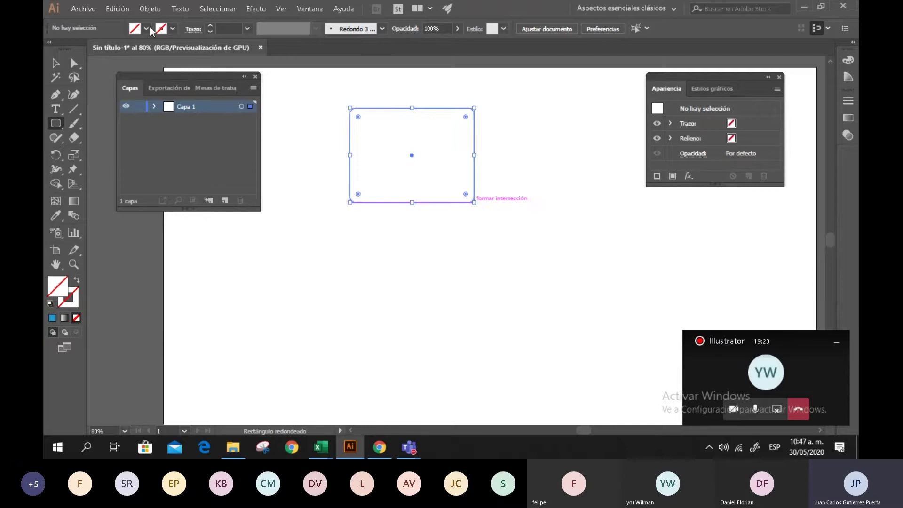
Step: Give the rounded rectangle a yellow fill and a 6 pt black stroke
{"action": "left_click", "coordinate": [147, 29]}
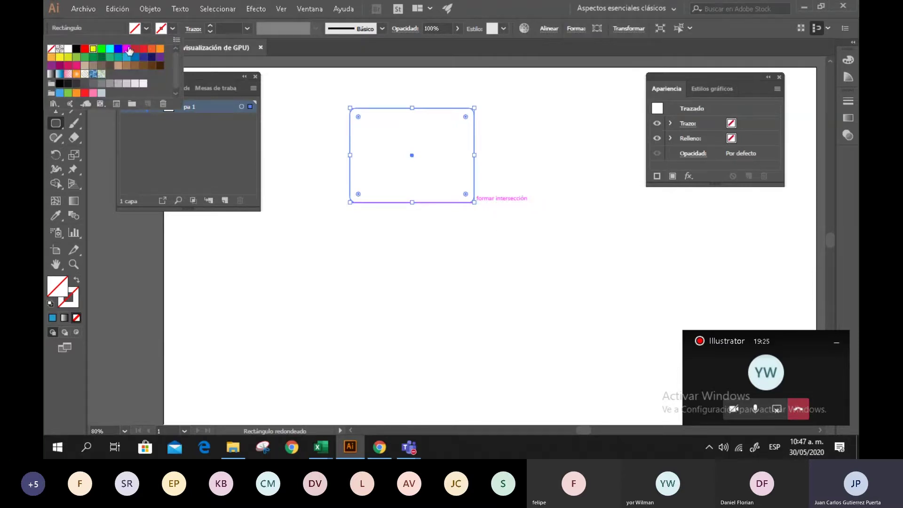
{"action": "left_click", "coordinate": [93, 48]}
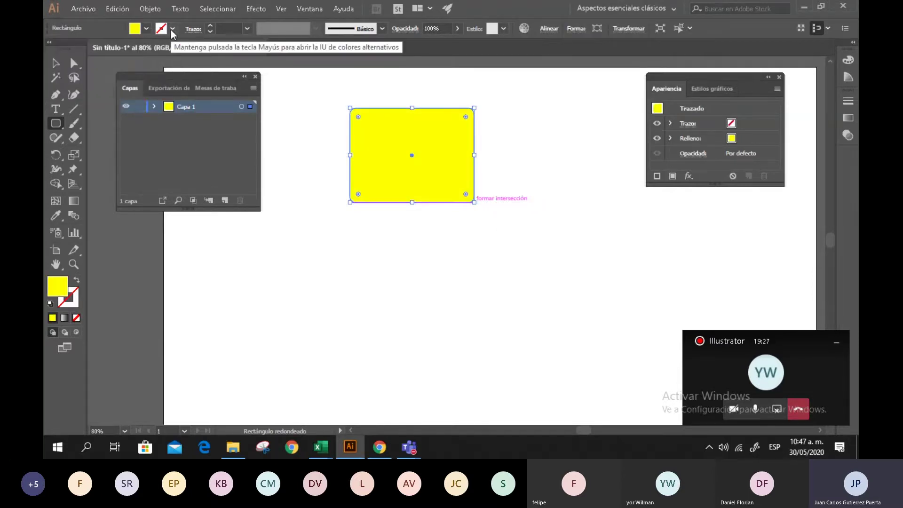
{"action": "left_click", "coordinate": [173, 29]}
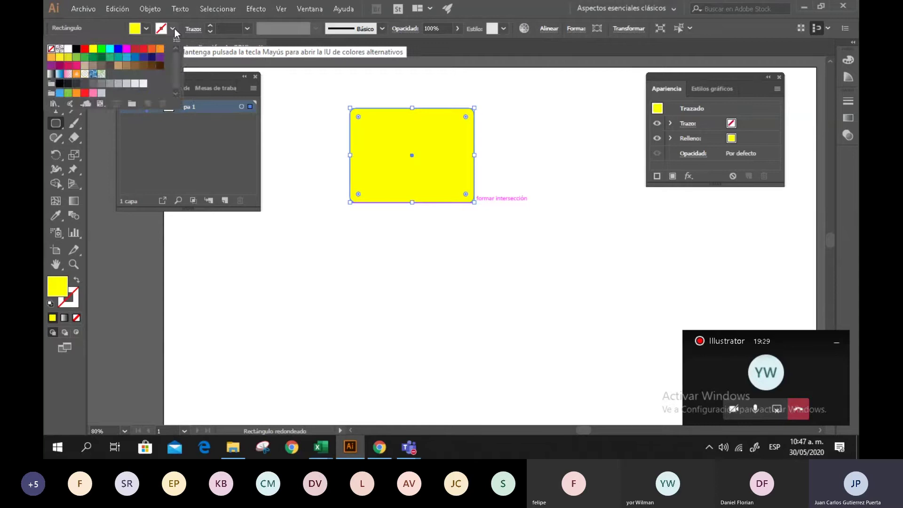
{"action": "left_click", "coordinate": [77, 48]}
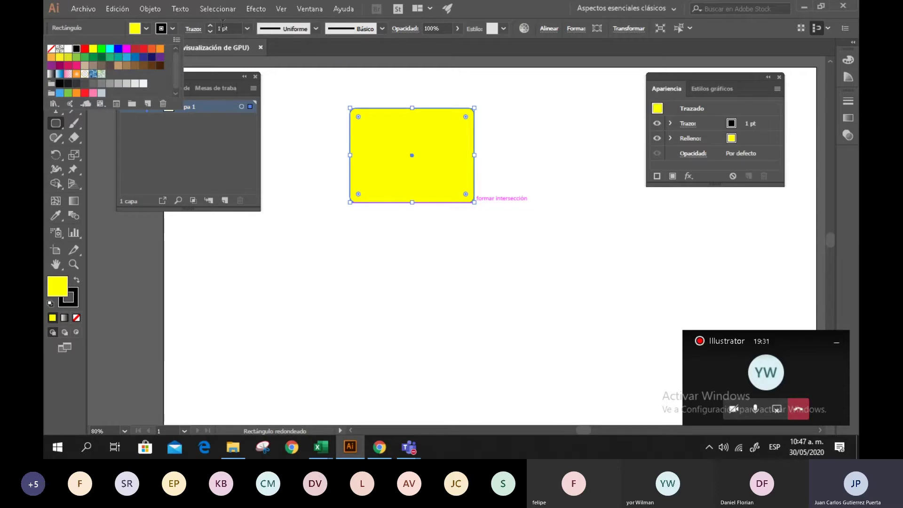
{"action": "left_click", "coordinate": [209, 25]}
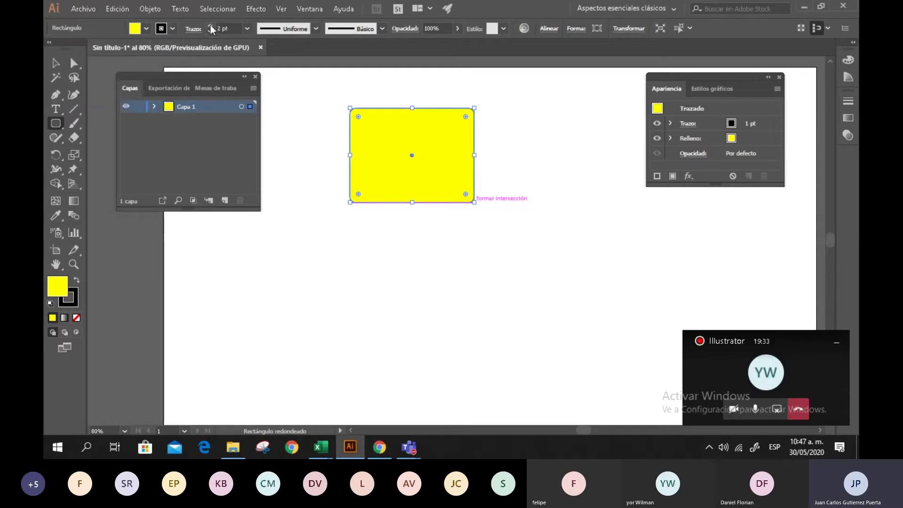
{"action": "left_click", "coordinate": [211, 24]}
{"action": "left_click", "coordinate": [211, 25]}
{"action": "left_click", "coordinate": [210, 25]}
{"action": "left_click", "coordinate": [210, 25]}
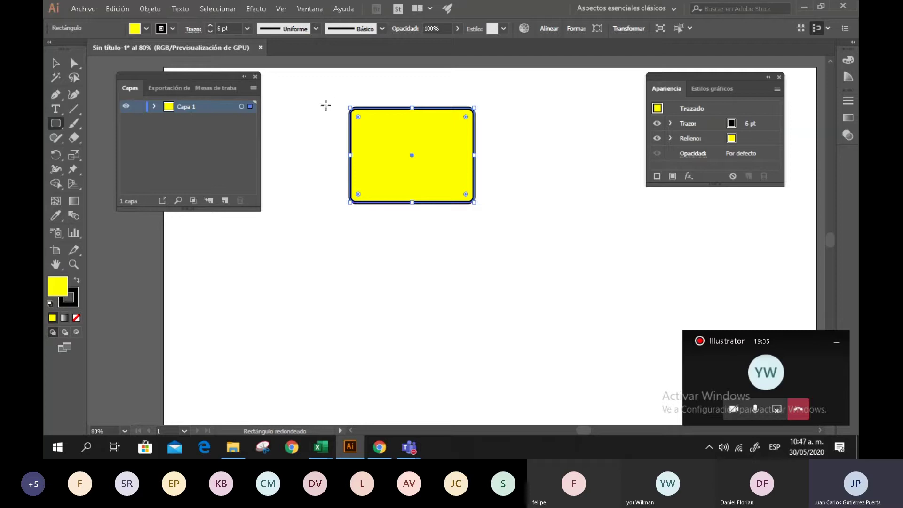
Step: Rename the rectangle's layer as "rectangulo amarillo"
{"action": "double_click", "coordinate": [190, 108]}
{"action": "type", "text": "re"}
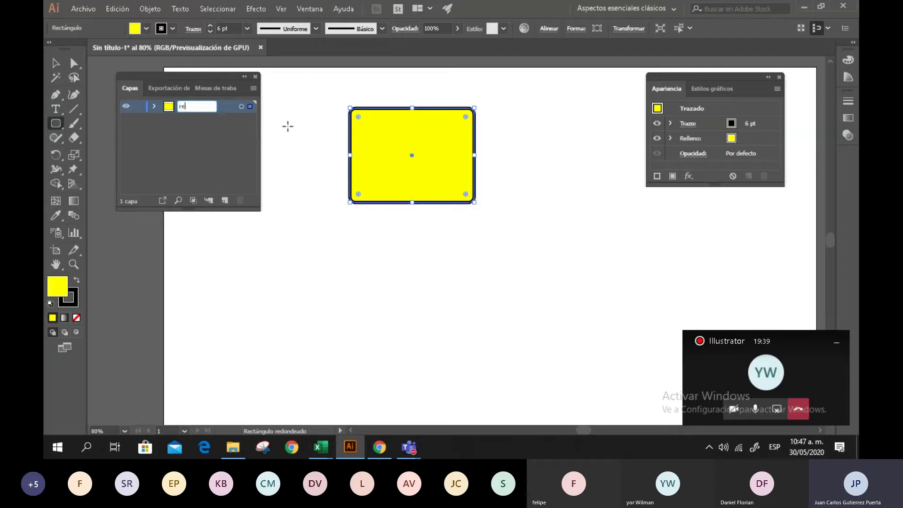
{"action": "type", "text": "ctangulo amarillo"}
{"action": "key", "text": "Return"}
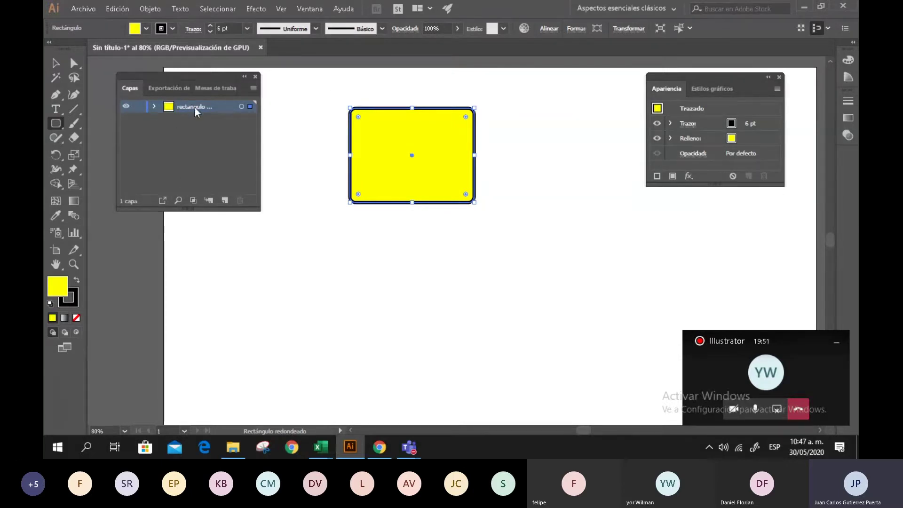
Step: Create a new layer above the rectangle's layer and deselect the yellow rectangle
{"action": "left_click", "coordinate": [225, 202]}
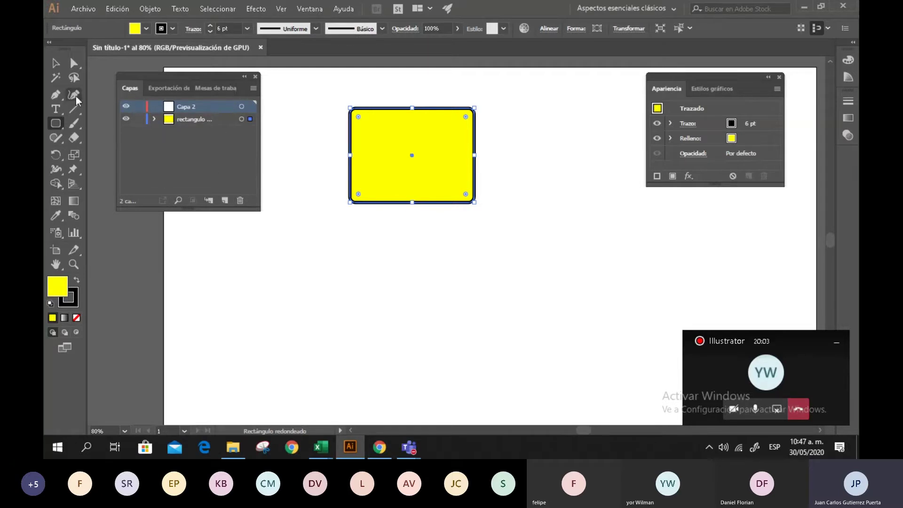
{"action": "left_click", "coordinate": [58, 65]}
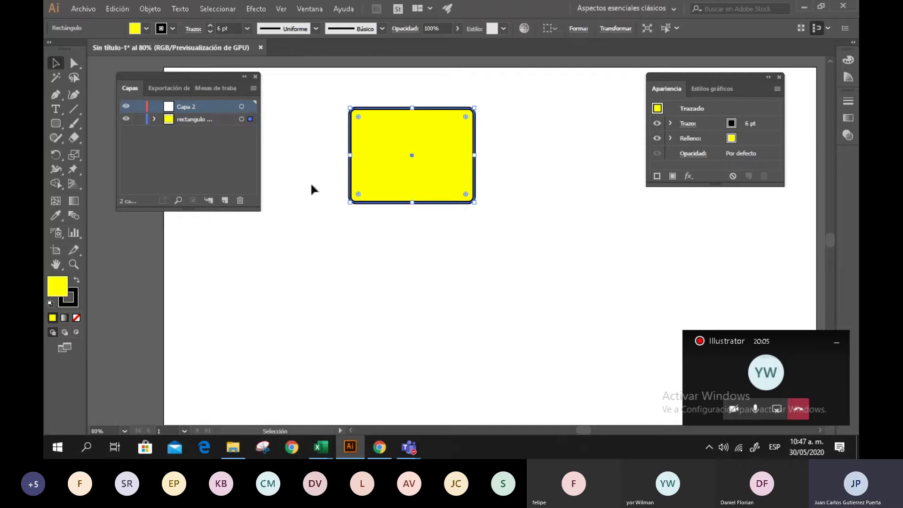
{"action": "left_click", "coordinate": [308, 155]}
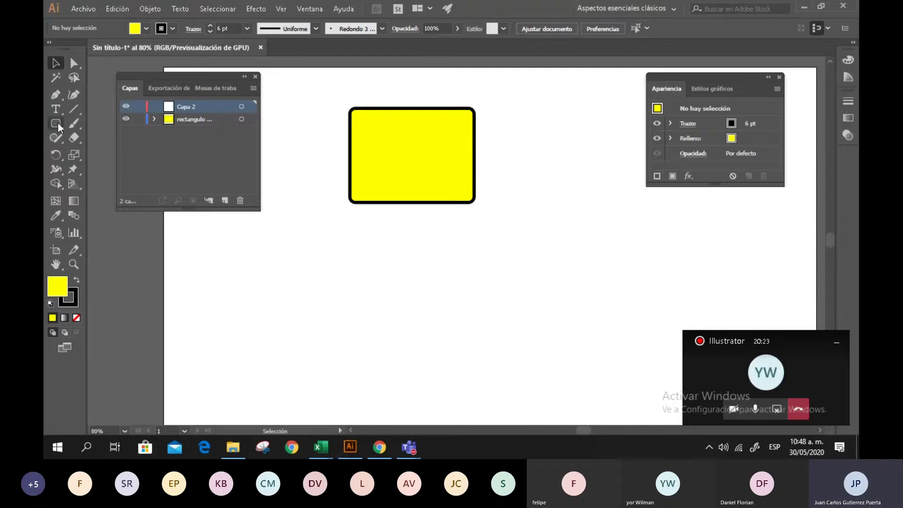
Step: Draw a five-pointed star below and left of the yellow rectangle on the new layer and fill it red
{"action": "left_click_drag", "start_coordinate": [58, 123], "coordinate": [117, 181]}
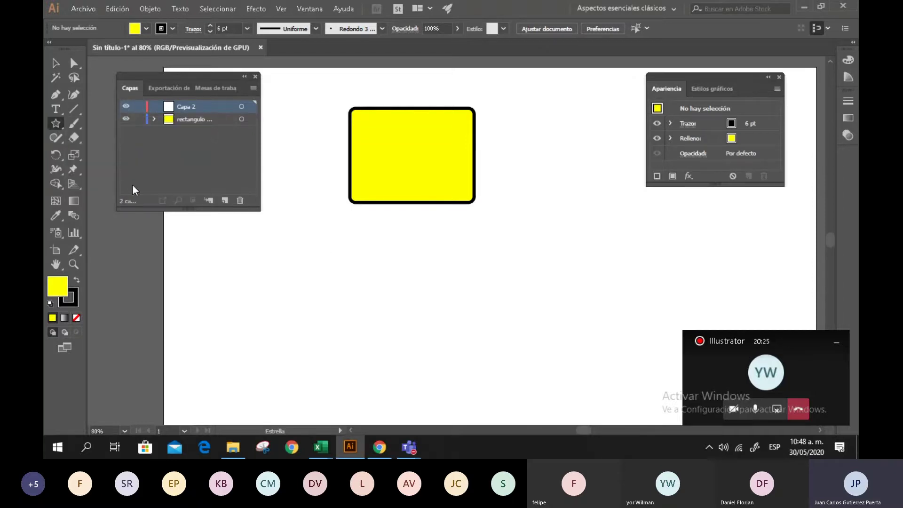
{"action": "mouse_move", "coordinate": [324, 248]}
{"action": "left_mouse_down"}
{"action": "mouse_move", "coordinate": [443, 362]}
{"action": "mouse_move", "coordinate": [378, 286]}
{"action": "left_mouse_up"}
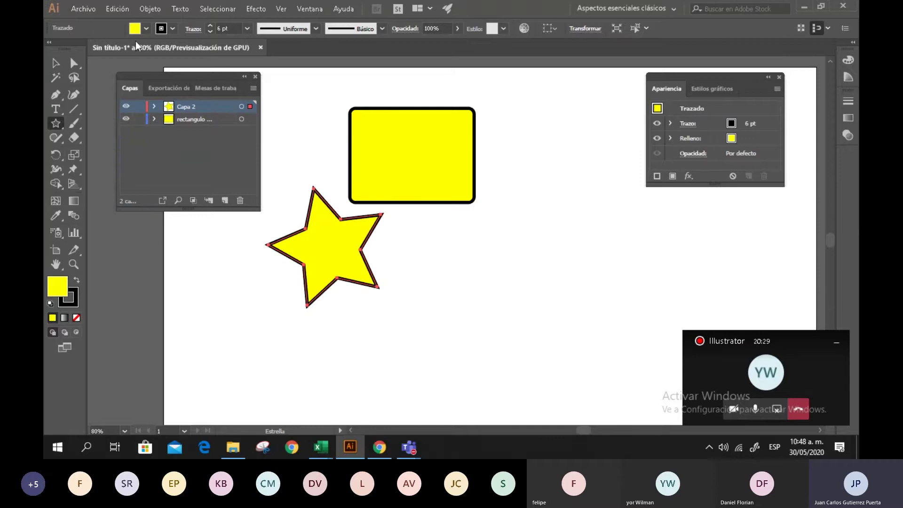
{"action": "left_click", "coordinate": [146, 29]}
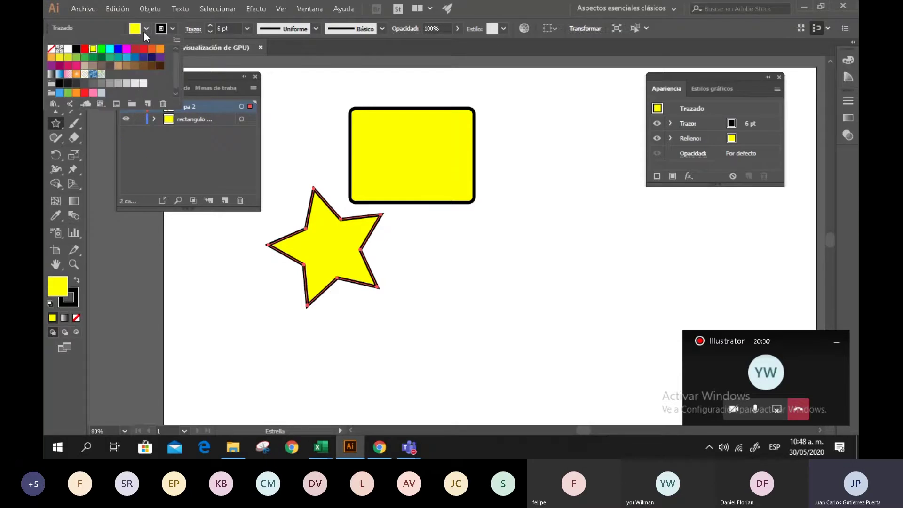
{"action": "left_click", "coordinate": [85, 49]}
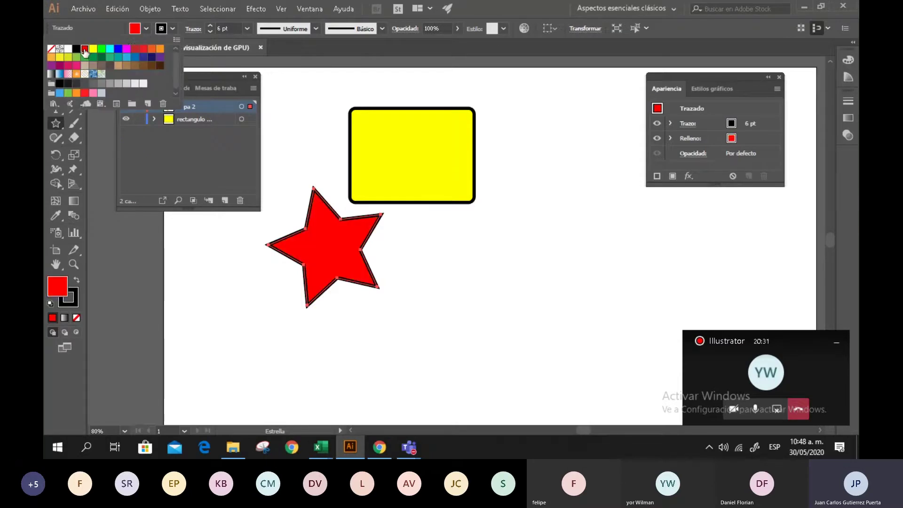
Step: Give the red star a yellow stroke and deselect it
{"action": "left_click", "coordinate": [171, 29]}
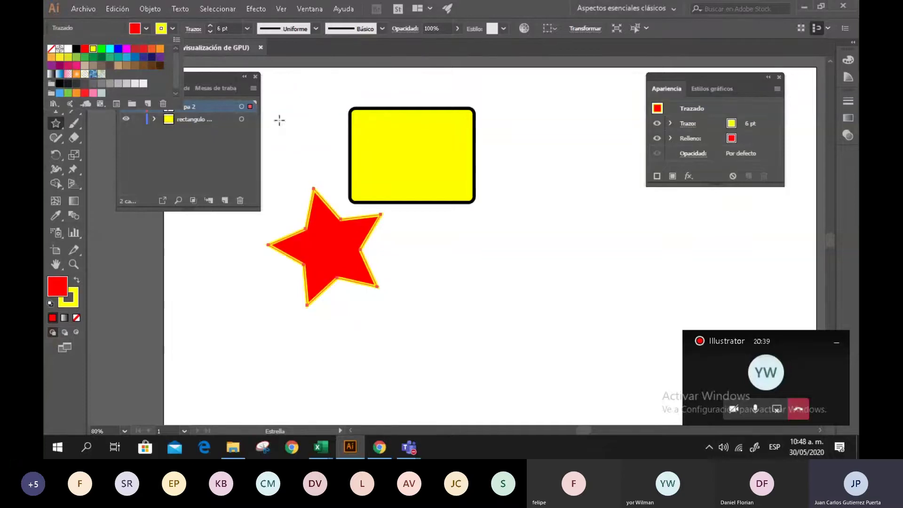
{"action": "key", "text": "Escape"}
{"action": "key", "text": "v"}
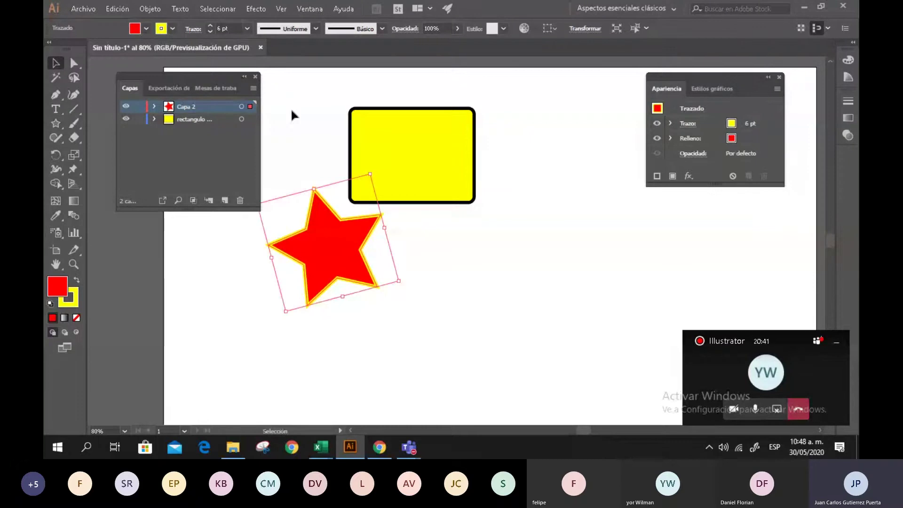
{"action": "left_click", "coordinate": [291, 110]}
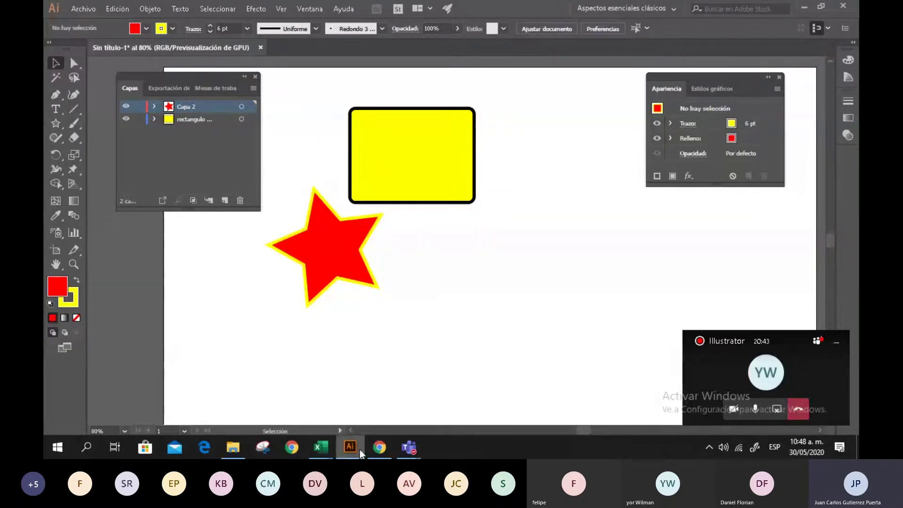
Step: Switch to the Microsoft Teams meeting, admit the guest waiting in the lobby, and return to Illustrator
{"action": "mouse_move", "coordinate": [409, 447]}
{"action": "left_click", "coordinate": [359, 375]}
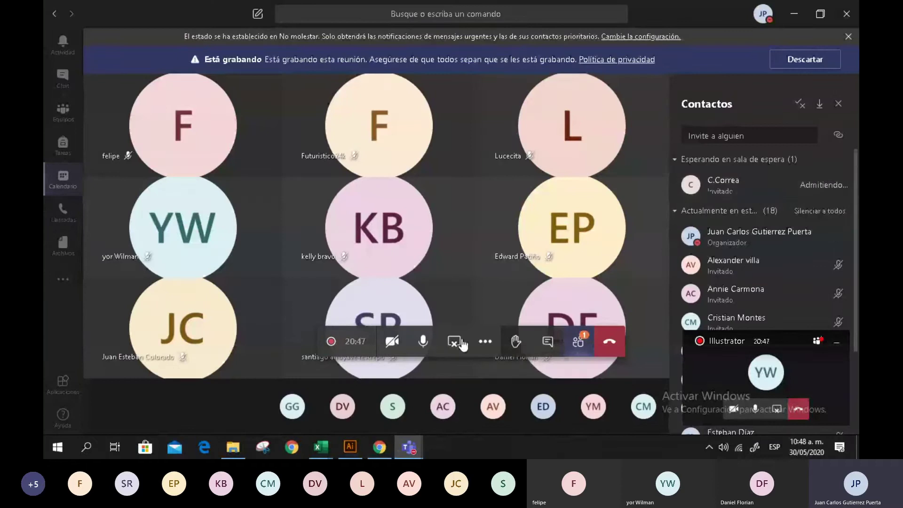
{"action": "left_click", "coordinate": [354, 450]}
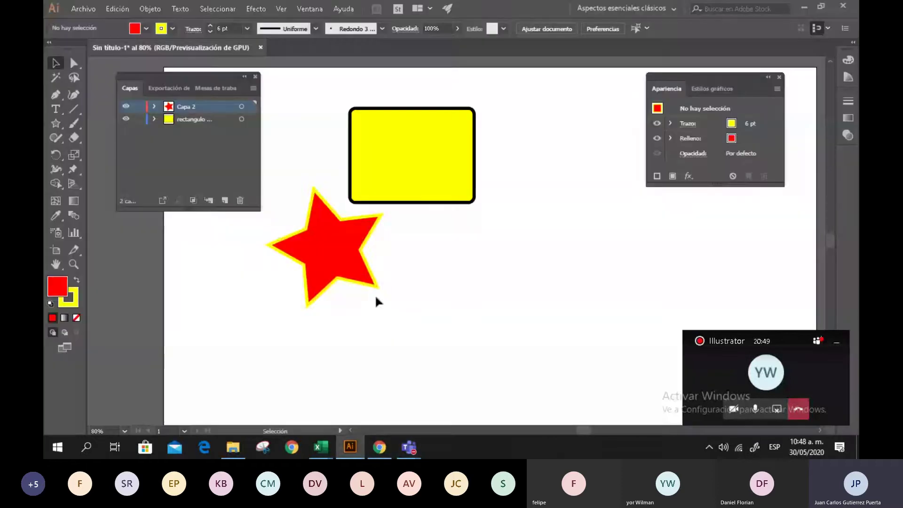
Step: Move the red star directly below the yellow rectangle and rename the star's layer as "estrella"
{"action": "left_click_drag", "start_coordinate": [323, 250], "coordinate": [405, 283]}
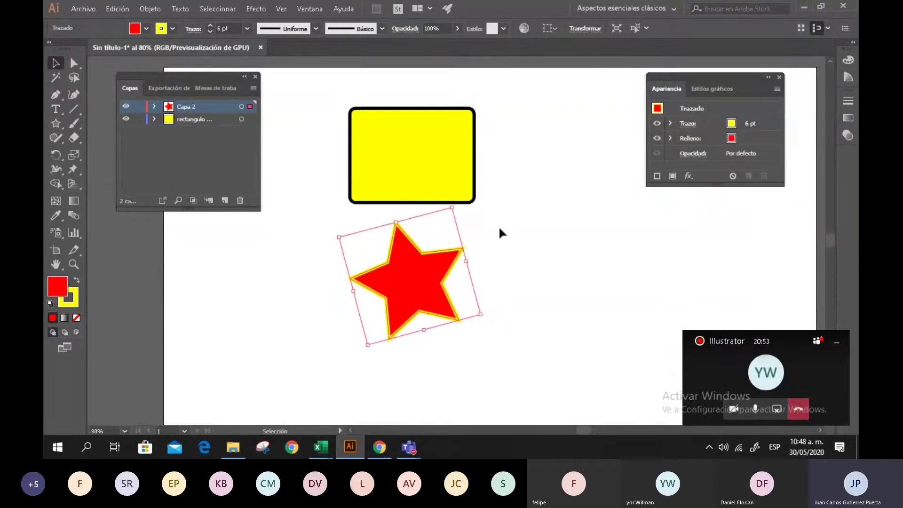
{"action": "left_click", "coordinate": [502, 258]}
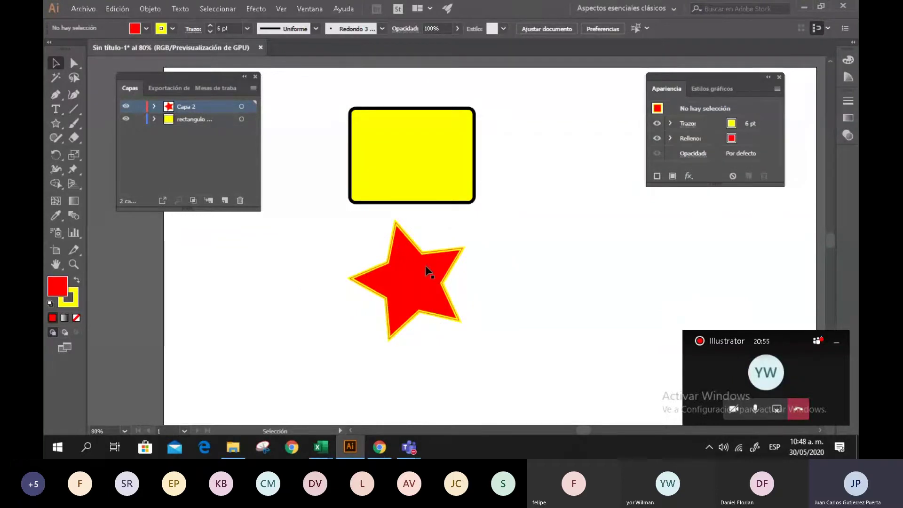
{"action": "left_click", "coordinate": [422, 289]}
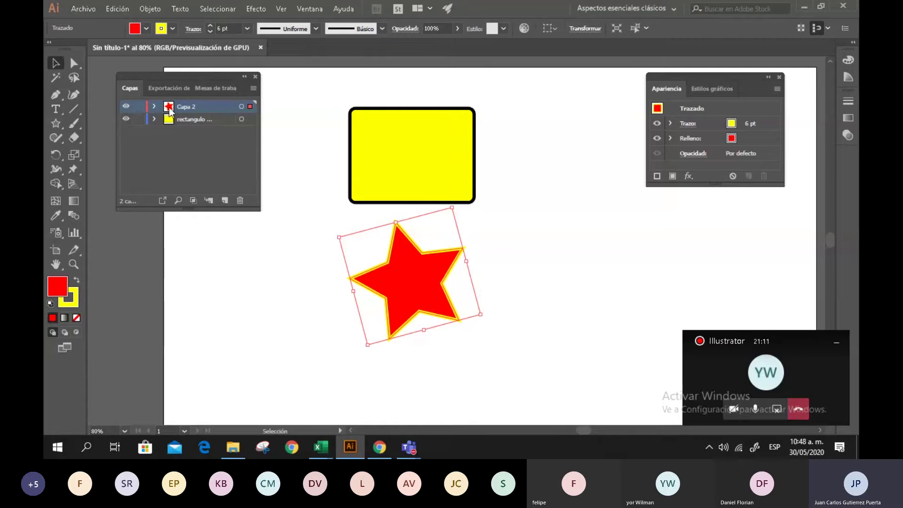
{"action": "type", "text": "est"}
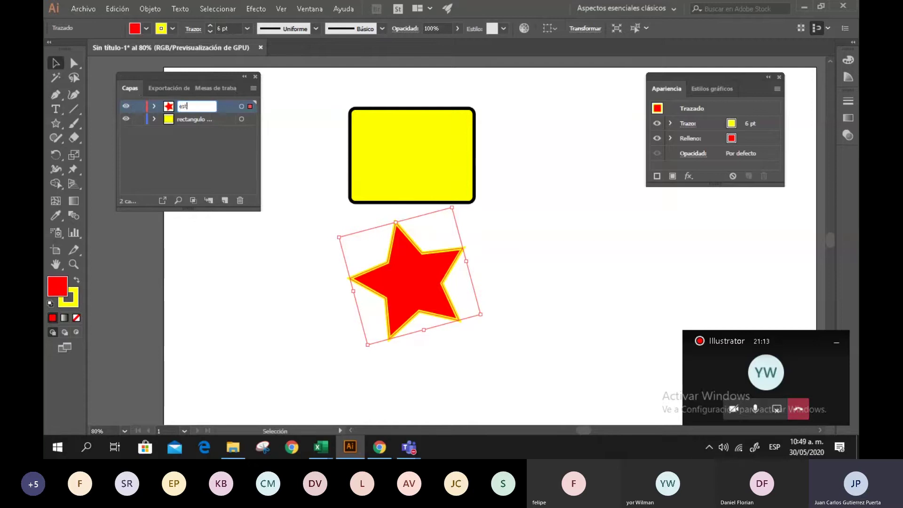
{"action": "type", "text": "rella"}
{"action": "key", "text": "Return"}
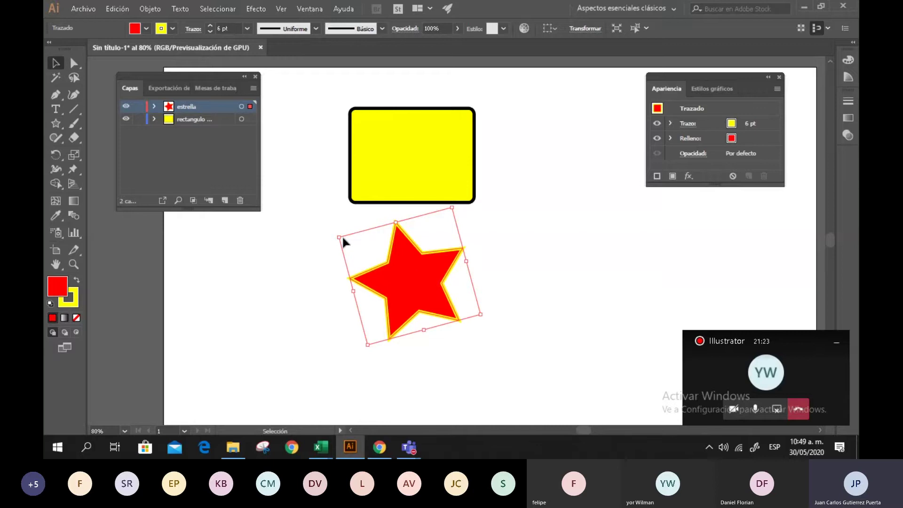
Step: Select the yellow rectangle through its layer, and create a new layer above the estrella layer
{"action": "left_click", "coordinate": [203, 120]}
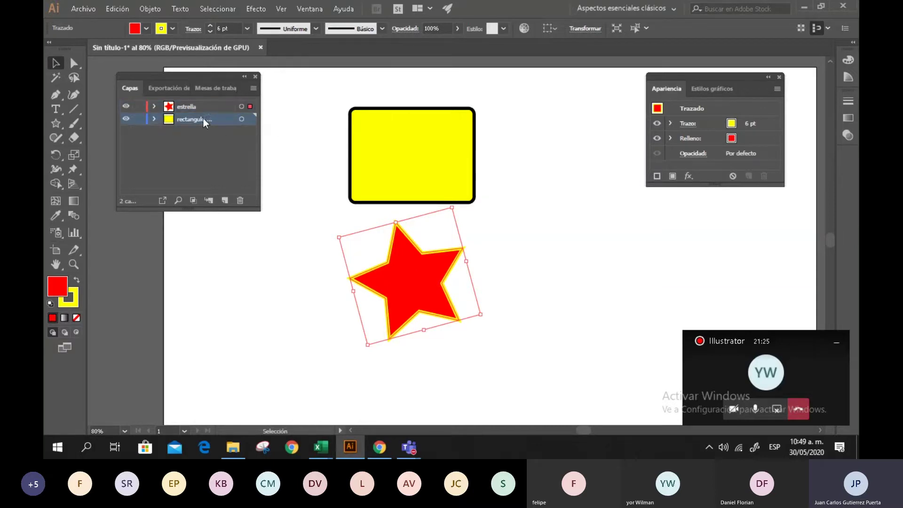
{"action": "left_click", "coordinate": [360, 142]}
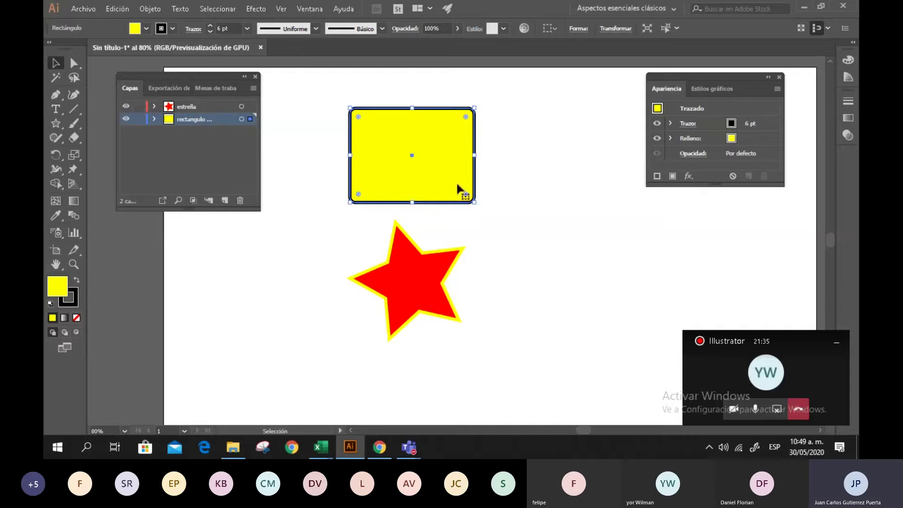
{"action": "left_click", "coordinate": [192, 107]}
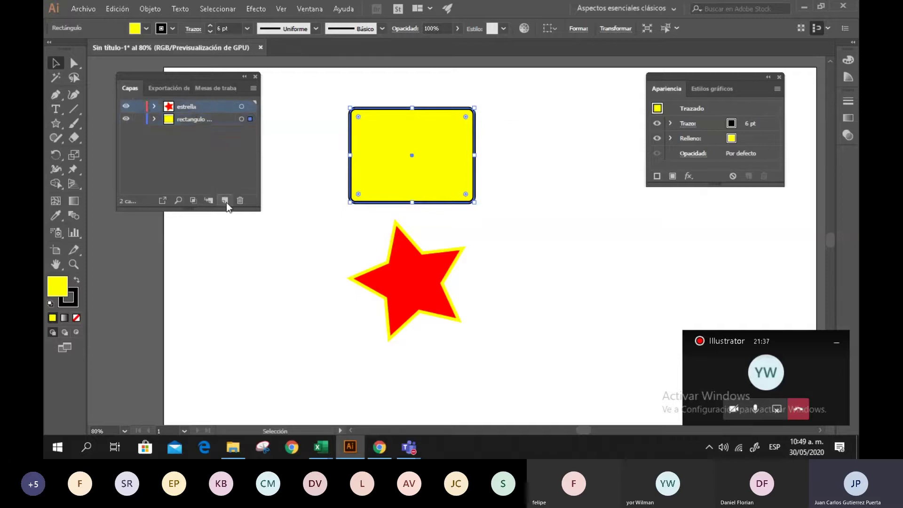
{"action": "left_click", "coordinate": [226, 201]}
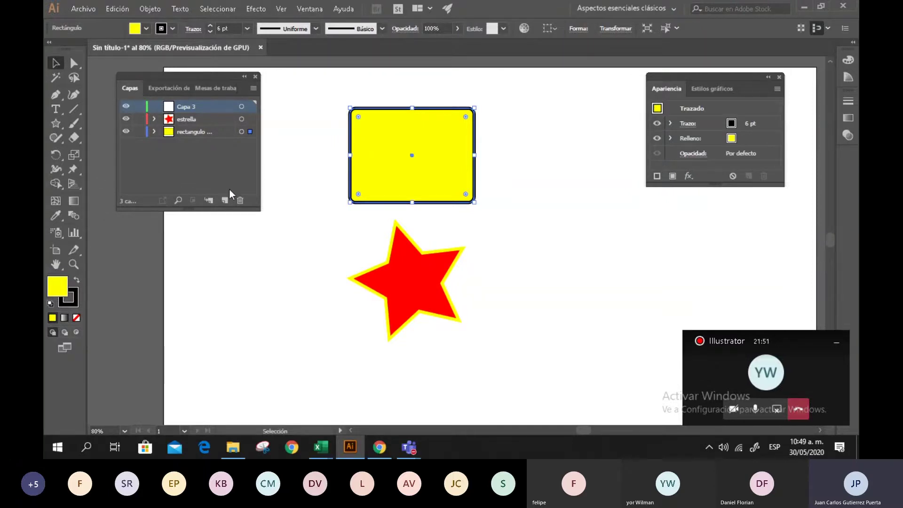
Step: Draw a hexagon about 126 by 112 px to the upper right of the yellow rectangle with the Polygon tool
{"action": "left_click", "coordinate": [55, 124]}
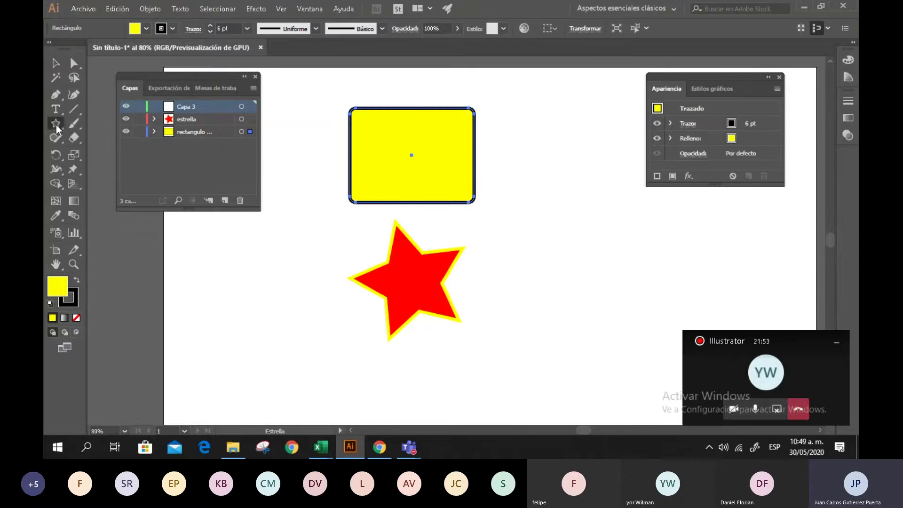
{"action": "left_click_drag", "start_coordinate": [106, 143], "coordinate": [111, 164]}
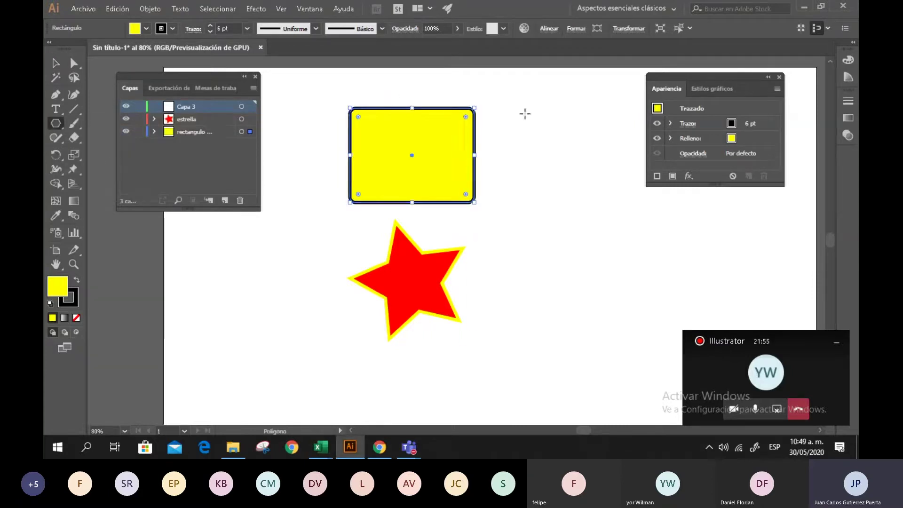
{"action": "left_click_drag", "start_coordinate": [524, 113], "coordinate": [541, 140]}
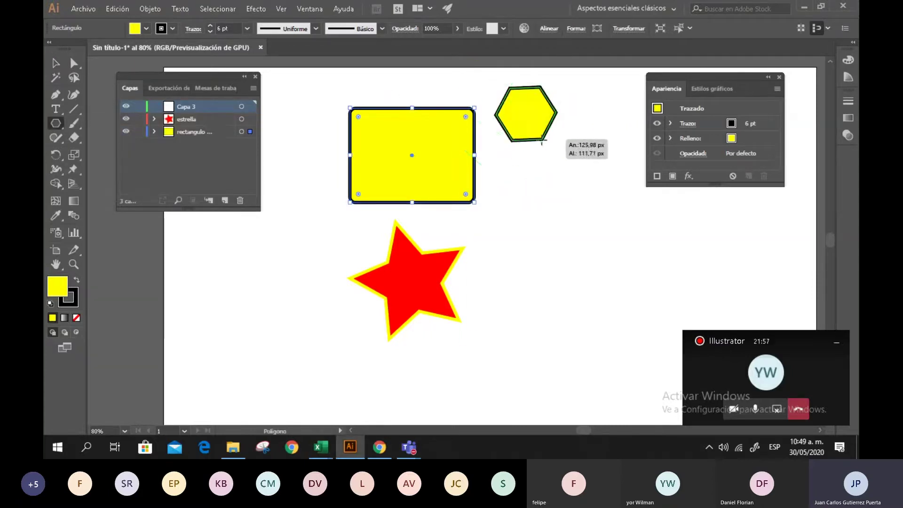
Step: Fill the hexagon with blue and deselect it
{"action": "left_click", "coordinate": [144, 28]}
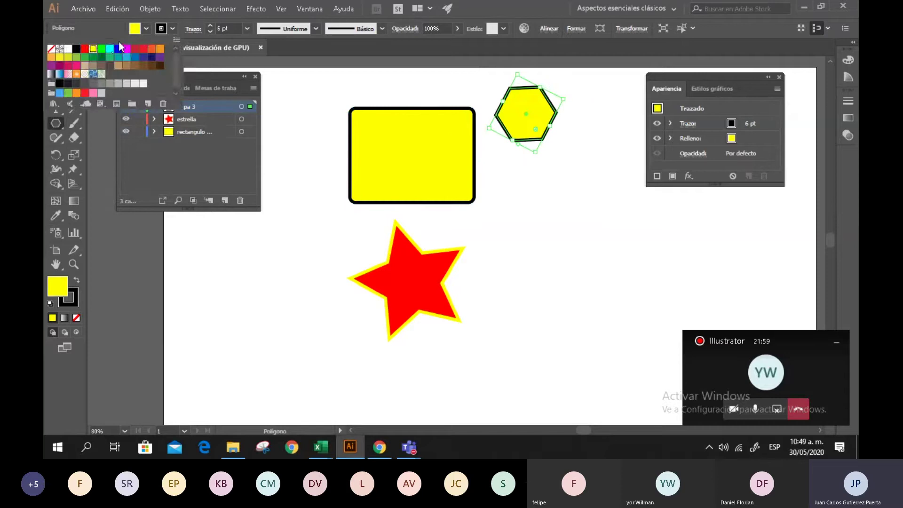
{"action": "left_click", "coordinate": [119, 49]}
{"action": "left_click", "coordinate": [376, 94]}
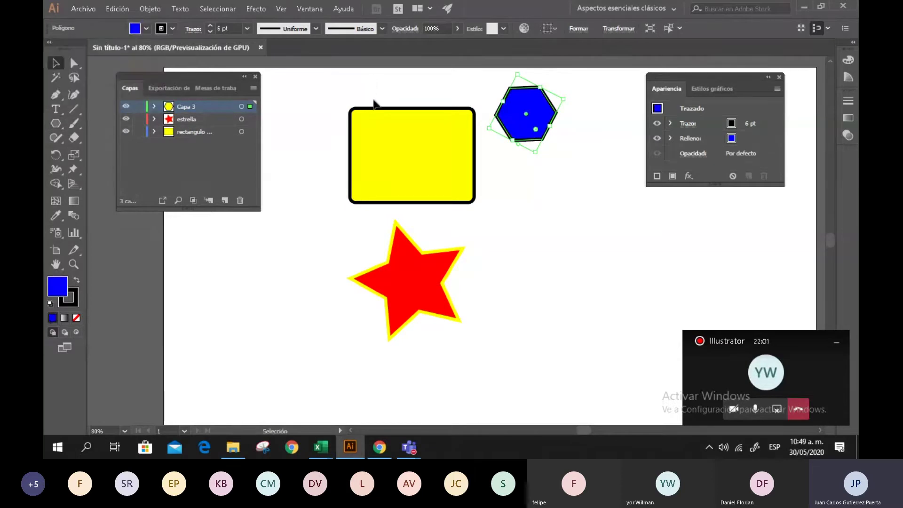
{"action": "key", "text": "v"}
{"action": "left_click", "coordinate": [374, 90]}
{"action": "left_click", "coordinate": [506, 101]}
{"action": "left_click", "coordinate": [297, 96]}
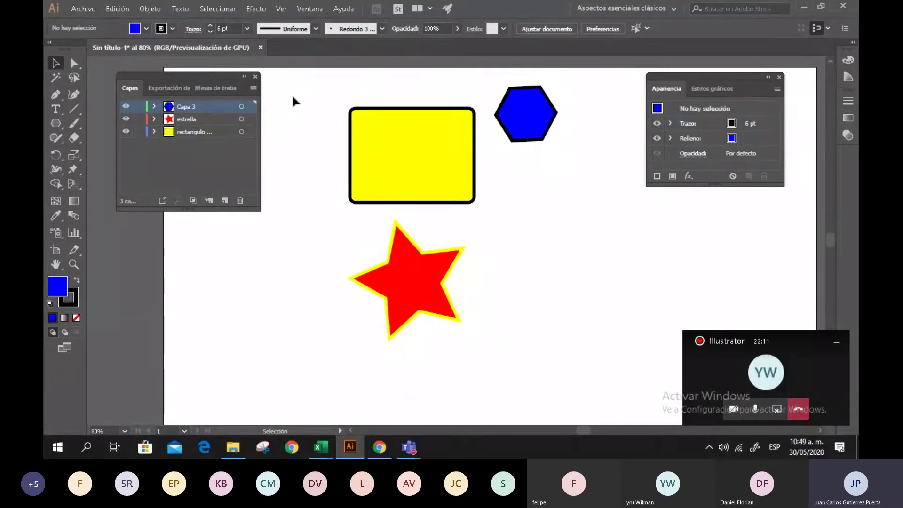
Step: Move the blue hexagon lower beside the yellow rectangle, and add a new empty layer above the hexagon's layer
{"action": "left_click_drag", "start_coordinate": [531, 100], "coordinate": [555, 176]}
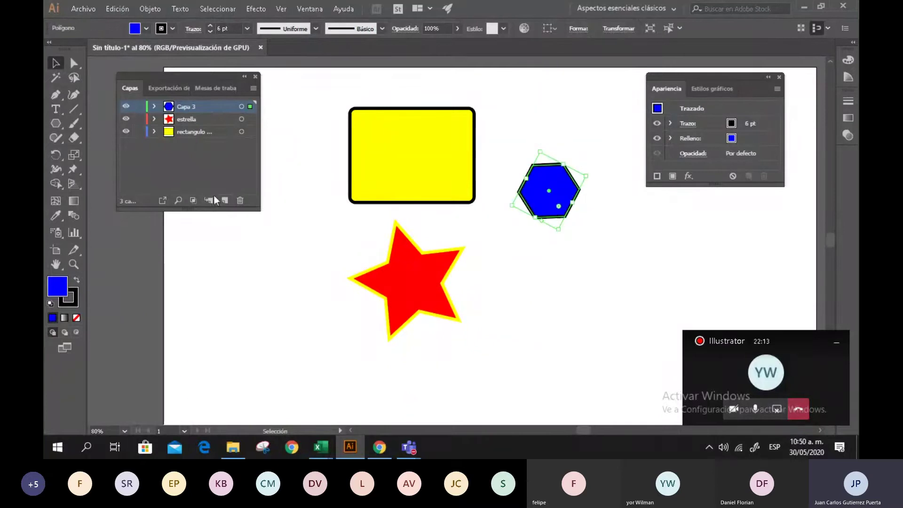
{"action": "left_click", "coordinate": [224, 200]}
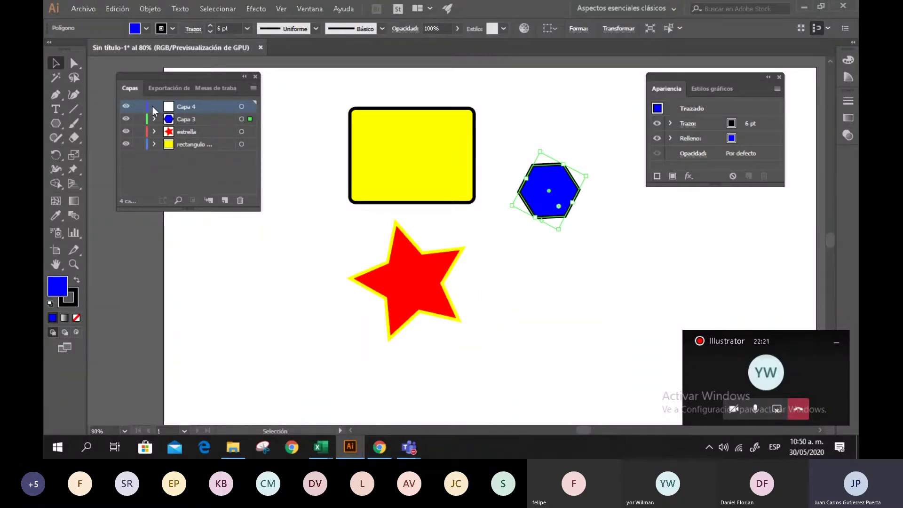
{"action": "left_click", "coordinate": [504, 101]}
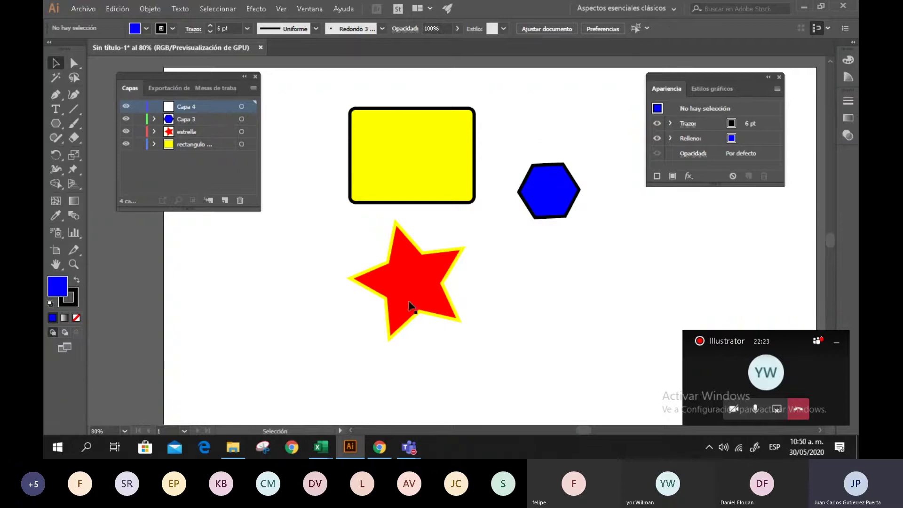
Step: Open the Microsoft Teams meeting again, accept the guest still waiting in the lobby, and go back to Illustrator
{"action": "mouse_move", "coordinate": [409, 447]}
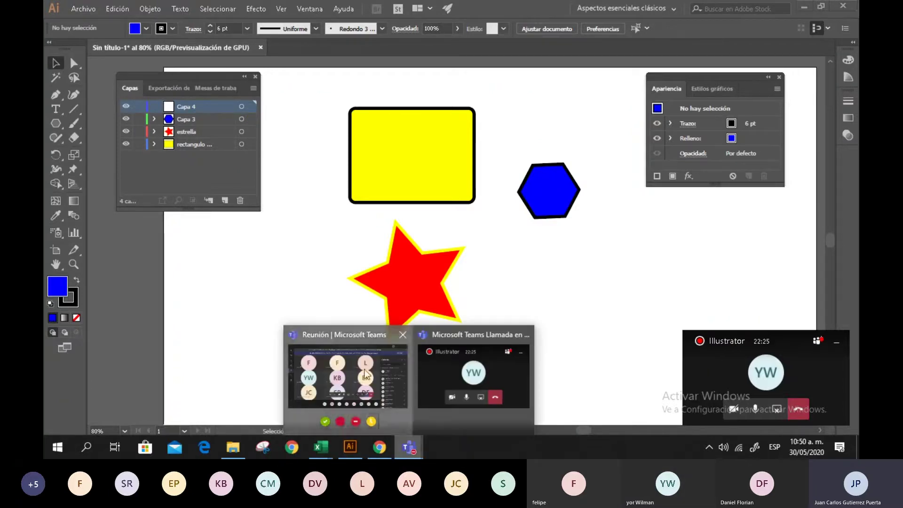
{"action": "left_click", "coordinate": [527, 338]}
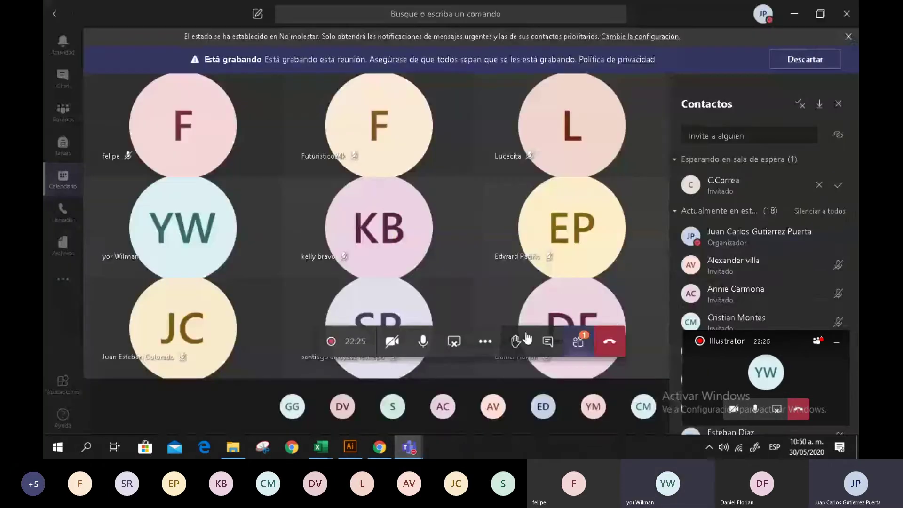
{"action": "left_click", "coordinate": [838, 185]}
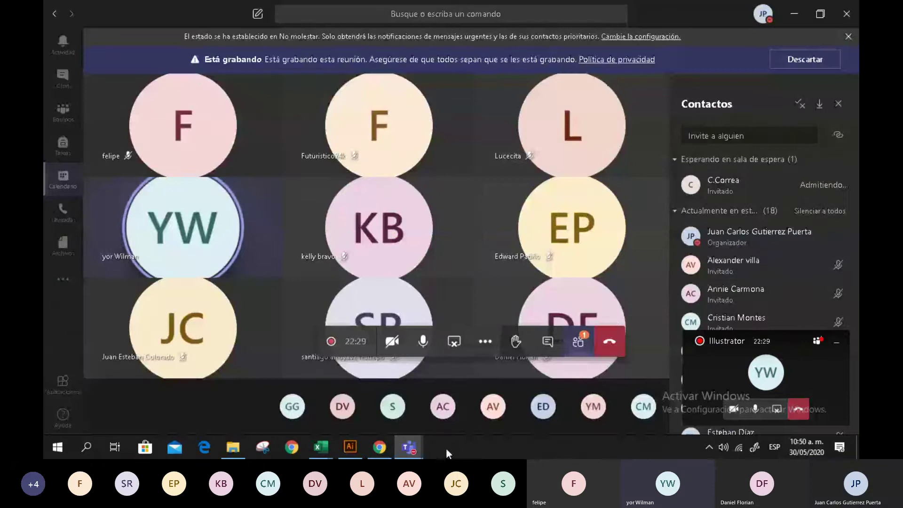
{"action": "left_click", "coordinate": [354, 447]}
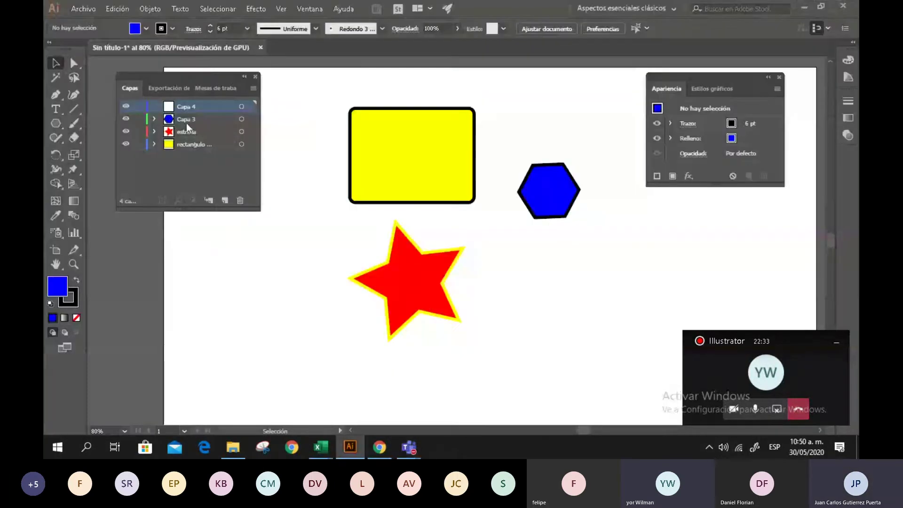
Step: Create another new layer at the top of the layer stack
{"action": "left_click", "coordinate": [225, 201]}
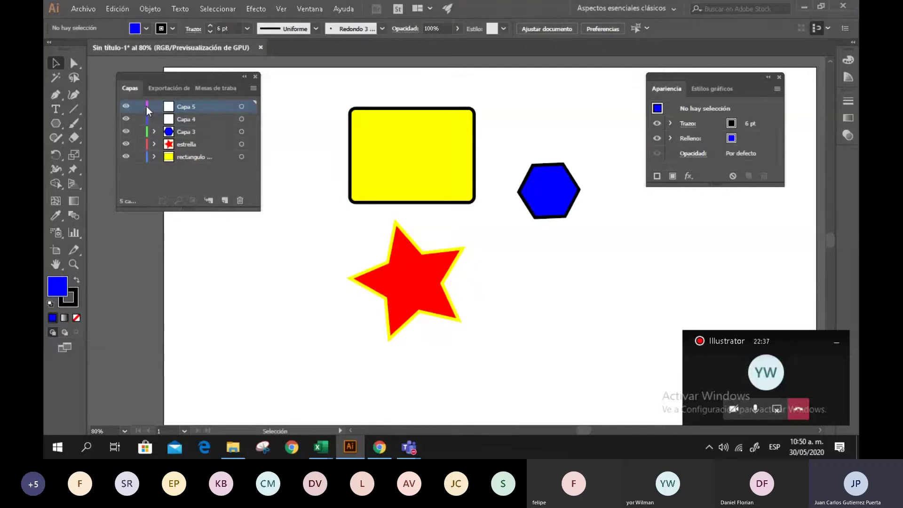
{"action": "left_click", "coordinate": [56, 123]}
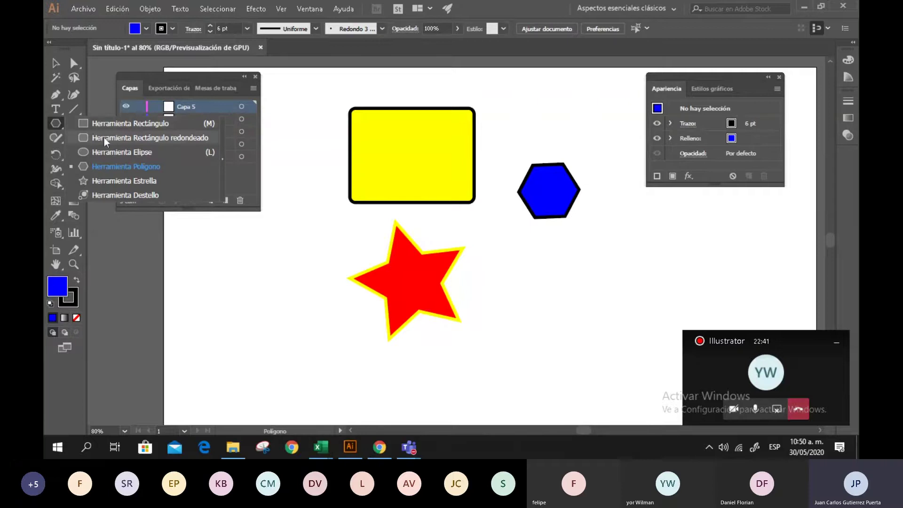
{"action": "left_click", "coordinate": [104, 137]}
{"action": "mouse_move", "coordinate": [241, 280]}
{"action": "left_mouse_down"}
{"action": "mouse_move", "coordinate": [283, 335]}
{"action": "mouse_move", "coordinate": [308, 340]}
{"action": "left_mouse_up"}
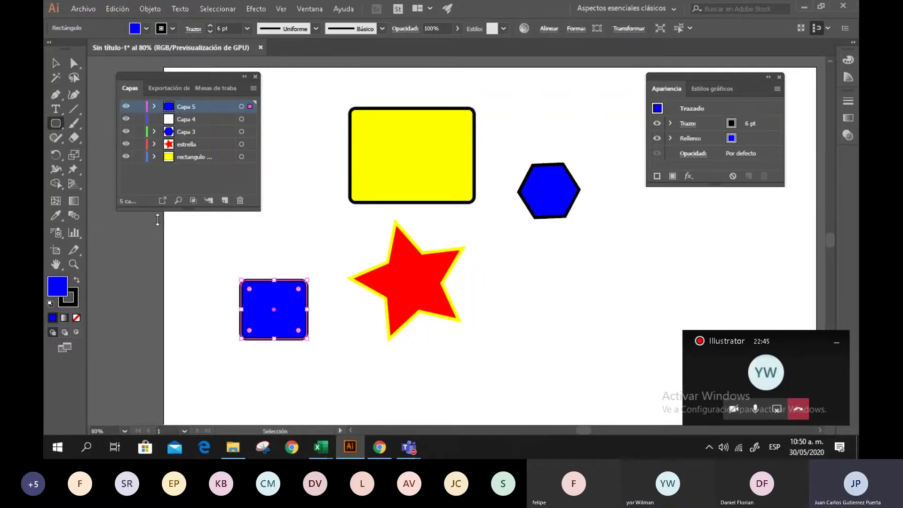
{"action": "key", "text": "Delete"}
Step: Draw a blue five-pointed star with a black stroke to the left of the red star on the topmost layer and deselect it
{"action": "left_click", "coordinate": [55, 125]}
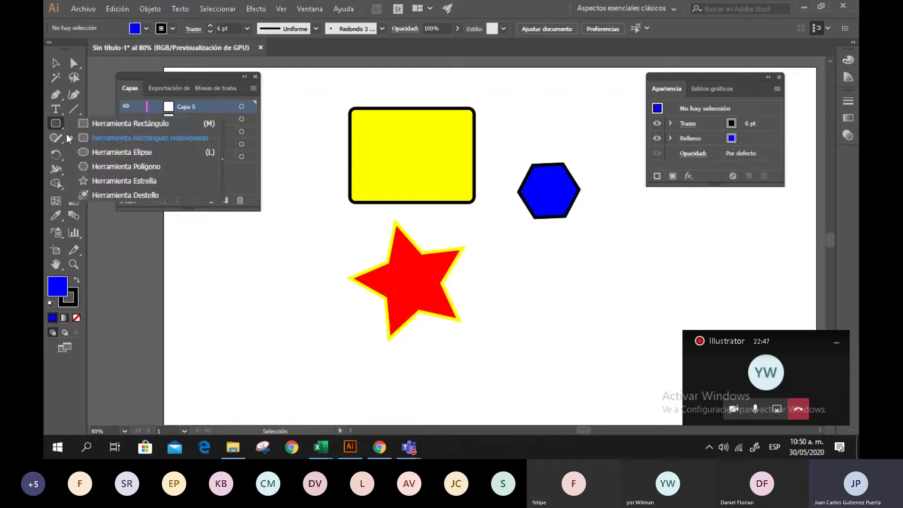
{"action": "left_click", "coordinate": [108, 181]}
{"action": "mouse_move", "coordinate": [209, 276]}
{"action": "left_mouse_down"}
{"action": "mouse_move", "coordinate": [280, 359]}
{"action": "mouse_move", "coordinate": [209, 316]}
{"action": "left_mouse_up"}
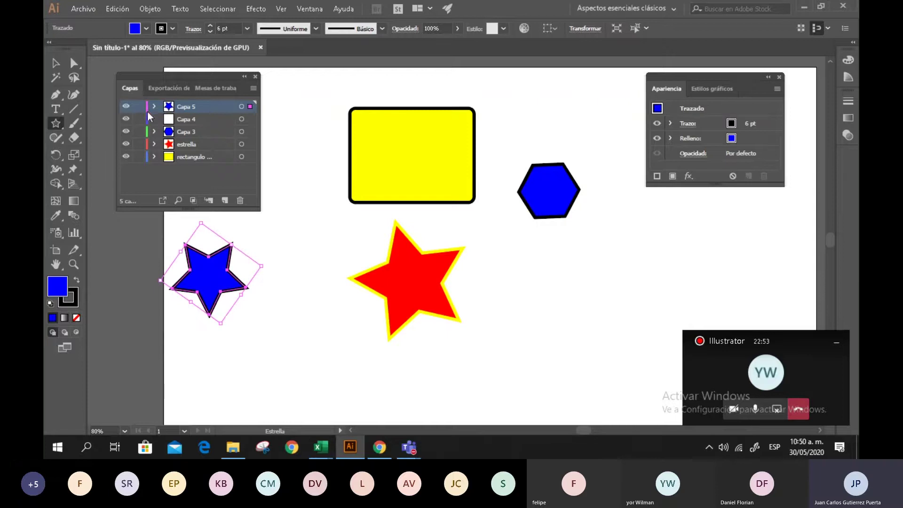
{"action": "left_click", "coordinate": [56, 62]}
{"action": "left_click", "coordinate": [258, 226]}
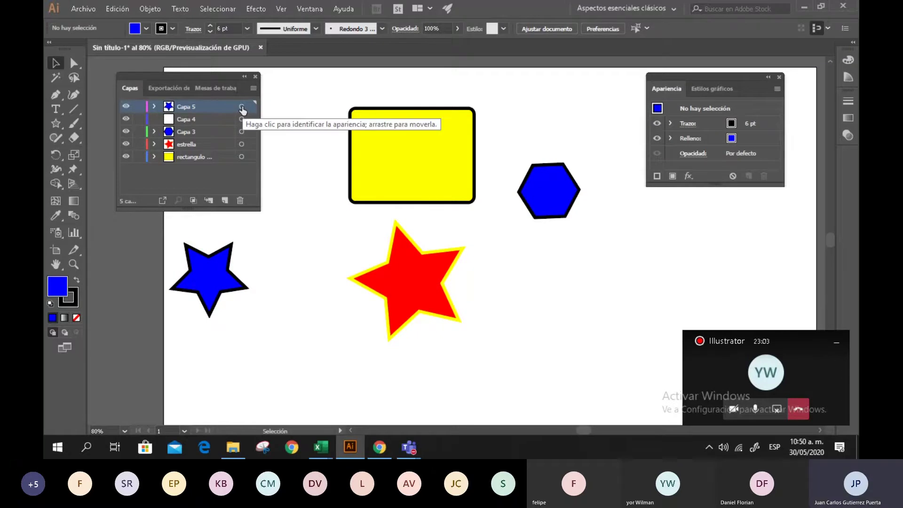
Step: Target the blue star's layer and the empty layer beneath it to identify which artwork each one holds
{"action": "left_click", "coordinate": [242, 108]}
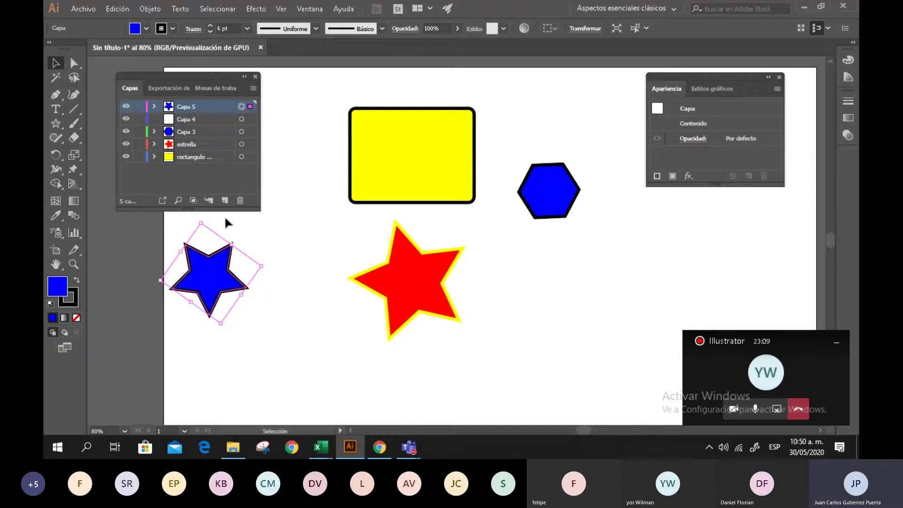
{"action": "left_click", "coordinate": [242, 119]}
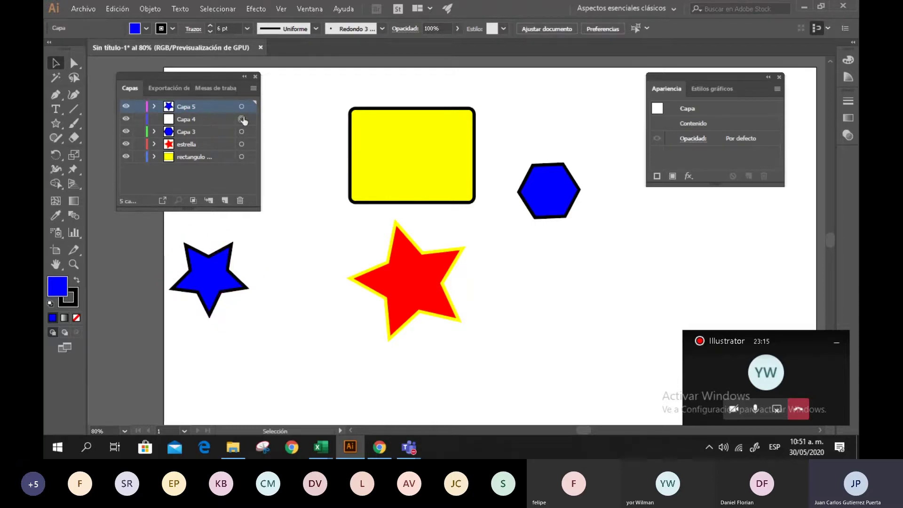
Step: Target the empty layer Capa 4 and the hexagon's layer Capa 3 to identify which artwork each holds, and deselect
{"action": "left_click", "coordinate": [220, 122]}
{"action": "left_click", "coordinate": [287, 108]}
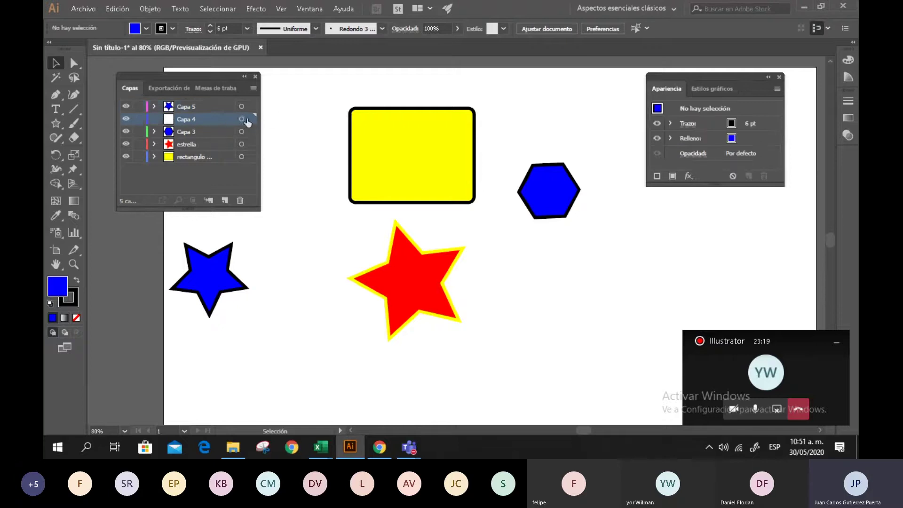
{"action": "left_click", "coordinate": [242, 121]}
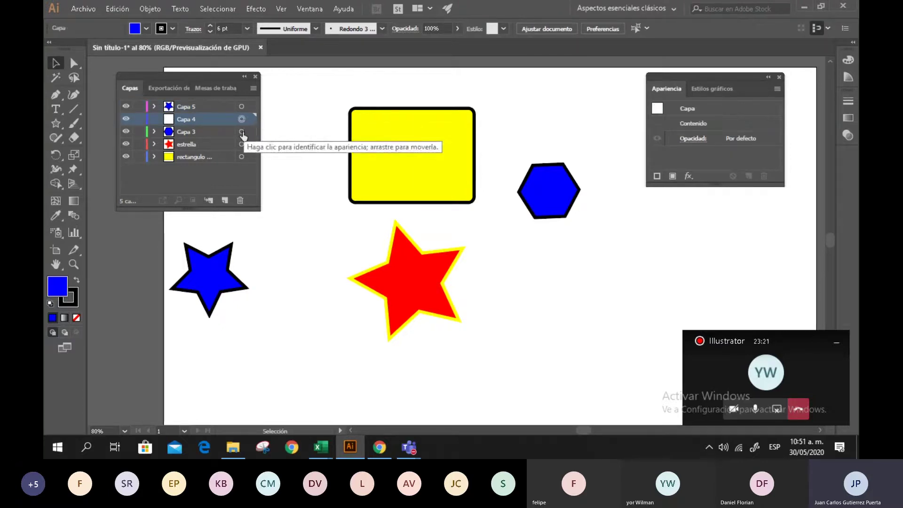
{"action": "left_click", "coordinate": [242, 132]}
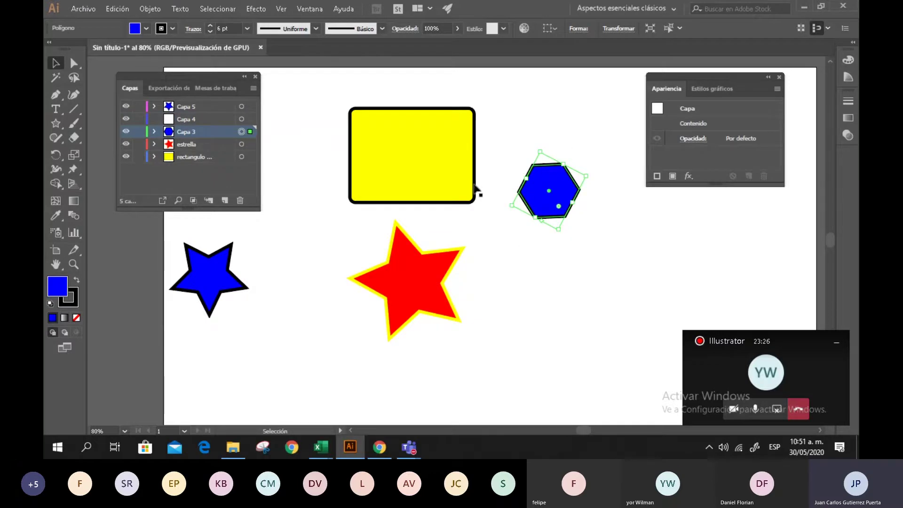
{"action": "left_click", "coordinate": [478, 89]}
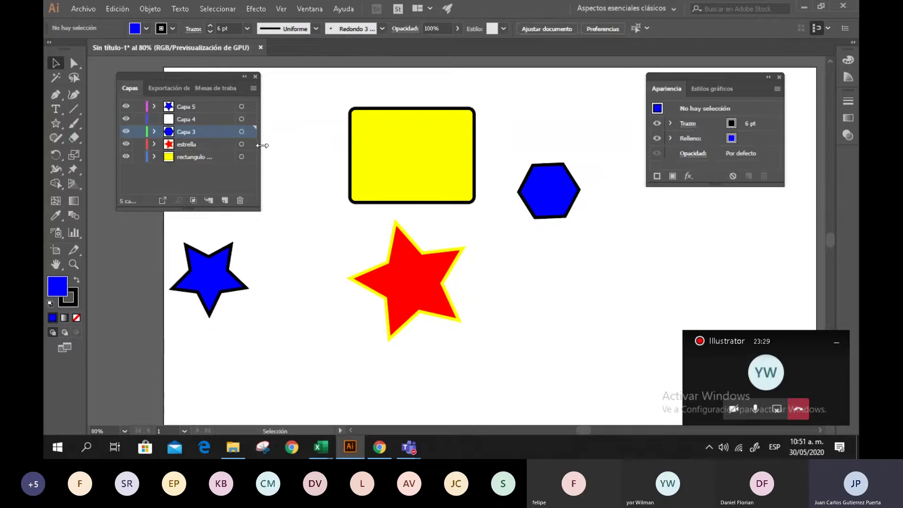
Step: Rename the blue hexagon's layer as hexágono
{"action": "double_click", "coordinate": [193, 131]}
{"action": "type", "text": "hex"}
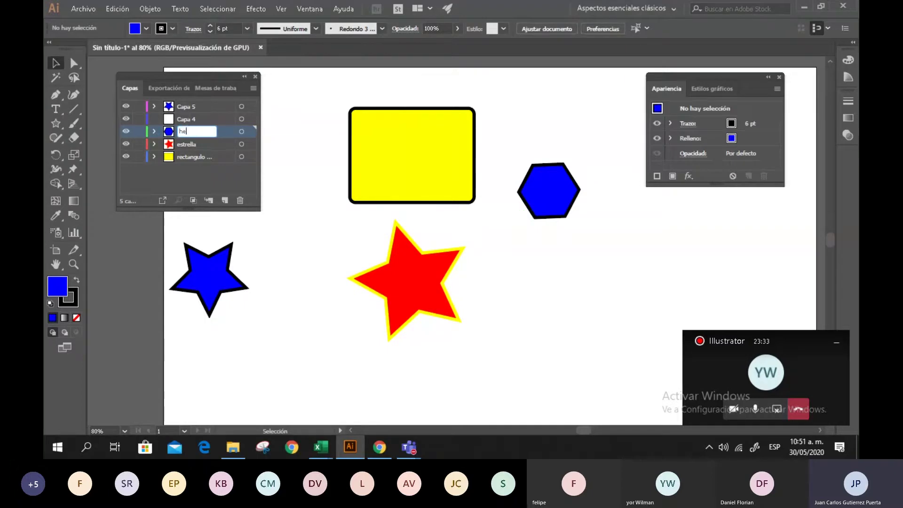
{"action": "type", "text": "ágono"}
{"action": "key", "text": "Return"}
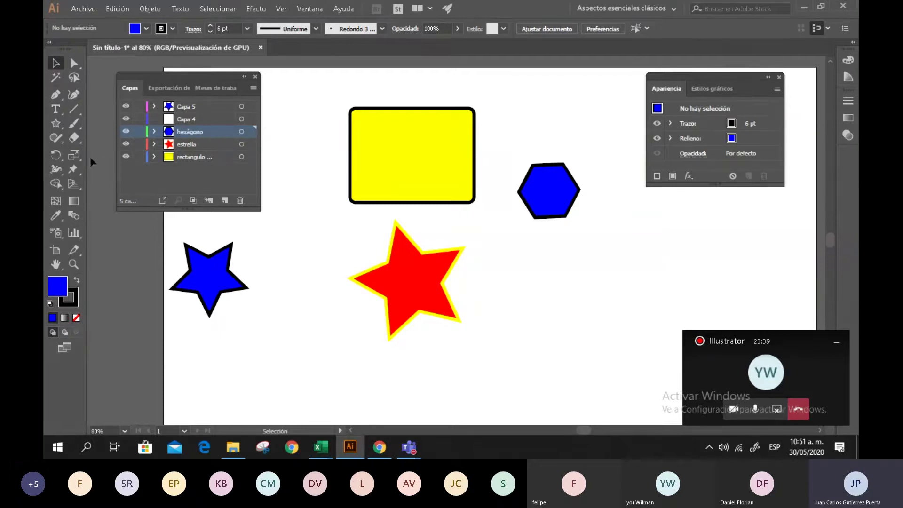
Step: Draw an ellipse above the blue hexagon on the hexágono layer, fill it with magenta and deselect it
{"action": "left_click_drag", "start_coordinate": [56, 124], "coordinate": [107, 152]}
{"action": "left_click_drag", "start_coordinate": [519, 88], "coordinate": [585, 146]}
{"action": "left_click", "coordinate": [146, 29]}
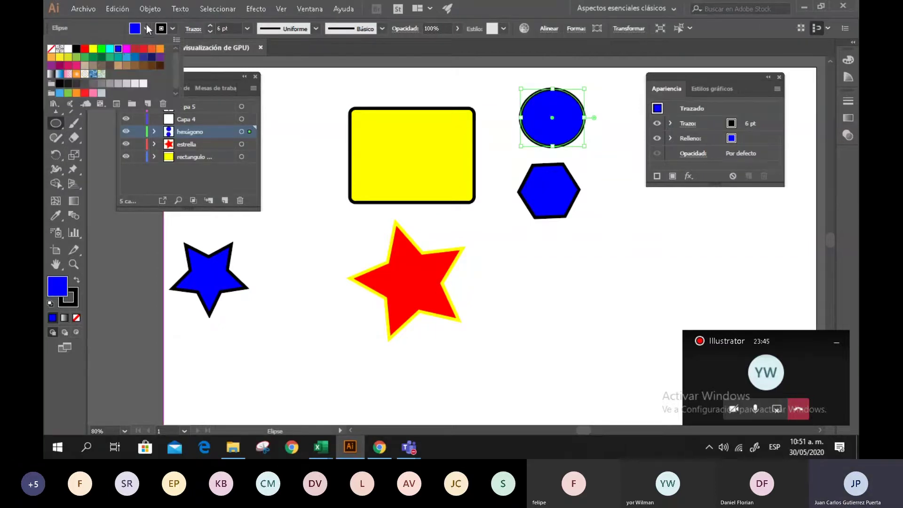
{"action": "left_click", "coordinate": [127, 49]}
{"action": "key", "text": "v"}
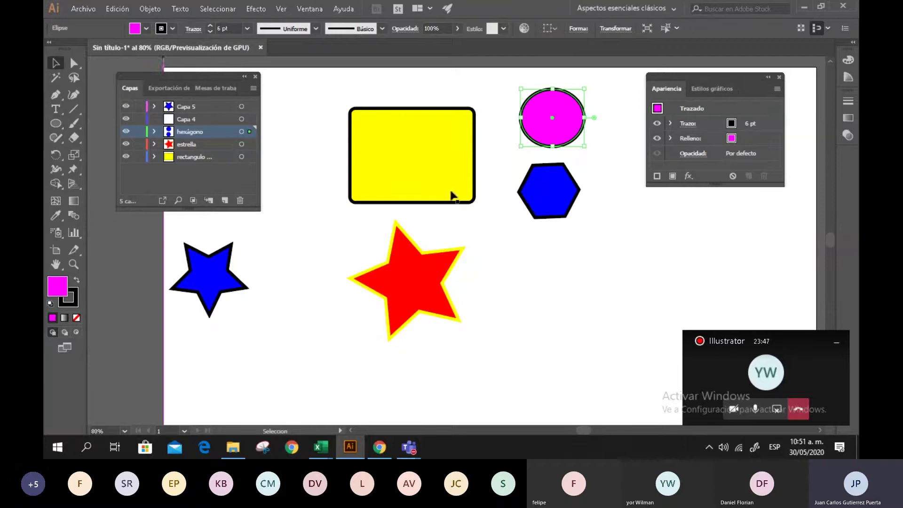
{"action": "left_click", "coordinate": [529, 264]}
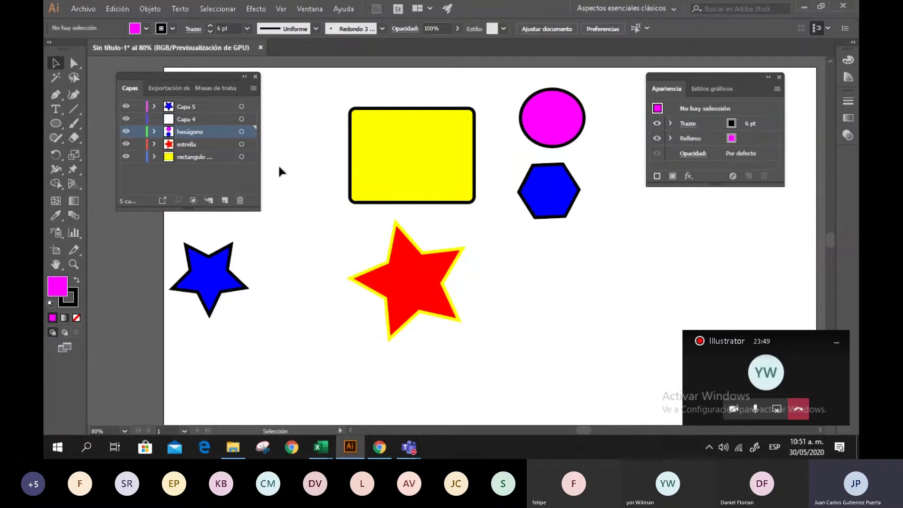
Step: Select the blue hexagon and the magenta ellipse in turn to check that both belong to the hexágono layer
{"action": "left_click", "coordinate": [543, 202]}
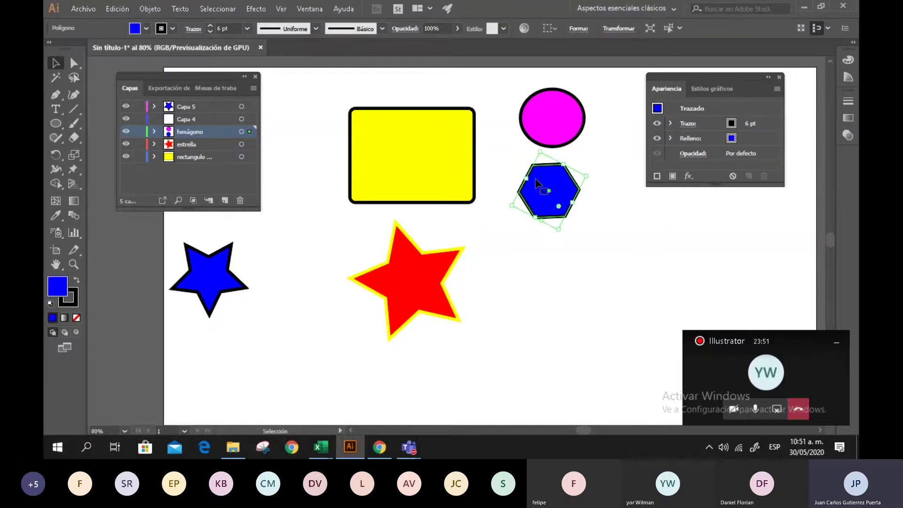
{"action": "left_click", "coordinate": [545, 119]}
{"action": "left_click", "coordinate": [546, 190]}
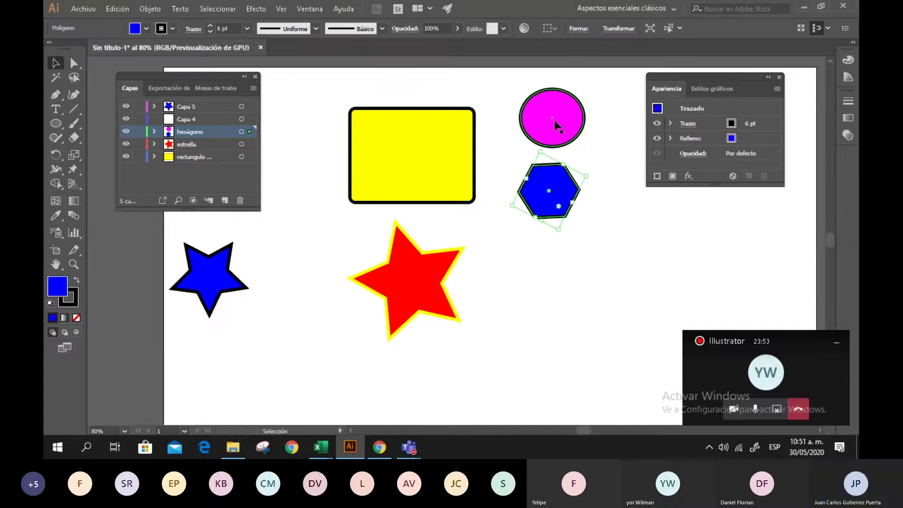
{"action": "left_click", "coordinate": [555, 111]}
{"action": "left_click", "coordinate": [552, 176]}
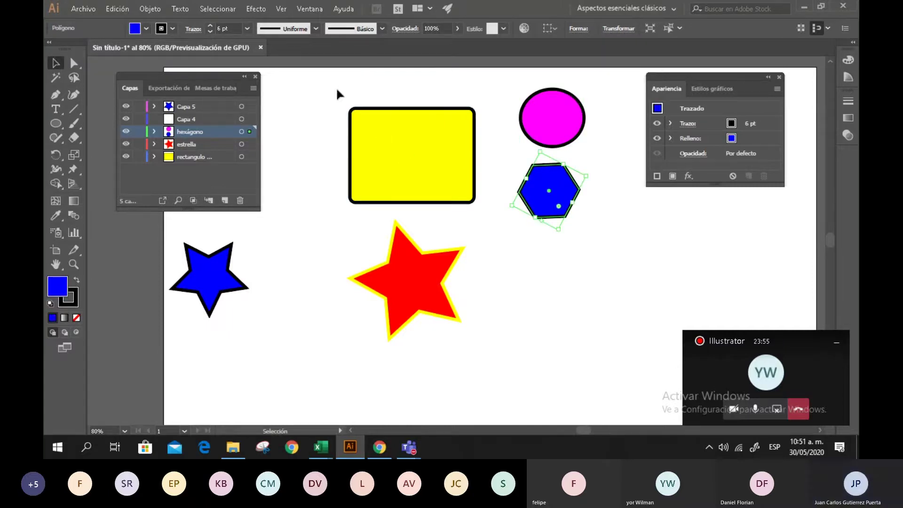
{"action": "left_click", "coordinate": [285, 115]}
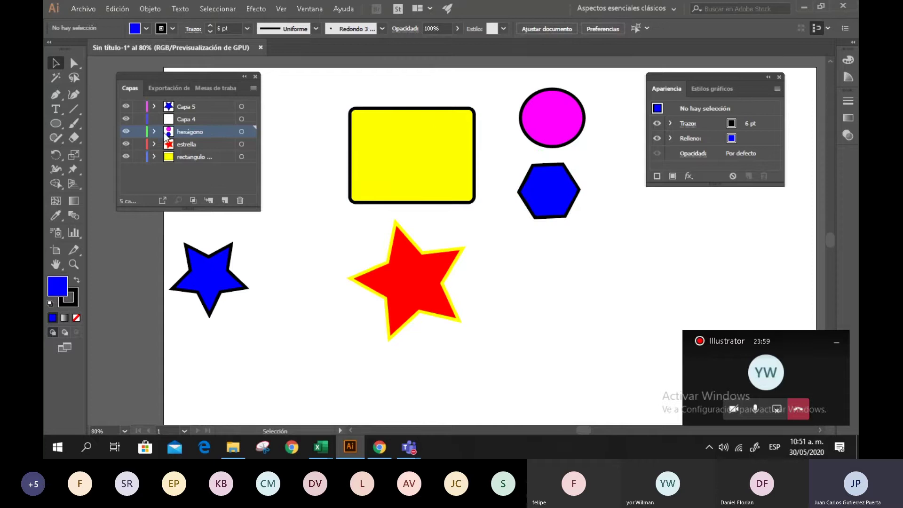
Step: Target the hexágono layer to identify all the artwork it holds
{"action": "left_click", "coordinate": [242, 132]}
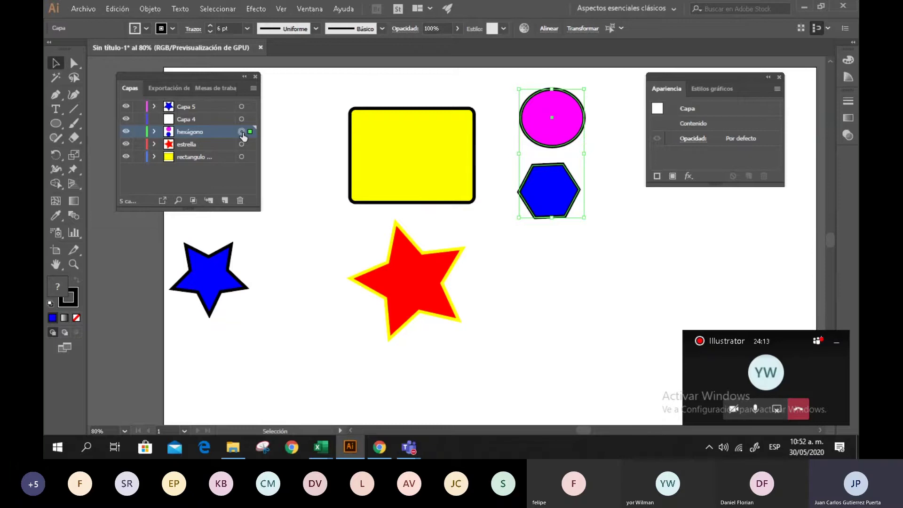
{"action": "left_click", "coordinate": [276, 145]}
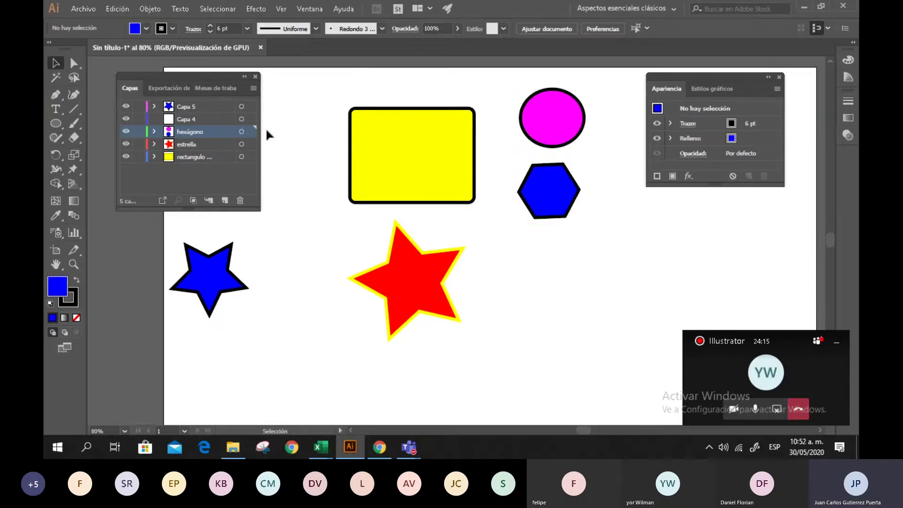
{"action": "left_click", "coordinate": [241, 132]}
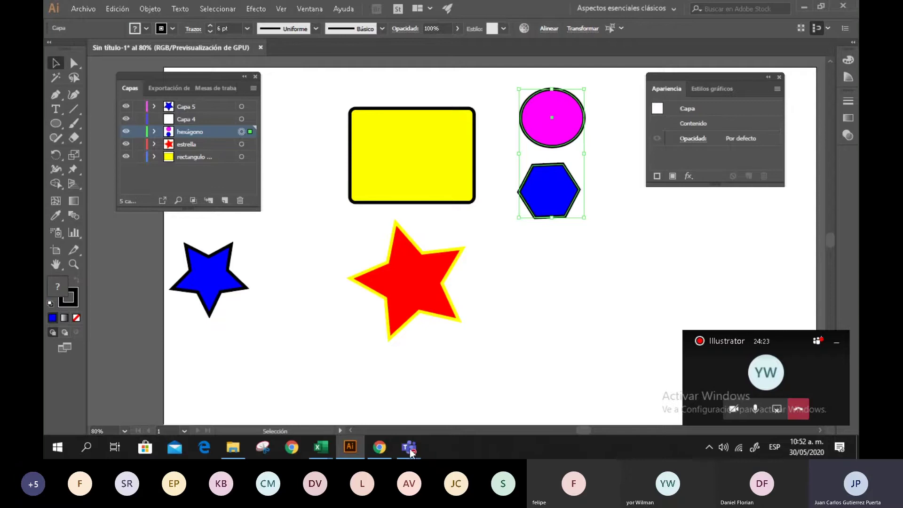
Step: Switch to the Microsoft Teams meeting, admit the guest waiting in the lobby, and return to Illustrator with nothing selected
{"action": "mouse_move", "coordinate": [408, 447]}
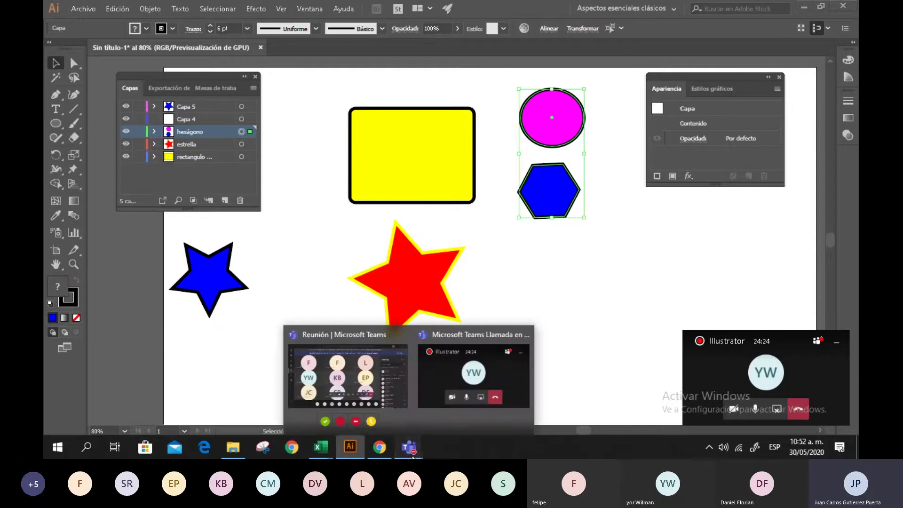
{"action": "left_click", "coordinate": [357, 376]}
{"action": "left_click", "coordinate": [835, 186]}
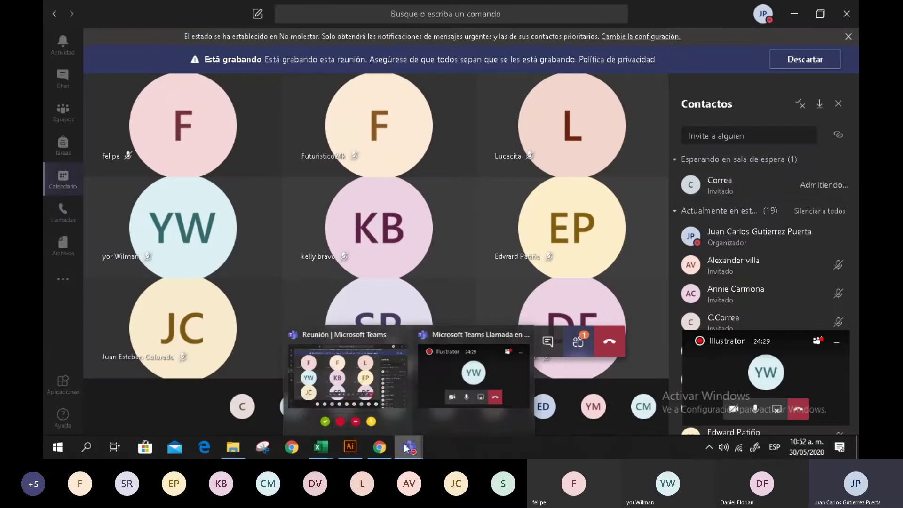
{"action": "left_click", "coordinate": [357, 449]}
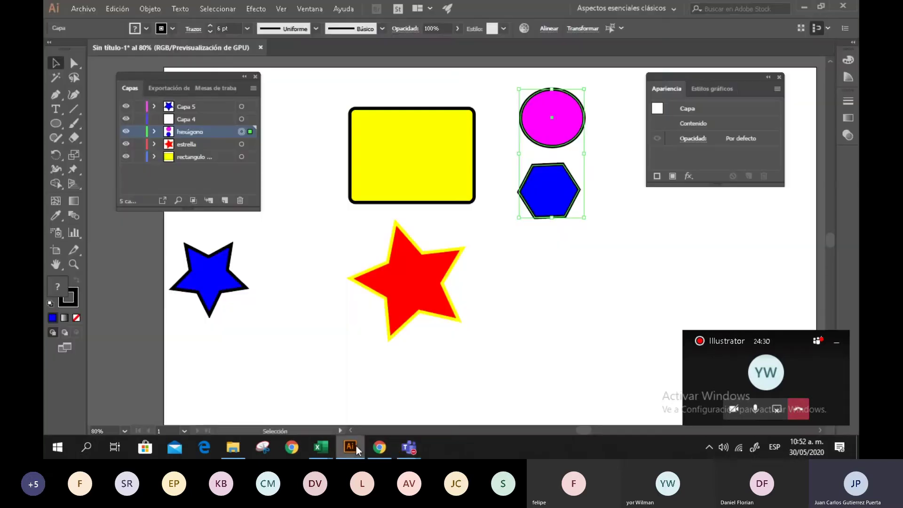
{"action": "left_click", "coordinate": [573, 281]}
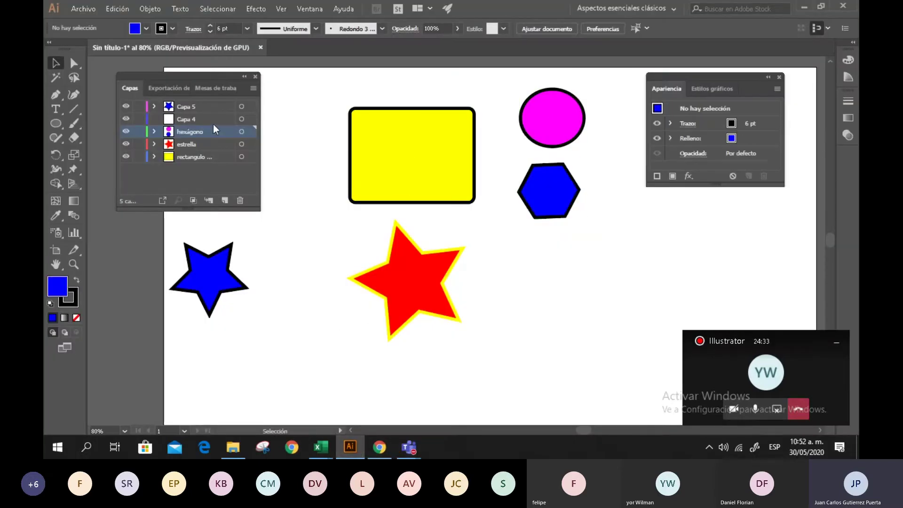
Step: Create an area text frame to the right of the red star on layer Capa 4 and set its font size to 60 pt
{"action": "left_click", "coordinate": [195, 123]}
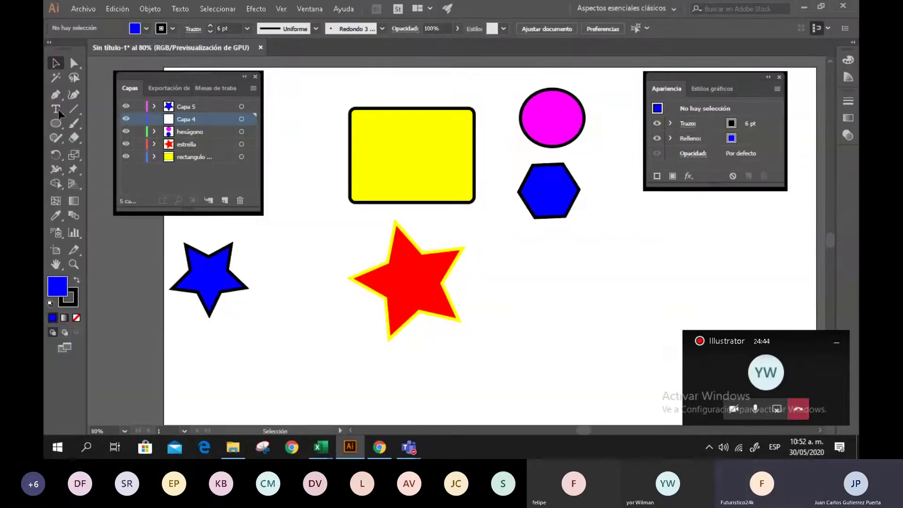
{"action": "left_click", "coordinate": [57, 109]}
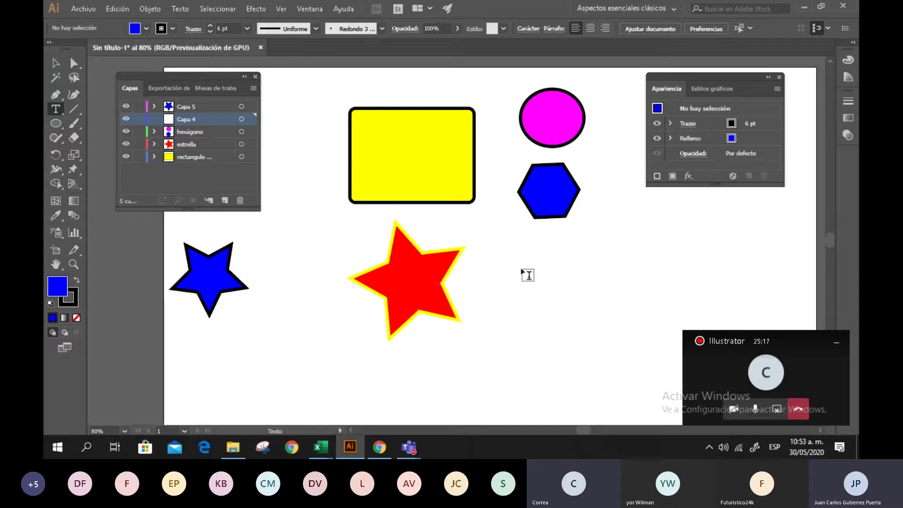
{"action": "left_click_drag", "start_coordinate": [492, 261], "coordinate": [729, 299]}
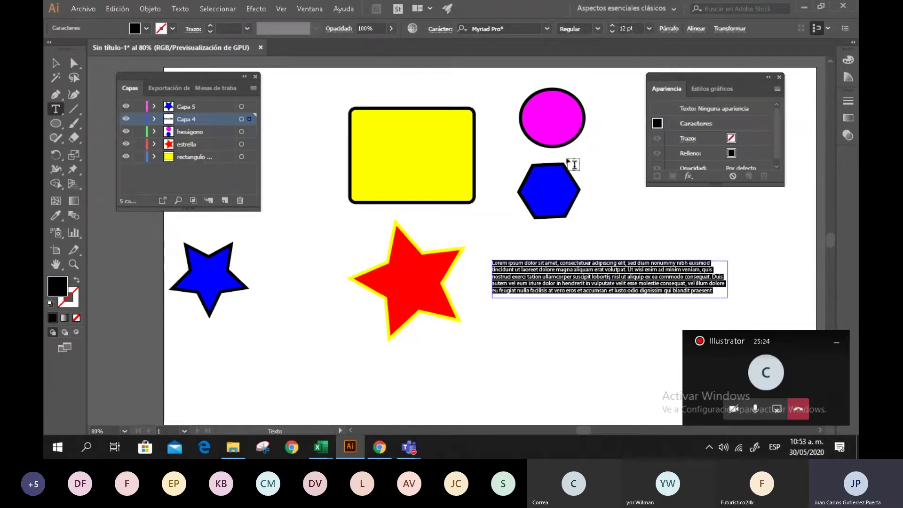
{"action": "left_click", "coordinate": [649, 29]}
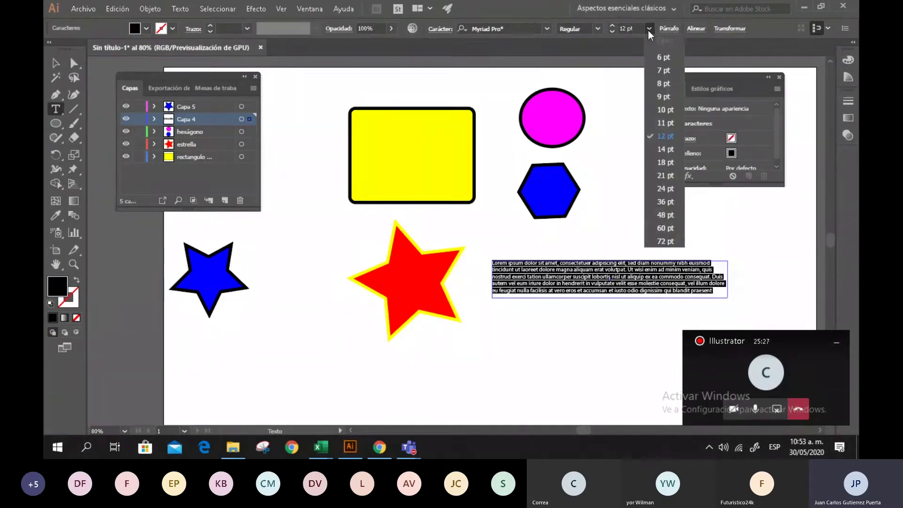
{"action": "left_click", "coordinate": [665, 228]}
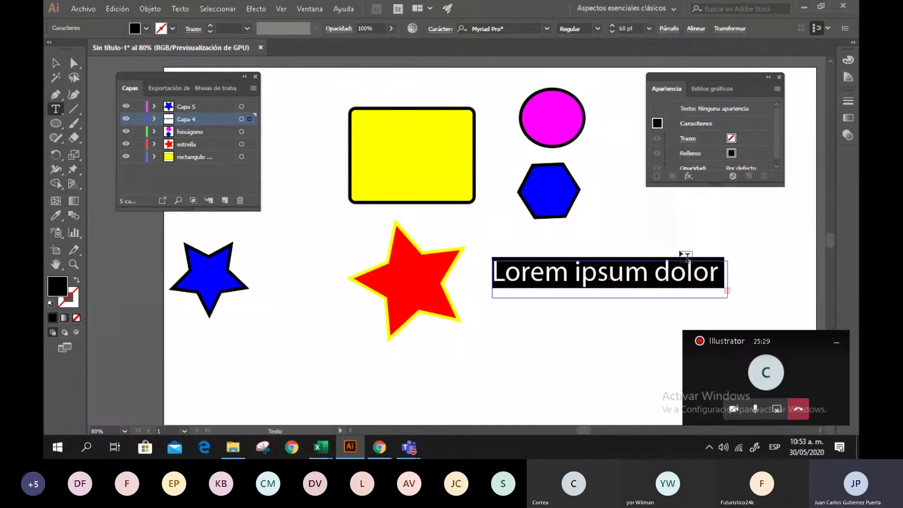
Step: Replace the placeholder text in the frame with "Diseño vectorial"
{"action": "key", "text": "BackSpace"}
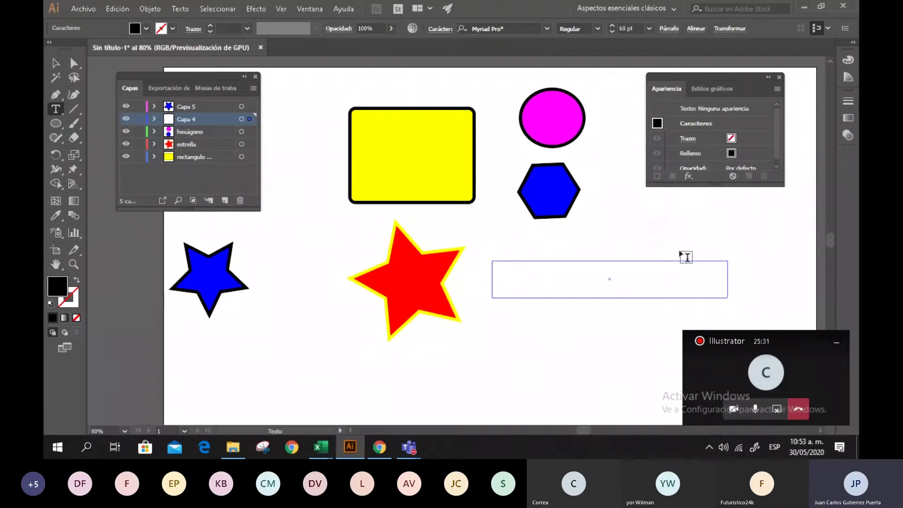
{"action": "type", "text": "Dise"}
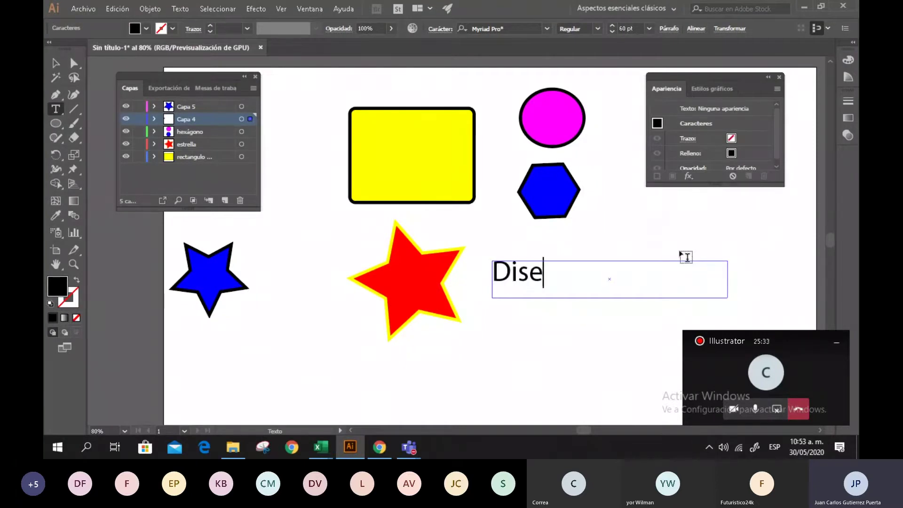
{"action": "type", "text": "ño vector"}
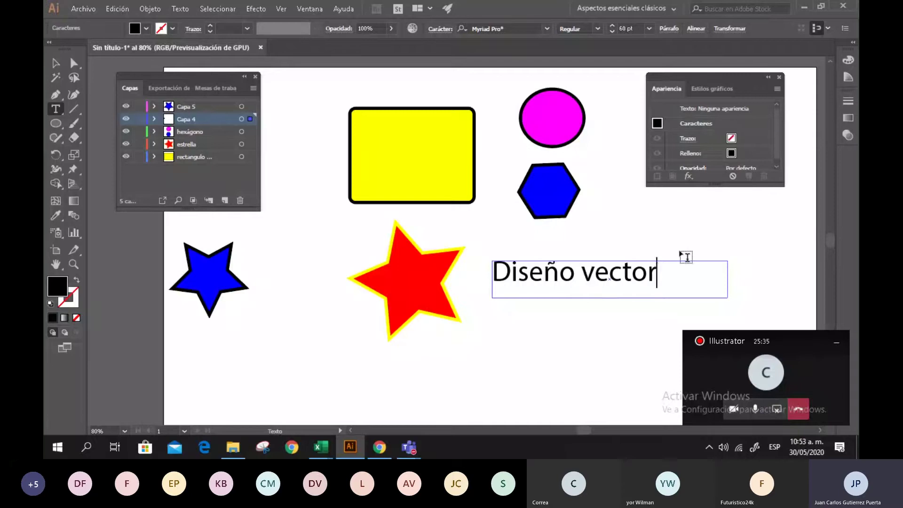
{"action": "type", "text": "ial"}
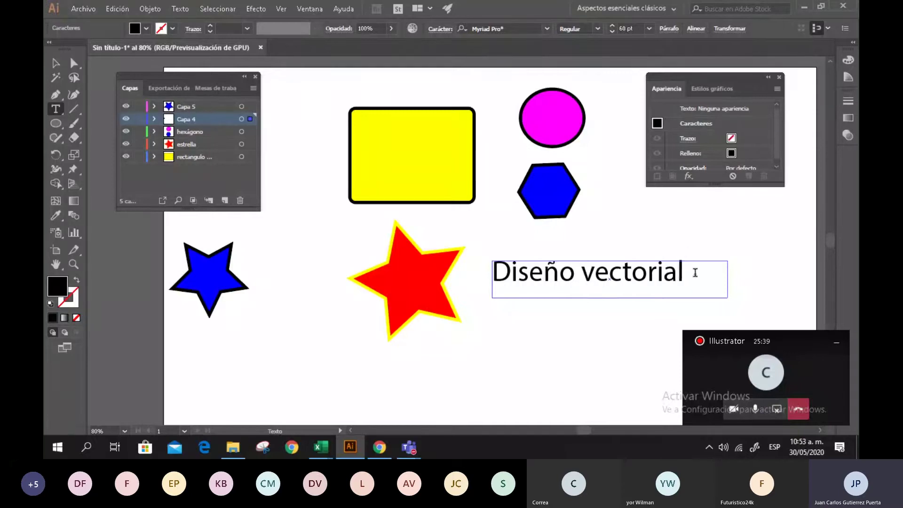
Step: Give the "Diseño vectorial" text a red stroke and a yellow fill
{"action": "left_click_drag", "start_coordinate": [695, 272], "coordinate": [490, 282]}
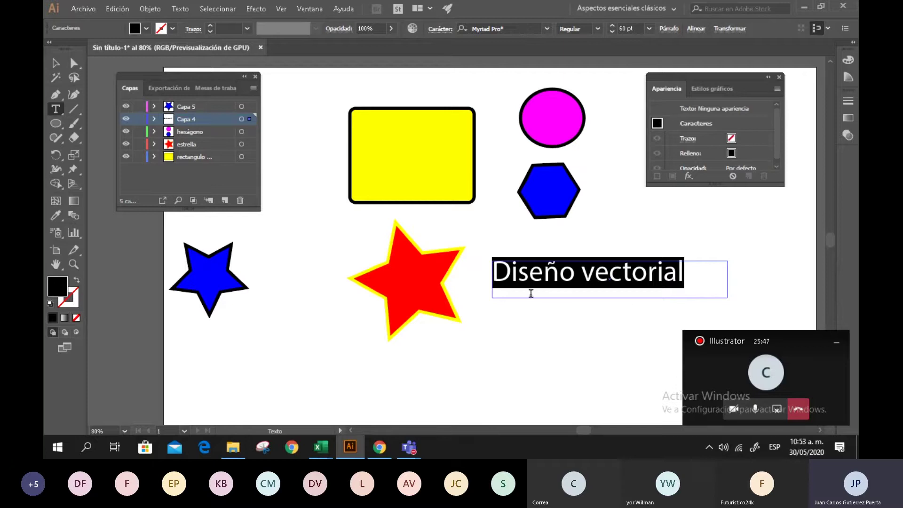
{"action": "left_click", "coordinate": [55, 64]}
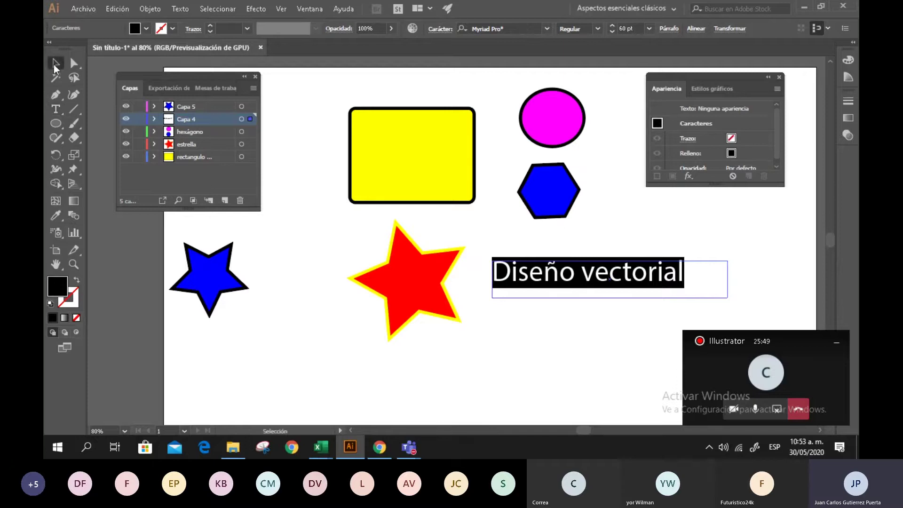
{"action": "left_click", "coordinate": [172, 28]}
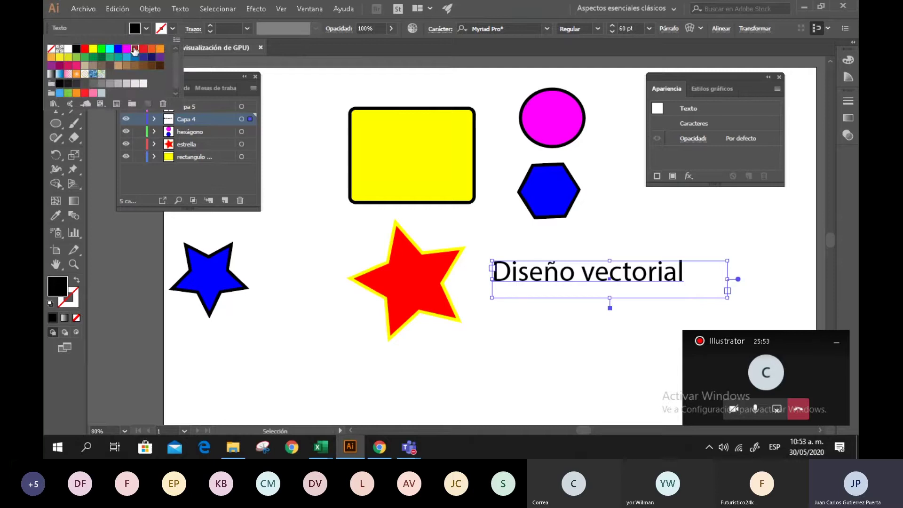
{"action": "left_click", "coordinate": [134, 49]}
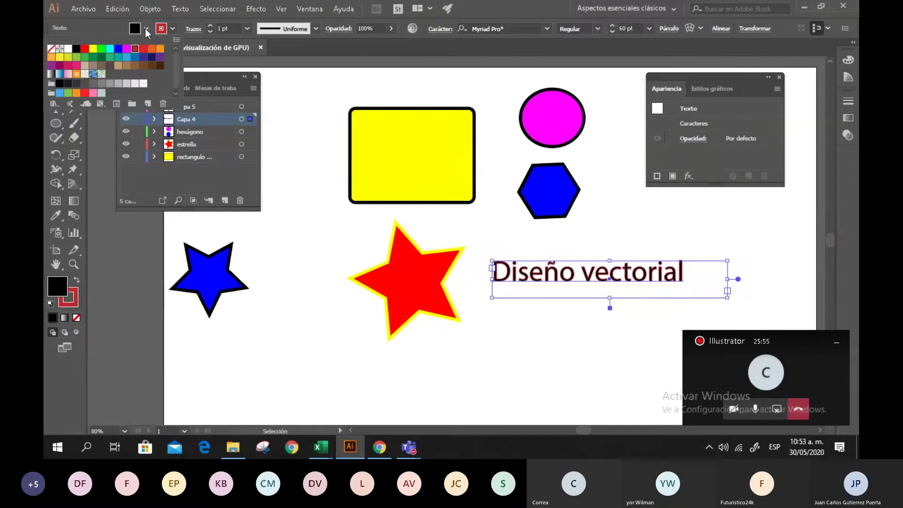
{"action": "left_click", "coordinate": [146, 30]}
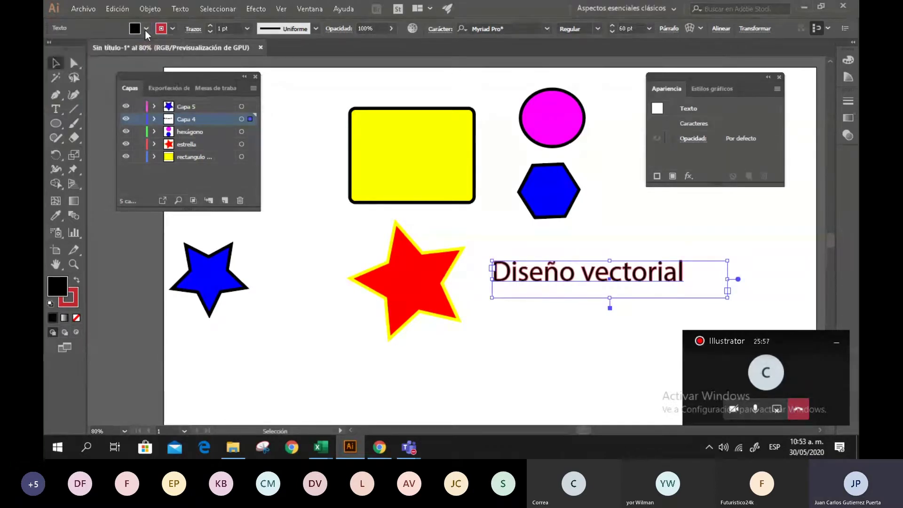
{"action": "left_click", "coordinate": [145, 30]}
{"action": "left_click", "coordinate": [93, 50]}
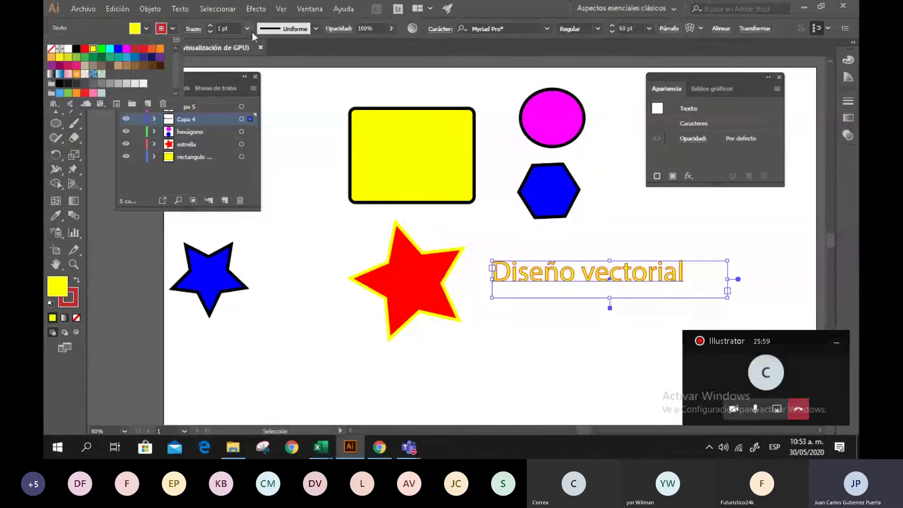
Step: Set the stroke weight of the "Diseño vectorial" text to 2 pt
{"action": "left_click", "coordinate": [210, 27]}
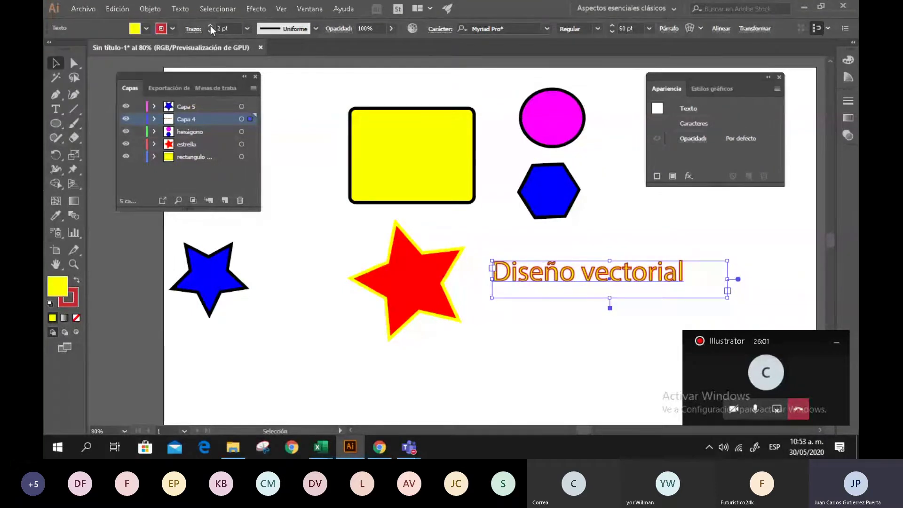
{"action": "left_click", "coordinate": [211, 26]}
{"action": "left_click", "coordinate": [210, 32]}
Step: Enlarge the "Diseño vectorial" text frame, move it clear of the red star on its right side, and deselect it
{"action": "left_click_drag", "start_coordinate": [493, 298], "coordinate": [447, 327]}
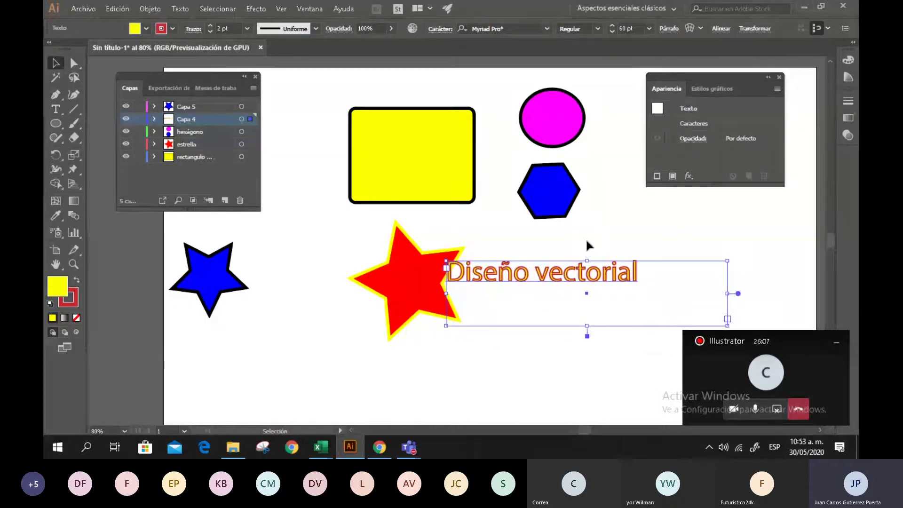
{"action": "scroll", "coordinate": [586, 238], "scroll_direction": "down", "scroll_amount": 1}
{"action": "scroll", "coordinate": [586, 238], "scroll_direction": "down", "scroll_amount": 1}
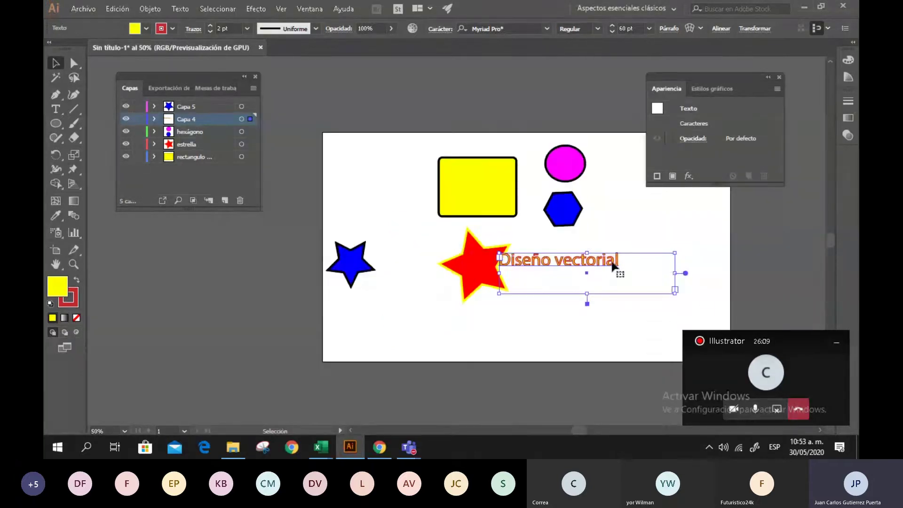
{"action": "left_click_drag", "start_coordinate": [620, 262], "coordinate": [652, 256]}
{"action": "left_click", "coordinate": [633, 218]}
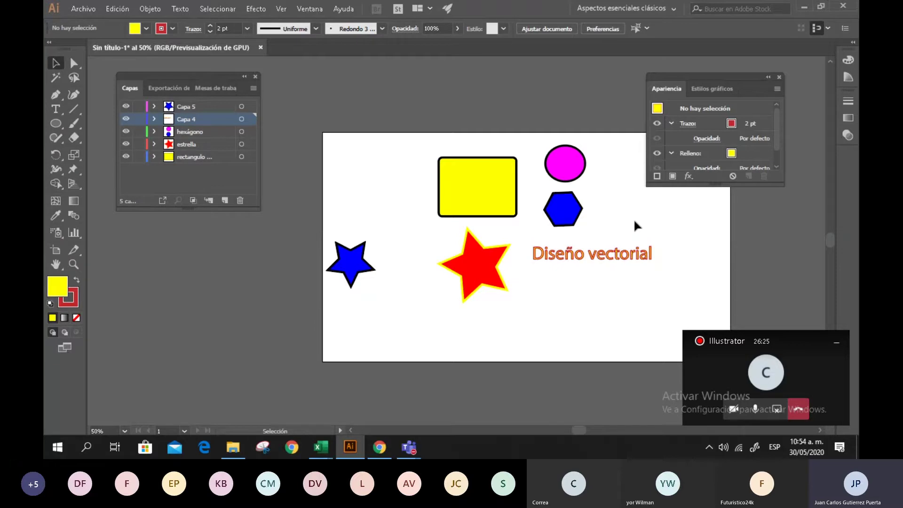
Step: Convert the "Diseño vectorial" text to outlines with Crear contornos
{"action": "left_click", "coordinate": [614, 254]}
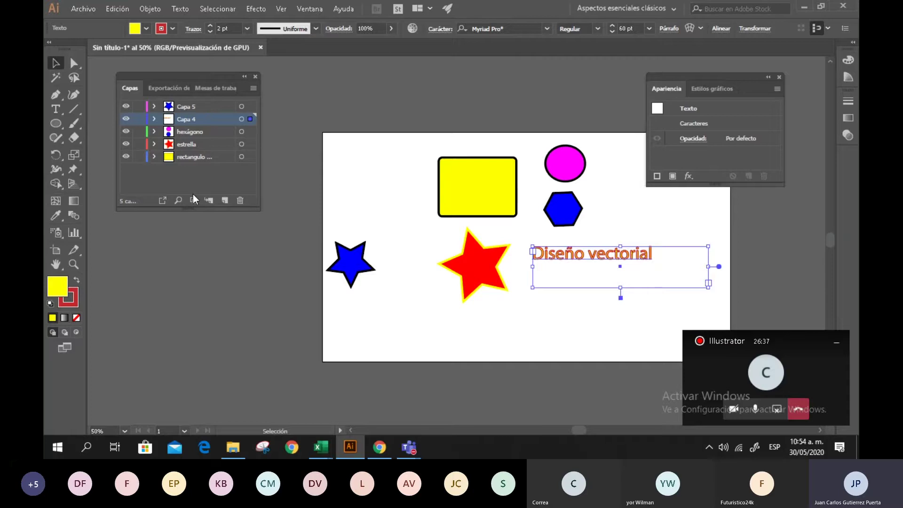
{"action": "right_click", "coordinate": [593, 257]}
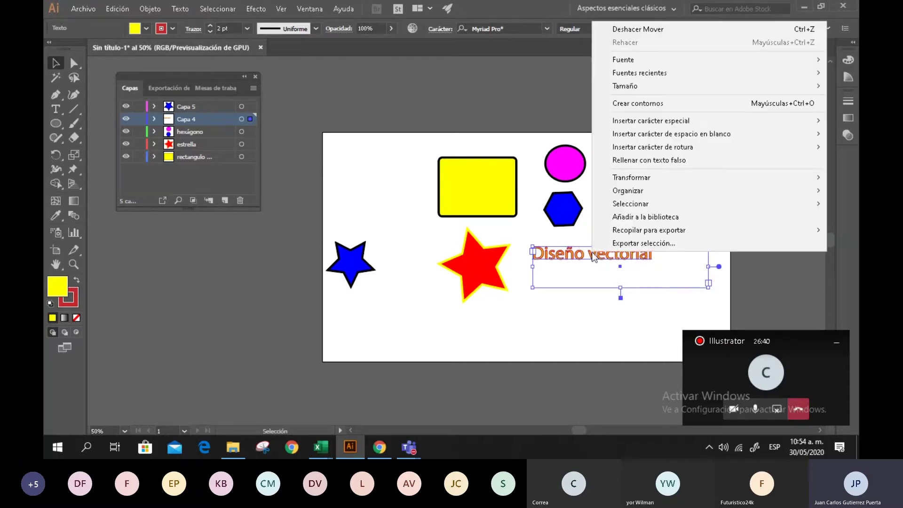
{"action": "left_click", "coordinate": [639, 108]}
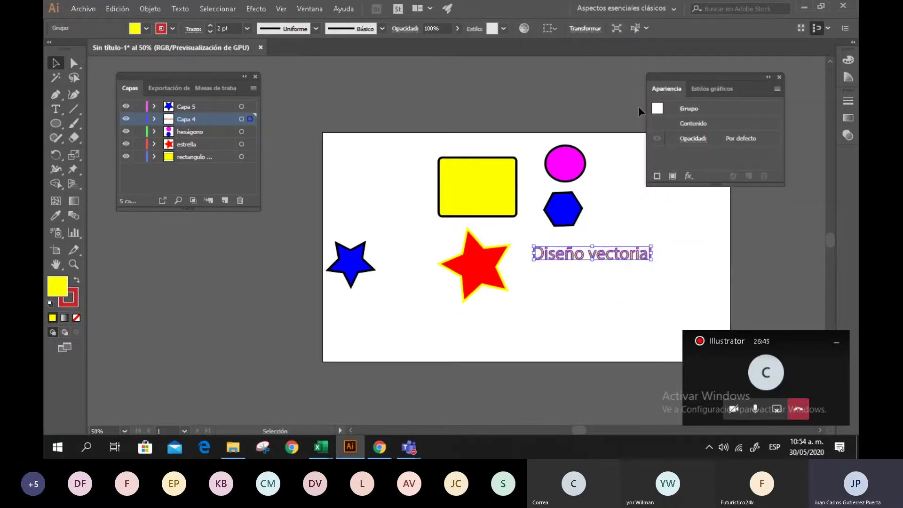
Step: Examine the outlined letters at 100% zoom, undo the outline conversion, and leave the text deselected
{"action": "key", "text": "ctrl+1"}
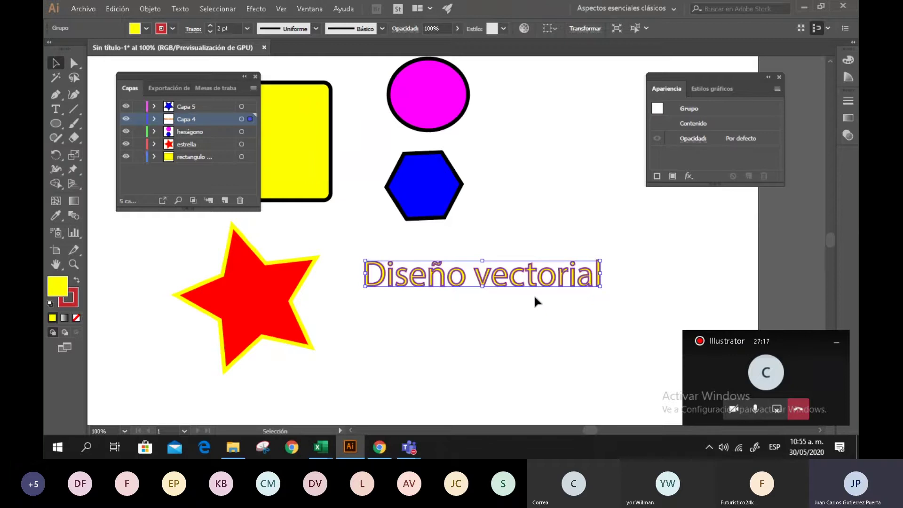
{"action": "right_click", "coordinate": [426, 288]}
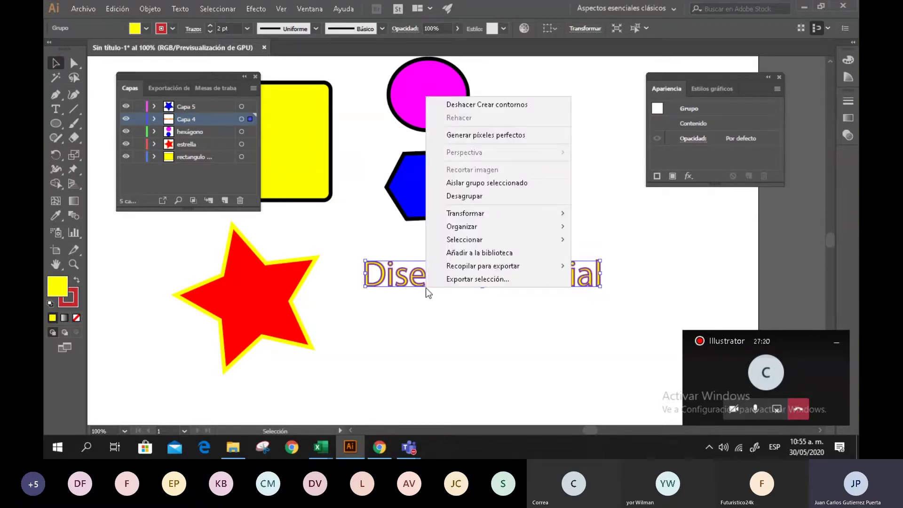
{"action": "left_click", "coordinate": [617, 194]}
{"action": "key", "text": "ctrl+z"}
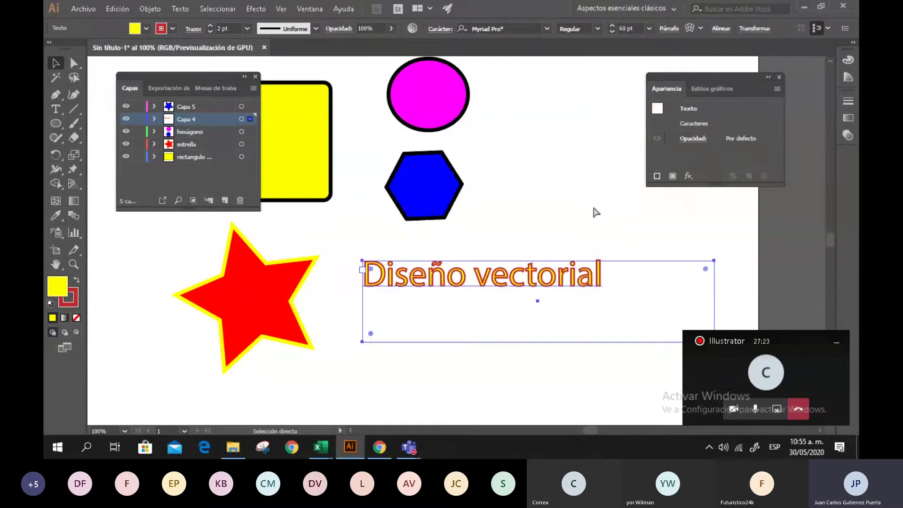
{"action": "right_click", "coordinate": [542, 272]}
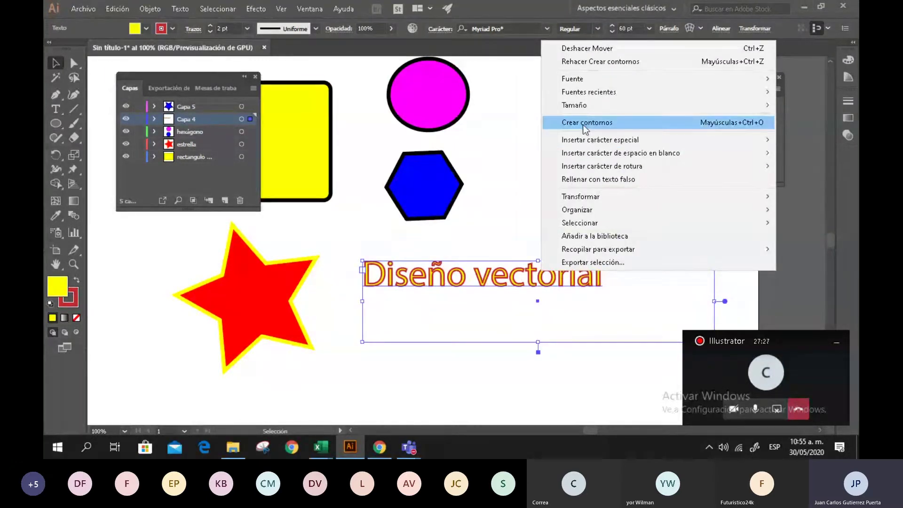
{"action": "left_click", "coordinate": [518, 148]}
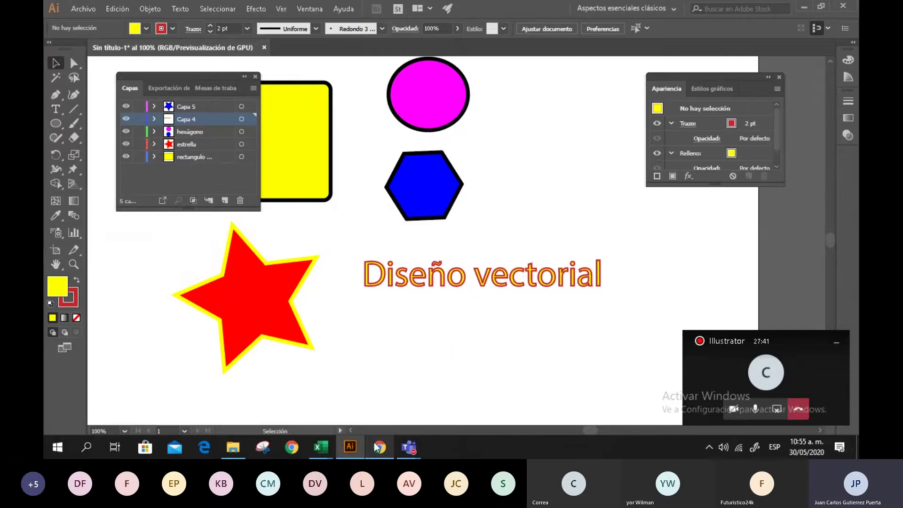
Step: Switch to Chrome and search Google for "dafonts" in a new tab
{"action": "mouse_move", "coordinate": [376, 444]}
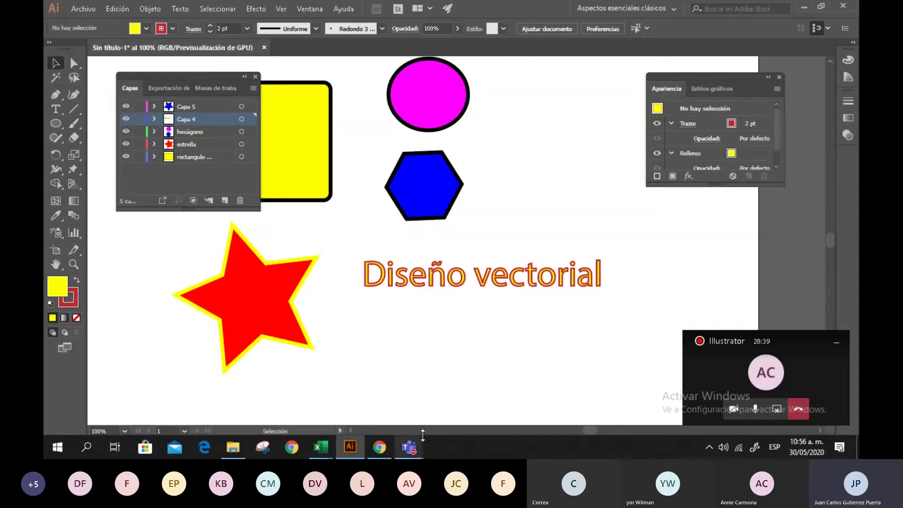
{"action": "left_click", "coordinate": [375, 453]}
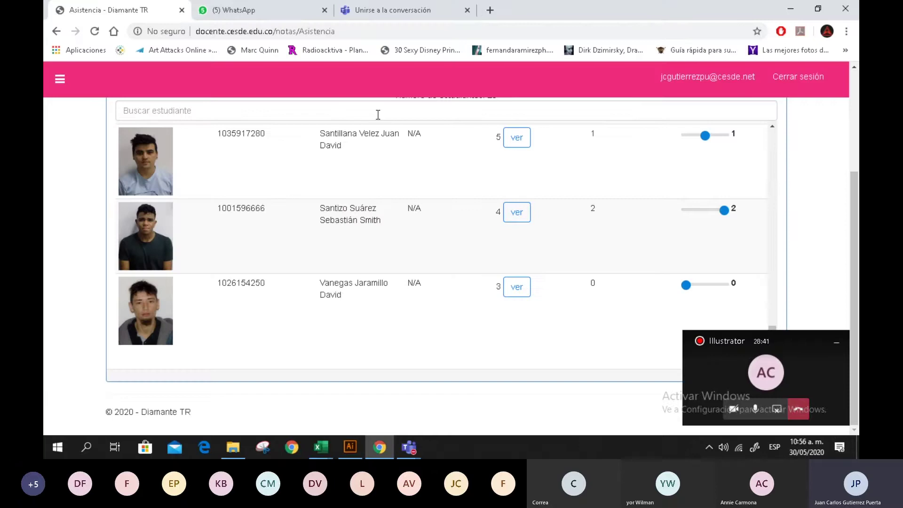
{"action": "left_click", "coordinate": [490, 10]}
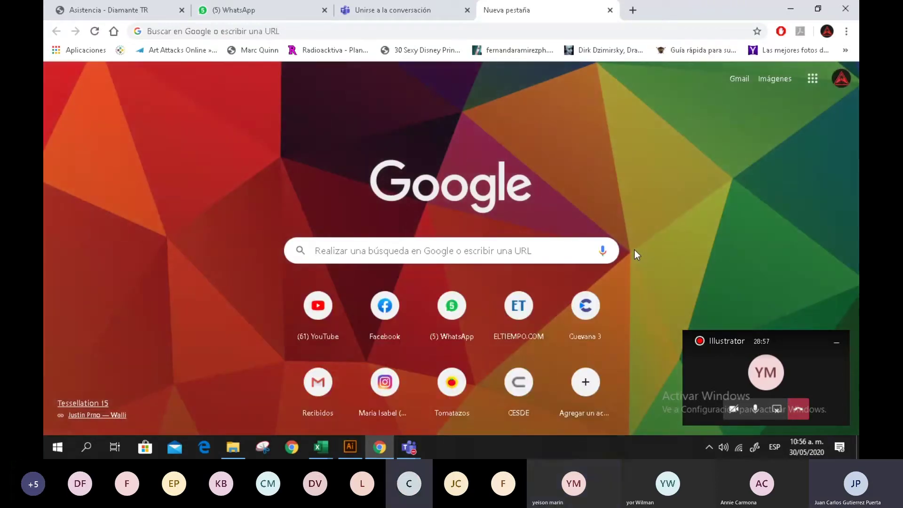
{"action": "left_click", "coordinate": [317, 29]}
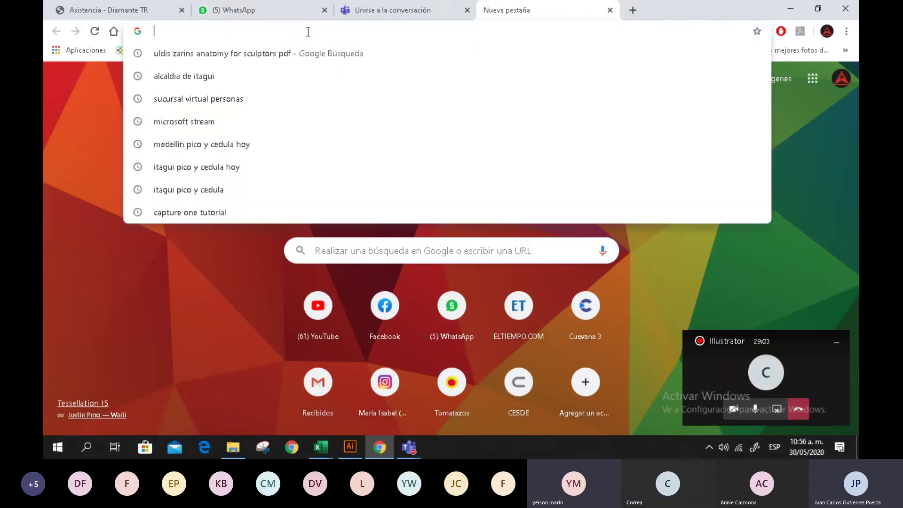
{"action": "type", "text": "dafonts"}
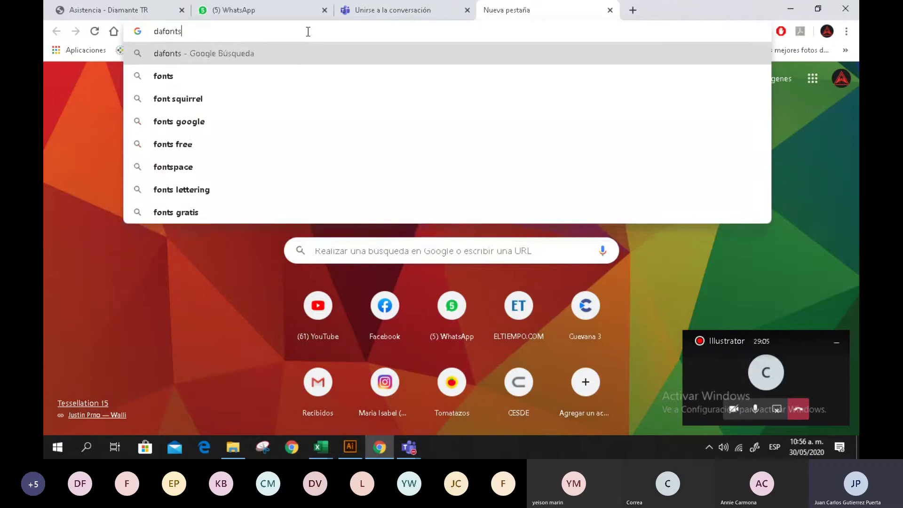
{"action": "key", "text": "Return"}
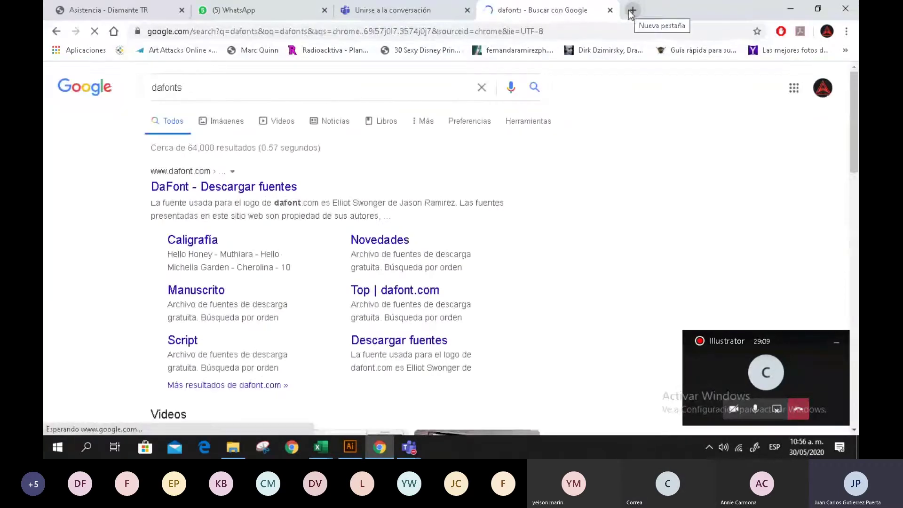
Step: Search for "google fonts" in another new tab and open the Google Fonts website
{"action": "left_click", "coordinate": [633, 10]}
{"action": "type", "text": "goo"}
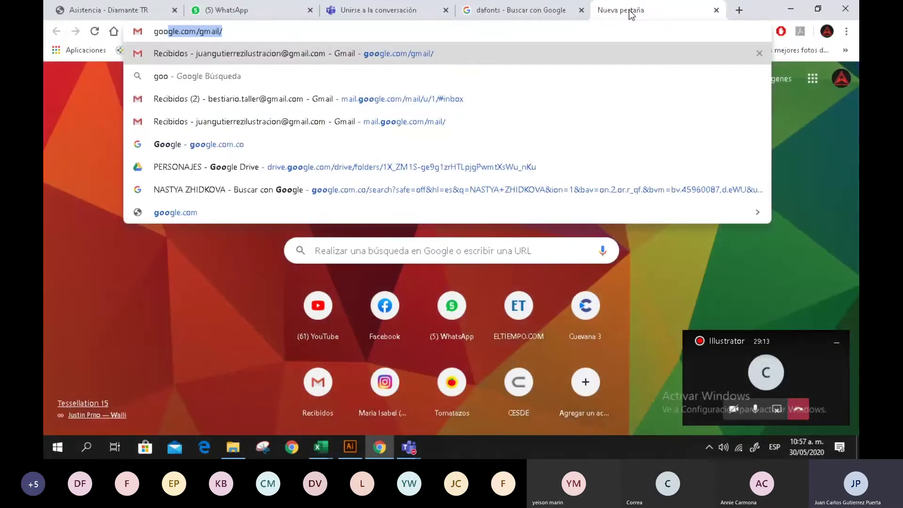
{"action": "type", "text": "gle fonts"}
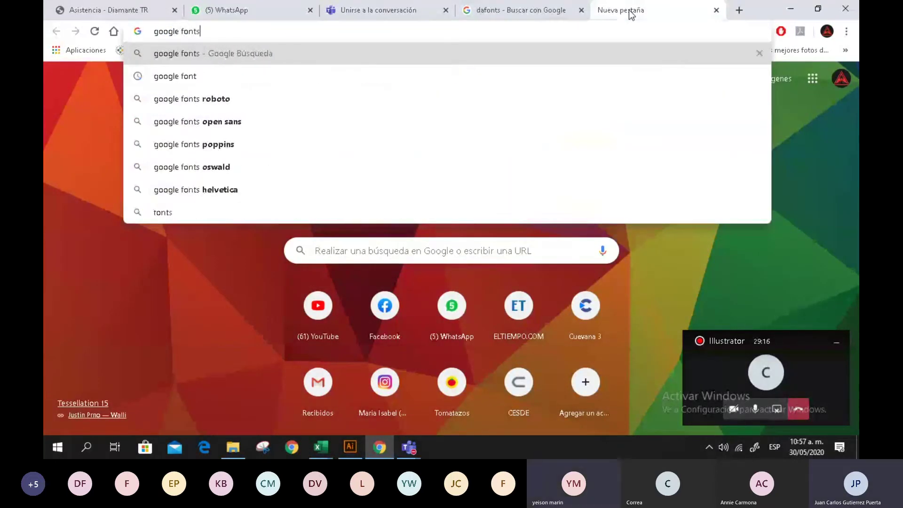
{"action": "key", "text": "Return"}
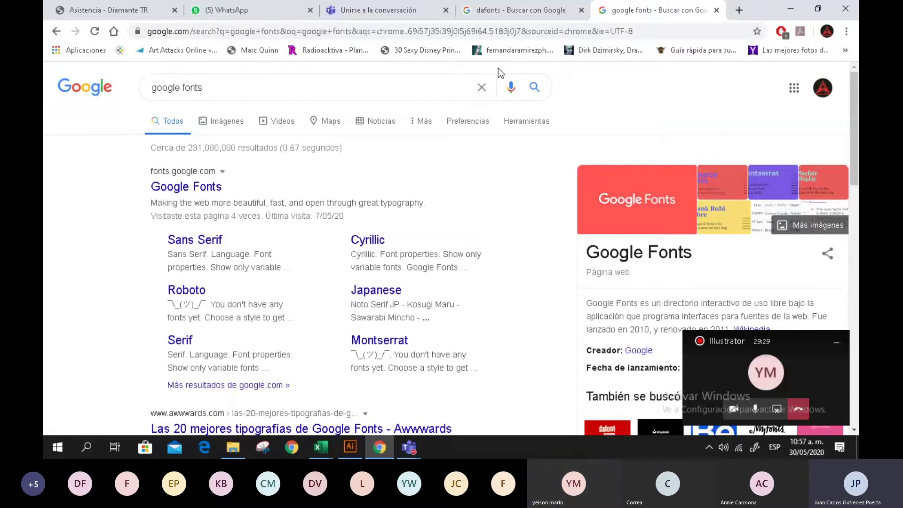
{"action": "left_click", "coordinate": [168, 194]}
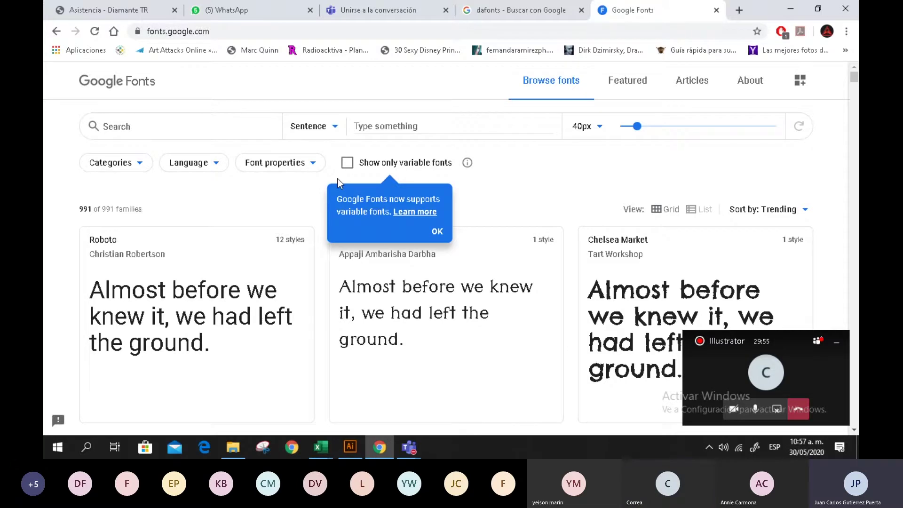
Step: Switch to the Microsoft Teams meeting, admit the guest waiting in the lobby, and return to Illustrator
{"action": "mouse_move", "coordinate": [409, 448]}
{"action": "left_click", "coordinate": [387, 378]}
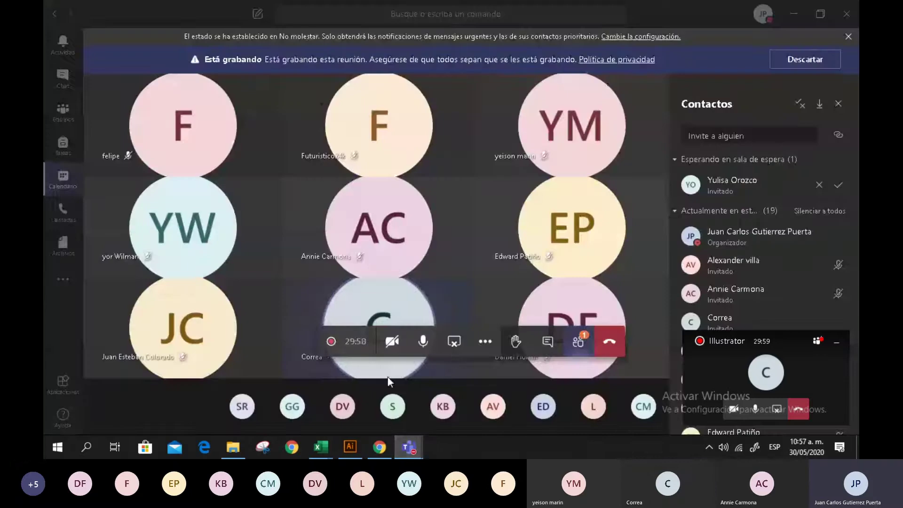
{"action": "left_click", "coordinate": [840, 186]}
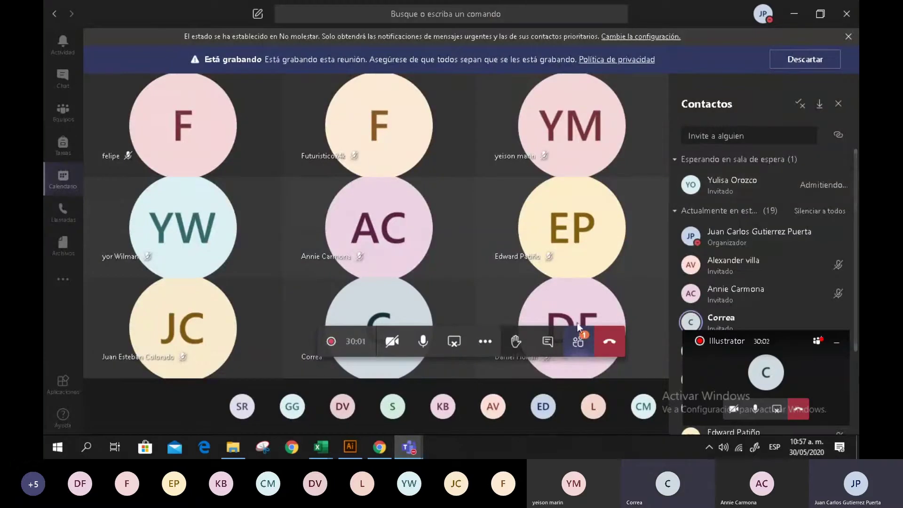
{"action": "left_click", "coordinate": [361, 447]}
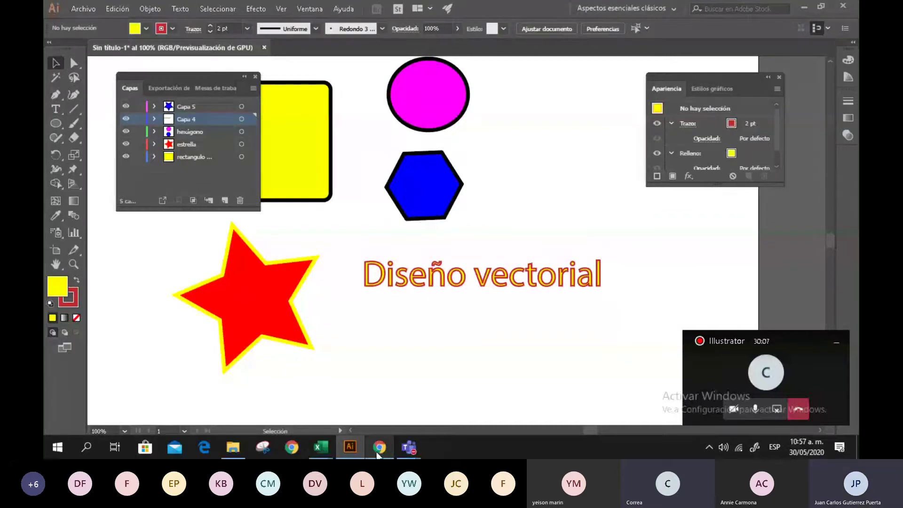
Step: Switch back to Chrome and open the DaFont website from the "dafonts" search results
{"action": "left_click", "coordinate": [378, 453]}
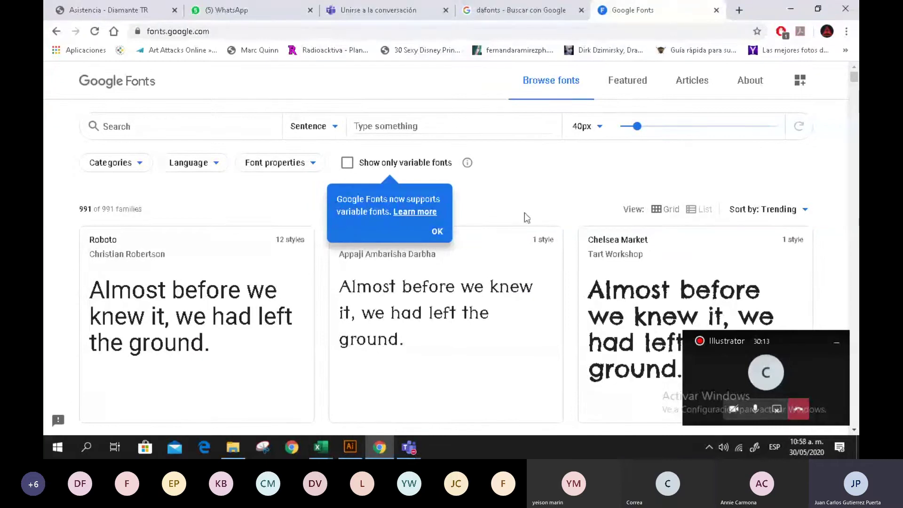
{"action": "left_click", "coordinate": [560, 14]}
{"action": "left_click", "coordinate": [201, 193]}
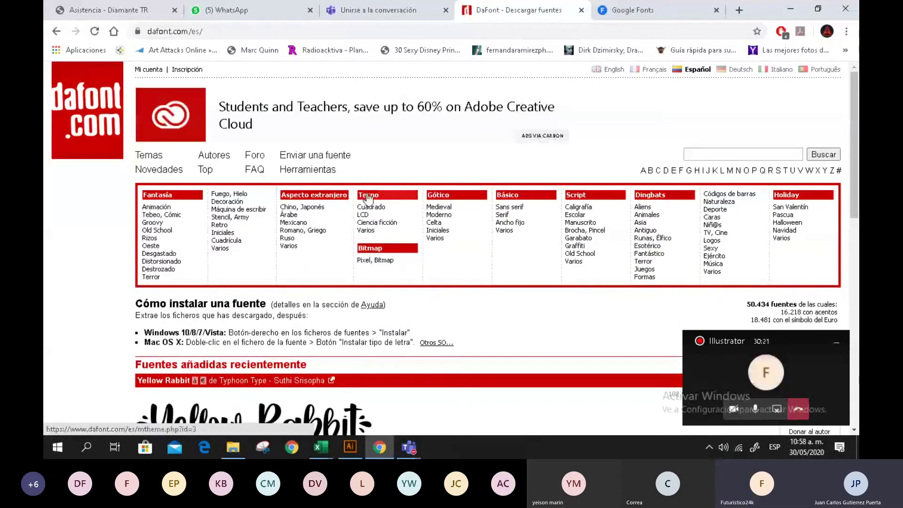
Step: Examine the DaFont home page's font categories, installation instructions and recently added fonts with their download options
{"action": "scroll", "coordinate": [390, 190], "scroll_direction": "down", "scroll_amount": 7}
{"action": "scroll", "coordinate": [411, 185], "scroll_direction": "up", "scroll_amount": 2}
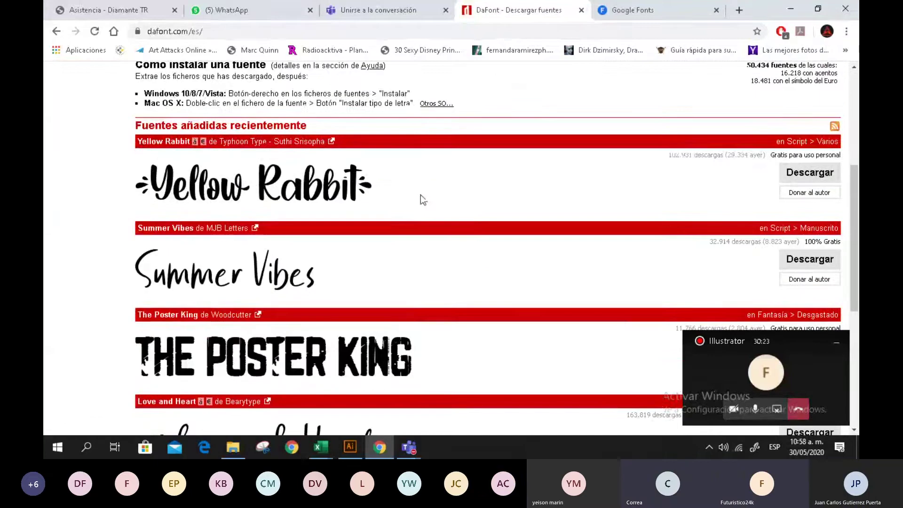
{"action": "scroll", "coordinate": [392, 220], "scroll_direction": "up", "scroll_amount": 1}
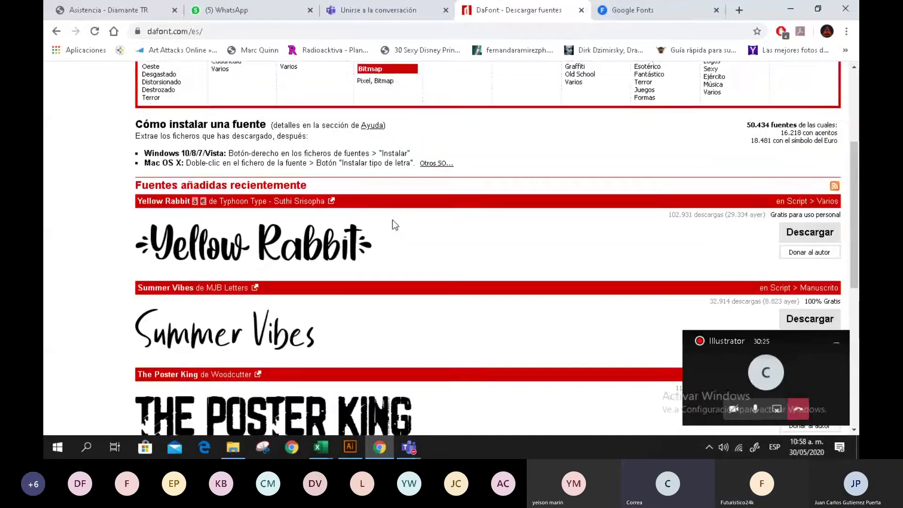
{"action": "scroll", "coordinate": [392, 219], "scroll_direction": "up", "scroll_amount": 3}
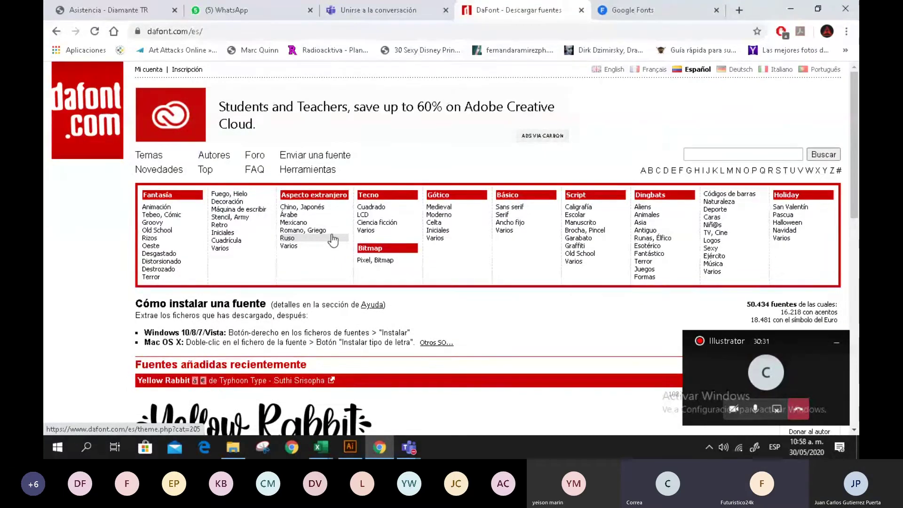
{"action": "scroll", "coordinate": [423, 170], "scroll_direction": "down", "scroll_amount": 2}
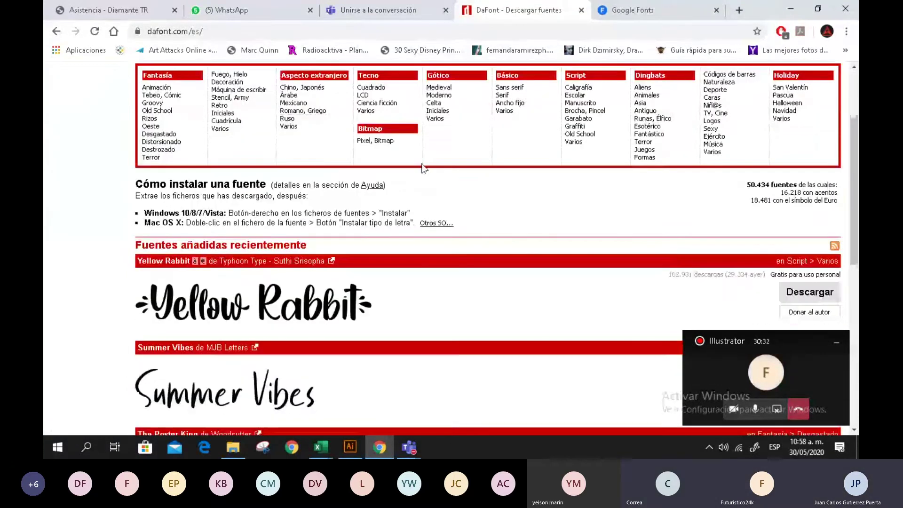
{"action": "scroll", "coordinate": [423, 169], "scroll_direction": "down", "scroll_amount": 2}
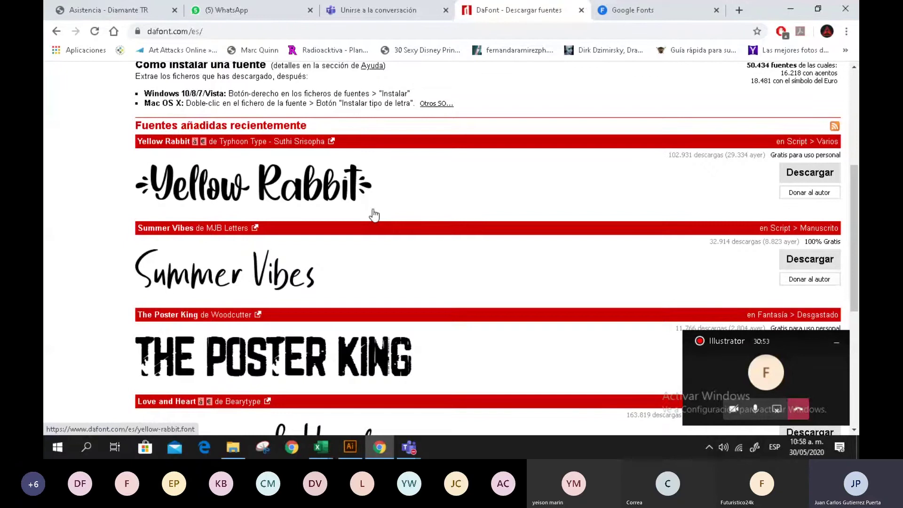
{"action": "scroll", "coordinate": [374, 215], "scroll_direction": "down", "scroll_amount": 6}
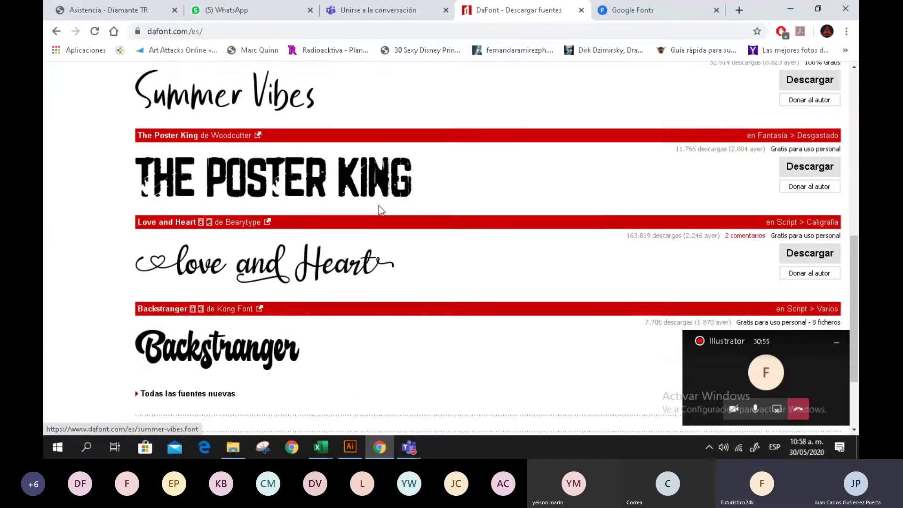
{"action": "scroll", "coordinate": [177, 191], "scroll_direction": "up", "scroll_amount": 5}
{"action": "scroll", "coordinate": [177, 203], "scroll_direction": "down", "scroll_amount": 1}
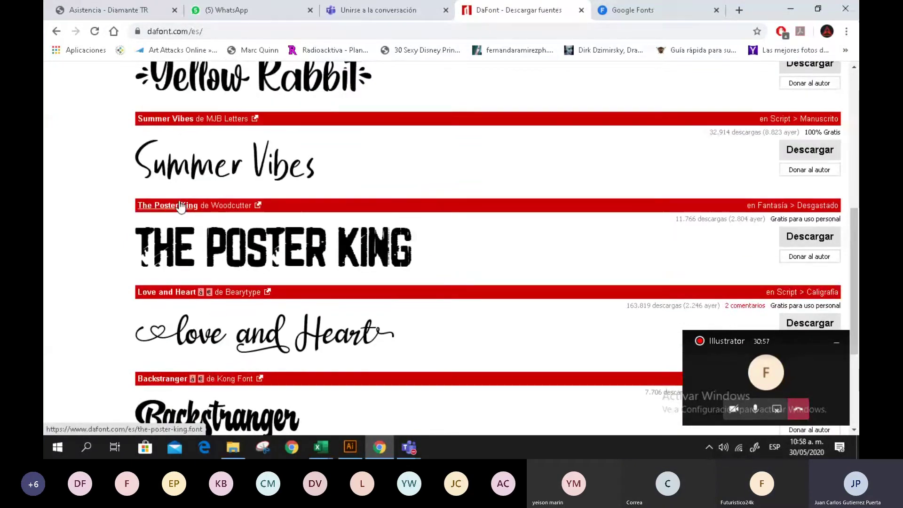
{"action": "scroll", "coordinate": [369, 223], "scroll_direction": "up", "scroll_amount": 1}
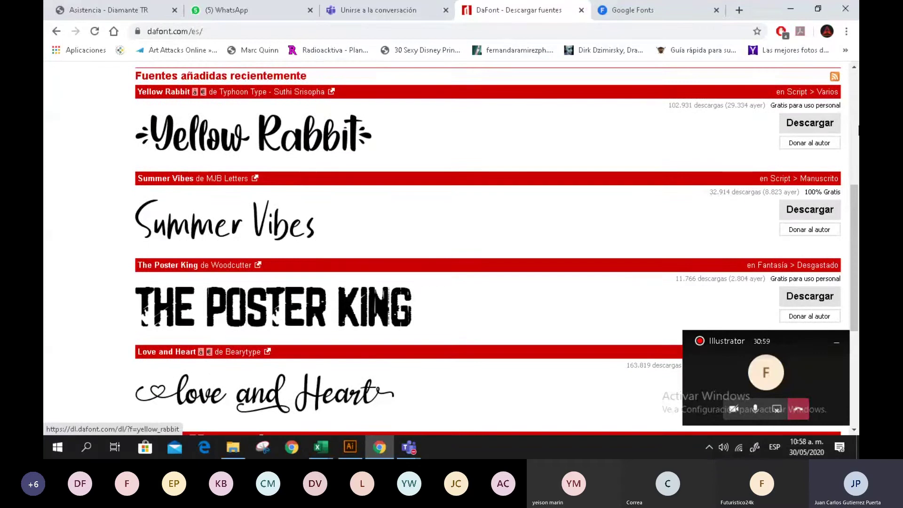
Step: Download the Yellow Rabbit font from DaFont and extract "Yellow Rabbit - Personal Use.otf" from its archive to the desktop
{"action": "left_click", "coordinate": [804, 120]}
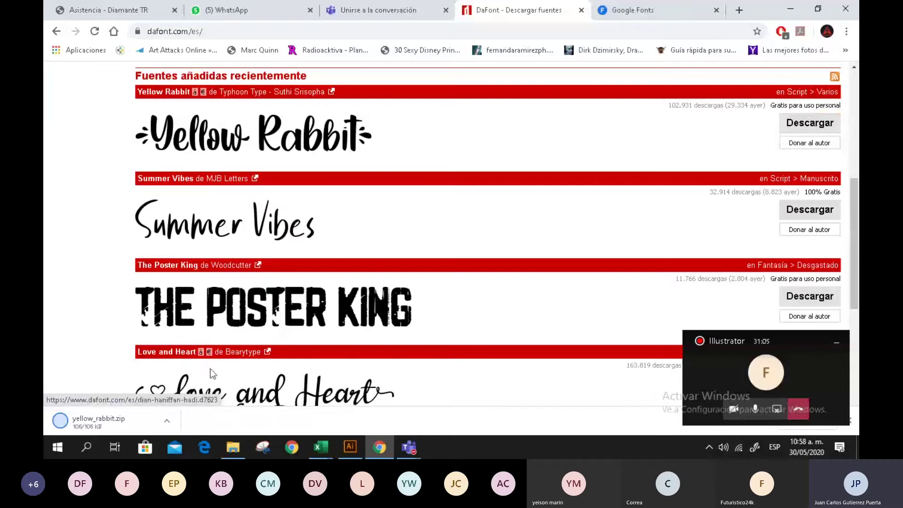
{"action": "left_click", "coordinate": [124, 421]}
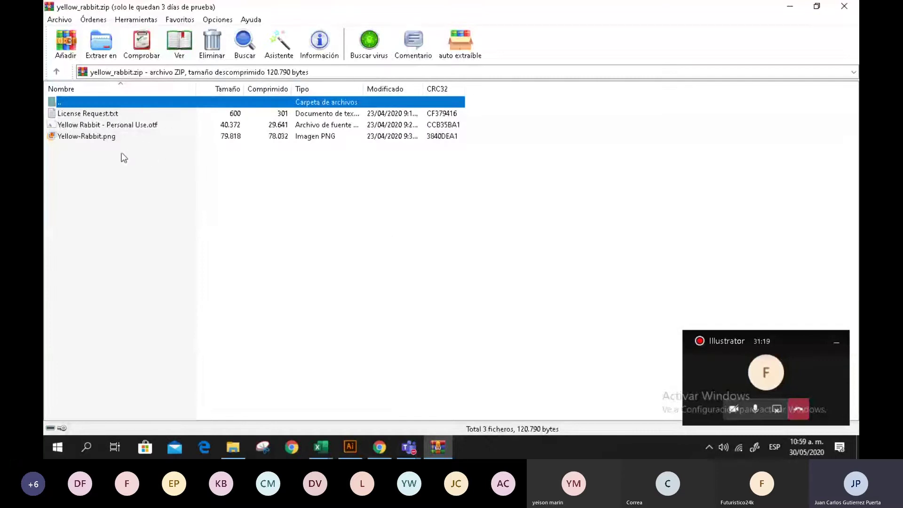
{"action": "left_click", "coordinate": [129, 125]}
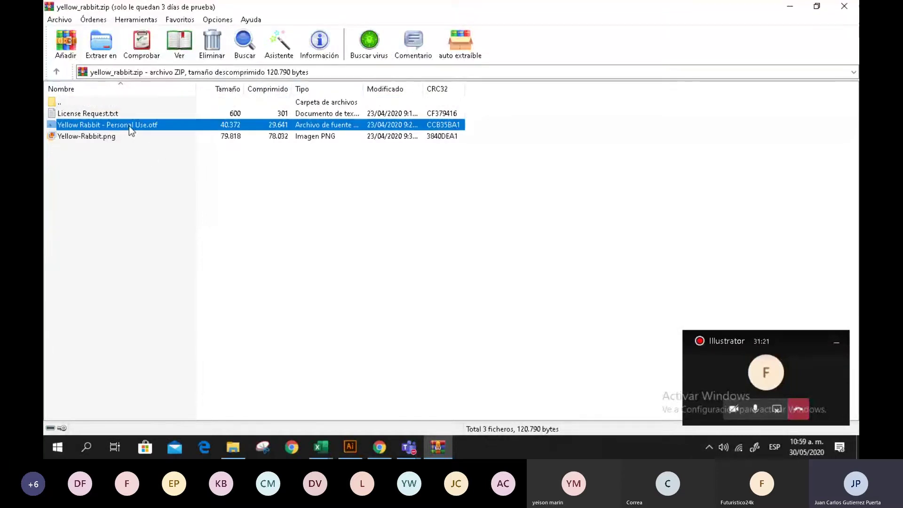
{"action": "left_click", "coordinate": [106, 51]}
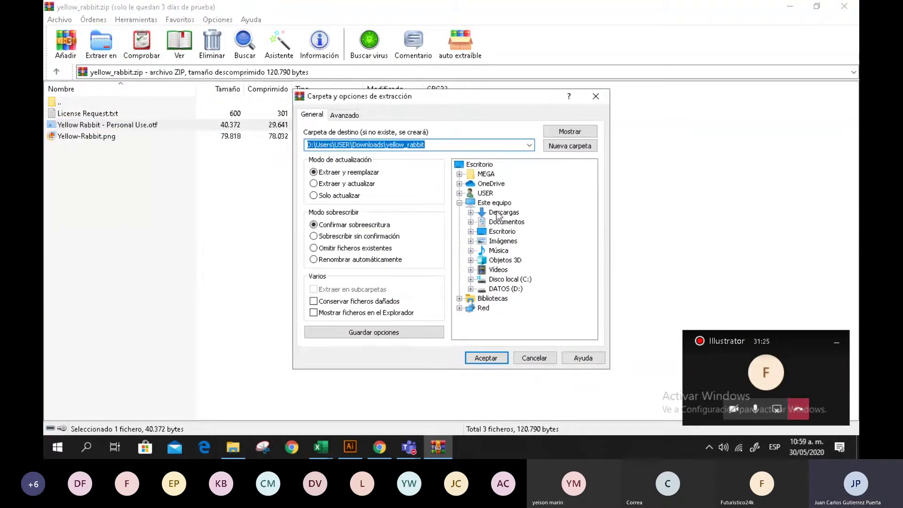
{"action": "left_click", "coordinate": [503, 231]}
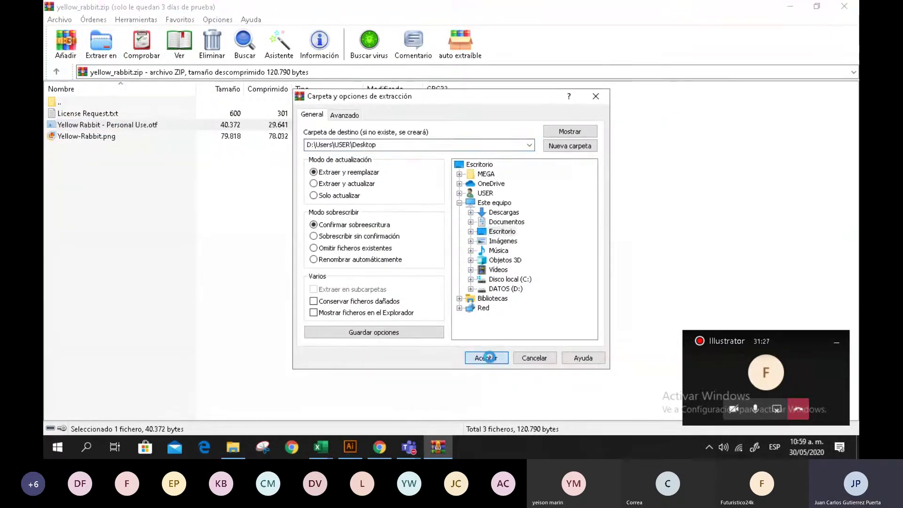
{"action": "left_click", "coordinate": [487, 359]}
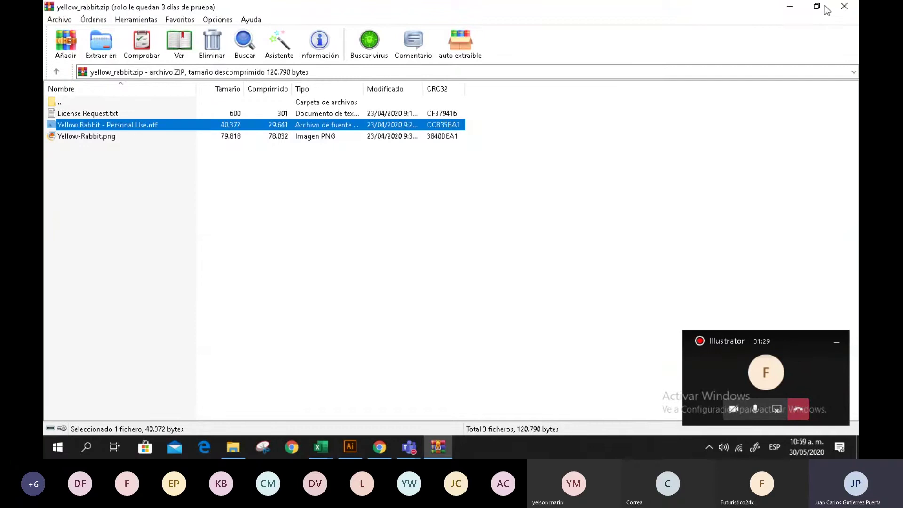
{"action": "left_click", "coordinate": [844, 6]}
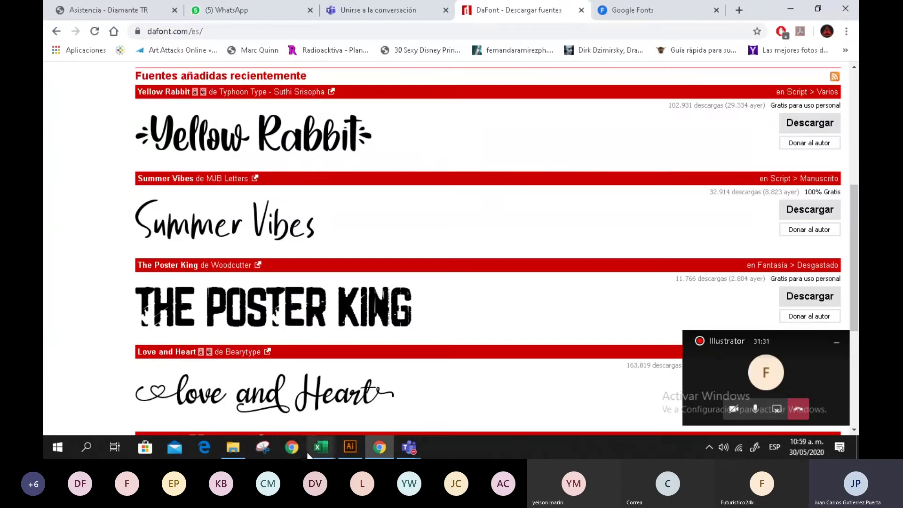
Step: Minimize all open windows to reach the desktop and move the Yellow Rabbit font file to an empty spot near its upper edge
{"action": "left_click", "coordinate": [793, 5]}
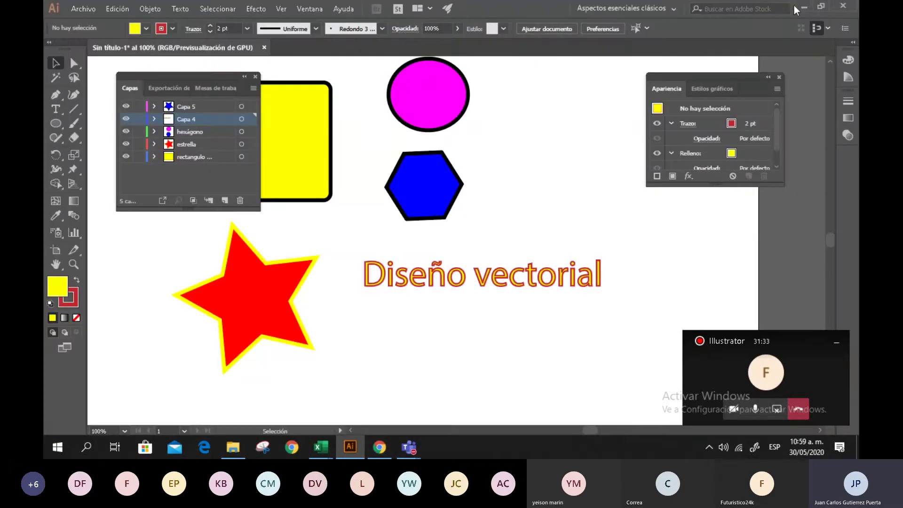
{"action": "left_click", "coordinate": [799, 5]}
{"action": "left_click", "coordinate": [798, 15]}
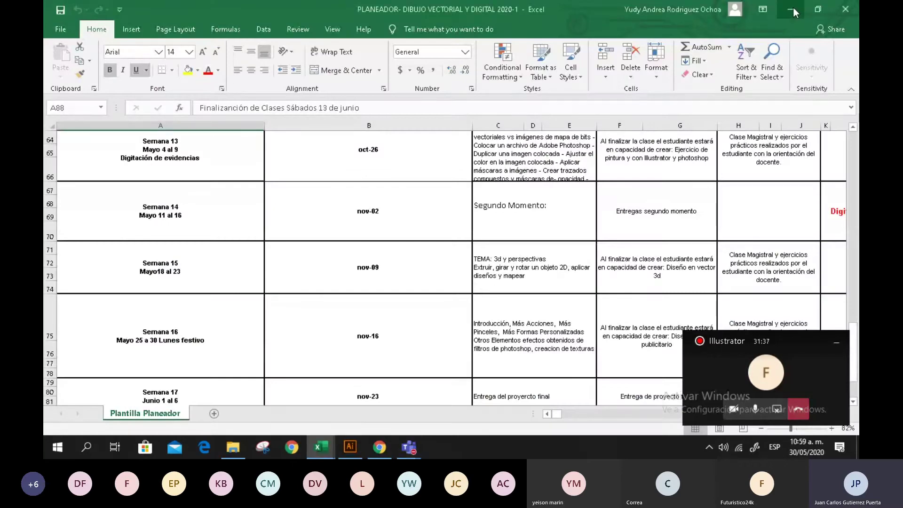
{"action": "left_click", "coordinate": [793, 9]}
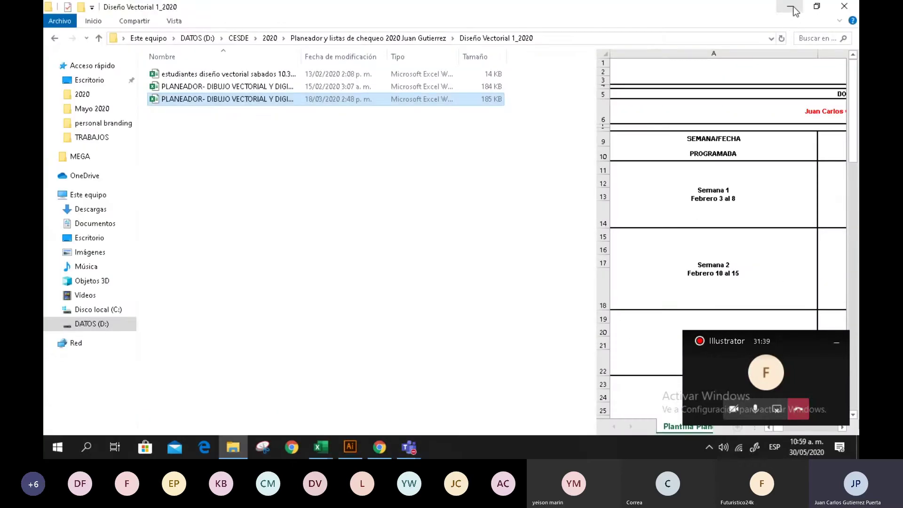
{"action": "left_click", "coordinate": [793, 9]}
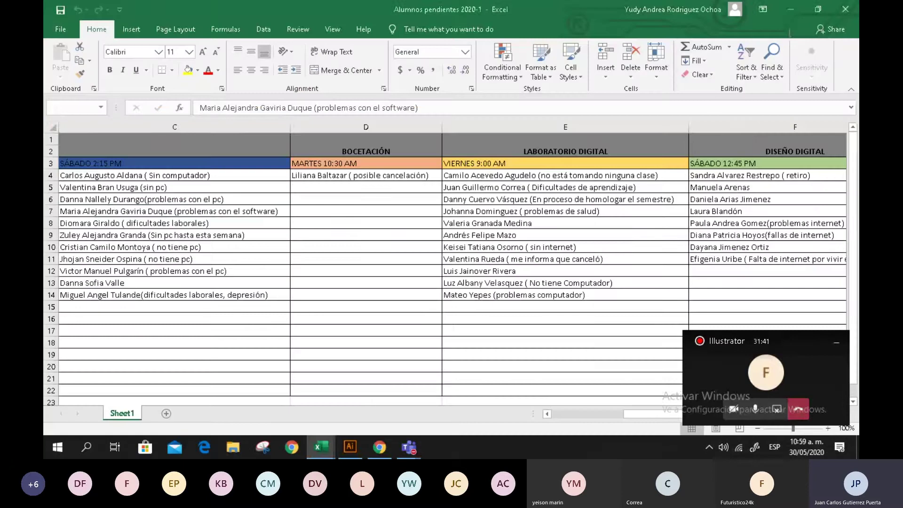
{"action": "left_click", "coordinate": [792, 8]}
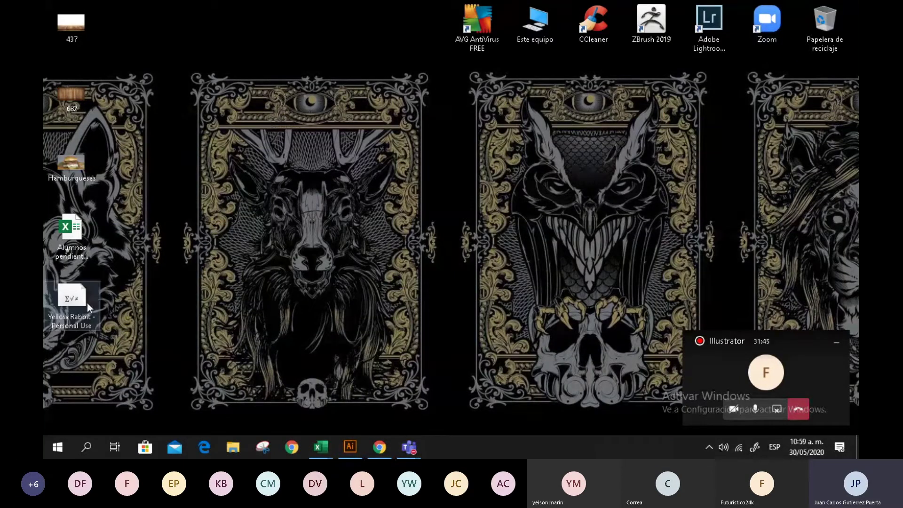
{"action": "left_click_drag", "start_coordinate": [87, 303], "coordinate": [306, 50]}
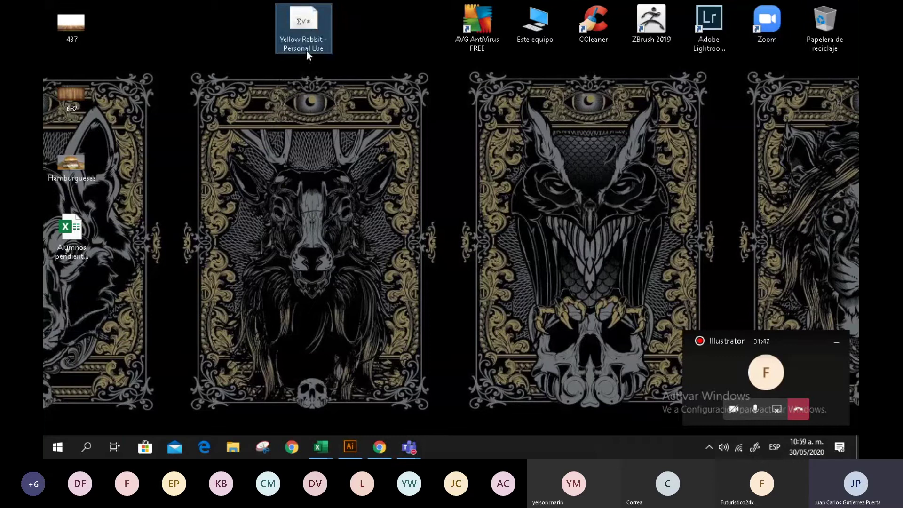
{"action": "left_click", "coordinate": [408, 36]}
Step: Open the Yellow Rabbit - Personal Use font file, install the font and close its preview
{"action": "double_click", "coordinate": [303, 20]}
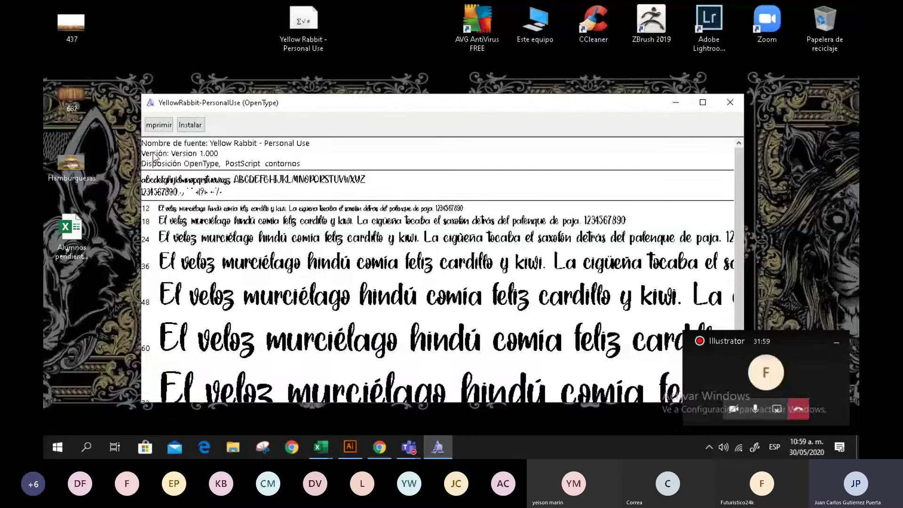
{"action": "left_click", "coordinate": [190, 127]}
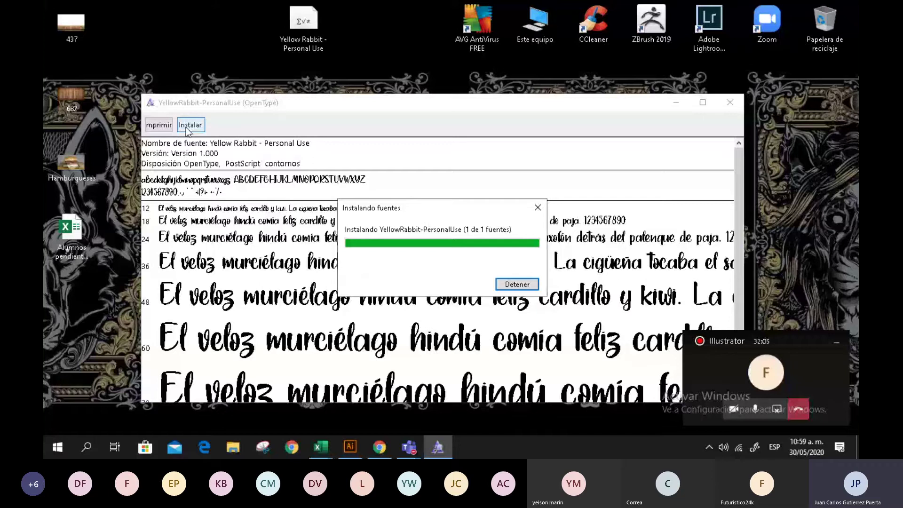
{"action": "left_click", "coordinate": [732, 102]}
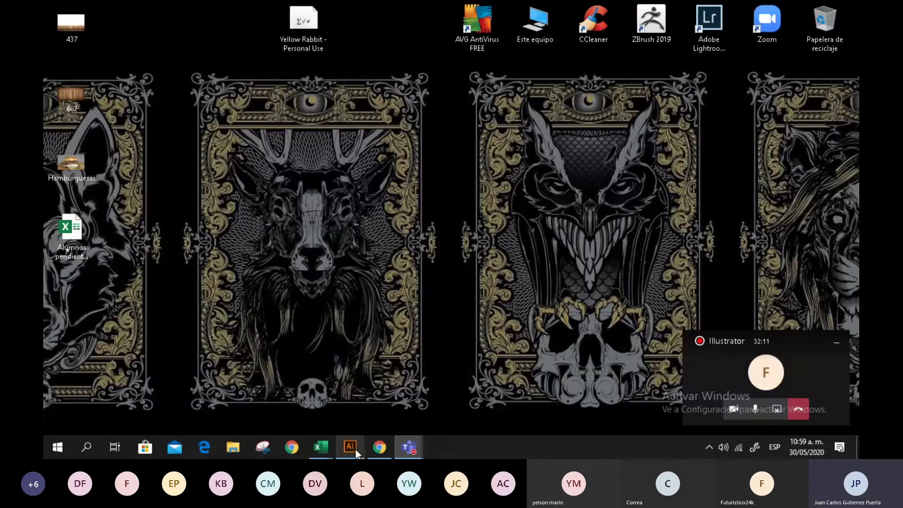
Step: Switch to Illustrator and change the font of the whole "Diseño vectorial" text to Yellow Rabbit - Personal Use
{"action": "mouse_move", "coordinate": [354, 447]}
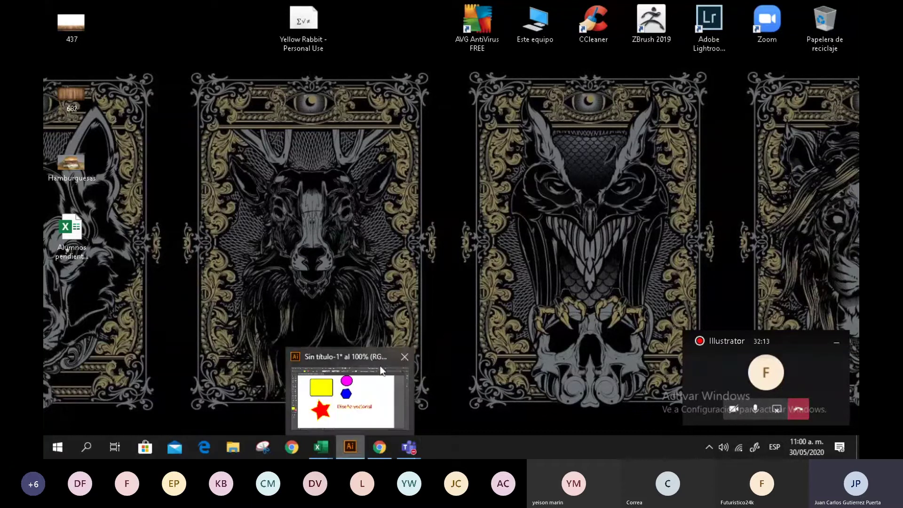
{"action": "left_click", "coordinate": [351, 448]}
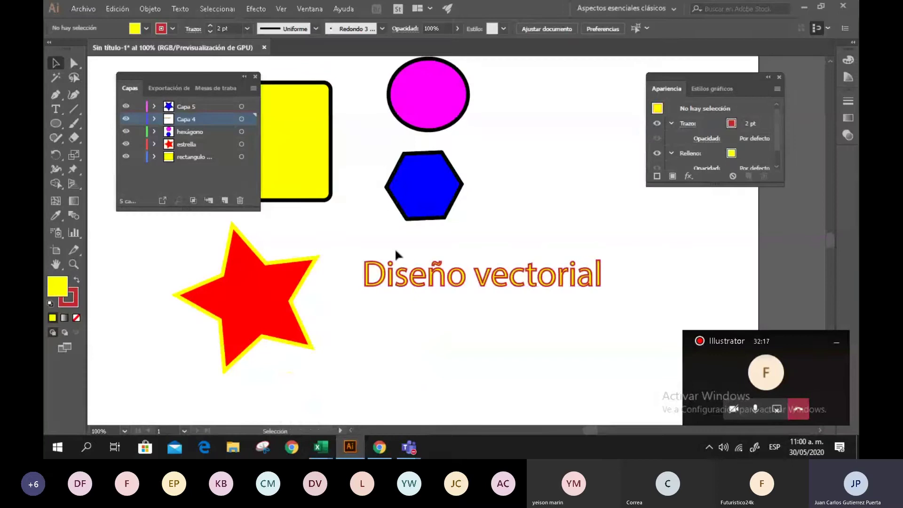
{"action": "left_click", "coordinate": [396, 279]}
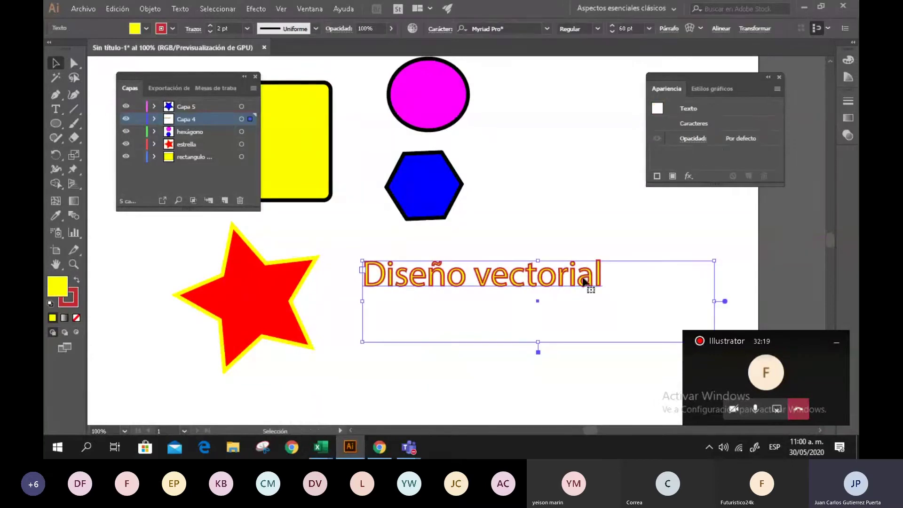
{"action": "double_click", "coordinate": [599, 277]}
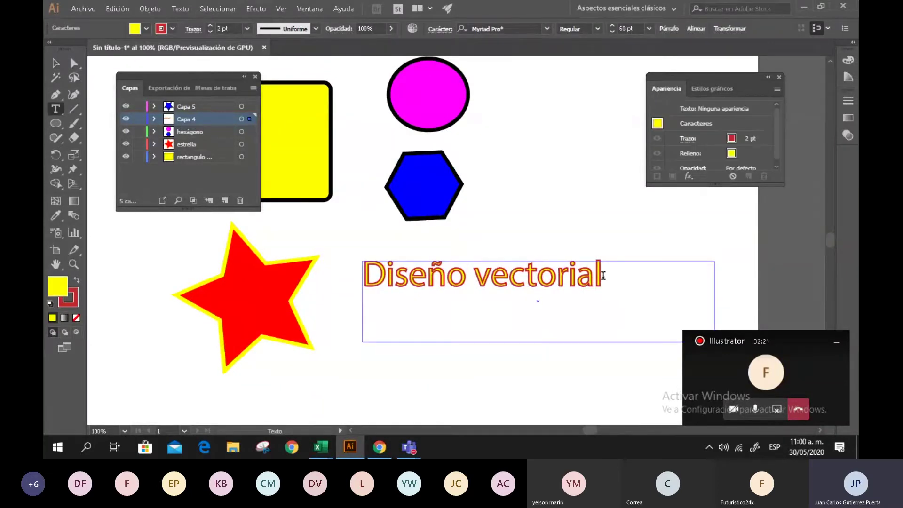
{"action": "mouse_move", "coordinate": [603, 276]}
{"action": "left_mouse_down"}
{"action": "mouse_move", "coordinate": [487, 277]}
{"action": "mouse_move", "coordinate": [604, 278]}
{"action": "left_mouse_up"}
{"action": "left_click_drag", "start_coordinate": [605, 278], "coordinate": [365, 281]}
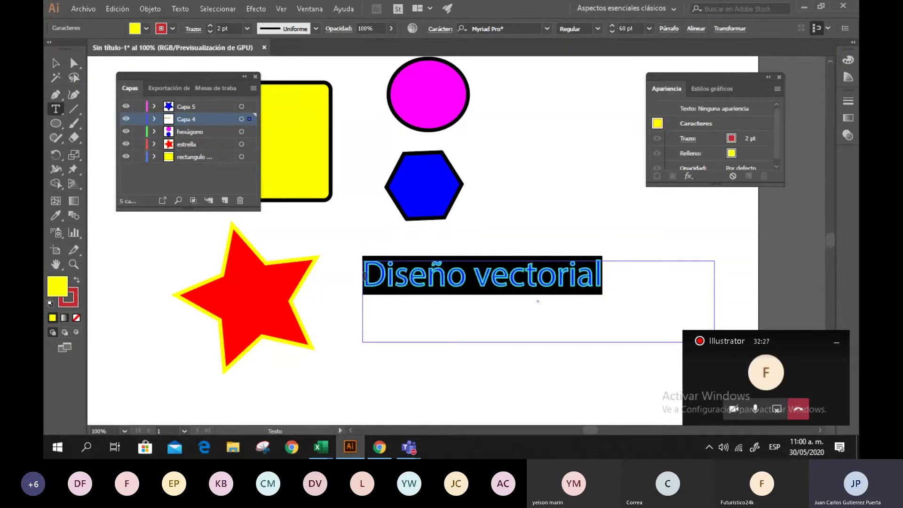
{"action": "left_click", "coordinate": [547, 29]}
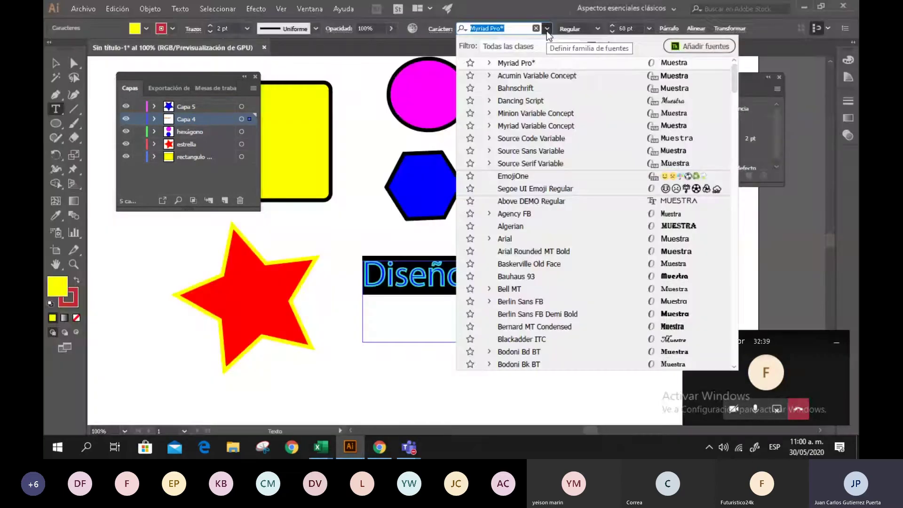
{"action": "scroll", "coordinate": [537, 61], "scroll_direction": "down", "scroll_amount": 4}
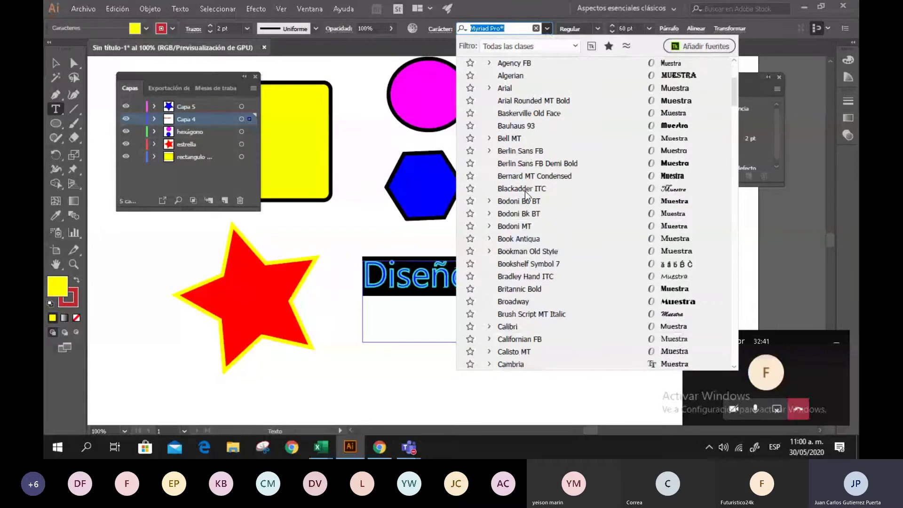
{"action": "scroll", "coordinate": [537, 61], "scroll_direction": "up", "scroll_amount": 4}
{"action": "left_click", "coordinate": [543, 48]}
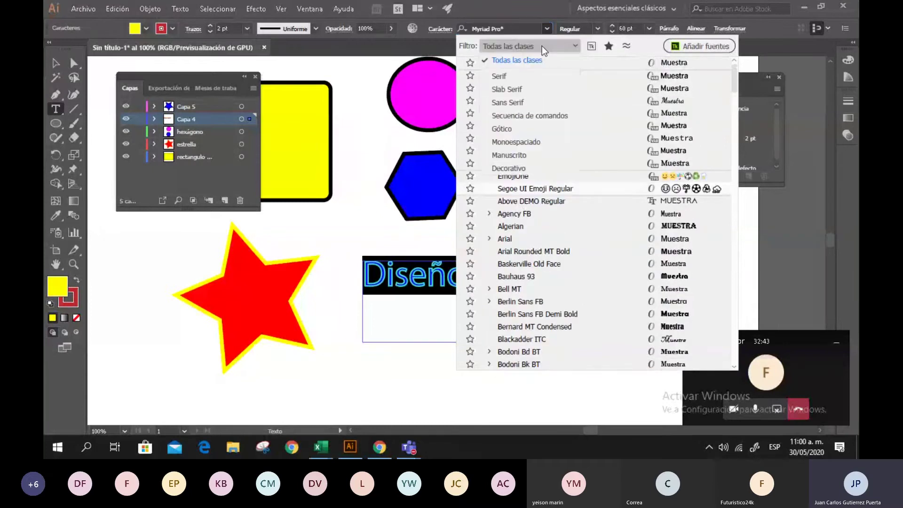
{"action": "left_click", "coordinate": [543, 48]}
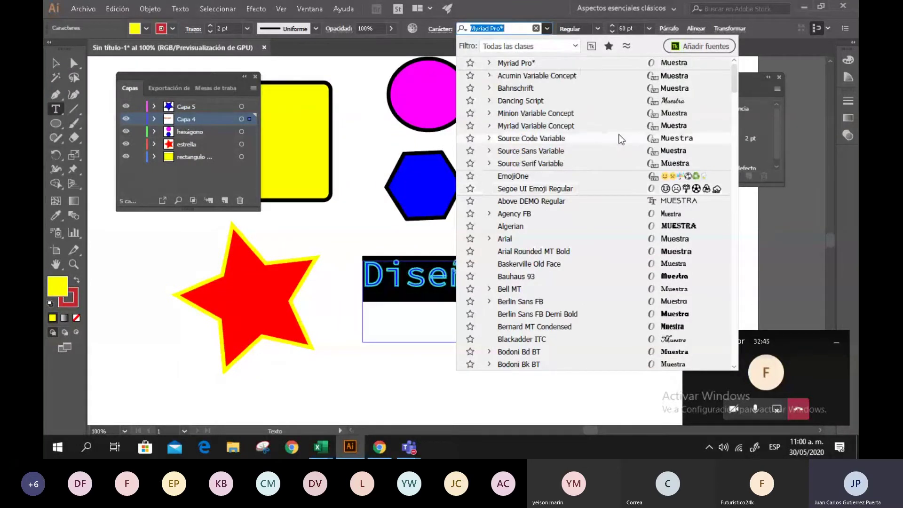
{"action": "scroll", "coordinate": [603, 146], "scroll_direction": "down", "scroll_amount": 5}
{"action": "scroll", "coordinate": [604, 146], "scroll_direction": "down", "scroll_amount": 20}
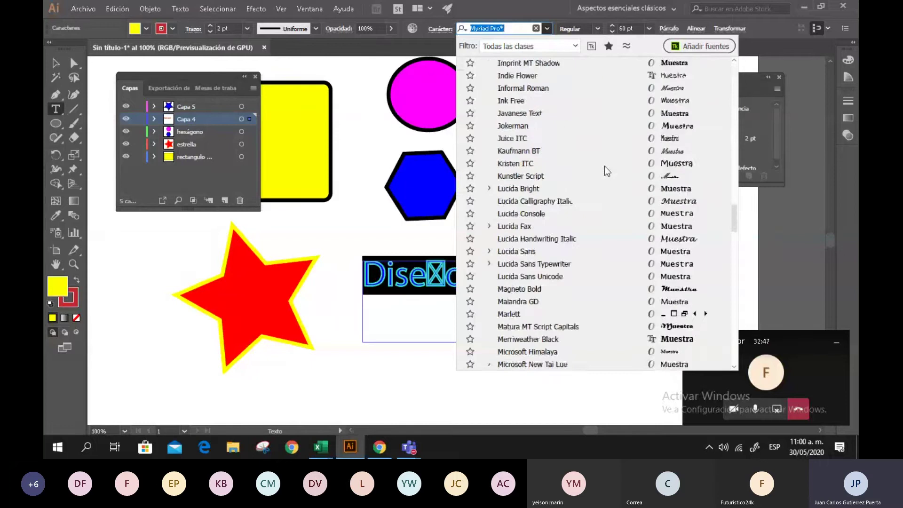
{"action": "scroll", "coordinate": [599, 199], "scroll_direction": "down", "scroll_amount": 10}
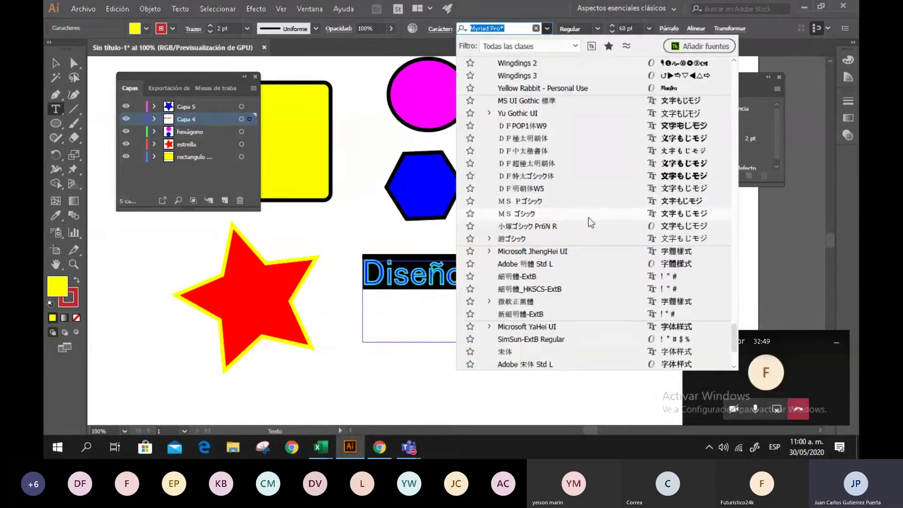
{"action": "scroll", "coordinate": [558, 226], "scroll_direction": "up", "scroll_amount": 2}
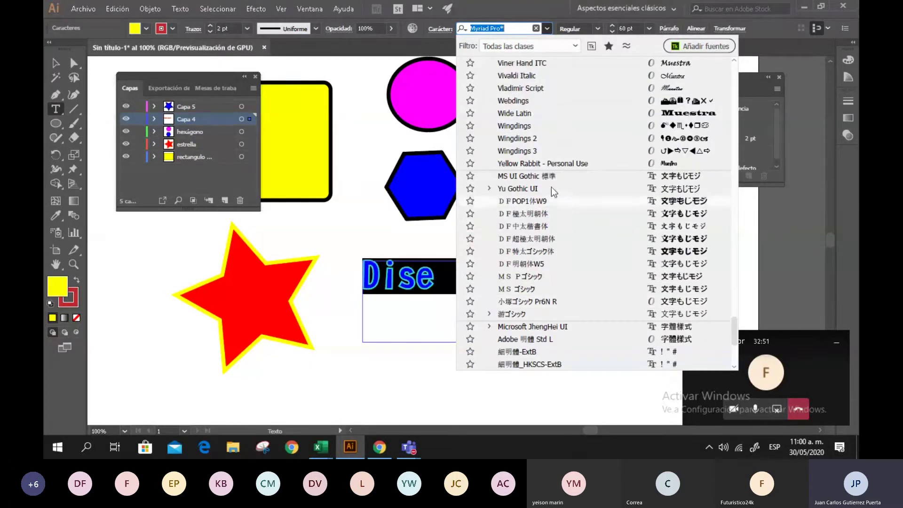
{"action": "left_click", "coordinate": [561, 168]}
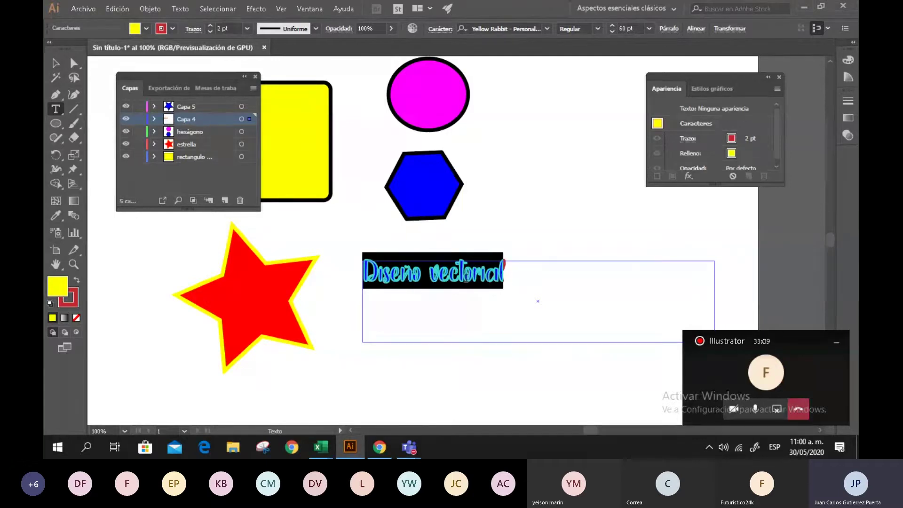
Step: Leave text editing and convert the "Diseño vectorial" text object to outlines
{"action": "right_click", "coordinate": [467, 284]}
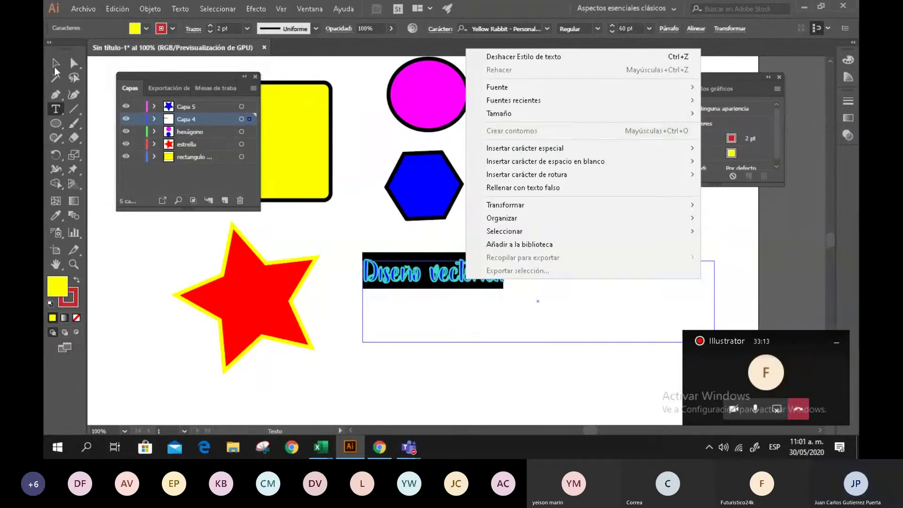
{"action": "key", "text": "Escape"}
{"action": "key", "text": "Escape"}
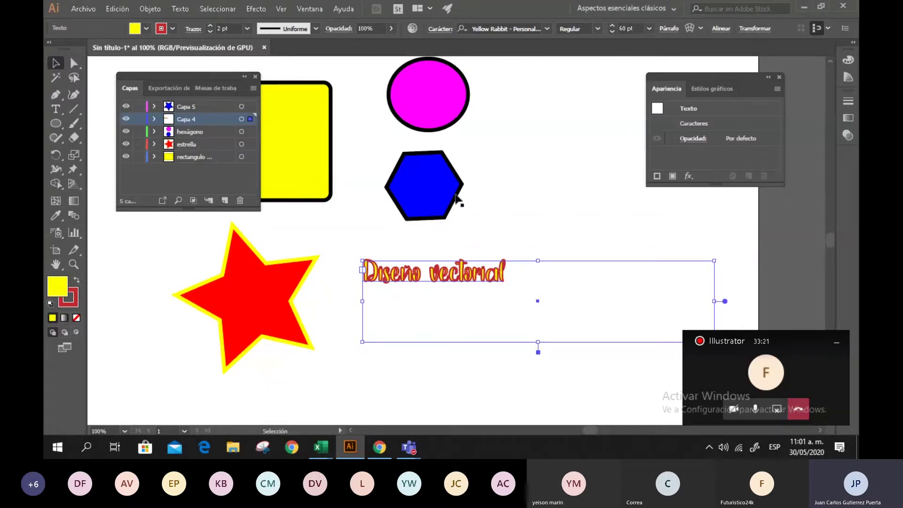
{"action": "left_click", "coordinate": [806, 12]}
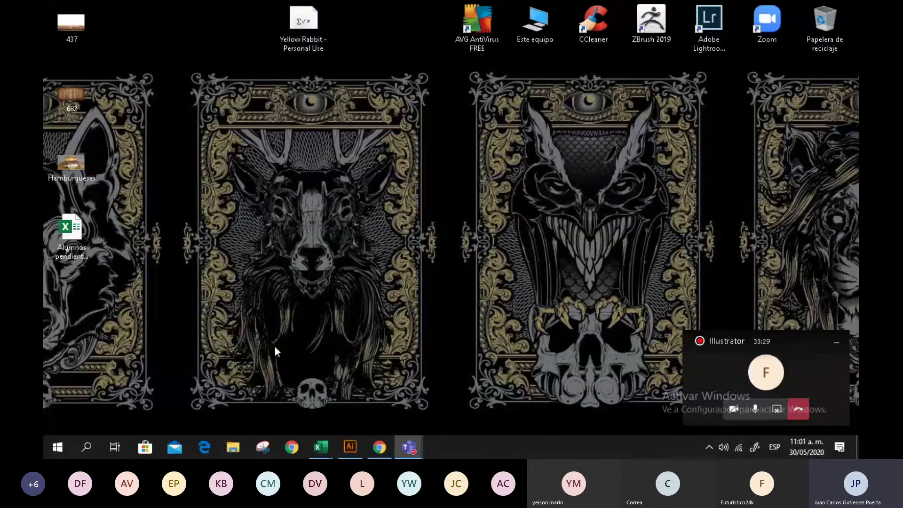
{"action": "left_click", "coordinate": [350, 447]}
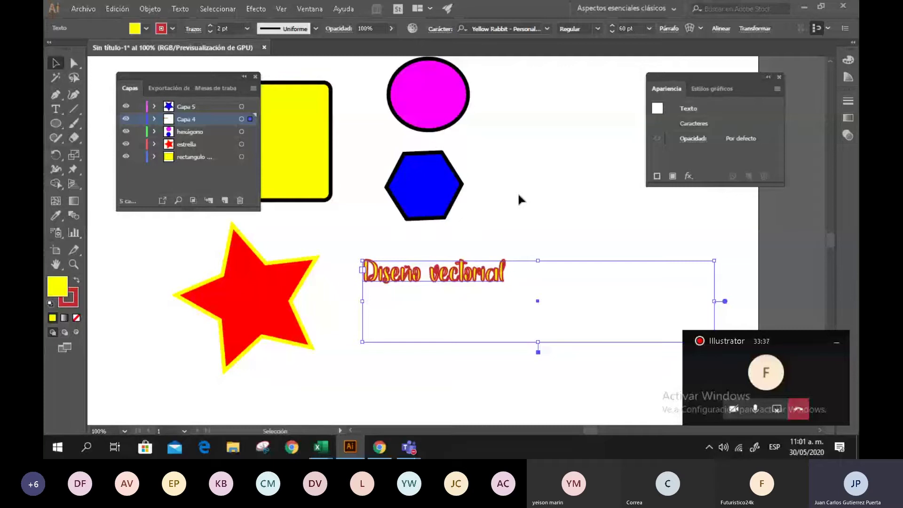
{"action": "right_click", "coordinate": [456, 278]}
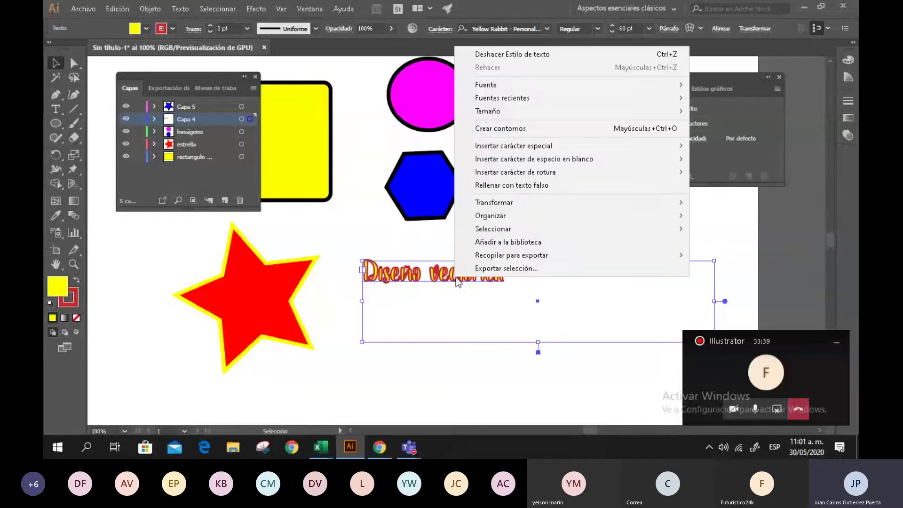
{"action": "left_click", "coordinate": [501, 128]}
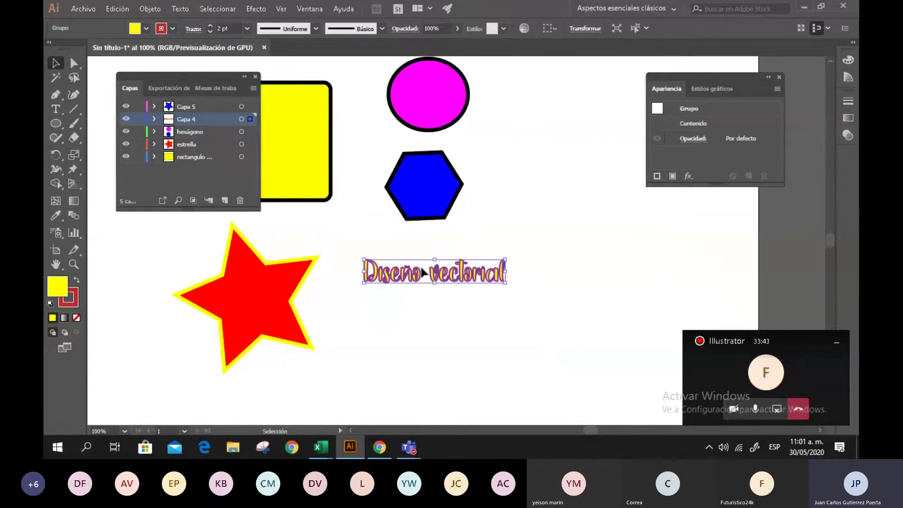
Step: Inspect the vector paths and anchor points of the outlined "Diseño vectorial" lettering in outline view and return to preview
{"action": "scroll", "coordinate": [418, 290], "scroll_direction": "up", "scroll_amount": 1}
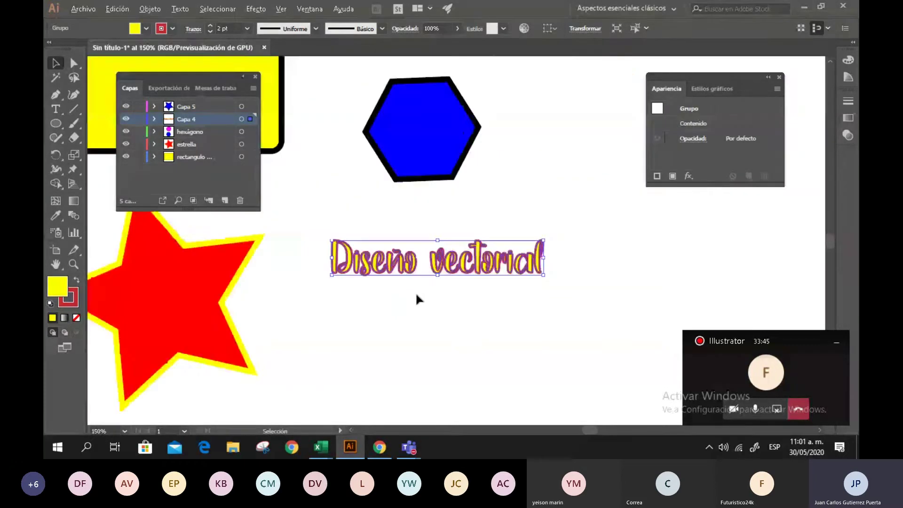
{"action": "scroll", "coordinate": [416, 295], "scroll_direction": "up", "scroll_amount": 1}
{"action": "scroll", "coordinate": [344, 280], "scroll_direction": "down", "scroll_amount": 4}
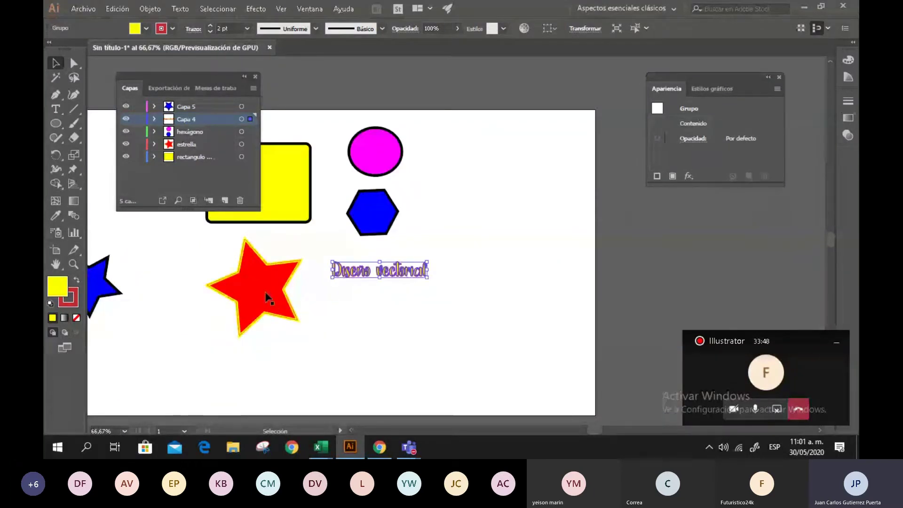
{"action": "scroll", "coordinate": [345, 278], "scroll_direction": "up", "scroll_amount": 5}
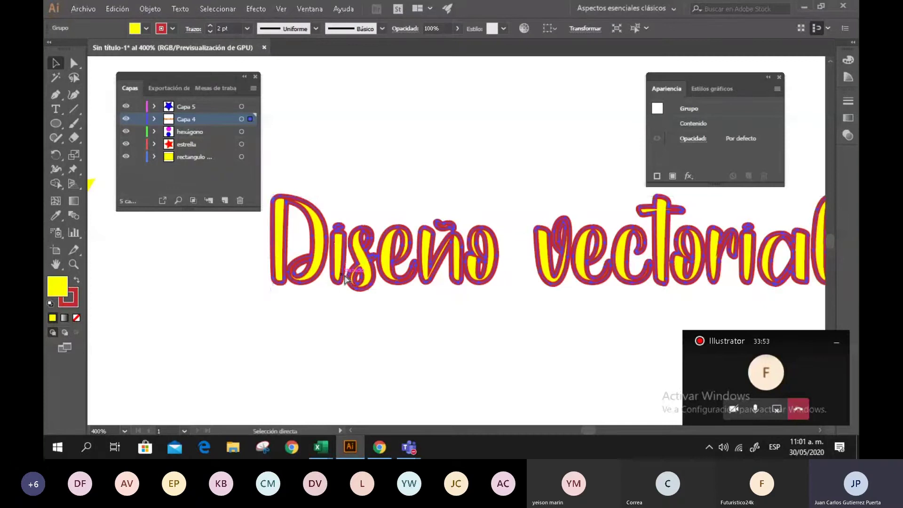
{"action": "key", "text": "ctrl+y"}
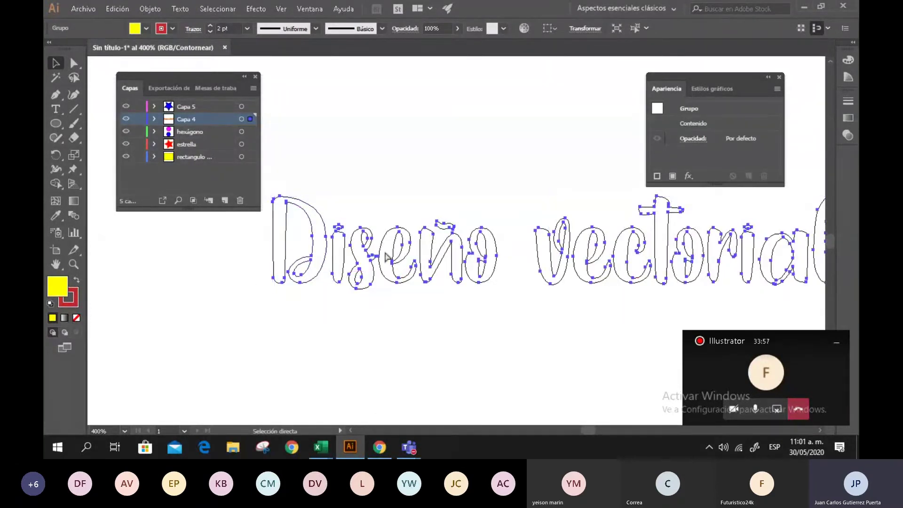
{"action": "key", "text": "ctrl+y"}
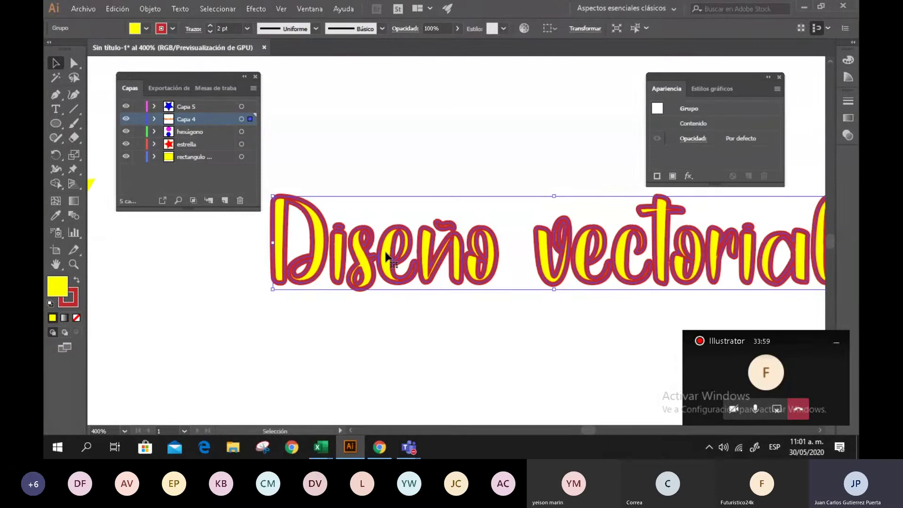
Step: Reduce the stroke weight of the outlined "Diseño vectorial" group to 1 pt and deselect it
{"action": "left_click", "coordinate": [174, 28]}
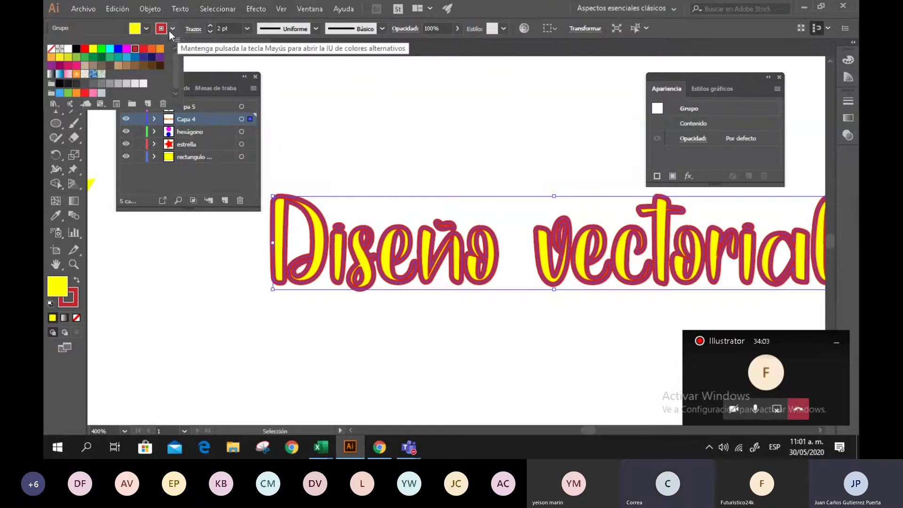
{"action": "left_click", "coordinate": [210, 25]}
{"action": "left_click", "coordinate": [210, 32]}
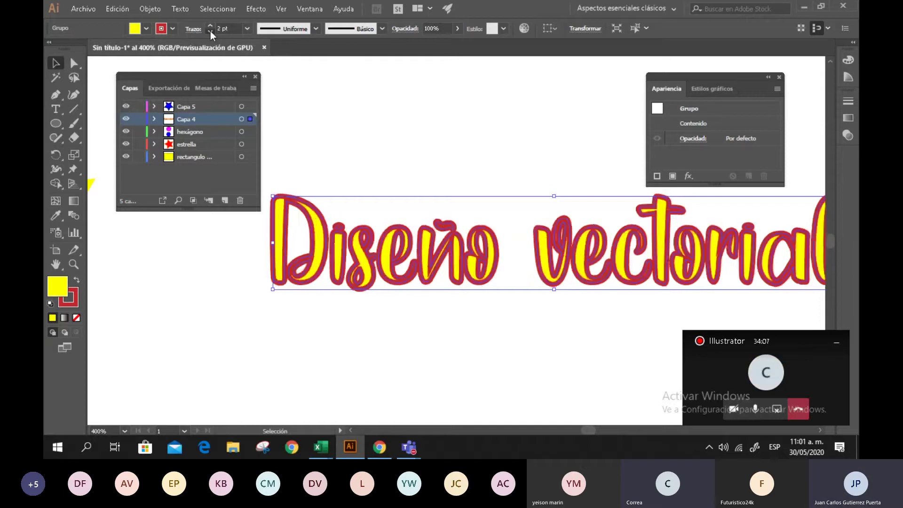
{"action": "left_click", "coordinate": [210, 31]}
{"action": "left_click", "coordinate": [308, 83]}
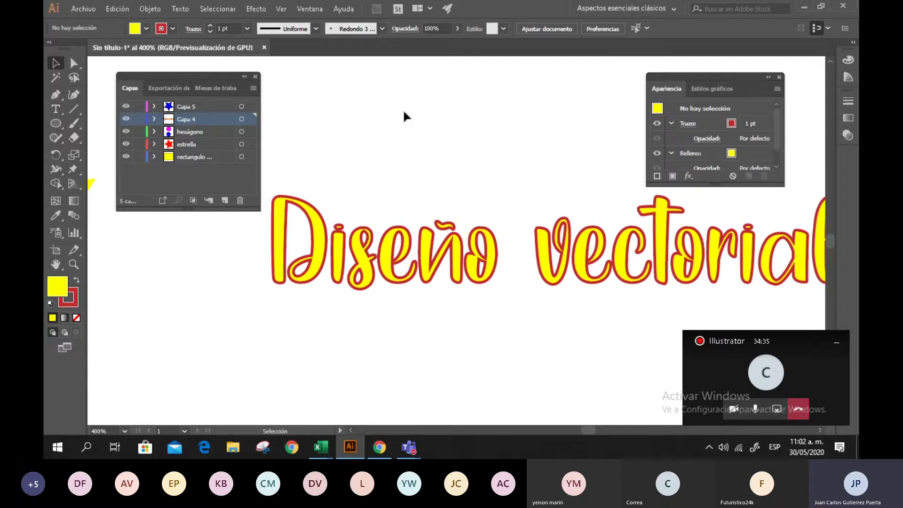
Step: Examine the outlined "Diseño vectorial" lettering up close as a single group, along with the commands available for it
{"action": "left_click", "coordinate": [367, 263]}
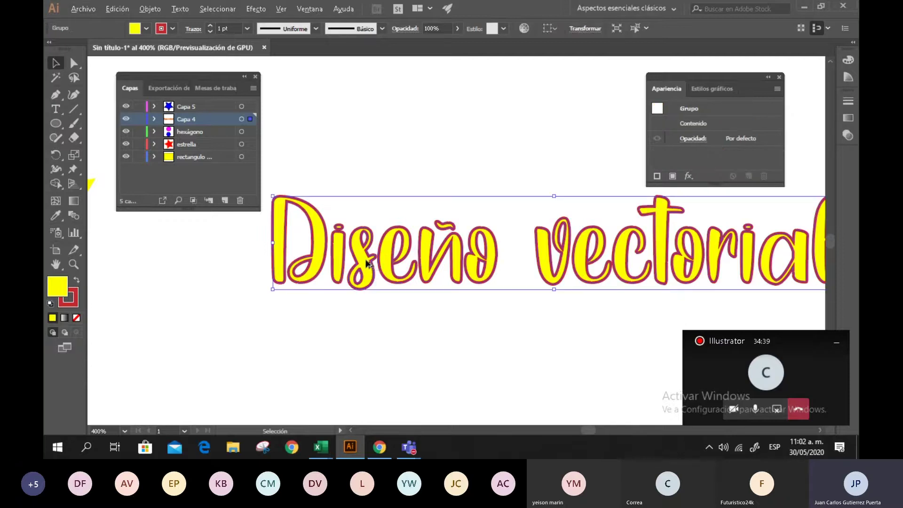
{"action": "scroll", "coordinate": [367, 263], "scroll_direction": "down", "scroll_amount": 2}
{"action": "scroll", "coordinate": [390, 263], "scroll_direction": "up", "scroll_amount": 4}
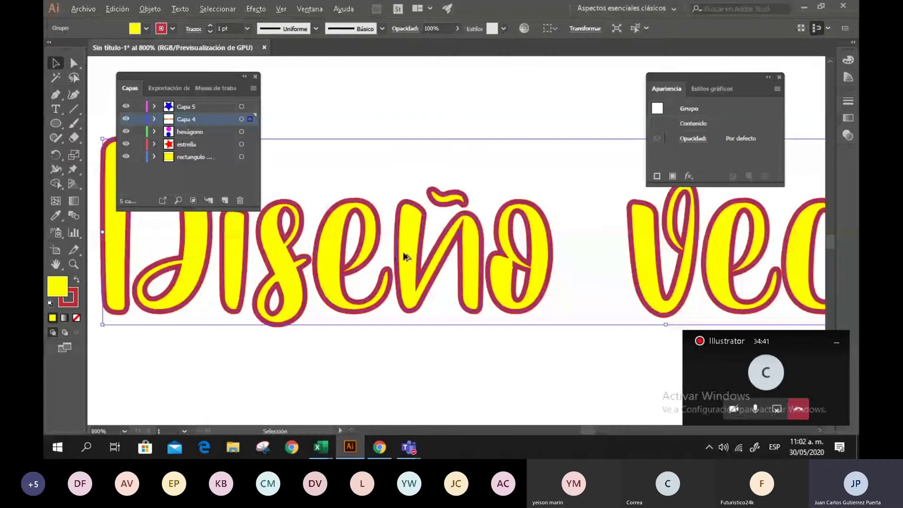
{"action": "scroll", "coordinate": [403, 258], "scroll_direction": "down", "scroll_amount": 2}
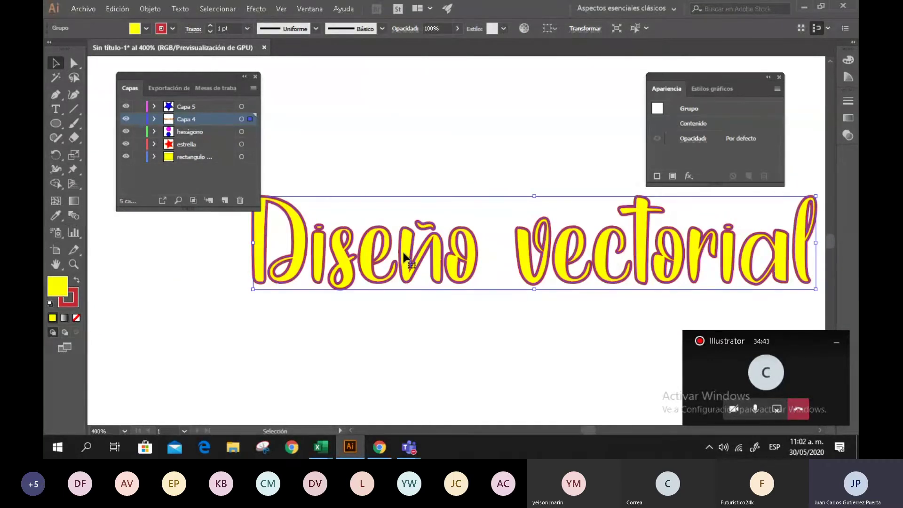
{"action": "right_click", "coordinate": [404, 257]}
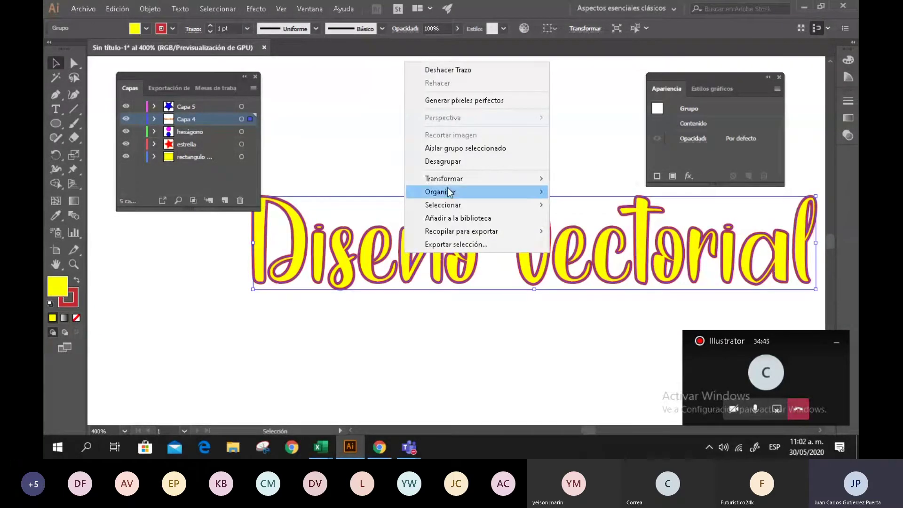
{"action": "left_click", "coordinate": [354, 146]}
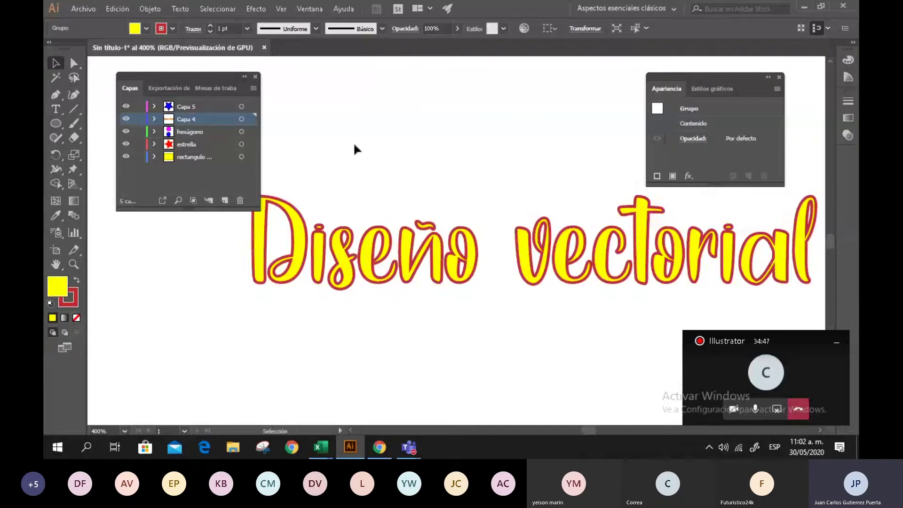
{"action": "left_click", "coordinate": [349, 271]}
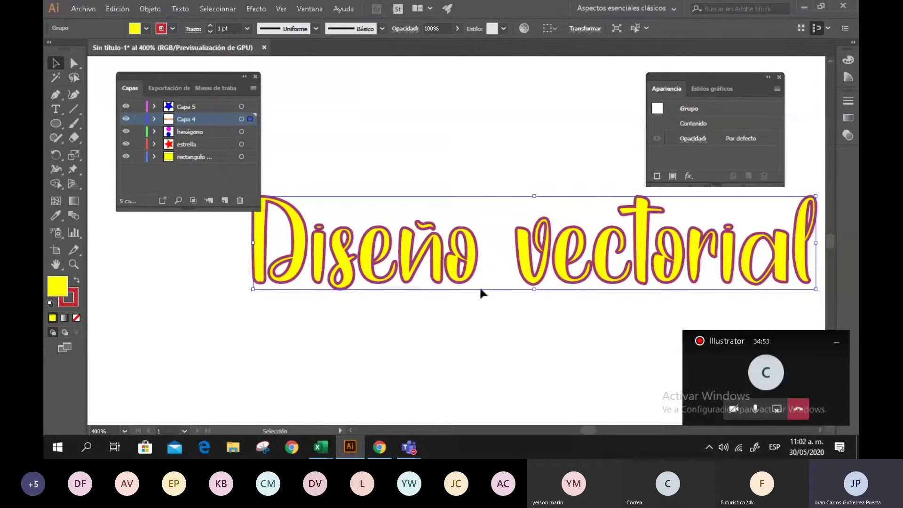
{"action": "scroll", "coordinate": [479, 285], "scroll_direction": "down", "scroll_amount": 2}
{"action": "scroll", "coordinate": [479, 287], "scroll_direction": "down", "scroll_amount": 1}
{"action": "scroll", "coordinate": [478, 282], "scroll_direction": "up", "scroll_amount": 1}
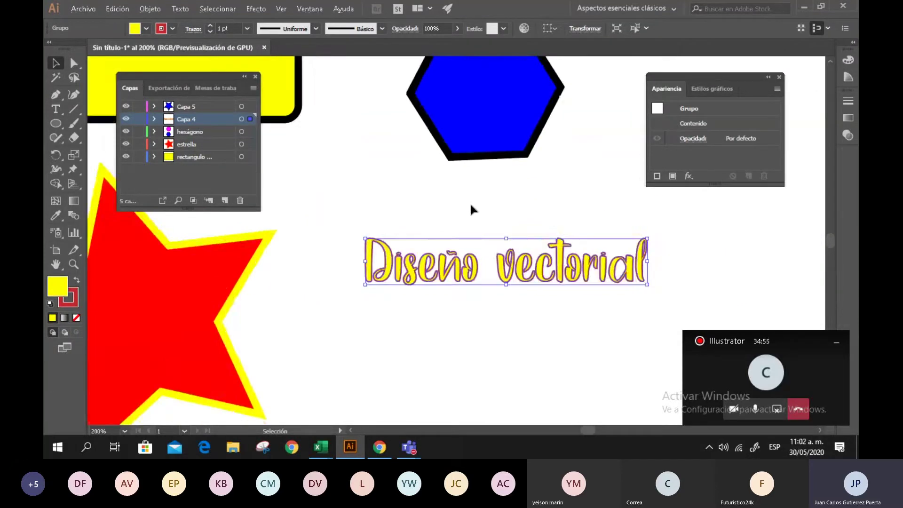
{"action": "left_click", "coordinate": [472, 209]}
{"action": "scroll", "coordinate": [418, 243], "scroll_direction": "up", "scroll_amount": 2}
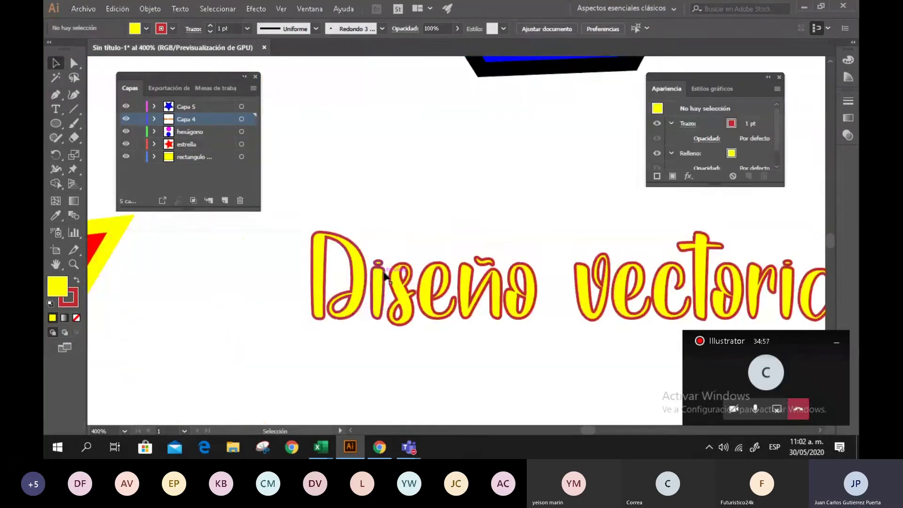
Step: Move the whole "Diseño vectorial" group up and back down to a clear area below the blue hexagon
{"action": "left_click_drag", "start_coordinate": [399, 288], "coordinate": [439, 202]}
{"action": "scroll", "coordinate": [404, 202], "scroll_direction": "down", "scroll_amount": 2}
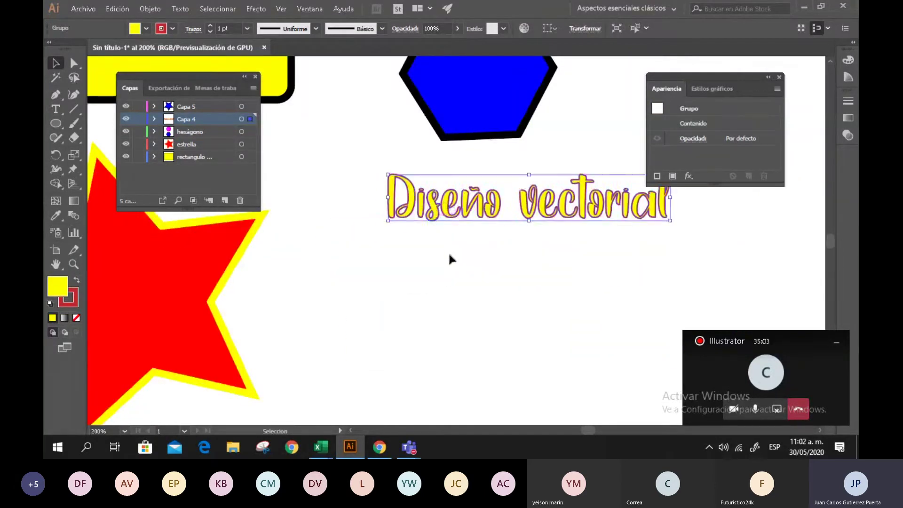
{"action": "left_click", "coordinate": [449, 258]}
{"action": "left_click", "coordinate": [447, 210]}
{"action": "left_click_drag", "start_coordinate": [419, 214], "coordinate": [391, 283]}
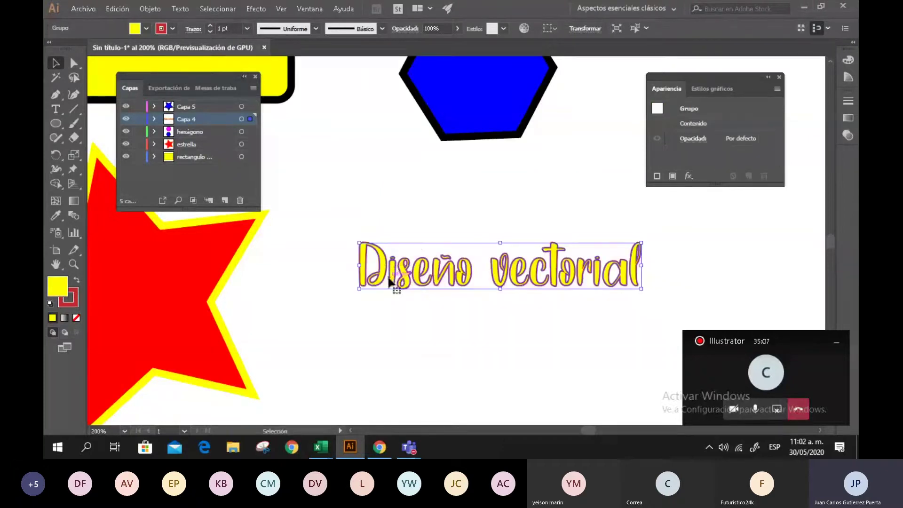
Step: Ungroup the "Diseño vectorial" lettering and select several of its letters individually
{"action": "scroll", "coordinate": [421, 298], "scroll_direction": "up", "scroll_amount": 3}
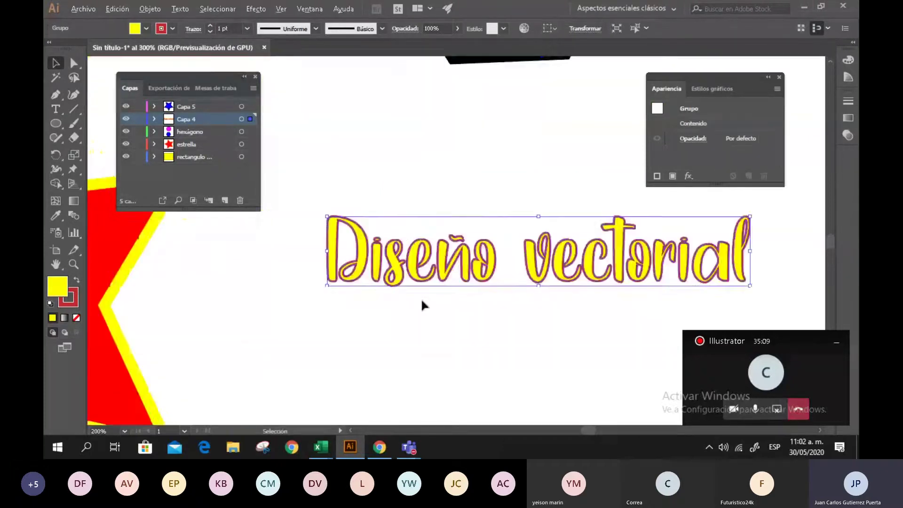
{"action": "scroll", "coordinate": [419, 297], "scroll_direction": "down", "scroll_amount": 2}
{"action": "right_click", "coordinate": [424, 258]}
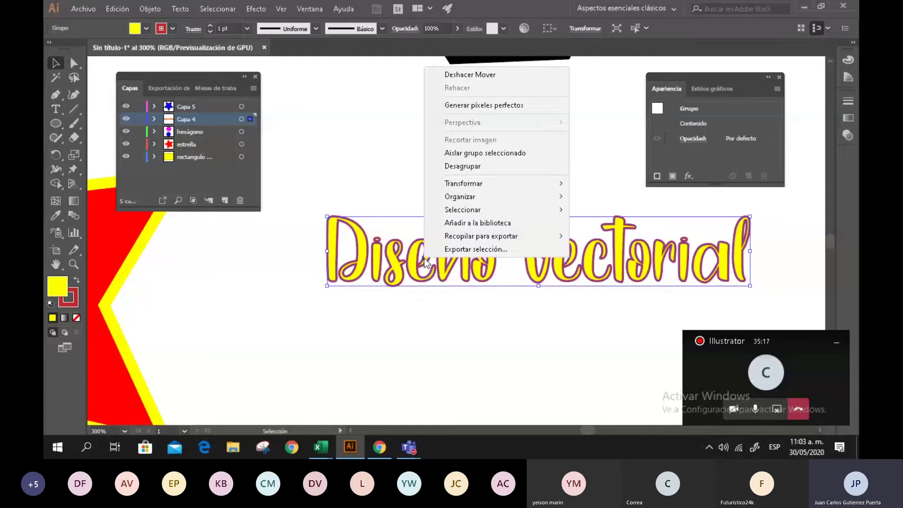
{"action": "left_click", "coordinate": [501, 165]}
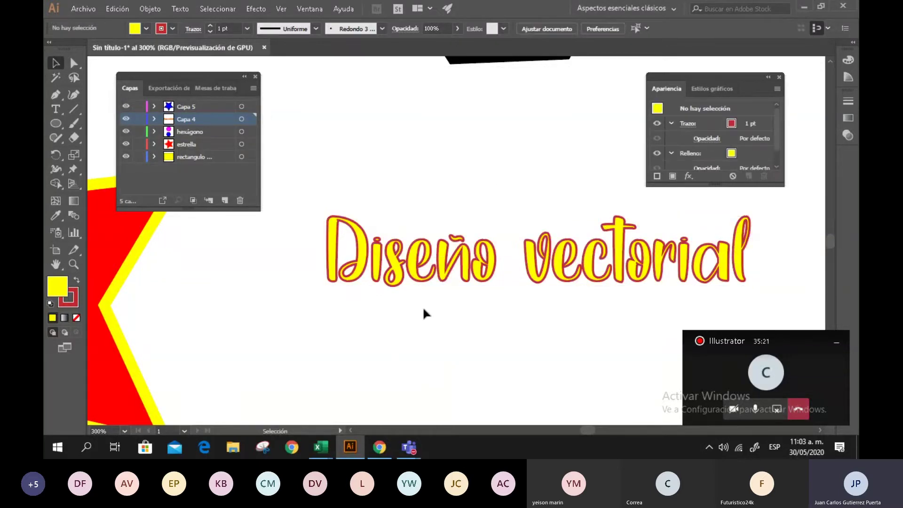
{"action": "left_click", "coordinate": [366, 251]}
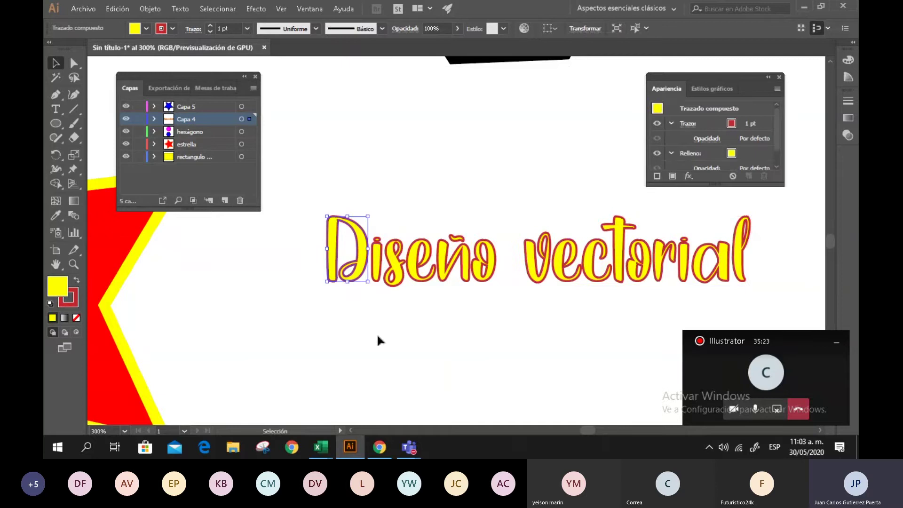
{"action": "left_click", "coordinate": [375, 265]}
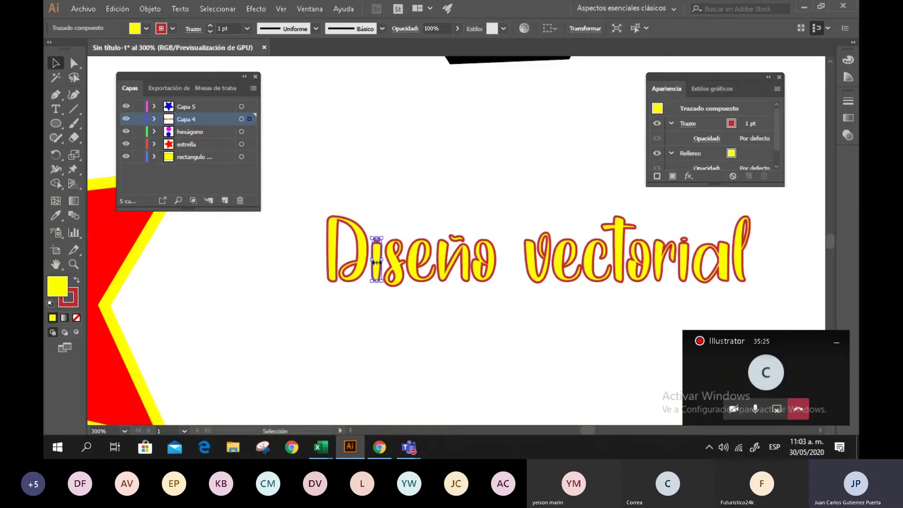
{"action": "left_click", "coordinate": [419, 263]}
Step: Enlarge the D and the final o of "Diseño" while keeping their lower edges on the baseline
{"action": "left_click", "coordinate": [362, 228]}
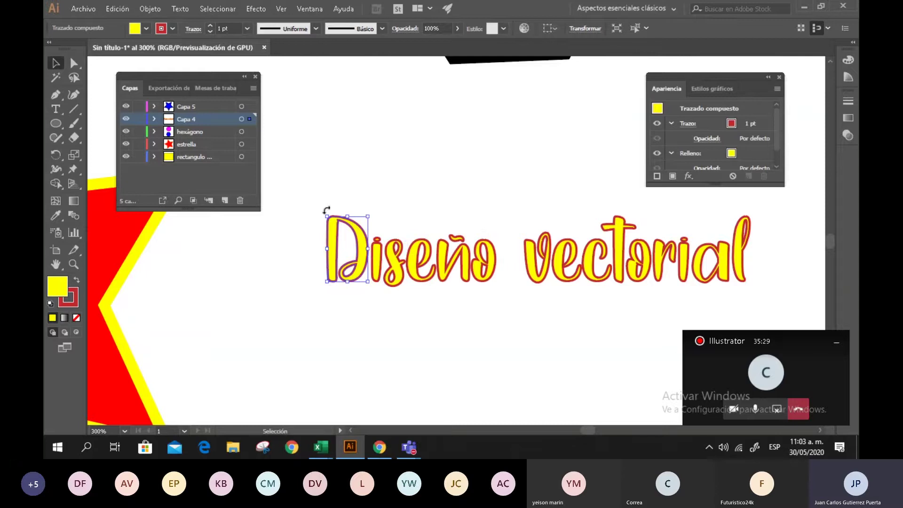
{"action": "left_click_drag", "start_coordinate": [327, 215], "coordinate": [289, 163]}
{"action": "left_click", "coordinate": [484, 268]}
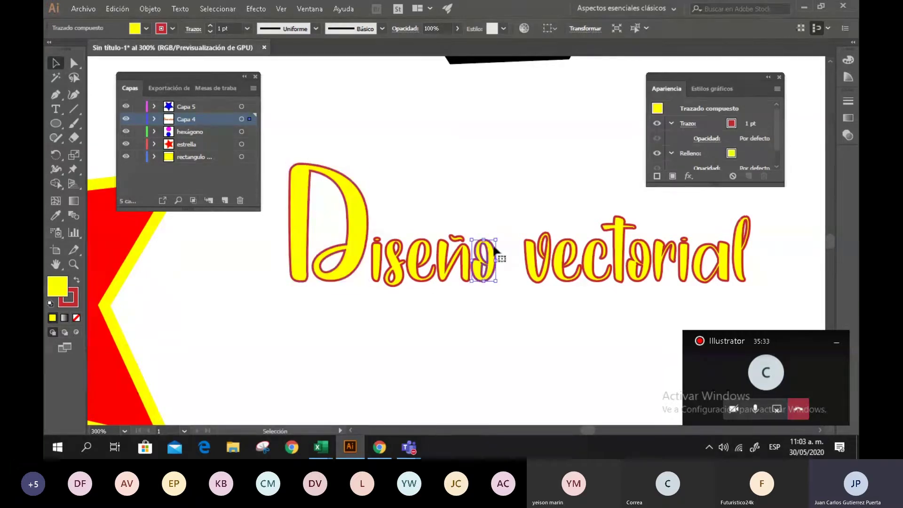
{"action": "left_click_drag", "start_coordinate": [496, 240], "coordinate": [521, 200]}
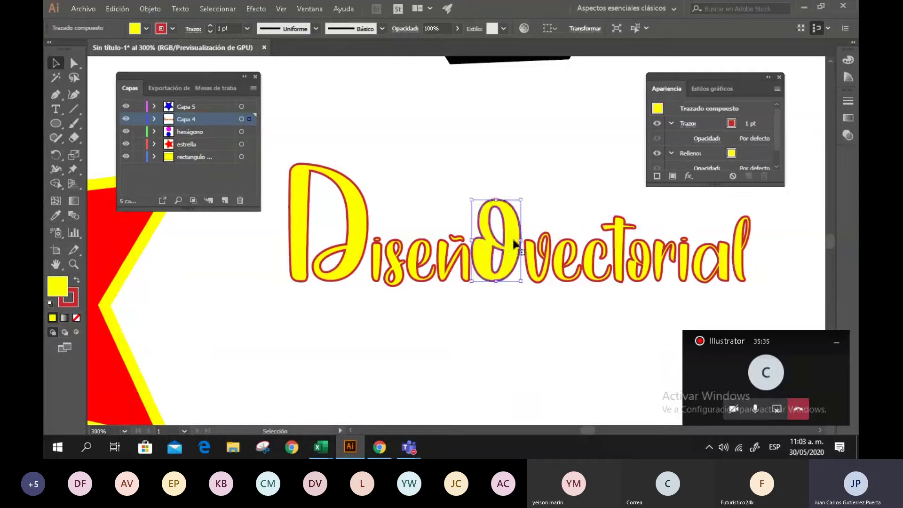
{"action": "left_click", "coordinate": [523, 303]}
Step: Move the letters of "vectorial" right, away from the enlarged o, and enlarge the initial v upward from the baseline
{"action": "key", "text": "space"}
{"action": "left_click_drag", "start_coordinate": [526, 315], "coordinate": [414, 299]}
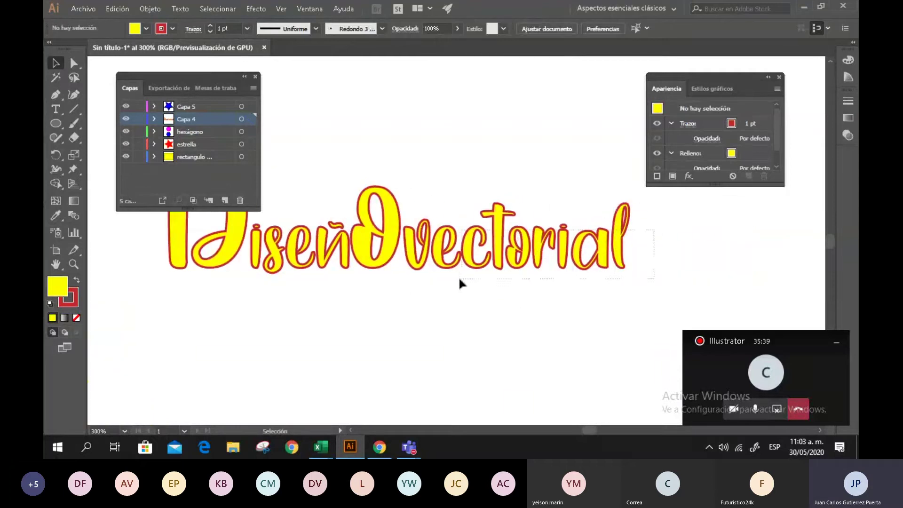
{"action": "left_click_drag", "start_coordinate": [422, 269], "coordinate": [462, 268]}
{"action": "left_click", "coordinate": [463, 186]}
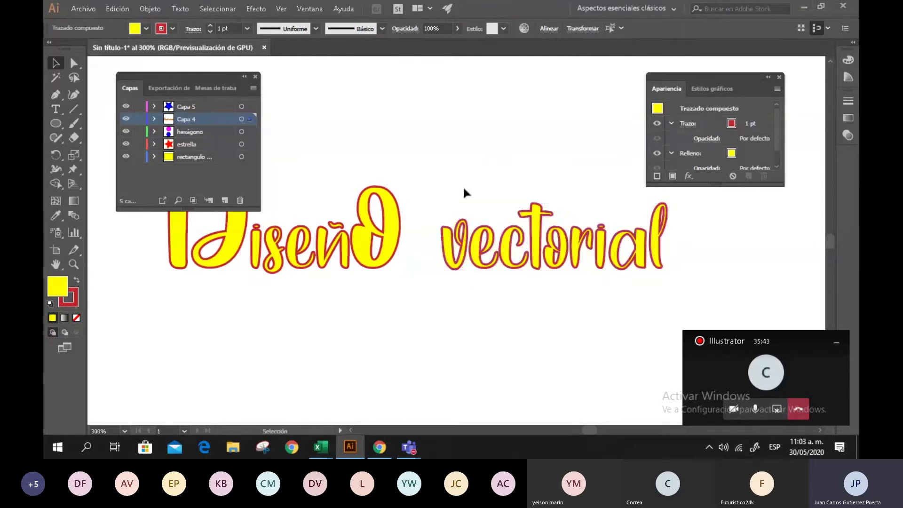
{"action": "left_click", "coordinate": [449, 240]}
{"action": "left_click_drag", "start_coordinate": [443, 220], "coordinate": [412, 188]}
{"action": "left_click", "coordinate": [466, 160]}
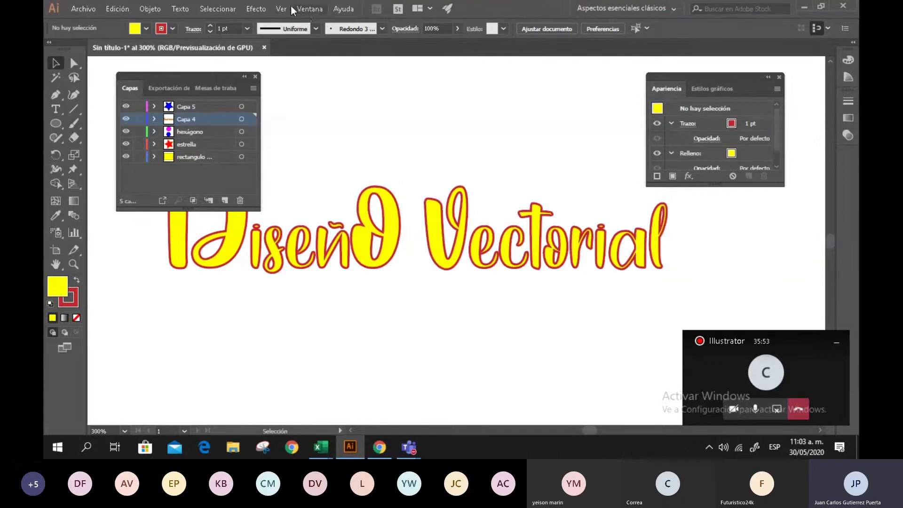
Step: Show the rulers and place a horizontal guide along the baseline of the "Diseño vectorial" lettering
{"action": "left_click", "coordinate": [278, 9]}
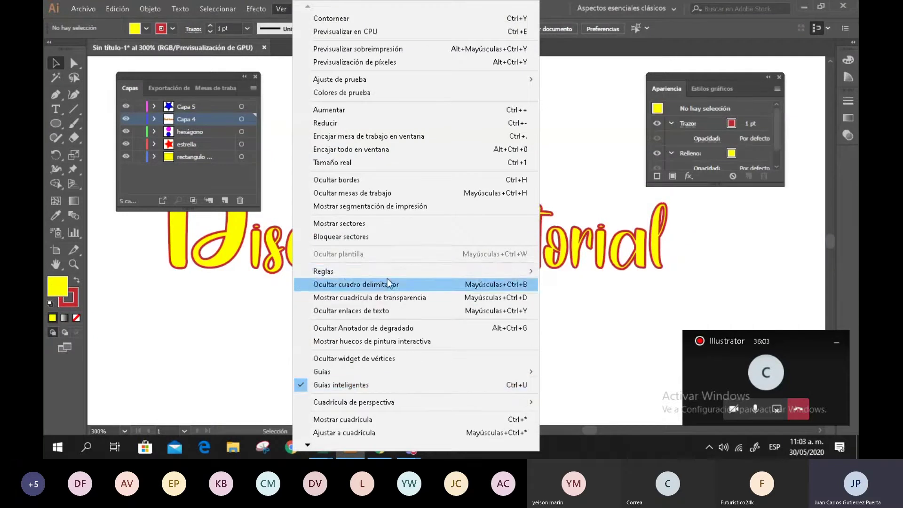
{"action": "mouse_move", "coordinate": [529, 272]}
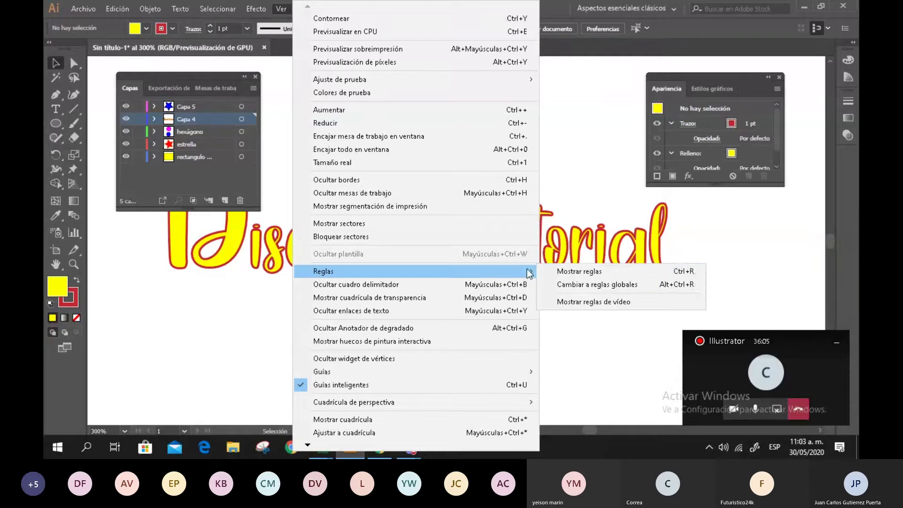
{"action": "left_click", "coordinate": [559, 276]}
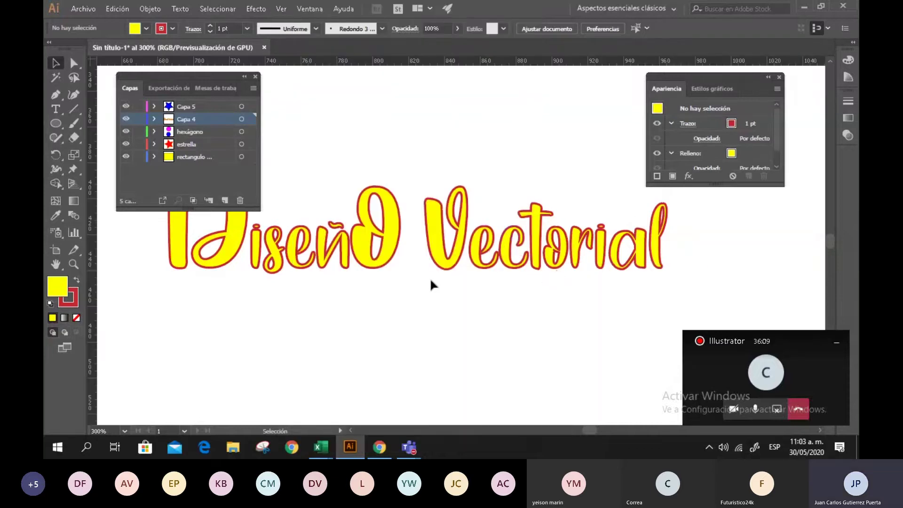
{"action": "scroll", "coordinate": [428, 278], "scroll_direction": "down", "scroll_amount": 2}
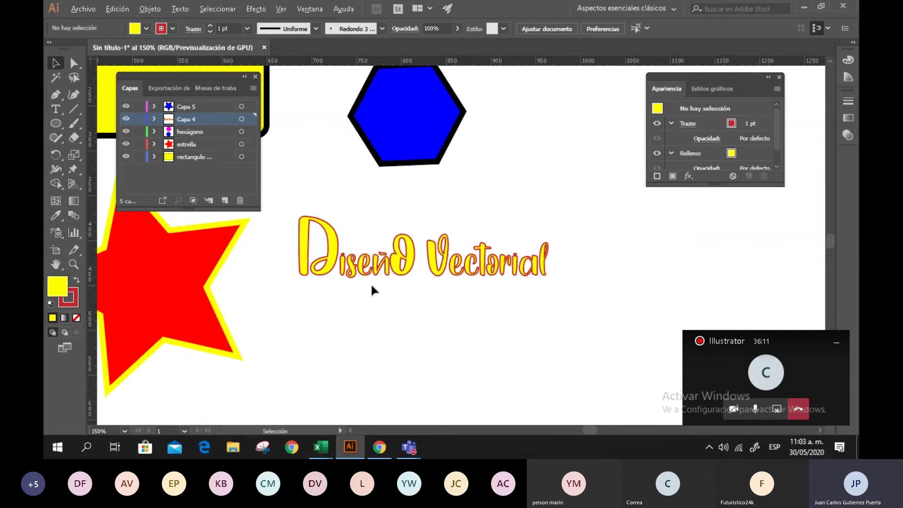
{"action": "scroll", "coordinate": [370, 283], "scroll_direction": "up", "scroll_amount": 1}
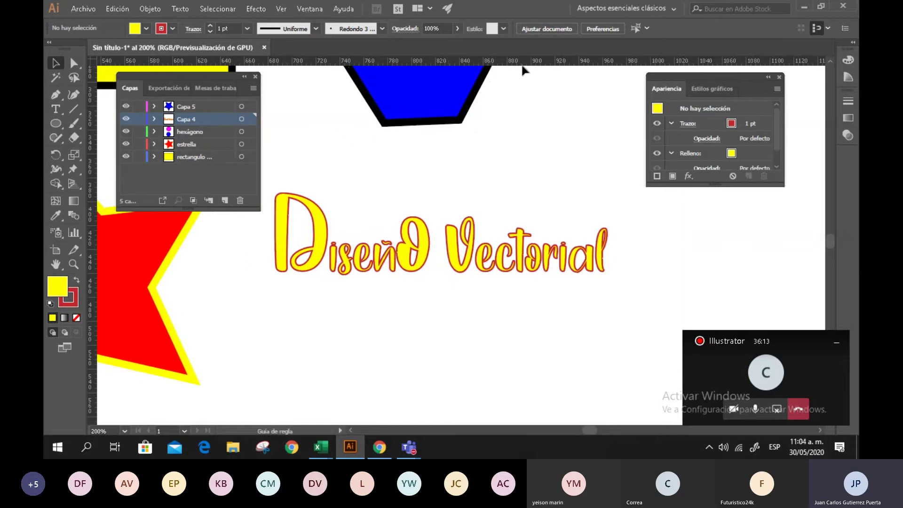
{"action": "left_click", "coordinate": [465, 271]}
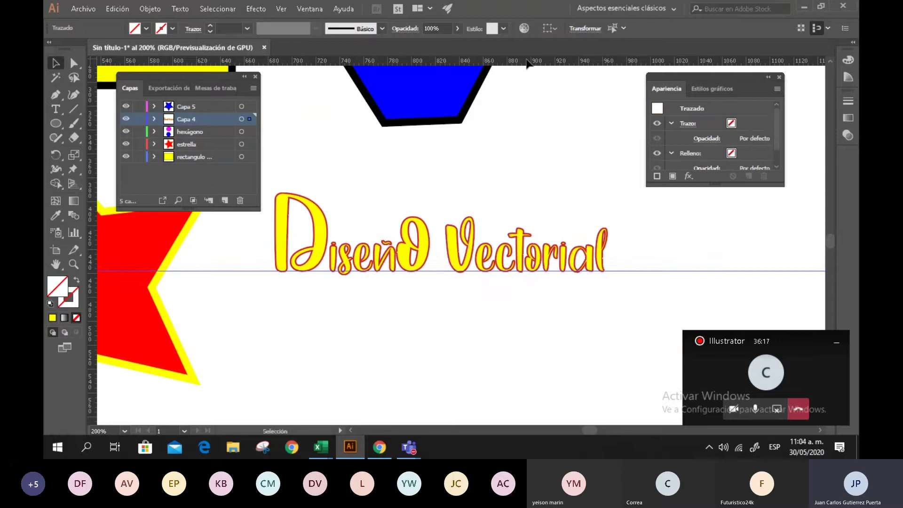
Step: Place a horizontal guide across the tops of the small letters and vertical guides at both ends of the "Diseño Vectorial" lettering
{"action": "left_click_drag", "start_coordinate": [529, 62], "coordinate": [364, 244]}
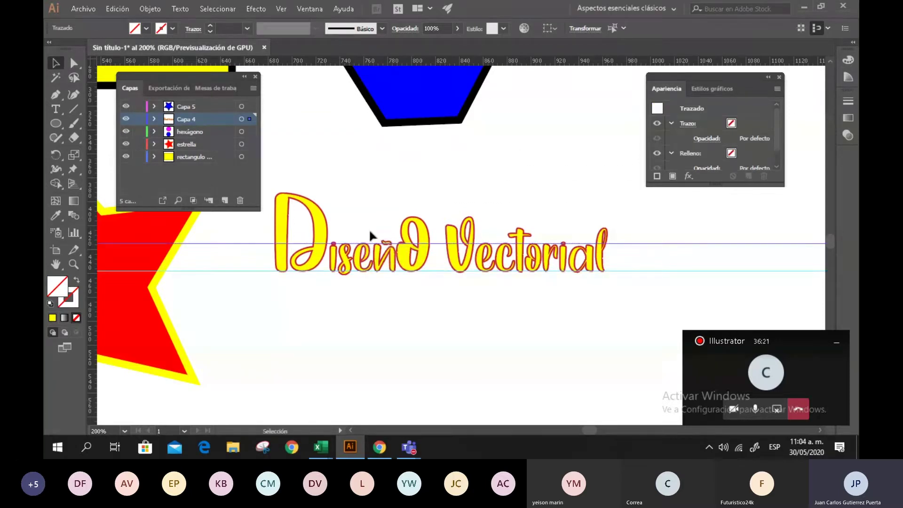
{"action": "scroll", "coordinate": [366, 230], "scroll_direction": "up", "scroll_amount": 2}
{"action": "scroll", "coordinate": [366, 235], "scroll_direction": "down", "scroll_amount": 1}
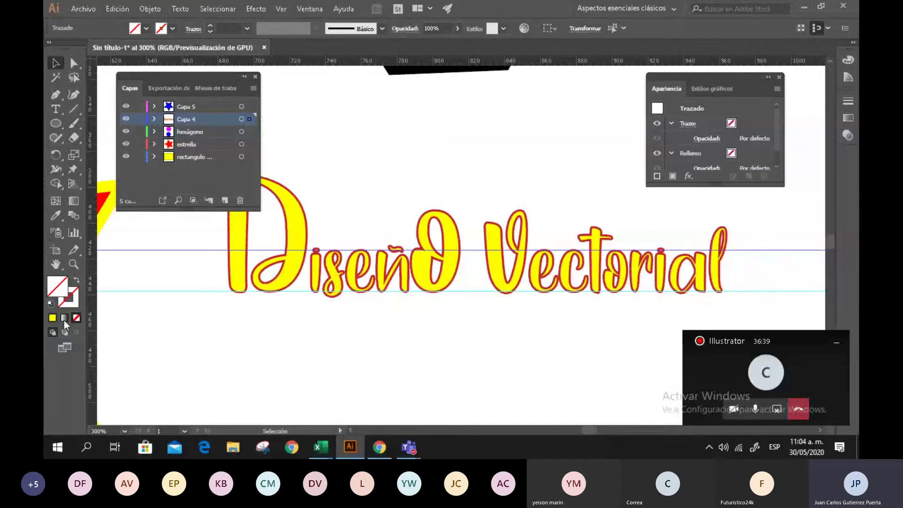
{"action": "left_click_drag", "start_coordinate": [94, 321], "coordinate": [223, 323]}
{"action": "left_click_drag", "start_coordinate": [300, 294], "coordinate": [228, 291]}
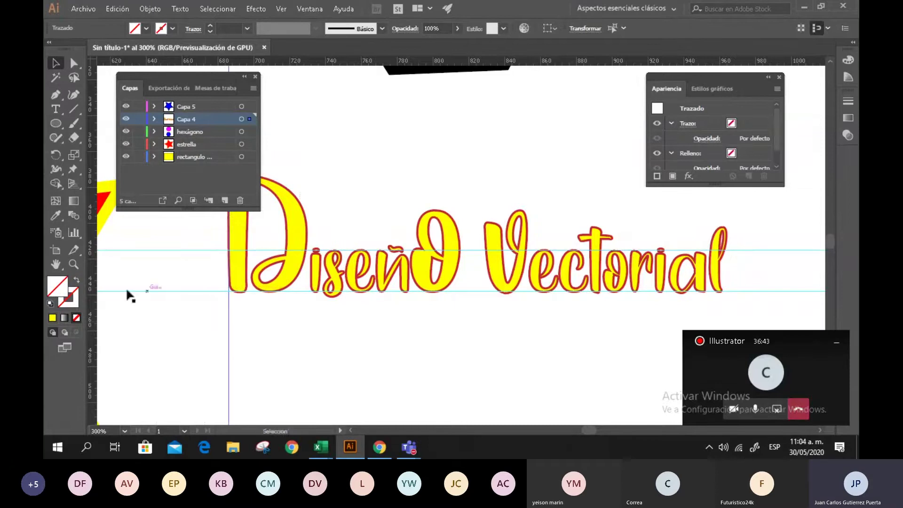
{"action": "left_click_drag", "start_coordinate": [92, 296], "coordinate": [728, 242]}
{"action": "left_click", "coordinate": [463, 357]}
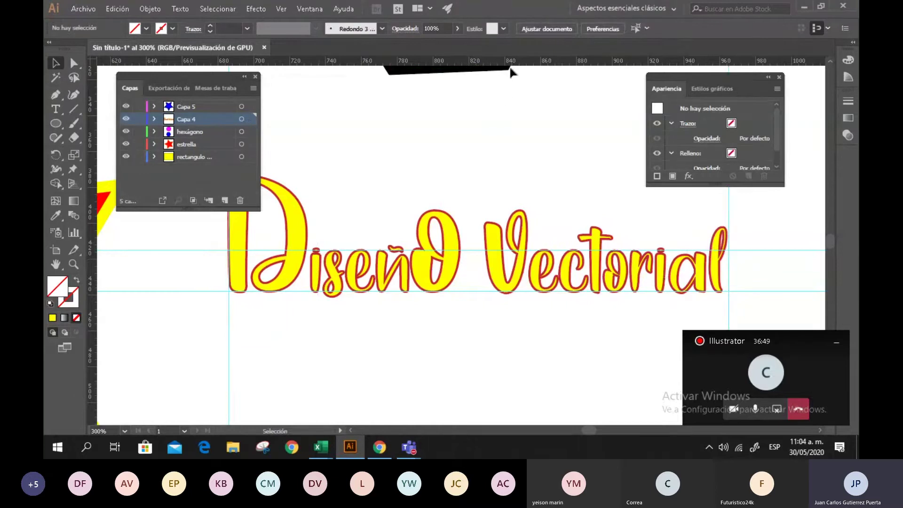
Step: Place a horizontal guide along the top of the D and enlarge the final o of "Diseño" up to that guide
{"action": "left_click_drag", "start_coordinate": [518, 61], "coordinate": [286, 177]}
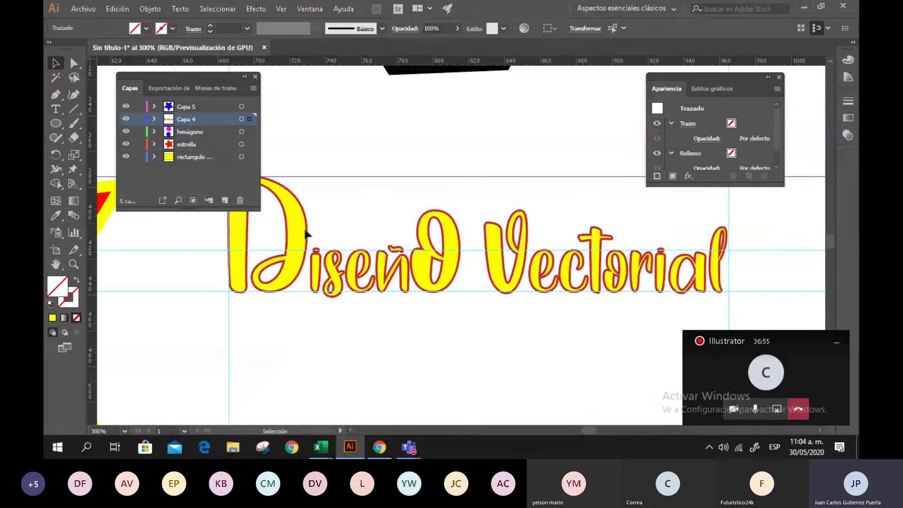
{"action": "left_click", "coordinate": [457, 201]}
{"action": "left_click", "coordinate": [455, 241]}
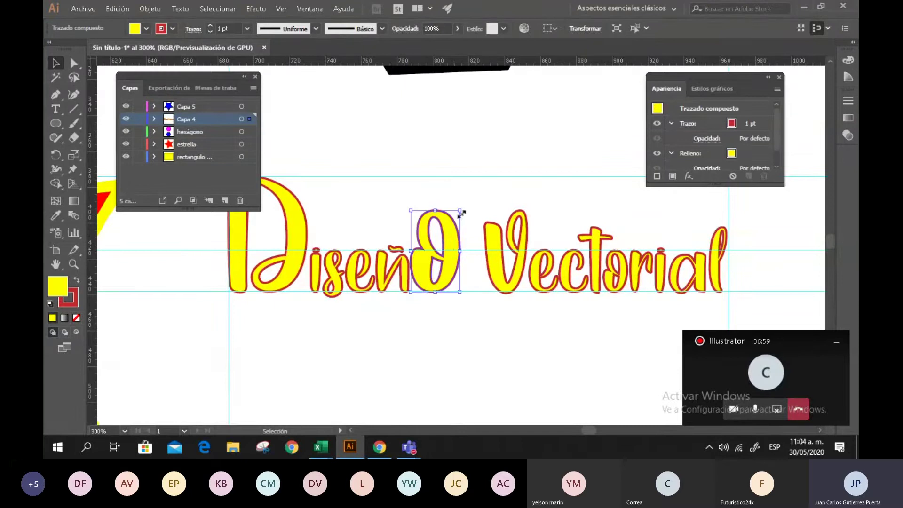
{"action": "key", "text": "ctrl+shift+b"}
{"action": "key", "text": "ctrl+shift+b"}
{"action": "left_click_drag", "start_coordinate": [460, 210], "coordinate": [483, 176]}
{"action": "left_click", "coordinate": [575, 213]}
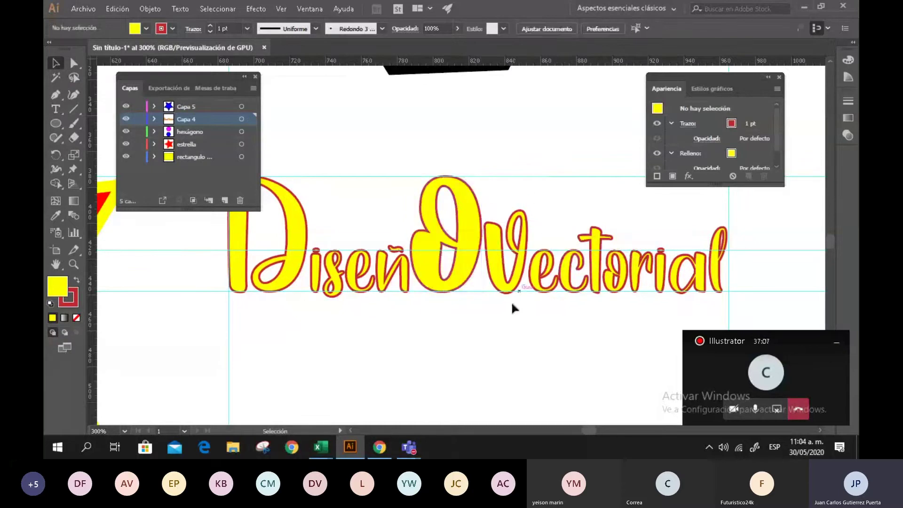
Step: Move the guide at the top of the D upward, and undo the move
{"action": "scroll", "coordinate": [512, 306], "scroll_direction": "right", "scroll_amount": 5}
{"action": "left_click_drag", "start_coordinate": [646, 209], "coordinate": [377, 289]}
{"action": "left_click", "coordinate": [512, 173]}
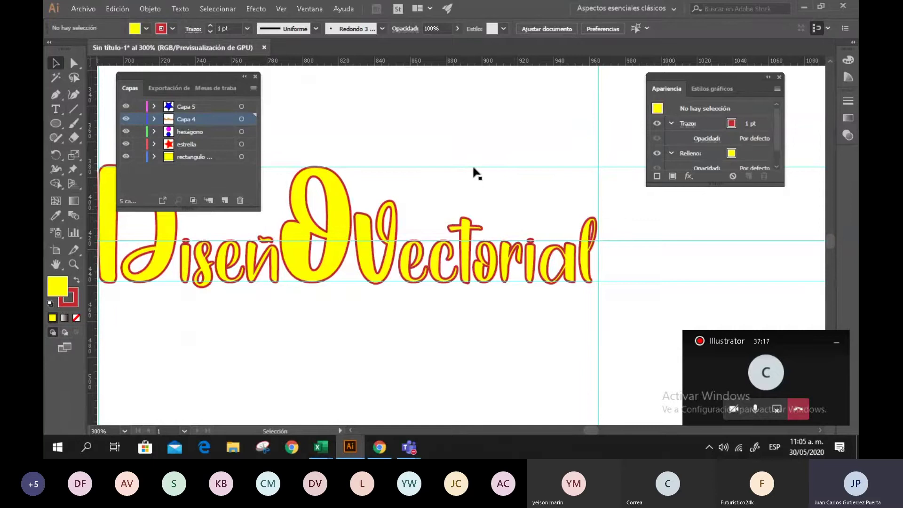
{"action": "left_click_drag", "start_coordinate": [474, 167], "coordinate": [476, 135]}
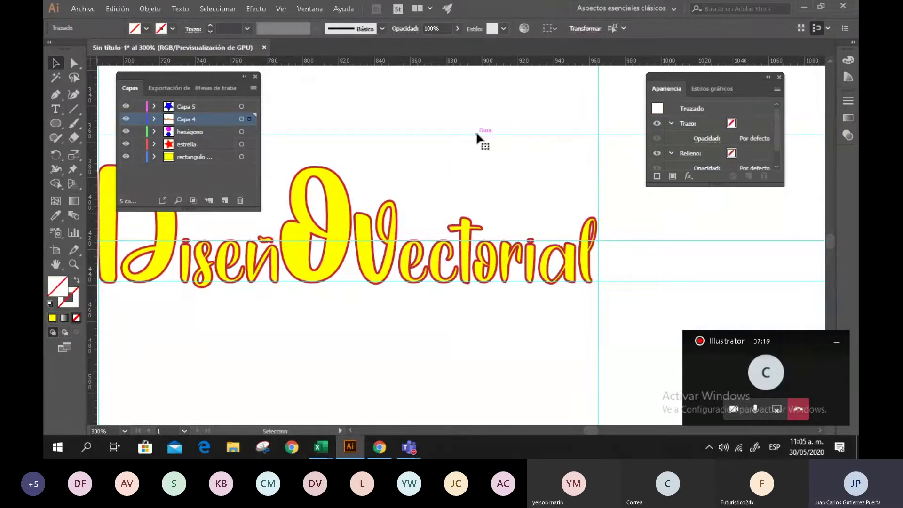
{"action": "key", "text": "ctrl+z"}
{"action": "left_click", "coordinate": [524, 150]}
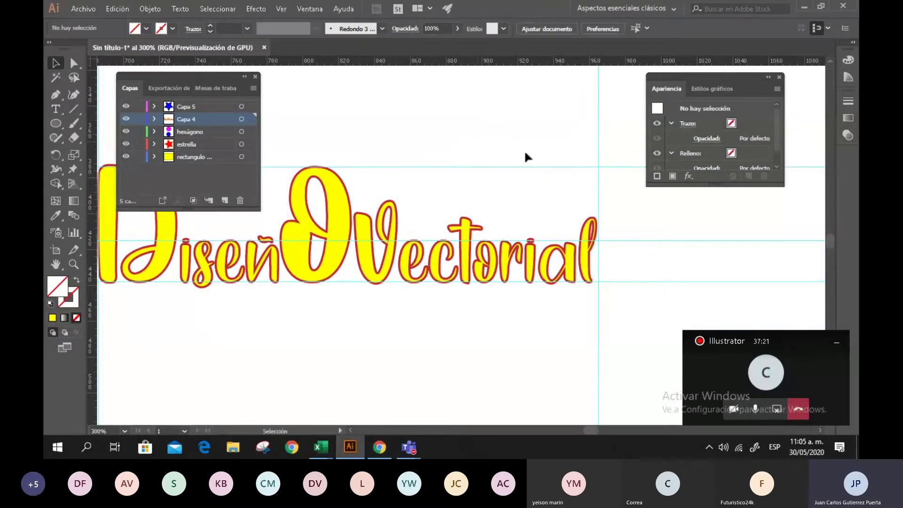
Step: Select the "Vectorial" letters along with the guides crossing them, shift everything down and to the right, and undo the move
{"action": "left_click_drag", "start_coordinate": [645, 207], "coordinate": [376, 293]}
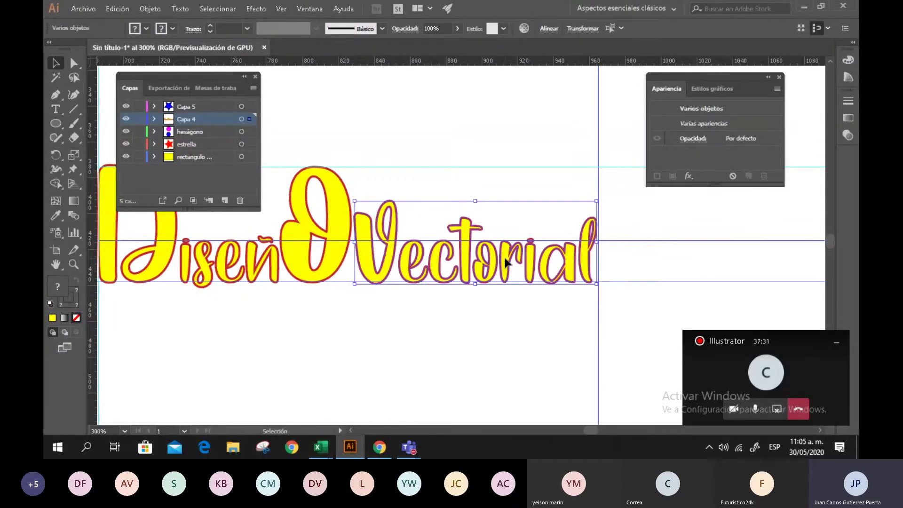
{"action": "left_click_drag", "start_coordinate": [506, 262], "coordinate": [538, 314]}
{"action": "key", "text": "ctrl+z"}
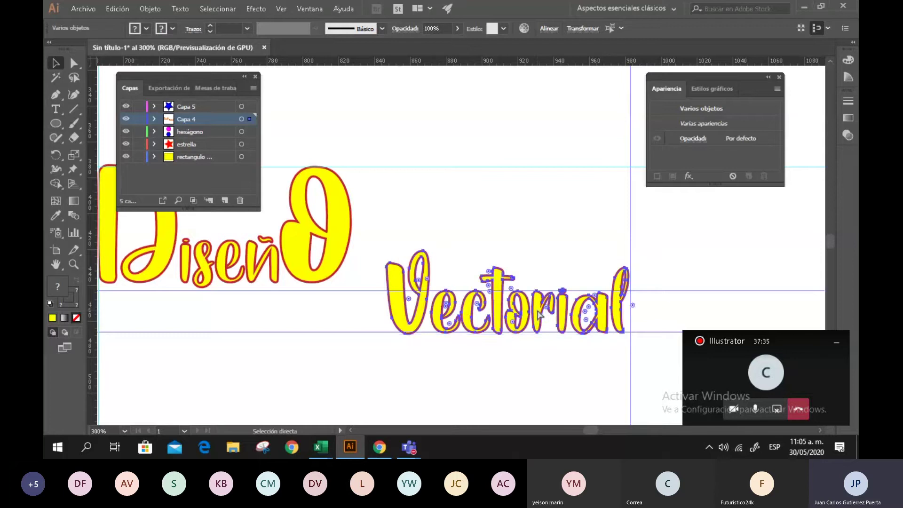
{"action": "left_click", "coordinate": [486, 336]}
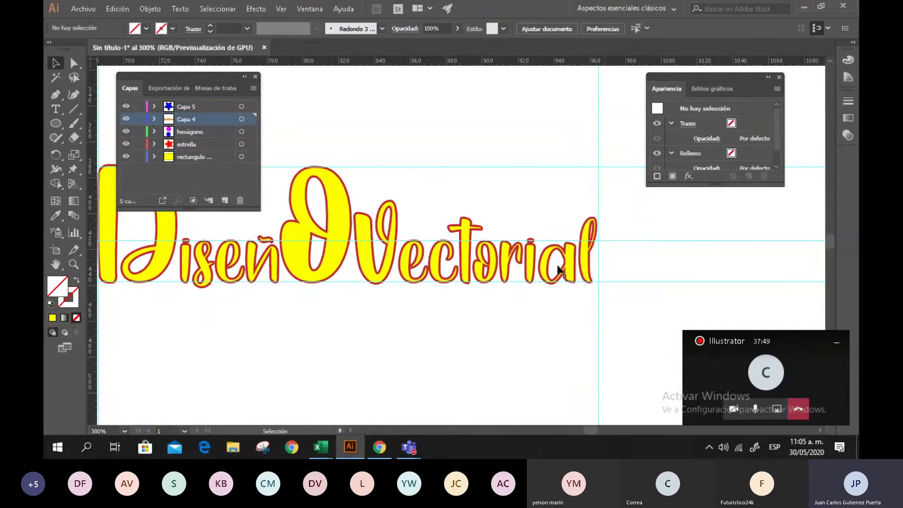
Step: Select the top and right-end guides together at their crossing beside the lettering, and clear the selection
{"action": "scroll", "coordinate": [603, 259], "scroll_direction": "down", "scroll_amount": 4}
{"action": "scroll", "coordinate": [591, 278], "scroll_direction": "up", "scroll_amount": 3}
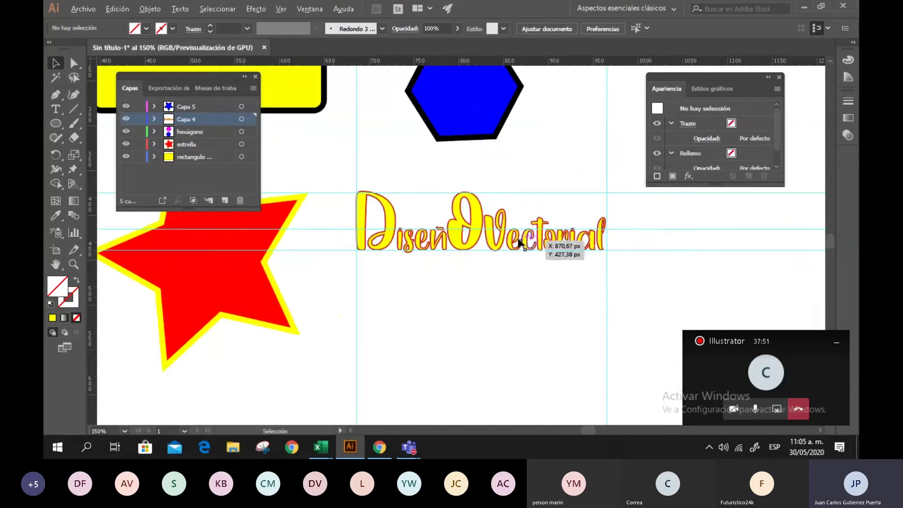
{"action": "scroll", "coordinate": [522, 275], "scroll_direction": "up", "scroll_amount": 1}
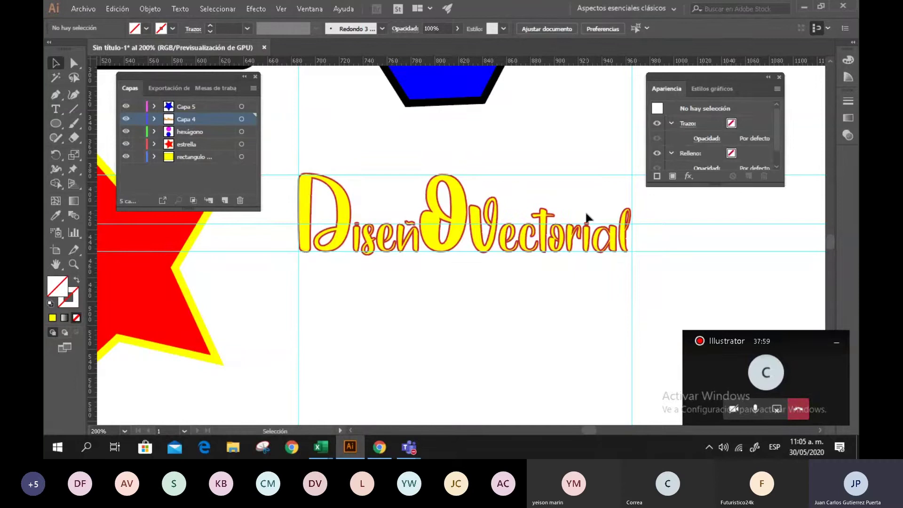
{"action": "left_click_drag", "start_coordinate": [497, 310], "coordinate": [334, 319]}
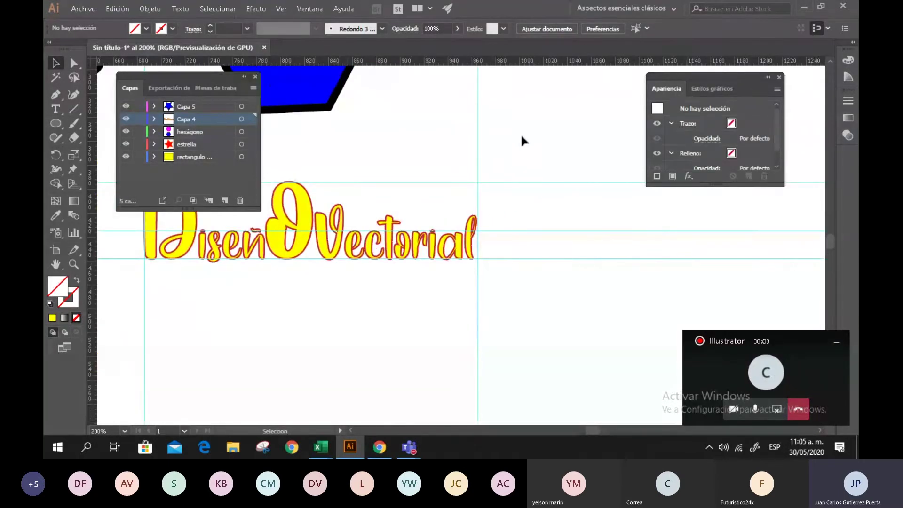
{"action": "left_click_drag", "start_coordinate": [527, 132], "coordinate": [429, 201]}
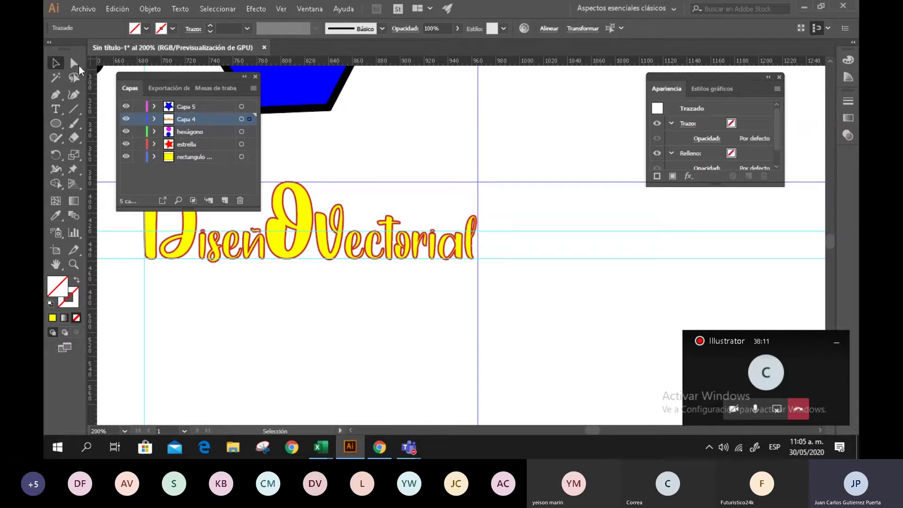
{"action": "left_click", "coordinate": [512, 142]}
Step: Select all five guides around the lettering together and cut them from the Capa 4 layer
{"action": "left_click", "coordinate": [478, 151]}
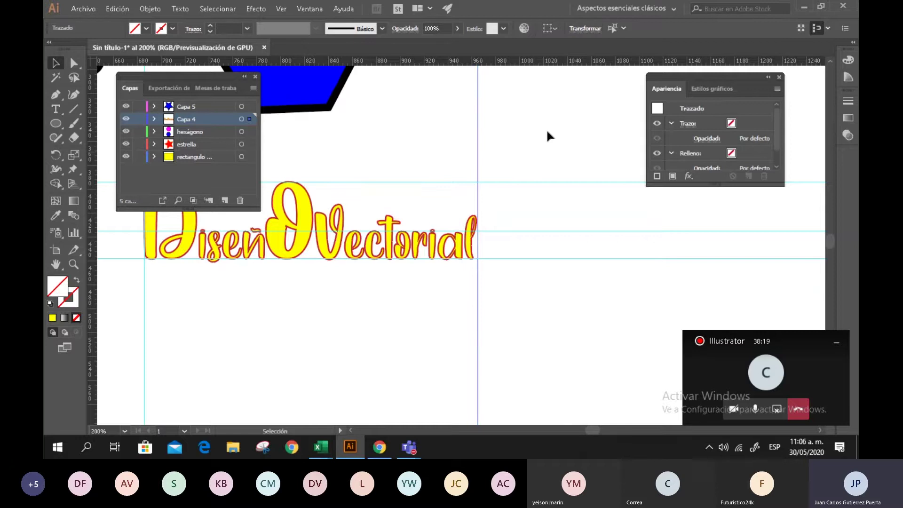
{"action": "left_click", "coordinate": [524, 181], "text": "shift"}
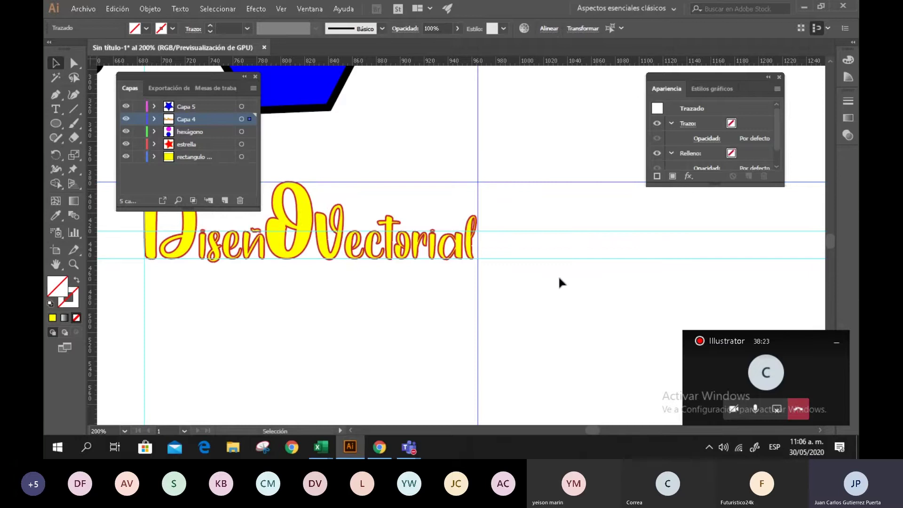
{"action": "left_click", "coordinate": [538, 231], "text": "shift"}
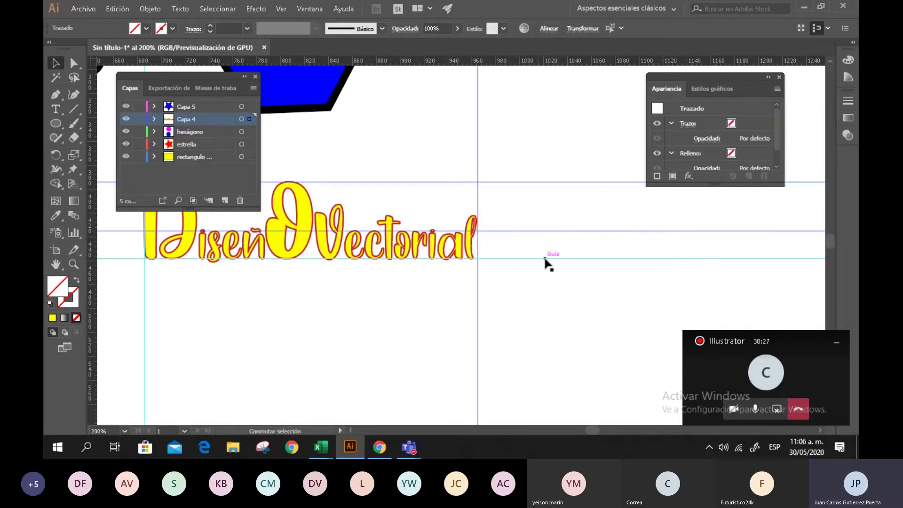
{"action": "left_click", "coordinate": [546, 258], "text": "shift"}
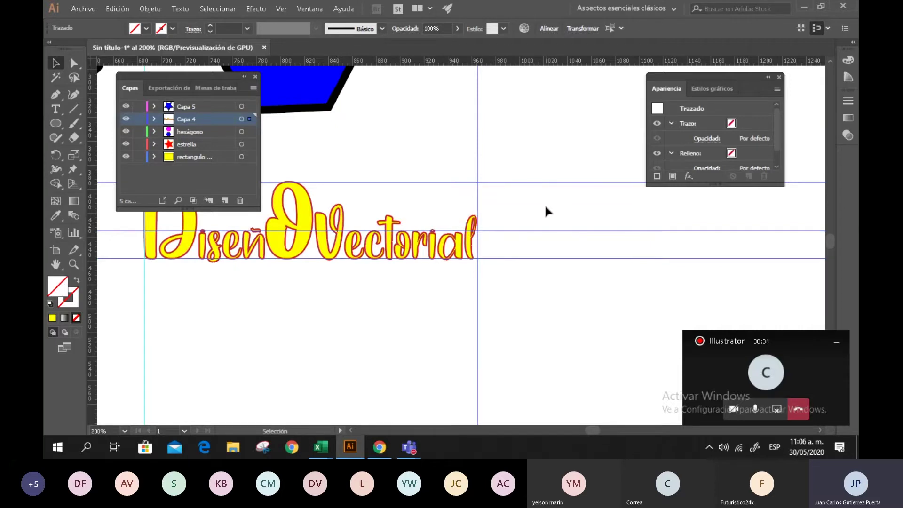
{"action": "scroll", "coordinate": [543, 201], "scroll_direction": "down", "scroll_amount": 3}
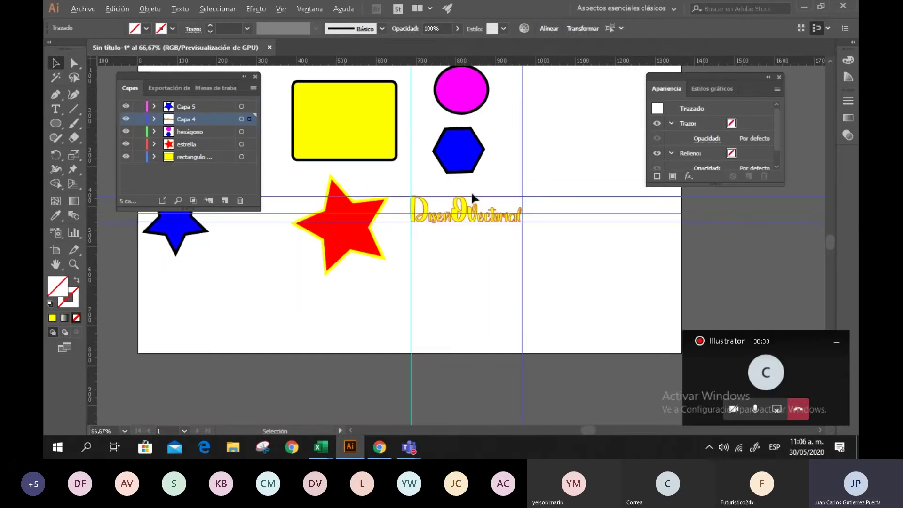
{"action": "scroll", "coordinate": [335, 233], "scroll_direction": "up", "scroll_amount": 3}
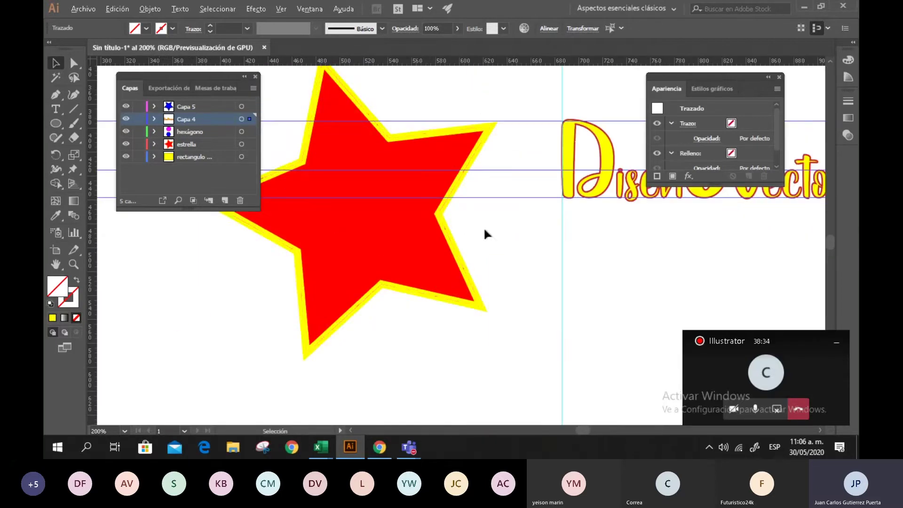
{"action": "left_click", "coordinate": [562, 260]}
{"action": "scroll", "coordinate": [588, 262], "scroll_direction": "down", "scroll_amount": 2}
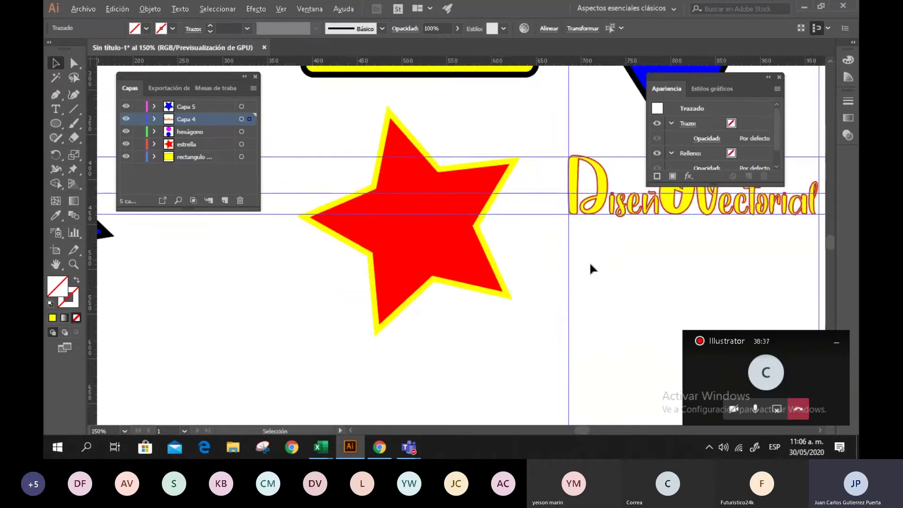
{"action": "left_click_drag", "start_coordinate": [633, 292], "coordinate": [480, 311]}
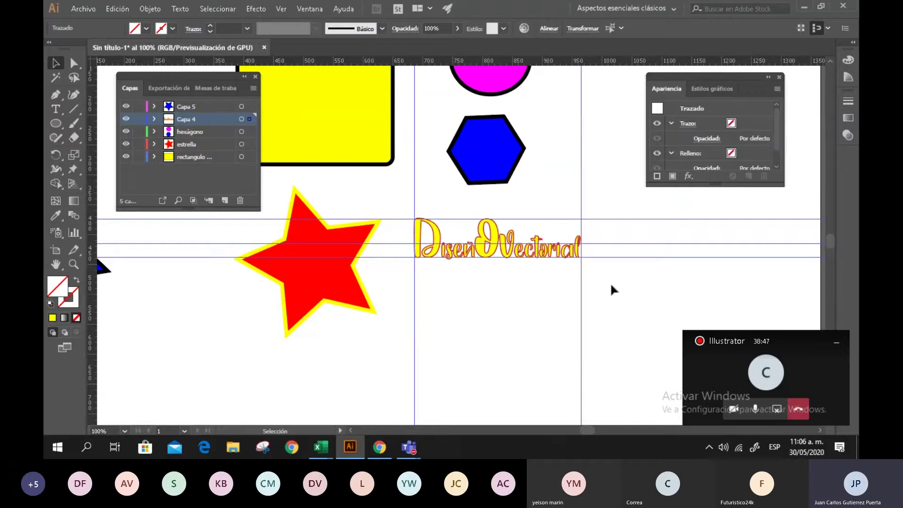
{"action": "key", "text": "a"}
{"action": "key", "text": "Delete"}
{"action": "key", "text": "v"}
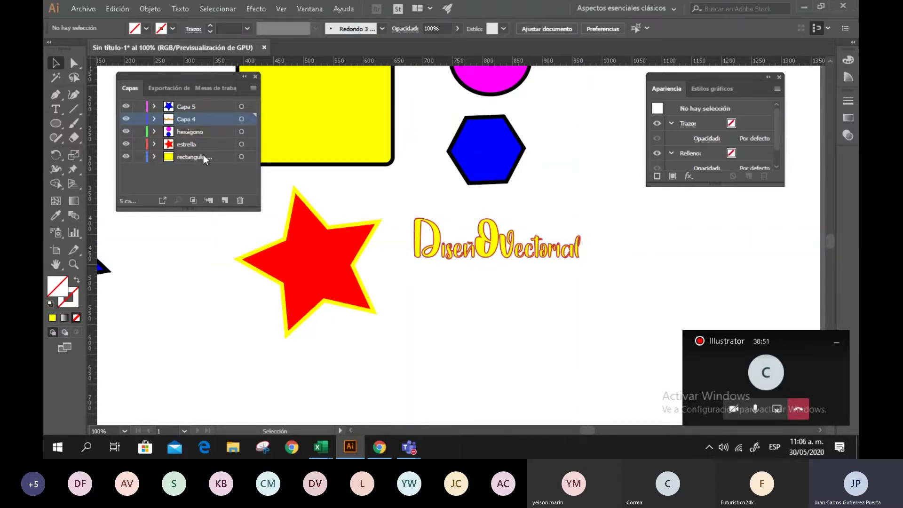
Step: Create a new layer above Capa 5 and paste the cut guides into it in their original position
{"action": "left_click", "coordinate": [208, 107]}
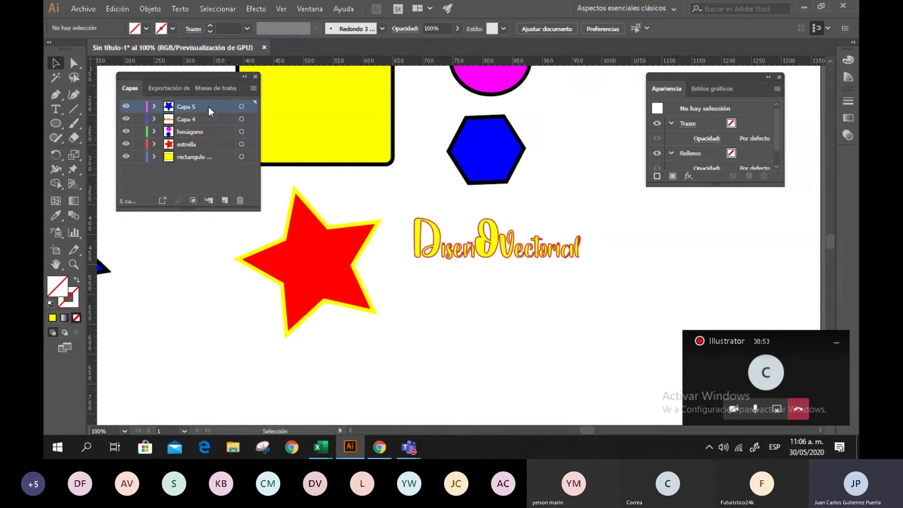
{"action": "left_click", "coordinate": [225, 202]}
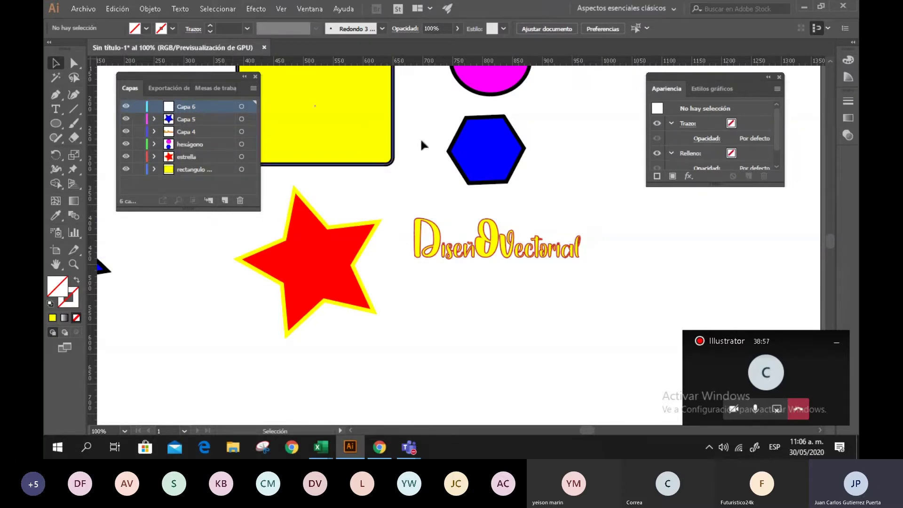
{"action": "left_click", "coordinate": [523, 153]}
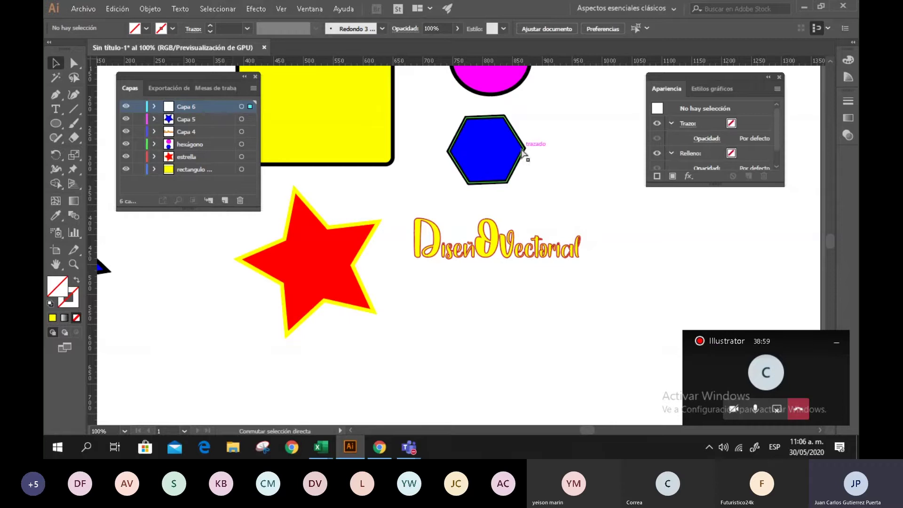
Step: Rename the new layer as "guias"
{"action": "double_click", "coordinate": [190, 107]}
{"action": "type", "text": "gu"}
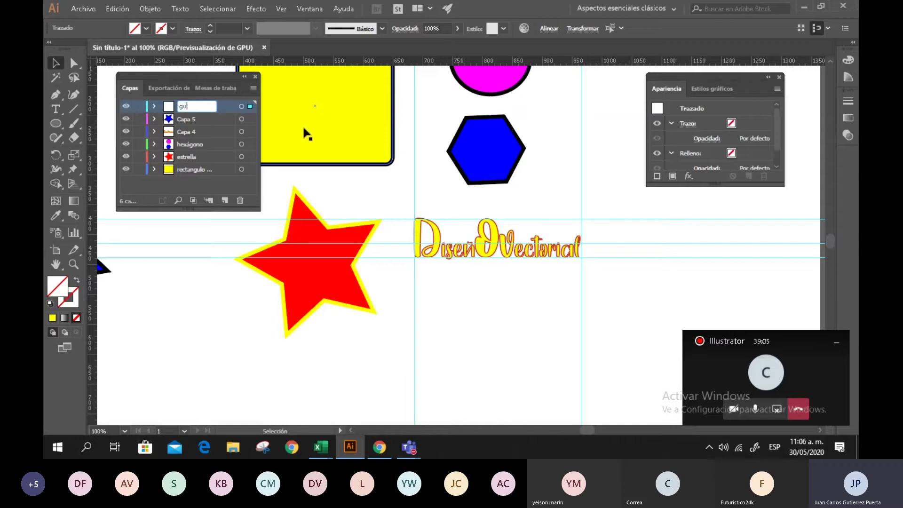
{"action": "type", "text": "ias"}
{"action": "key", "text": "Return"}
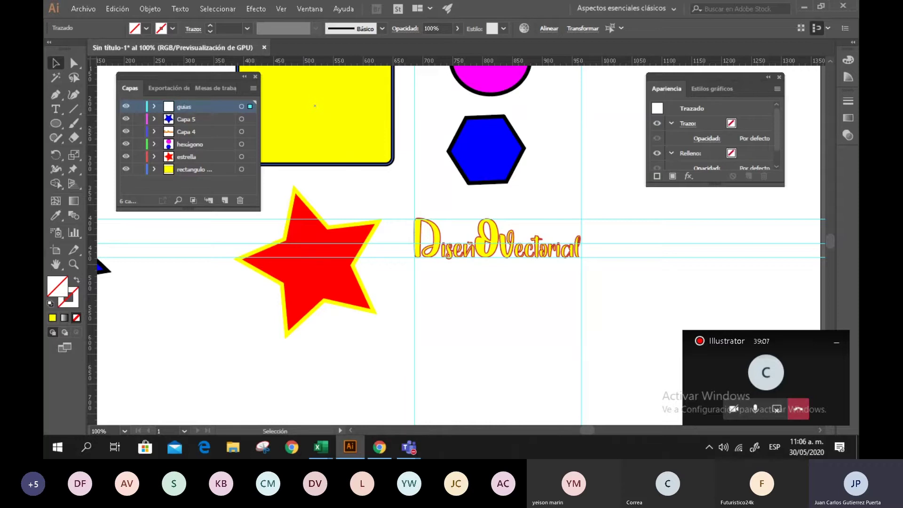
Step: Lock and unlock the "guias" layer several times, leaving it unlocked
{"action": "left_click", "coordinate": [137, 107]}
{"action": "left_click", "coordinate": [137, 107]}
{"action": "left_click", "coordinate": [137, 107]}
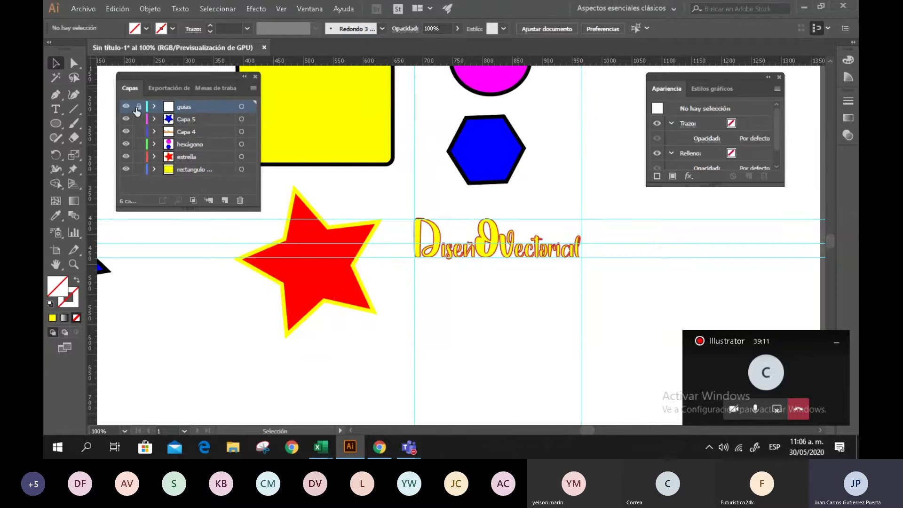
{"action": "left_click", "coordinate": [138, 107]}
{"action": "left_click", "coordinate": [139, 107]}
{"action": "left_click", "coordinate": [139, 107]}
Step: Place another horizontal guide just below the lettering's baseline and lock the "guias" layer
{"action": "left_click_drag", "start_coordinate": [563, 51], "coordinate": [560, 83]}
{"action": "left_click_drag", "start_coordinate": [557, 183], "coordinate": [553, 266]}
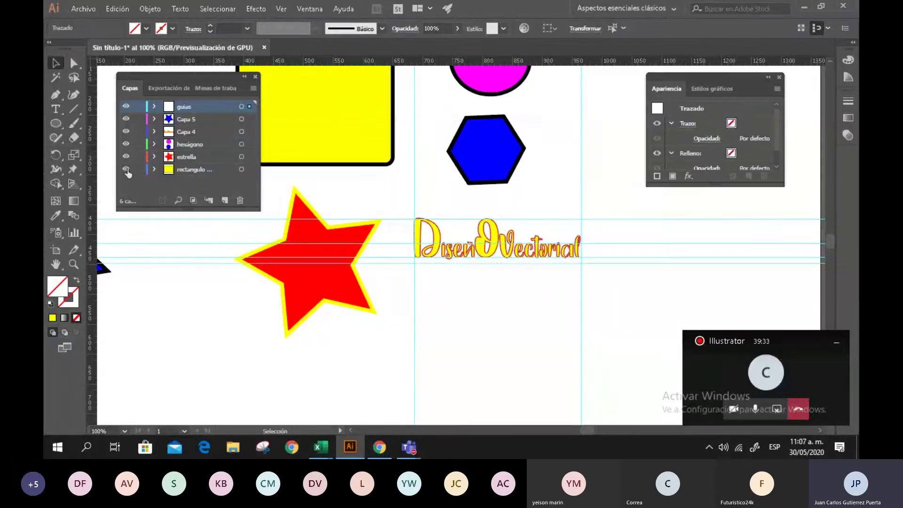
{"action": "left_click", "coordinate": [139, 106]}
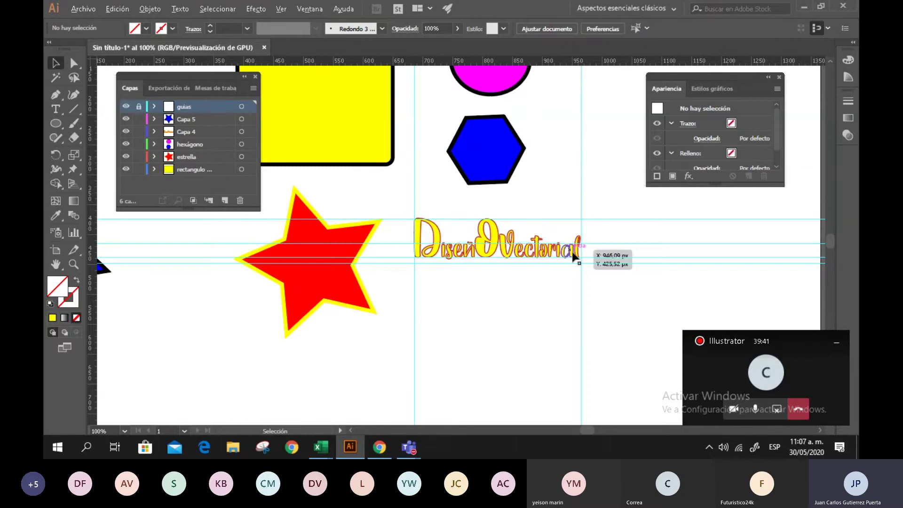
{"action": "scroll", "coordinate": [576, 256], "scroll_direction": "up", "scroll_amount": 4}
{"action": "scroll", "coordinate": [620, 219], "scroll_direction": "down", "scroll_amount": 4}
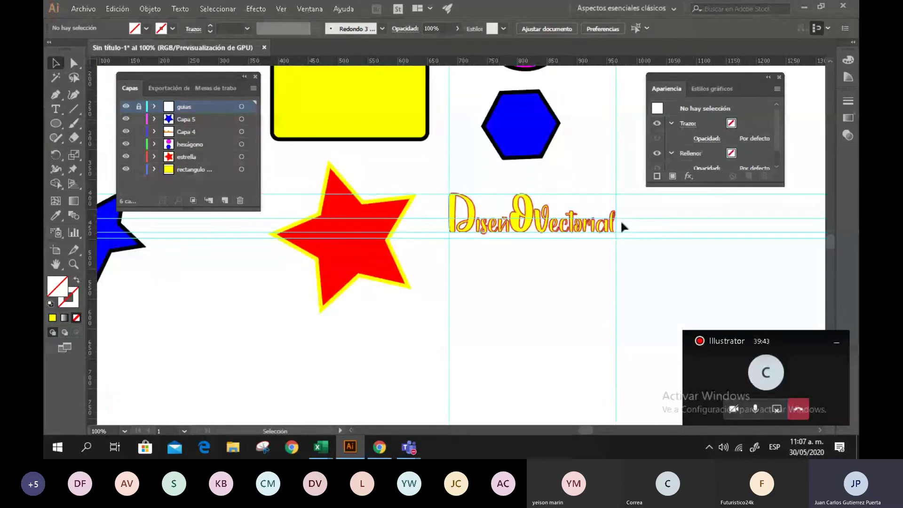
Step: Unlock the "guias" layer and lock all guides in the document instead
{"action": "left_click", "coordinate": [139, 106]}
{"action": "left_click", "coordinate": [281, 12]}
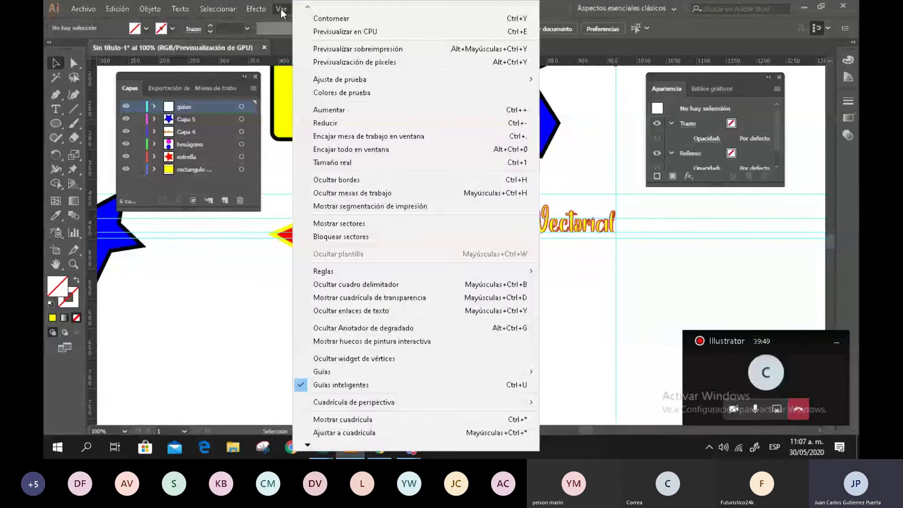
{"action": "mouse_move", "coordinate": [357, 369]}
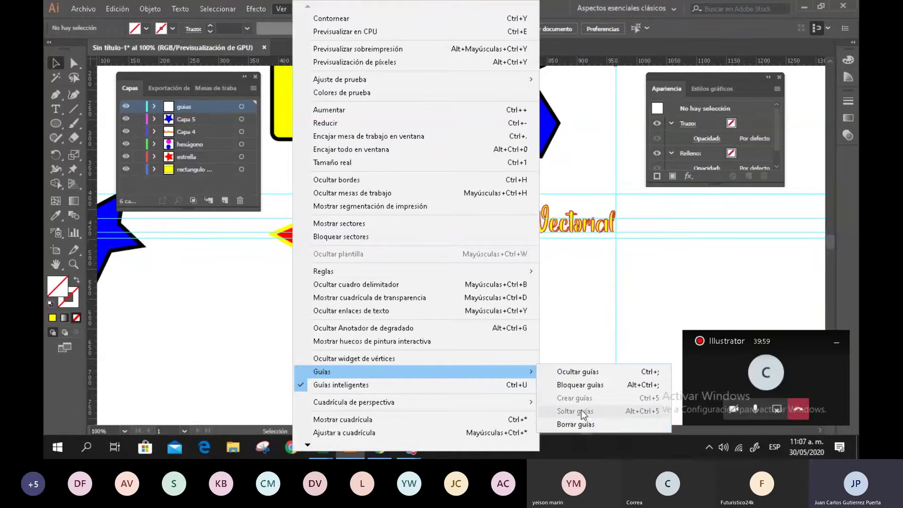
{"action": "left_click", "coordinate": [593, 389]}
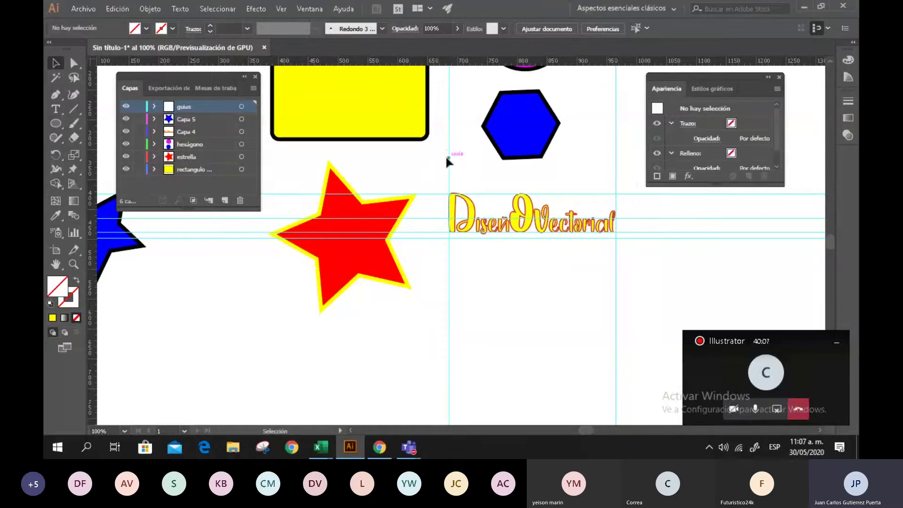
Step: Unlock the document's guides and lock the "guias" layer again
{"action": "left_click", "coordinate": [284, 10]}
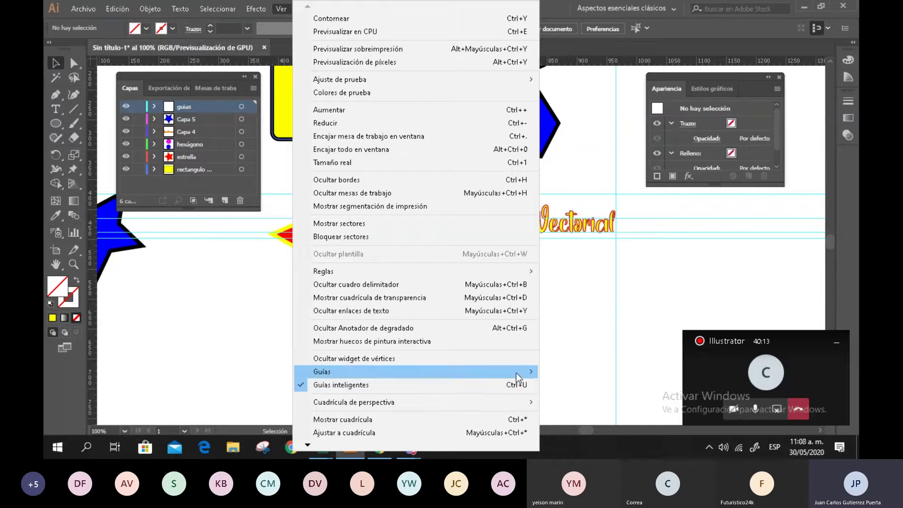
{"action": "mouse_move", "coordinate": [532, 372]}
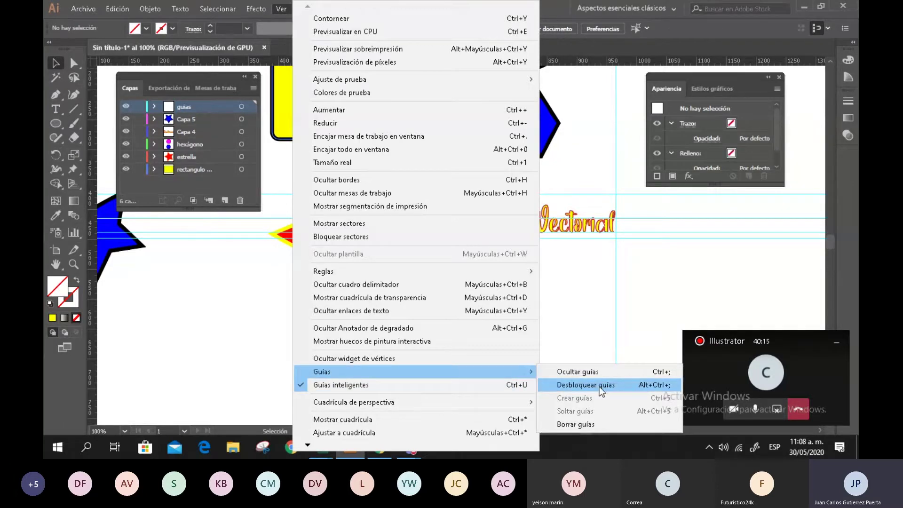
{"action": "left_click", "coordinate": [600, 387]}
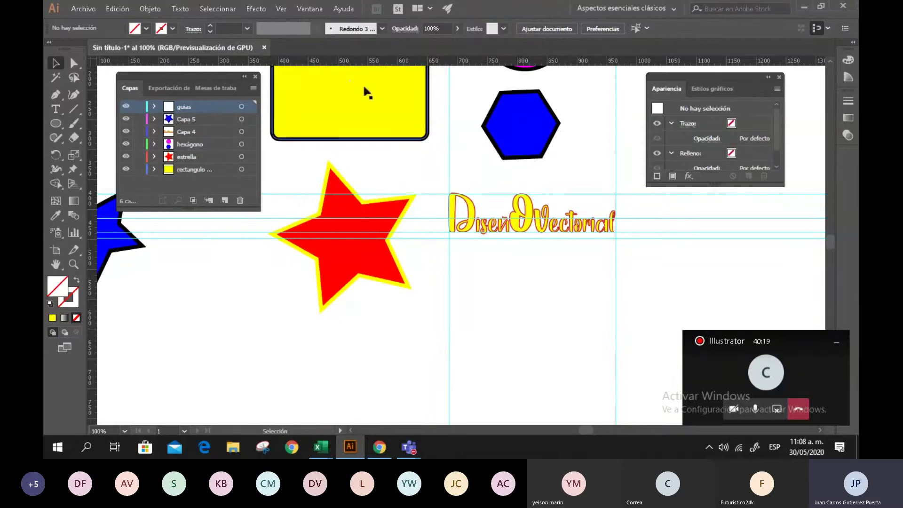
{"action": "left_click", "coordinate": [138, 108]}
Step: Select all letters of "Vectorial" and move them horizontally away from "Diseño" to leave a word space
{"action": "scroll", "coordinate": [622, 241], "scroll_direction": "up", "scroll_amount": 3}
{"action": "scroll", "coordinate": [468, 267], "scroll_direction": "down", "scroll_amount": 4}
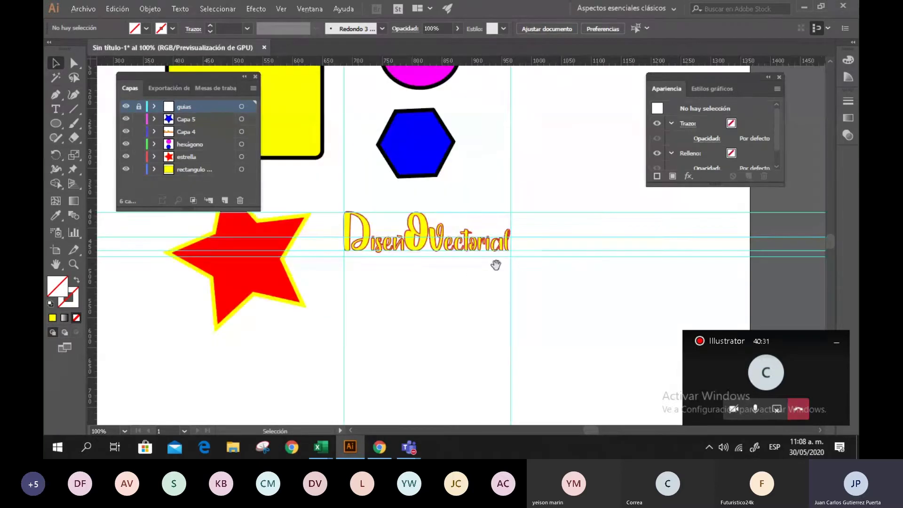
{"action": "scroll", "coordinate": [473, 250], "scroll_direction": "up", "scroll_amount": 3}
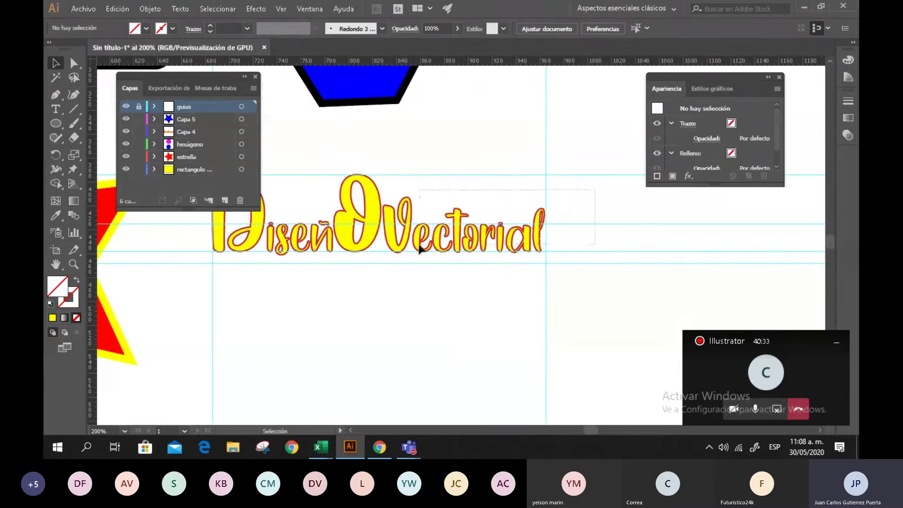
{"action": "left_click", "coordinate": [403, 235]}
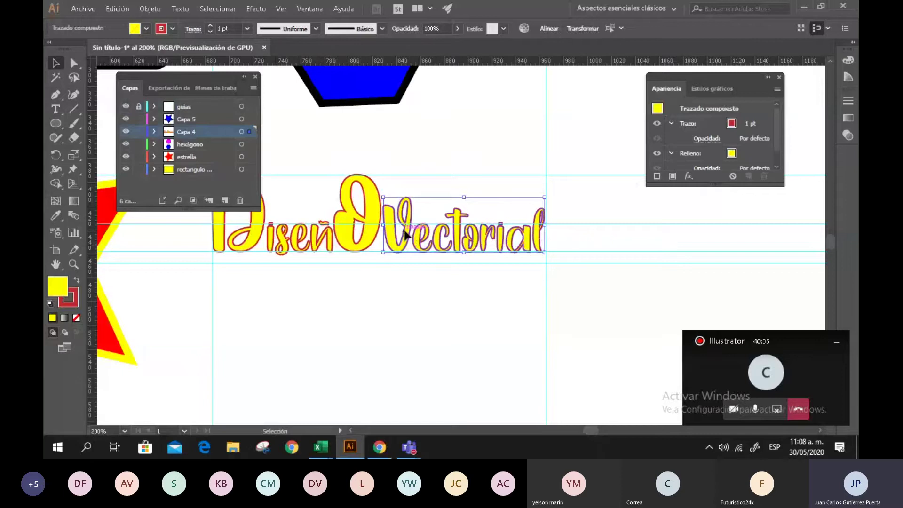
{"action": "left_click_drag", "start_coordinate": [405, 234], "coordinate": [443, 237]}
{"action": "left_click_drag", "start_coordinate": [451, 234], "coordinate": [451, 234]}
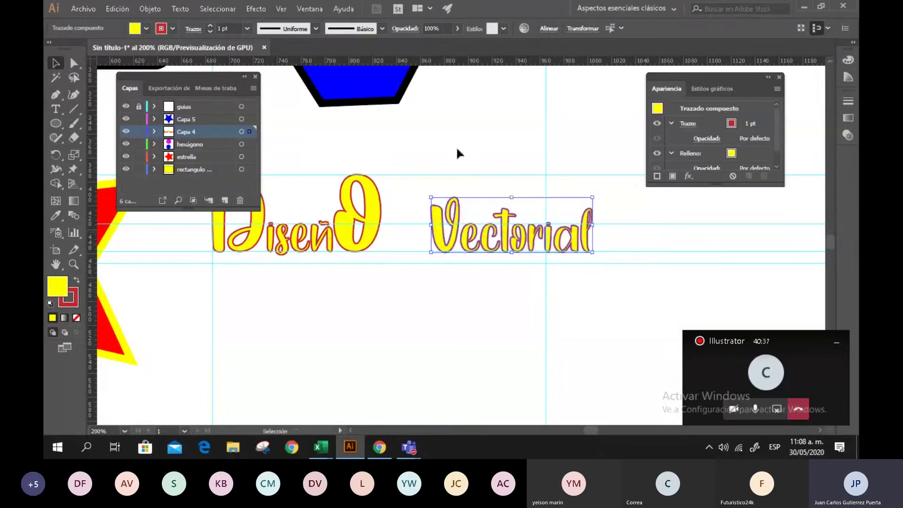
Step: Enlarge the "V" and the final "l" of "Vectorial" from the baseline up to the uppermost horizontal guide
{"action": "left_click", "coordinate": [458, 151]}
{"action": "left_click", "coordinate": [434, 202]}
{"action": "left_click_drag", "start_coordinate": [429, 197], "coordinate": [408, 178]}
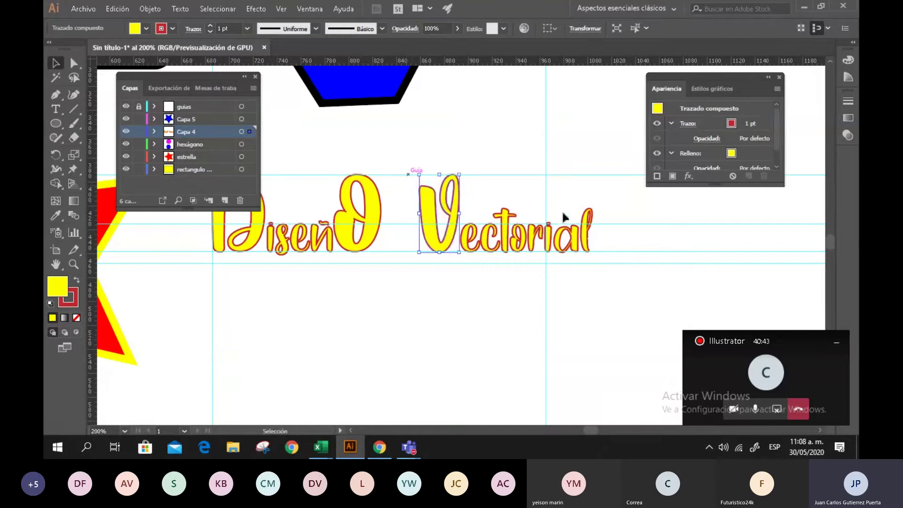
{"action": "left_click", "coordinate": [587, 227]}
{"action": "left_click_drag", "start_coordinate": [593, 208], "coordinate": [614, 177]}
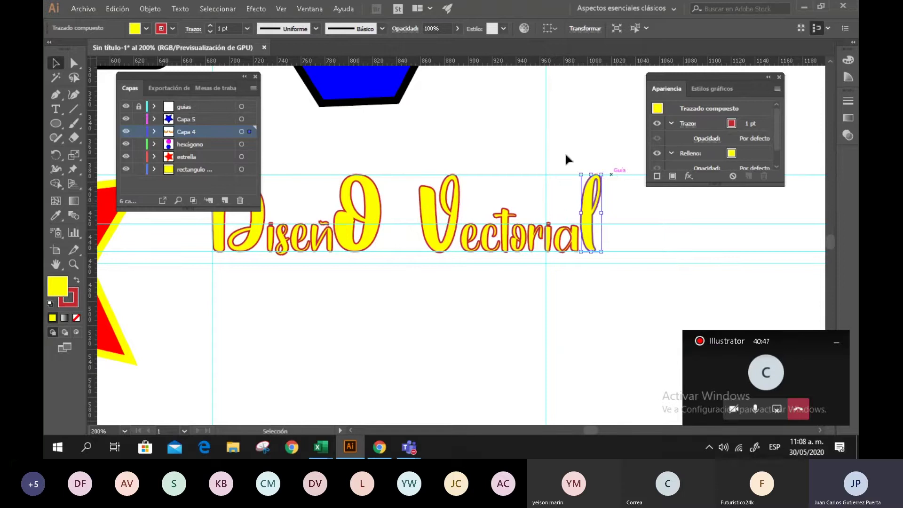
{"action": "left_click", "coordinate": [577, 130]}
Step: Lengthen the Appearance panel to show all its attributes, and inspect the appearance of the letter "V"
{"action": "scroll", "coordinate": [585, 131], "scroll_direction": "down", "scroll_amount": 3}
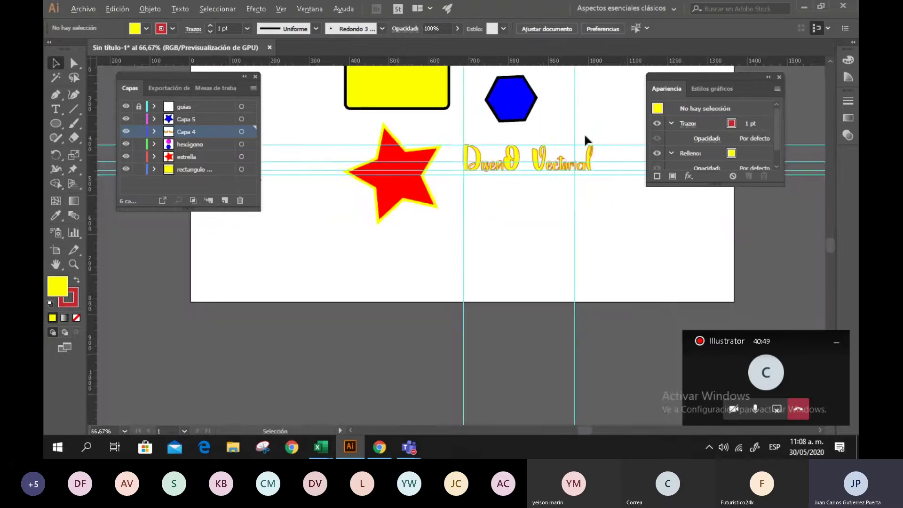
{"action": "scroll", "coordinate": [584, 141], "scroll_direction": "up", "scroll_amount": 3}
{"action": "scroll", "coordinate": [442, 282], "scroll_direction": "down", "scroll_amount": 1}
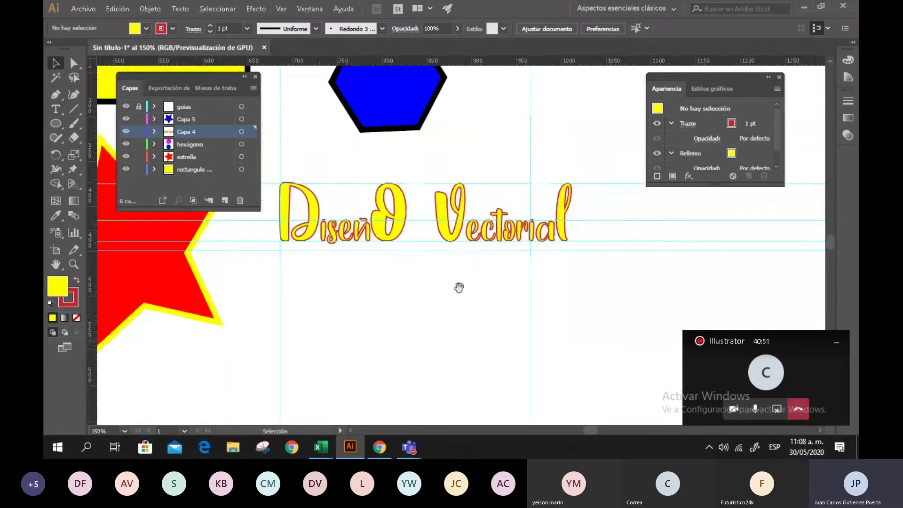
{"action": "scroll", "coordinate": [460, 287], "scroll_direction": "up", "scroll_amount": 2}
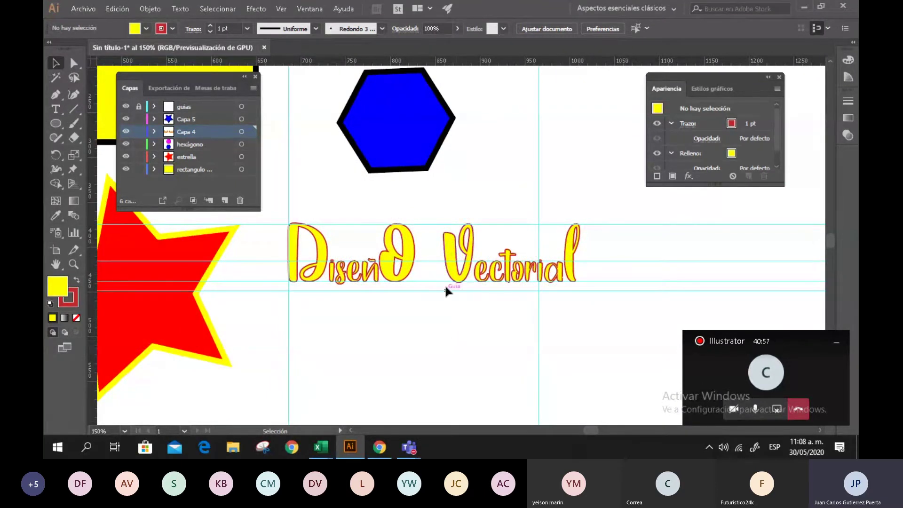
{"action": "left_click", "coordinate": [451, 247]}
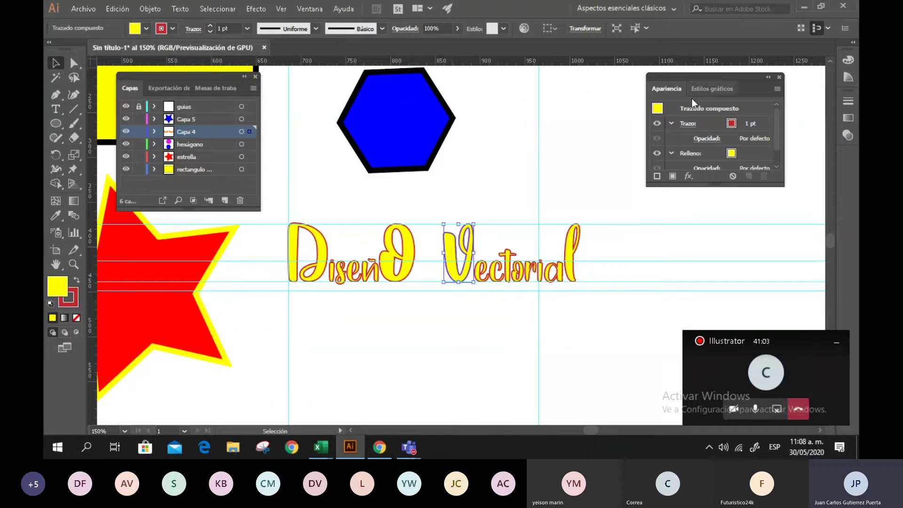
{"action": "left_click_drag", "start_coordinate": [748, 76], "coordinate": [750, 104]}
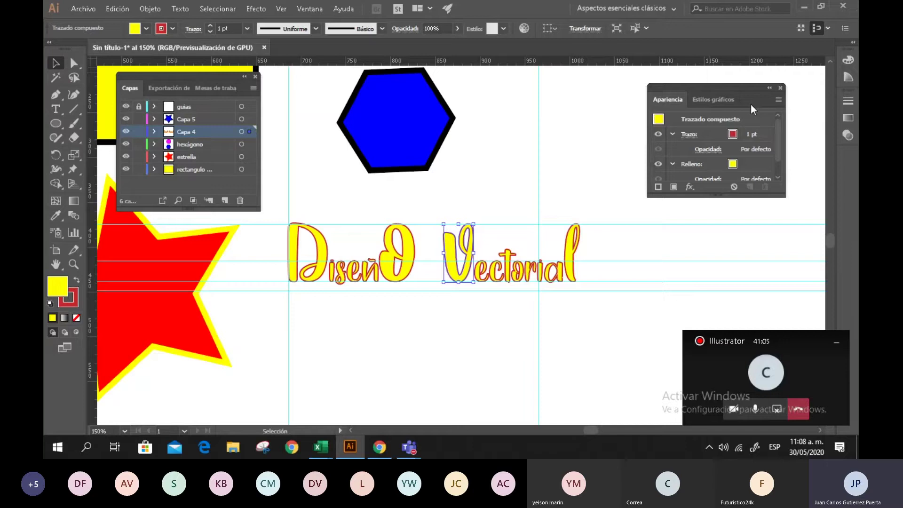
{"action": "left_click", "coordinate": [723, 201]}
{"action": "left_click_drag", "start_coordinate": [723, 197], "coordinate": [727, 270]}
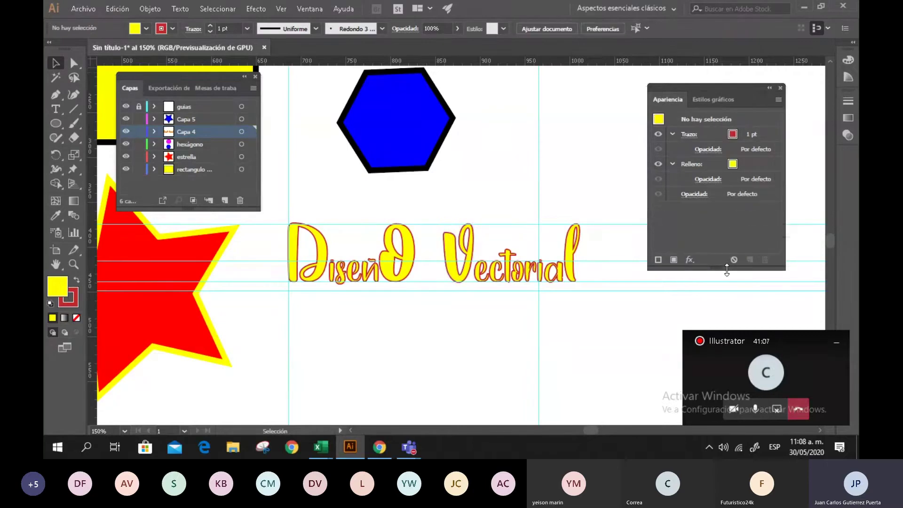
{"action": "left_click", "coordinate": [448, 257]}
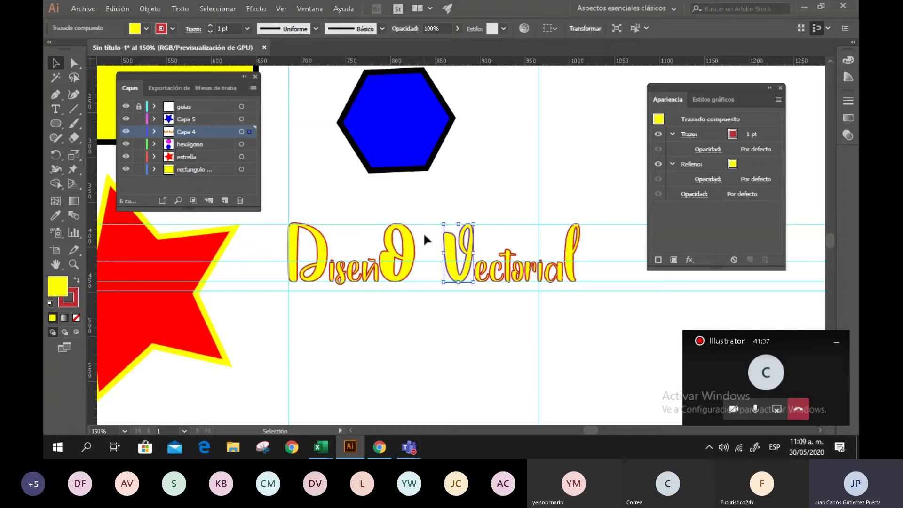
{"action": "left_click", "coordinate": [505, 169]}
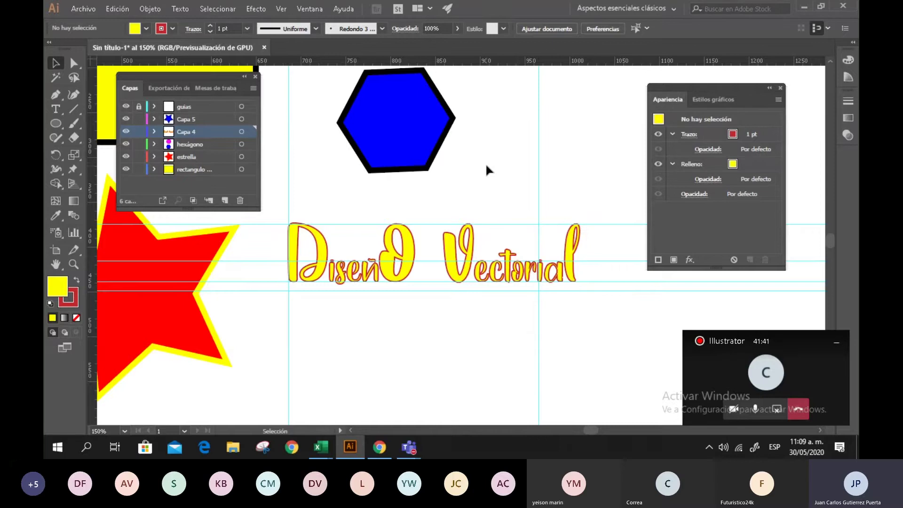
Step: Move the Appearance panel clear of the artwork and hide the "guias" layer
{"action": "scroll", "coordinate": [486, 164], "scroll_direction": "down", "scroll_amount": 3}
{"action": "left_click_drag", "start_coordinate": [517, 152], "coordinate": [530, 201]}
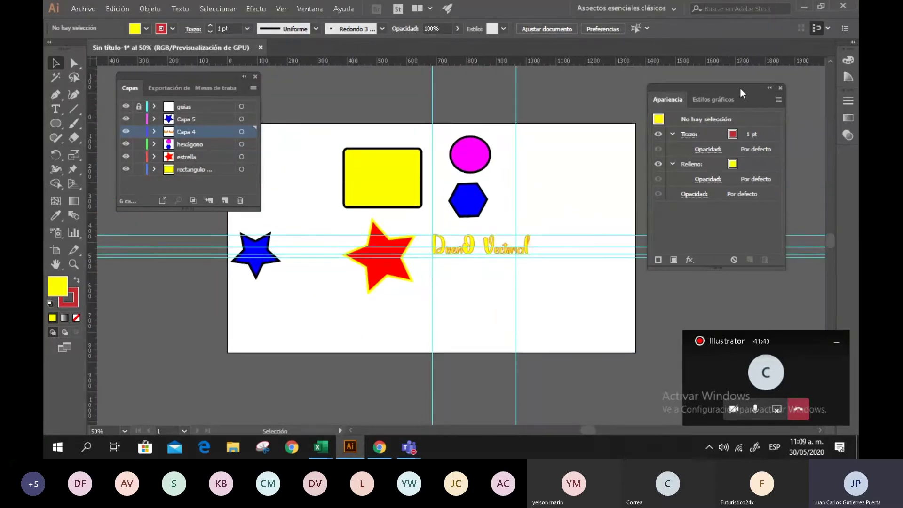
{"action": "left_click_drag", "start_coordinate": [740, 87], "coordinate": [794, 131]}
{"action": "scroll", "coordinate": [479, 170], "scroll_direction": "up", "scroll_amount": 2}
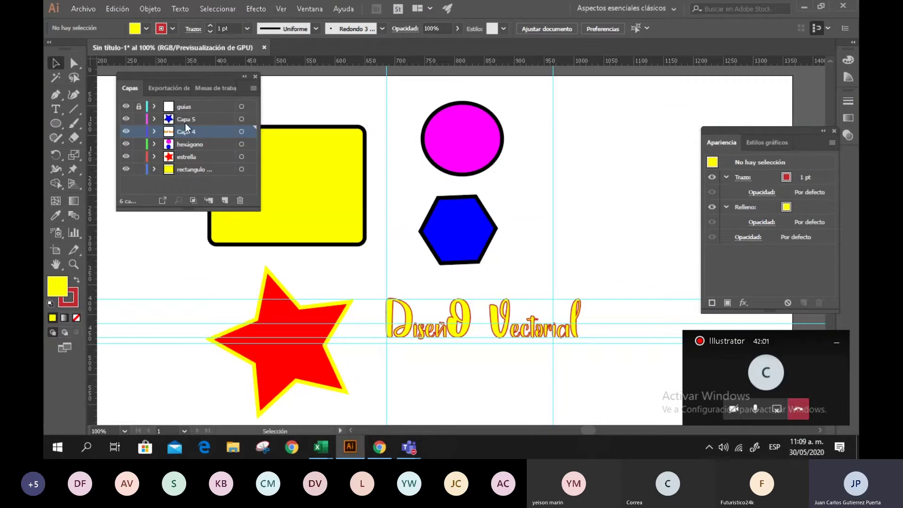
{"action": "left_click", "coordinate": [126, 107]}
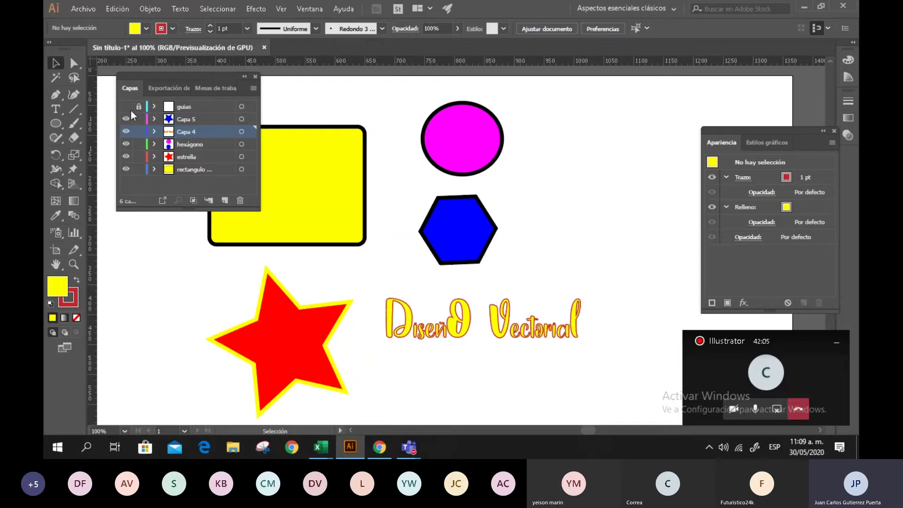
Step: Select the letter "D" of "Diseño" and open the 3D Extrude & Bevel effect options for it
{"action": "scroll", "coordinate": [455, 340], "scroll_direction": "up", "scroll_amount": 3}
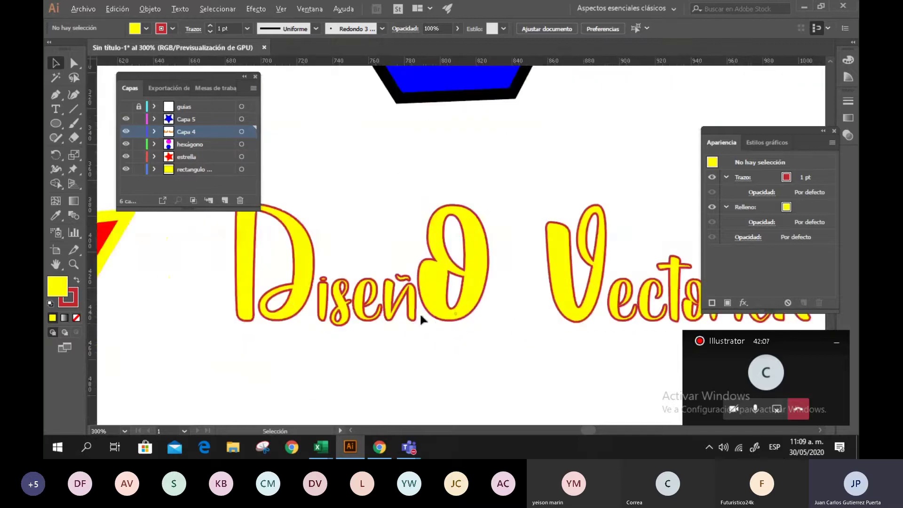
{"action": "left_click_drag", "start_coordinate": [361, 365], "coordinate": [531, 335]}
{"action": "scroll", "coordinate": [504, 332], "scroll_direction": "up", "scroll_amount": 1}
{"action": "left_click", "coordinate": [464, 197]}
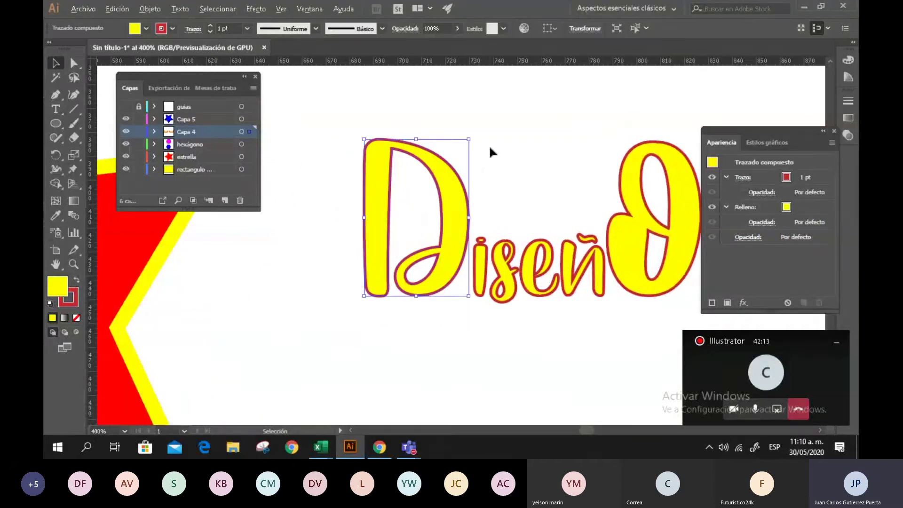
{"action": "scroll", "coordinate": [487, 150], "scroll_direction": "down", "scroll_amount": 1}
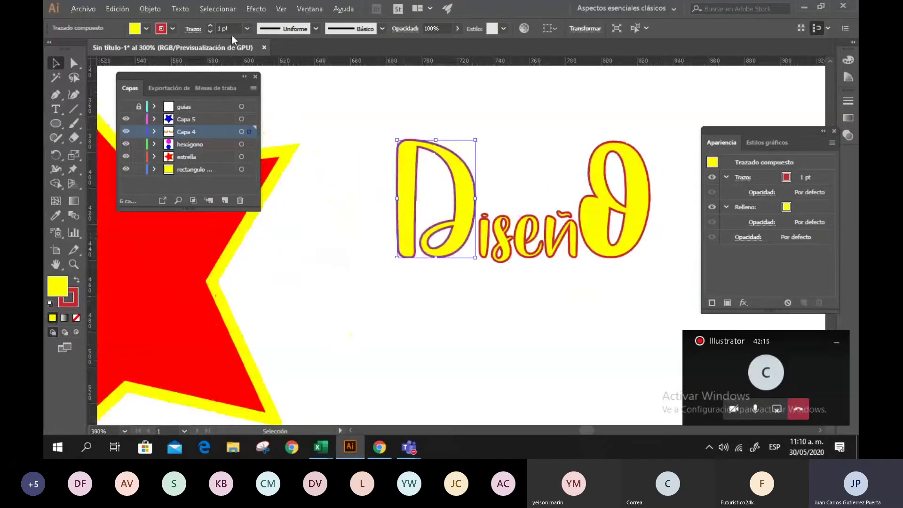
{"action": "left_click", "coordinate": [255, 10]}
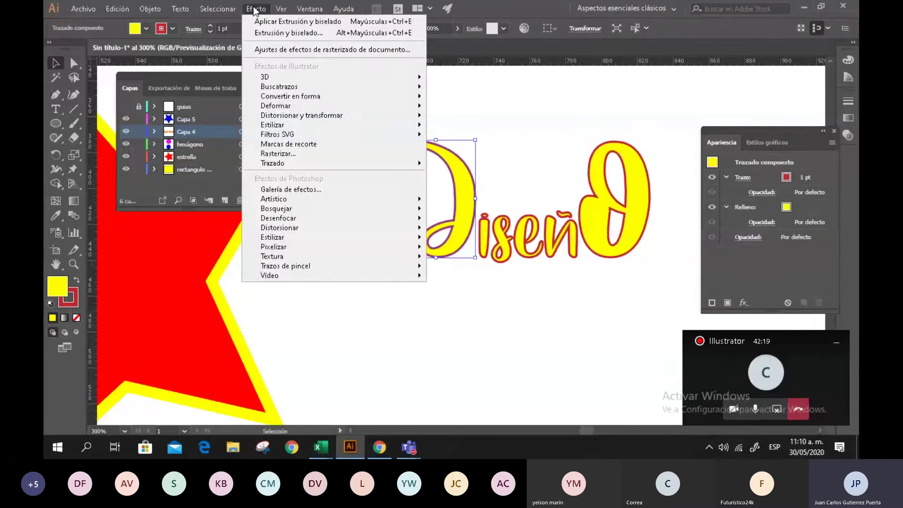
{"action": "mouse_move", "coordinate": [363, 75]}
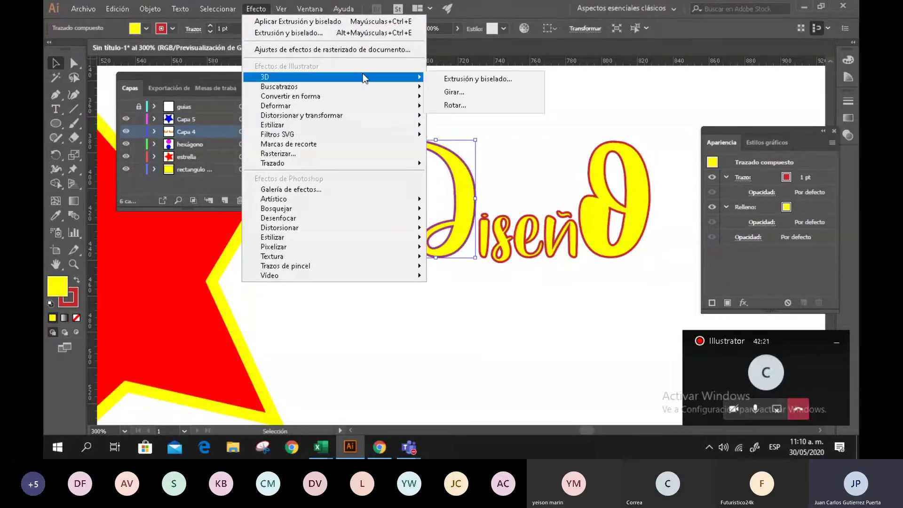
{"action": "mouse_move", "coordinate": [377, 107]}
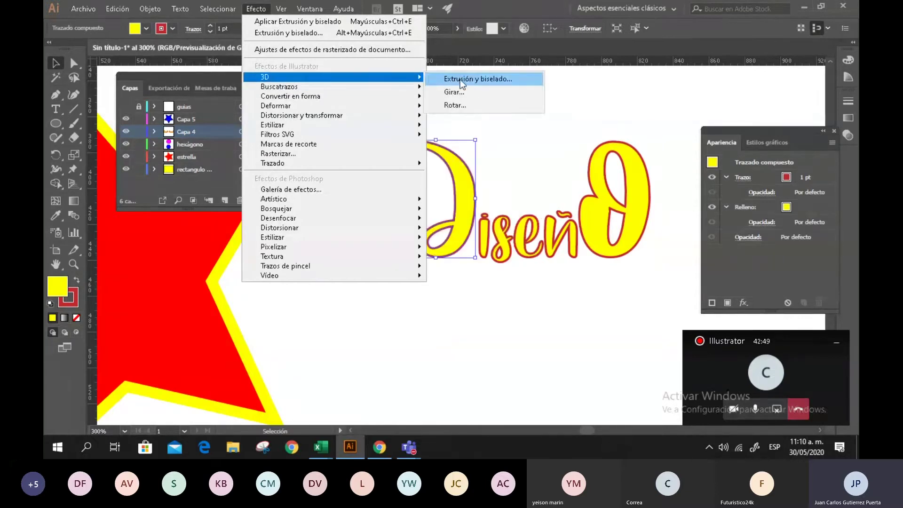
{"action": "left_click", "coordinate": [510, 80]}
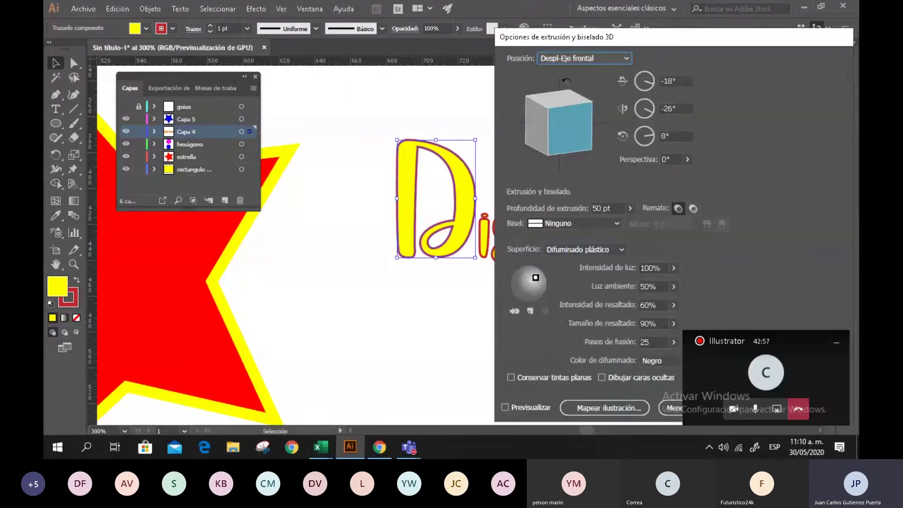
Step: Arrange the 3D options dialog and the meeting window clear of the letter "D", and turn on the effect preview
{"action": "mouse_move", "coordinate": [699, 38]}
{"action": "left_mouse_down"}
{"action": "mouse_move", "coordinate": [792, 44]}
{"action": "mouse_move", "coordinate": [706, 37]}
{"action": "left_mouse_up"}
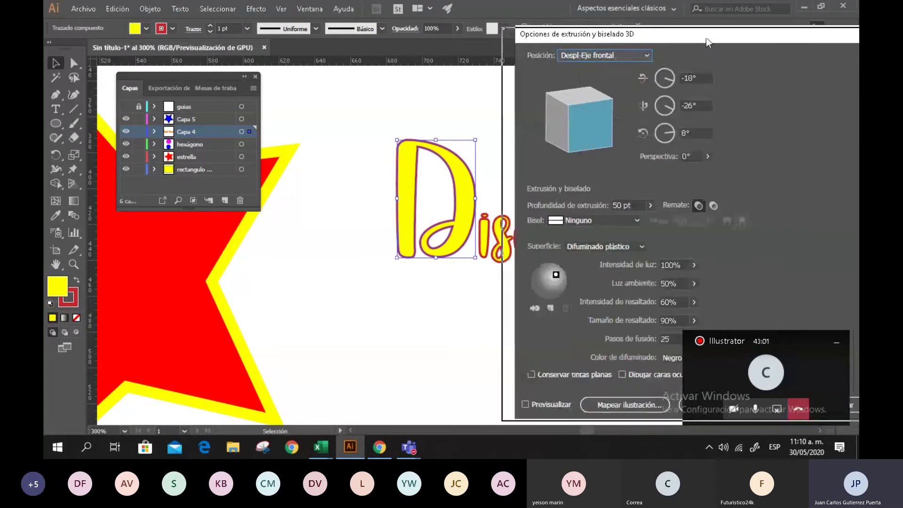
{"action": "left_click_drag", "start_coordinate": [811, 332], "coordinate": [264, 328]}
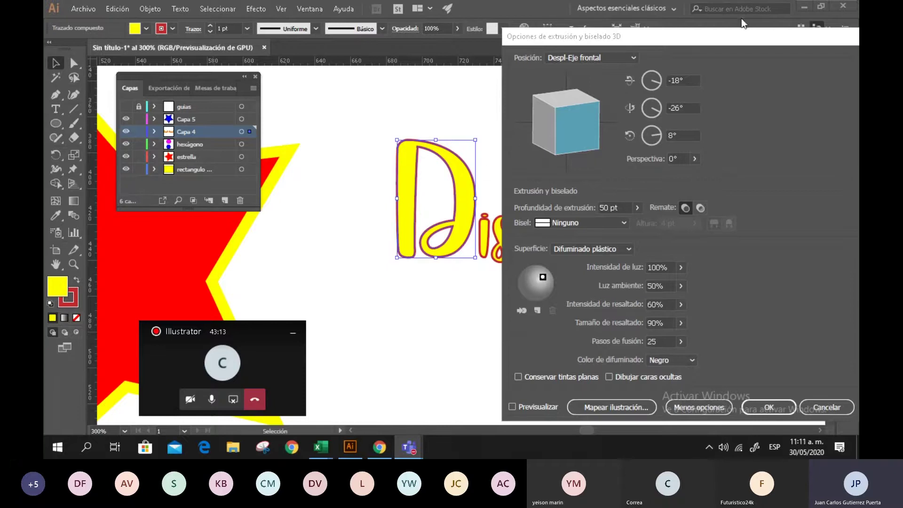
{"action": "left_click_drag", "start_coordinate": [709, 34], "coordinate": [760, 33]}
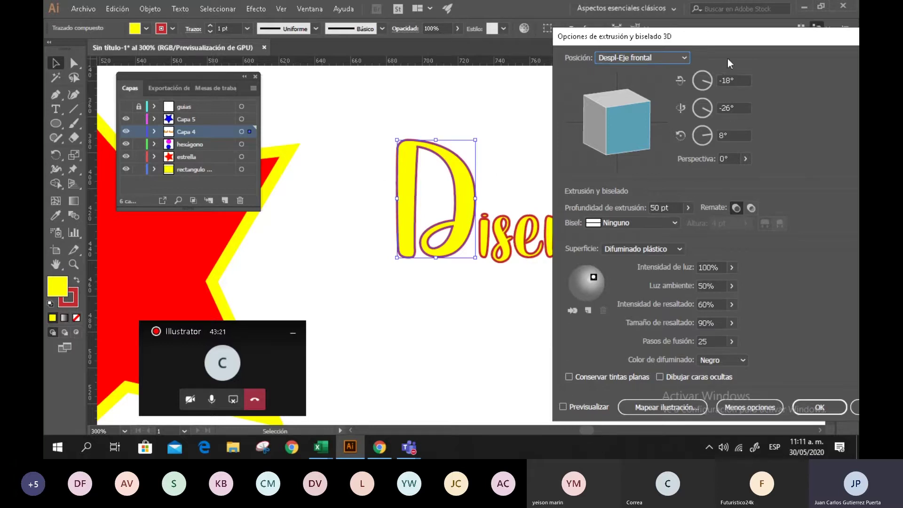
{"action": "left_click_drag", "start_coordinate": [729, 44], "coordinate": [719, 26]}
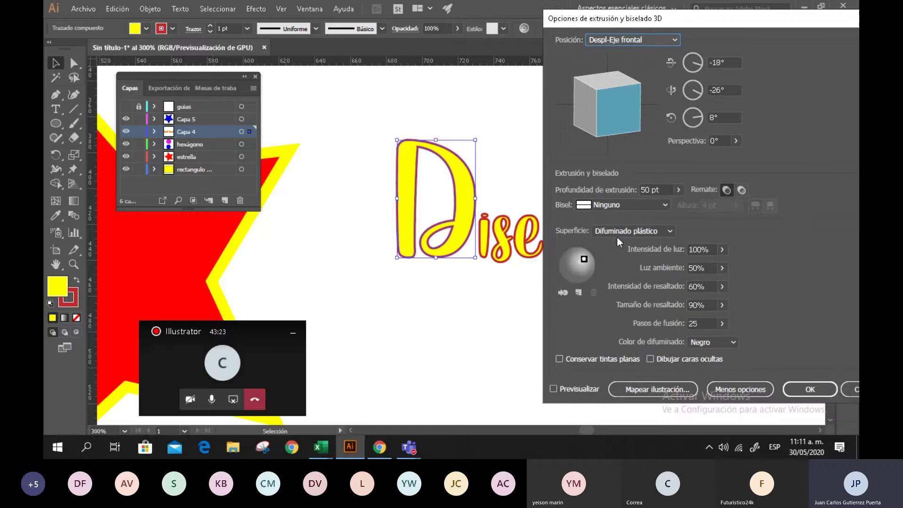
{"action": "left_click", "coordinate": [554, 388]}
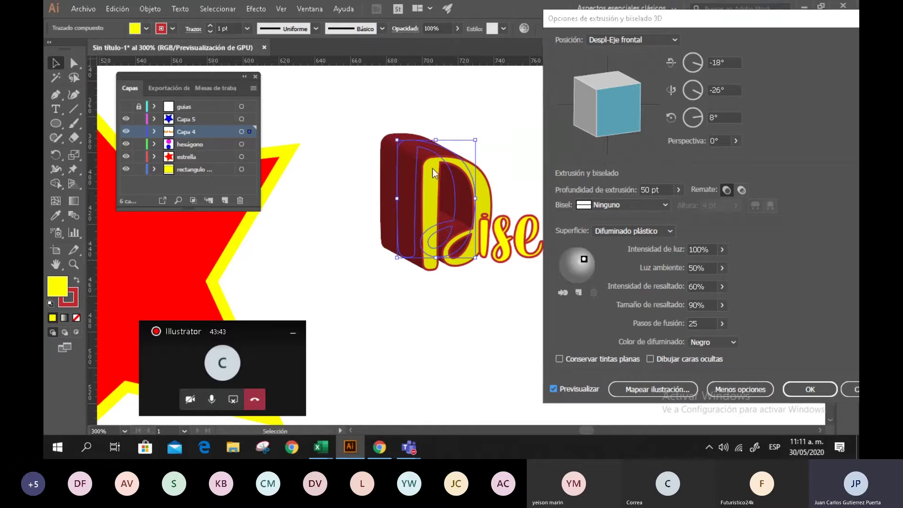
Step: Rotate the 3D extrusion of the letter "D" freehand to about -28°, -23° and 11° around its axes
{"action": "mouse_move", "coordinate": [618, 112]}
{"action": "left_mouse_down"}
{"action": "mouse_move", "coordinate": [609, 101]}
{"action": "mouse_move", "coordinate": [618, 104]}
{"action": "left_mouse_up"}
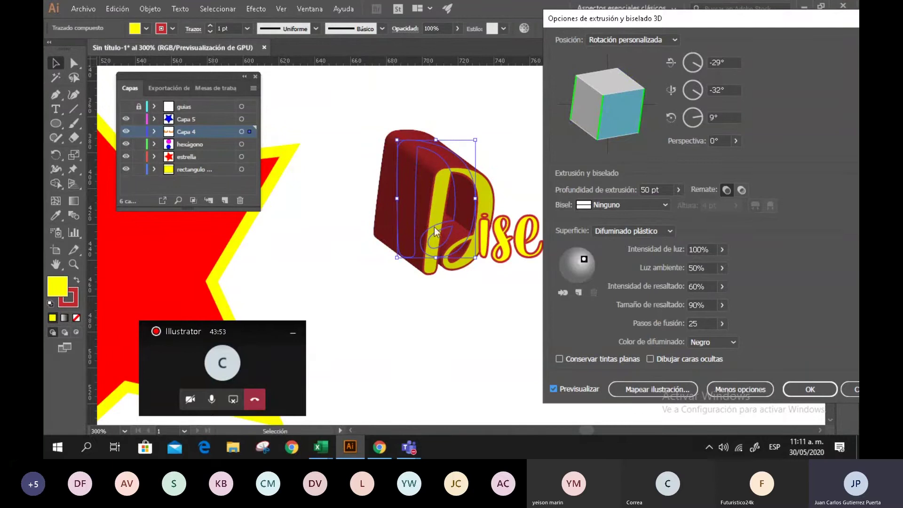
{"action": "left_click_drag", "start_coordinate": [617, 123], "coordinate": [600, 118]}
{"action": "mouse_move", "coordinate": [594, 118]}
{"action": "left_mouse_down"}
{"action": "mouse_move", "coordinate": [583, 112]}
{"action": "mouse_move", "coordinate": [588, 122]}
{"action": "mouse_move", "coordinate": [625, 122]}
{"action": "mouse_move", "coordinate": [617, 121]}
{"action": "left_mouse_up"}
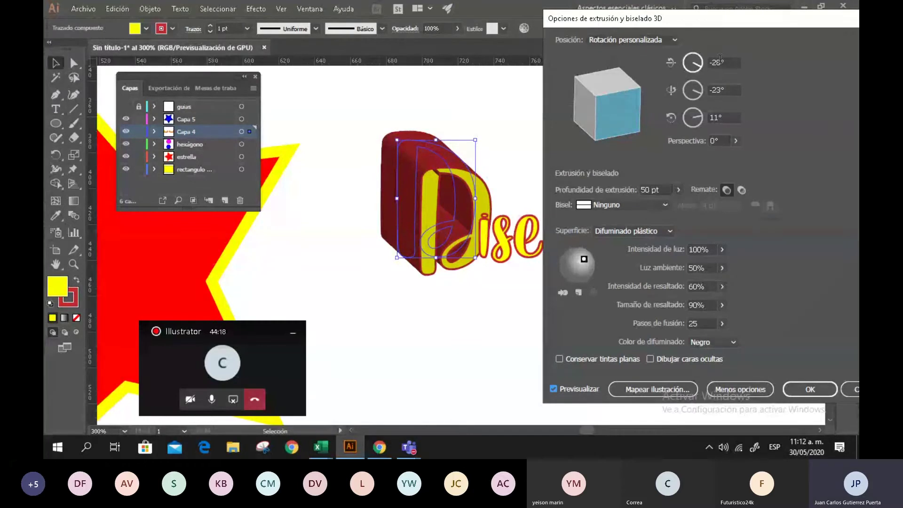
Step: Set the rotation around the X axis to 45° and apply the 3D effect to the letter "D"
{"action": "left_click", "coordinate": [700, 64]}
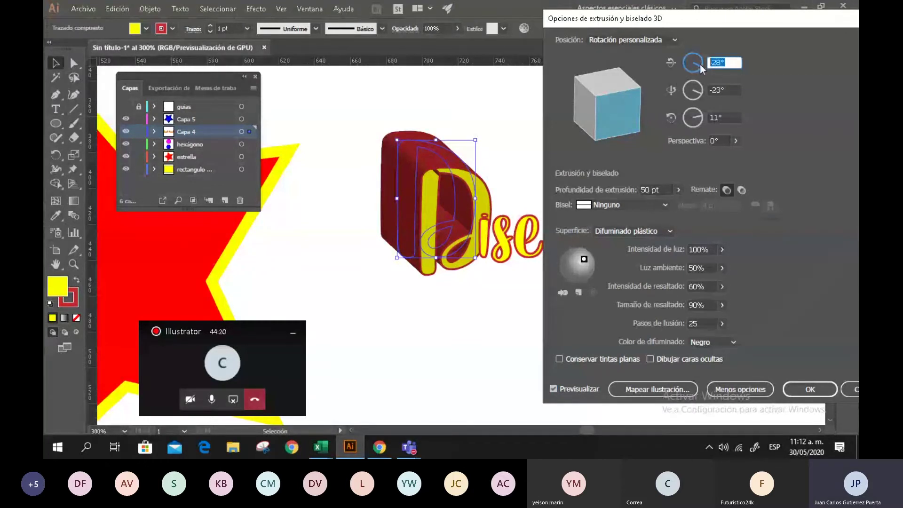
{"action": "left_click", "coordinate": [726, 90]}
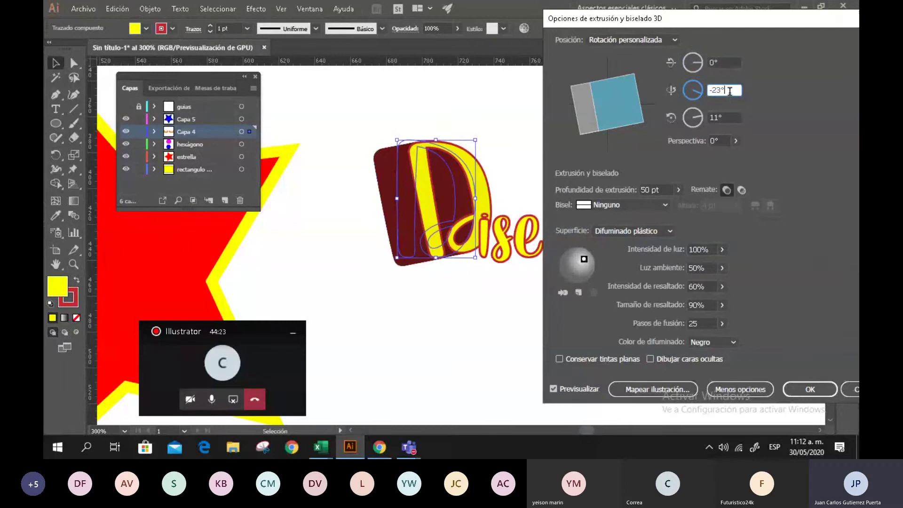
{"action": "left_click", "coordinate": [699, 63]}
{"action": "type", "text": "45"}
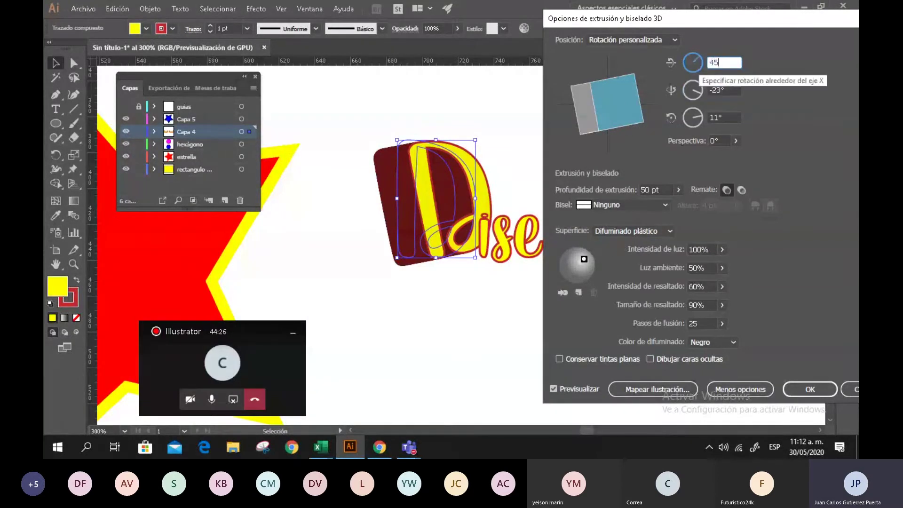
{"action": "key", "text": "Return"}
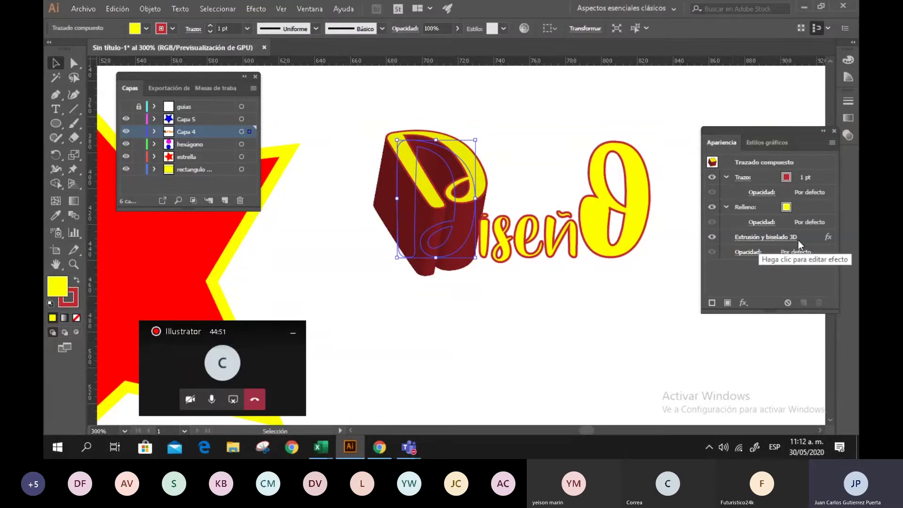
Step: Reopen the letter's 3D extrusion effect with preview on and rotate it freehand to about -19°, -29° and 7°
{"action": "left_click", "coordinate": [764, 238]}
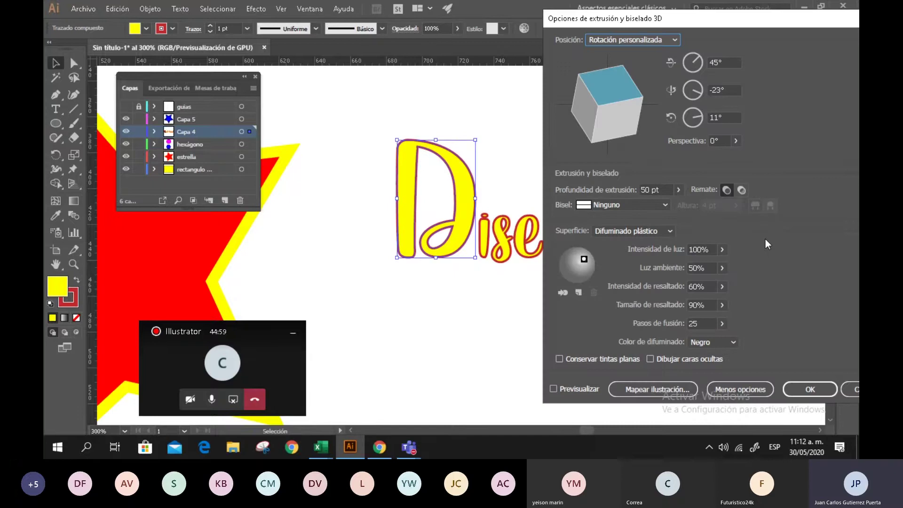
{"action": "left_click", "coordinate": [554, 389]}
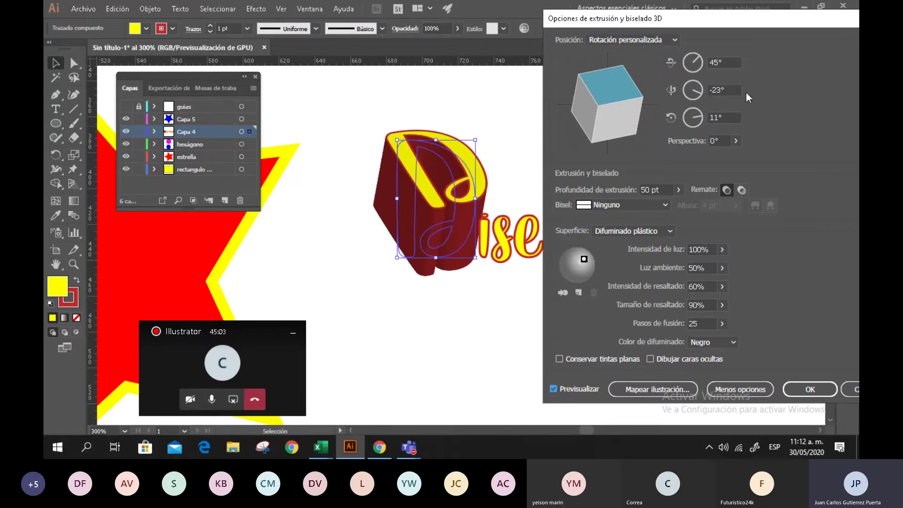
{"action": "mouse_move", "coordinate": [607, 90]}
{"action": "left_mouse_down"}
{"action": "mouse_move", "coordinate": [594, 105]}
{"action": "mouse_move", "coordinate": [612, 121]}
{"action": "mouse_move", "coordinate": [624, 114]}
{"action": "mouse_move", "coordinate": [607, 81]}
{"action": "mouse_move", "coordinate": [618, 78]}
{"action": "mouse_move", "coordinate": [595, 87]}
{"action": "mouse_move", "coordinate": [608, 81]}
{"action": "left_mouse_up"}
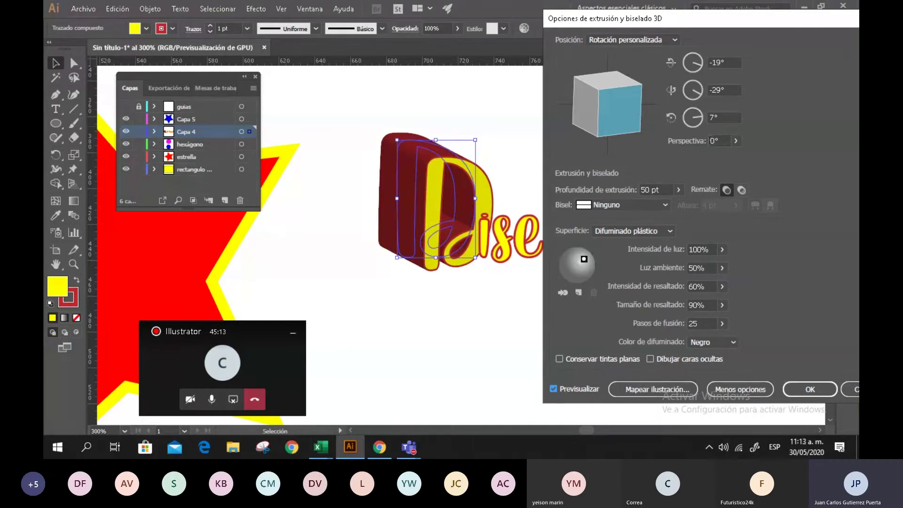
Step: Try several perspective amounts on the extruded "D" and set the perspective to about 117°
{"action": "left_click", "coordinate": [737, 142]}
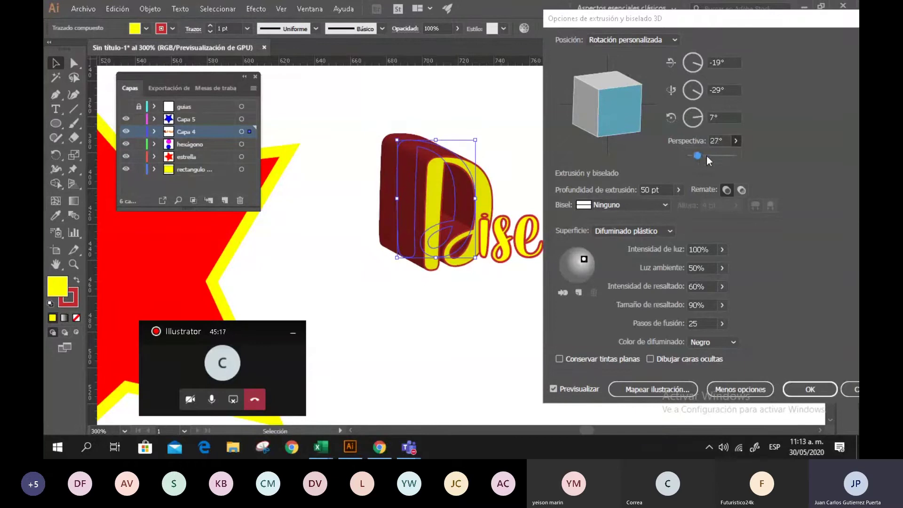
{"action": "left_click_drag", "start_coordinate": [707, 157], "coordinate": [683, 155]}
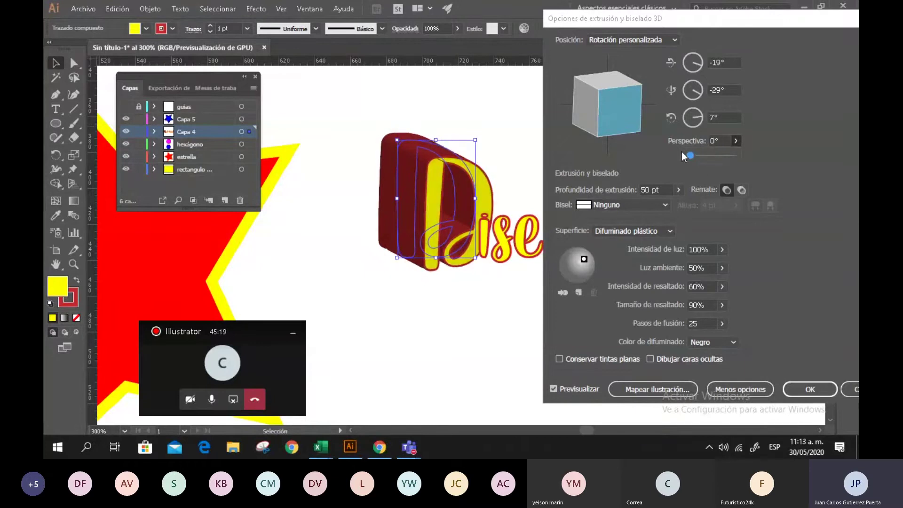
{"action": "left_click", "coordinate": [351, 155]}
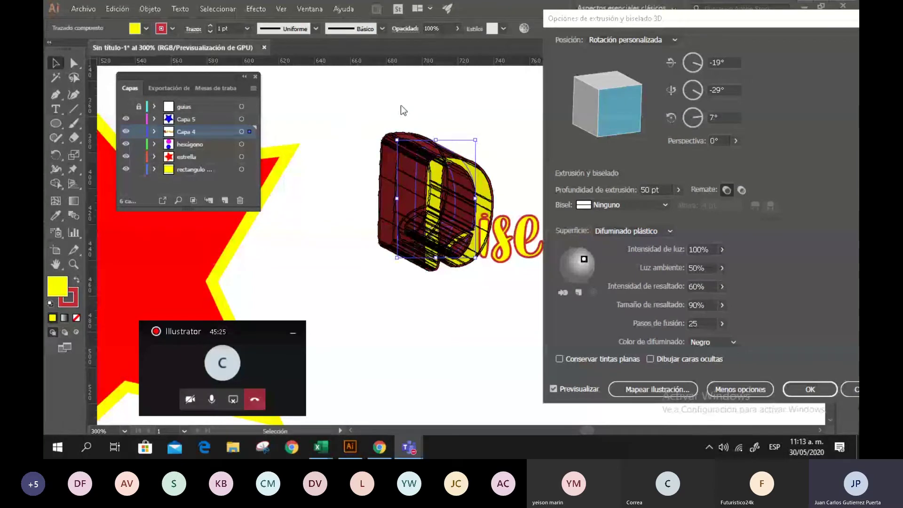
{"action": "left_click", "coordinate": [735, 141]}
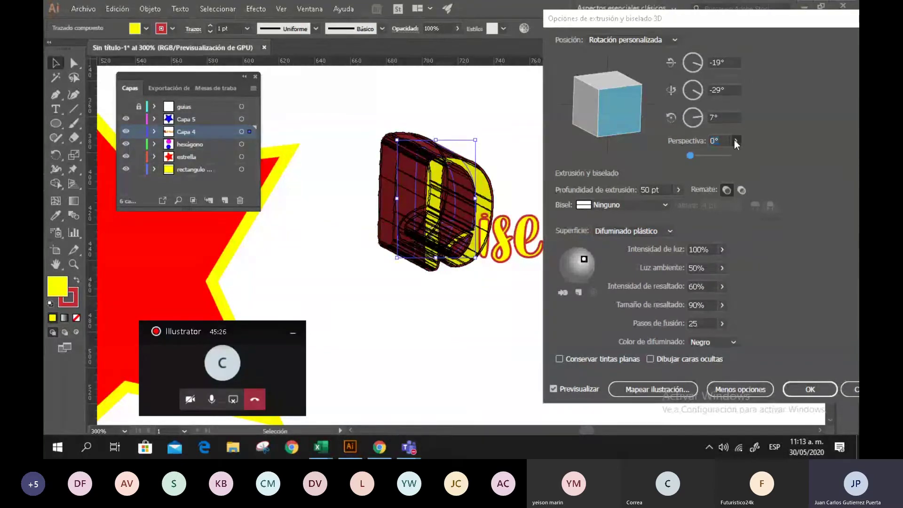
{"action": "left_click", "coordinate": [716, 155]}
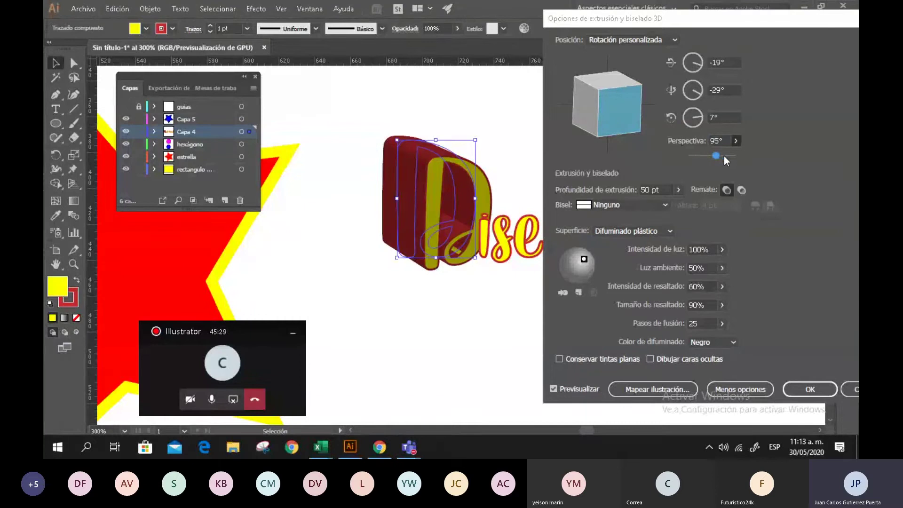
{"action": "left_click", "coordinate": [722, 155]}
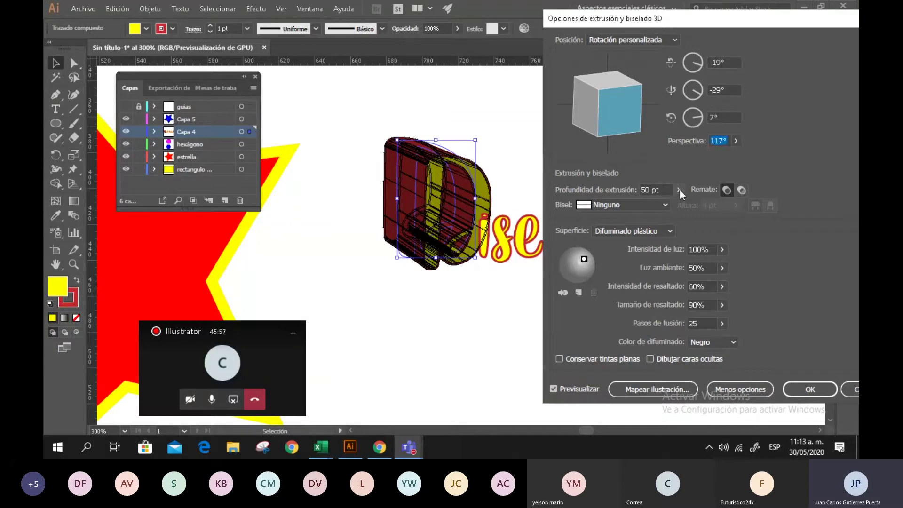
Step: Try extrusion depths of about 217 pt and 28 pt on the "D", and set the depth to 15 pt
{"action": "left_click", "coordinate": [679, 190]}
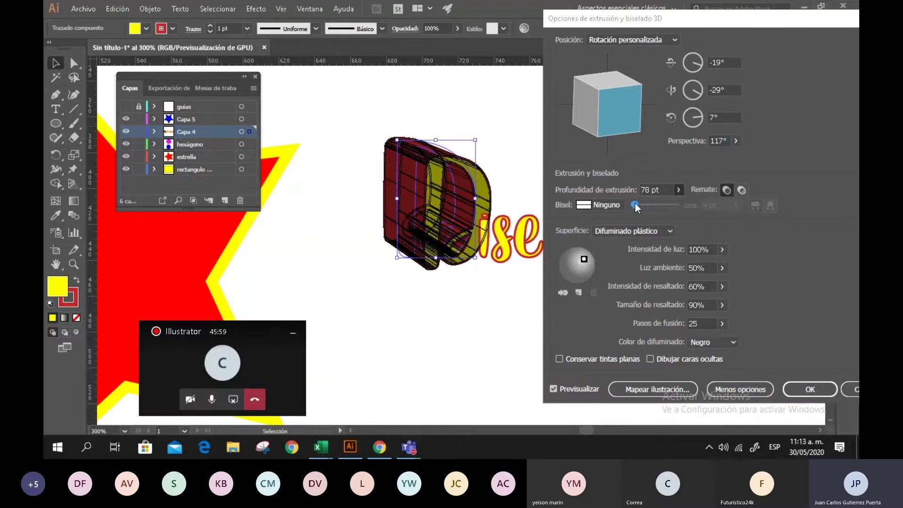
{"action": "left_click_drag", "start_coordinate": [635, 205], "coordinate": [638, 205]}
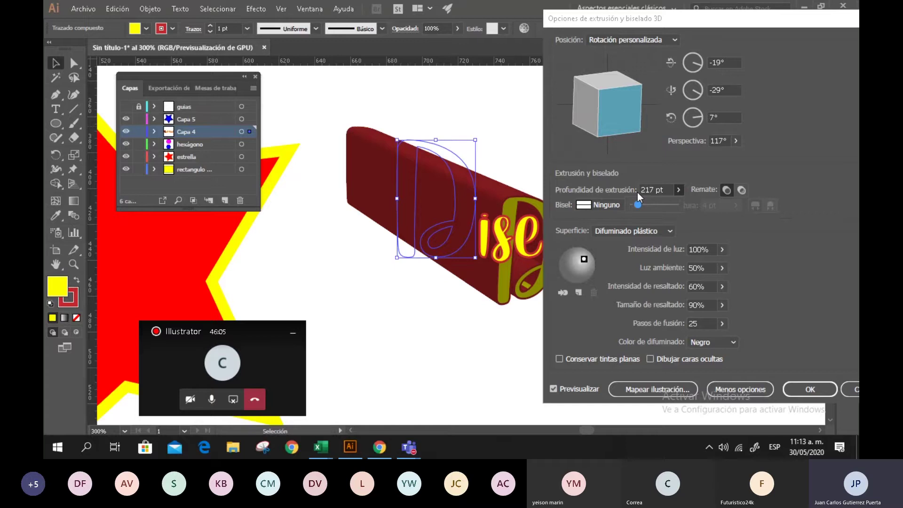
{"action": "left_click_drag", "start_coordinate": [636, 205], "coordinate": [632, 205]}
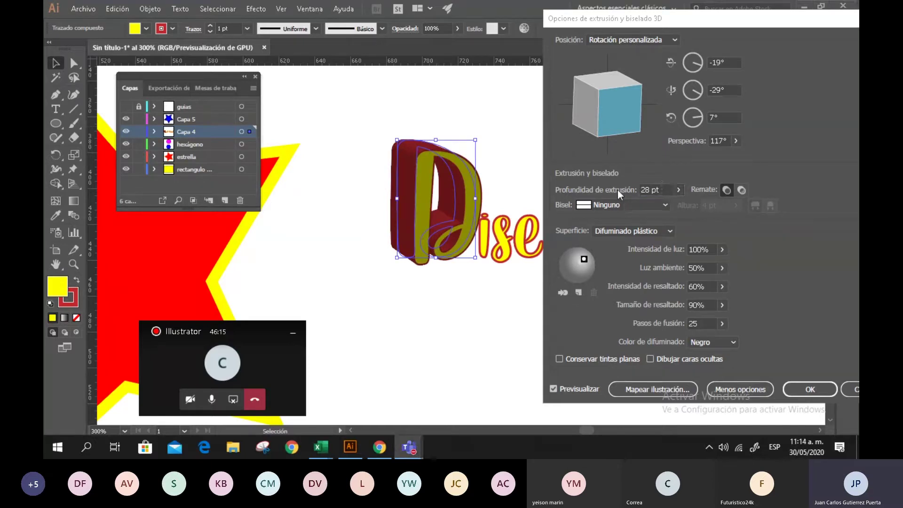
{"action": "left_click", "coordinate": [650, 188]}
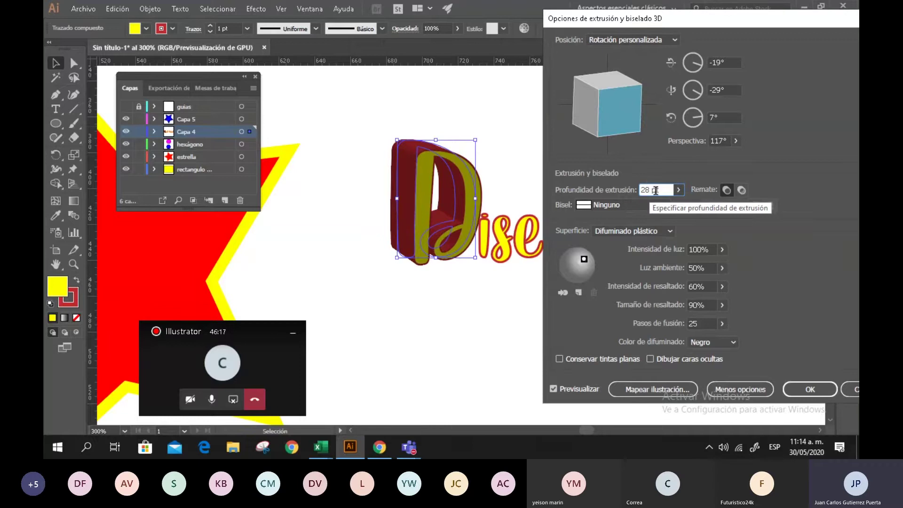
{"action": "key", "text": "BackSpace"}
{"action": "key", "text": "BackSpace"}
{"action": "type", "text": "15"}
Step: Look through the bevel shapes and compare the hollow and solid caps on the "D", ending with the solid cap
{"action": "left_click", "coordinate": [636, 205]}
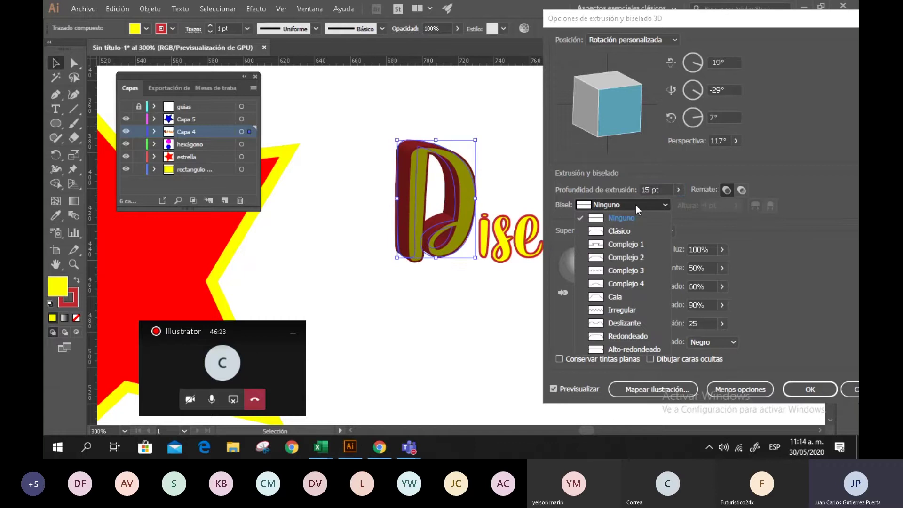
{"action": "left_click", "coordinate": [687, 205]}
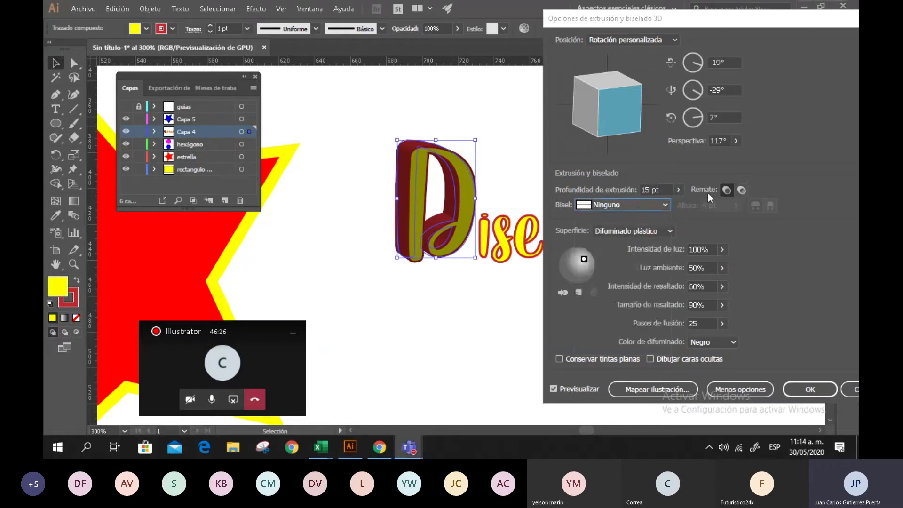
{"action": "left_click", "coordinate": [740, 190]}
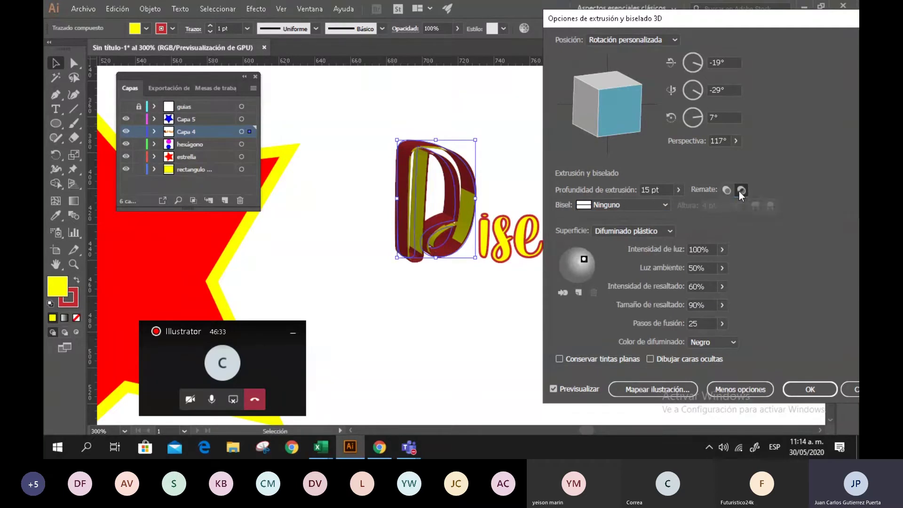
{"action": "left_click", "coordinate": [725, 190]}
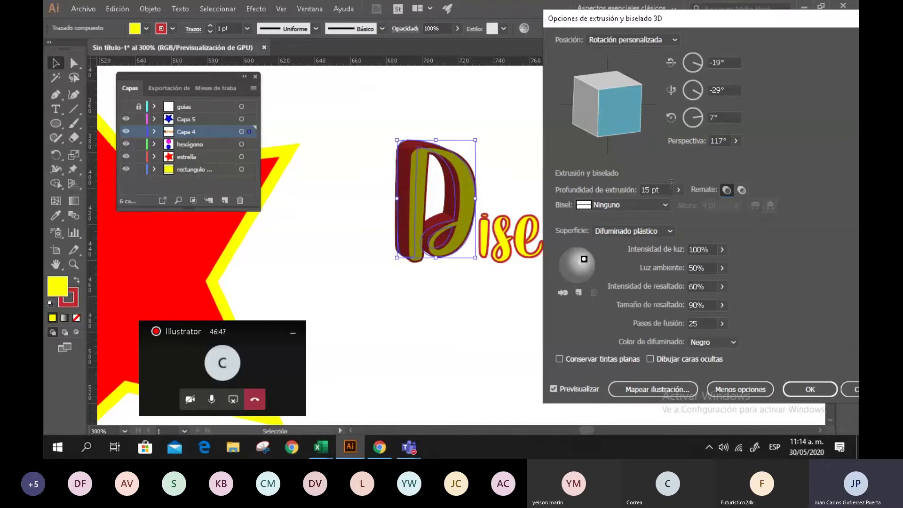
{"action": "left_click", "coordinate": [741, 190]}
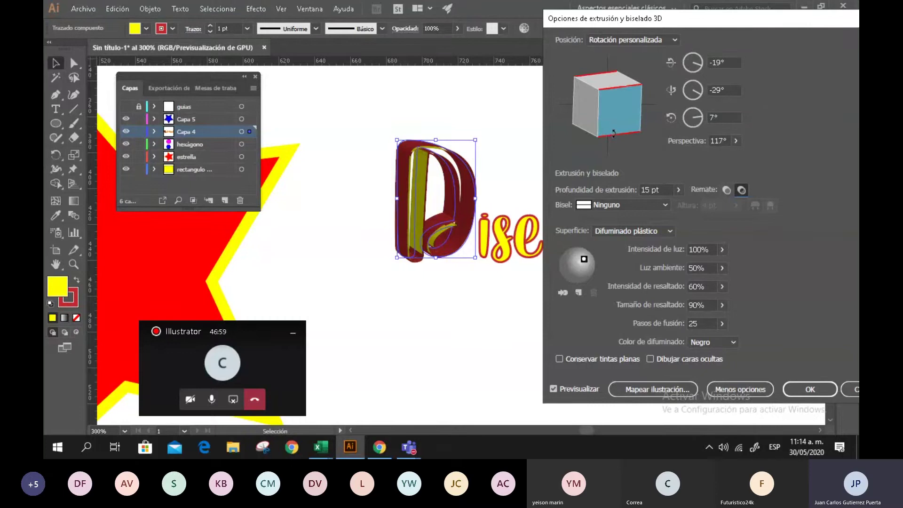
{"action": "left_click", "coordinate": [728, 190]}
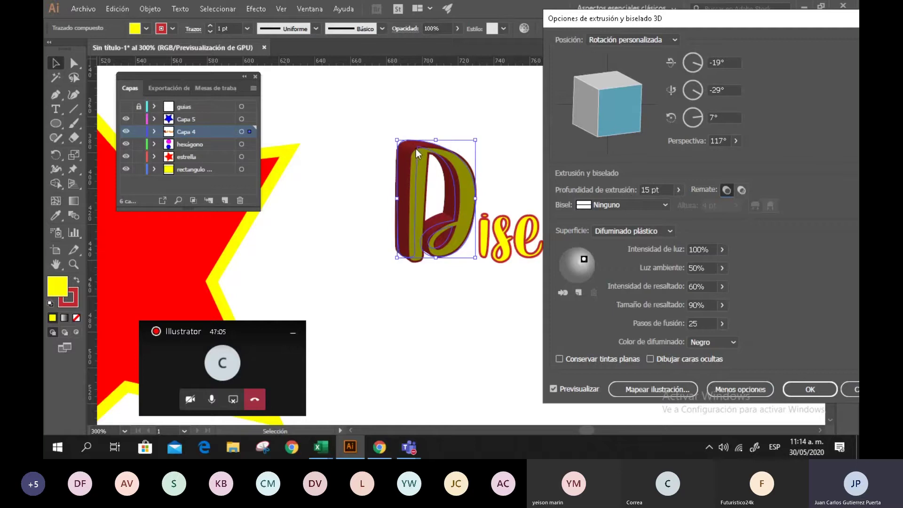
Step: Try the Clásico bevel on the "D", set the bevel back to Ninguno, and apply the 3D effect
{"action": "left_click", "coordinate": [665, 204]}
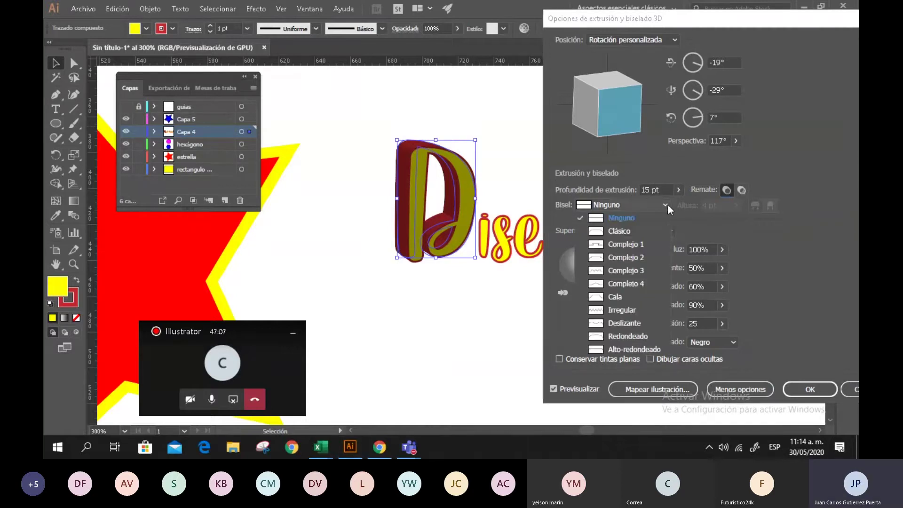
{"action": "left_click", "coordinate": [631, 231]}
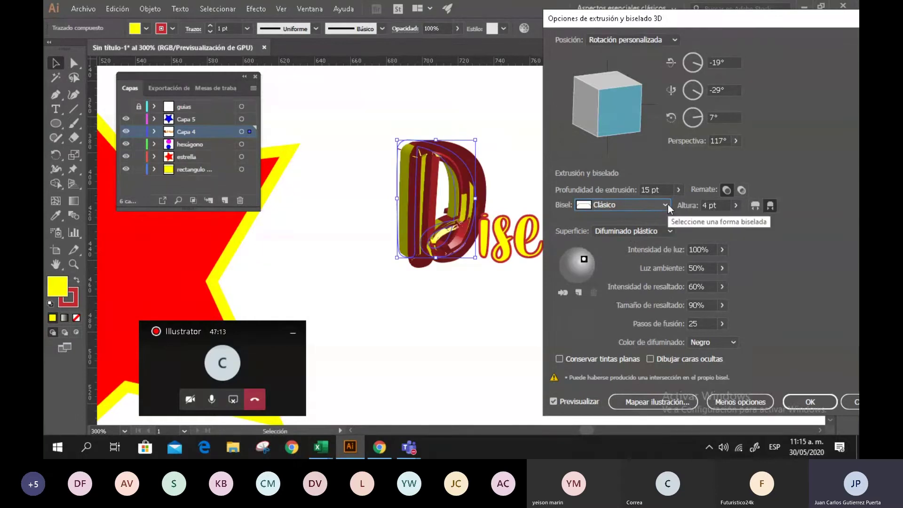
{"action": "left_click", "coordinate": [668, 204]}
{"action": "left_click", "coordinate": [626, 216]}
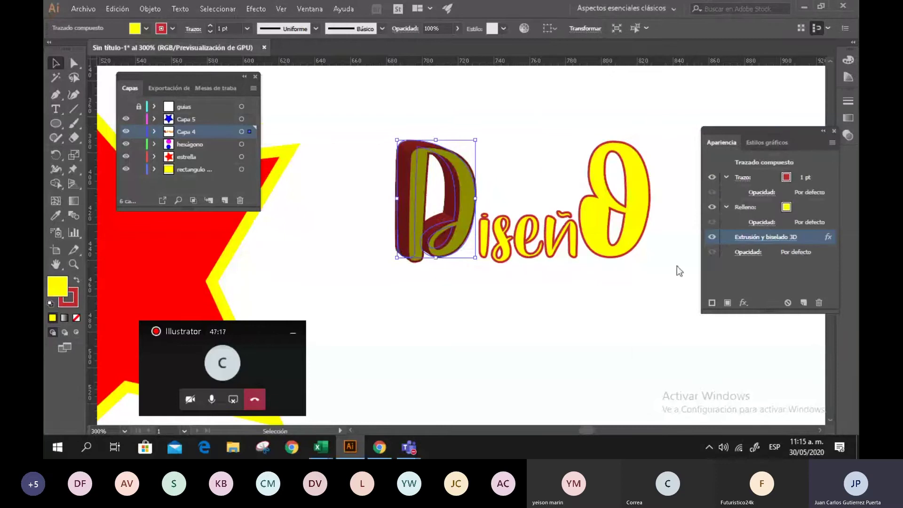
{"action": "left_click", "coordinate": [677, 267]}
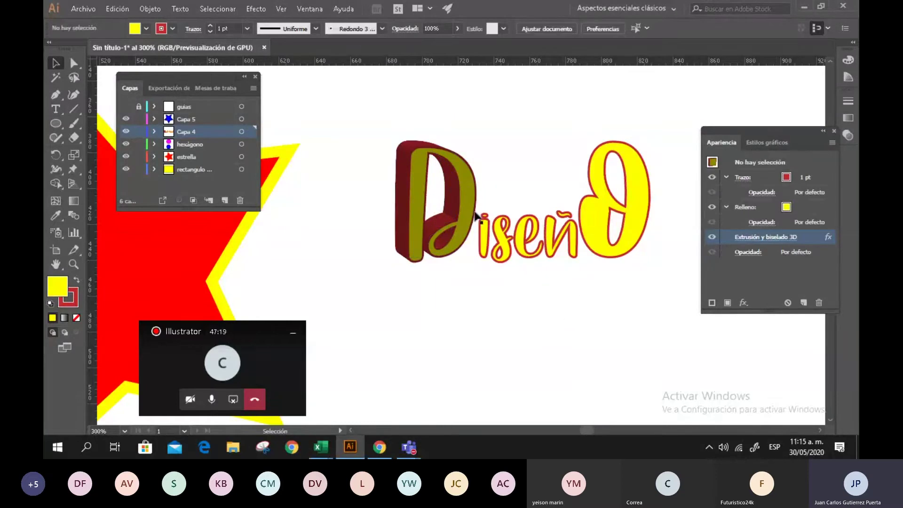
Step: Remove the red stroke from the extruded letter "D" and deselect it
{"action": "left_click", "coordinate": [465, 202]}
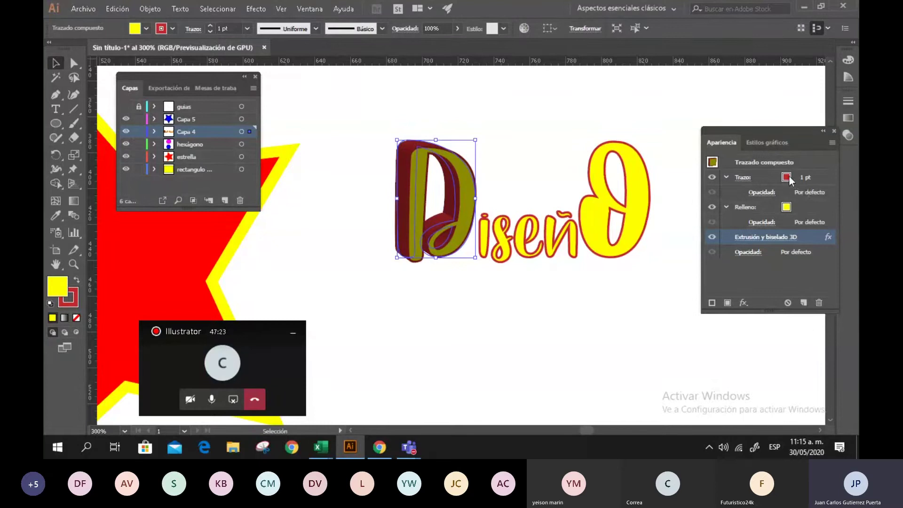
{"action": "left_click", "coordinate": [174, 28]}
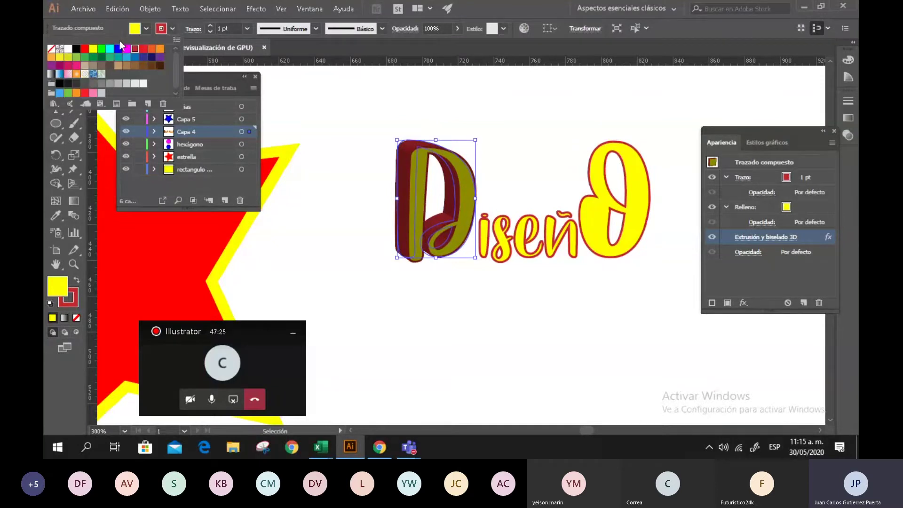
{"action": "left_click", "coordinate": [51, 49]}
{"action": "left_click", "coordinate": [531, 143]}
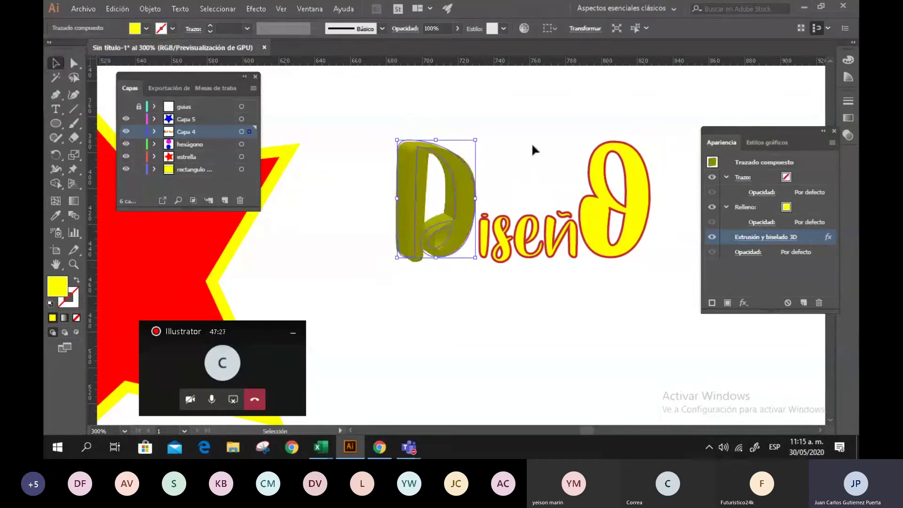
{"action": "left_click", "coordinate": [517, 172]}
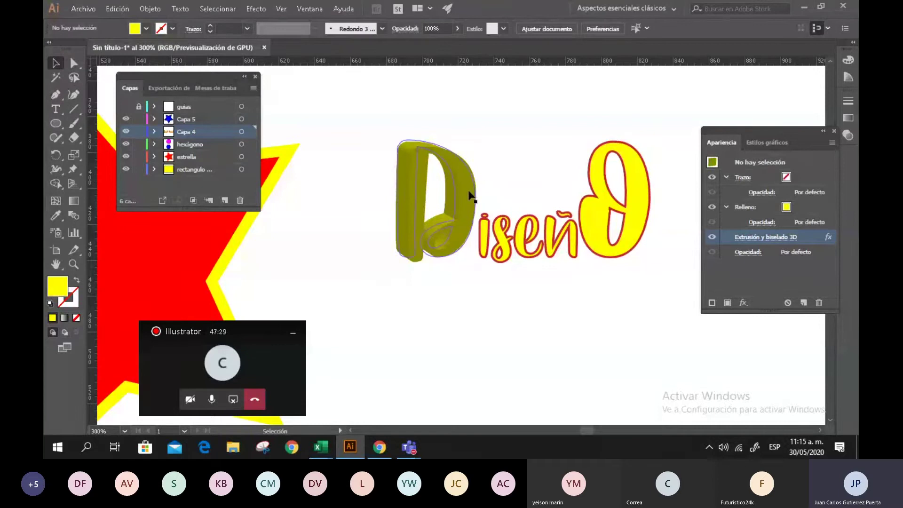
Step: Start a 3D extrude and bevel effect on the final "O" of "Diseño" with the preview on
{"action": "left_click", "coordinate": [631, 159]}
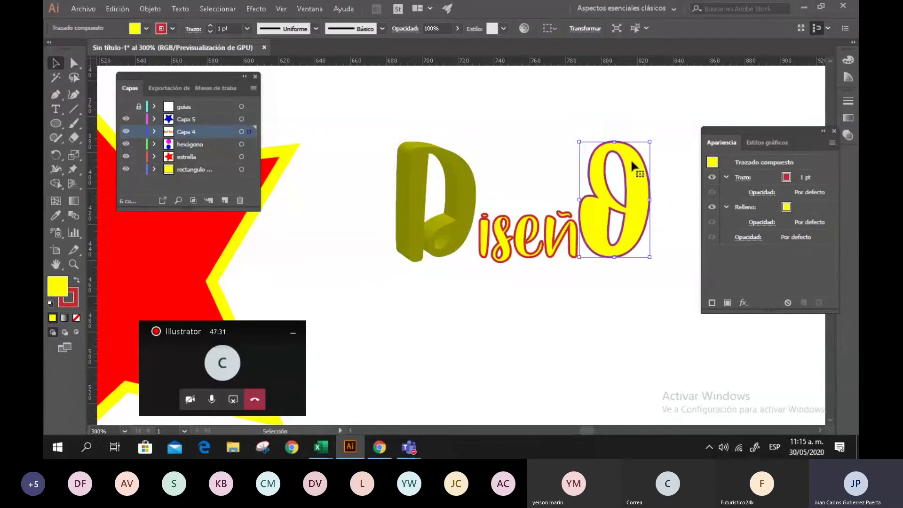
{"action": "left_click", "coordinate": [256, 9]}
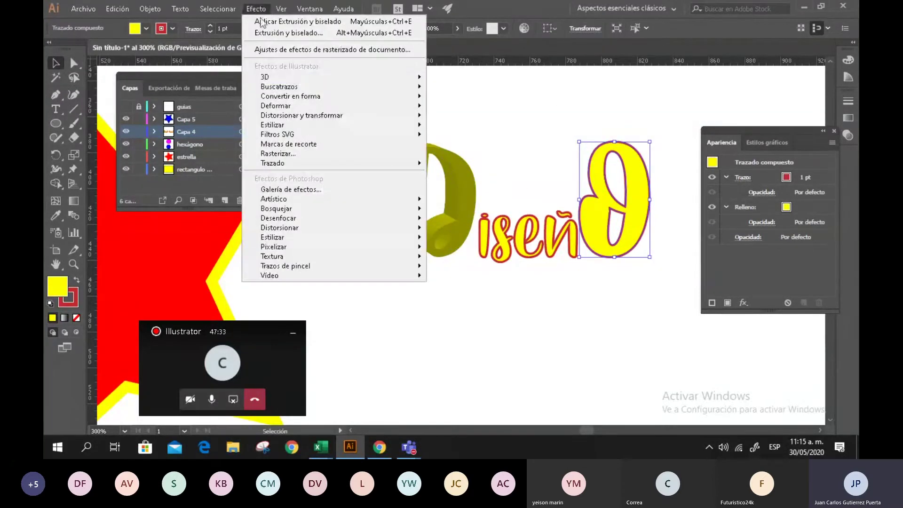
{"action": "mouse_move", "coordinate": [369, 79]}
{"action": "left_click", "coordinate": [447, 79]}
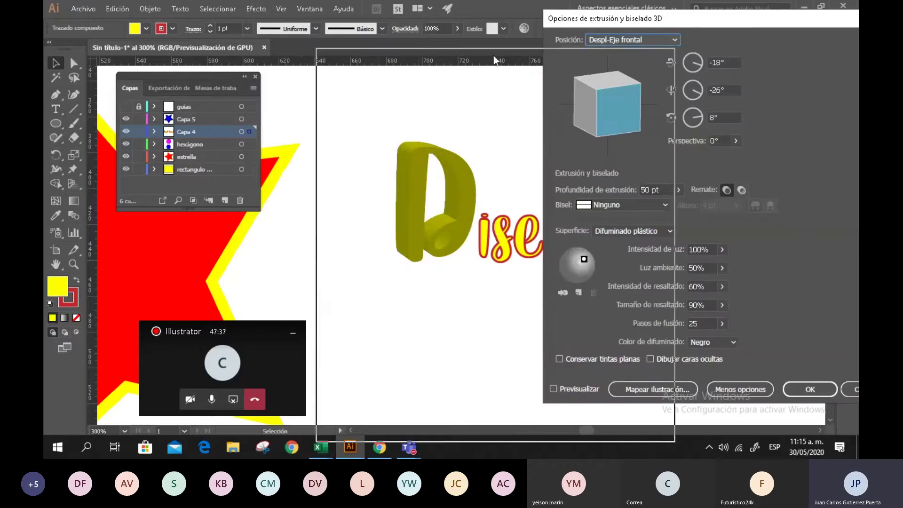
{"action": "left_click_drag", "start_coordinate": [721, 20], "coordinate": [330, 29]}
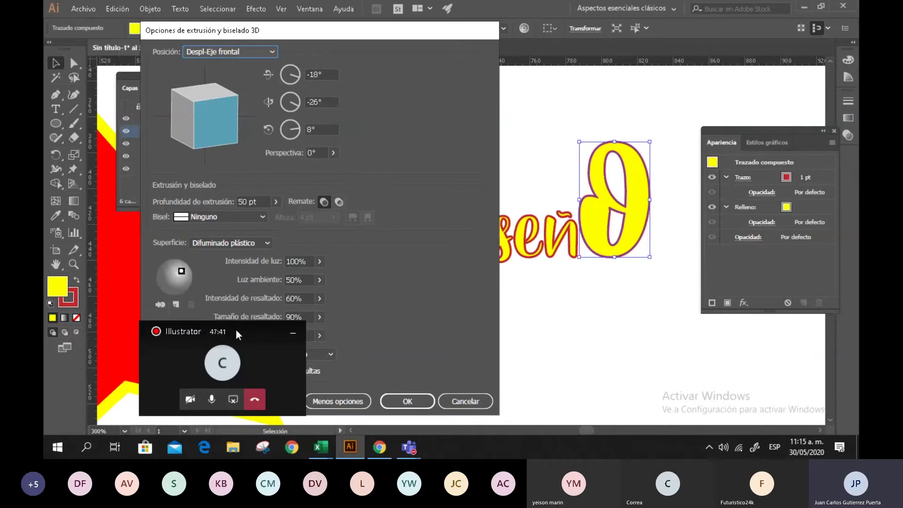
{"action": "left_click_drag", "start_coordinate": [236, 329], "coordinate": [667, 349]}
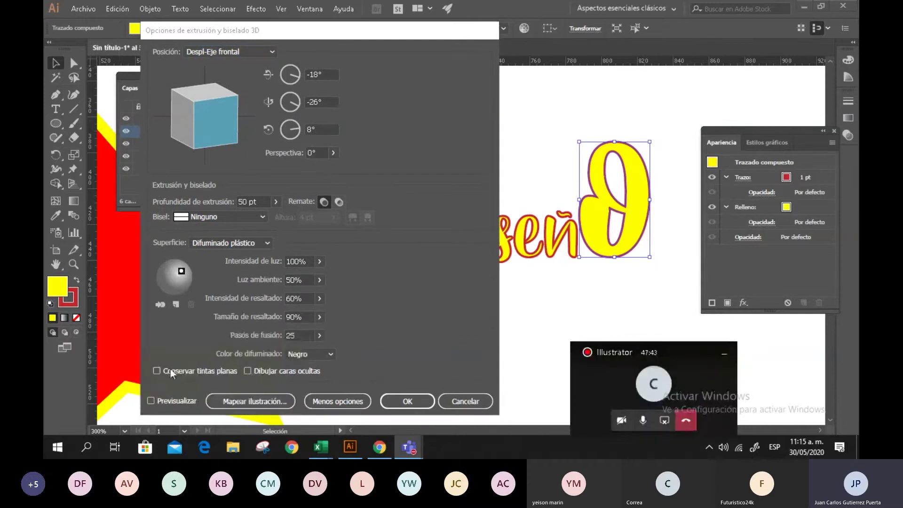
{"action": "left_click", "coordinate": [153, 402]}
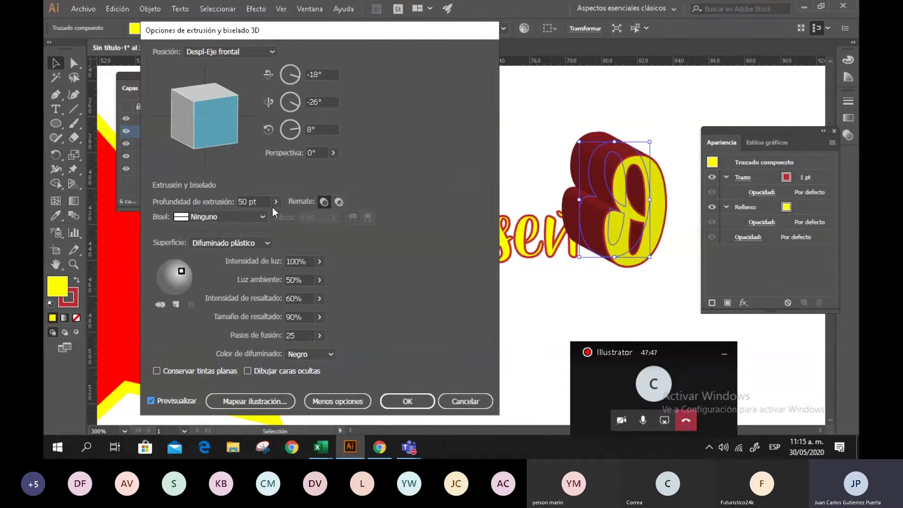
Step: Apply the extrusion to the "O" with a depth of 20 pt and no bevel, and remove the letter's red stroke
{"action": "double_click", "coordinate": [248, 202]}
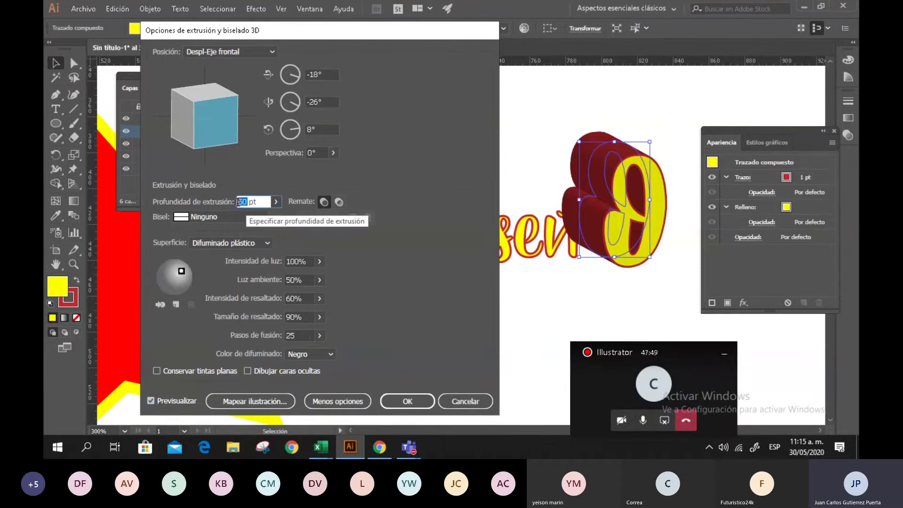
{"action": "type", "text": "2"}
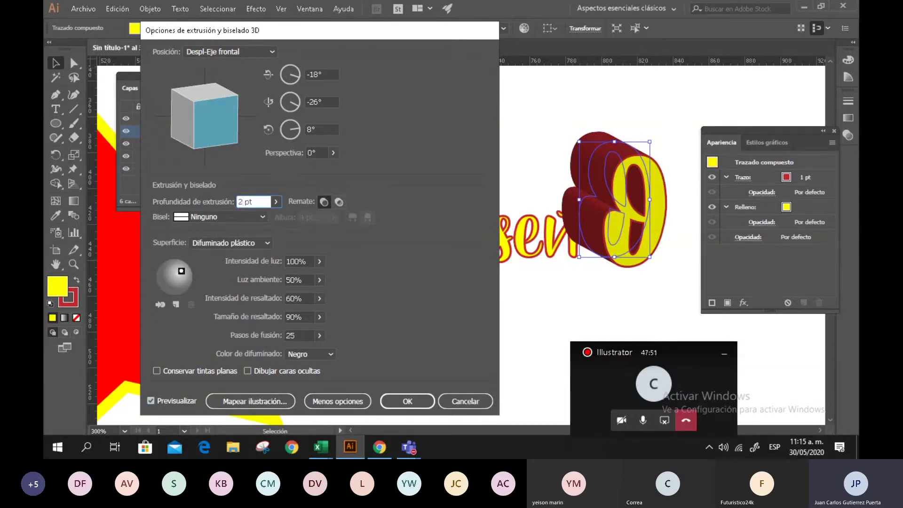
{"action": "type", "text": "0"}
{"action": "left_click", "coordinate": [233, 216]}
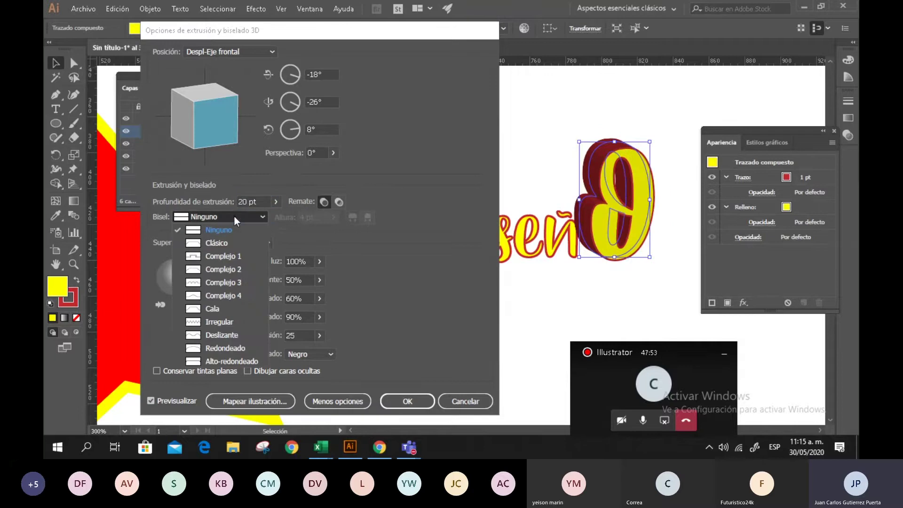
{"action": "left_click", "coordinate": [422, 401]}
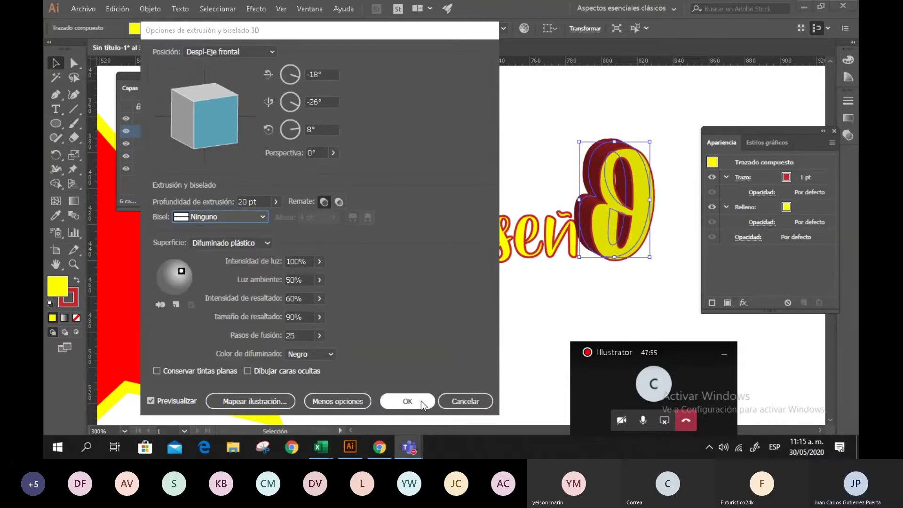
{"action": "left_click", "coordinate": [417, 399]}
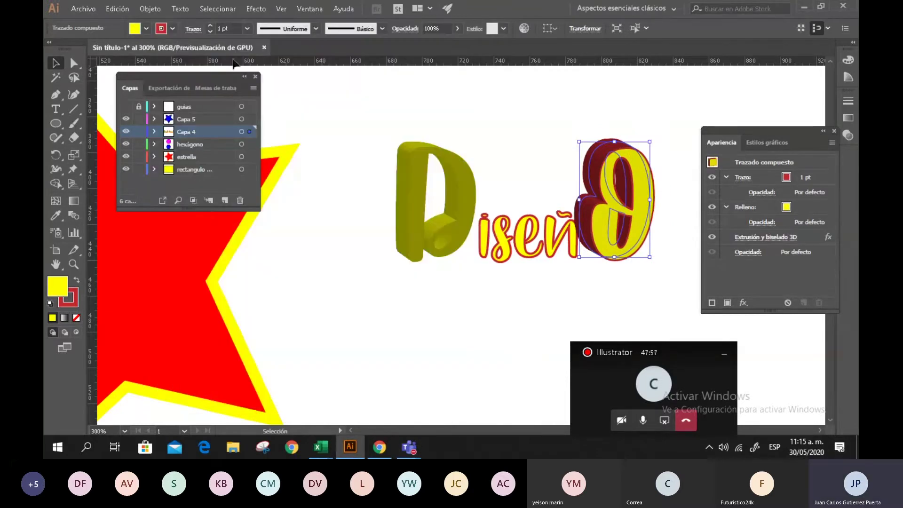
{"action": "left_click", "coordinate": [174, 30]}
{"action": "left_click", "coordinate": [51, 48]}
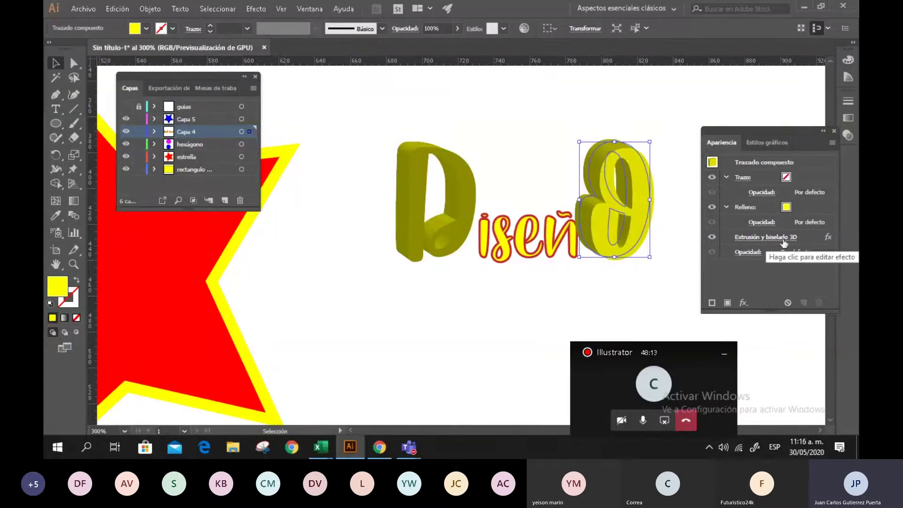
Step: Edit the "O" extrusion with the preview on, trying the Clásico, Complejo 1, Complejo 2 and Complejo 4 bevels, and set the bevel to Redondeado
{"action": "left_click", "coordinate": [783, 242]}
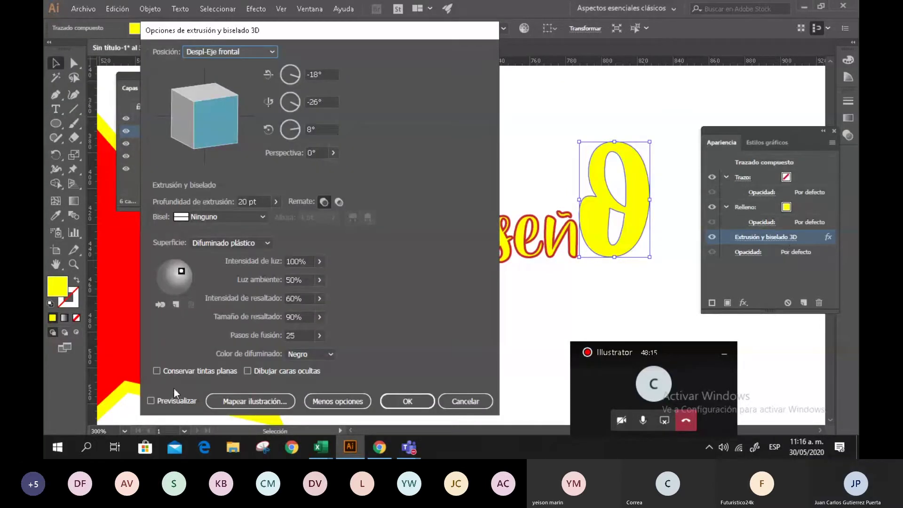
{"action": "left_click", "coordinate": [151, 401]}
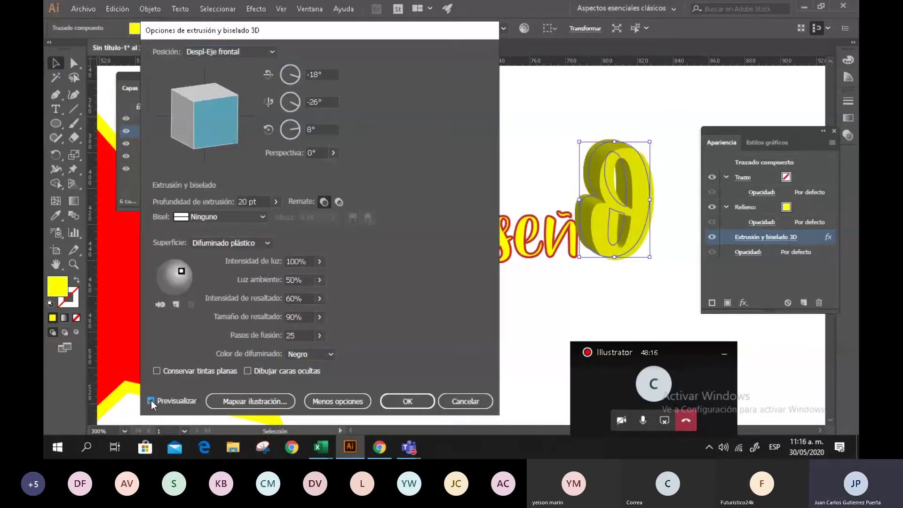
{"action": "left_click", "coordinate": [263, 217]}
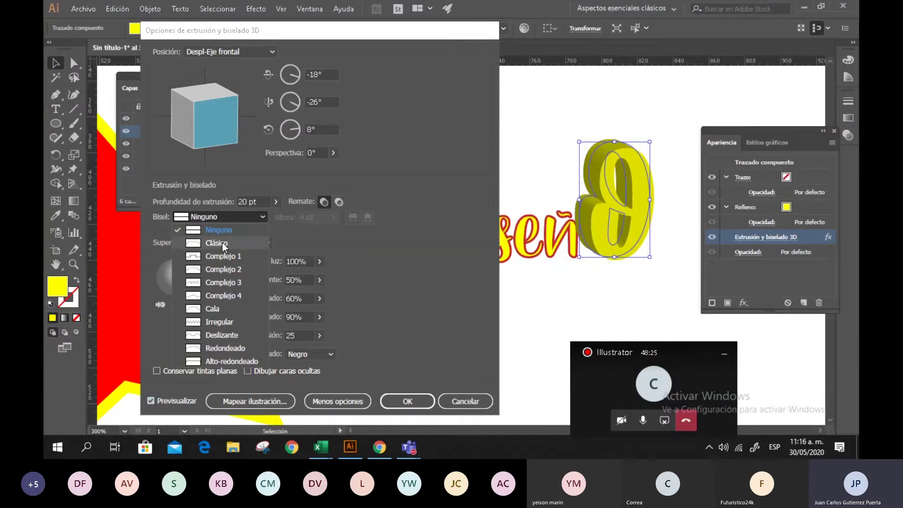
{"action": "left_click", "coordinate": [245, 246]}
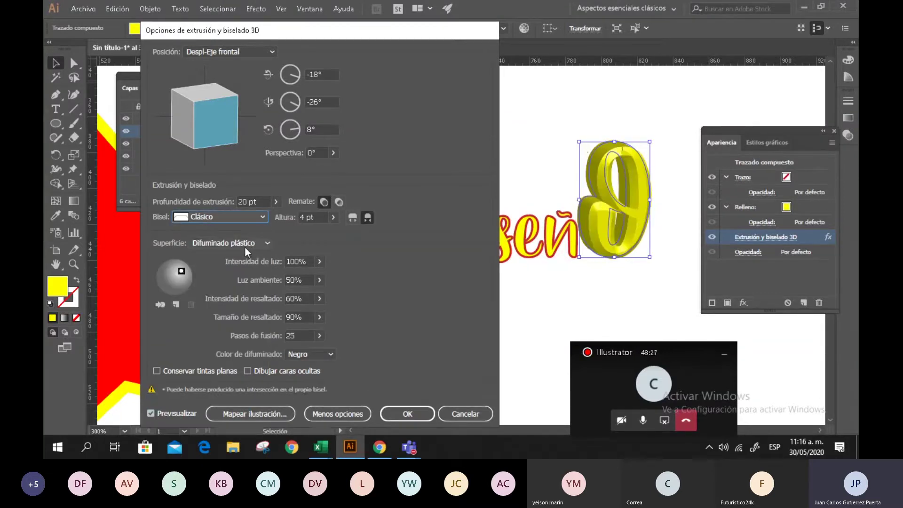
{"action": "left_click", "coordinate": [259, 219]}
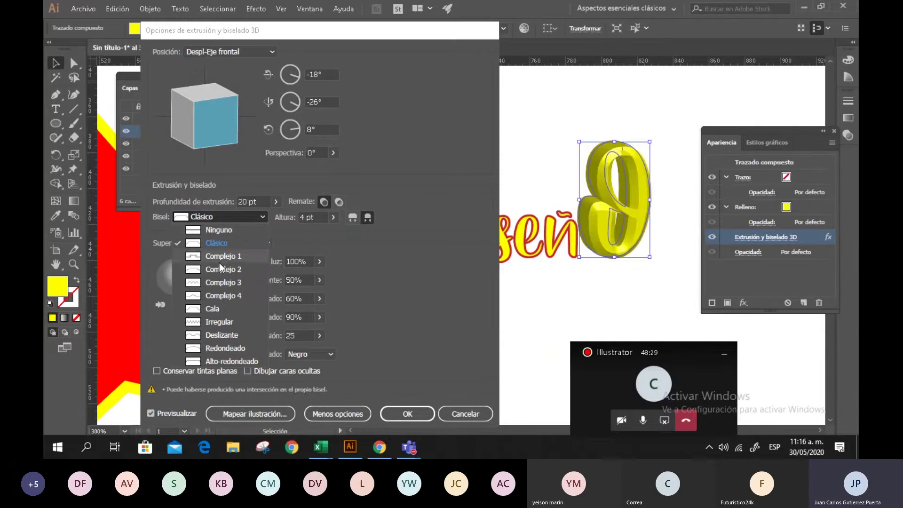
{"action": "left_click", "coordinate": [219, 262]}
{"action": "left_click", "coordinate": [263, 217]}
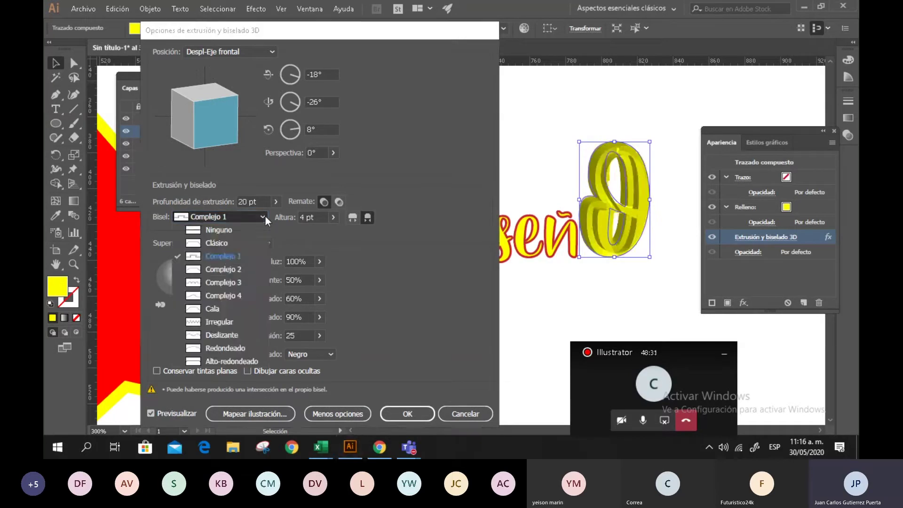
{"action": "left_click", "coordinate": [229, 270]}
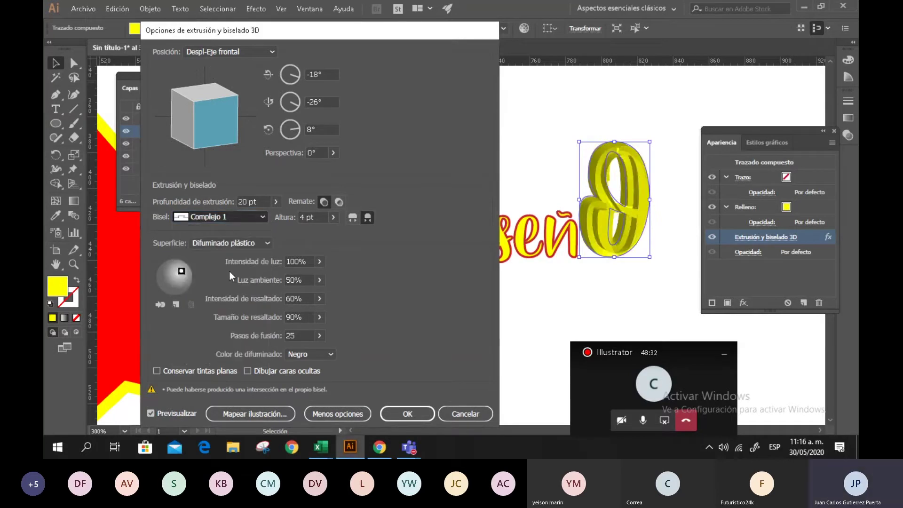
{"action": "left_click", "coordinate": [270, 213]}
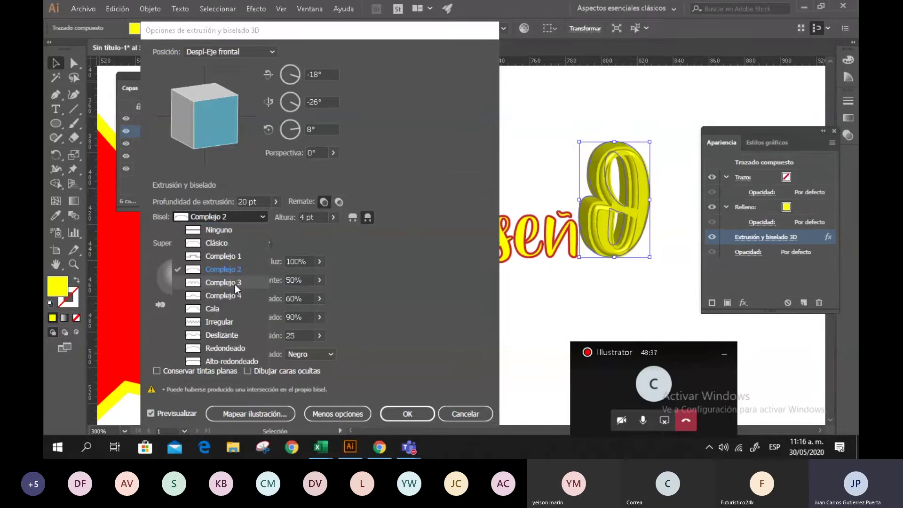
{"action": "left_click", "coordinate": [225, 298]}
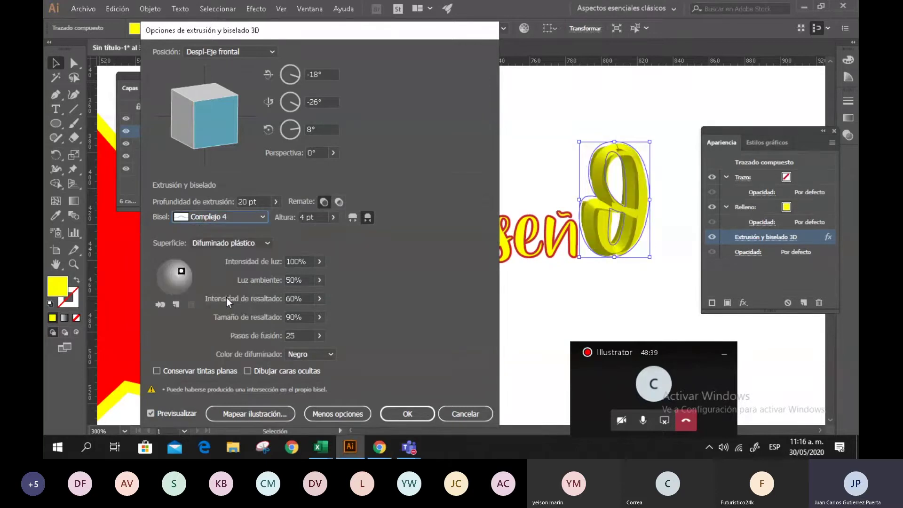
{"action": "left_click", "coordinate": [265, 218]}
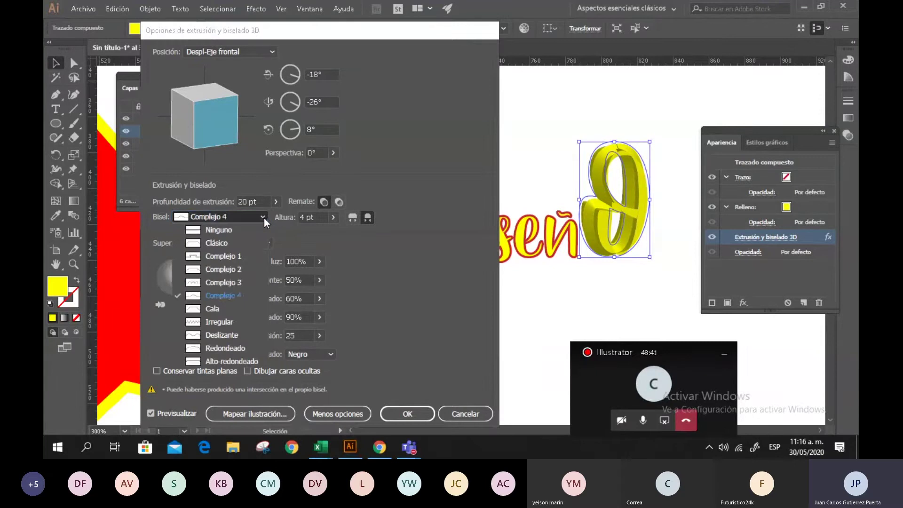
{"action": "left_click", "coordinate": [225, 309]}
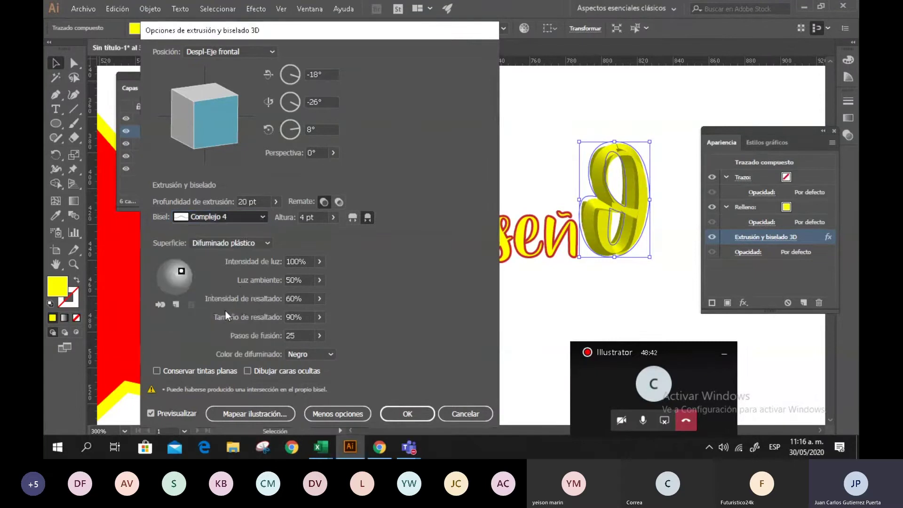
{"action": "left_click", "coordinate": [266, 215]}
{"action": "left_click", "coordinate": [228, 349]}
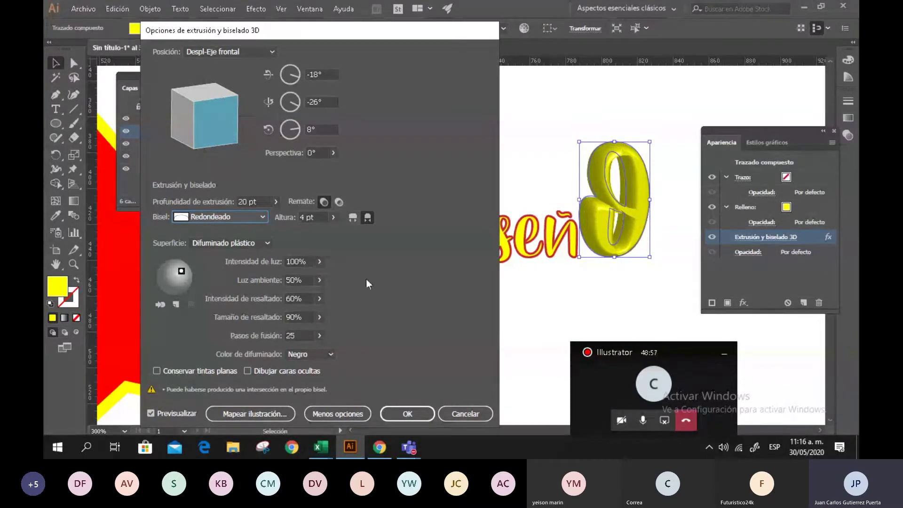
Step: Compare the outward and inward extent of the rounded bevel on the "O", ending with the inward extent
{"action": "left_click", "coordinate": [338, 415]}
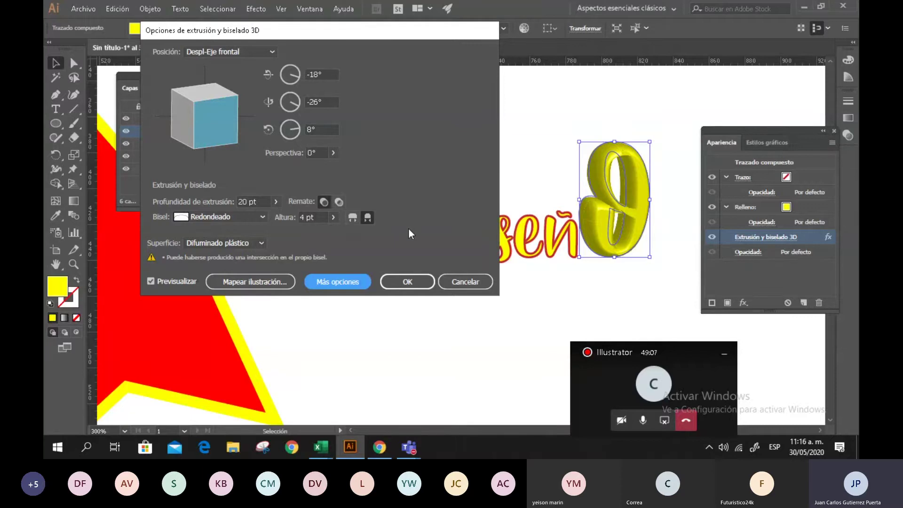
{"action": "left_click", "coordinate": [330, 286]}
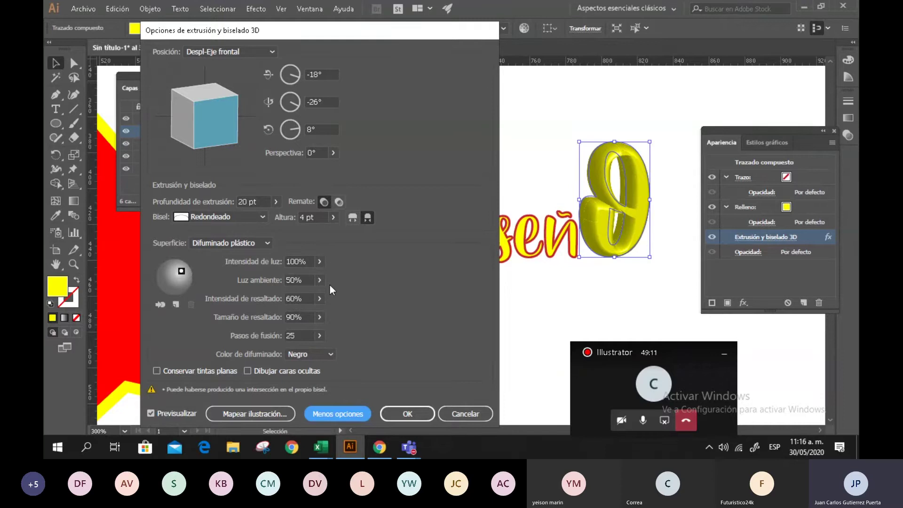
{"action": "left_click", "coordinate": [353, 217]}
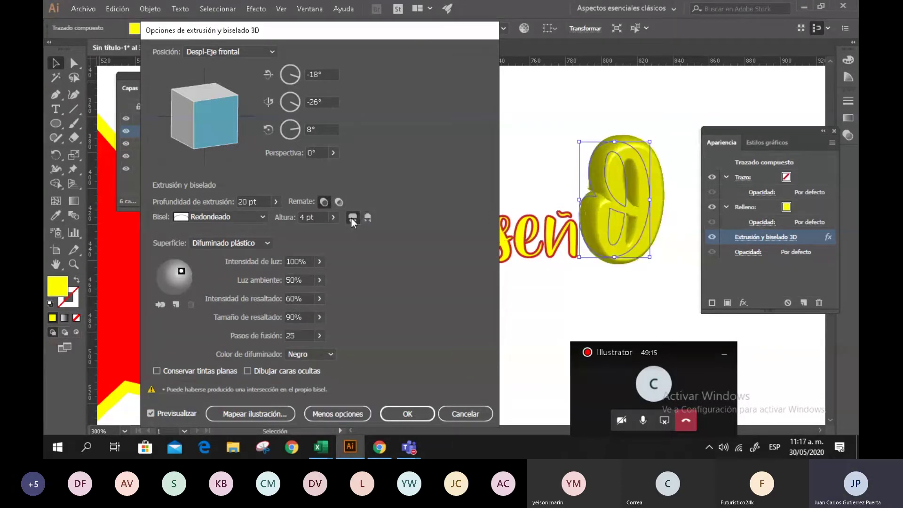
{"action": "left_click", "coordinate": [368, 218]}
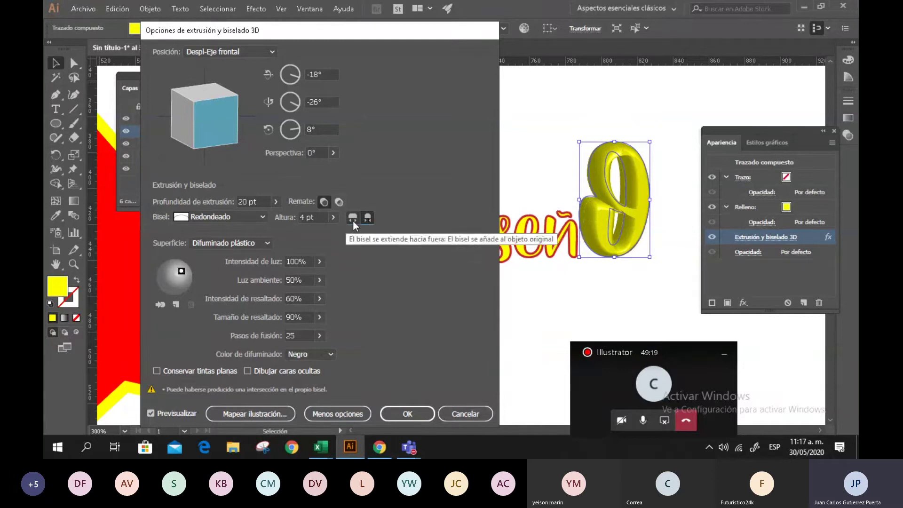
{"action": "left_click", "coordinate": [353, 221]}
{"action": "left_click", "coordinate": [366, 219]}
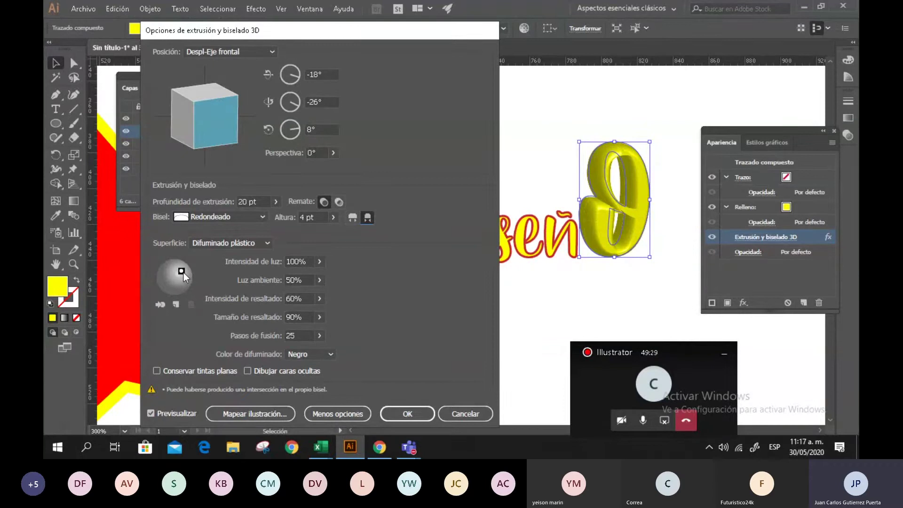
Step: Move the light to the lower left of the shading sphere and compare the Malla metálica and Sin difuminado surfaces, ending with Difuminado plástico
{"action": "left_click_drag", "start_coordinate": [182, 274], "coordinate": [167, 283]}
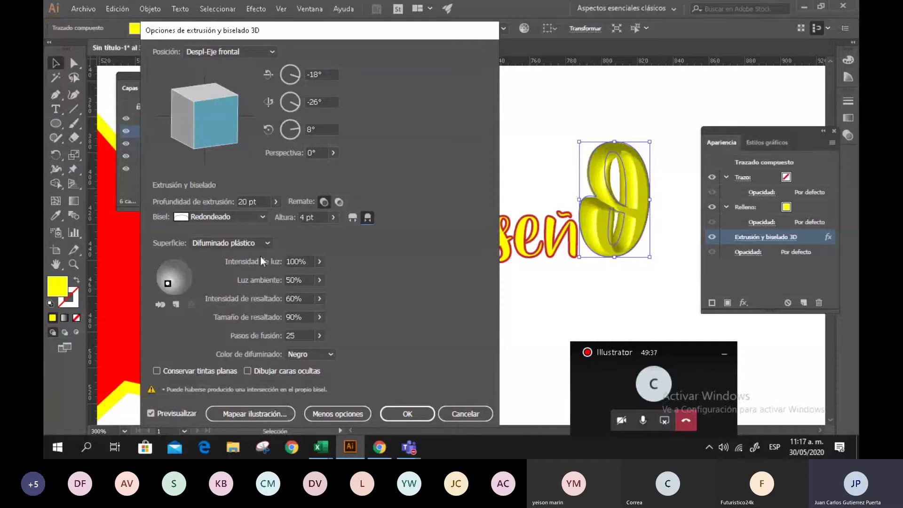
{"action": "left_click", "coordinate": [267, 243]}
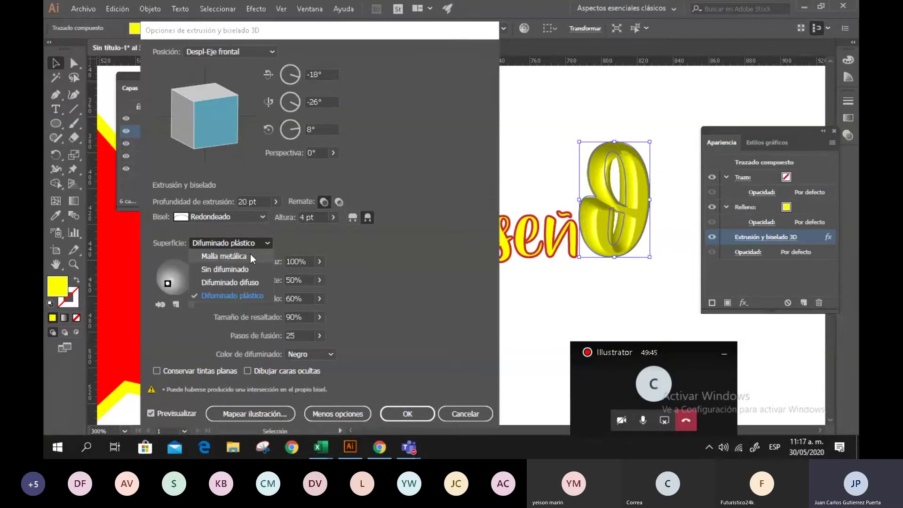
{"action": "left_click", "coordinate": [251, 255]}
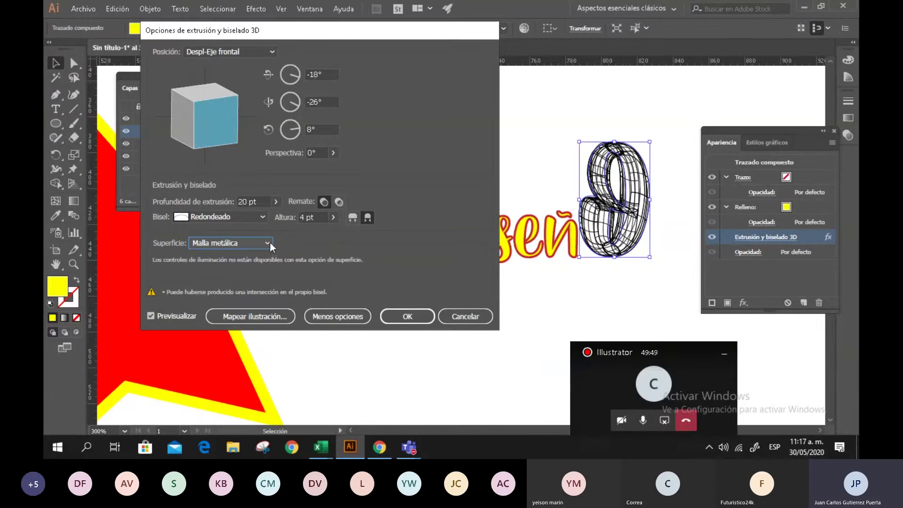
{"action": "left_click", "coordinate": [270, 242]}
{"action": "left_click", "coordinate": [249, 267]}
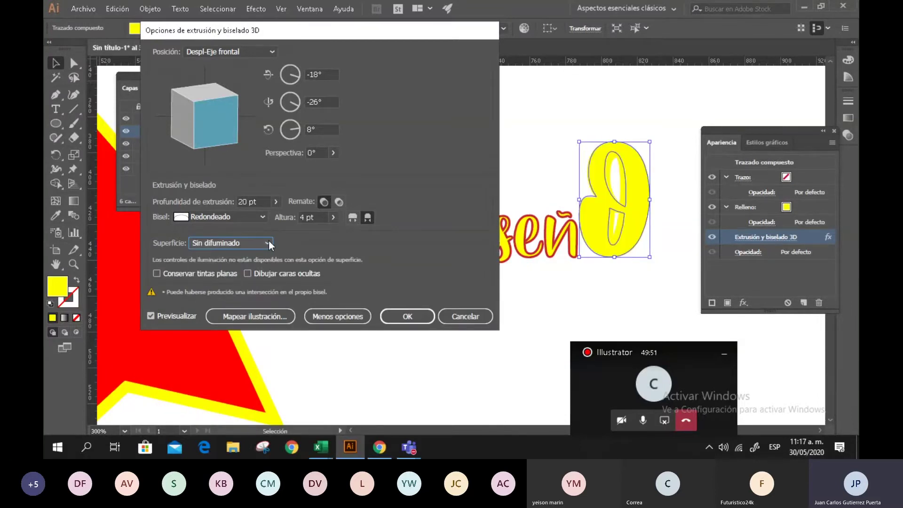
{"action": "left_click", "coordinate": [267, 243]}
{"action": "left_click", "coordinate": [256, 280]}
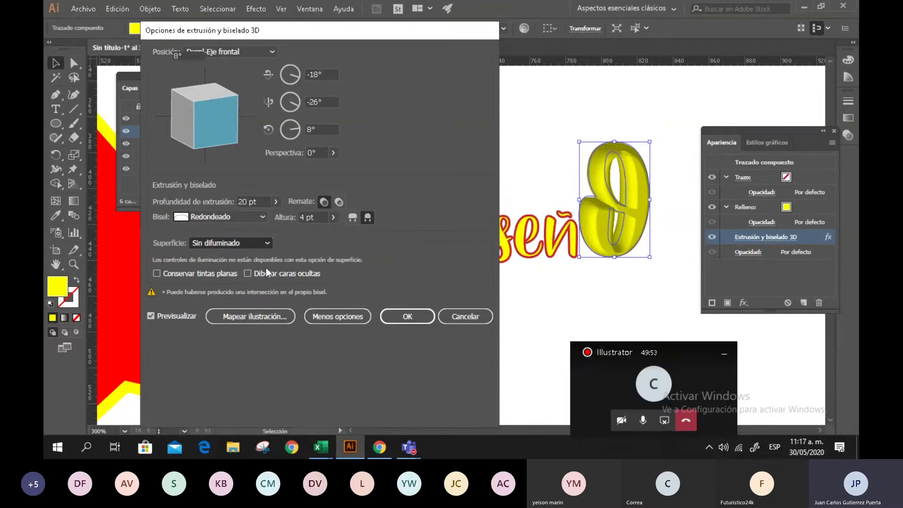
{"action": "left_click", "coordinate": [270, 242]}
{"action": "left_click", "coordinate": [229, 286]}
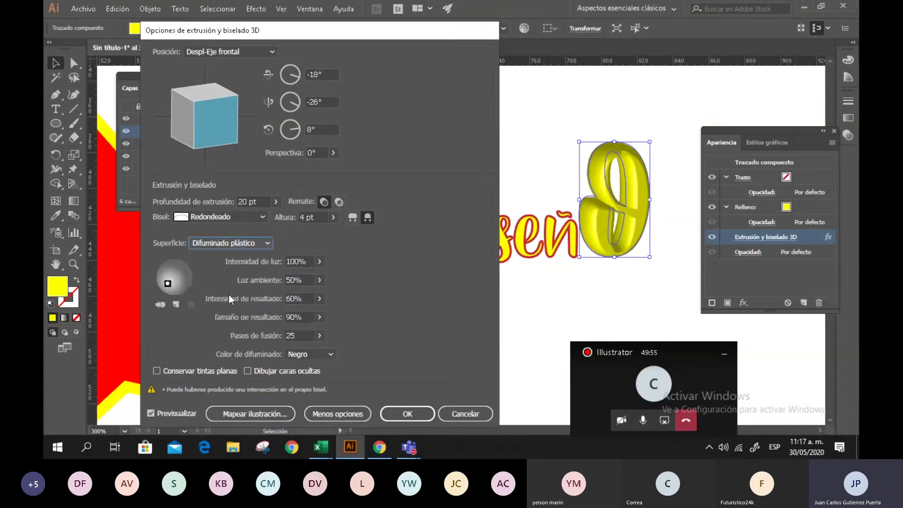
Step: Set the ambient light of the "O" extrusion to 69%
{"action": "left_click", "coordinate": [320, 280]}
{"action": "mouse_move", "coordinate": [297, 296]}
{"action": "left_mouse_down"}
{"action": "mouse_move", "coordinate": [318, 298]}
{"action": "mouse_move", "coordinate": [288, 300]}
{"action": "mouse_move", "coordinate": [304, 298]}
{"action": "left_mouse_up"}
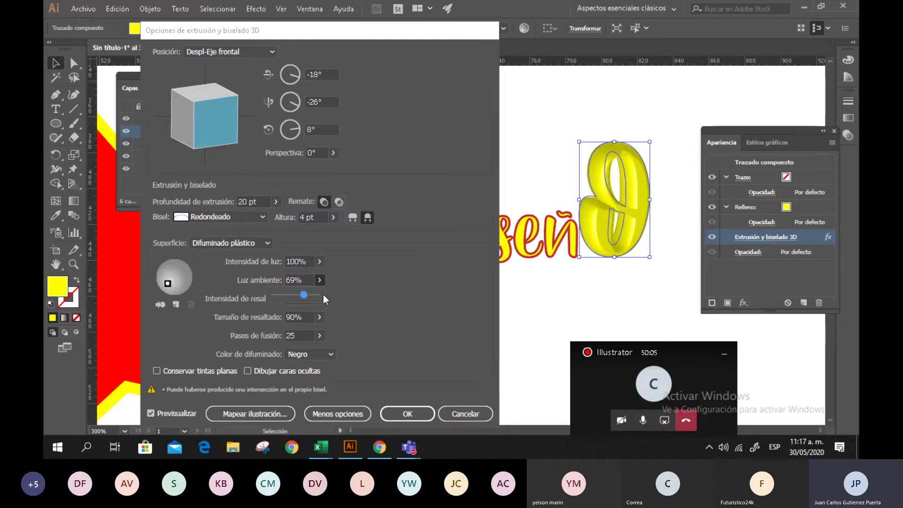
{"action": "left_click", "coordinate": [320, 281]}
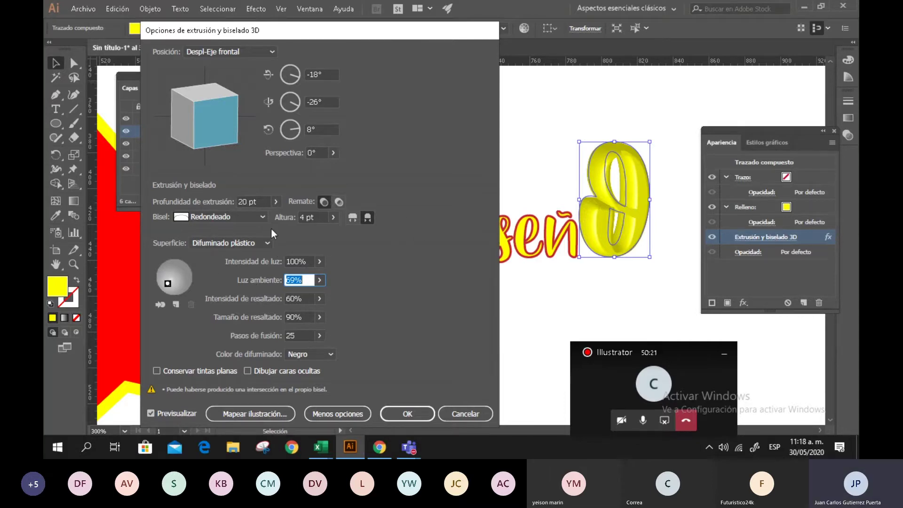
Step: Set the bevel of the "O" to Ninguno, move the light to the right side of the shading sphere and apply the extrusion
{"action": "left_click", "coordinate": [265, 216]}
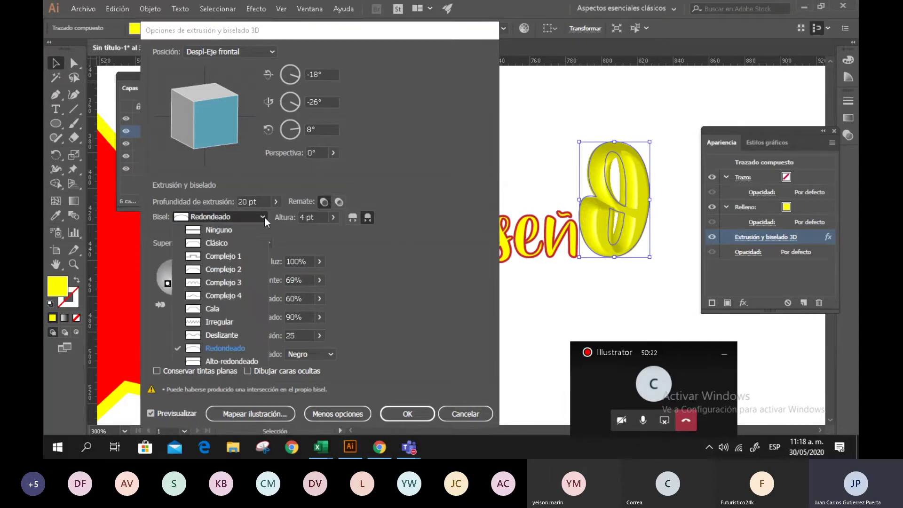
{"action": "left_click", "coordinate": [245, 229]}
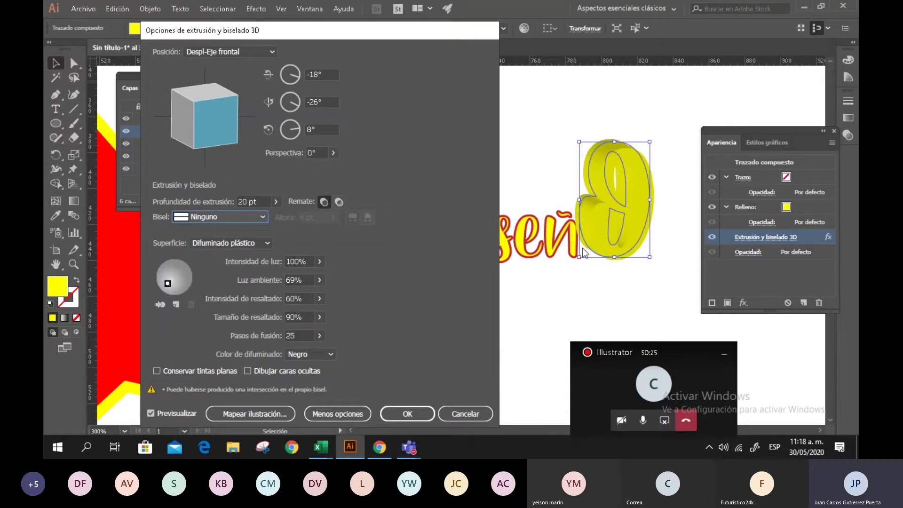
{"action": "left_click_drag", "start_coordinate": [173, 285], "coordinate": [180, 276]}
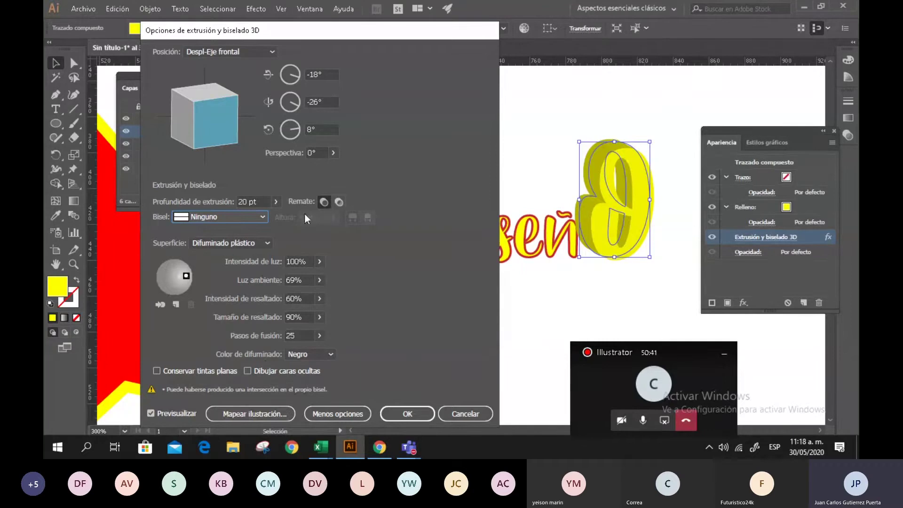
{"action": "left_click", "coordinate": [409, 412]}
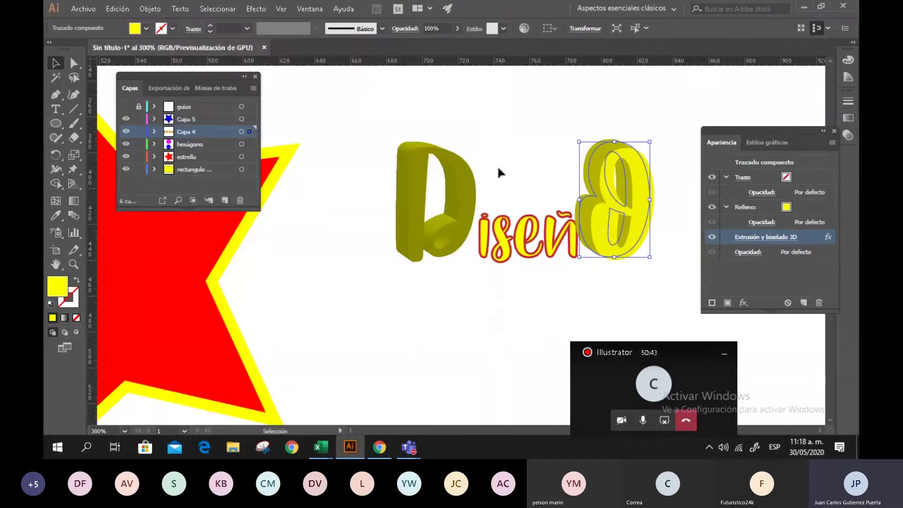
{"action": "left_click", "coordinate": [495, 145]}
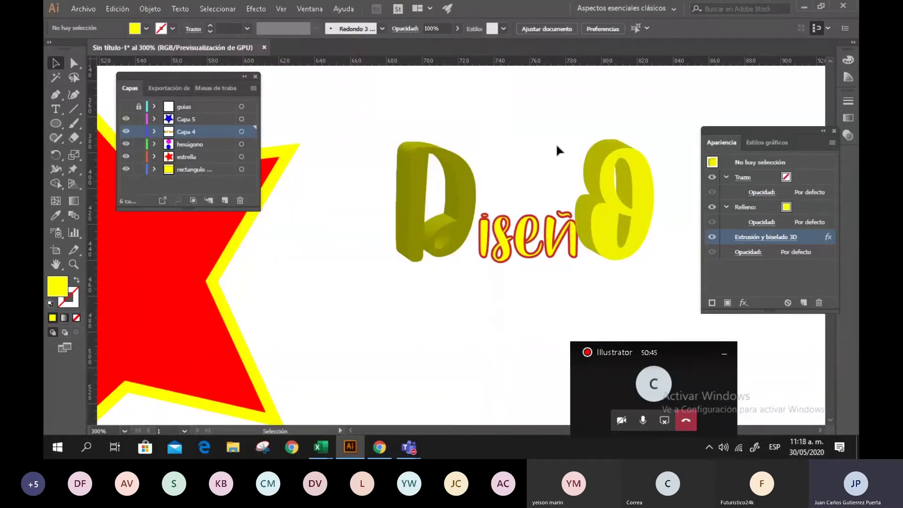
Step: Start a 3D extrude and bevel effect on the yellow rounded rectangle with the preview on
{"action": "scroll", "coordinate": [557, 150], "scroll_direction": "down", "scroll_amount": 3}
{"action": "left_click_drag", "start_coordinate": [631, 121], "coordinate": [540, 189]}
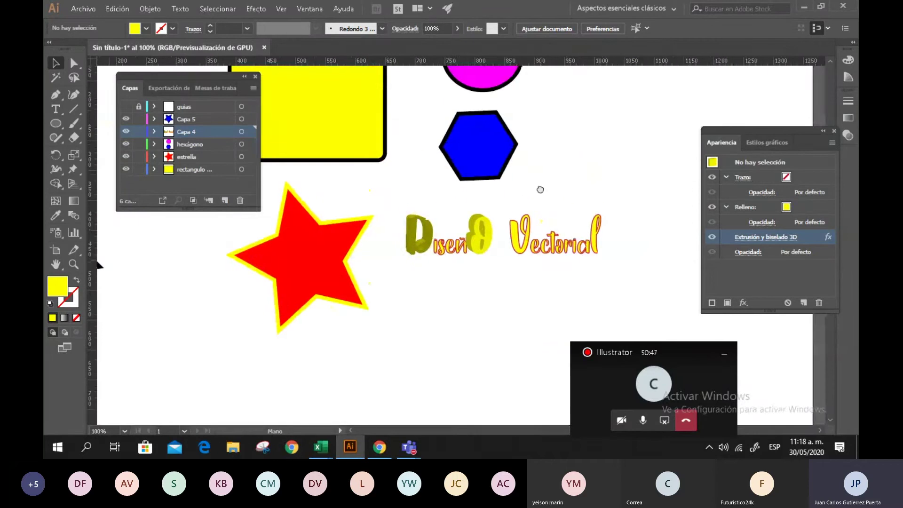
{"action": "left_click_drag", "start_coordinate": [587, 133], "coordinate": [603, 272]}
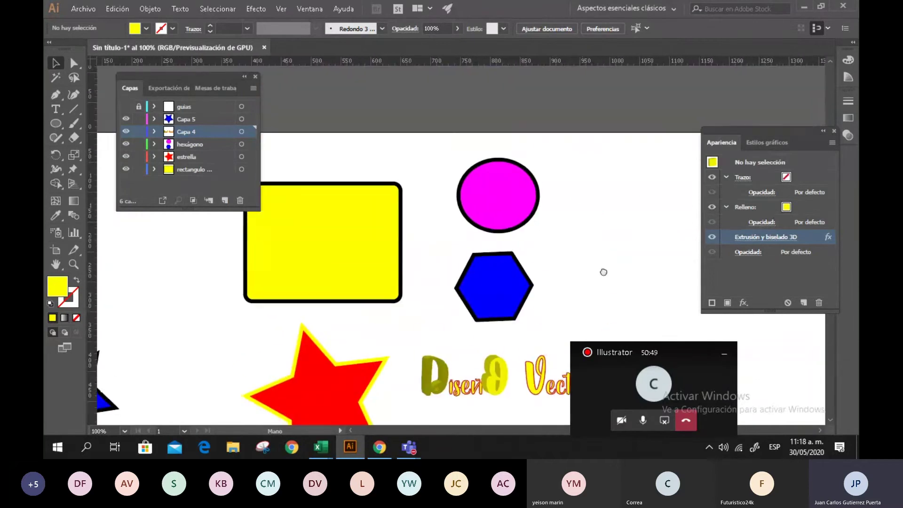
{"action": "left_click_drag", "start_coordinate": [315, 254], "coordinate": [459, 265]}
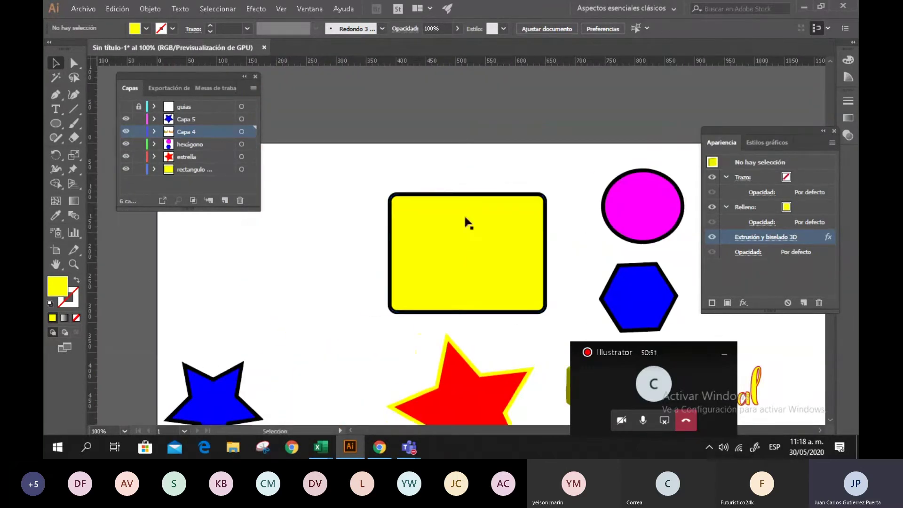
{"action": "left_click", "coordinate": [465, 218]}
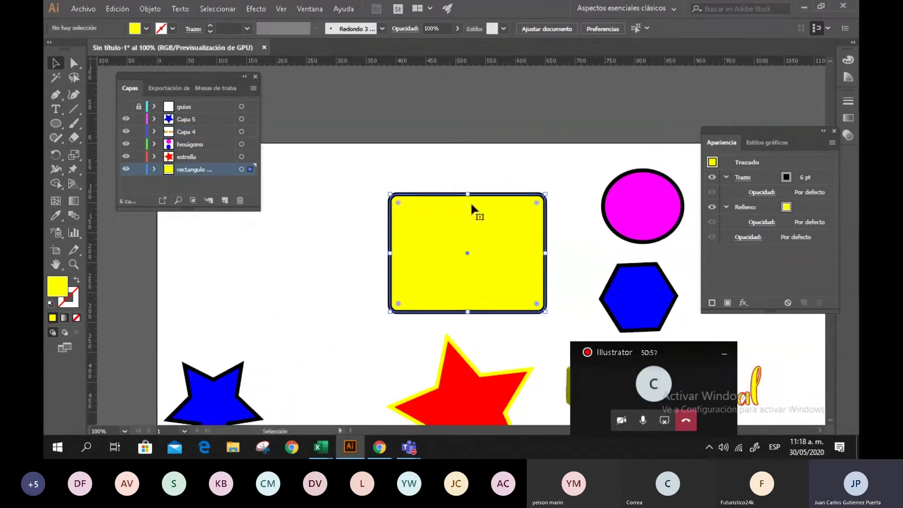
{"action": "left_click", "coordinate": [257, 9]}
{"action": "mouse_move", "coordinate": [403, 86]}
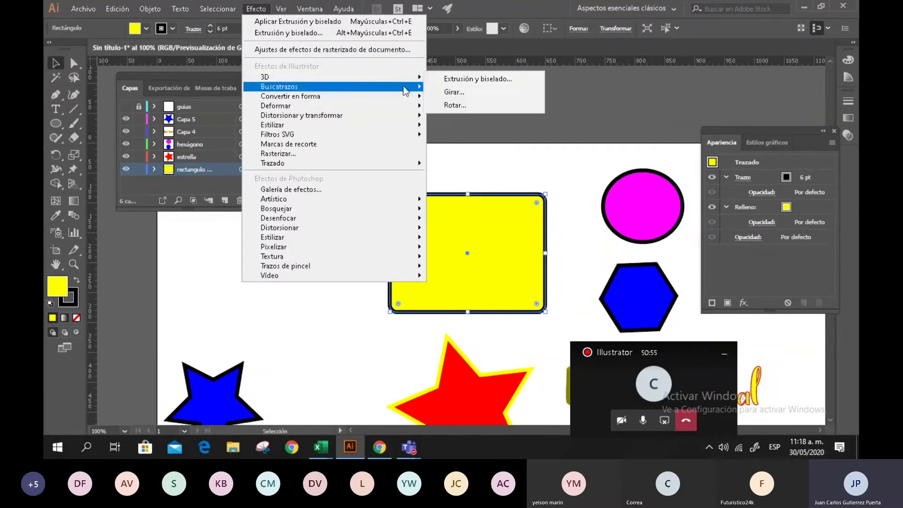
{"action": "left_click", "coordinate": [467, 80]}
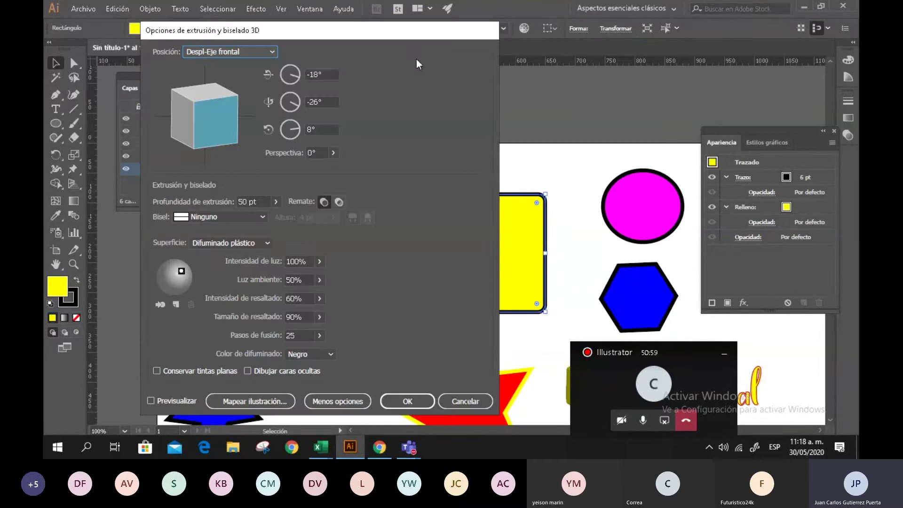
{"action": "left_click_drag", "start_coordinate": [400, 34], "coordinate": [837, 42]}
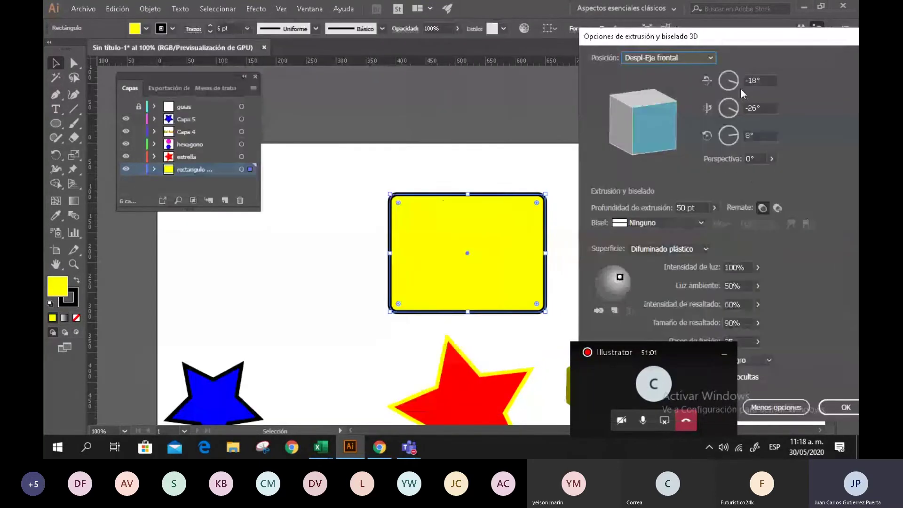
{"action": "left_click_drag", "start_coordinate": [714, 42], "coordinate": [194, 44]}
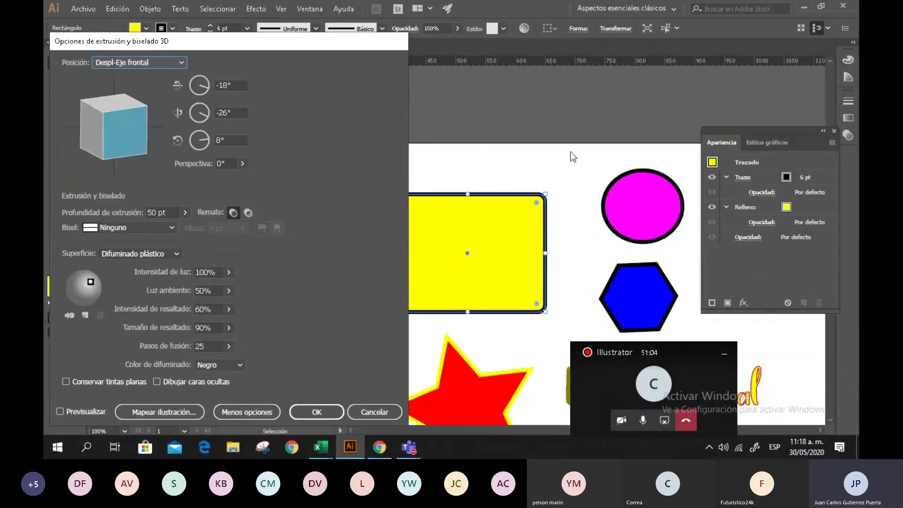
{"action": "left_click", "coordinate": [60, 412]}
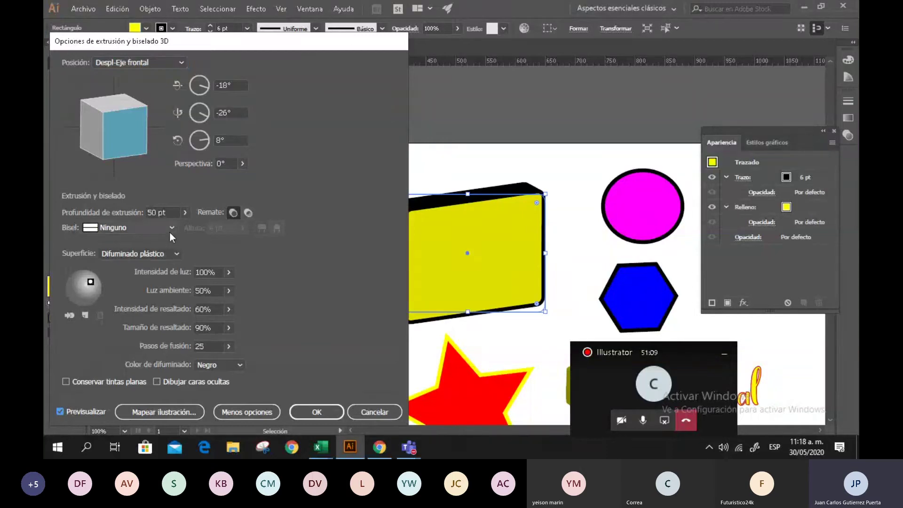
Step: Apply the rectangle's extrusion with a depth of 277 pt and remove its black stroke
{"action": "left_click", "coordinate": [186, 213]}
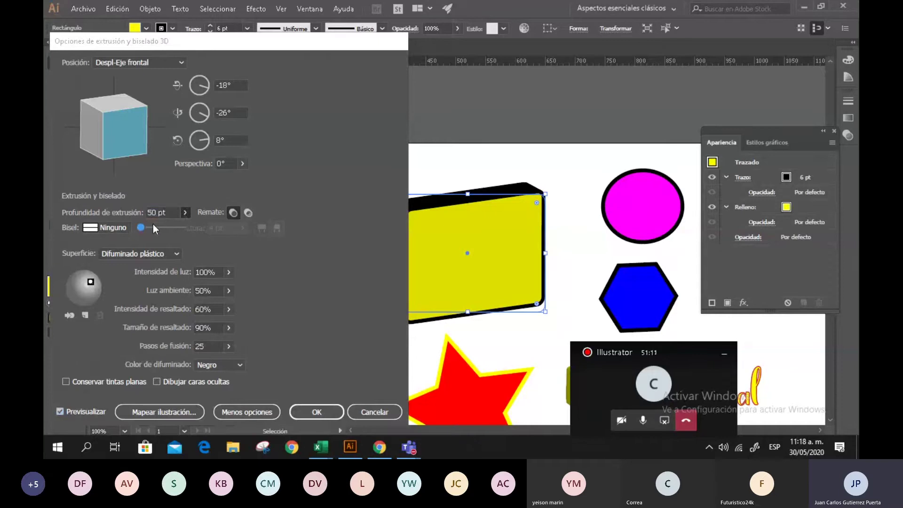
{"action": "left_click_drag", "start_coordinate": [153, 224], "coordinate": [145, 228]}
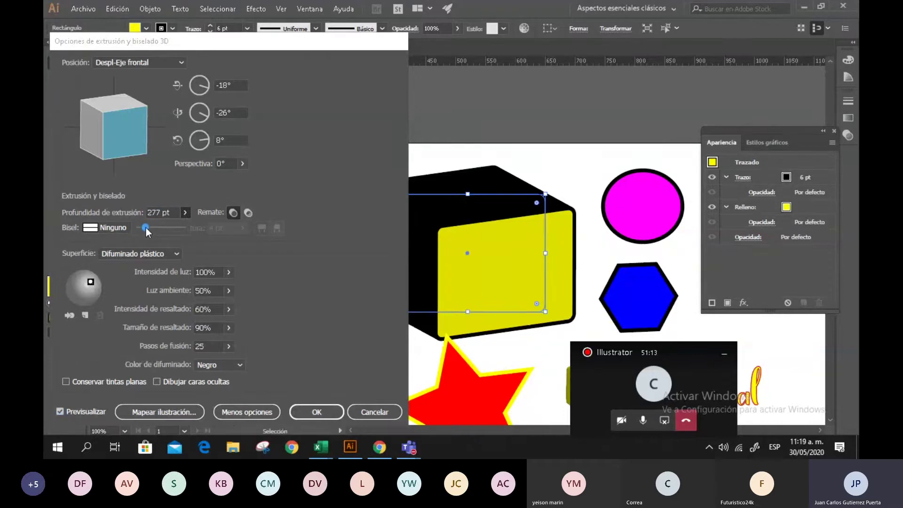
{"action": "left_click", "coordinate": [321, 411]}
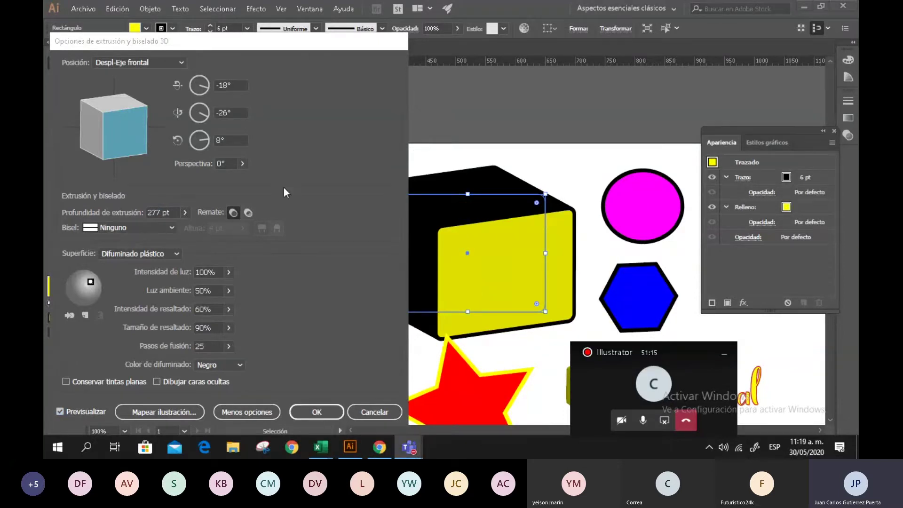
{"action": "left_click", "coordinate": [305, 413]}
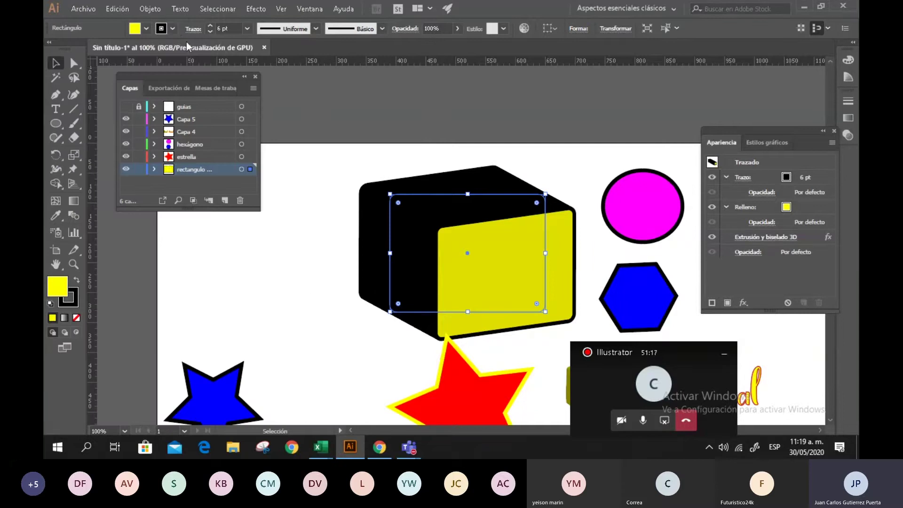
{"action": "left_click", "coordinate": [173, 28]}
{"action": "left_click", "coordinate": [51, 49]}
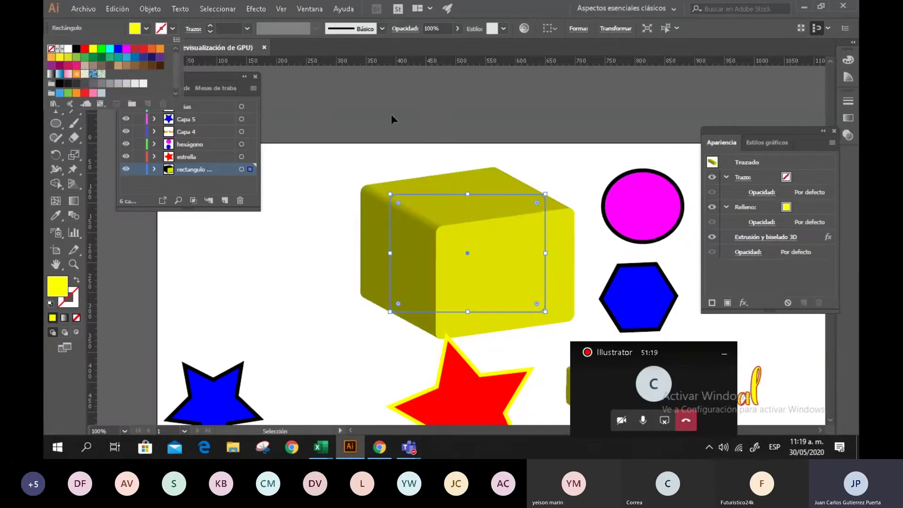
Step: Edit the rectangle's extrusion with the preview on and open the artwork mapping for its surfaces
{"action": "left_click", "coordinate": [775, 239]}
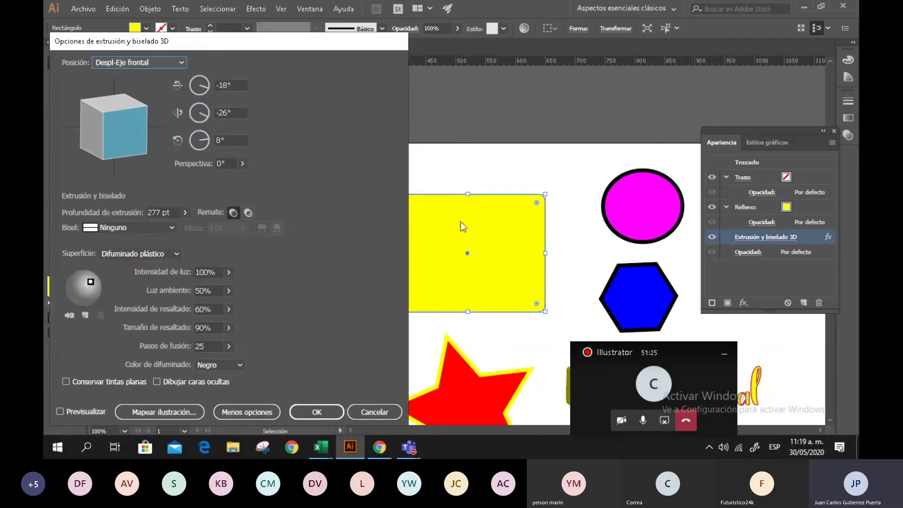
{"action": "left_click", "coordinate": [60, 412]}
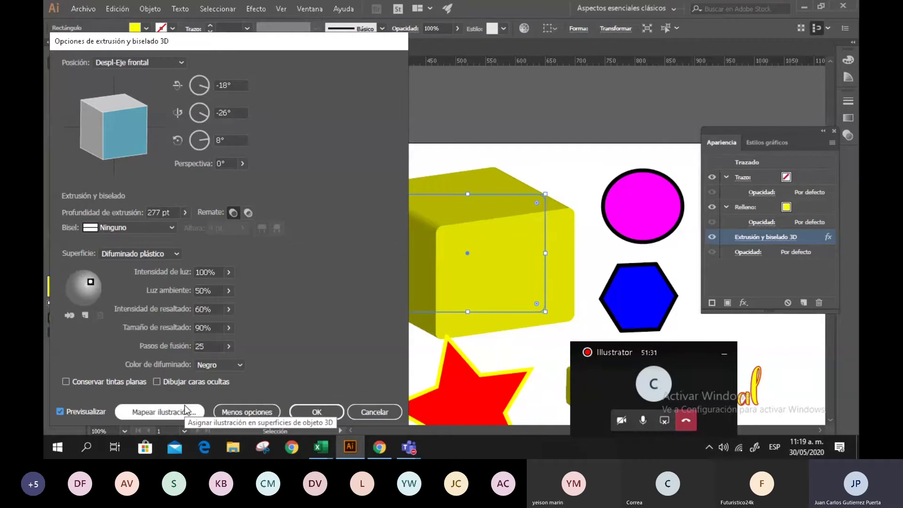
{"action": "left_click", "coordinate": [160, 411]}
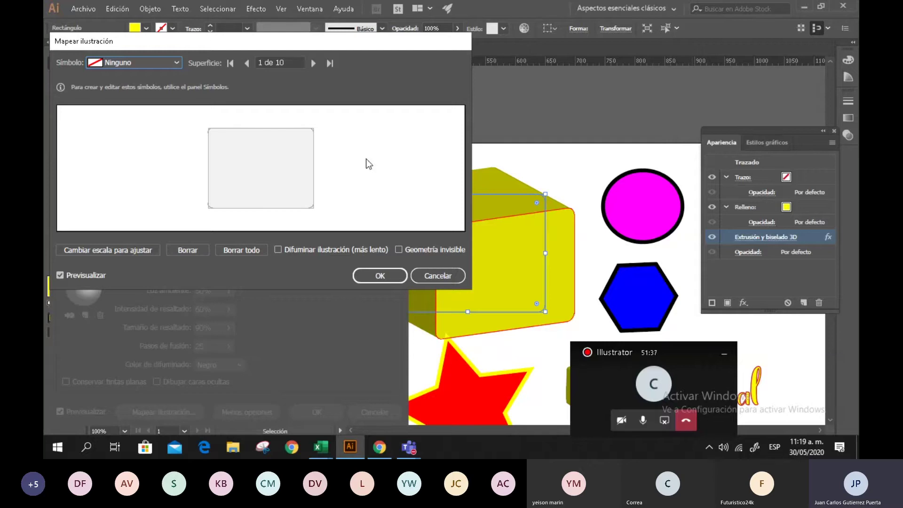
{"action": "left_click_drag", "start_coordinate": [183, 40], "coordinate": [606, 32]}
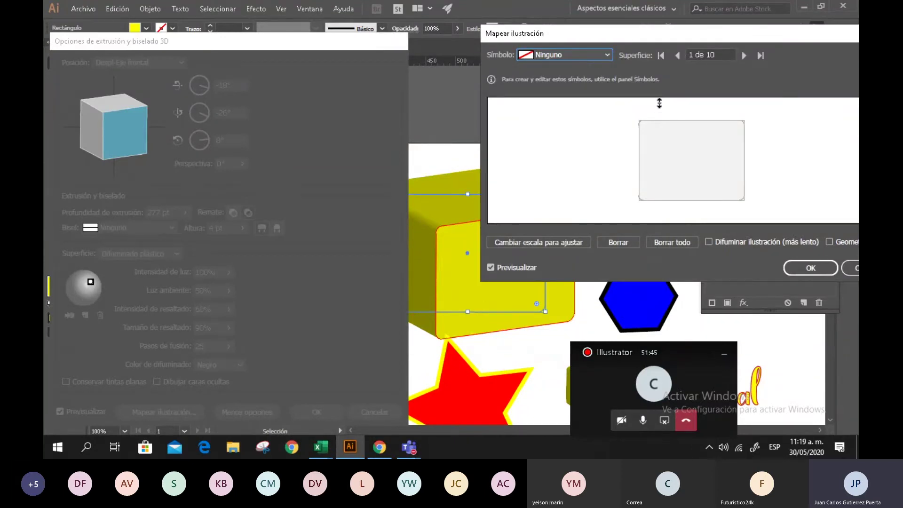
Step: Map the Desplegable_fin symbol onto surface 1 of the extruded rectangle
{"action": "left_click", "coordinate": [610, 52]}
{"action": "left_click", "coordinate": [609, 53]}
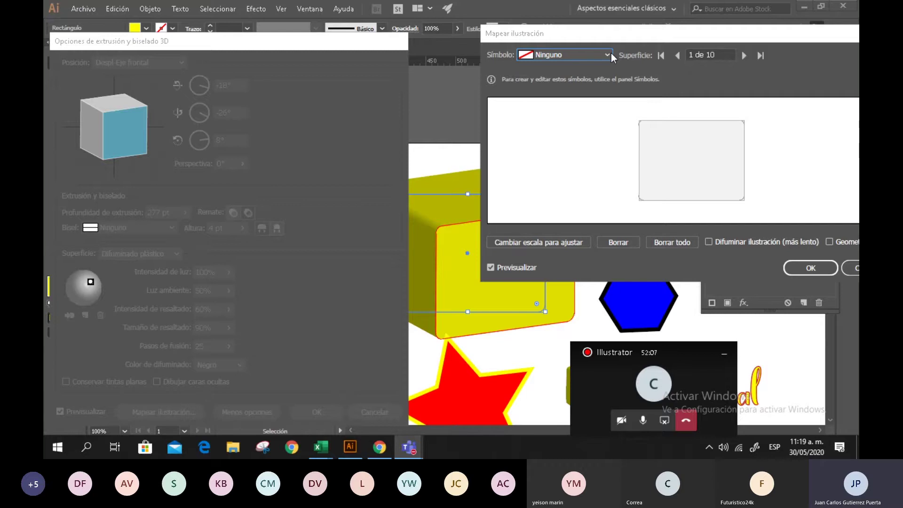
{"action": "left_click", "coordinate": [610, 55]}
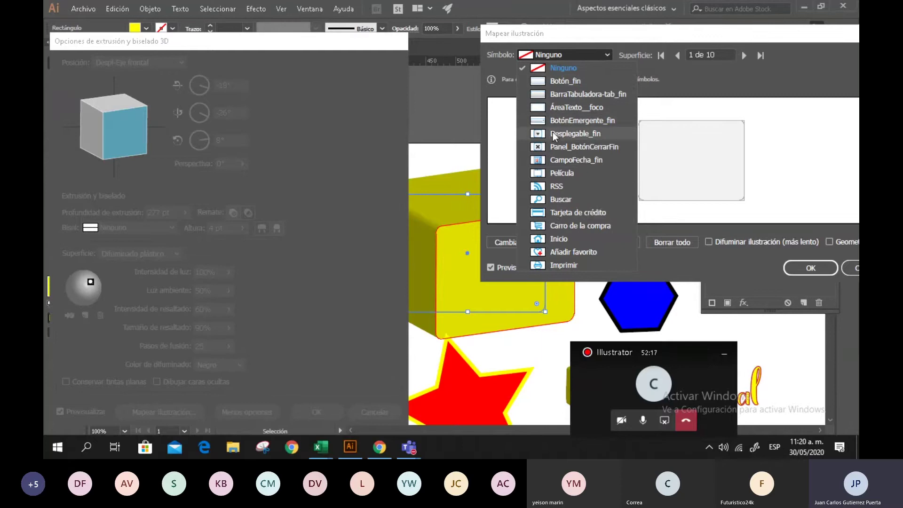
{"action": "left_click", "coordinate": [566, 134]}
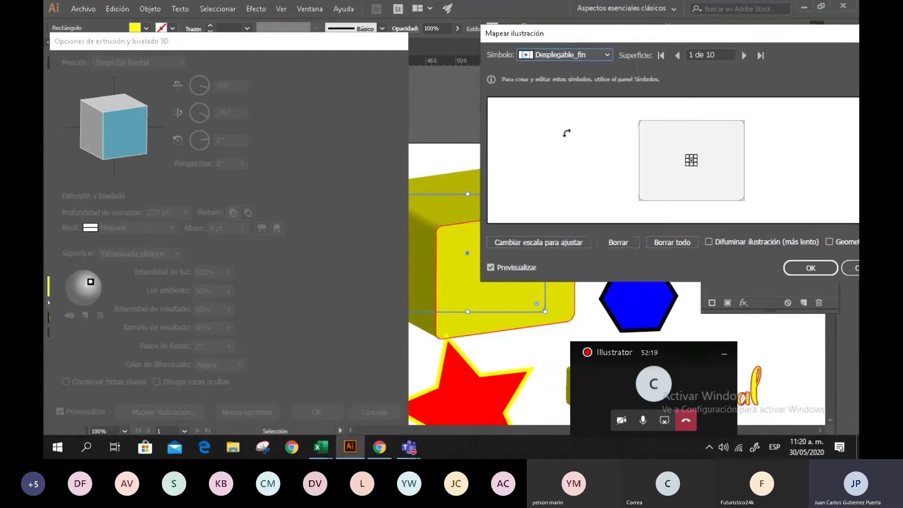
{"action": "left_click_drag", "start_coordinate": [650, 35], "coordinate": [612, 27]}
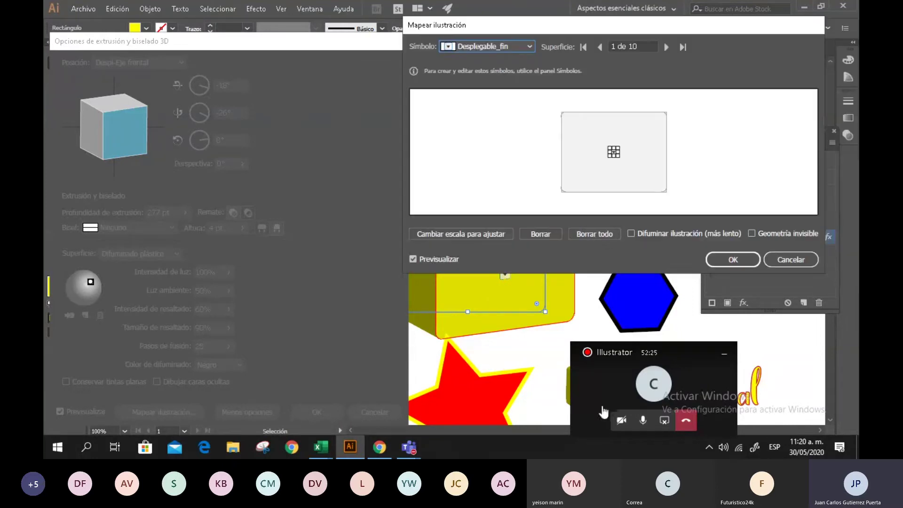
{"action": "left_click", "coordinate": [643, 421]}
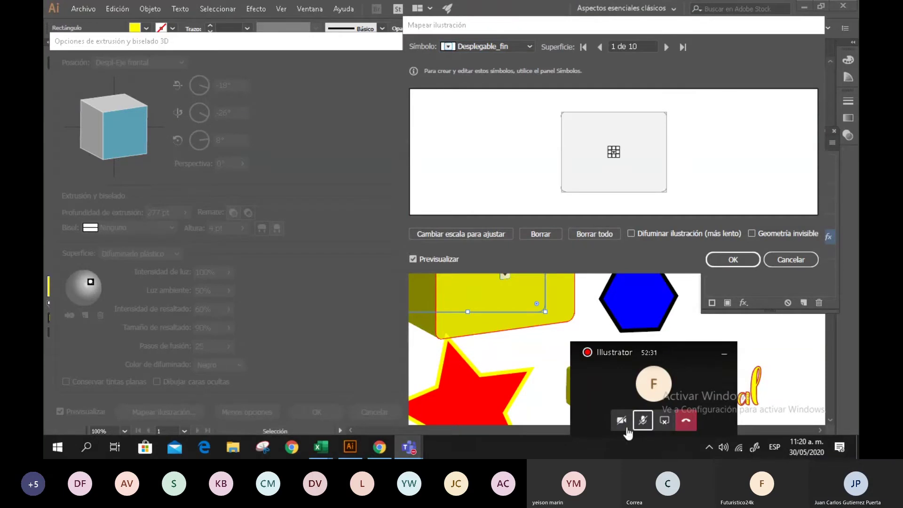
{"action": "left_click", "coordinate": [643, 420]}
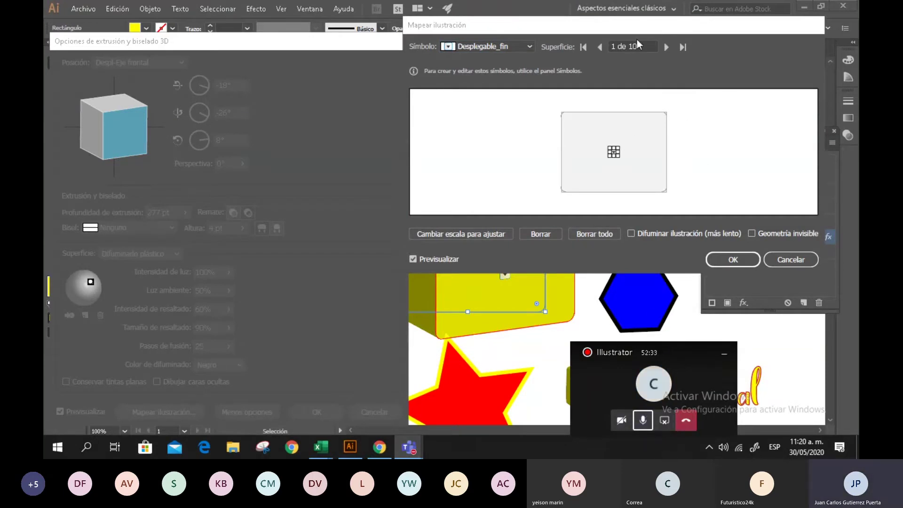
Step: Enlarge the mapped Desplegable_fin symbol to cover the middle of the rectangle's front face
{"action": "left_click_drag", "start_coordinate": [647, 29], "coordinate": [708, 25]}
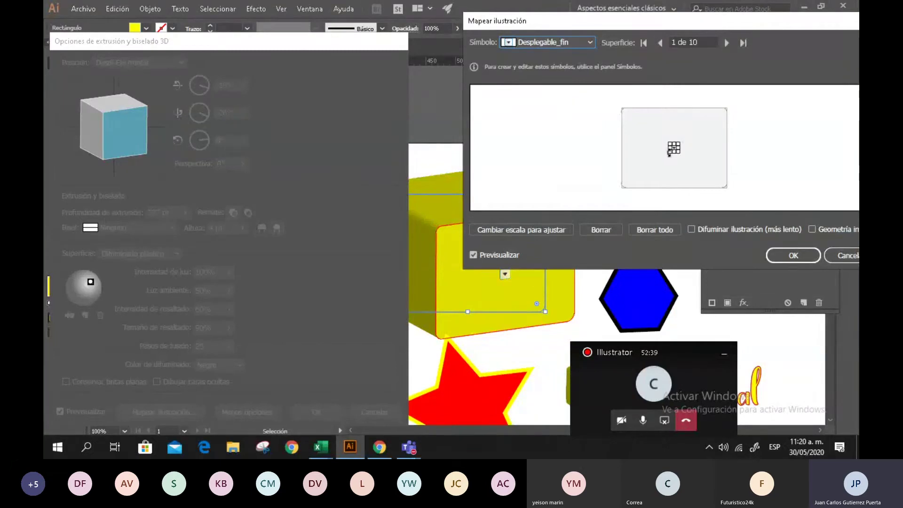
{"action": "left_click_drag", "start_coordinate": [668, 153], "coordinate": [633, 166]}
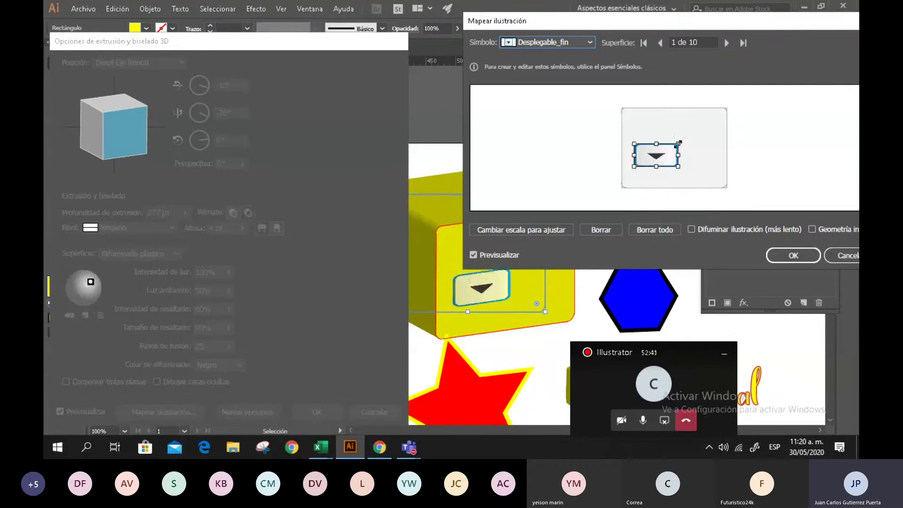
{"action": "left_click_drag", "start_coordinate": [677, 143], "coordinate": [699, 127]}
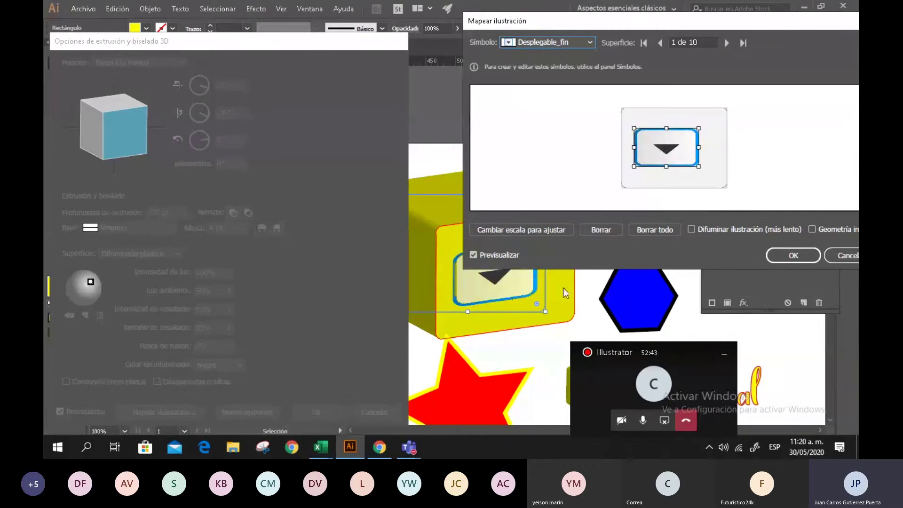
{"action": "left_click_drag", "start_coordinate": [801, 29], "coordinate": [802, 28]}
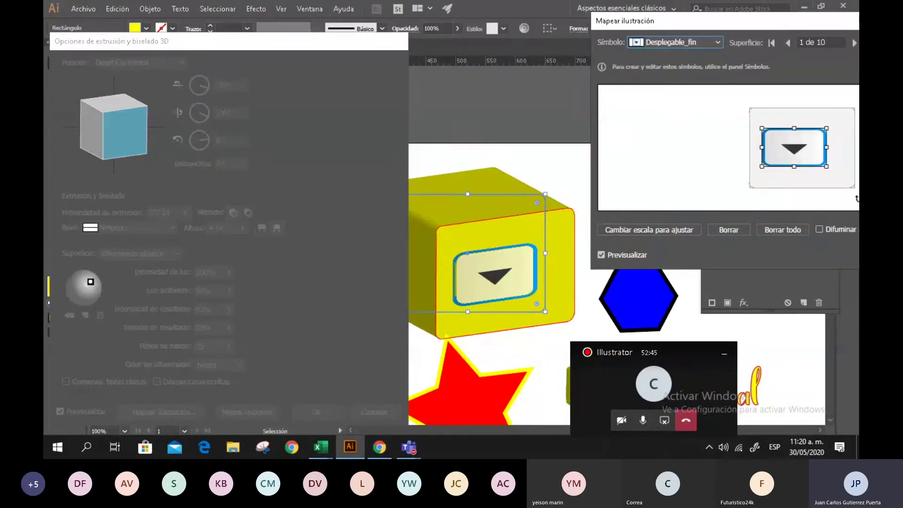
Step: Centre the Desplegable_fin symbol on surface 1 of the cube, stretch it taller to cover most of the face, and accept the mapping
{"action": "left_click_drag", "start_coordinate": [814, 148], "coordinate": [828, 142]}
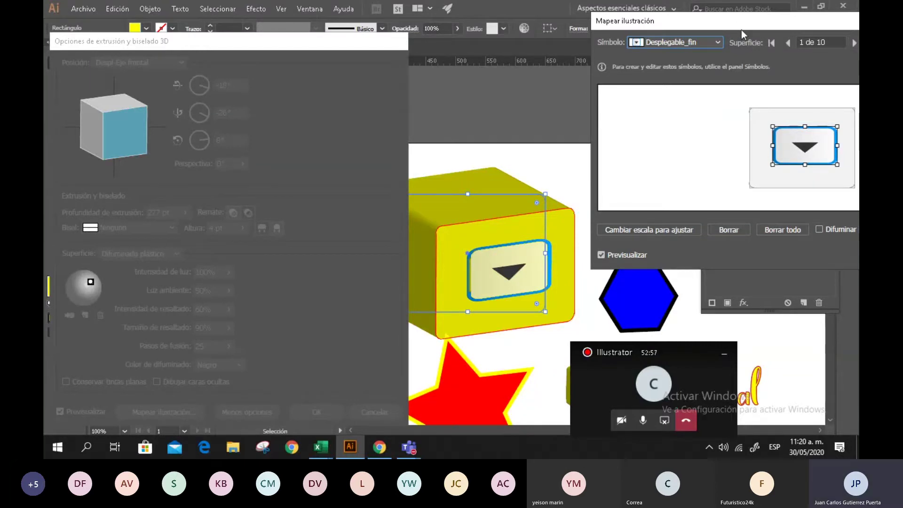
{"action": "left_click_drag", "start_coordinate": [743, 21], "coordinate": [543, 29]}
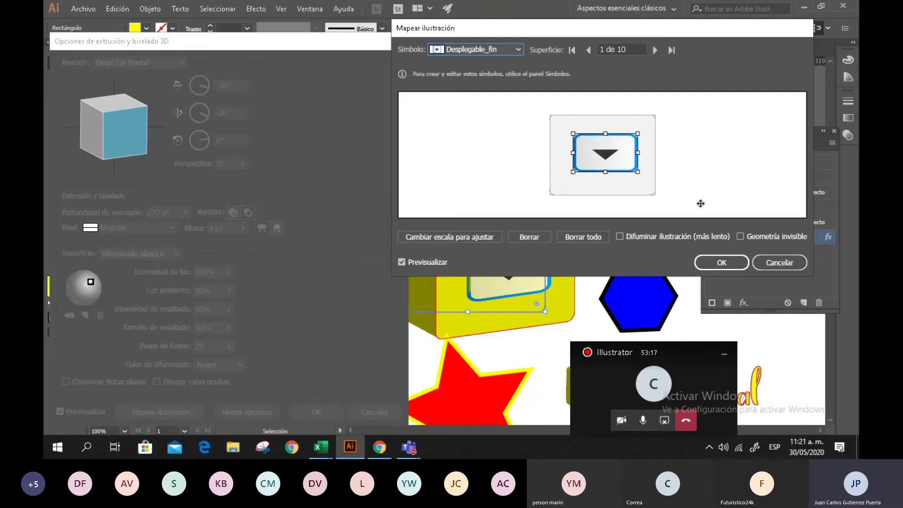
{"action": "left_click_drag", "start_coordinate": [571, 172], "coordinate": [571, 186]}
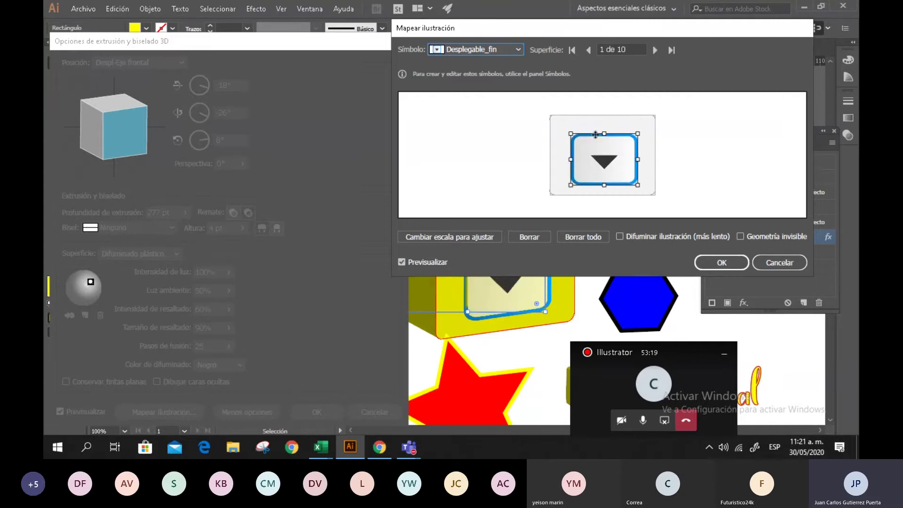
{"action": "left_click_drag", "start_coordinate": [605, 134], "coordinate": [605, 128]}
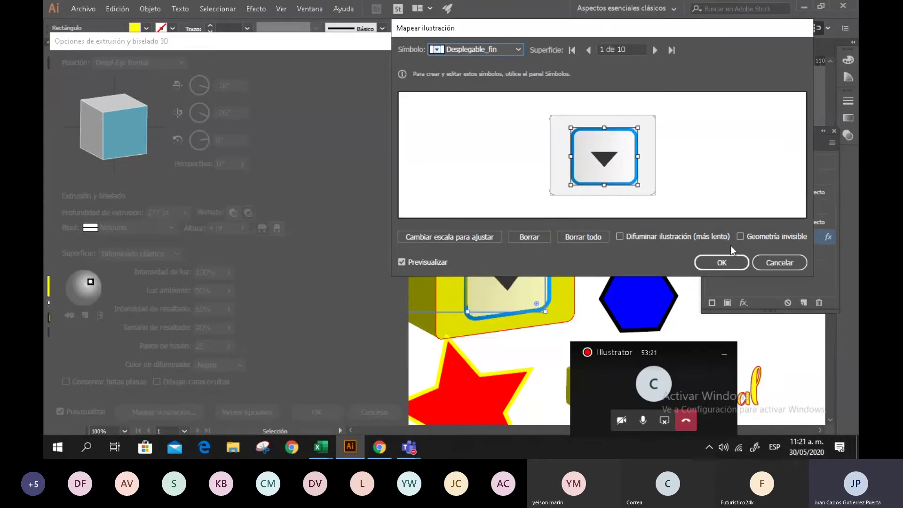
{"action": "left_click", "coordinate": [727, 262]}
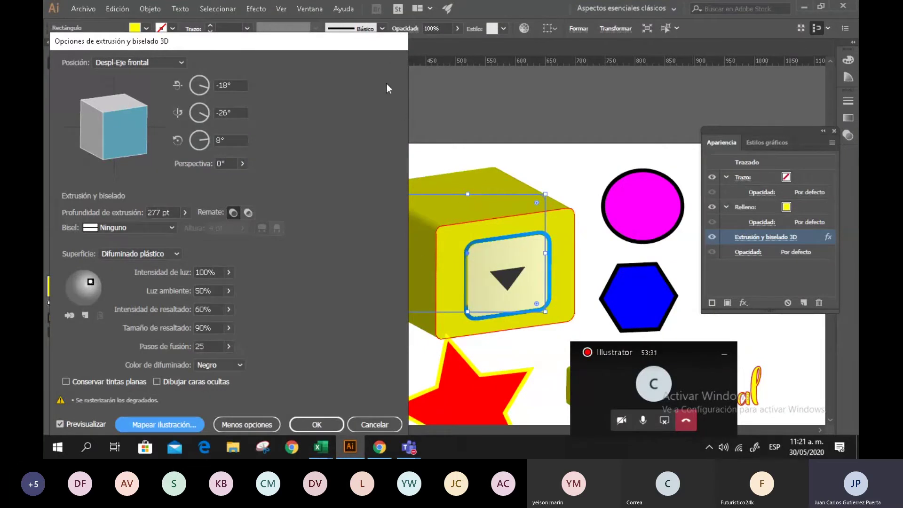
Step: Reopen the cube's artwork mapping and arrange both dialogs so that the cube's front face stays in view
{"action": "left_click_drag", "start_coordinate": [362, 42], "coordinate": [368, 16]}
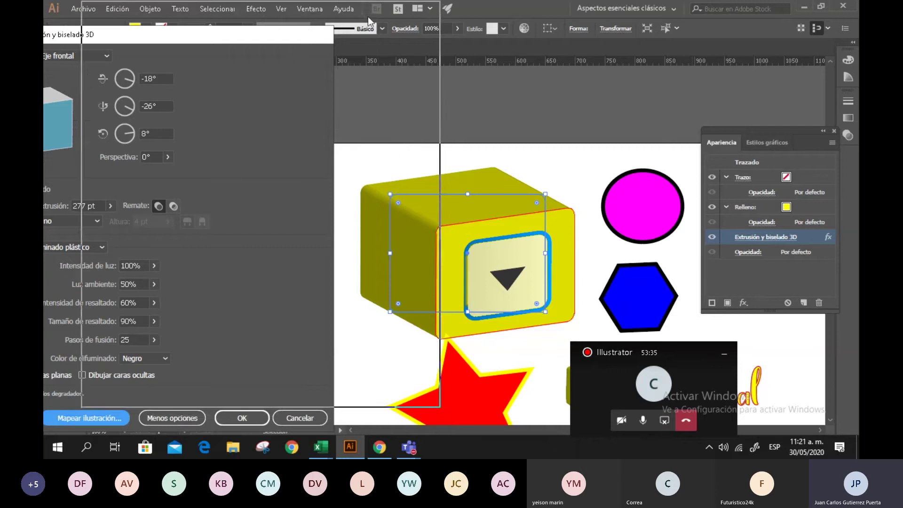
{"action": "left_click", "coordinate": [195, 394]}
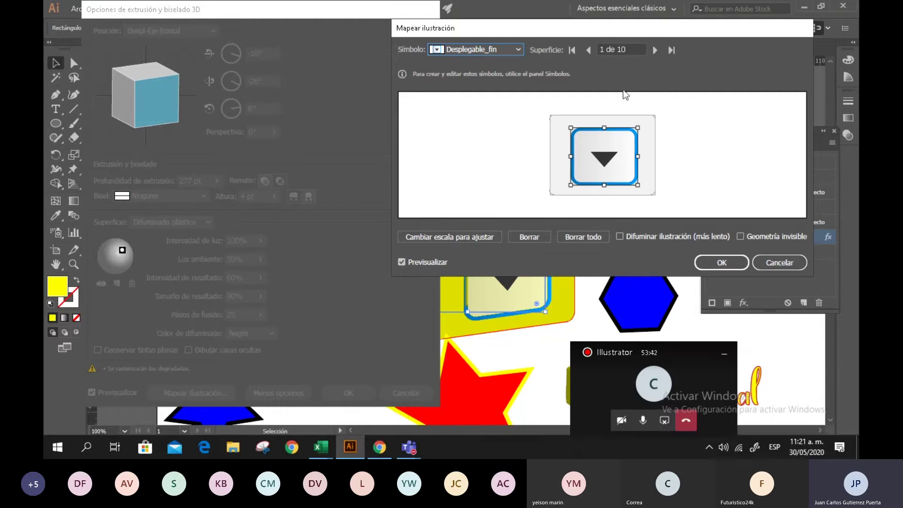
{"action": "left_click_drag", "start_coordinate": [591, 28], "coordinate": [704, 27]}
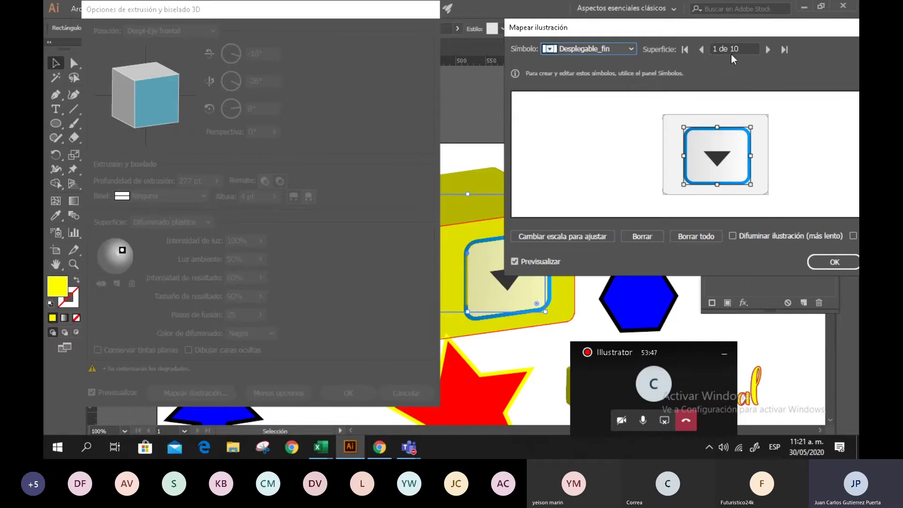
{"action": "left_click_drag", "start_coordinate": [700, 28], "coordinate": [784, 27]}
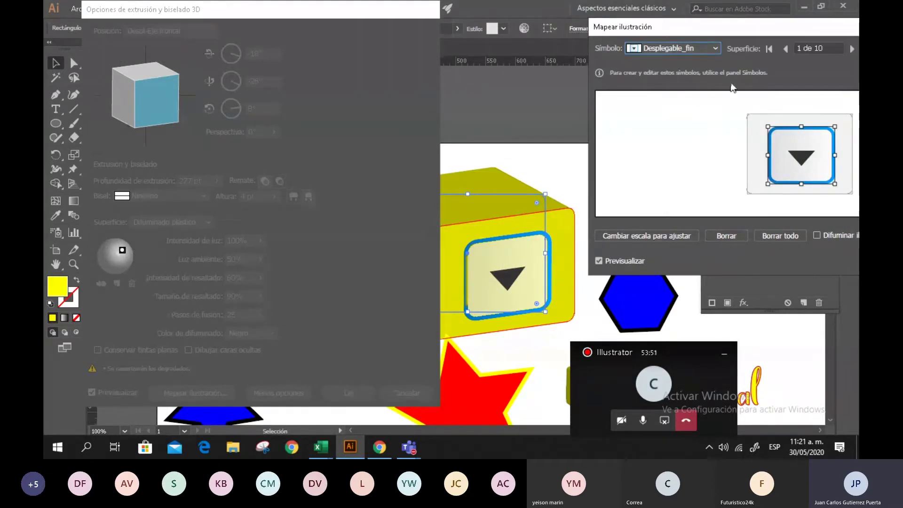
{"action": "left_click_drag", "start_coordinate": [753, 31], "coordinate": [719, 28]}
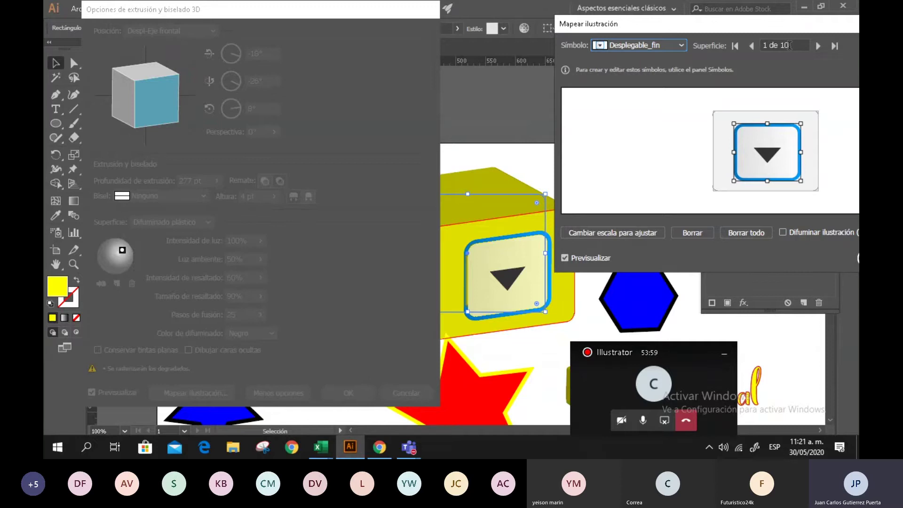
Step: Go through the cube's mappable surfaces up to surface 8 of 10, the side face
{"action": "left_click", "coordinate": [818, 46]}
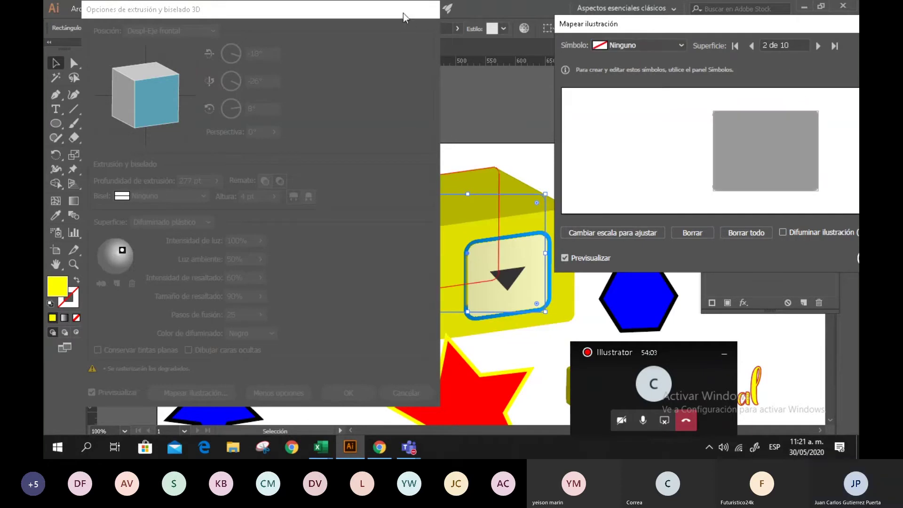
{"action": "left_click_drag", "start_coordinate": [689, 26], "coordinate": [752, 35]}
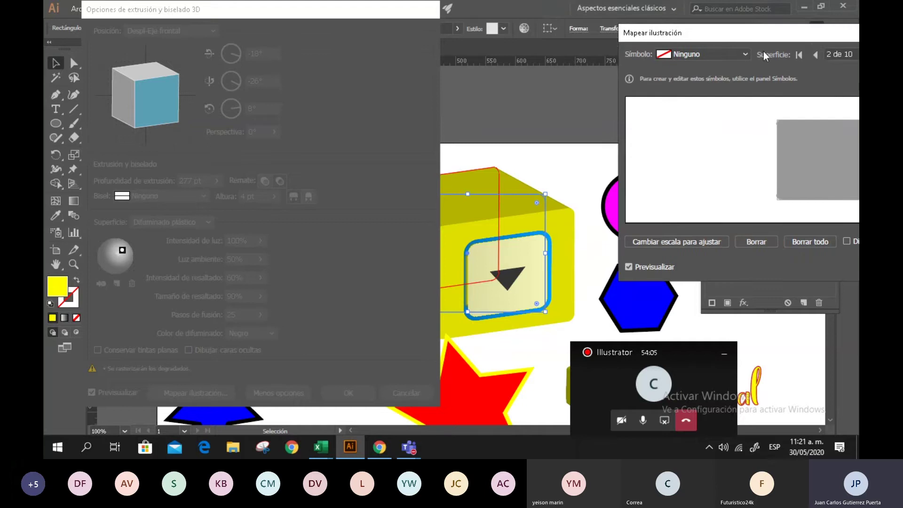
{"action": "left_click_drag", "start_coordinate": [811, 42], "coordinate": [774, 36]}
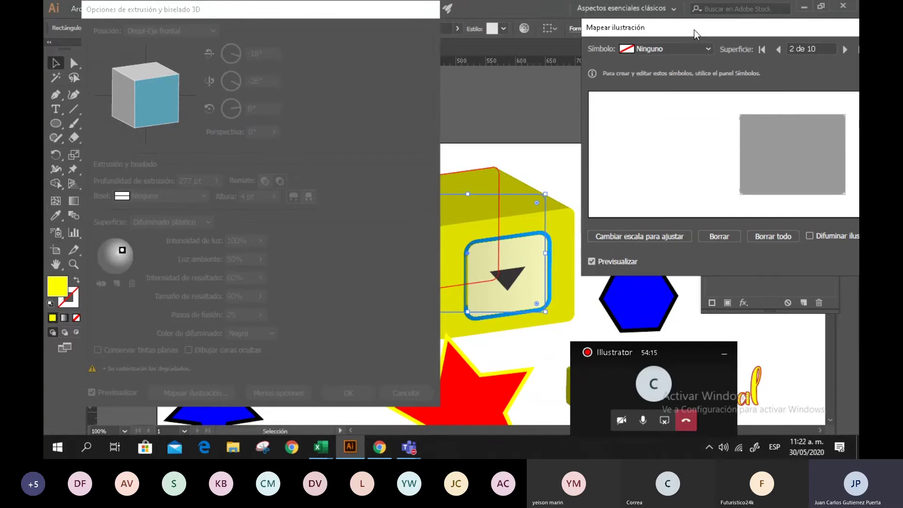
{"action": "left_click_drag", "start_coordinate": [695, 30], "coordinate": [688, 29]}
{"action": "left_click", "coordinate": [837, 49]}
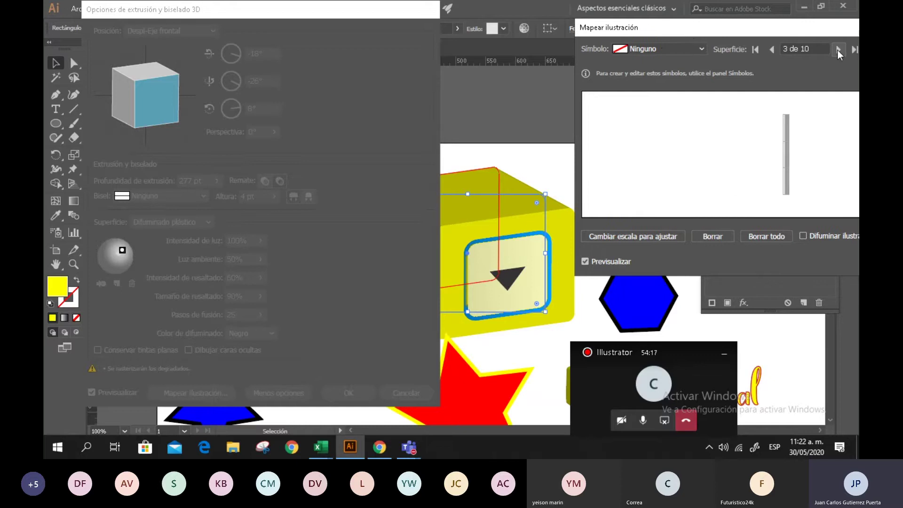
{"action": "left_click", "coordinate": [838, 49]}
{"action": "left_click", "coordinate": [839, 48]}
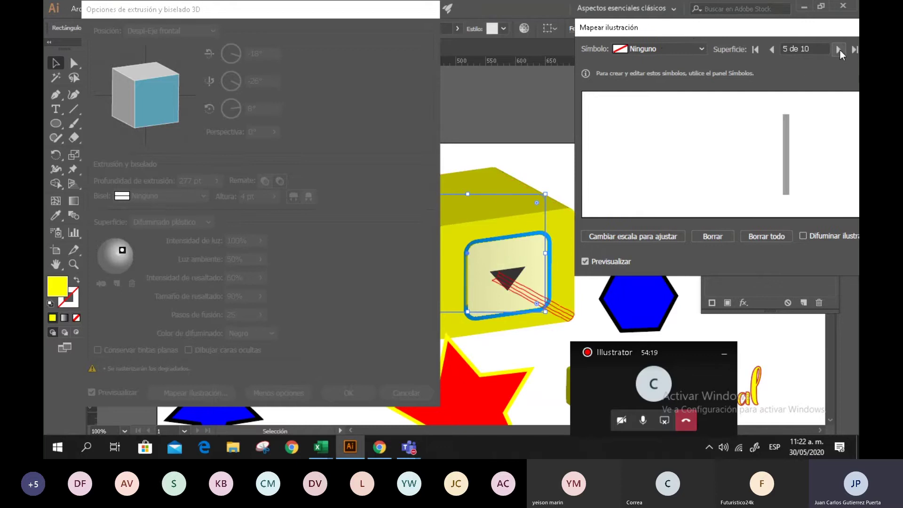
{"action": "left_click", "coordinate": [840, 51]}
{"action": "left_click", "coordinate": [840, 51]}
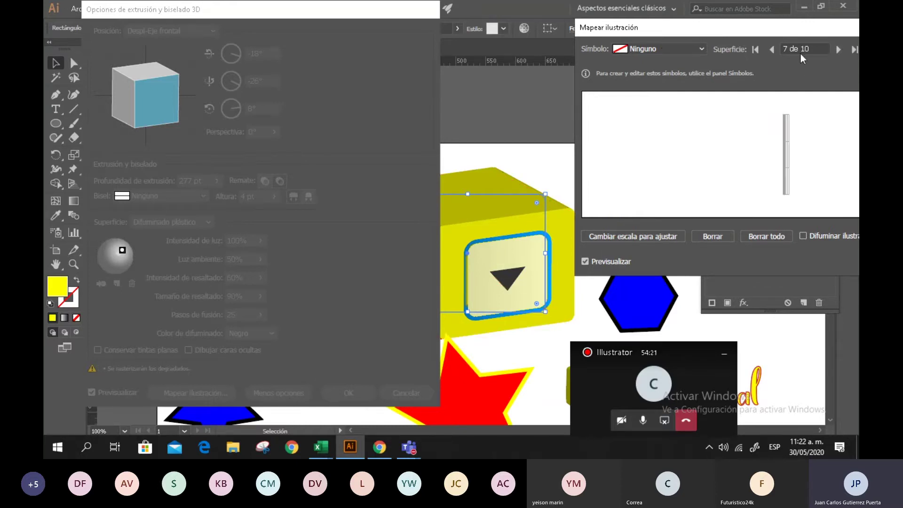
{"action": "left_click", "coordinate": [840, 50]}
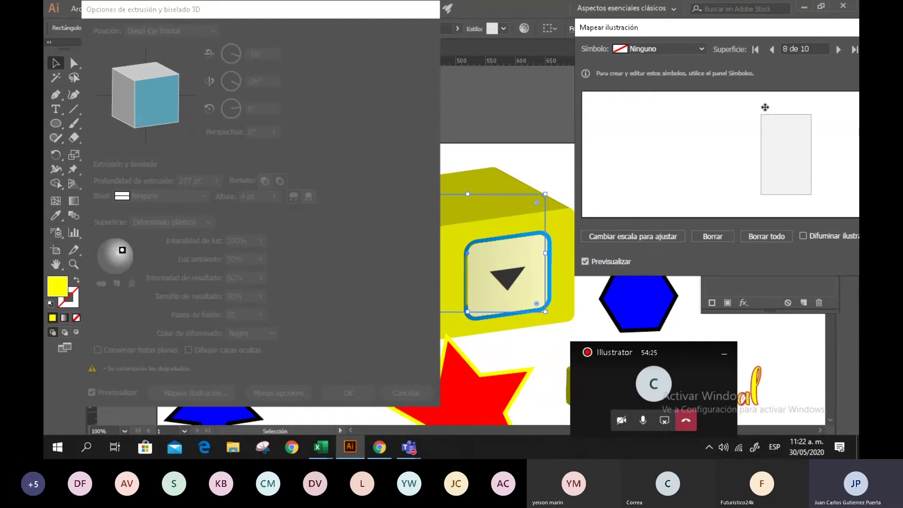
Step: Map the Panel_BotónCerrarFin symbol onto surface 8, enlarge it to nearly the face's width, and accept the mapping
{"action": "left_click_drag", "start_coordinate": [776, 33], "coordinate": [726, 33]}
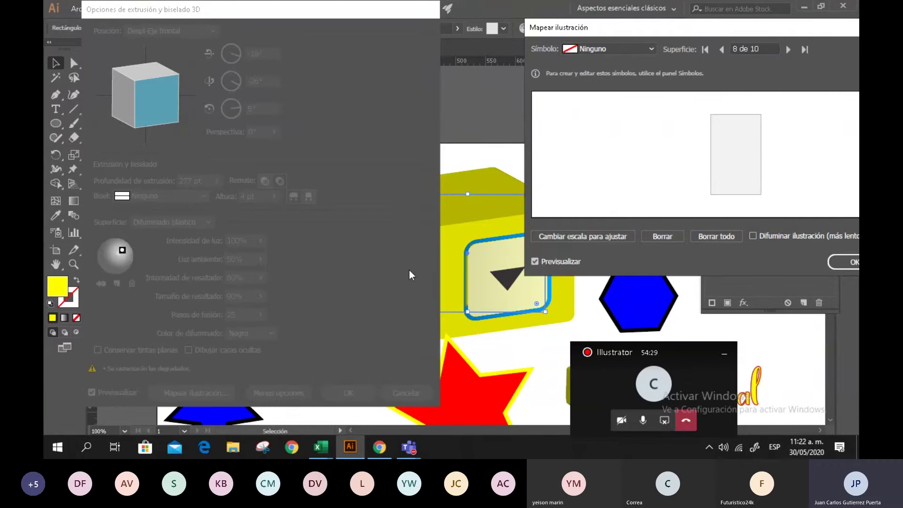
{"action": "left_click", "coordinate": [649, 48]}
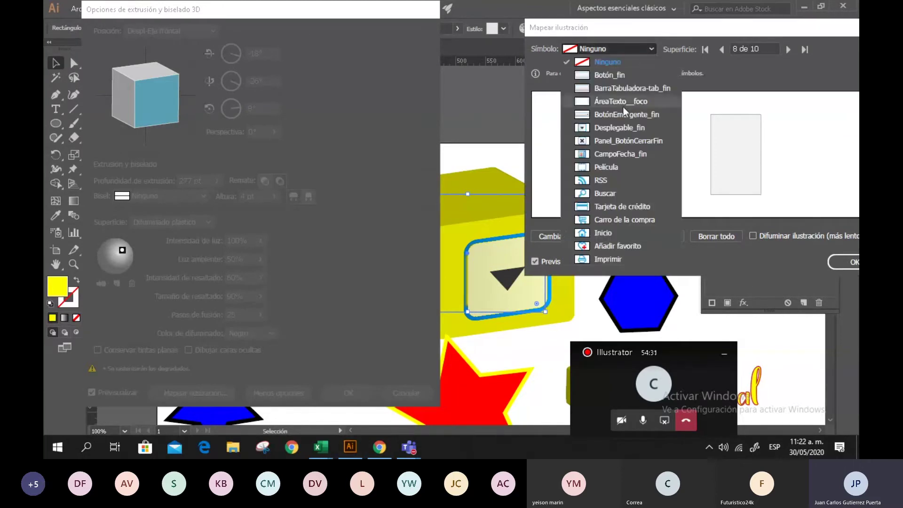
{"action": "left_click", "coordinate": [624, 142]}
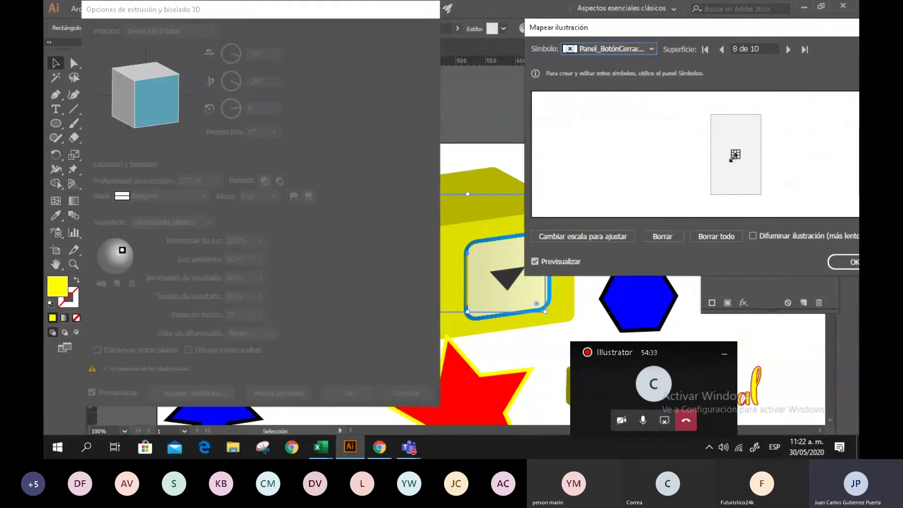
{"action": "left_click_drag", "start_coordinate": [719, 156], "coordinate": [751, 138]}
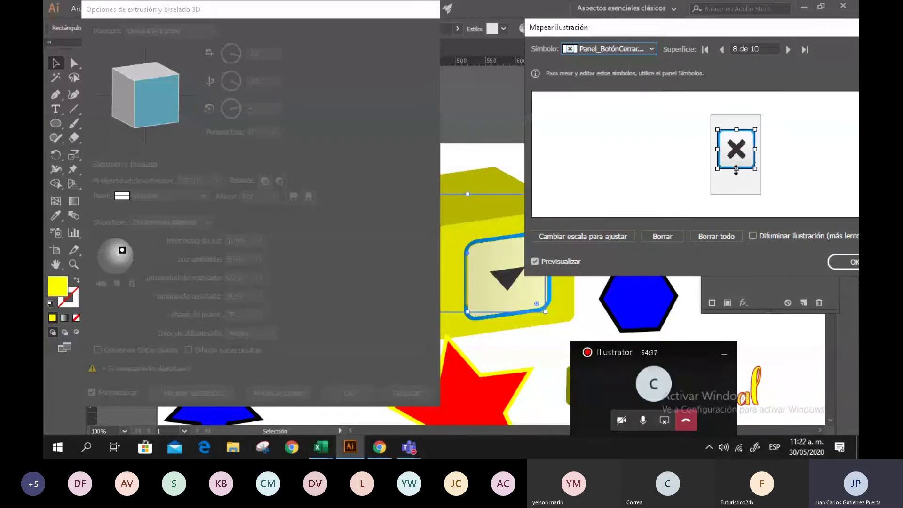
{"action": "left_click_drag", "start_coordinate": [757, 34], "coordinate": [642, 34]}
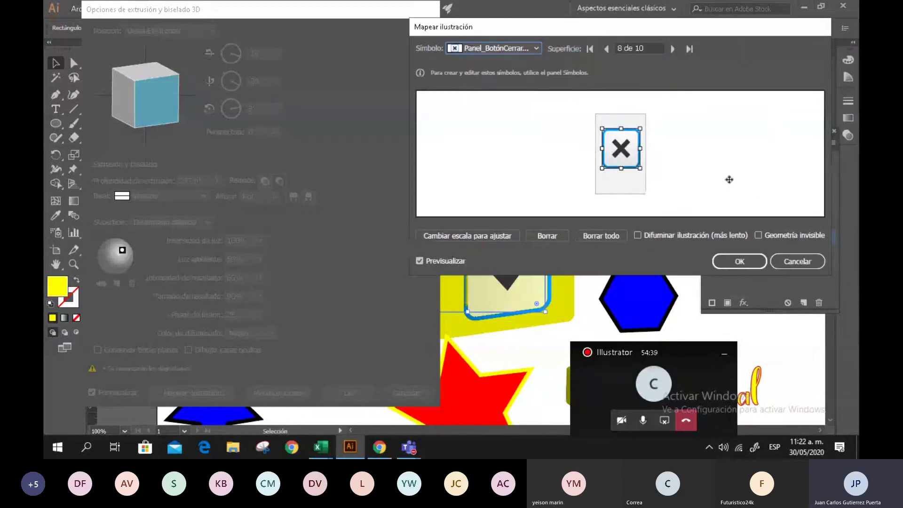
{"action": "left_click", "coordinate": [742, 261]}
Step: Check the mapped cube in the preview, apply the 3D extrude and bevel settings, and deselect the cube
{"action": "left_click_drag", "start_coordinate": [319, 9], "coordinate": [834, 46]}
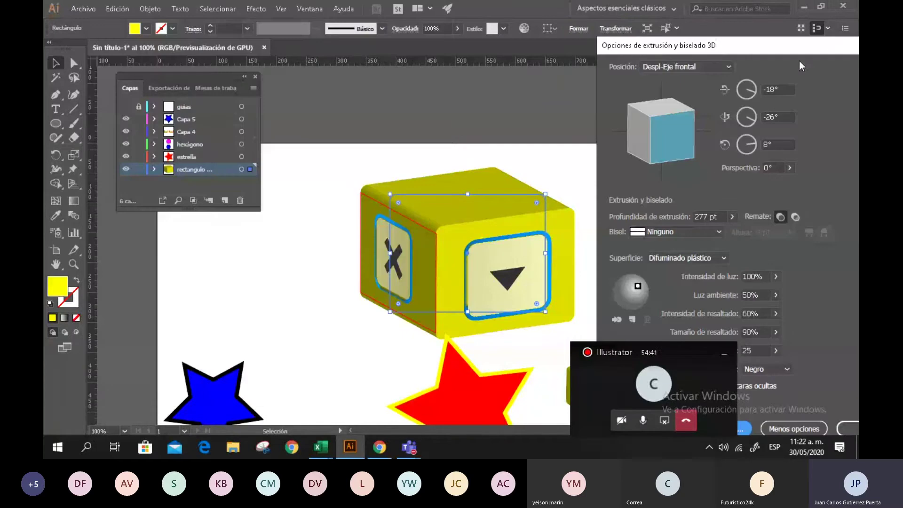
{"action": "left_click_drag", "start_coordinate": [732, 54], "coordinate": [735, 24]}
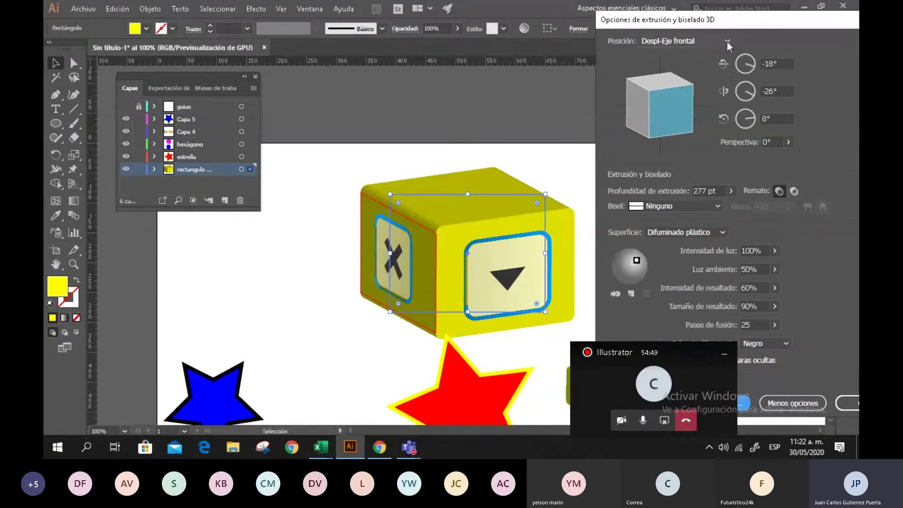
{"action": "left_click_drag", "start_coordinate": [757, 21], "coordinate": [593, 11]}
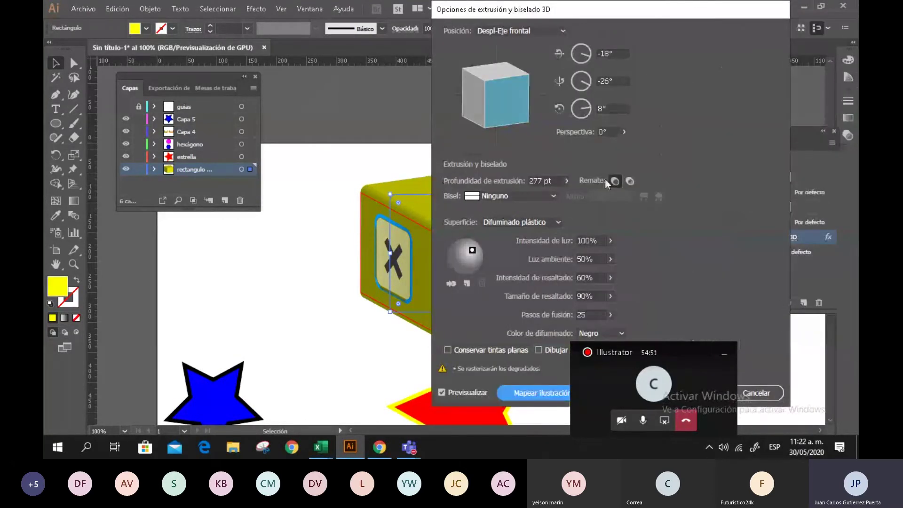
{"action": "left_click_drag", "start_coordinate": [695, 9], "coordinate": [460, 26]}
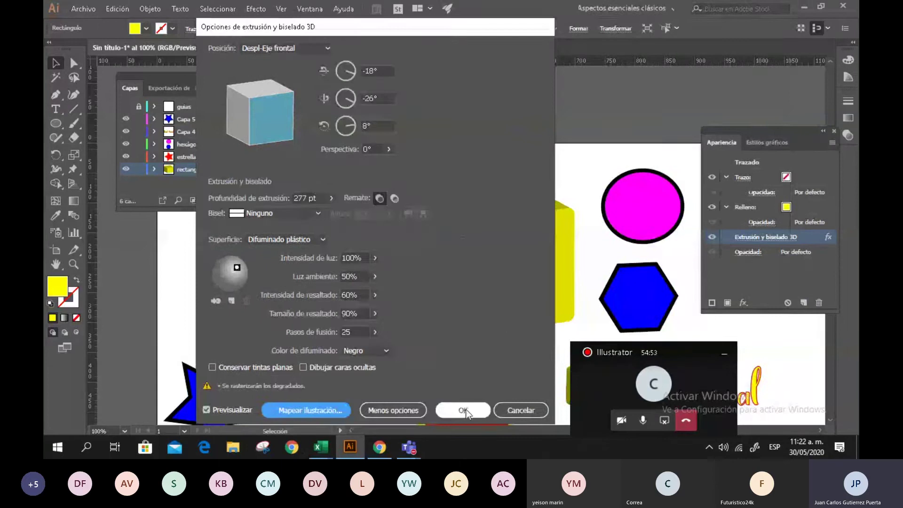
{"action": "left_click", "coordinate": [464, 410]}
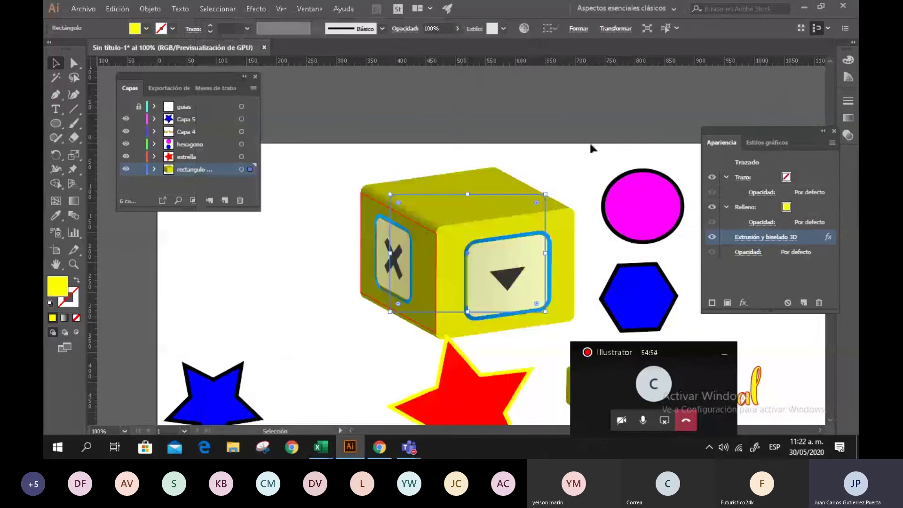
{"action": "left_click", "coordinate": [547, 168]}
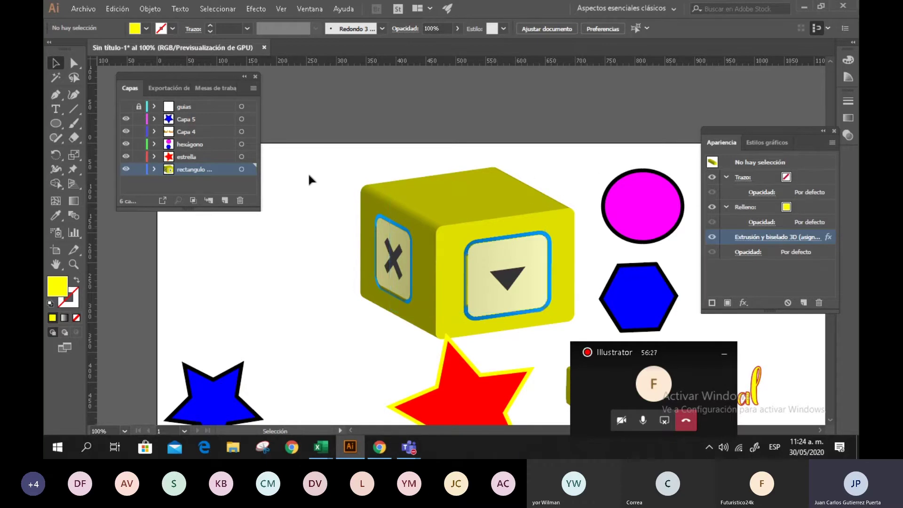
Step: Move the cube left on the artboard, away from the circle and hexagon, and change its fill to red
{"action": "key", "text": "ctrl+minus"}
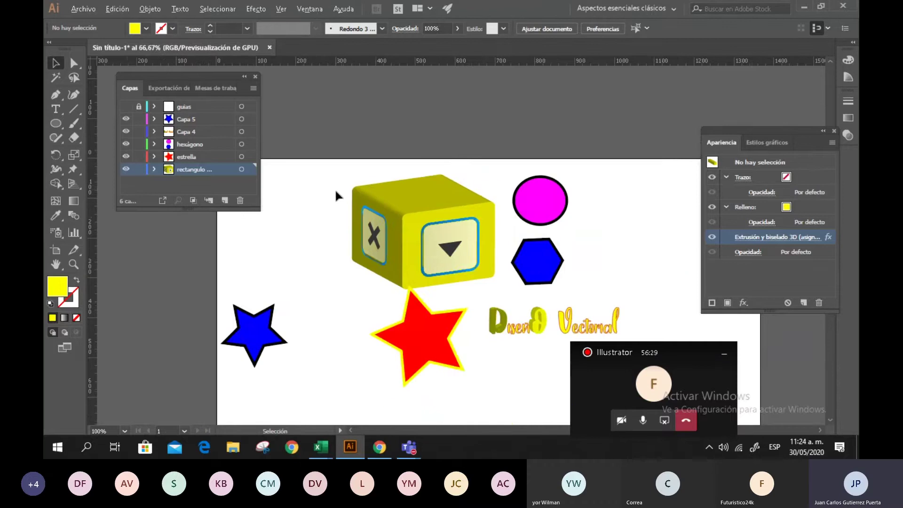
{"action": "left_click_drag", "start_coordinate": [406, 237], "coordinate": [341, 219]}
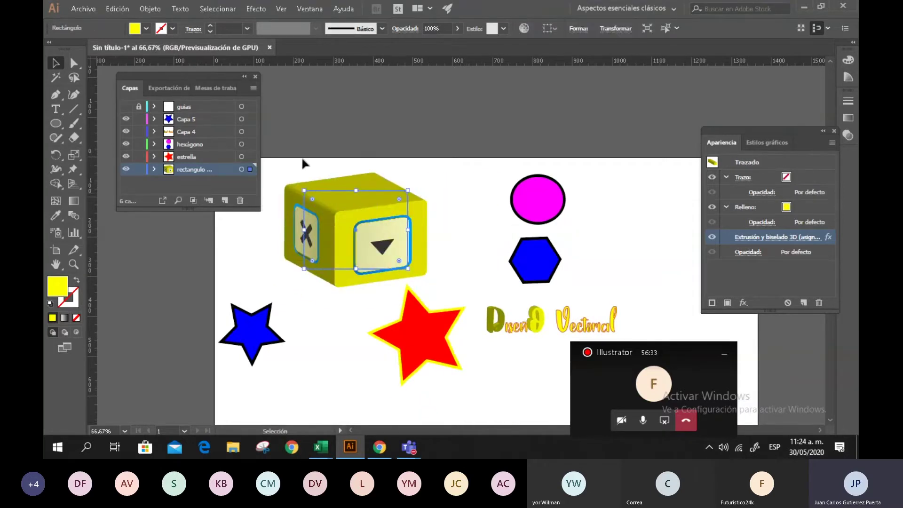
{"action": "left_click", "coordinate": [146, 29]}
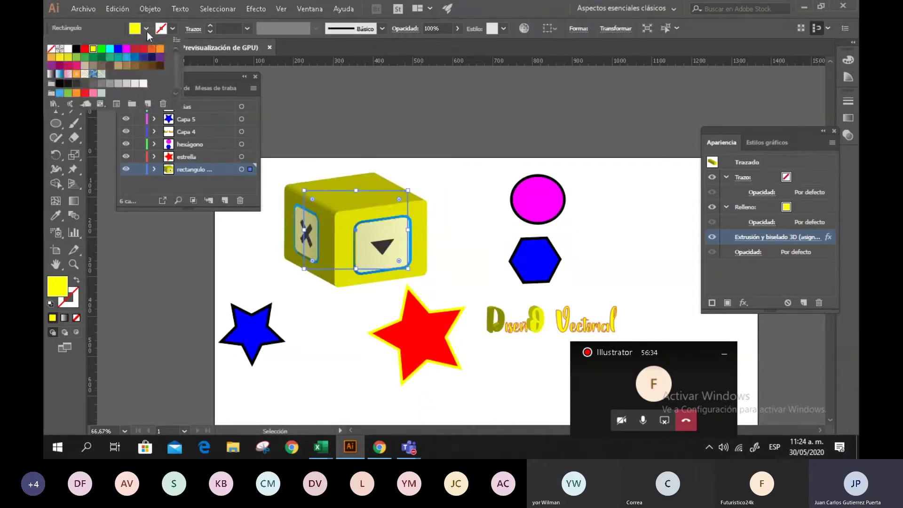
{"action": "left_click", "coordinate": [85, 49]}
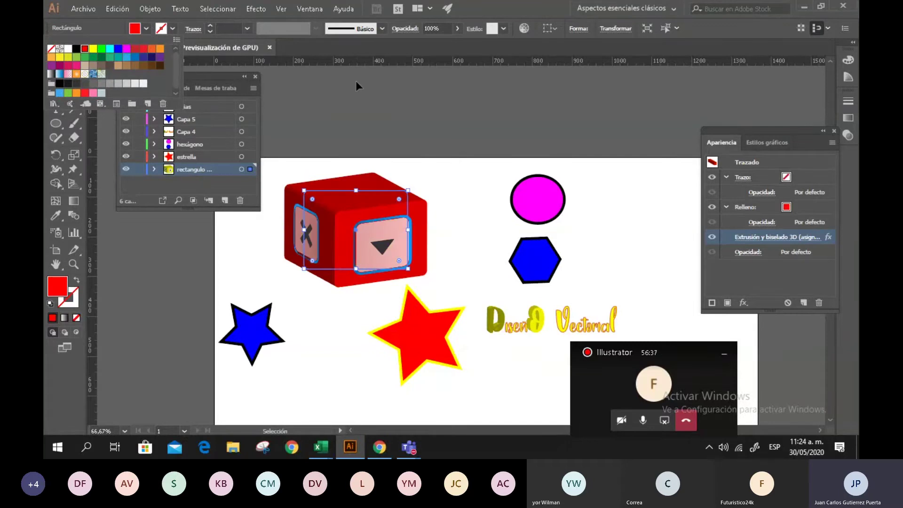
Step: Try a black stroke on the red cube, and change the stroke colour to bright green
{"action": "left_click", "coordinate": [173, 29]}
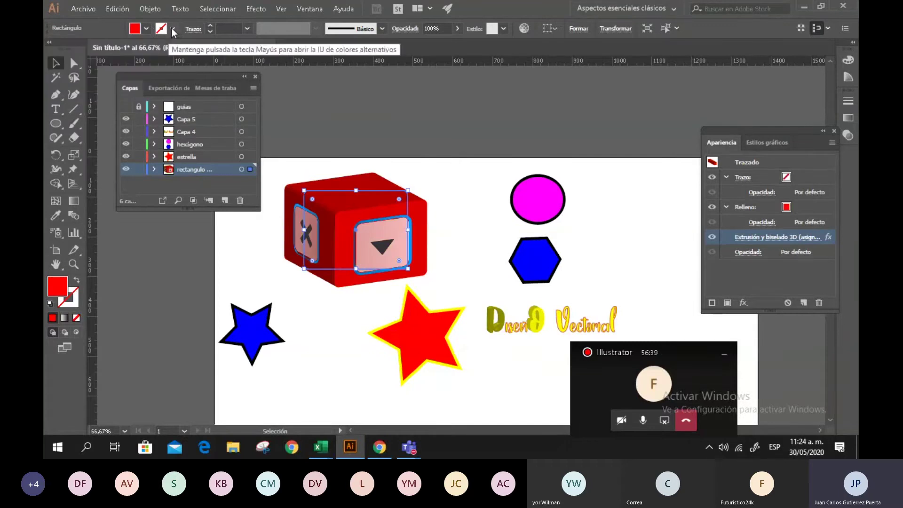
{"action": "left_click", "coordinate": [172, 29]}
{"action": "left_click", "coordinate": [77, 50]}
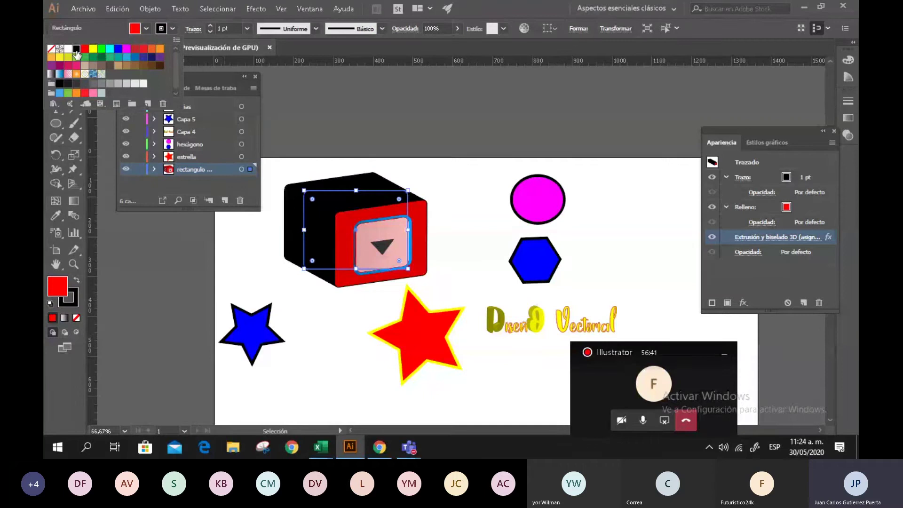
{"action": "left_click", "coordinate": [101, 49]}
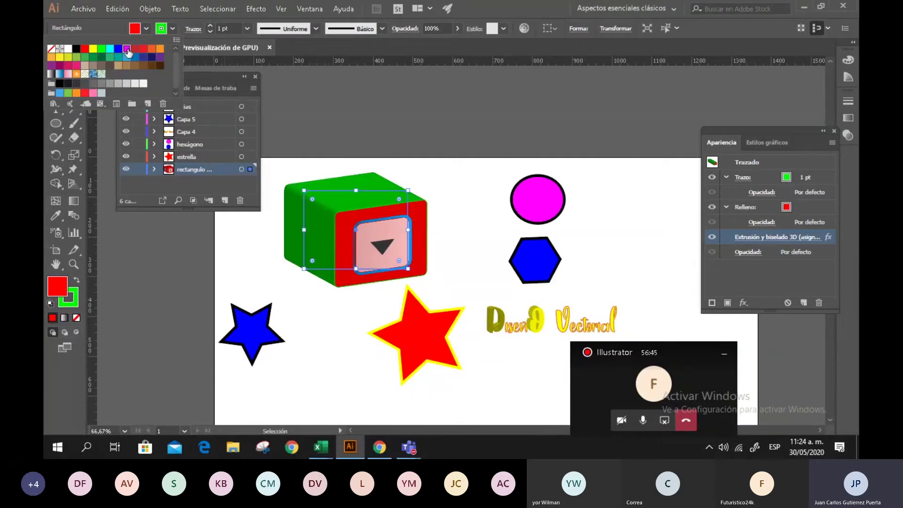
Step: Try magenta, orange and green strokes on the red cube, set the stroke colour to red, and deselect the cube
{"action": "left_click", "coordinate": [127, 49]}
{"action": "left_click", "coordinate": [152, 49]}
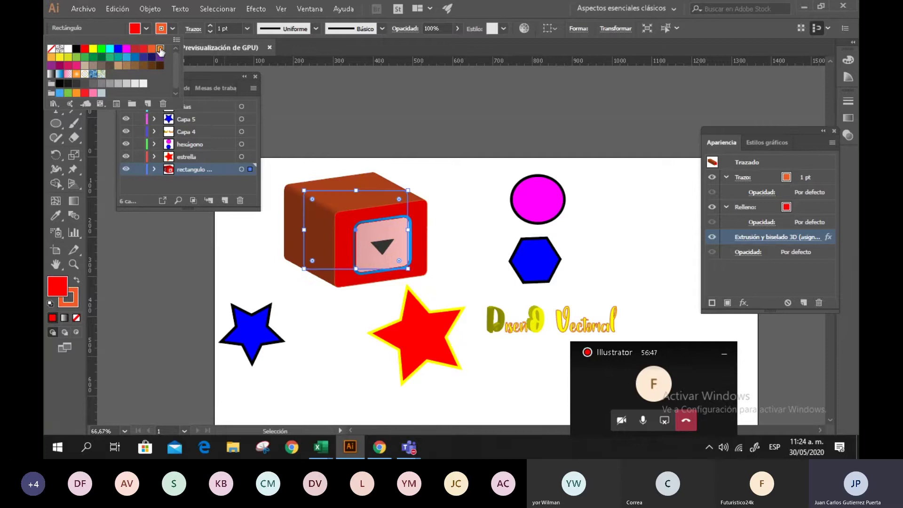
{"action": "left_click", "coordinate": [160, 49]}
{"action": "left_click", "coordinate": [101, 57]}
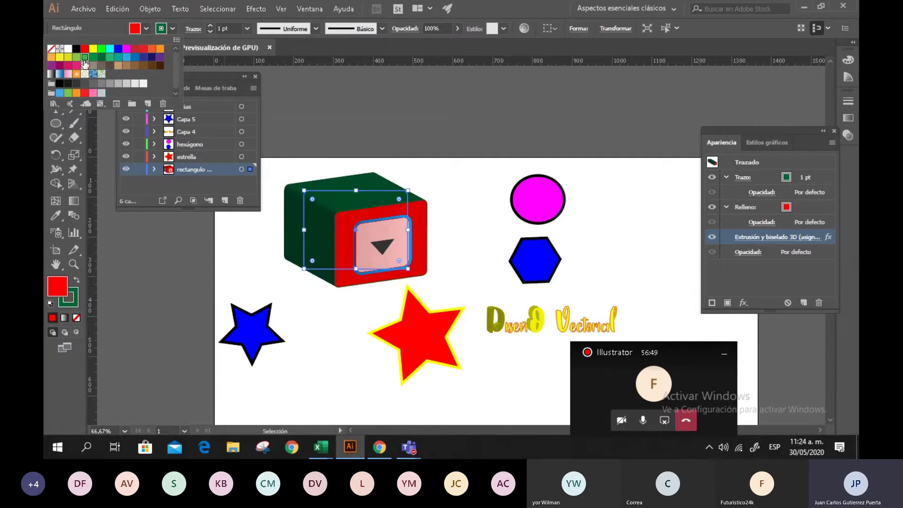
{"action": "left_click", "coordinate": [85, 57]}
{"action": "left_click", "coordinate": [84, 49]}
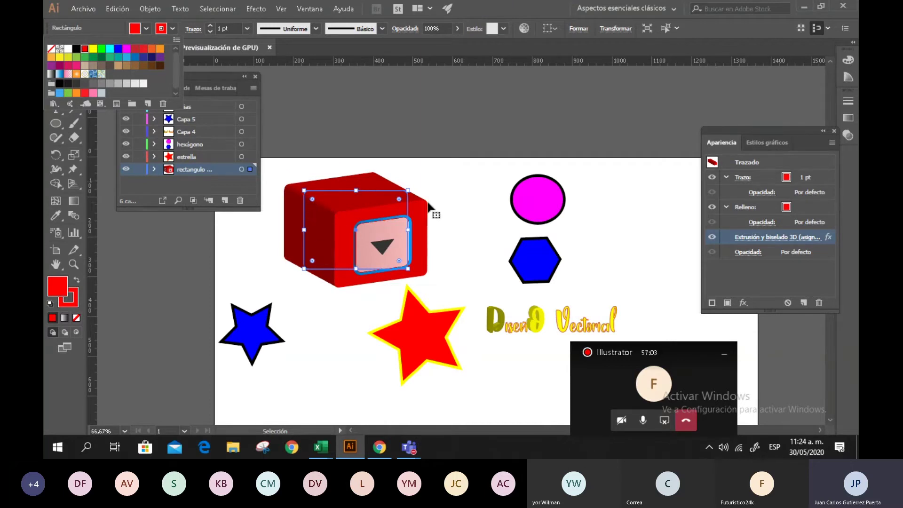
{"action": "left_click", "coordinate": [460, 174]}
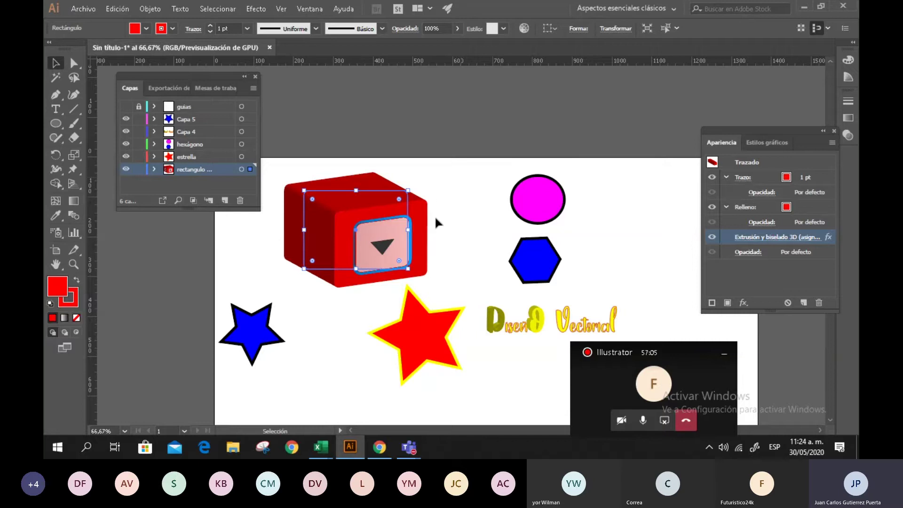
{"action": "left_click", "coordinate": [453, 184]}
Step: Select the blue hexagon and remove its black stroke by setting the stroke to none
{"action": "scroll", "coordinate": [509, 202], "scroll_direction": "down", "scroll_amount": 2}
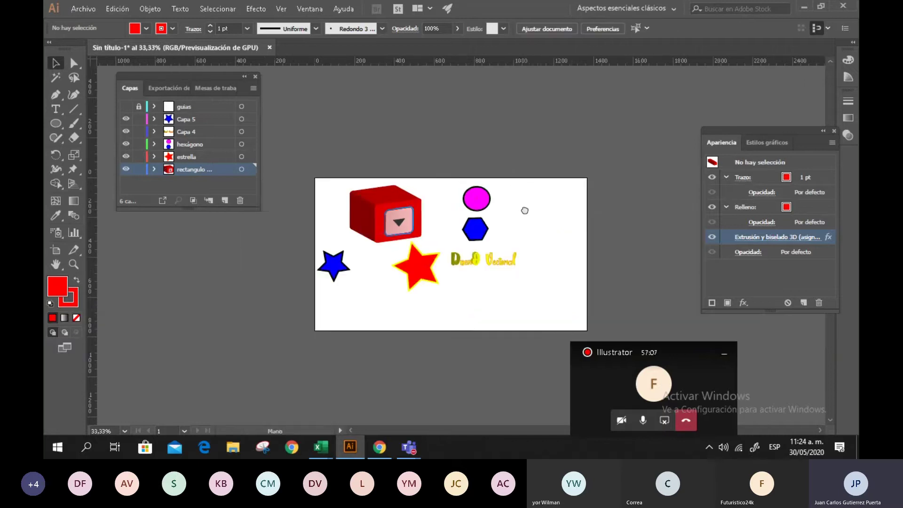
{"action": "scroll", "coordinate": [426, 220], "scroll_direction": "right", "scroll_amount": 2}
{"action": "scroll", "coordinate": [413, 236], "scroll_direction": "up", "scroll_amount": 4}
{"action": "left_click_drag", "start_coordinate": [345, 216], "coordinate": [475, 227]}
{"action": "left_click", "coordinate": [172, 29]}
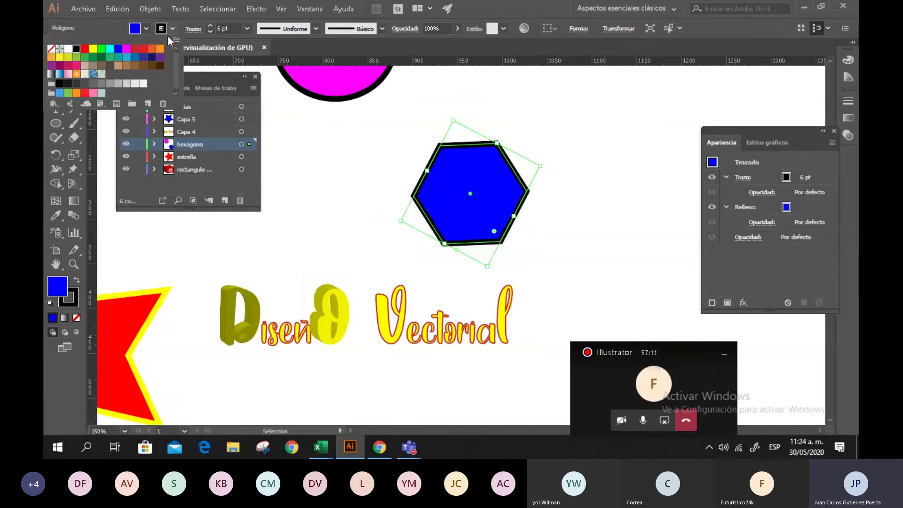
{"action": "left_click", "coordinate": [51, 48]}
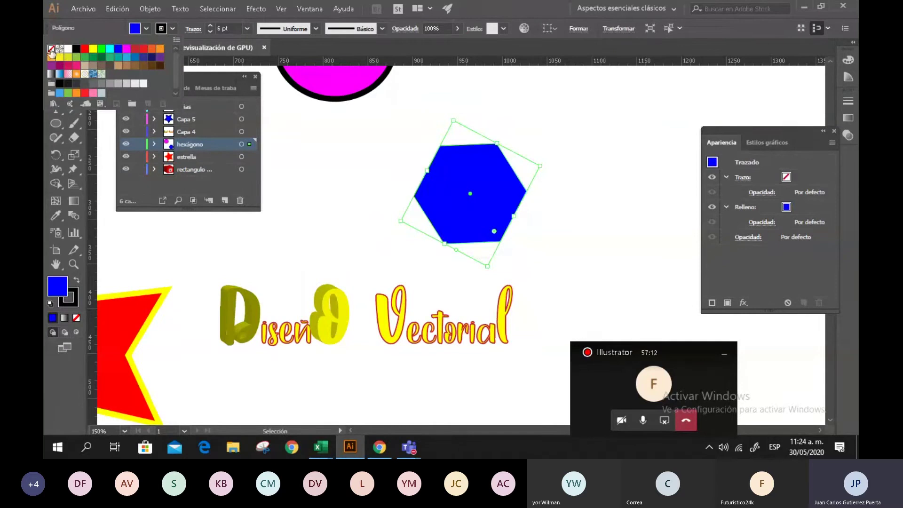
{"action": "left_click", "coordinate": [585, 136]}
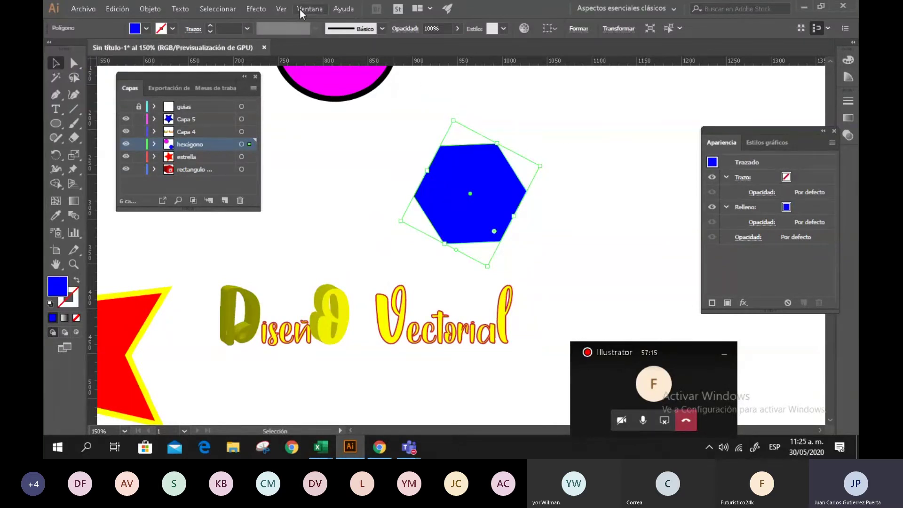
Step: Try a 3D extrude and bevel on the blue hexagon with the preview turned on
{"action": "left_click", "coordinate": [256, 9]}
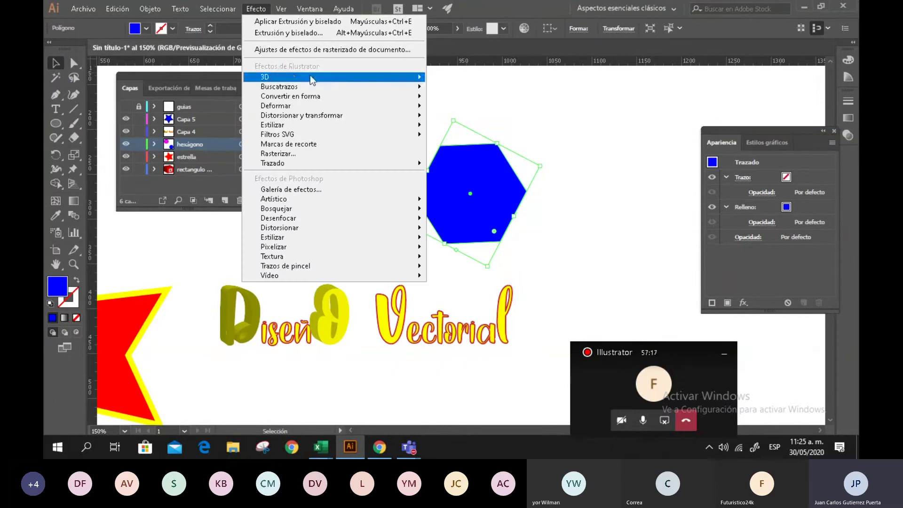
{"action": "mouse_move", "coordinate": [272, 77]}
{"action": "left_click", "coordinate": [447, 80]}
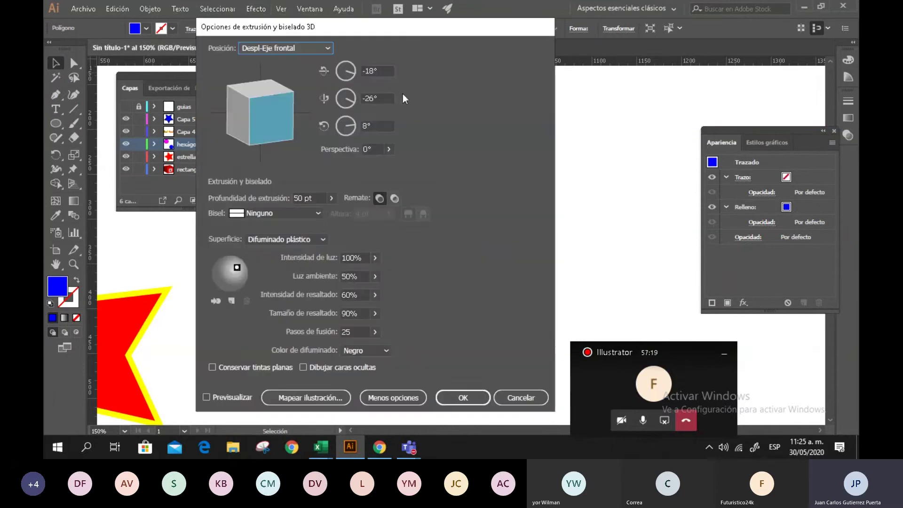
{"action": "left_click_drag", "start_coordinate": [403, 31], "coordinate": [715, 35]}
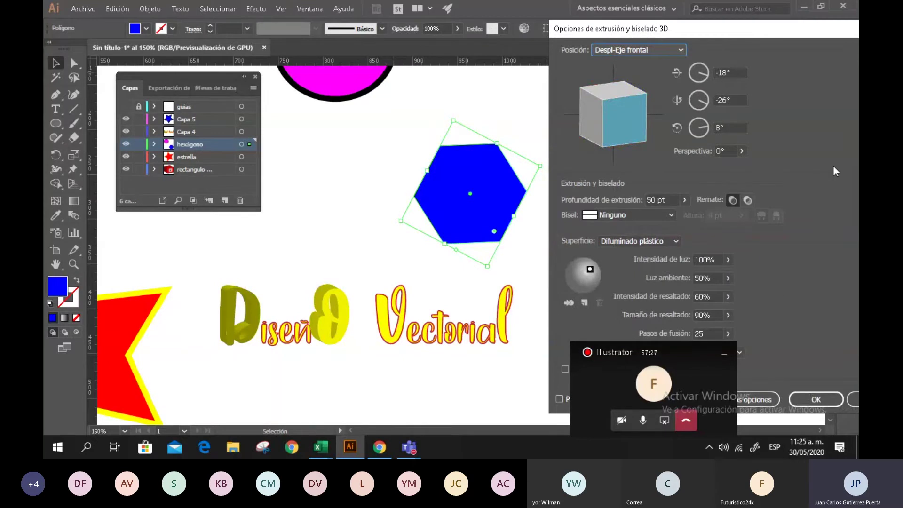
{"action": "left_click", "coordinate": [559, 399]}
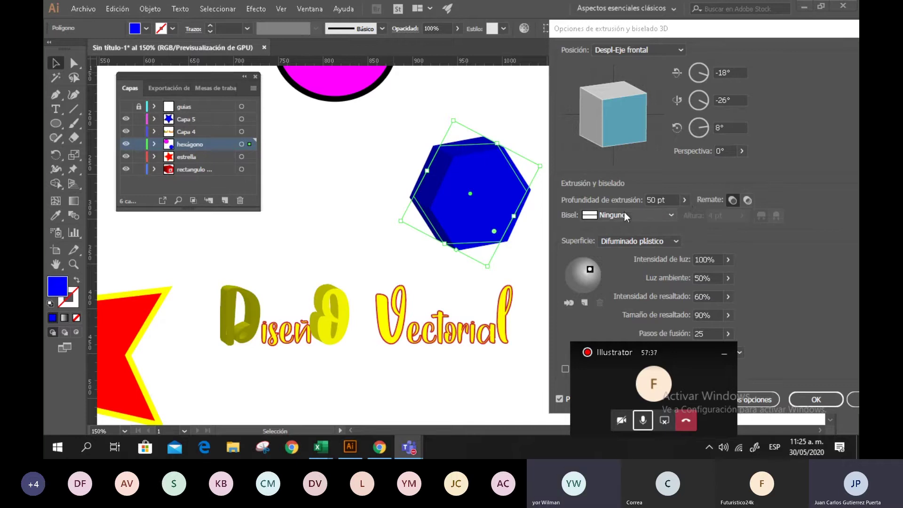
{"action": "left_click", "coordinate": [493, 212]}
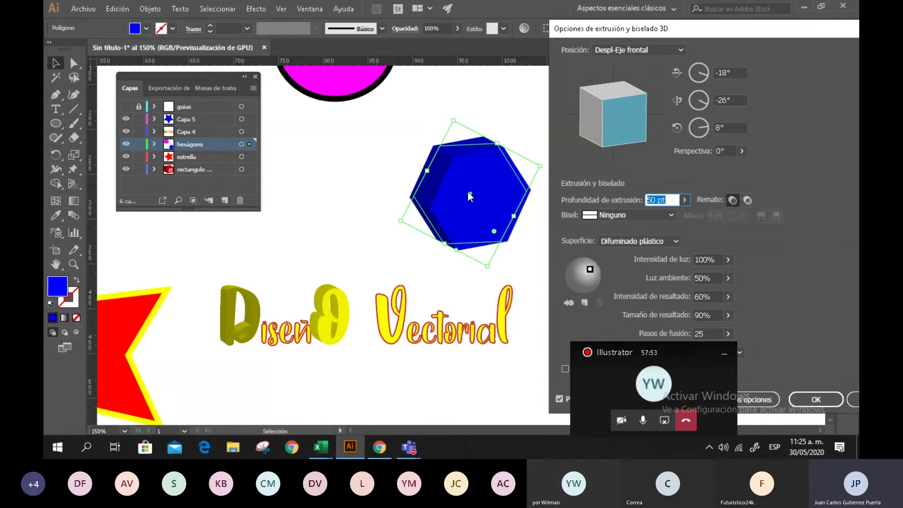
Step: Switch to Chrome and search Google Images for isometric design
{"action": "left_click", "coordinate": [379, 447]}
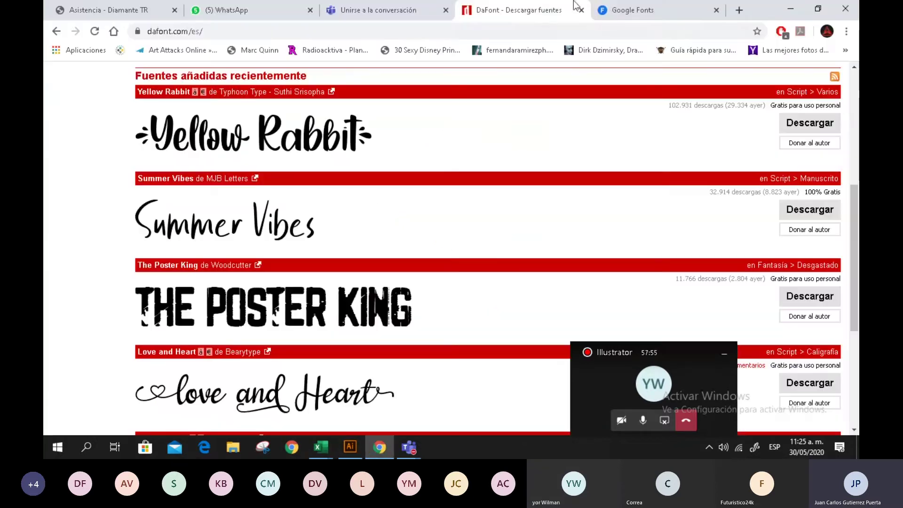
{"action": "left_click", "coordinate": [680, 14]}
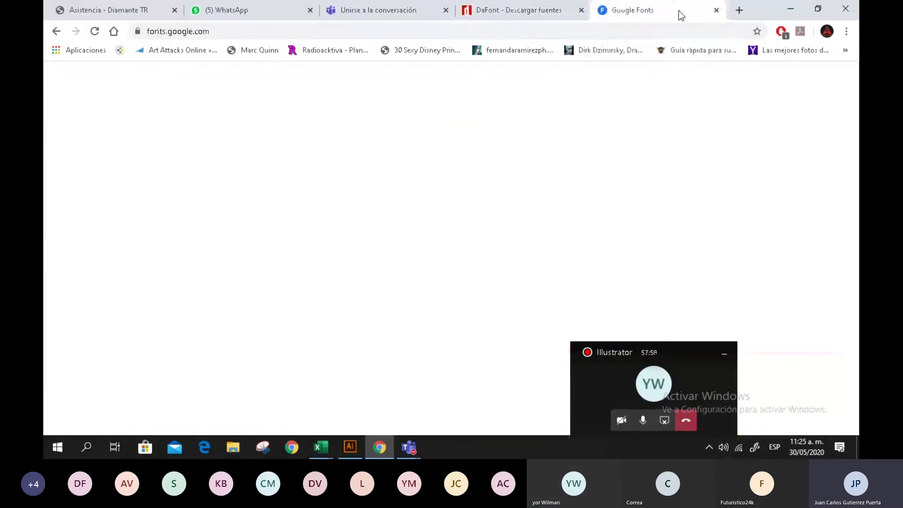
{"action": "left_click", "coordinate": [628, 31]}
{"action": "type", "text": "s"}
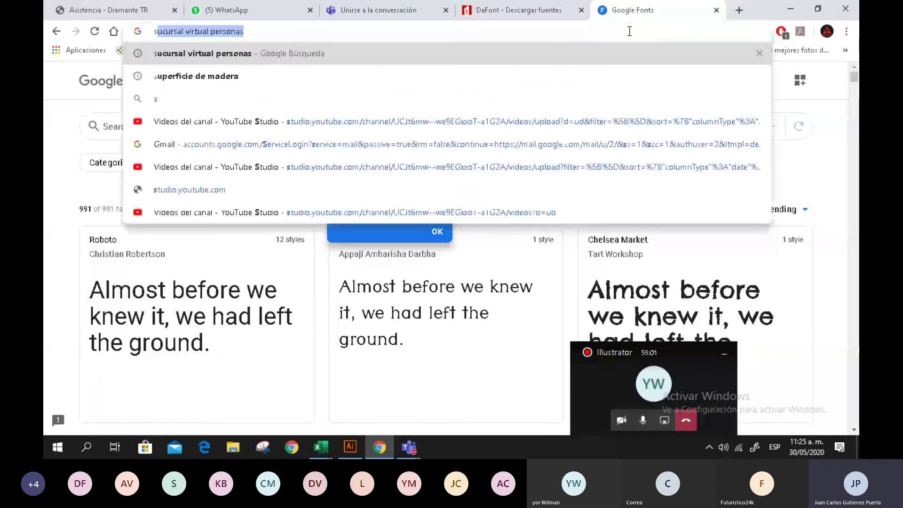
{"action": "type", "text": "isom"}
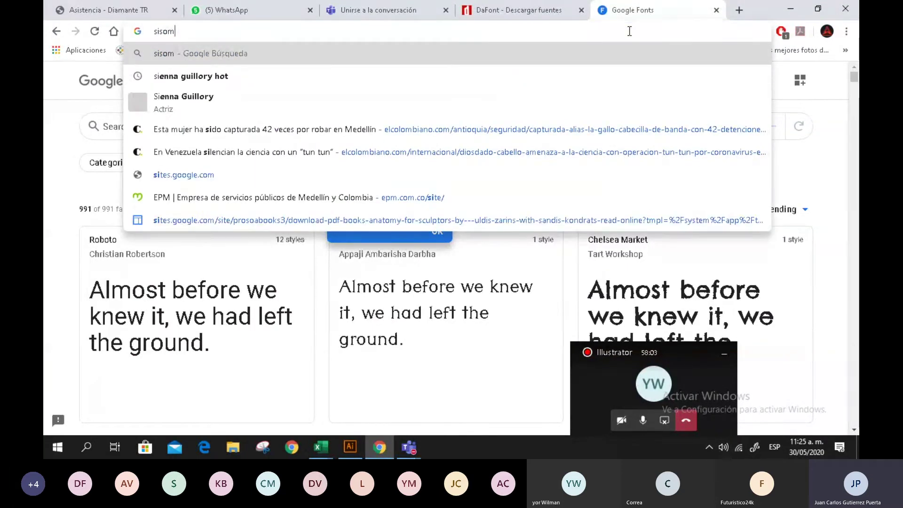
{"action": "type", "text": "etric "}
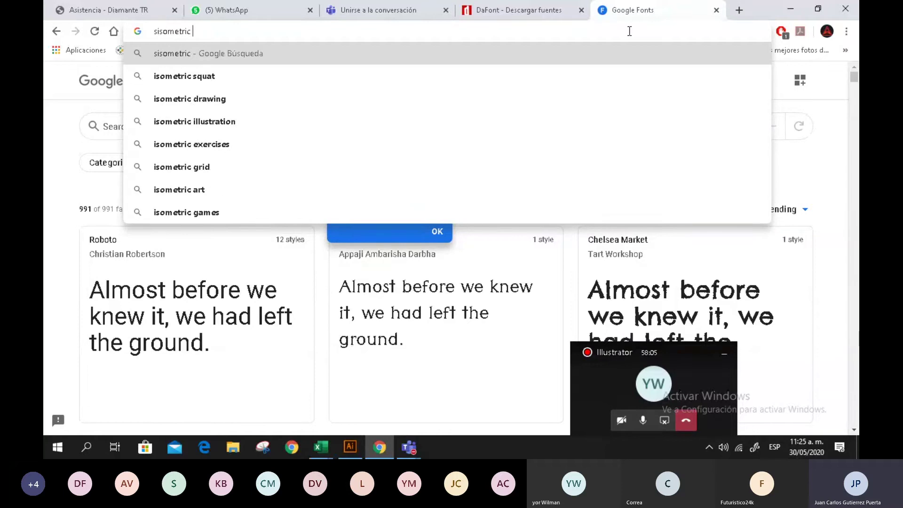
{"action": "type", "text": "design"}
{"action": "key", "text": "Return"}
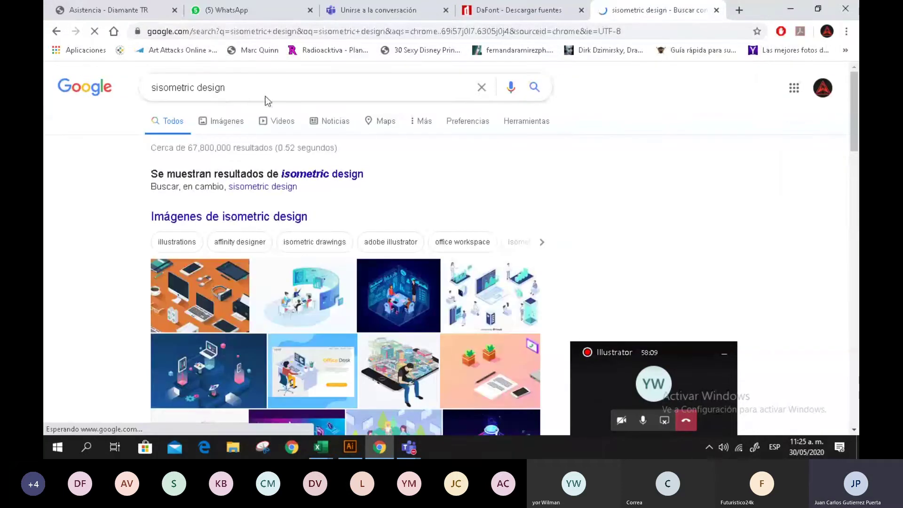
{"action": "left_click", "coordinate": [230, 123]}
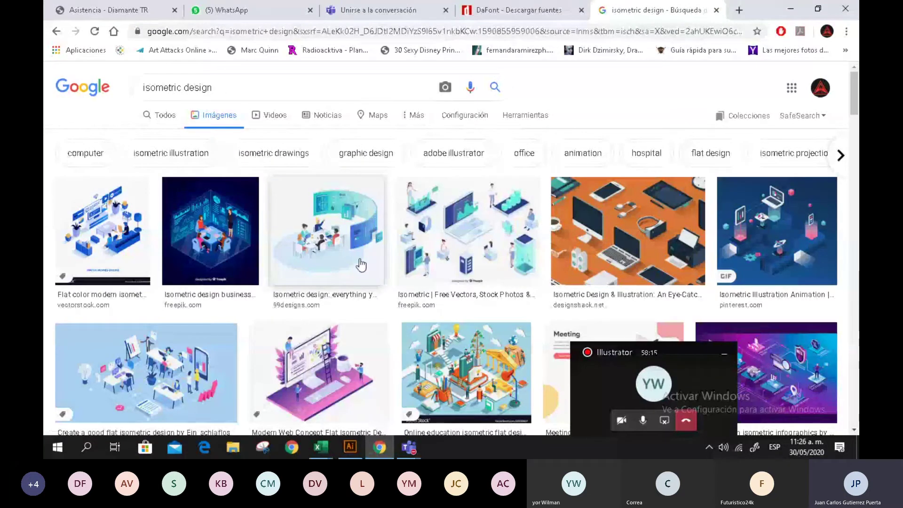
Step: Browse the isometric design image results and preview the light blue flat isometric office illustration from Fiverr
{"action": "scroll", "coordinate": [361, 265], "scroll_direction": "down", "scroll_amount": 3}
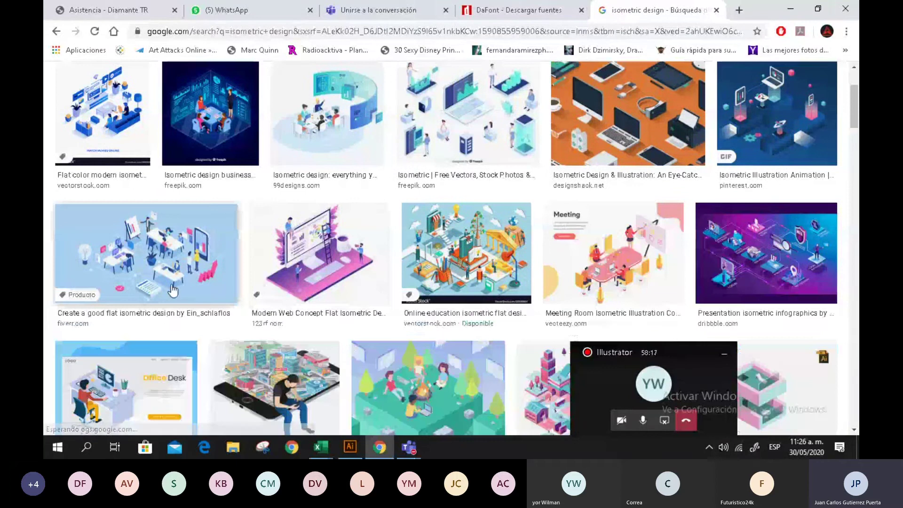
{"action": "left_click", "coordinate": [167, 242]}
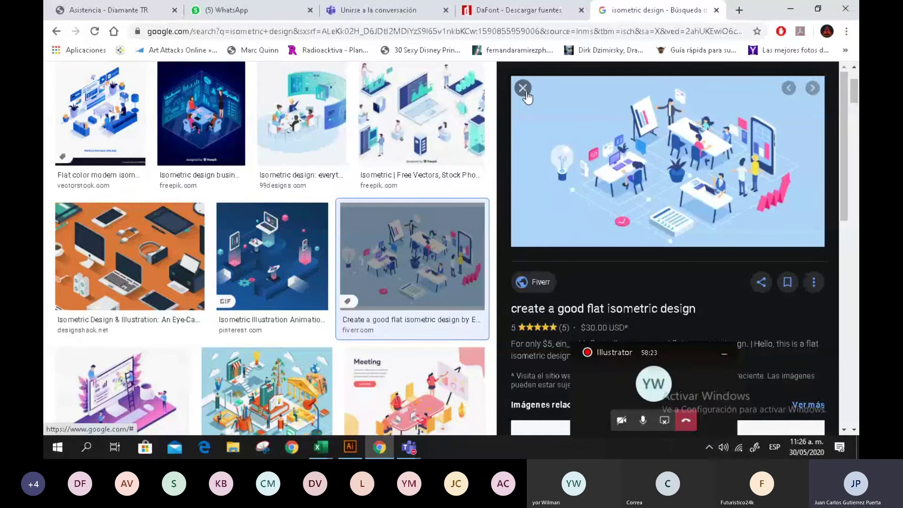
{"action": "left_click", "coordinate": [524, 89]}
{"action": "scroll", "coordinate": [240, 294], "scroll_direction": "down", "scroll_amount": 5}
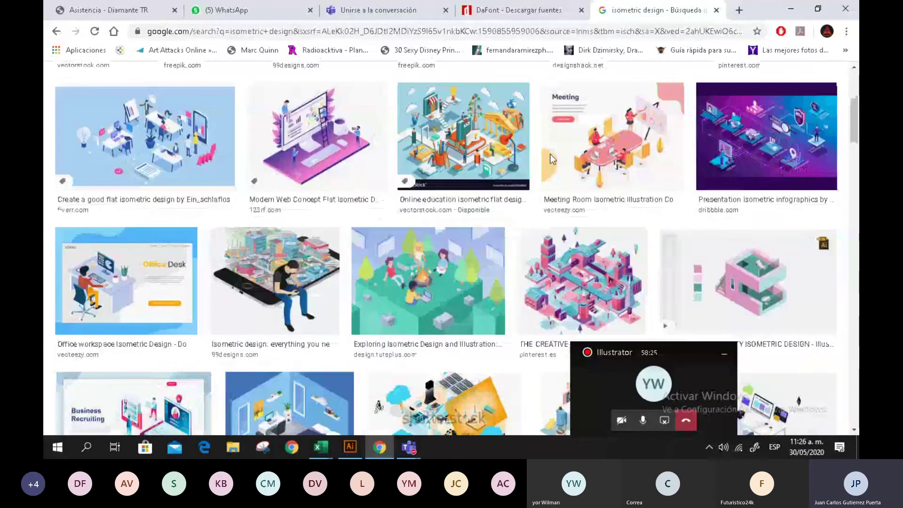
{"action": "scroll", "coordinate": [240, 294], "scroll_direction": "down", "scroll_amount": 3}
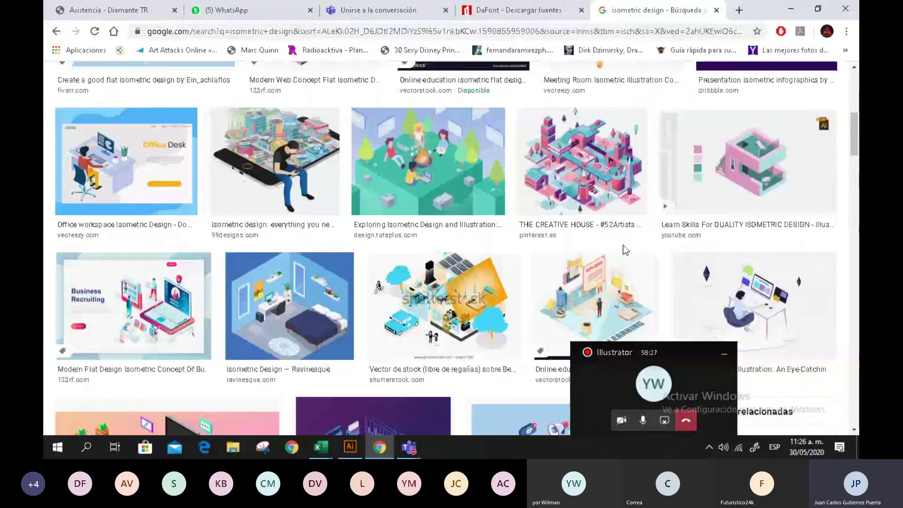
{"action": "scroll", "coordinate": [622, 245], "scroll_direction": "down", "scroll_amount": 1}
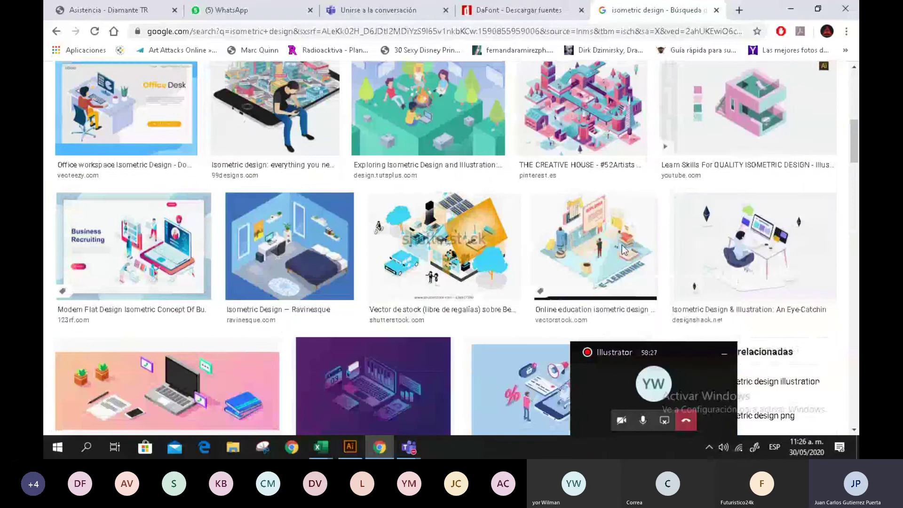
Step: View the isoFlat laptop and books illustration at full size in a separate tab, and close that tab
{"action": "left_click", "coordinate": [167, 390]}
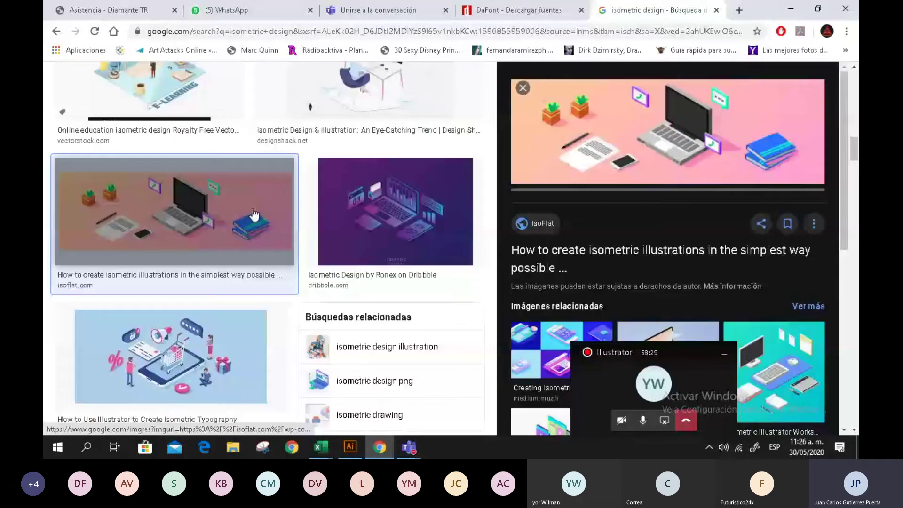
{"action": "right_click", "coordinate": [613, 151]}
{"action": "left_click", "coordinate": [671, 294]}
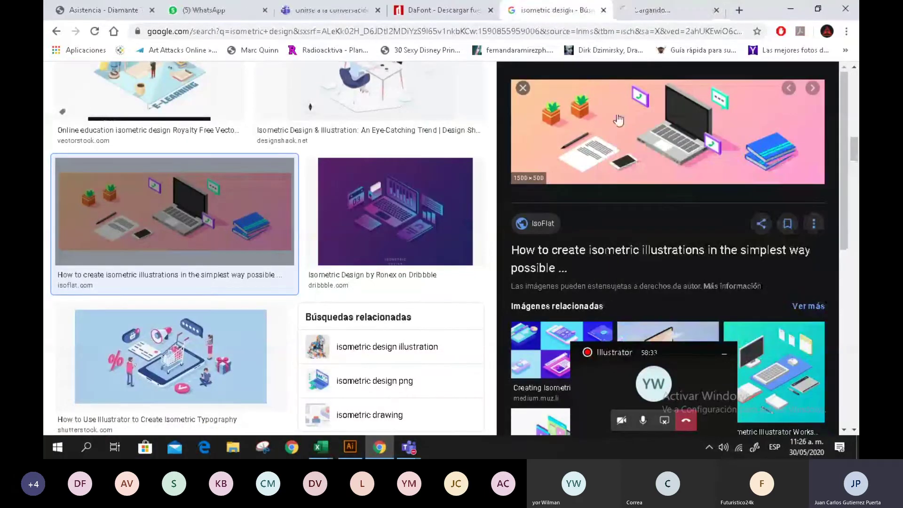
{"action": "key", "text": "ctrl+Tab"}
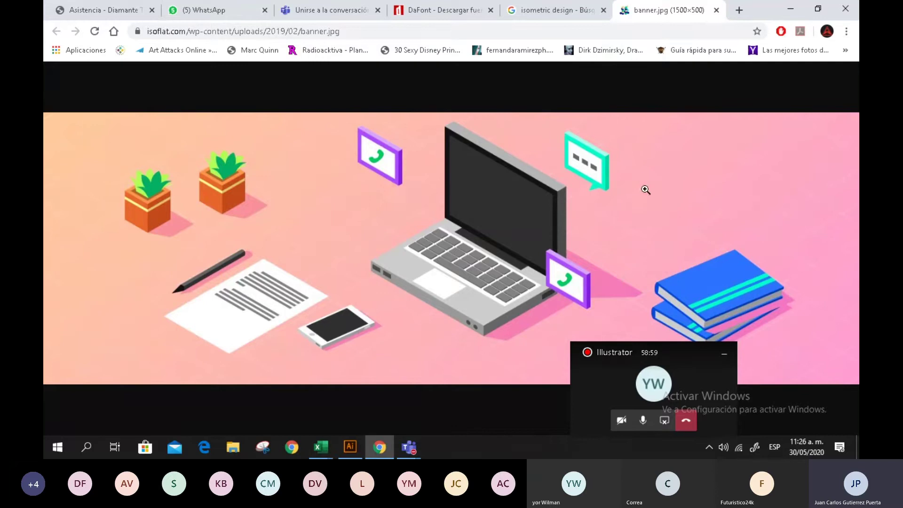
{"action": "left_click", "coordinate": [717, 9]}
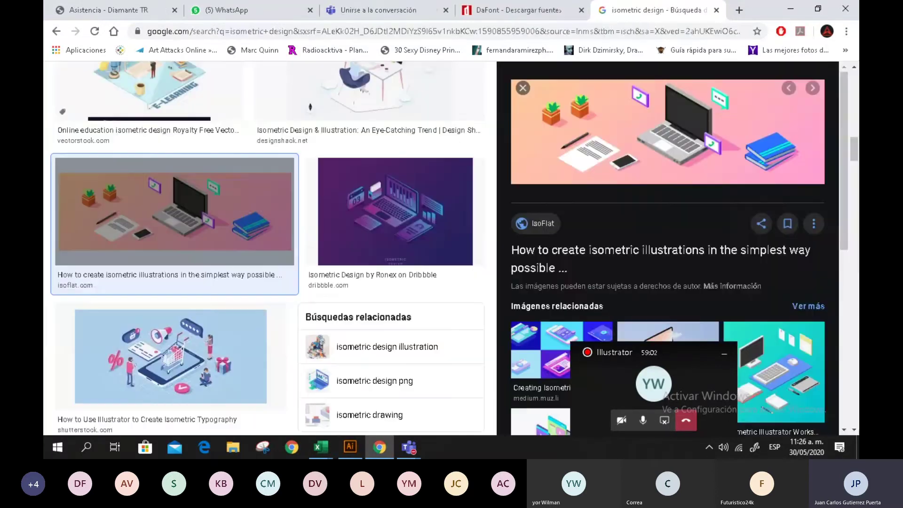
Step: Switch back to Illustrator and cancel the hexagon's 3D extrude and bevel settings
{"action": "left_click", "coordinate": [350, 447]}
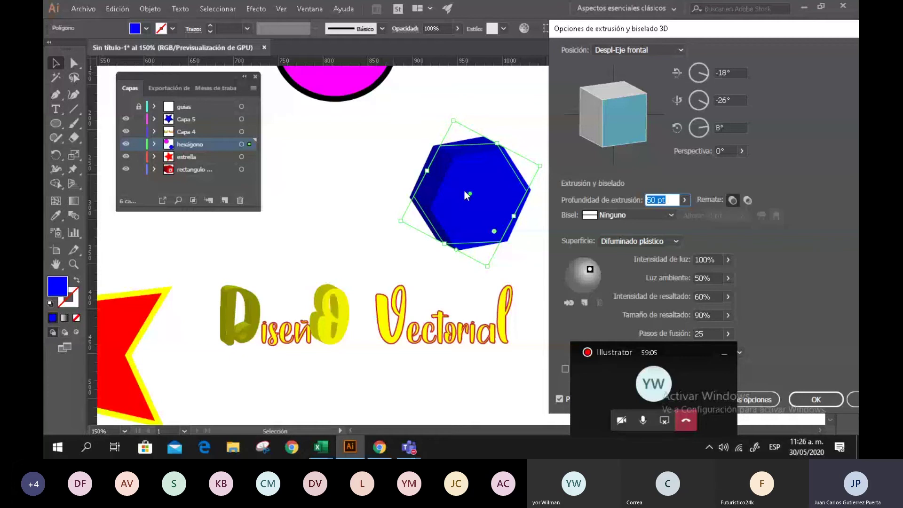
{"action": "key", "text": "BackSpace"}
{"action": "left_click", "coordinate": [851, 402]}
Step: Draw a square about 100 px wide with the Rectangle tool in the empty artboard area beside the hexagon
{"action": "scroll", "coordinate": [540, 198], "scroll_direction": "up", "scroll_amount": 1, "text": "alt"}
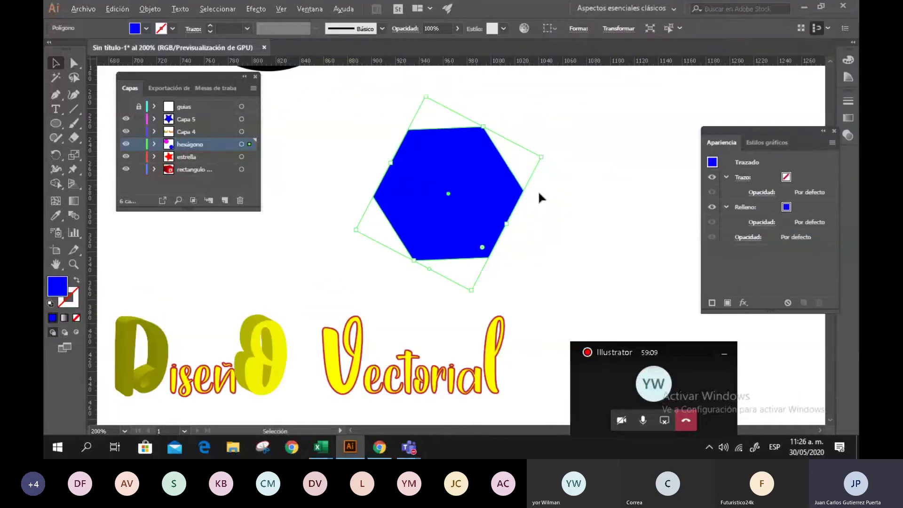
{"action": "left_click_drag", "start_coordinate": [567, 169], "coordinate": [264, 172]}
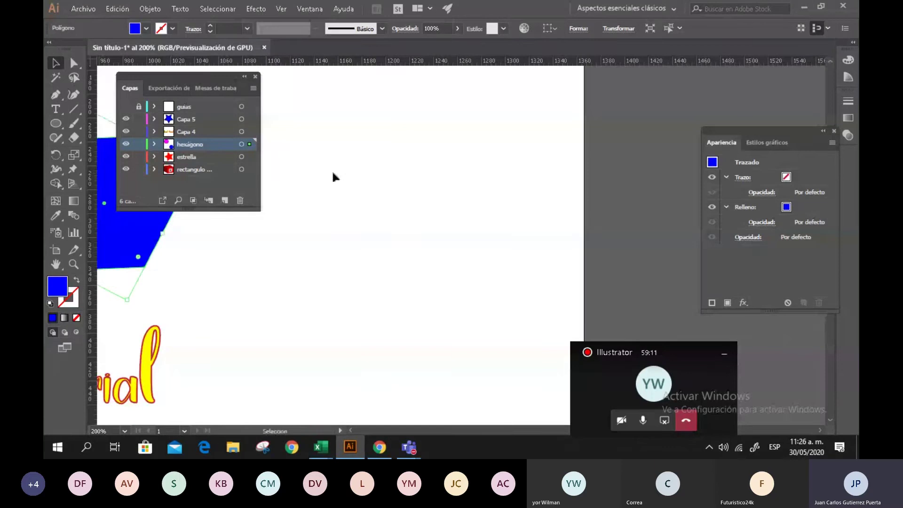
{"action": "key", "text": "l"}
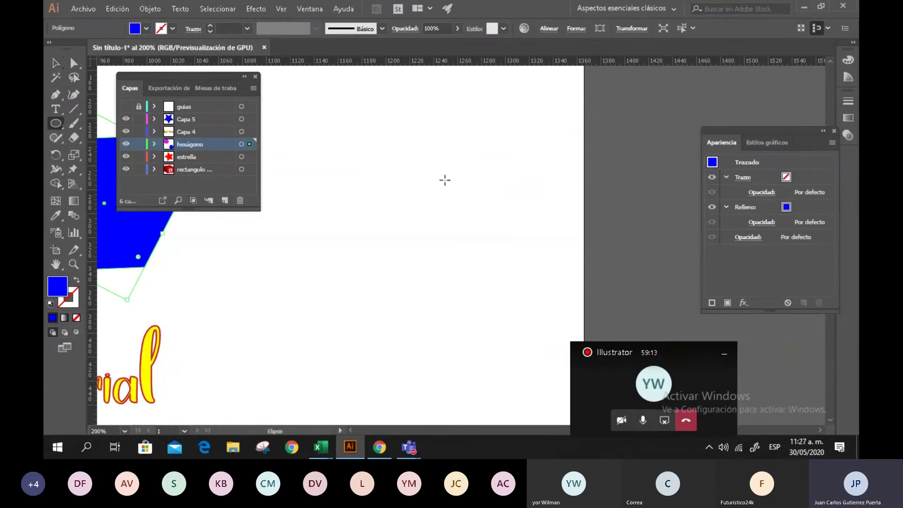
{"action": "left_click_drag", "start_coordinate": [56, 125], "coordinate": [108, 123]}
{"action": "left_click_drag", "start_coordinate": [360, 171], "coordinate": [484, 275]}
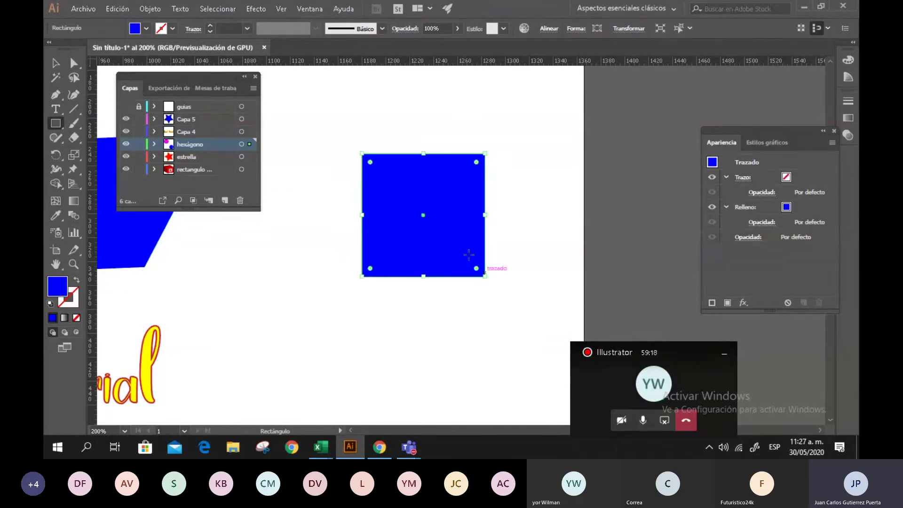
Step: Change the new square's fill colour to red
{"action": "left_click", "coordinate": [146, 28]}
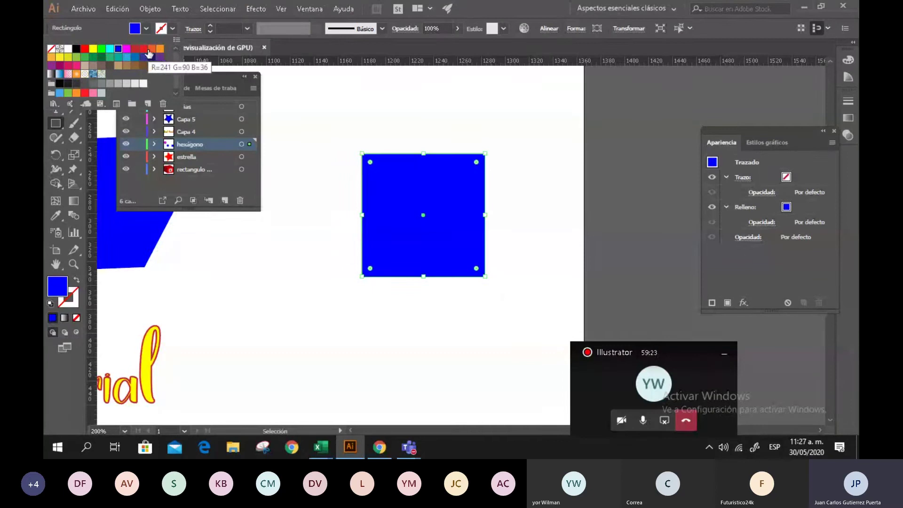
{"action": "left_click", "coordinate": [144, 49]}
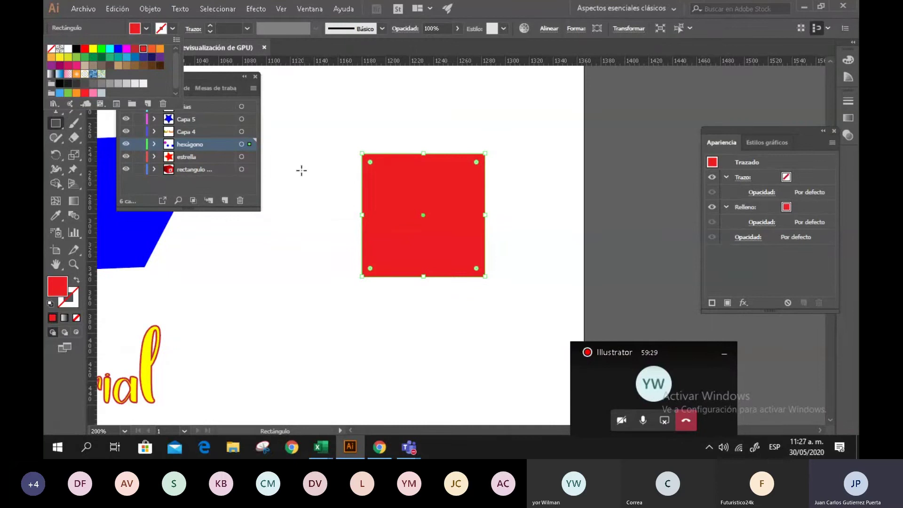
{"action": "left_click", "coordinate": [302, 170]}
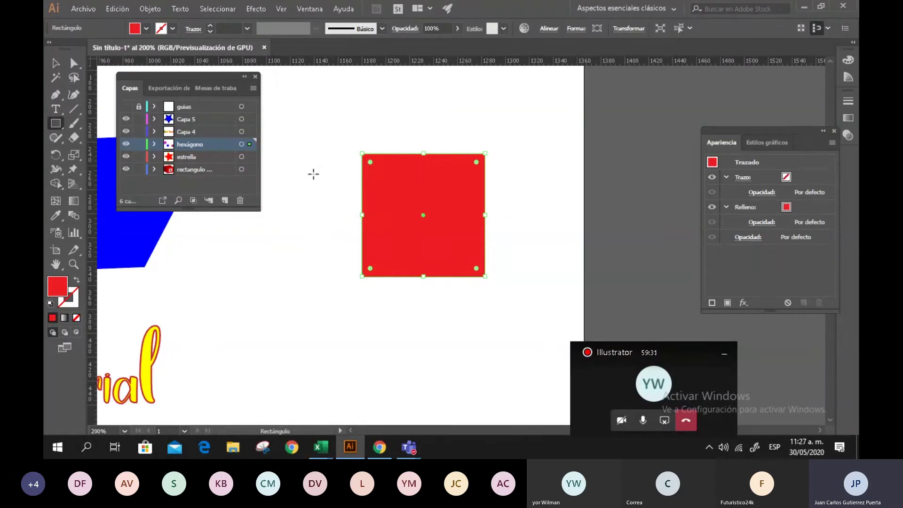
Step: Draw a narrow upright rectangle beside the red square and fill it with light grey
{"action": "left_click_drag", "start_coordinate": [316, 182], "coordinate": [344, 266]}
{"action": "left_click", "coordinate": [147, 29]}
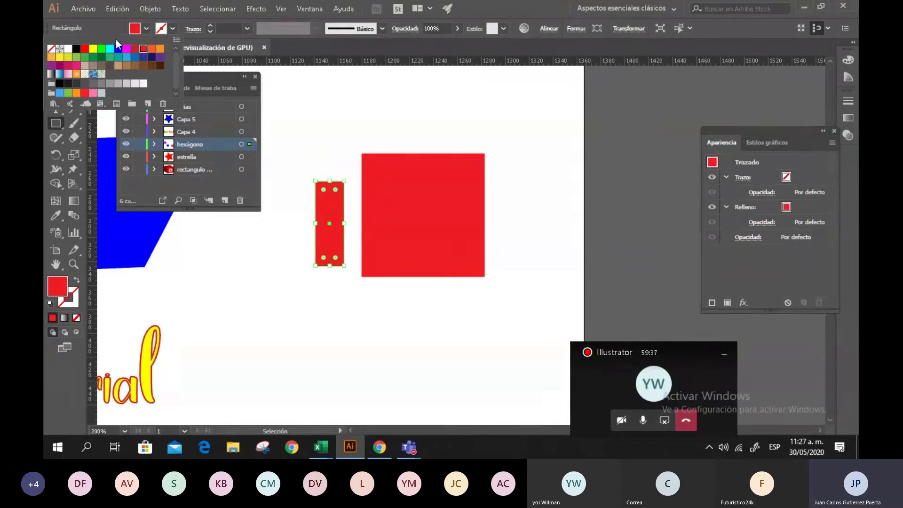
{"action": "left_click", "coordinate": [69, 51]}
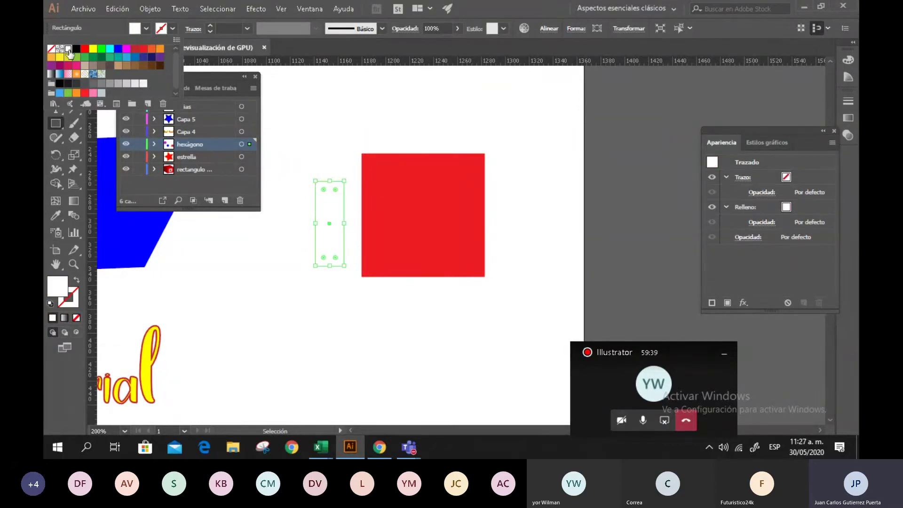
{"action": "left_click", "coordinate": [135, 30]}
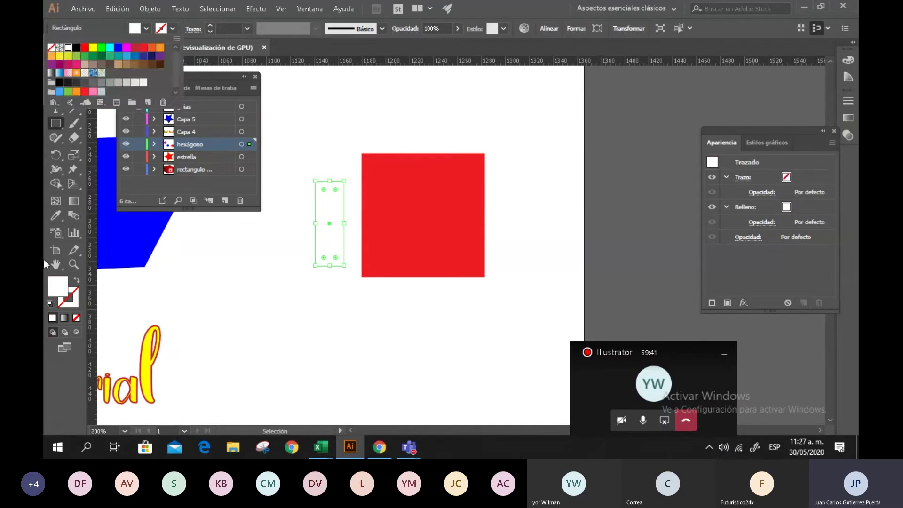
{"action": "double_click", "coordinate": [57, 290]}
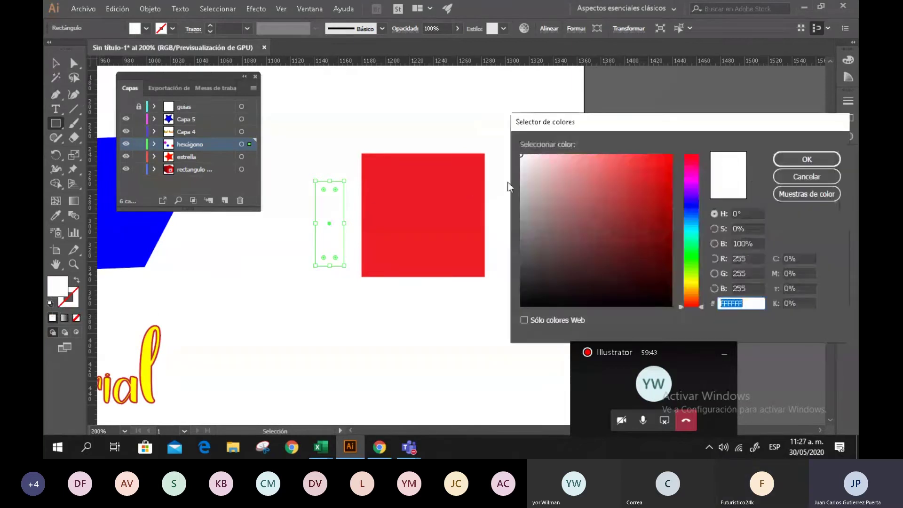
{"action": "left_click", "coordinate": [521, 171]}
{"action": "left_click", "coordinate": [816, 163]}
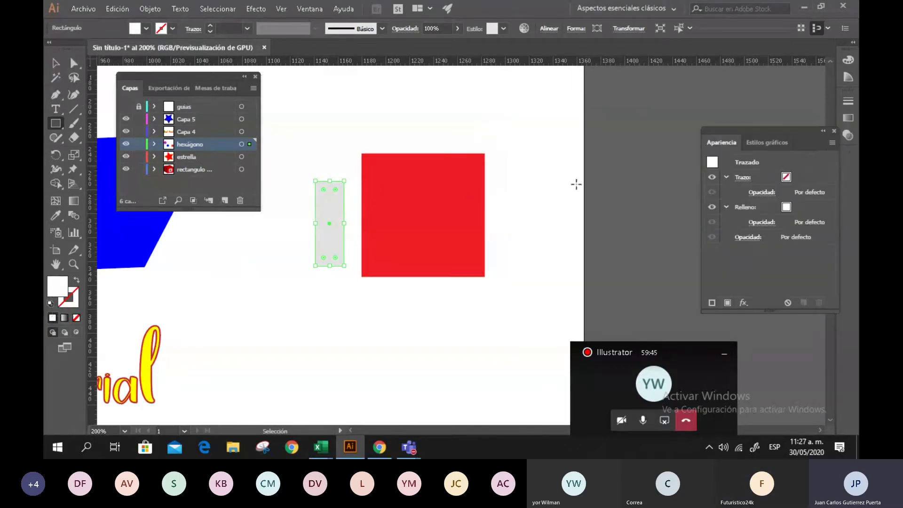
Step: Make a copy of the grey bar rotated 90° about its centre to form a cross, and select both bars
{"action": "key", "text": "v"}
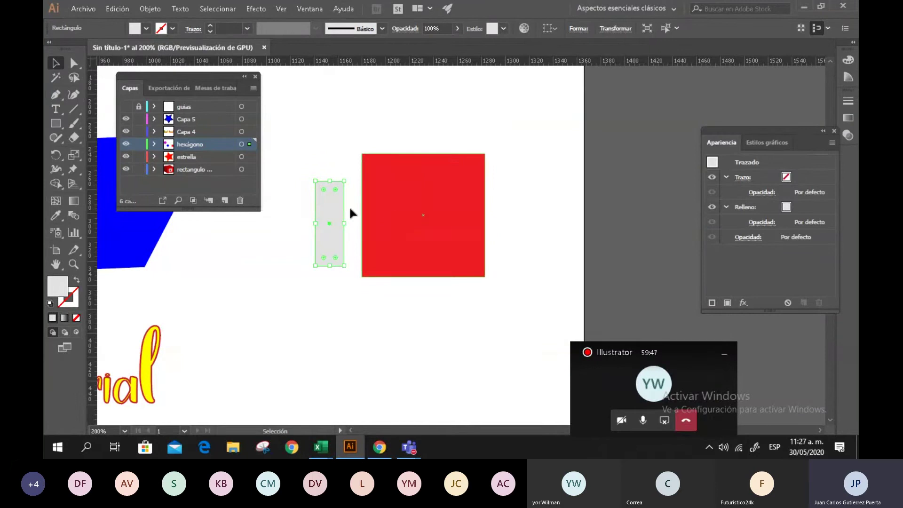
{"action": "key", "text": "a"}
{"action": "key", "text": "ctrl"}
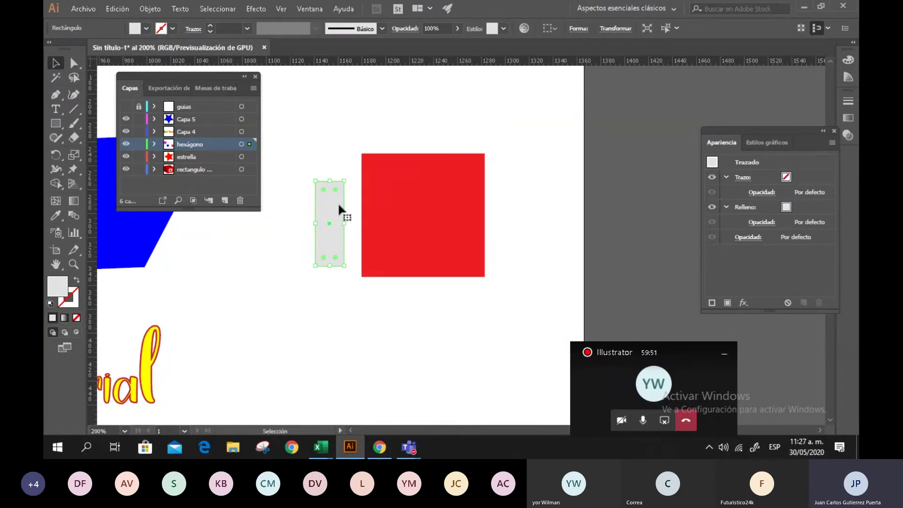
{"action": "left_click_drag", "start_coordinate": [357, 178], "coordinate": [382, 211]}
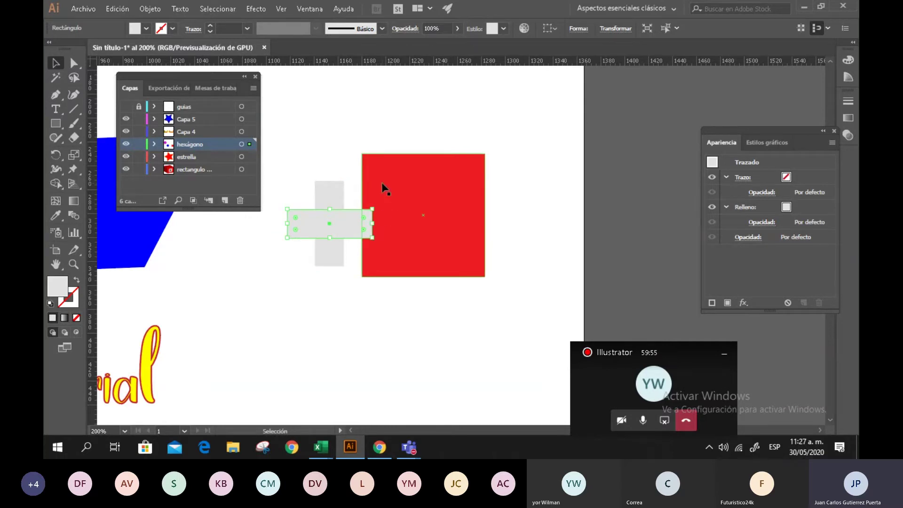
{"action": "left_click", "coordinate": [321, 201], "text": "shift"}
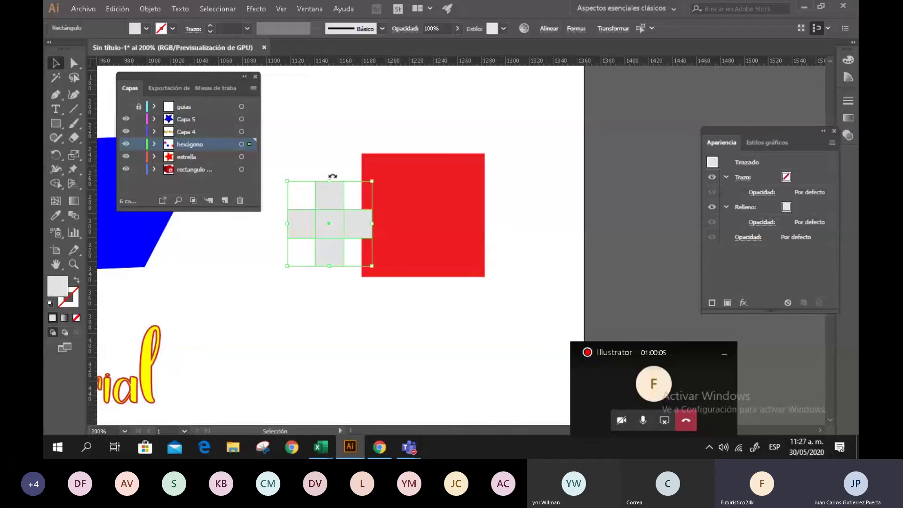
Step: Switch to Chrome, look through the isometric design image results again, and return to Illustrator
{"action": "left_click", "coordinate": [381, 448]}
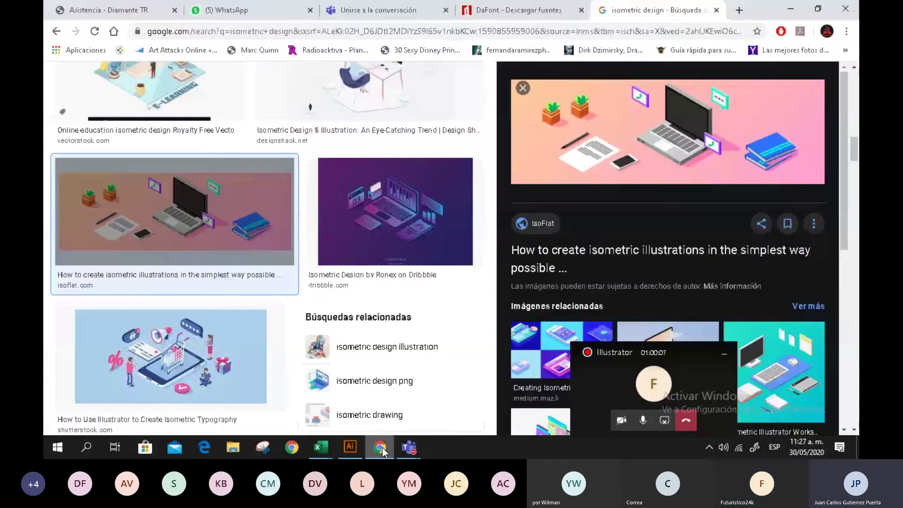
{"action": "scroll", "coordinate": [213, 268], "scroll_direction": "down", "scroll_amount": 2}
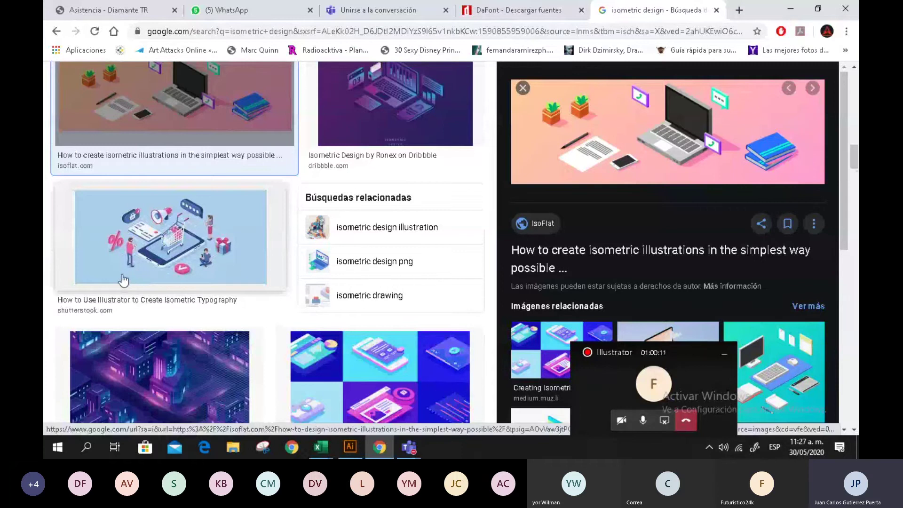
{"action": "scroll", "coordinate": [123, 278], "scroll_direction": "up", "scroll_amount": 2}
{"action": "scroll", "coordinate": [122, 279], "scroll_direction": "down", "scroll_amount": 3}
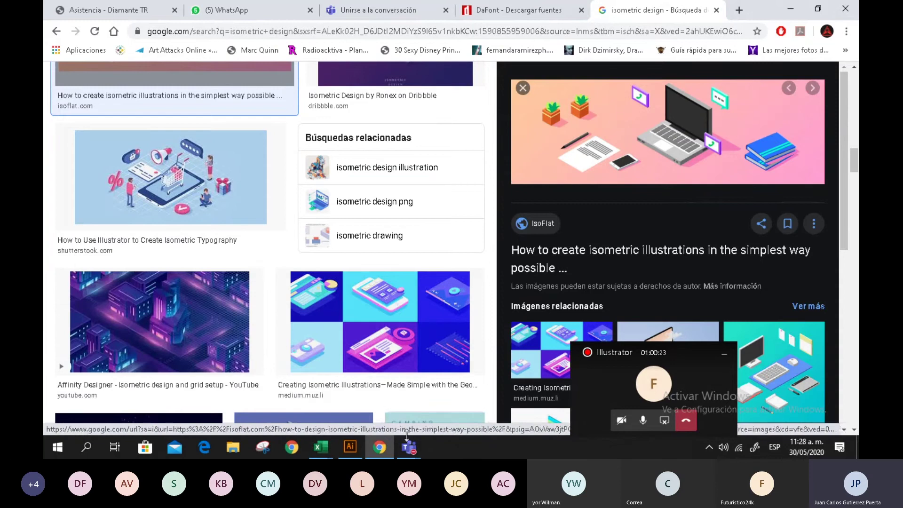
{"action": "left_click", "coordinate": [350, 448]}
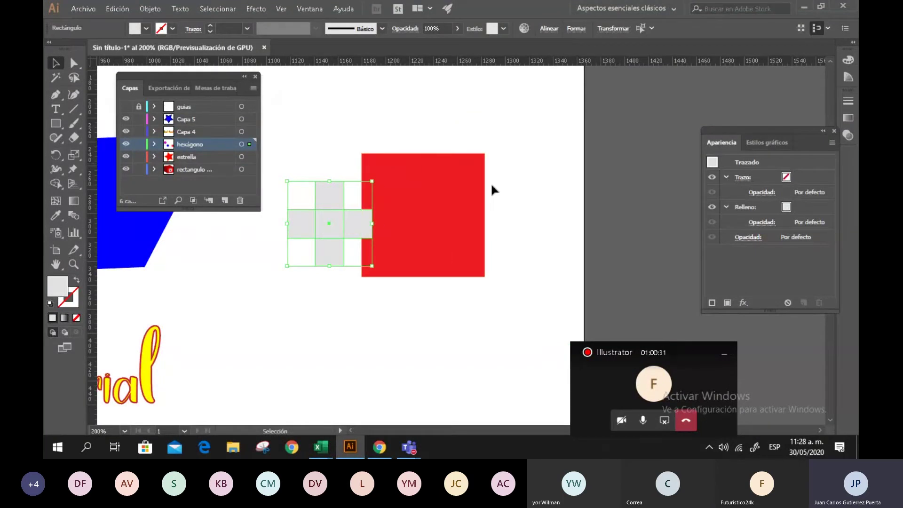
Step: Show the Pathfinder options and unite the two crossed grey bars into a single shape
{"action": "left_click", "coordinate": [331, 201]}
{"action": "left_click", "coordinate": [337, 142]}
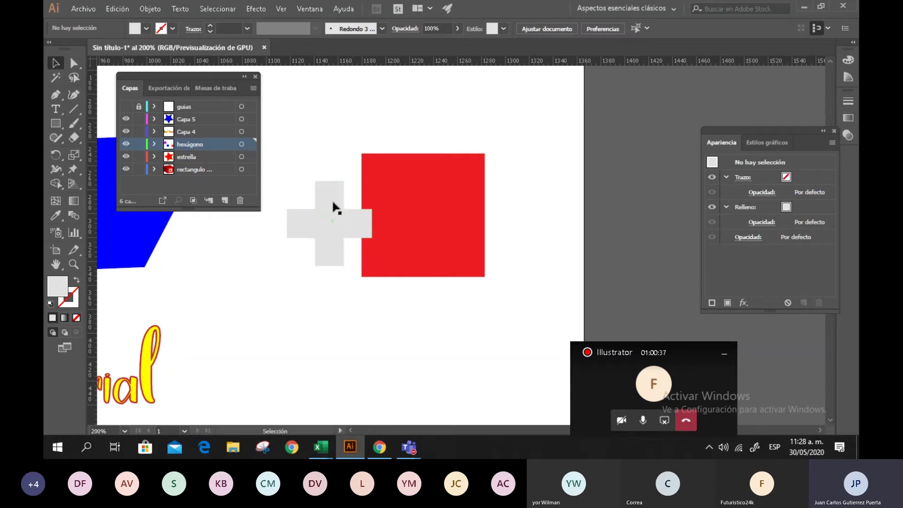
{"action": "left_click", "coordinate": [328, 187]}
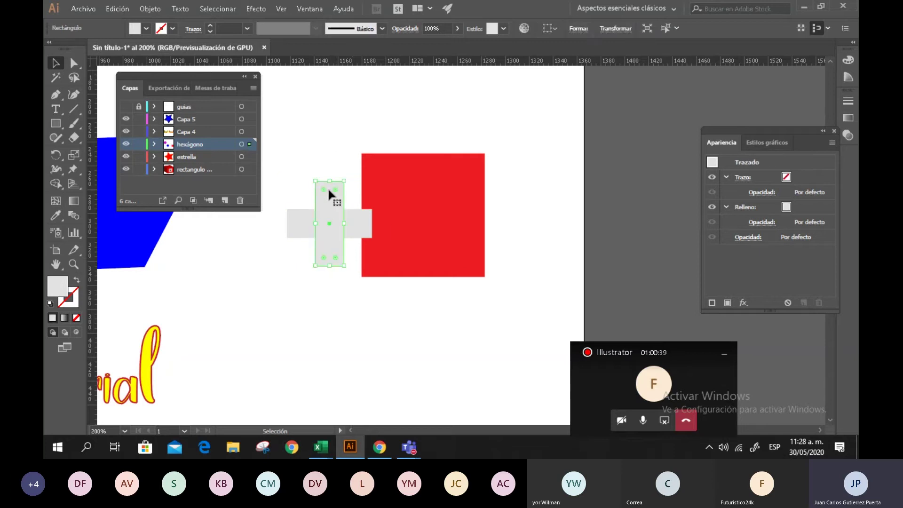
{"action": "left_click", "coordinate": [314, 10]}
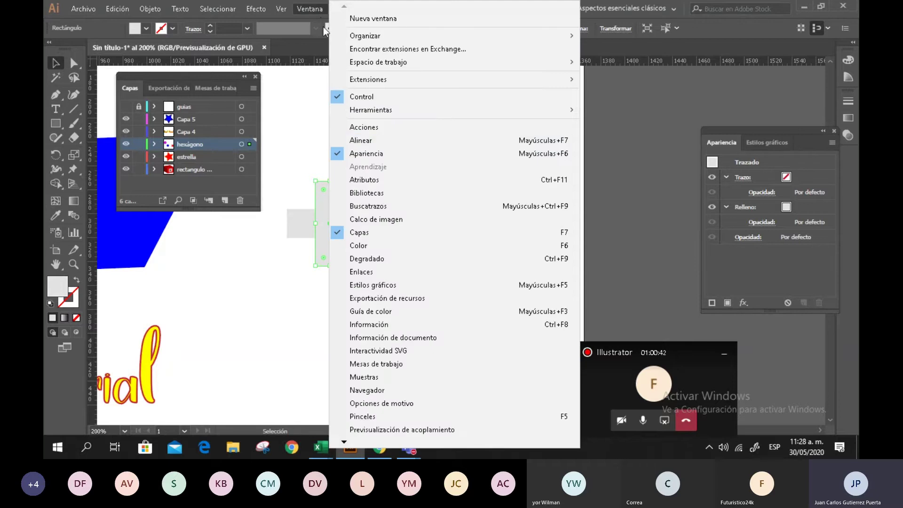
{"action": "left_click", "coordinate": [376, 206]}
{"action": "left_click_drag", "start_coordinate": [713, 87], "coordinate": [672, 74]}
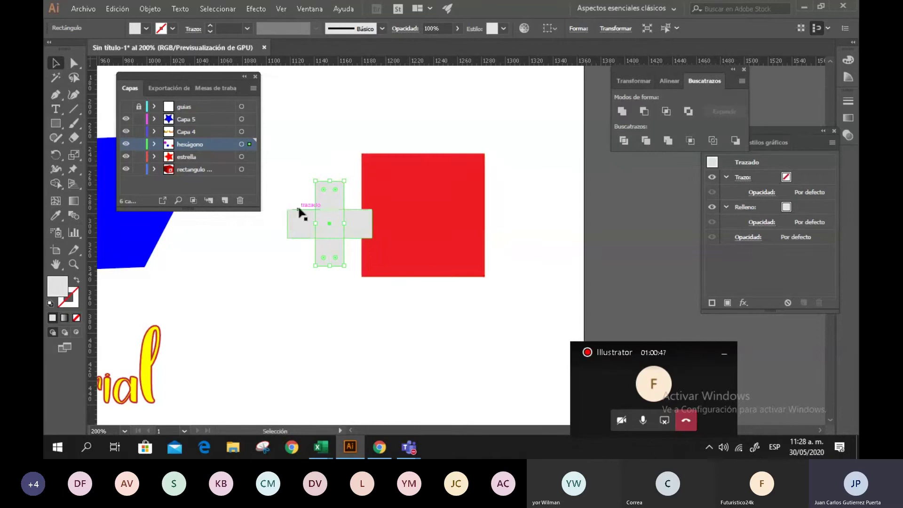
{"action": "left_click", "coordinate": [297, 227], "text": "shift"}
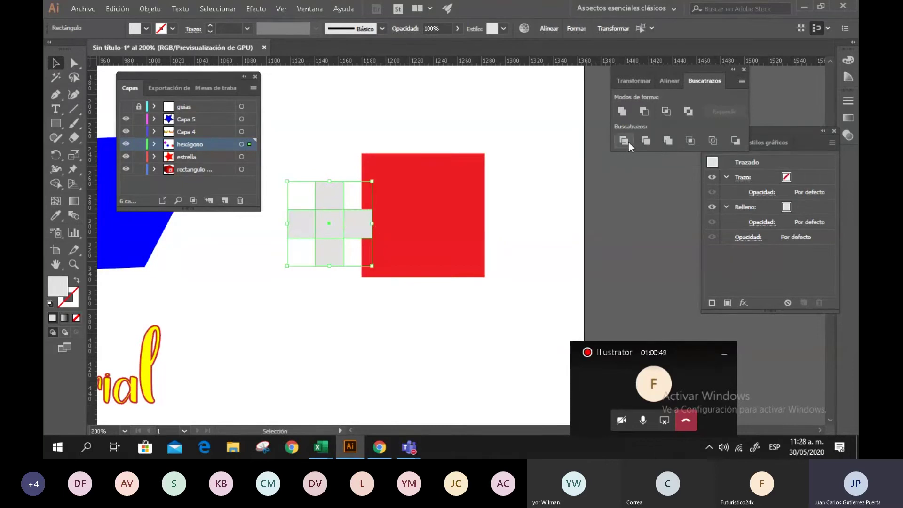
{"action": "left_click", "coordinate": [622, 114]}
Step: Move the grey cross onto the centre of the red square and deselect it
{"action": "left_click_drag", "start_coordinate": [330, 229], "coordinate": [424, 219]}
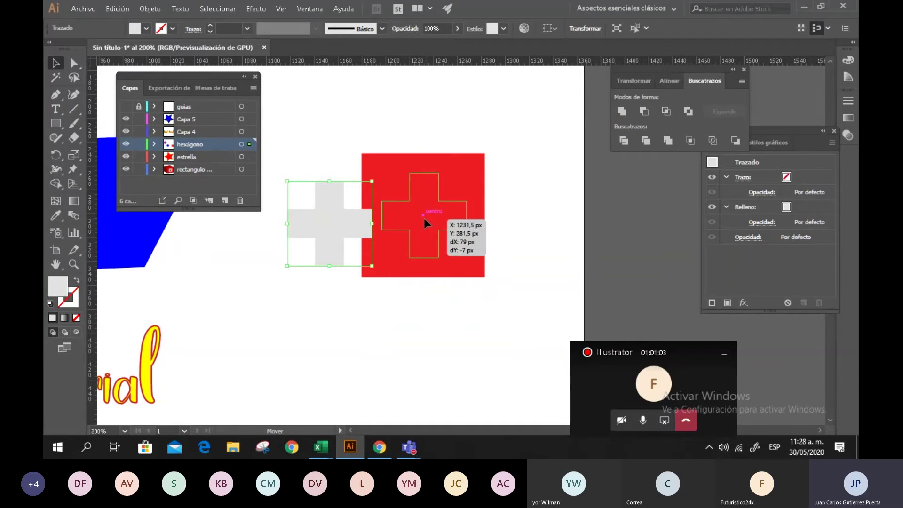
{"action": "left_click_drag", "start_coordinate": [424, 218], "coordinate": [425, 218]}
{"action": "left_click", "coordinate": [466, 128]}
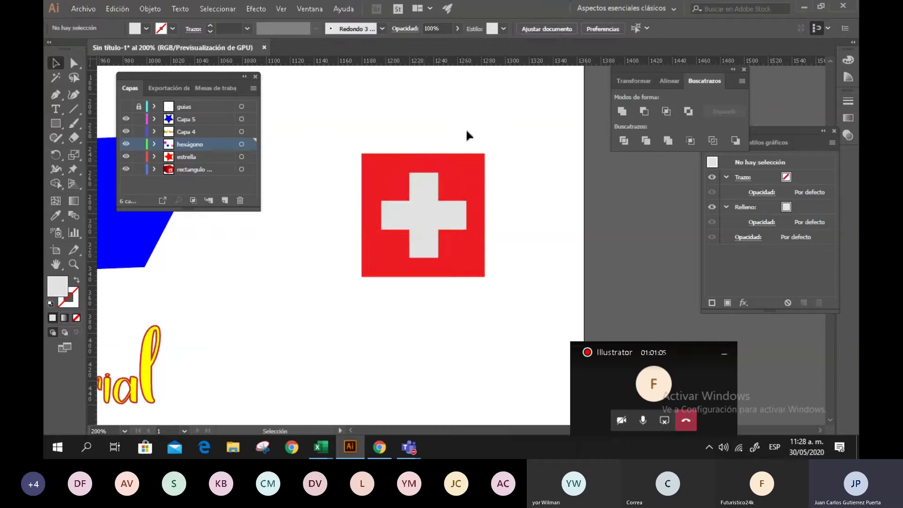
Step: Select the red square together with the grey cross and group them
{"action": "left_click_drag", "start_coordinate": [334, 103], "coordinate": [346, 285]}
{"action": "left_click_drag", "start_coordinate": [422, 309], "coordinate": [507, 303]}
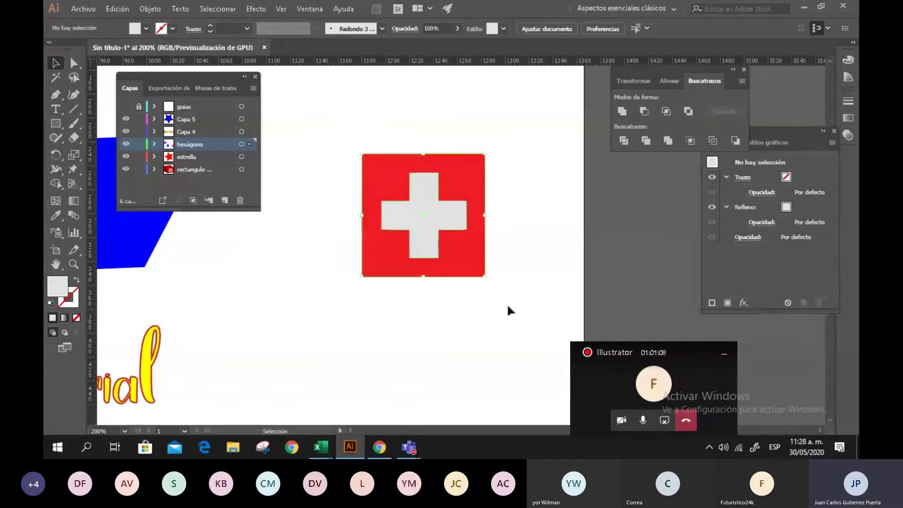
{"action": "left_click", "coordinate": [355, 92]}
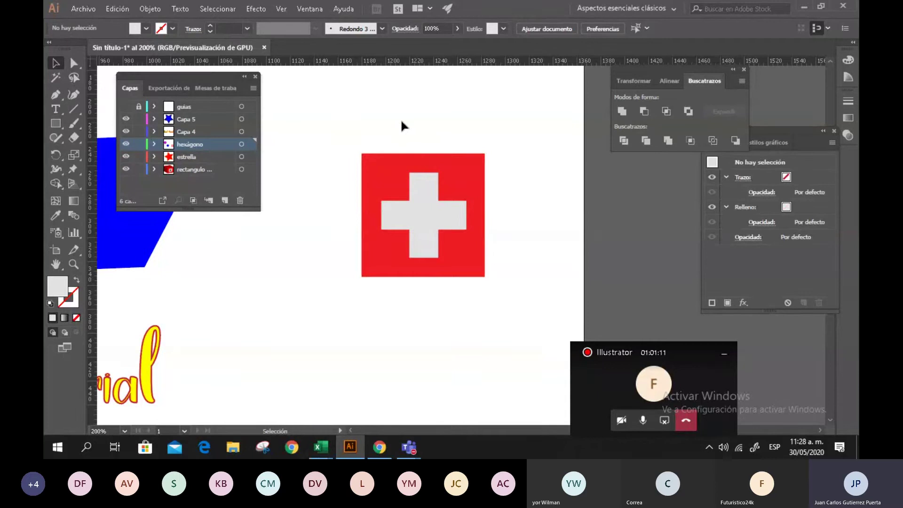
{"action": "left_click_drag", "start_coordinate": [334, 119], "coordinate": [513, 290]}
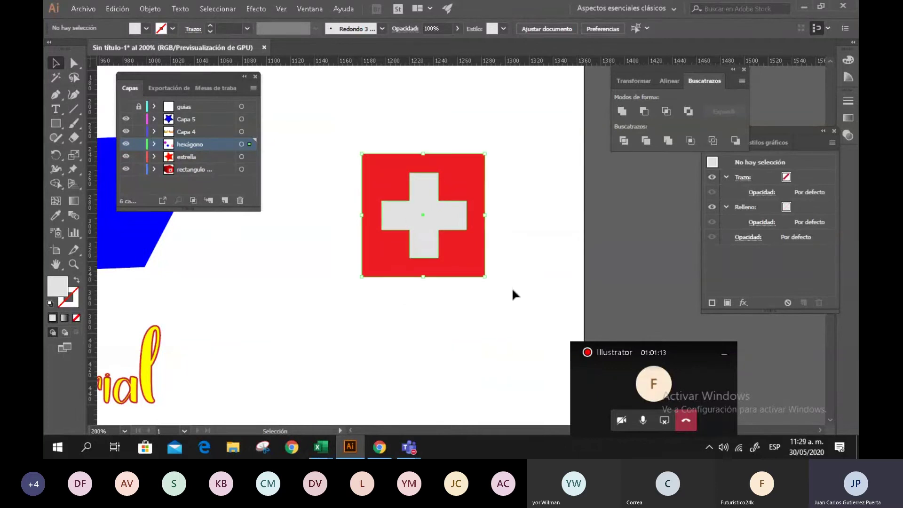
{"action": "right_click", "coordinate": [443, 217]}
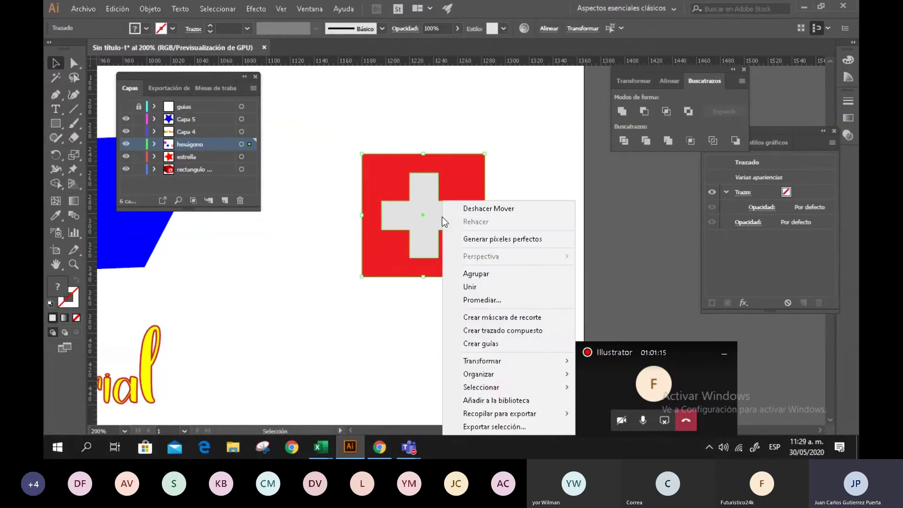
{"action": "left_click", "coordinate": [479, 274]}
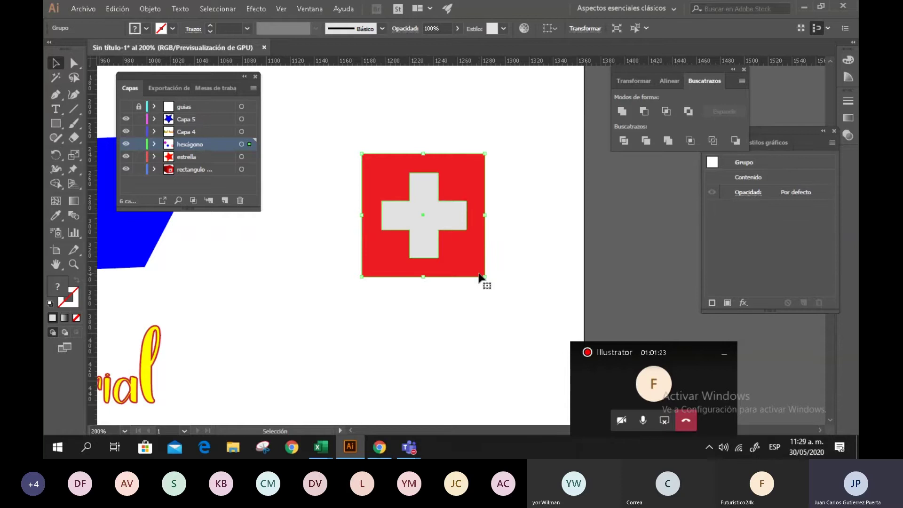
{"action": "left_click", "coordinate": [257, 9]}
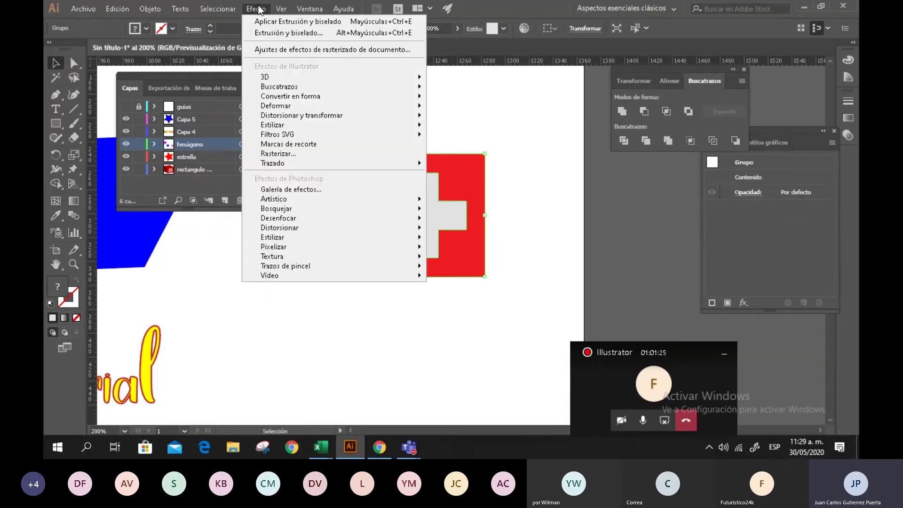
{"action": "mouse_move", "coordinate": [365, 84]}
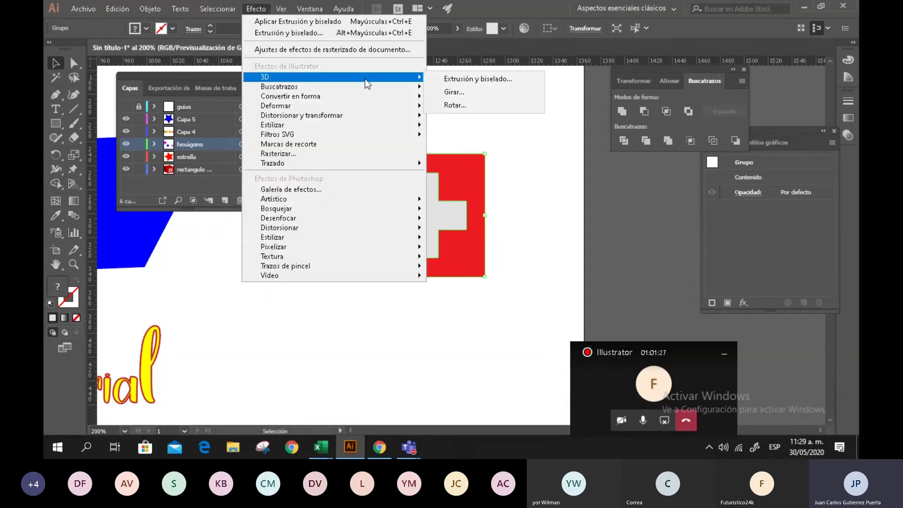
{"action": "left_click", "coordinate": [485, 78]}
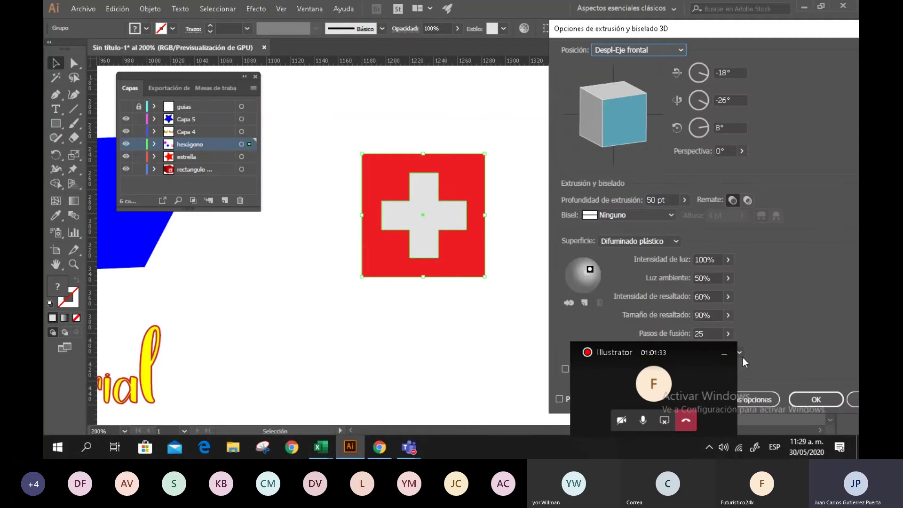
{"action": "left_click_drag", "start_coordinate": [742, 356], "coordinate": [282, 338]}
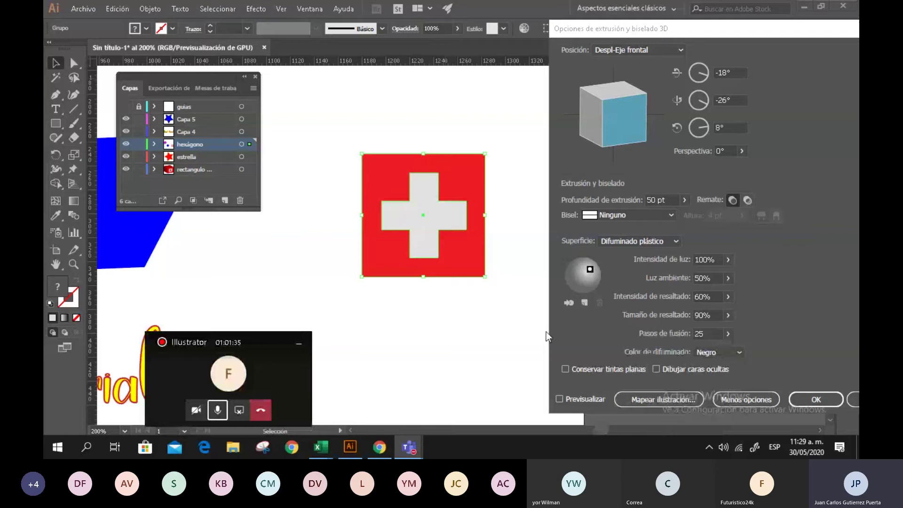
{"action": "left_click", "coordinate": [559, 400]}
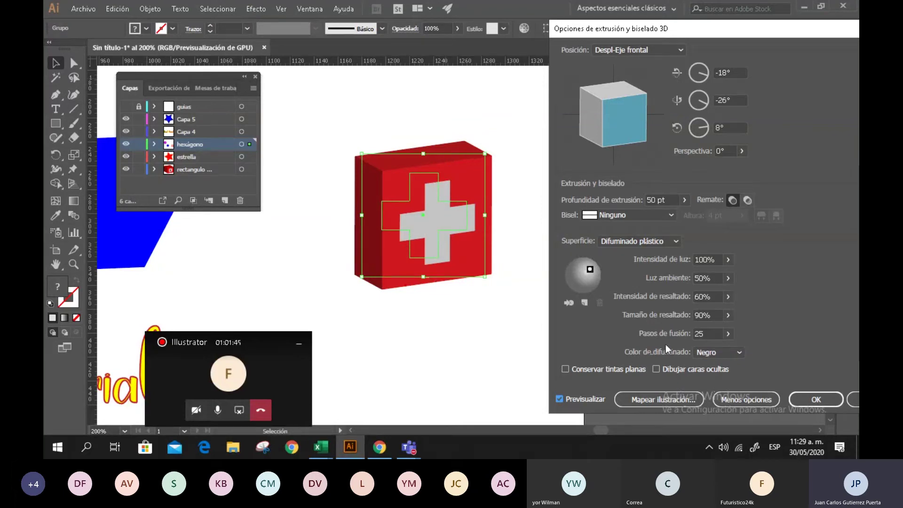
{"action": "left_click", "coordinate": [671, 214]}
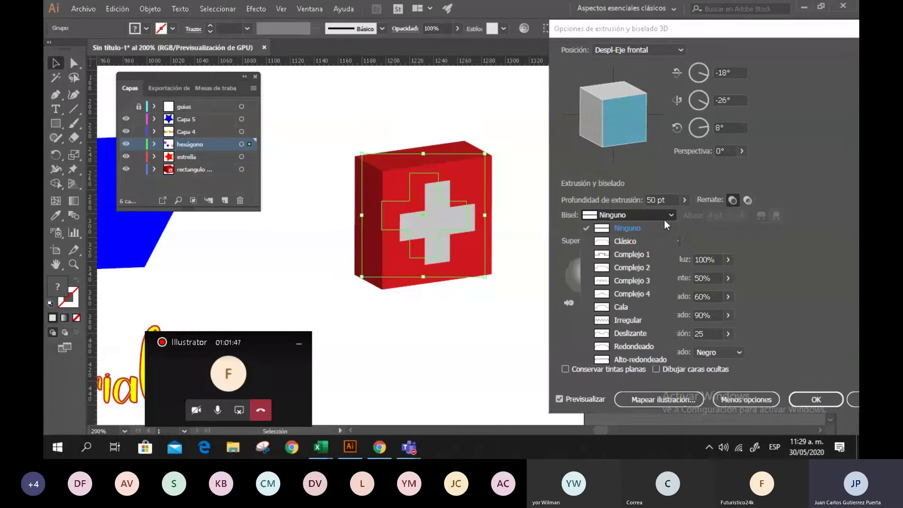
{"action": "left_click", "coordinate": [621, 242]}
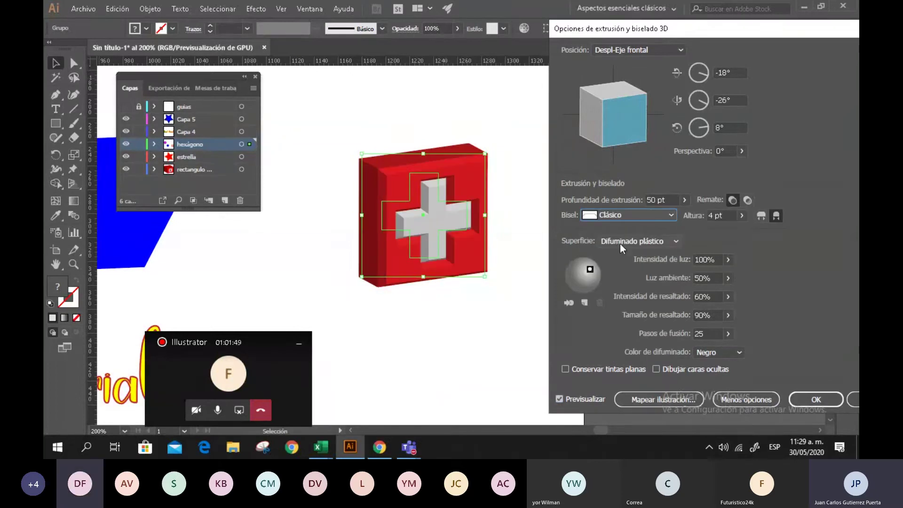
{"action": "left_click", "coordinate": [671, 215]}
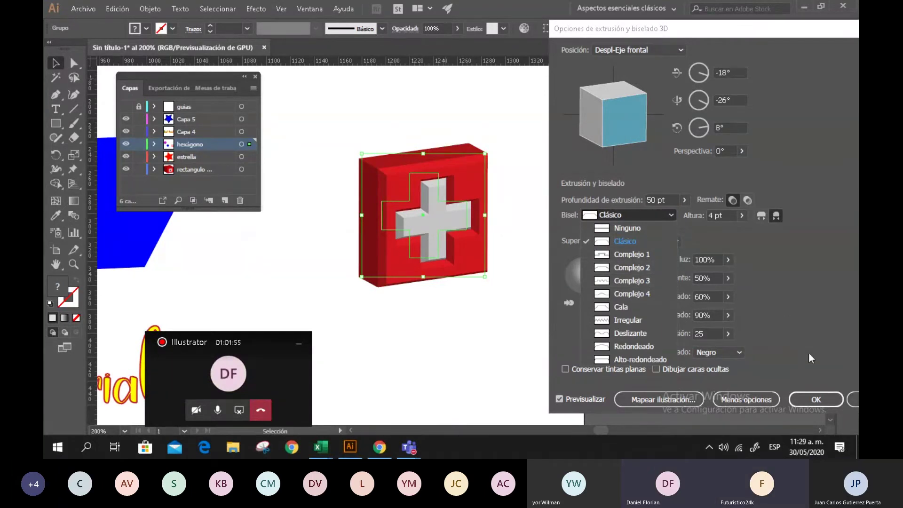
{"action": "left_click", "coordinate": [853, 399]}
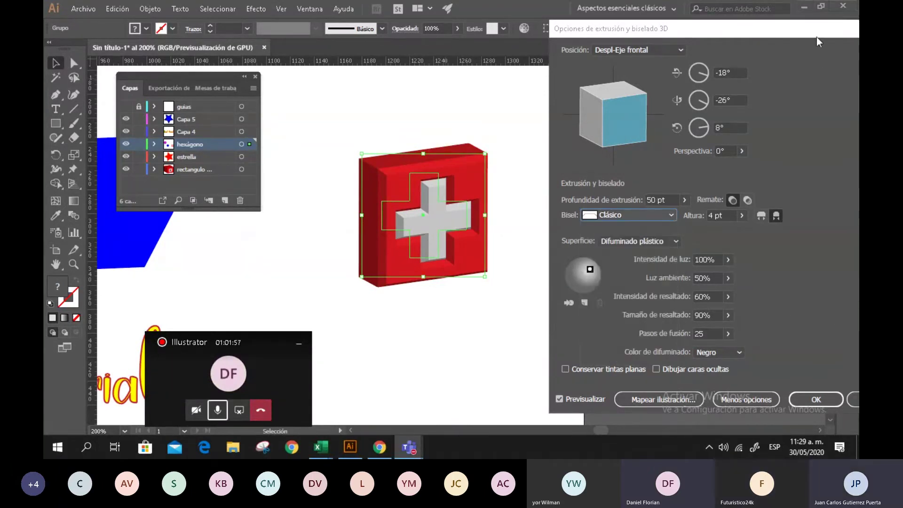
{"action": "left_click_drag", "start_coordinate": [817, 41], "coordinate": [677, 55]}
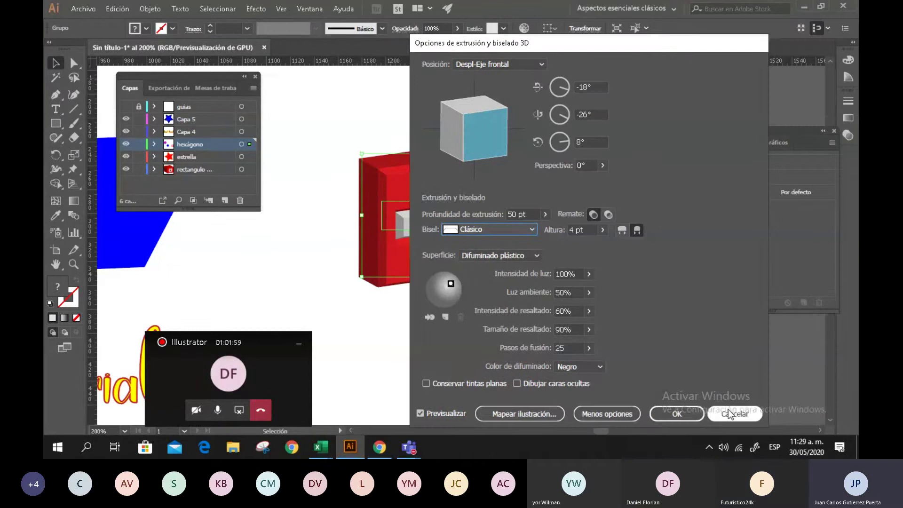
{"action": "left_click", "coordinate": [734, 414]}
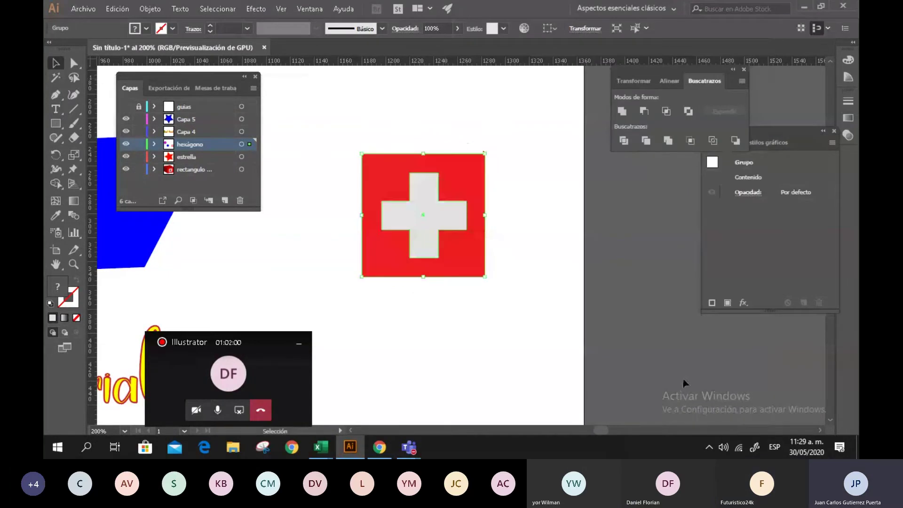
Step: Ungroup the red square and grey cross, and place a duplicate of both shapes beside the original
{"action": "right_click", "coordinate": [424, 204]}
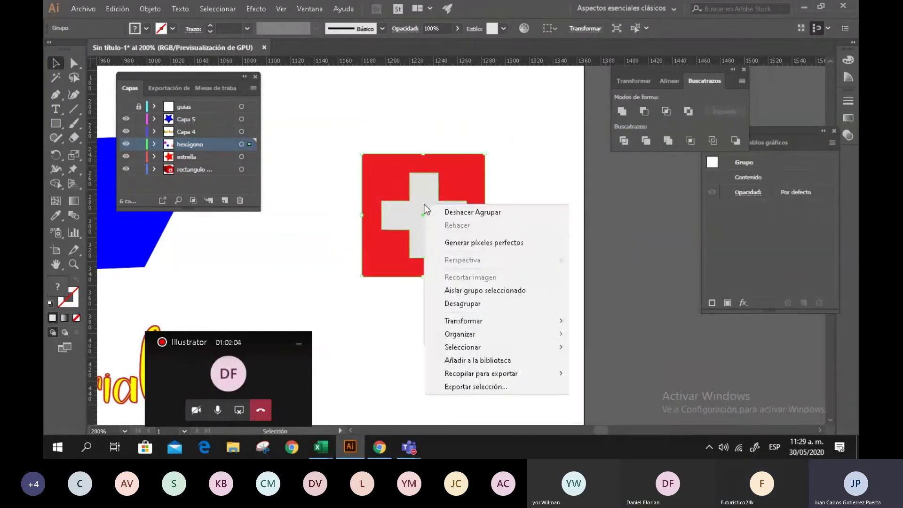
{"action": "left_click", "coordinate": [462, 304]}
{"action": "left_click", "coordinate": [523, 131]}
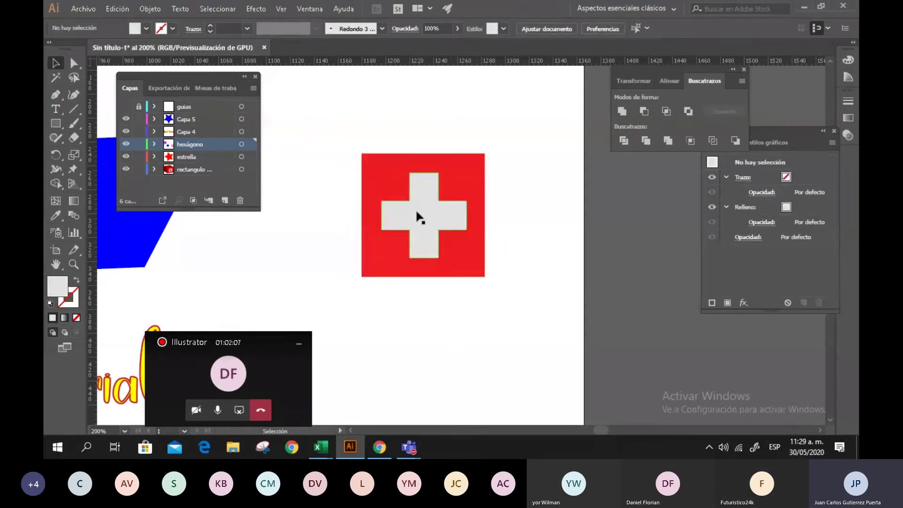
{"action": "left_click_drag", "start_coordinate": [537, 153], "coordinate": [375, 299]}
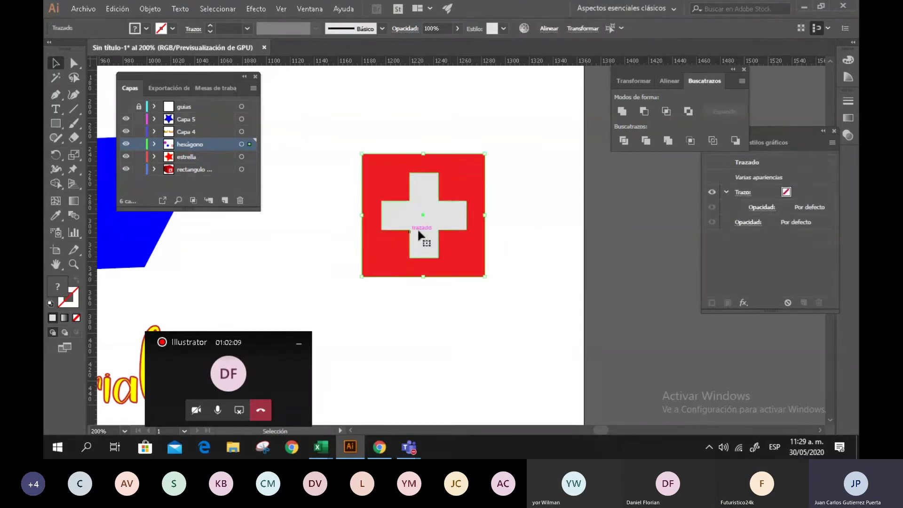
{"action": "left_click_drag", "start_coordinate": [421, 215], "coordinate": [446, 237]}
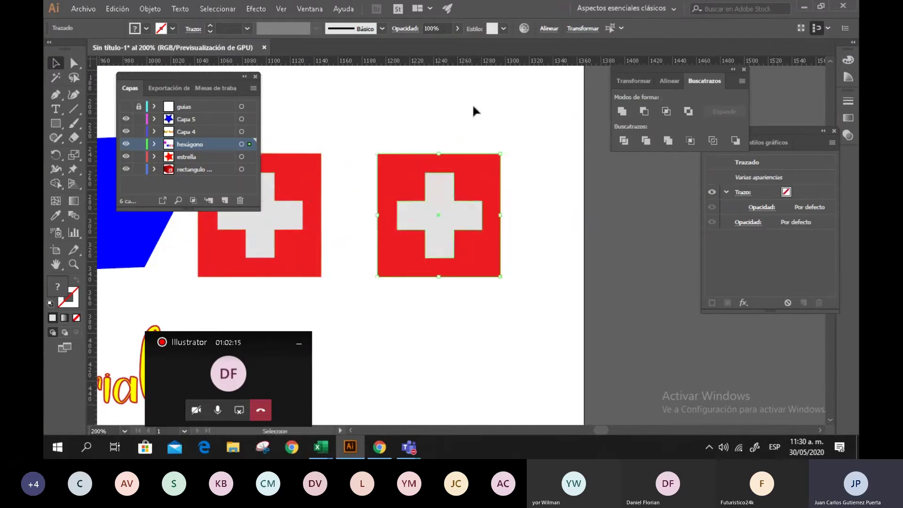
{"action": "left_click", "coordinate": [324, 188]}
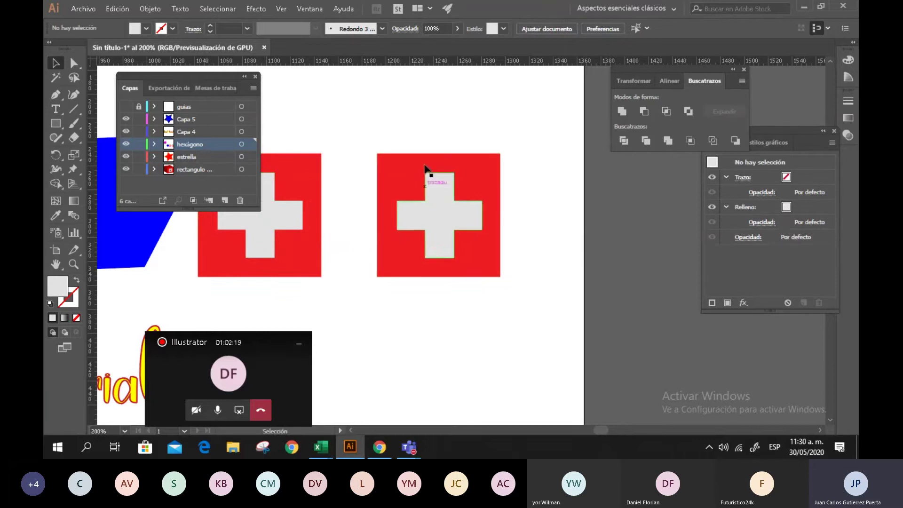
Step: Select the right-hand red square with its grey cross and group them
{"action": "left_click_drag", "start_coordinate": [430, 117], "coordinate": [524, 264]}
{"action": "right_click", "coordinate": [438, 254]}
{"action": "left_click", "coordinate": [467, 275]}
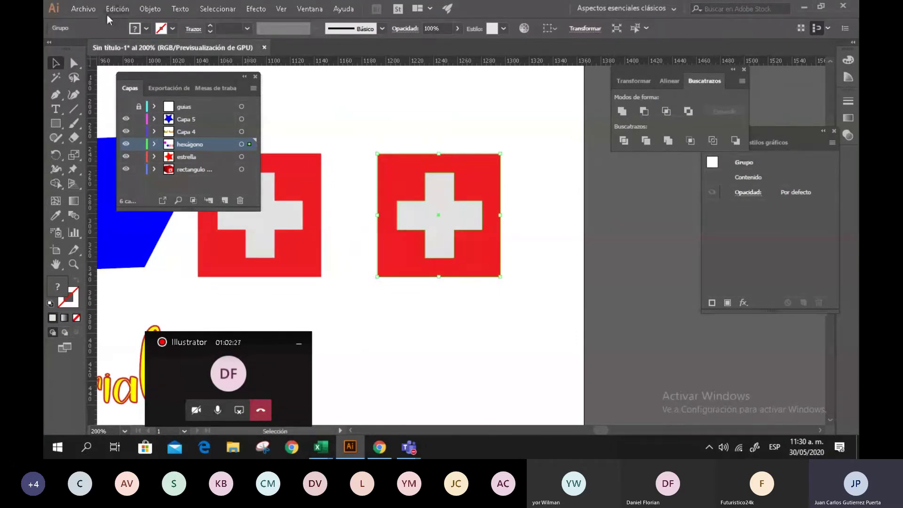
Step: Start the 3D Extrude & Bevel effect on the right-hand group and preview it with the artwork in view
{"action": "left_click", "coordinate": [254, 9]}
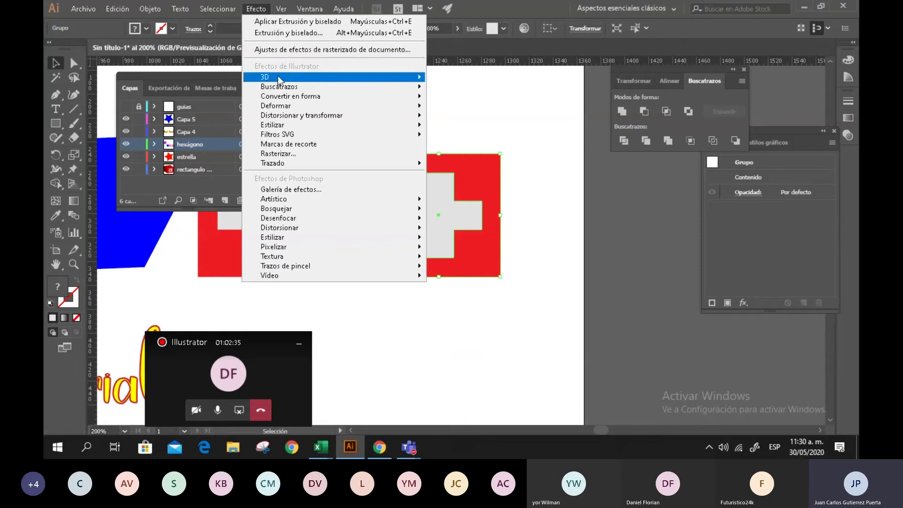
{"action": "mouse_move", "coordinate": [280, 83]}
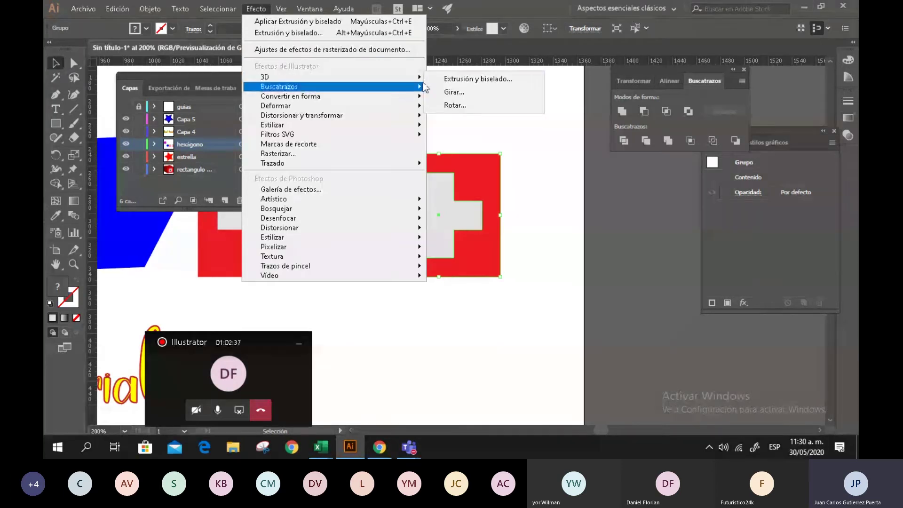
{"action": "left_click", "coordinate": [483, 81]}
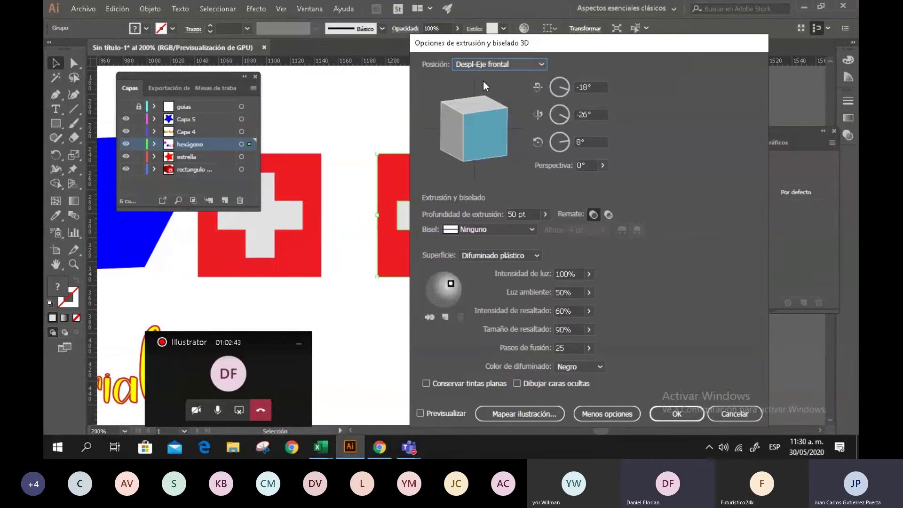
{"action": "left_click_drag", "start_coordinate": [625, 43], "coordinate": [712, 33]}
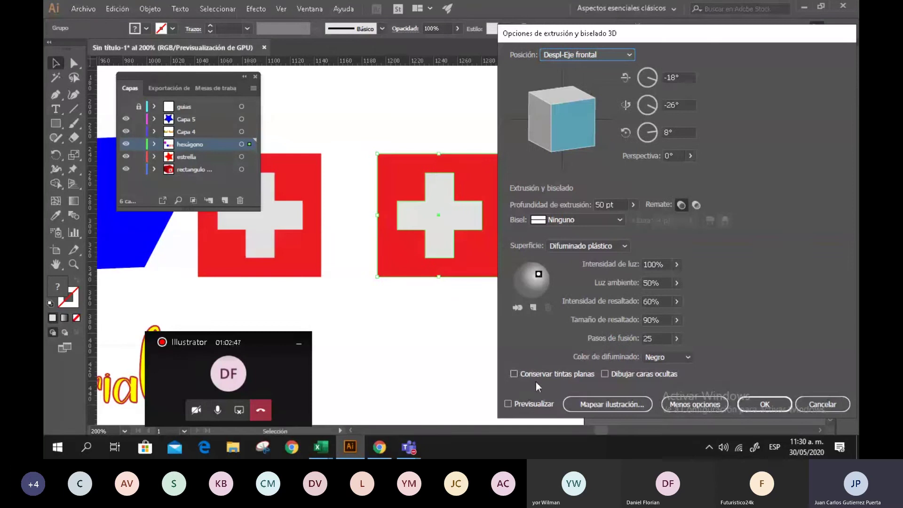
{"action": "left_click", "coordinate": [508, 404]}
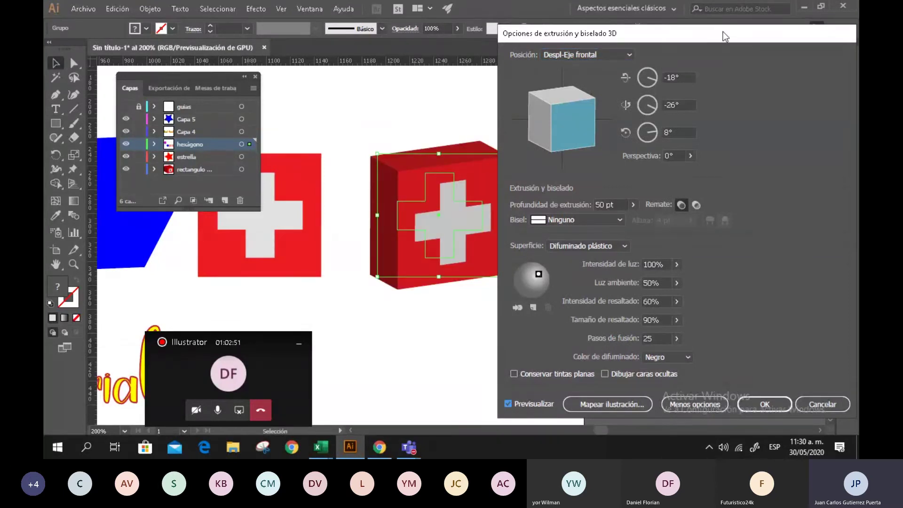
{"action": "left_click_drag", "start_coordinate": [724, 32], "coordinate": [771, 34]}
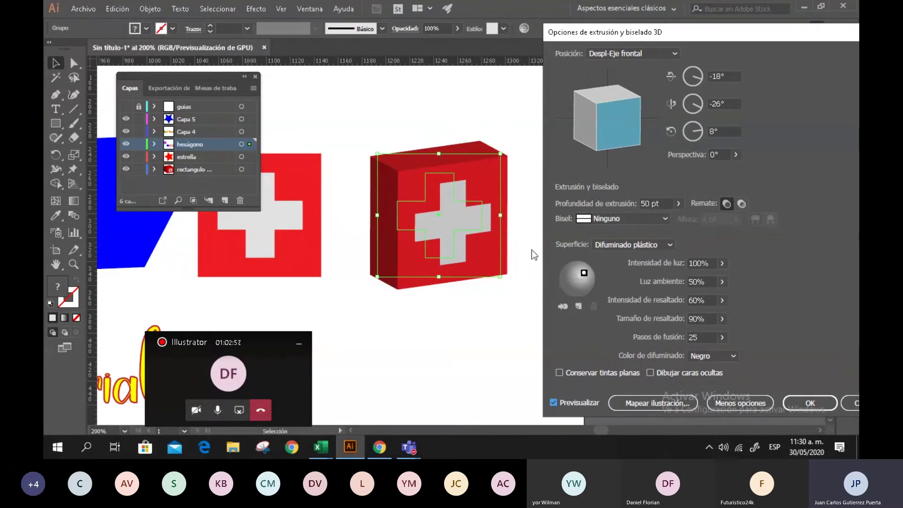
Step: Try the Clásico, Complejo 1, Complejo 2, Complejo 4 and Cala bevels on the extruded group
{"action": "left_click", "coordinate": [671, 220]}
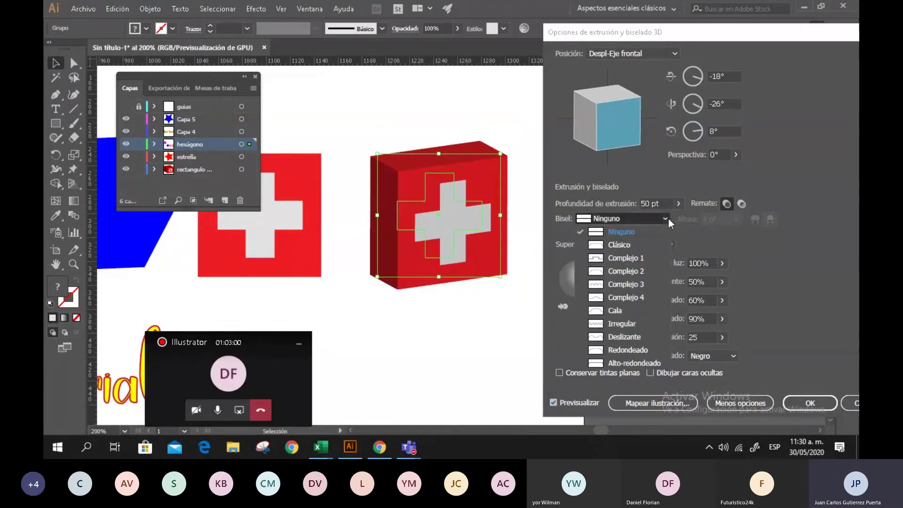
{"action": "left_click", "coordinate": [629, 246]}
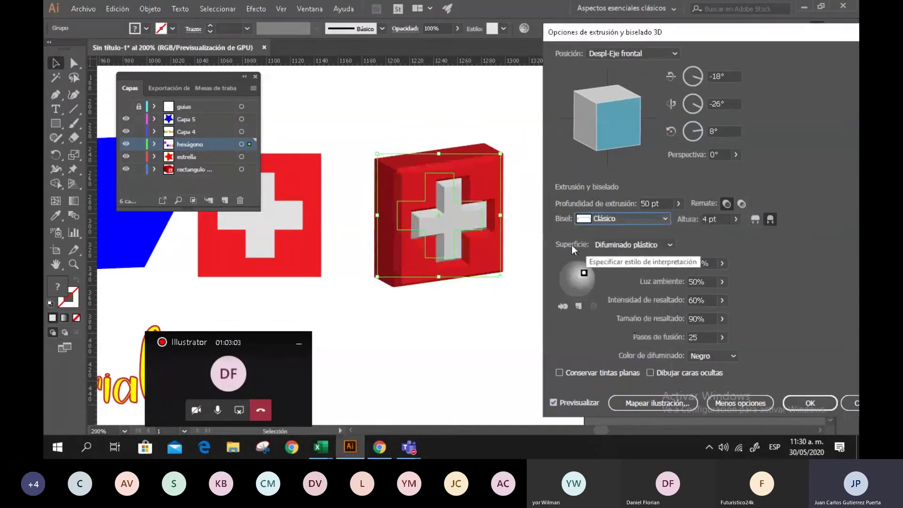
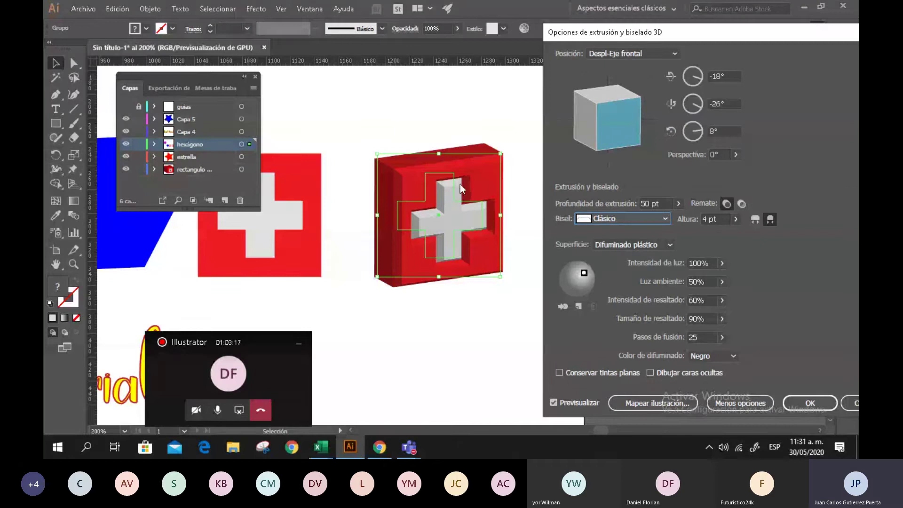
{"action": "left_click", "coordinate": [667, 218]}
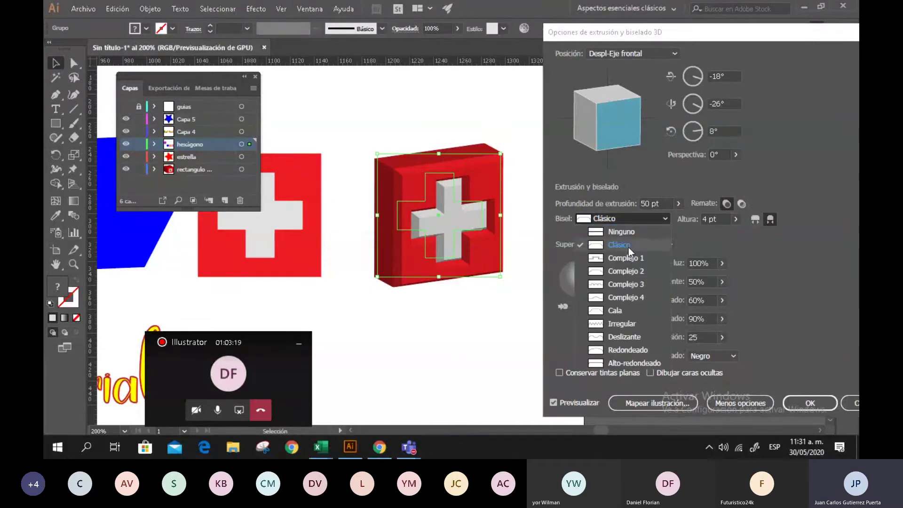
{"action": "left_click", "coordinate": [630, 257]}
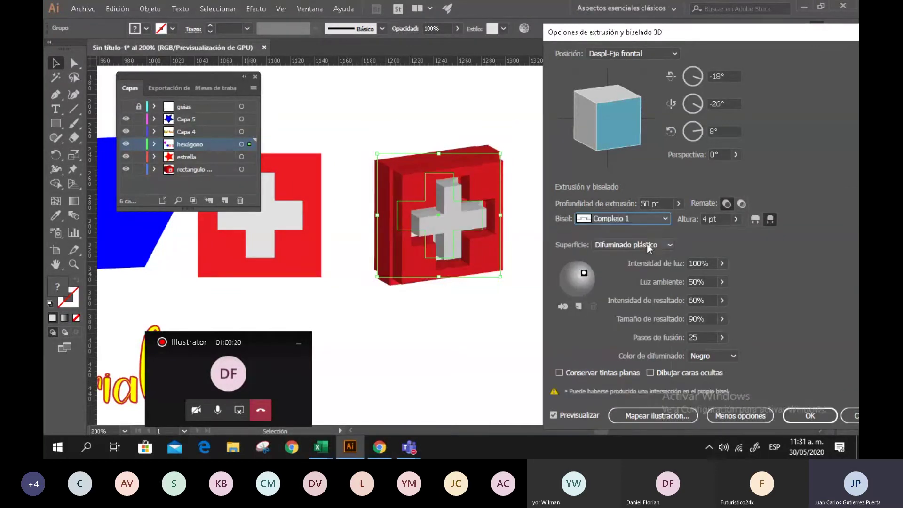
{"action": "left_click", "coordinate": [667, 220]}
{"action": "left_click", "coordinate": [631, 267]}
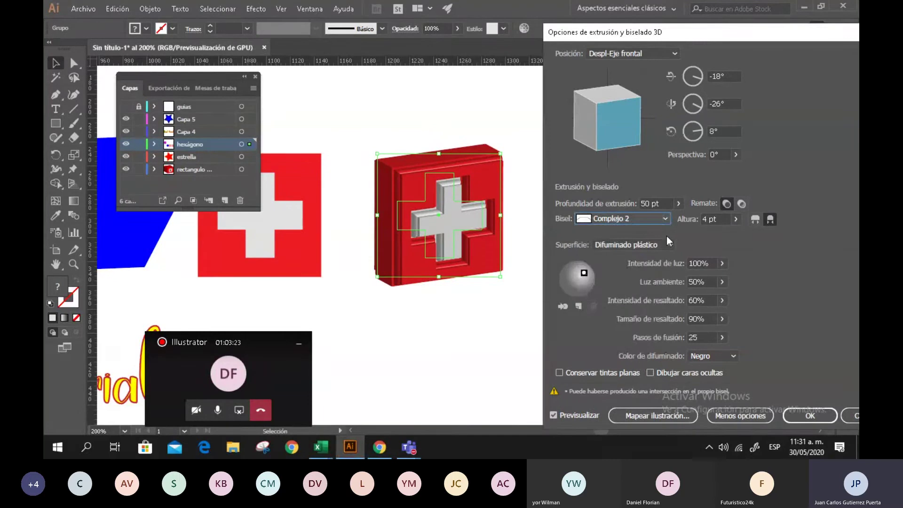
{"action": "left_click", "coordinate": [667, 220]}
{"action": "left_click", "coordinate": [627, 290]}
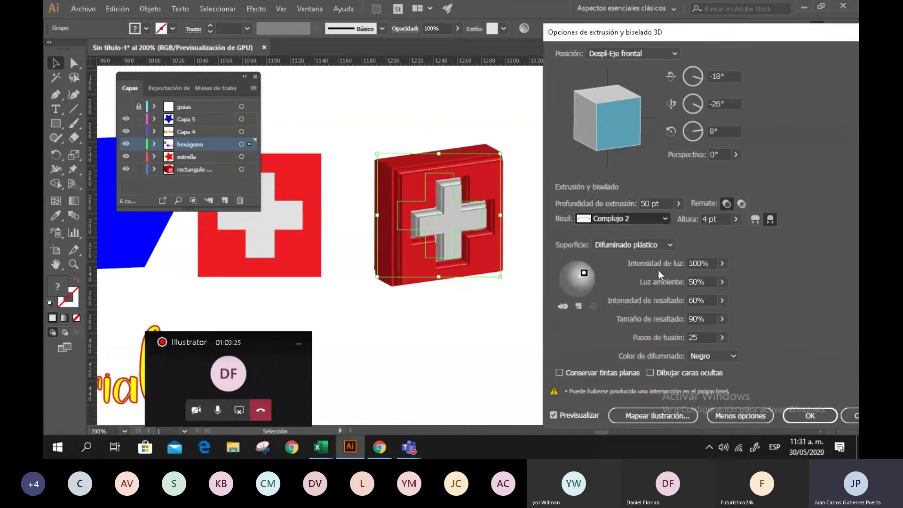
{"action": "left_click", "coordinate": [667, 219]}
{"action": "left_click", "coordinate": [629, 304]}
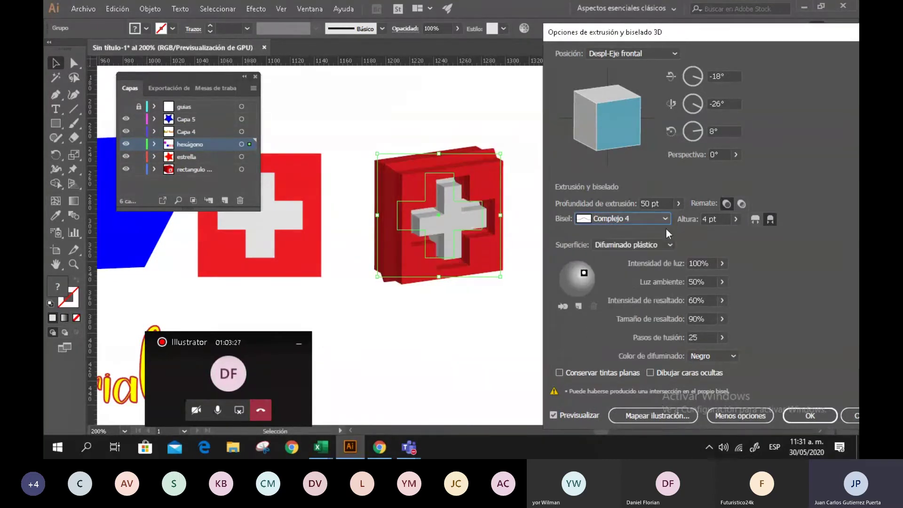
{"action": "left_click", "coordinate": [668, 218]}
{"action": "left_click", "coordinate": [614, 309]}
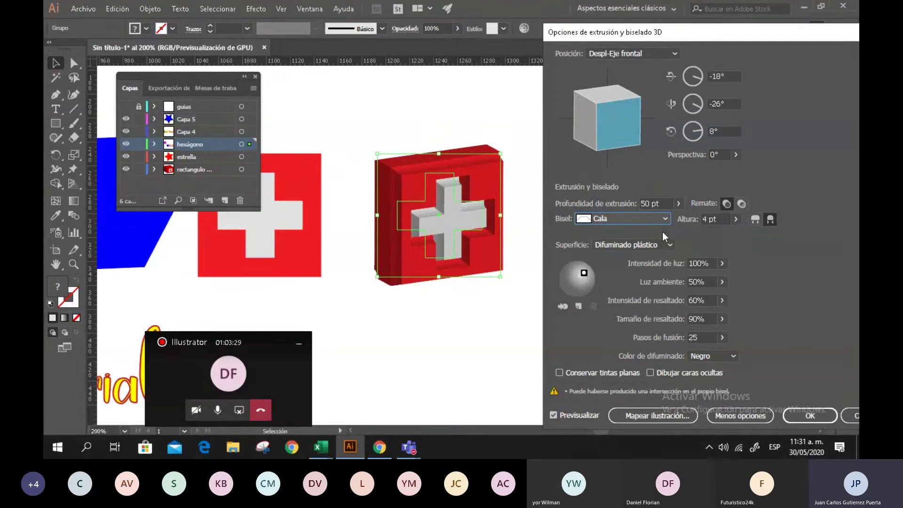
Step: Try the Redondeado bevel on the extruded group and change it to Alto-redondeado
{"action": "left_click", "coordinate": [668, 217]}
{"action": "left_click", "coordinate": [626, 346]}
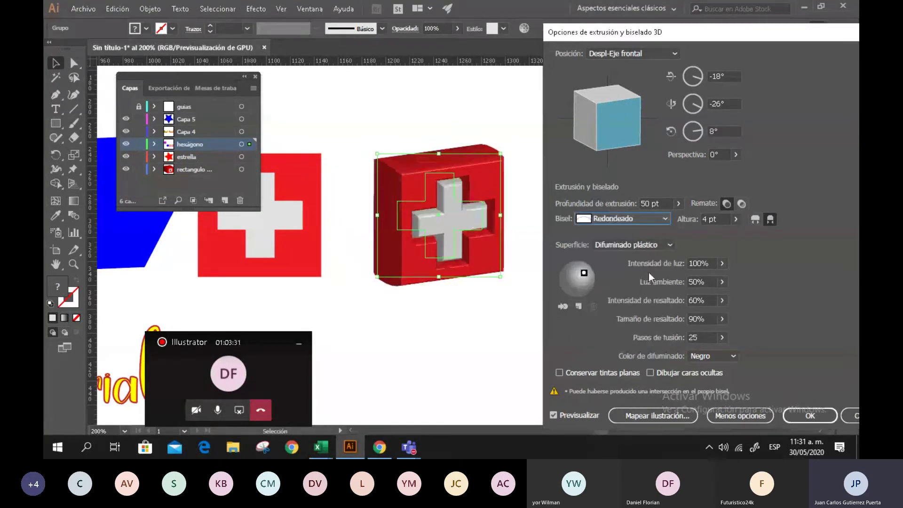
{"action": "left_click", "coordinate": [664, 219]}
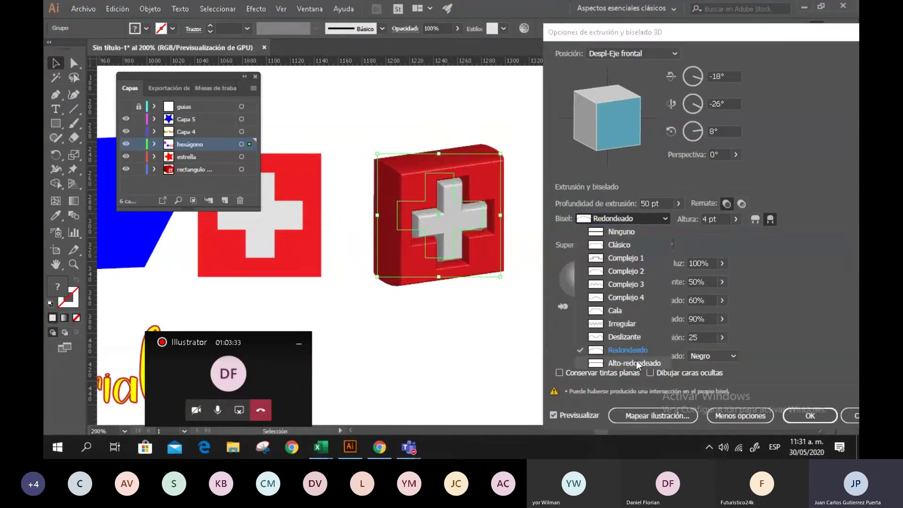
{"action": "left_click", "coordinate": [636, 361]}
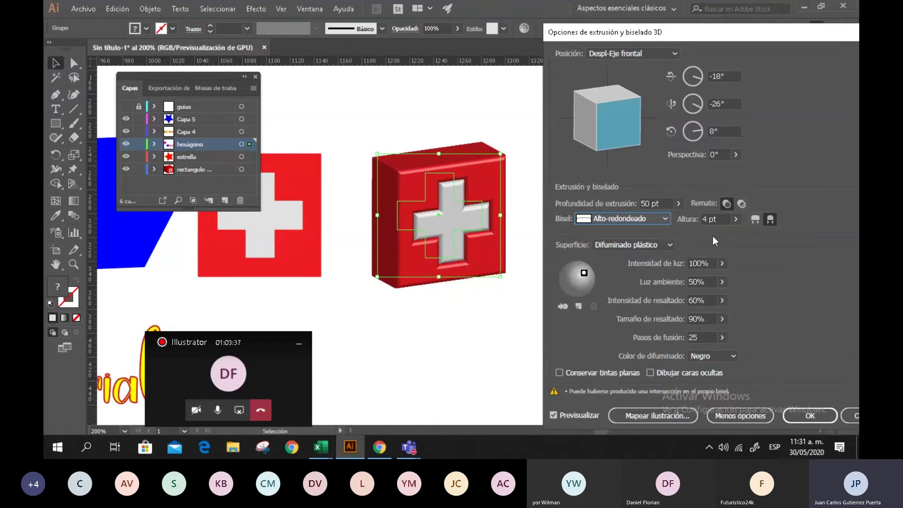
Step: Apply the Alto-redondeado bevel to the right-hand group, deselect it and view it beside the other artwork
{"action": "left_click", "coordinate": [800, 419]}
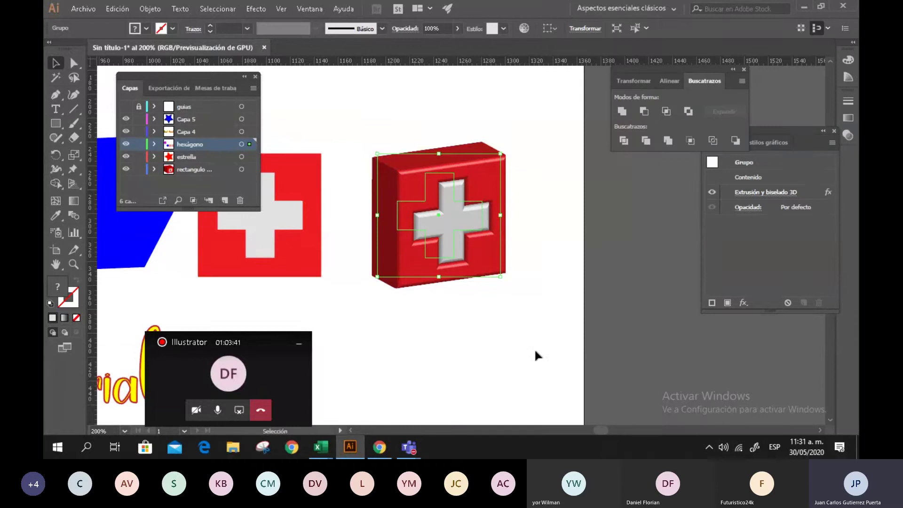
{"action": "left_click", "coordinate": [442, 317]}
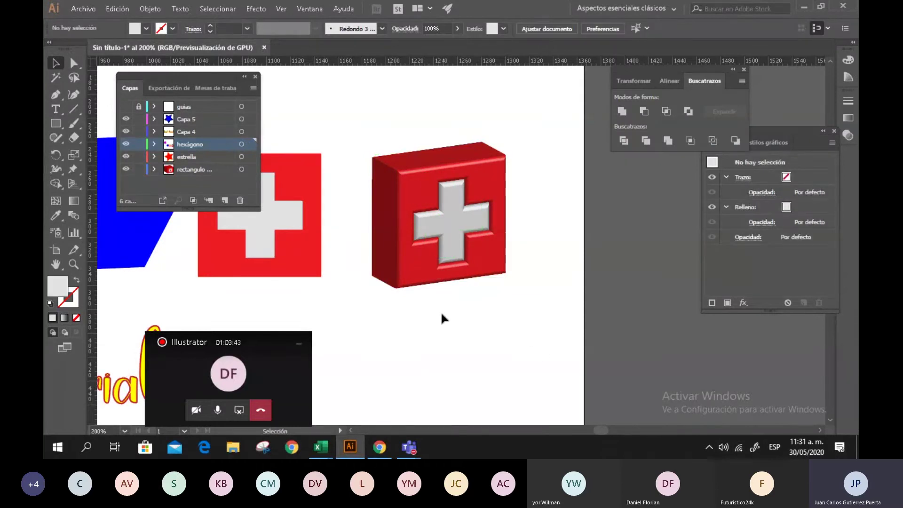
{"action": "scroll", "coordinate": [444, 308], "scroll_direction": "down", "scroll_amount": 2}
{"action": "scroll", "coordinate": [445, 307], "scroll_direction": "down", "scroll_amount": 3}
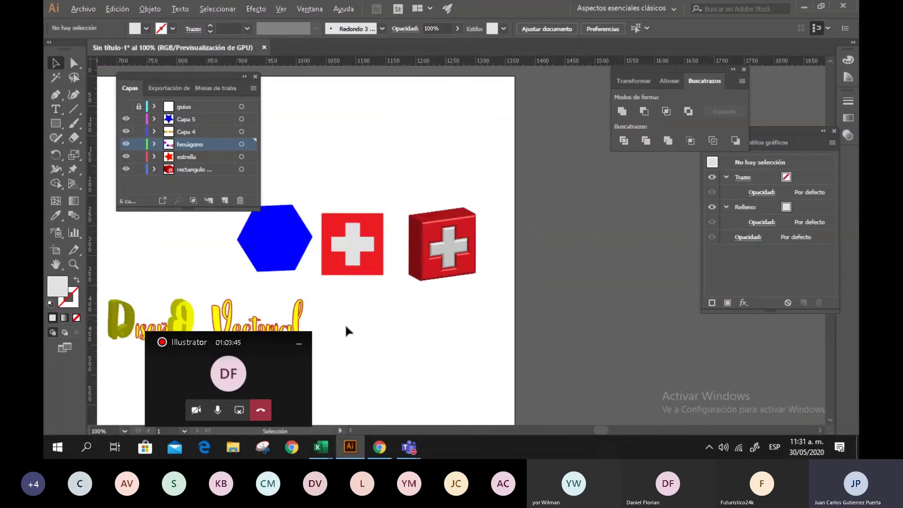
Step: Start the 3D Extrude & Bevel effect on the flat red square alone, without its grey cross, and preview it
{"action": "scroll", "coordinate": [351, 297], "scroll_direction": "up", "scroll_amount": 3}
{"action": "left_click_drag", "start_coordinate": [354, 298], "coordinate": [438, 330]}
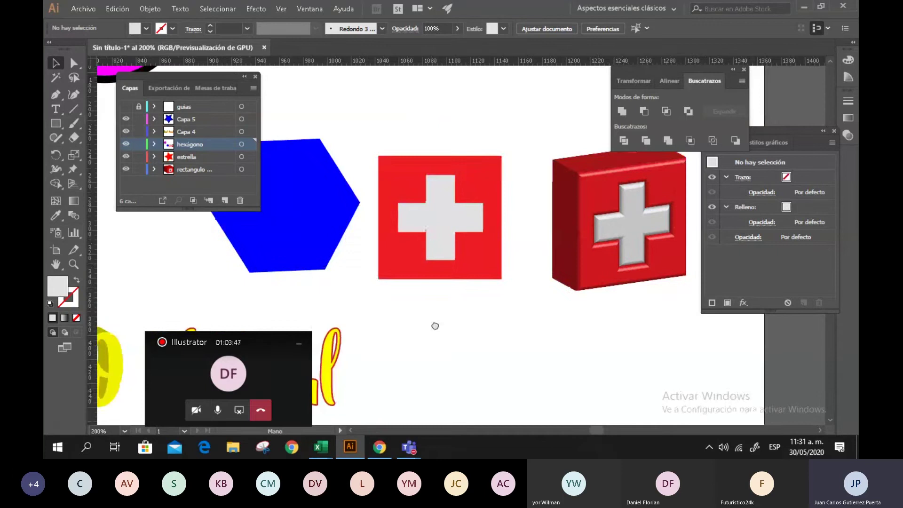
{"action": "left_click", "coordinate": [452, 204]}
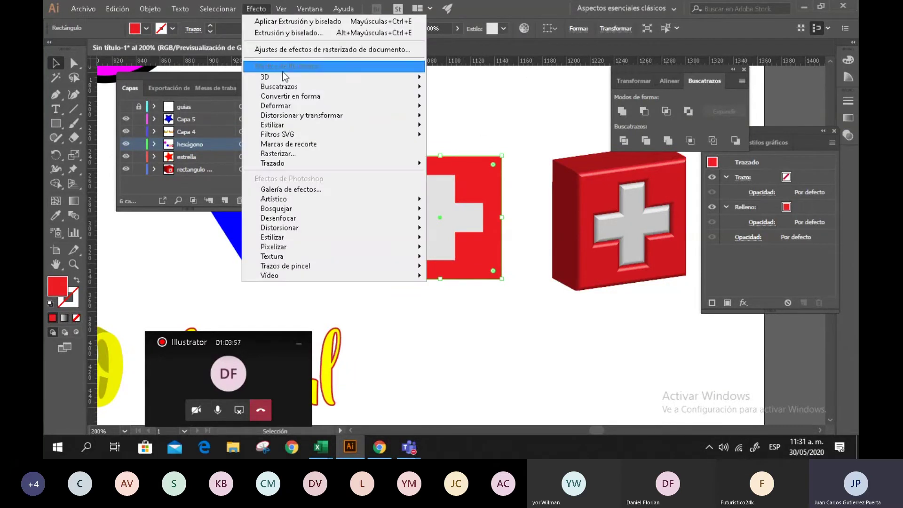
{"action": "mouse_move", "coordinate": [405, 77]}
{"action": "left_click", "coordinate": [473, 80]}
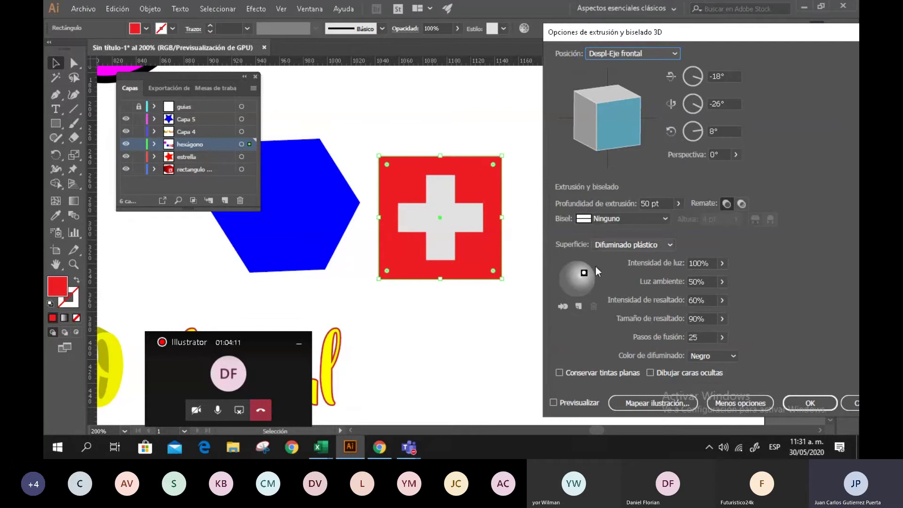
{"action": "left_click", "coordinate": [553, 402]}
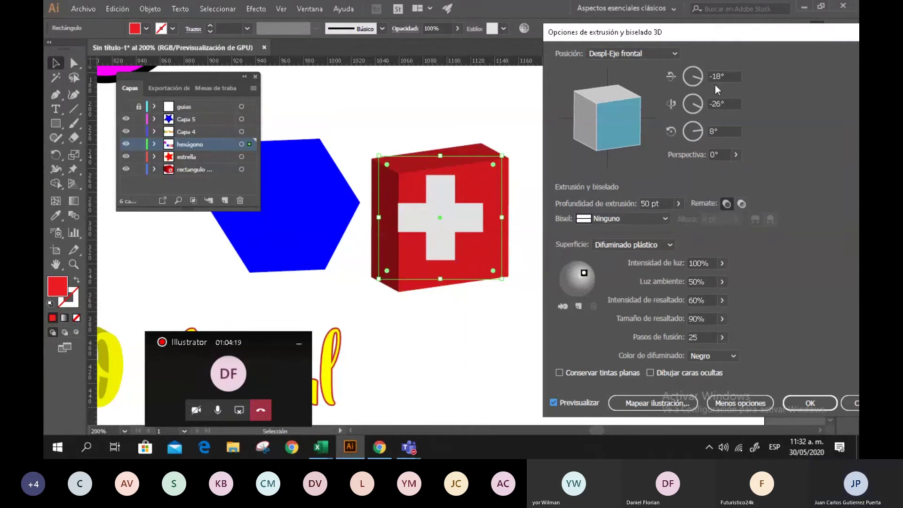
Step: Rotate the red square's extrusion to -28°, -28° and 13°, shift its light toward the sphere's right edge, and apply the effect
{"action": "left_click_drag", "start_coordinate": [619, 122], "coordinate": [602, 120]}
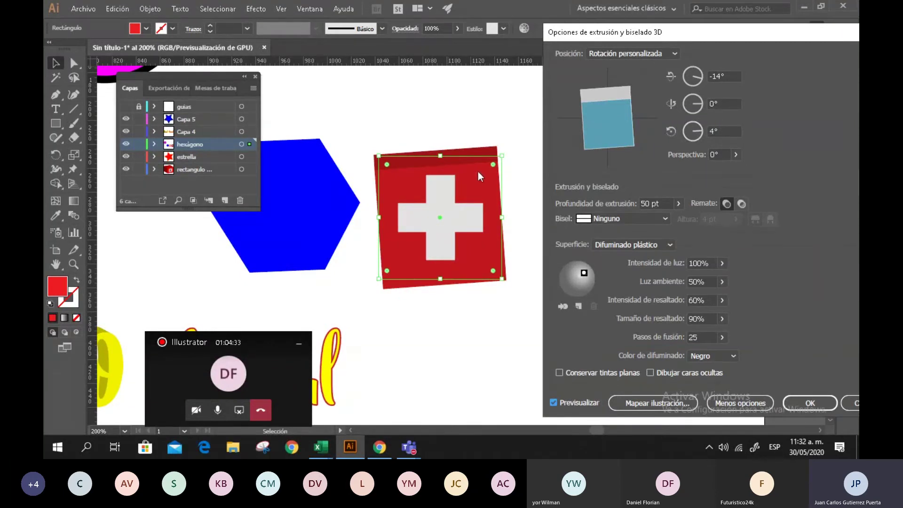
{"action": "mouse_move", "coordinate": [620, 130]}
{"action": "left_mouse_down"}
{"action": "mouse_move", "coordinate": [631, 130]}
{"action": "mouse_move", "coordinate": [622, 135]}
{"action": "left_mouse_up"}
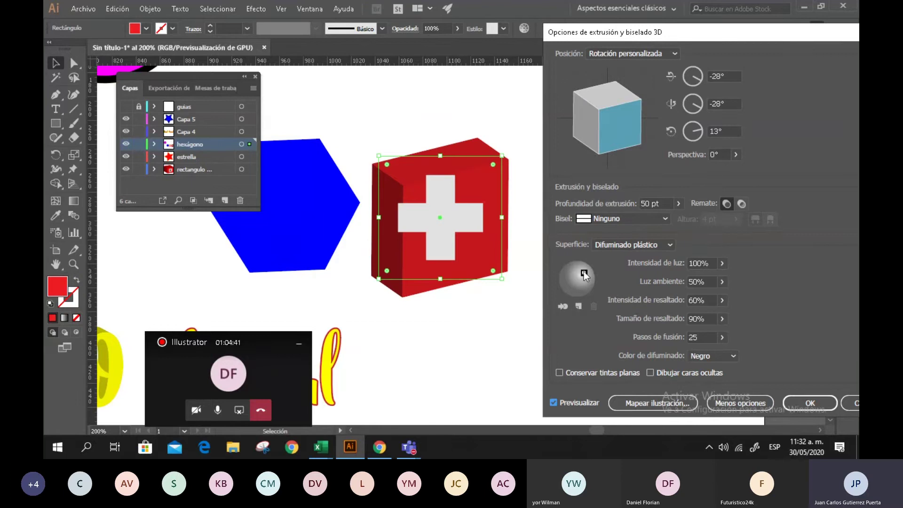
{"action": "left_click_drag", "start_coordinate": [584, 274], "coordinate": [589, 280]}
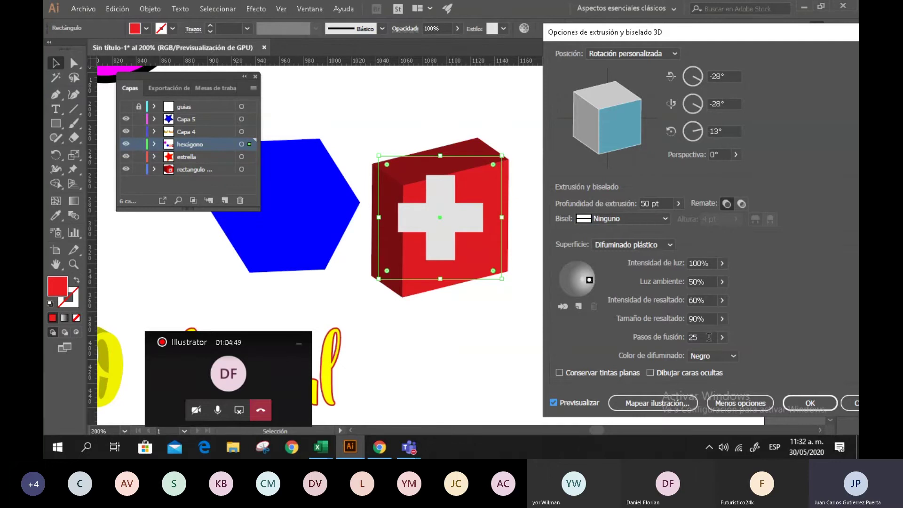
{"action": "left_click", "coordinate": [806, 405]}
{"action": "left_click", "coordinate": [546, 351]}
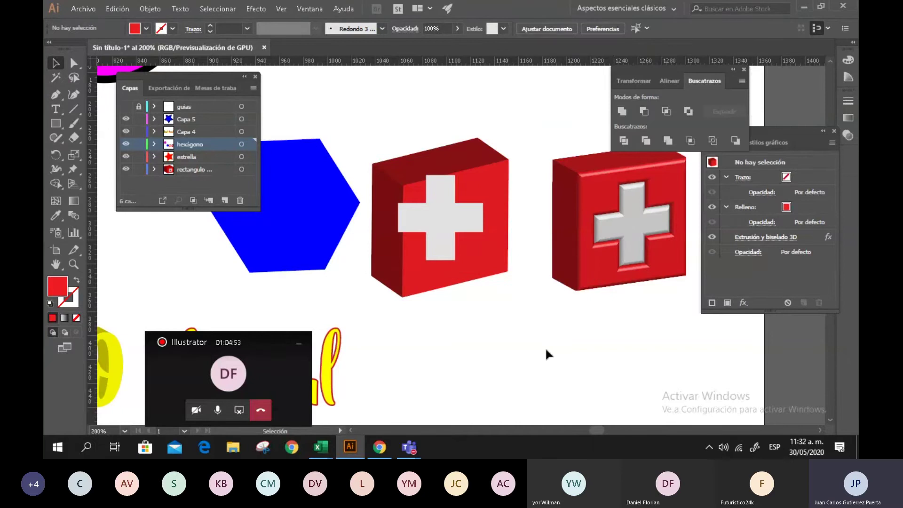
Step: Start 3D Extrude & Bevel on the flat grey cross with rotation angles -28°, -28° and 13°, and preview it
{"action": "left_click", "coordinate": [444, 222]}
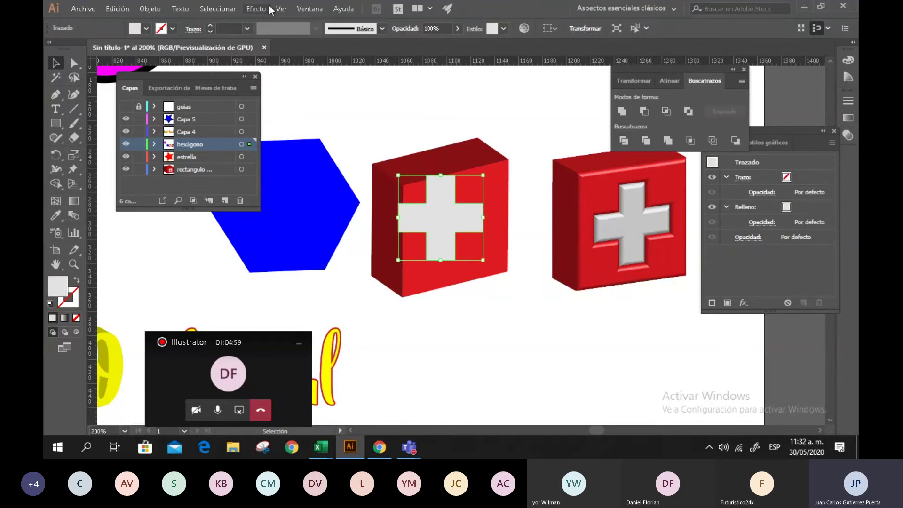
{"action": "left_click", "coordinate": [255, 9]}
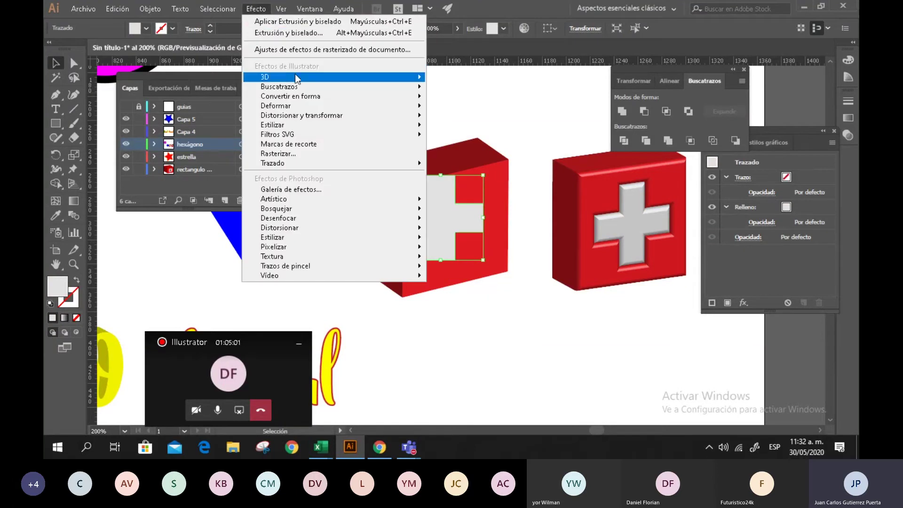
{"action": "mouse_move", "coordinate": [295, 76]}
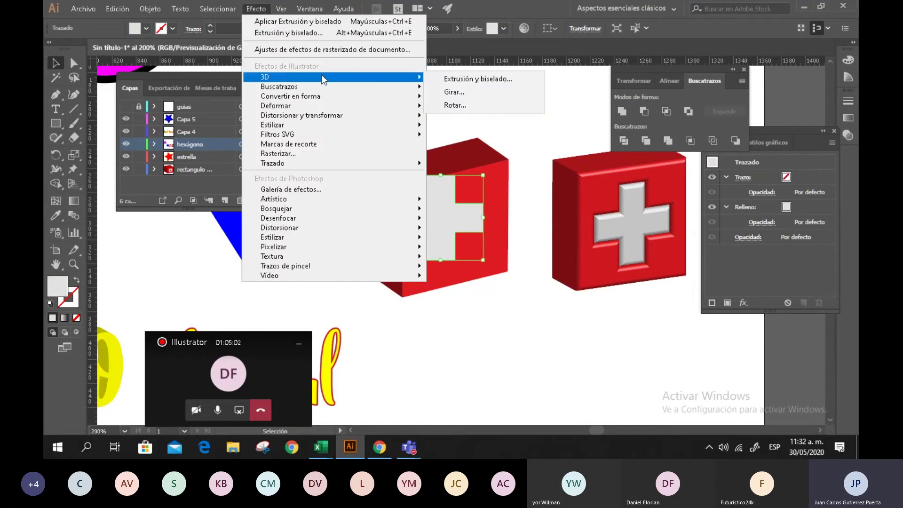
{"action": "left_click", "coordinate": [464, 81]}
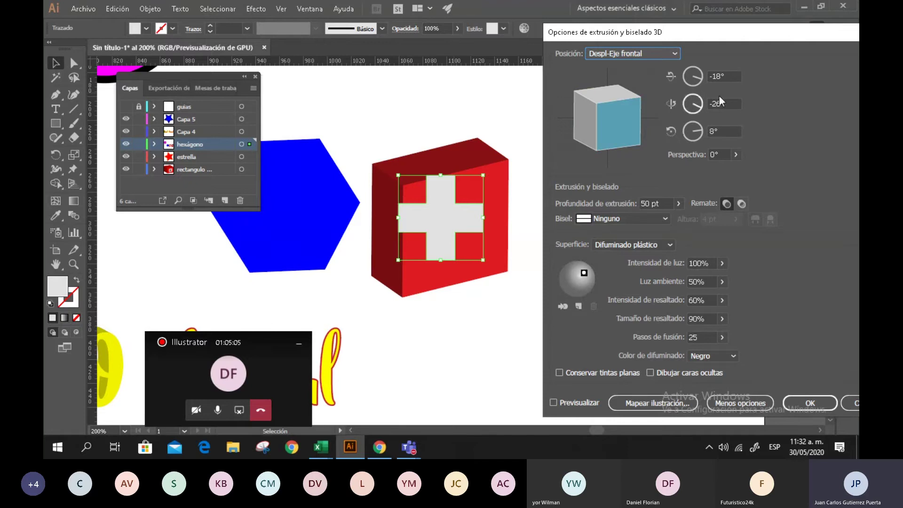
{"action": "left_click", "coordinate": [718, 76]}
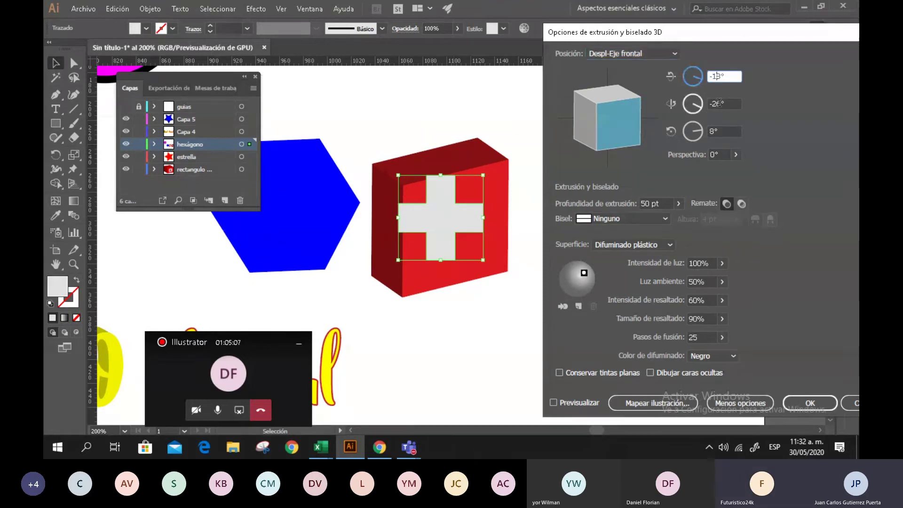
{"action": "key", "text": "BackSpace"}
{"action": "key", "text": "BackSpace"}
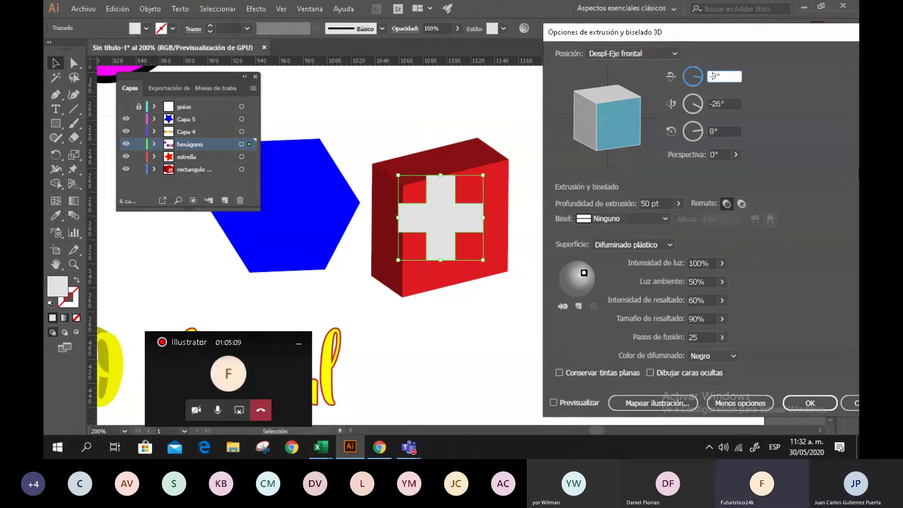
{"action": "type", "text": "-28"}
{"action": "key", "text": "Tab"}
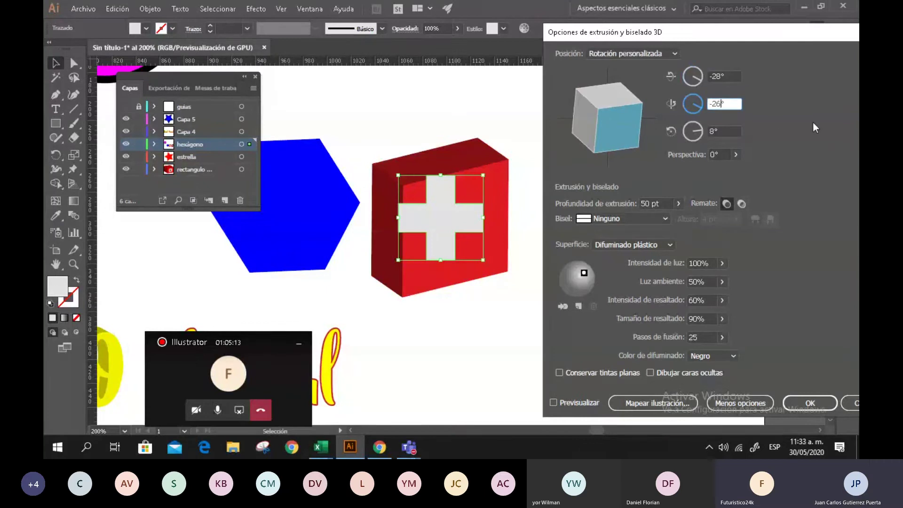
{"action": "key", "text": "BackSpace"}
{"action": "type", "text": "8"}
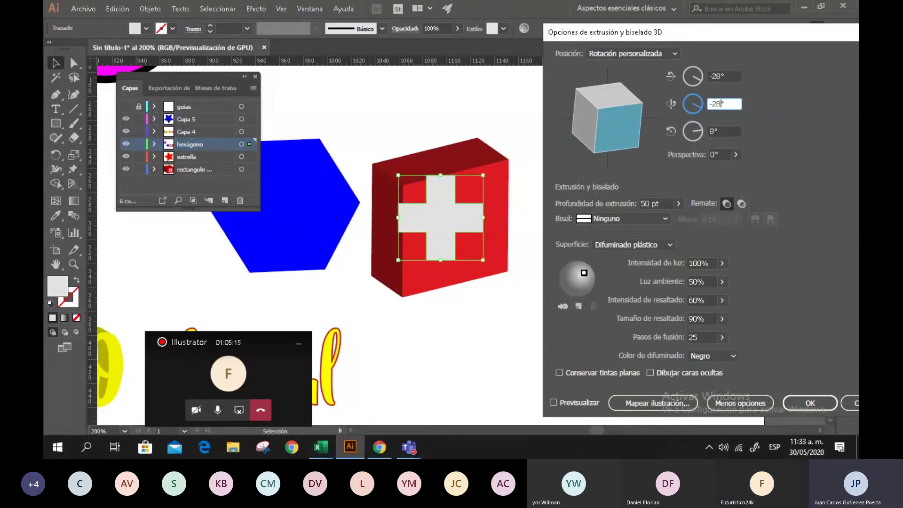
{"action": "left_click", "coordinate": [713, 136]}
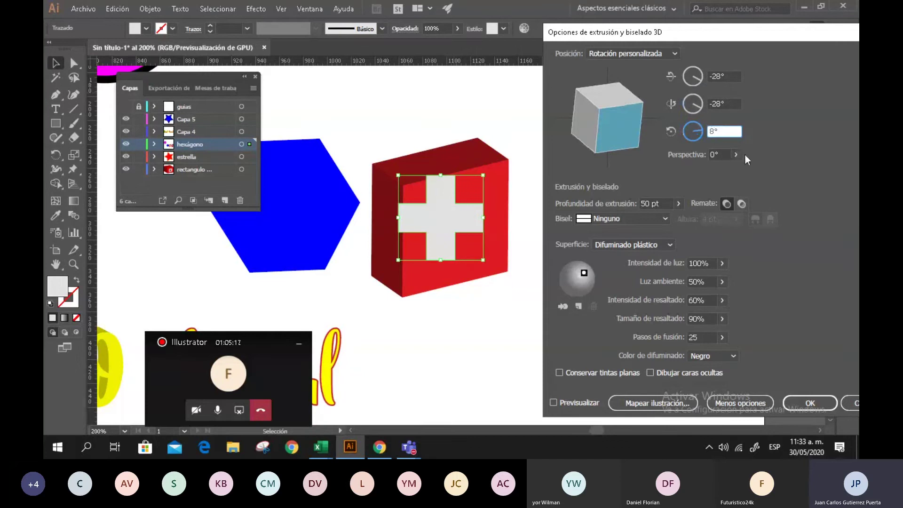
{"action": "key", "text": "BackSpace"}
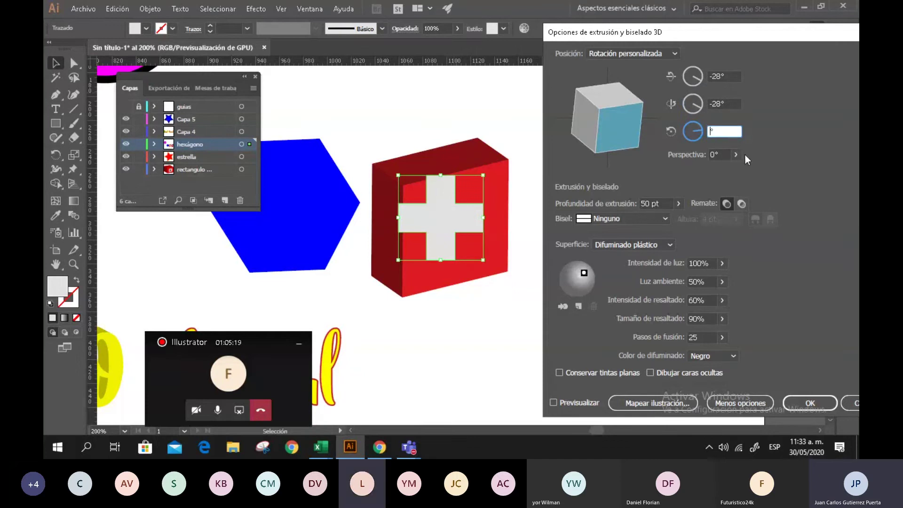
{"action": "type", "text": "13"}
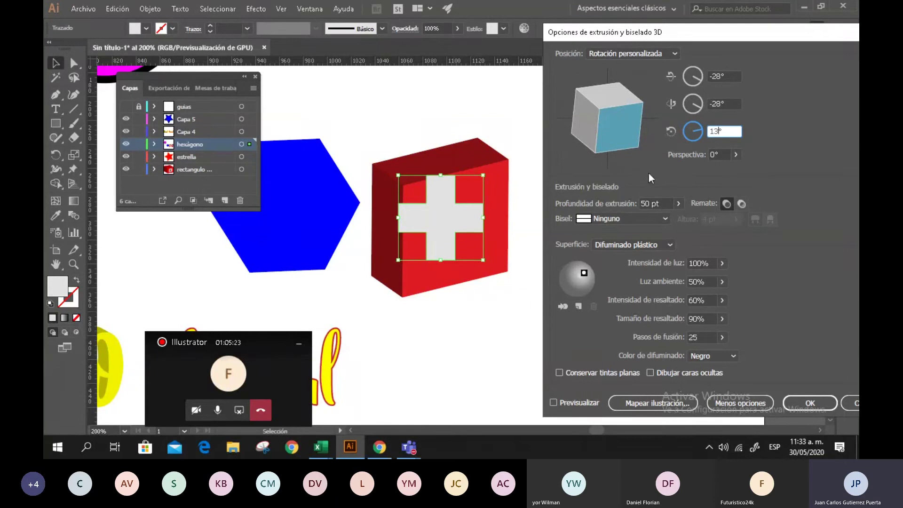
{"action": "left_click", "coordinate": [553, 401]}
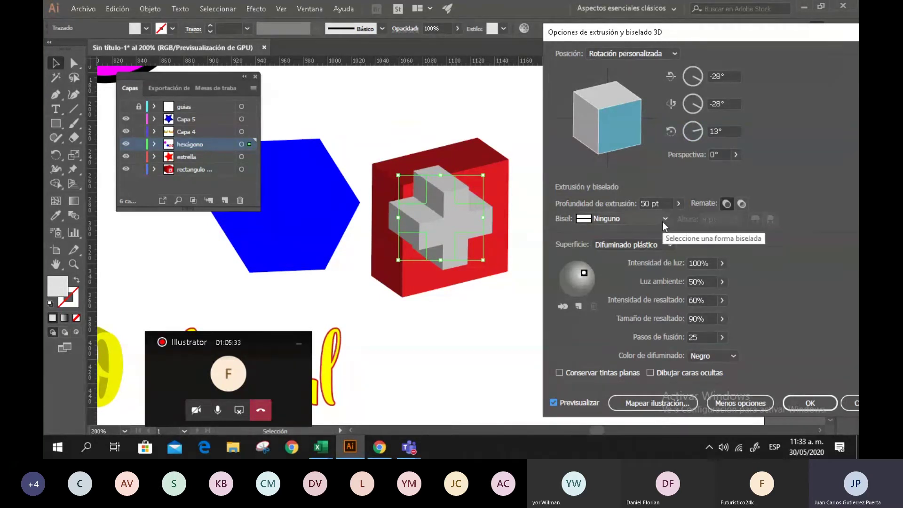
Step: Set the cross's extrusion depth to 22 pt, shift its light toward the sphere's right edge, and apply the effect
{"action": "left_click", "coordinate": [678, 203]}
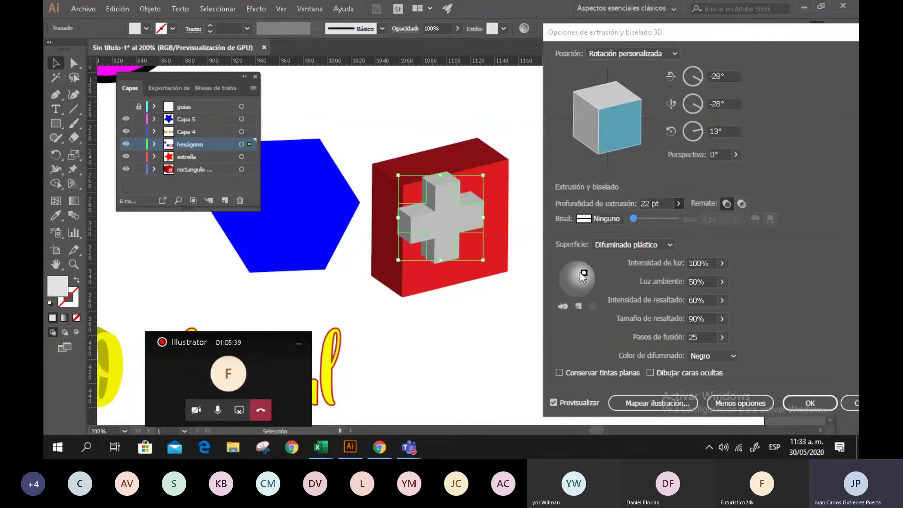
{"action": "left_click_drag", "start_coordinate": [585, 274], "coordinate": [586, 281]}
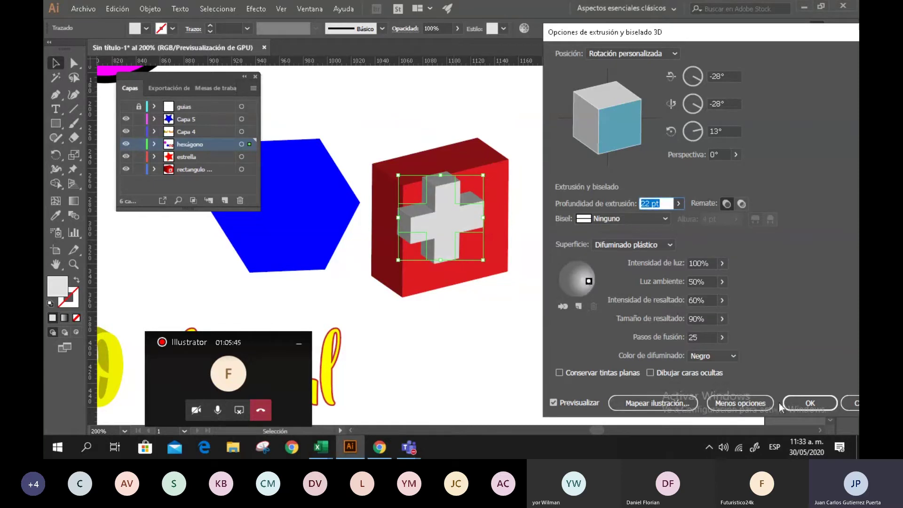
{"action": "left_click", "coordinate": [812, 399]}
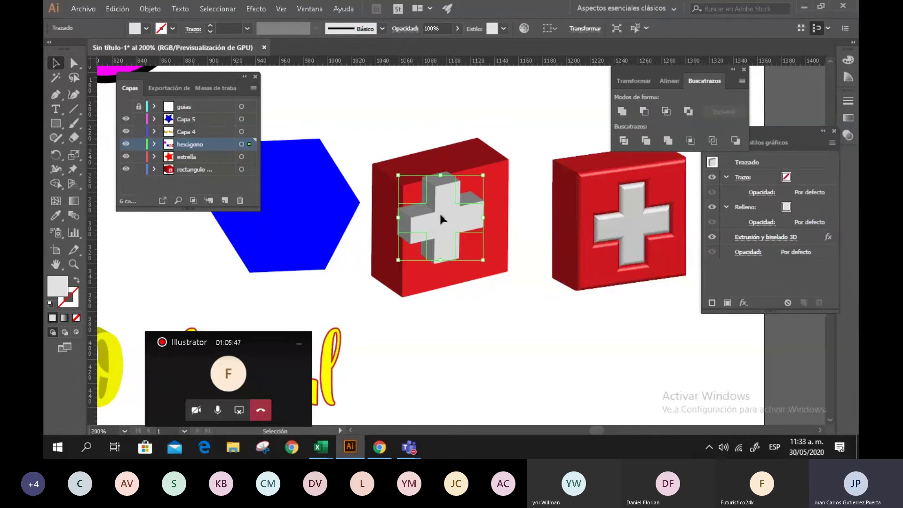
Step: Move the extruded grey cross into the centre of the red box's front face and deselect it
{"action": "left_click_drag", "start_coordinate": [453, 223], "coordinate": [468, 226]}
{"action": "left_click", "coordinate": [422, 117]}
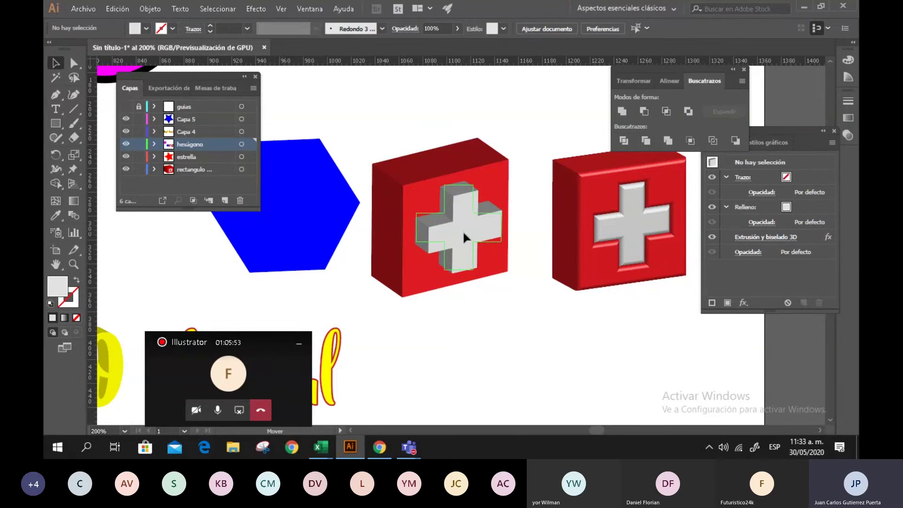
{"action": "left_click_drag", "start_coordinate": [462, 230], "coordinate": [464, 233]}
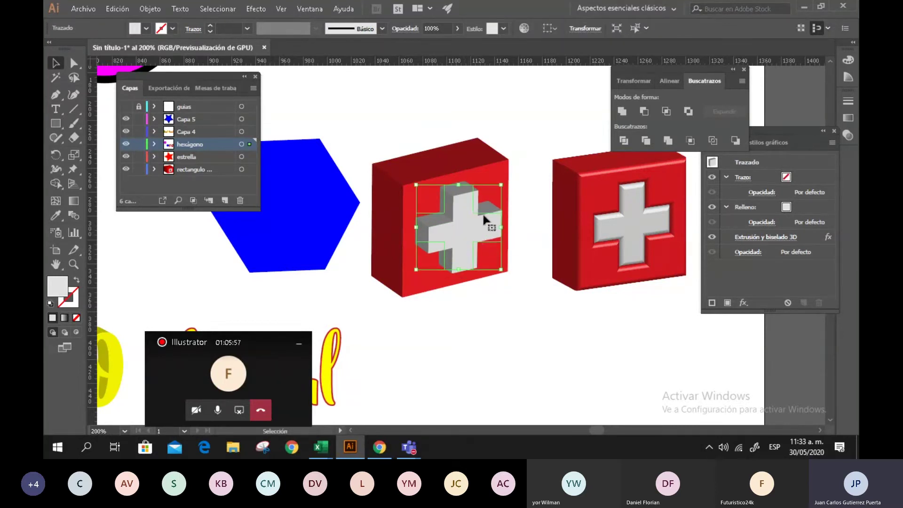
{"action": "left_click", "coordinate": [463, 112]}
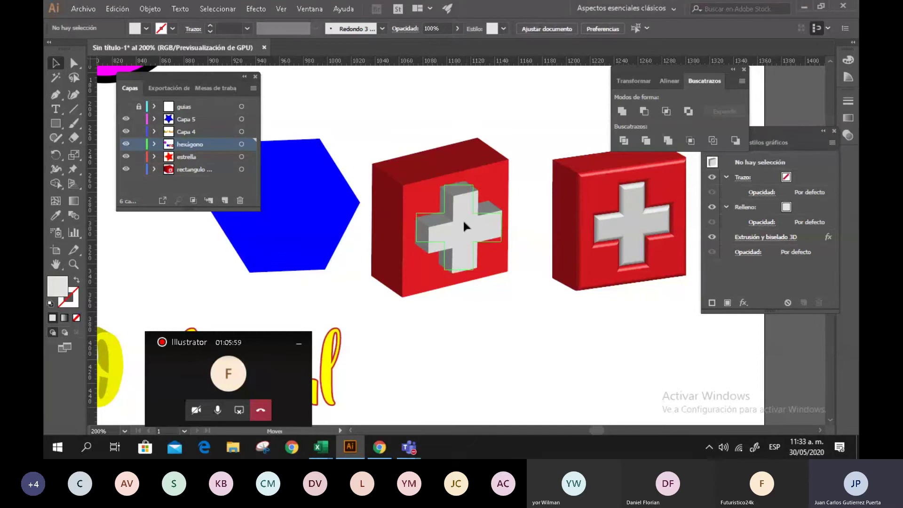
{"action": "left_click_drag", "start_coordinate": [463, 222], "coordinate": [464, 224]}
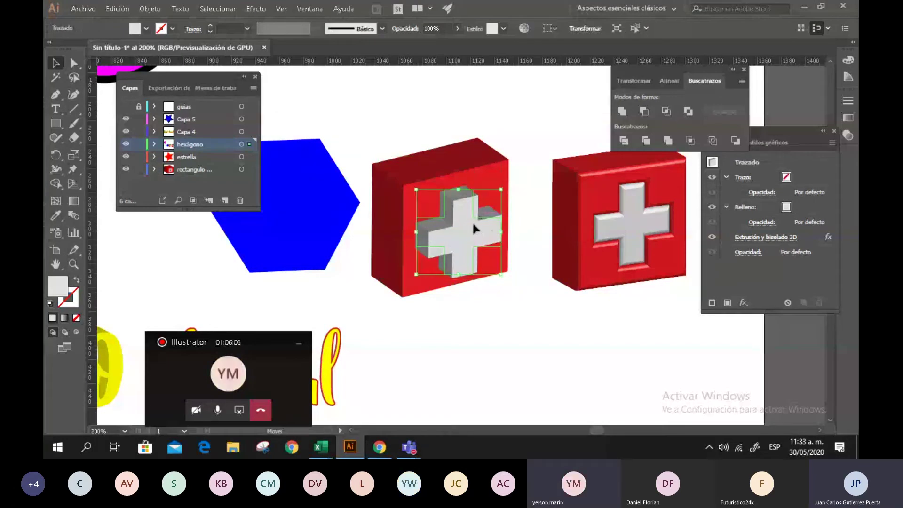
{"action": "left_click", "coordinate": [452, 120]}
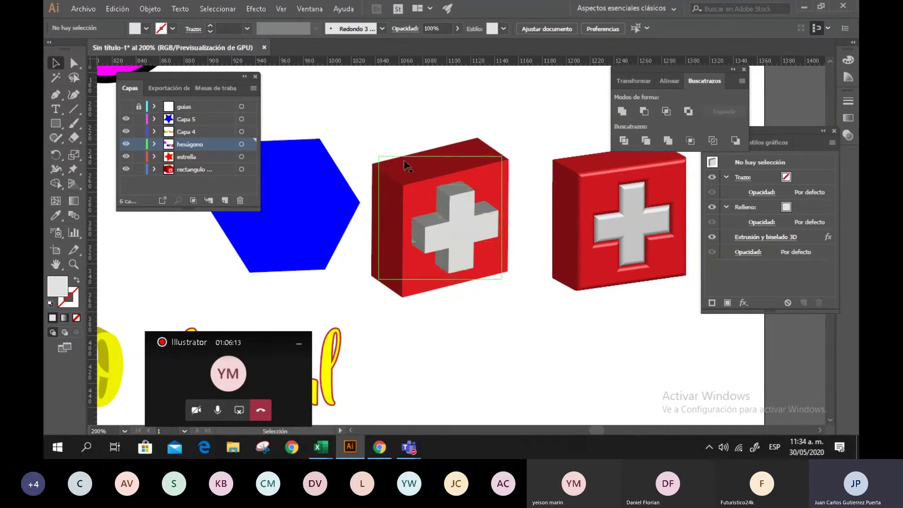
Step: Review the finished boxes, then switch to Chrome and browse the isometric design image results with the enlarged preview closed
{"action": "scroll", "coordinate": [442, 164], "scroll_direction": "down", "scroll_amount": 4}
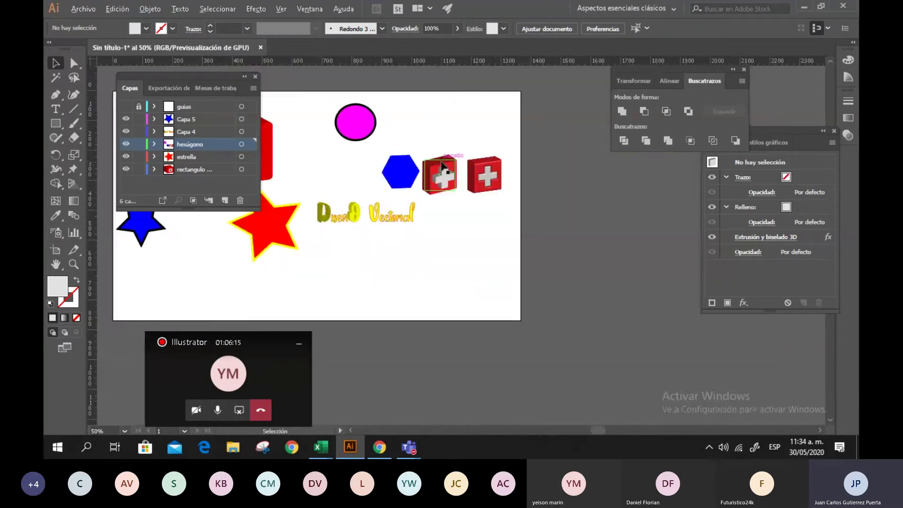
{"action": "scroll", "coordinate": [442, 161], "scroll_direction": "up", "scroll_amount": 2}
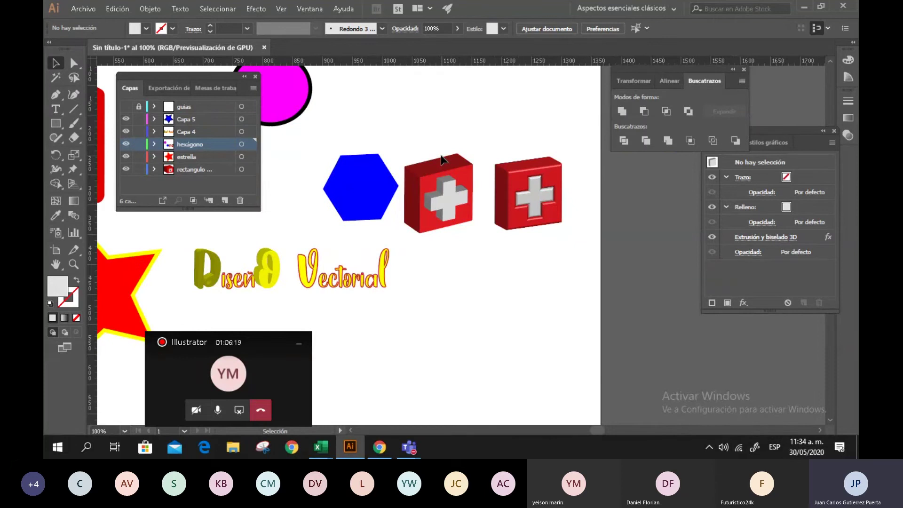
{"action": "left_click", "coordinate": [380, 448]}
{"action": "scroll", "coordinate": [359, 239], "scroll_direction": "down", "scroll_amount": 3}
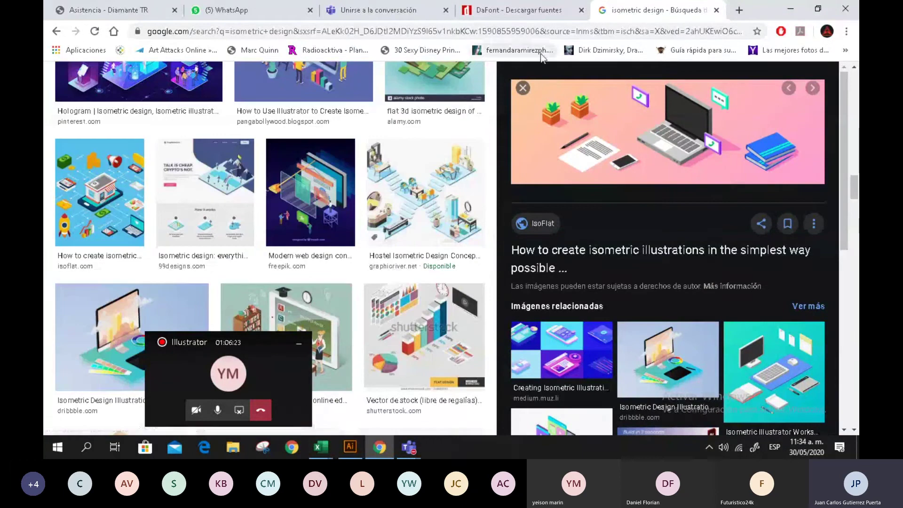
{"action": "left_click", "coordinate": [523, 88]}
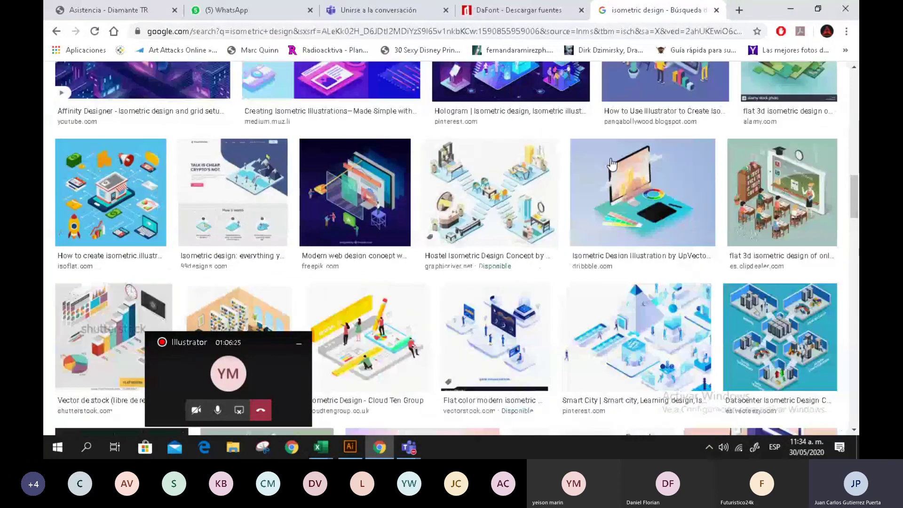
Step: Browse the isometric image results, view the Datacenter Isometric Design illustration in its own tab at 125% zoom, and close that tab
{"action": "scroll", "coordinate": [851, 196], "scroll_direction": "down", "scroll_amount": 8}
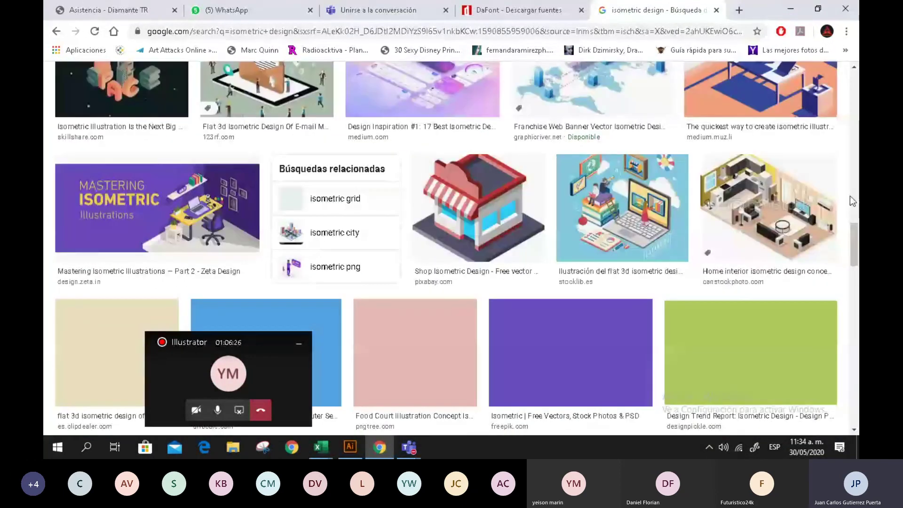
{"action": "scroll", "coordinate": [851, 196], "scroll_direction": "up", "scroll_amount": 5}
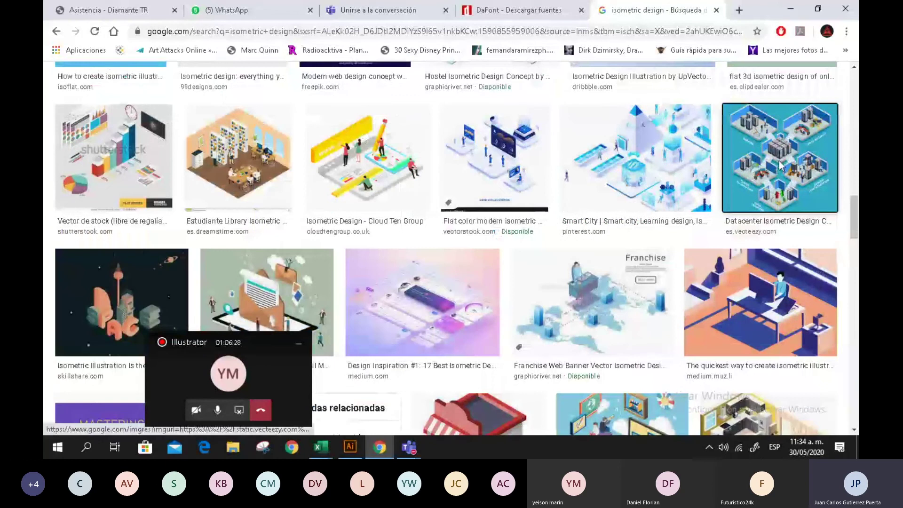
{"action": "left_click", "coordinate": [780, 165]}
{"action": "right_click", "coordinate": [679, 154]}
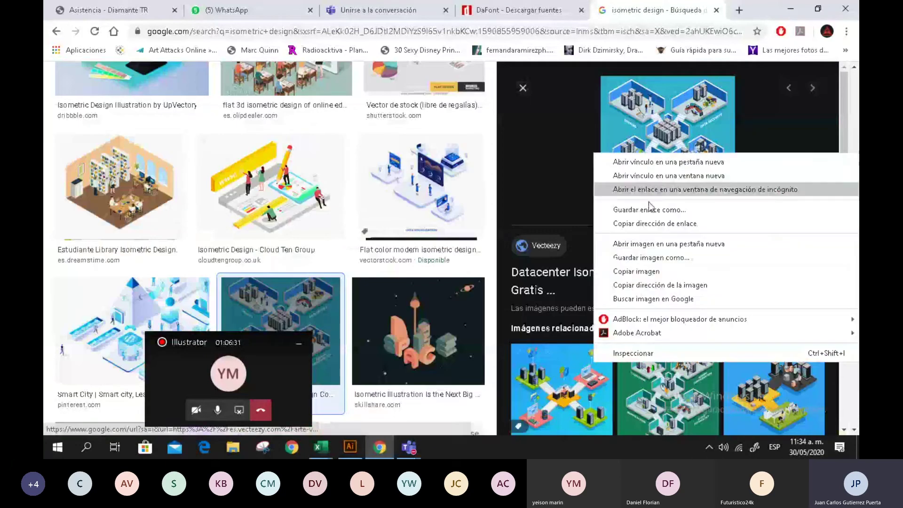
{"action": "left_click", "coordinate": [663, 243]}
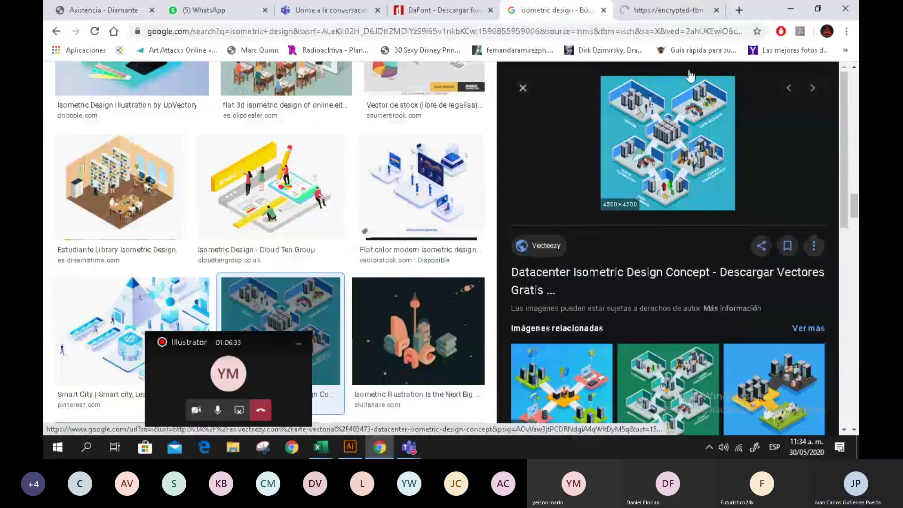
{"action": "left_click", "coordinate": [673, 11]}
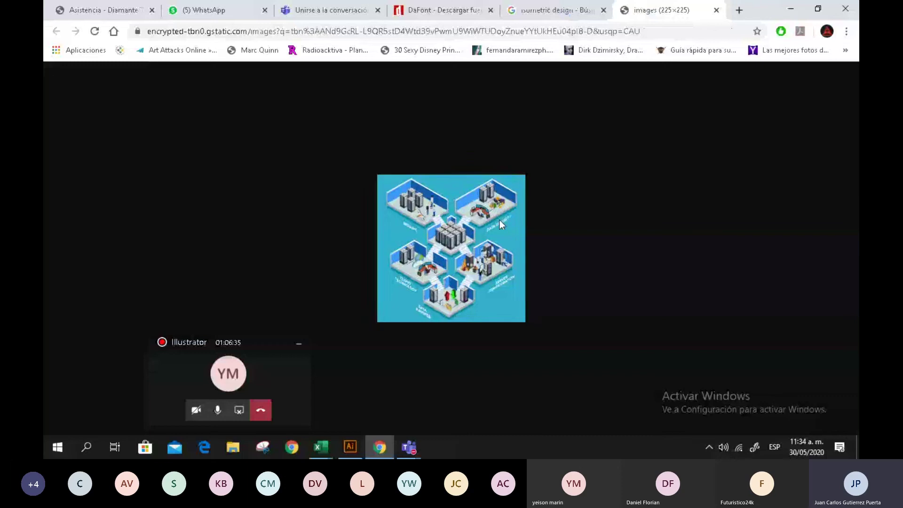
{"action": "scroll", "coordinate": [500, 219], "scroll_direction": "up", "scroll_amount": 5}
{"action": "scroll", "coordinate": [500, 220], "scroll_direction": "down", "scroll_amount": 4}
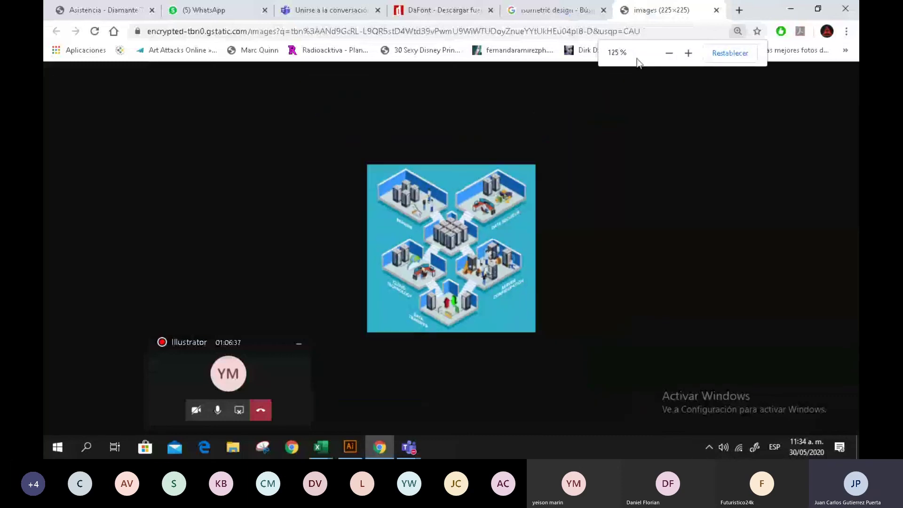
{"action": "left_click", "coordinate": [717, 10]}
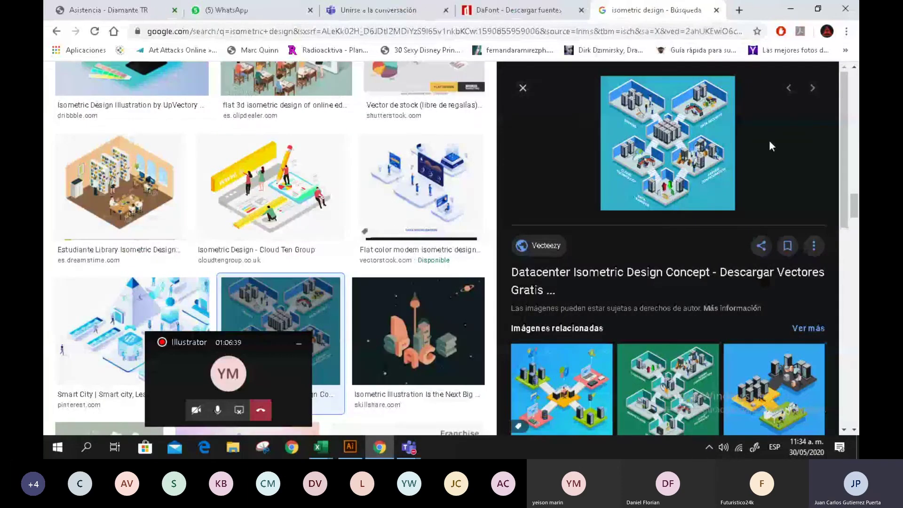
Step: Dismiss the datacenter preview, enlarge the isometric summer beach scene further down the results, examine it and close its preview
{"action": "left_click", "coordinate": [523, 89]}
{"action": "scroll", "coordinate": [645, 132], "scroll_direction": "down", "scroll_amount": 5}
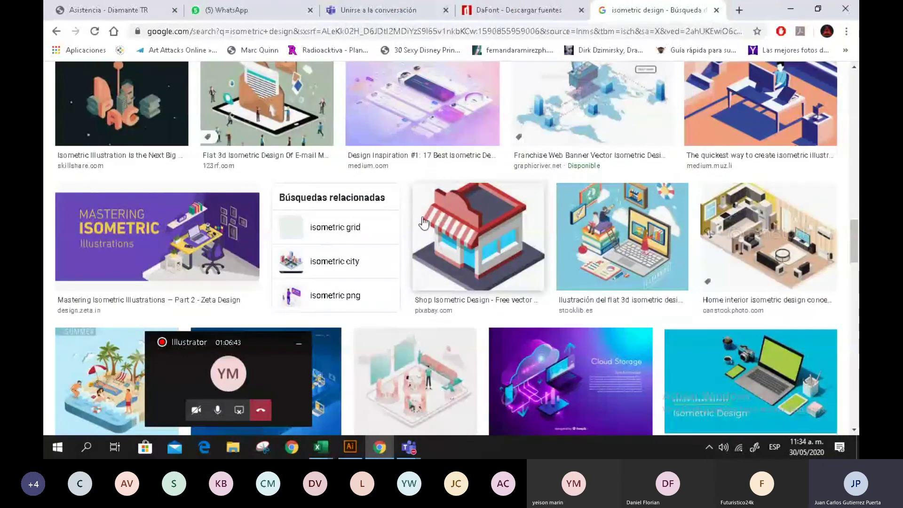
{"action": "scroll", "coordinate": [424, 223], "scroll_direction": "down", "scroll_amount": 5}
{"action": "left_click", "coordinate": [127, 154]}
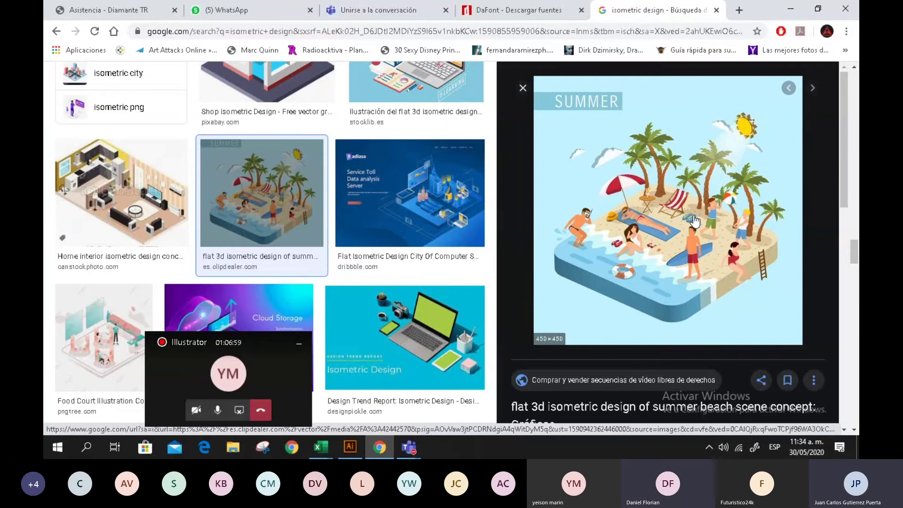
{"action": "left_click", "coordinate": [523, 88]}
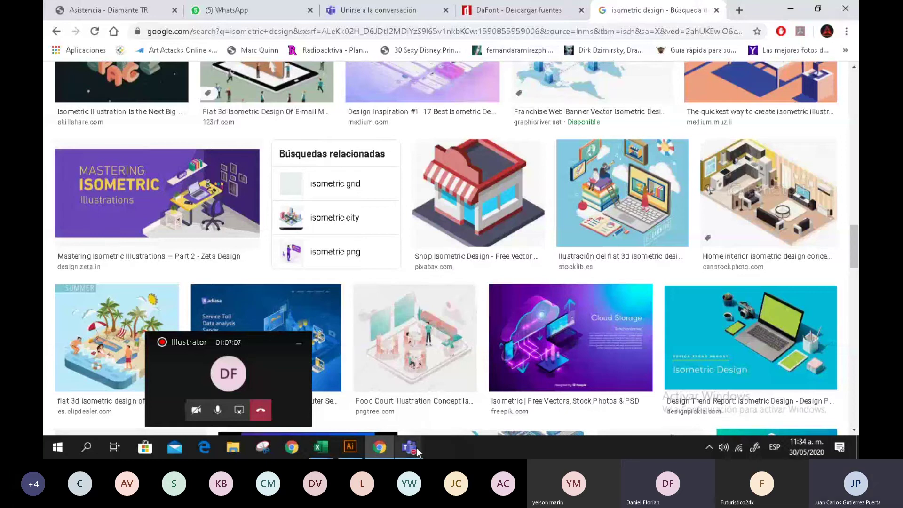
Step: Switch to Illustrator and move the magenta ellipse to the empty area below the two red cross boxes
{"action": "left_click", "coordinate": [350, 447]}
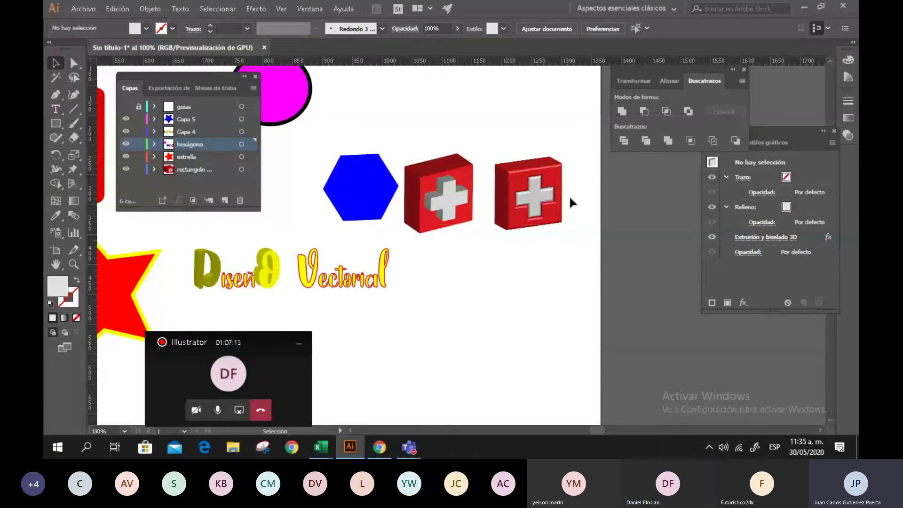
{"action": "scroll", "coordinate": [346, 174], "scroll_direction": "up", "scroll_amount": 2}
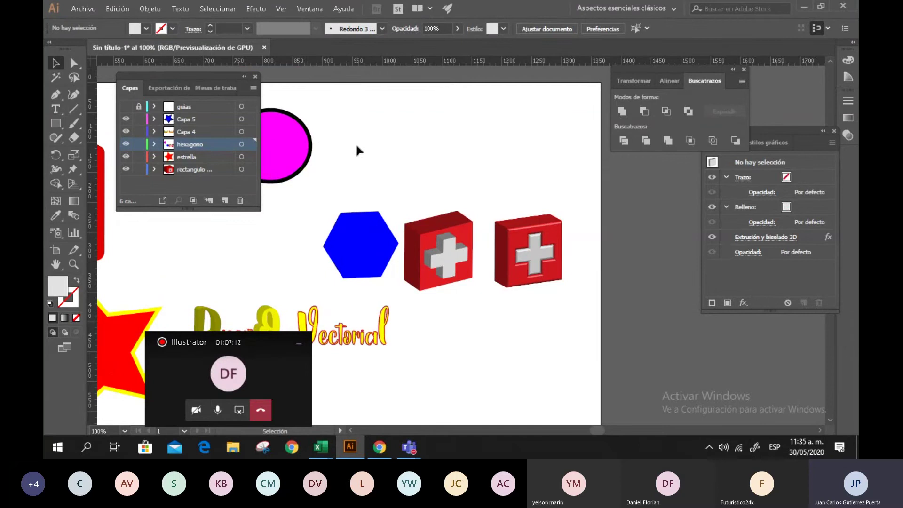
{"action": "scroll", "coordinate": [367, 184], "scroll_direction": "down", "scroll_amount": 2}
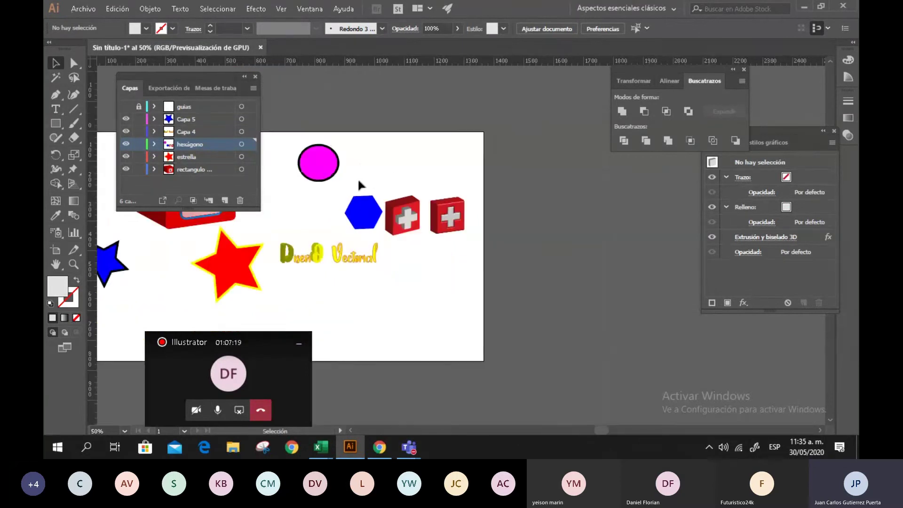
{"action": "scroll", "coordinate": [367, 179], "scroll_direction": "left", "scroll_amount": 3}
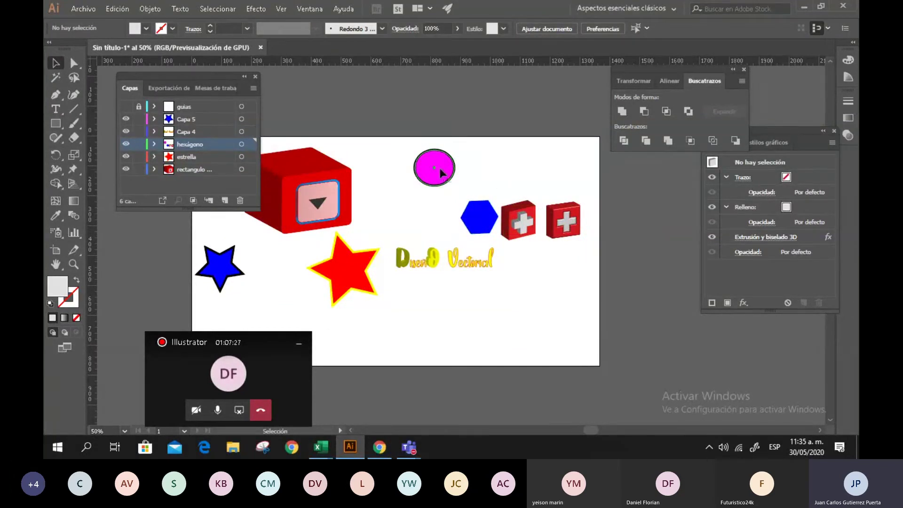
{"action": "left_click_drag", "start_coordinate": [440, 171], "coordinate": [509, 317]}
{"action": "left_click", "coordinate": [257, 8]}
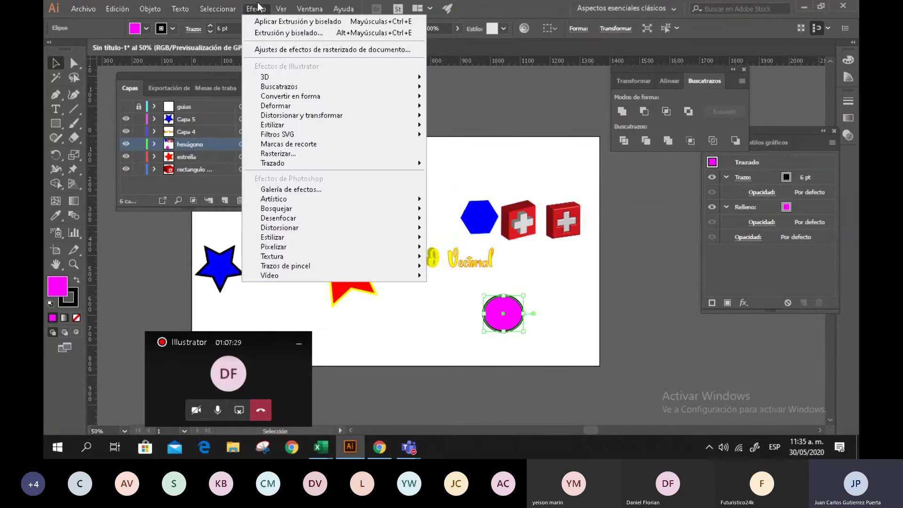
{"action": "mouse_move", "coordinate": [284, 77]}
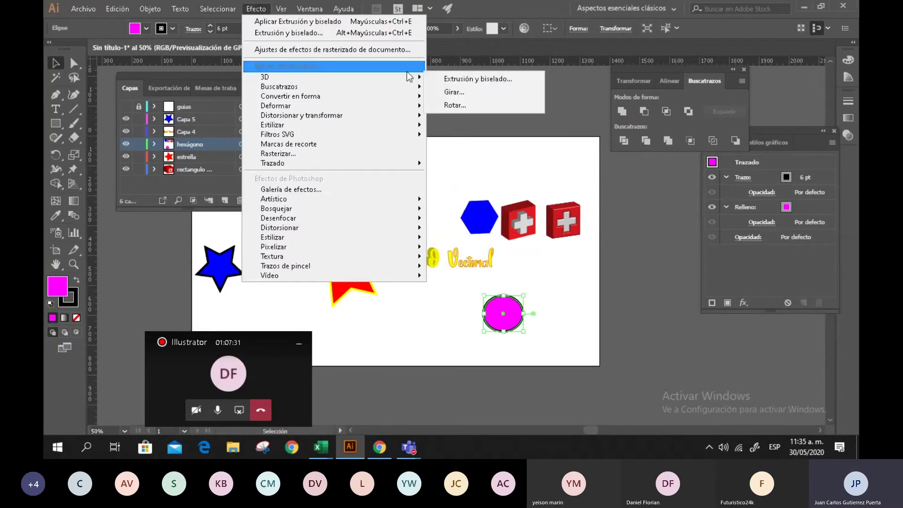
{"action": "left_click", "coordinate": [460, 78]}
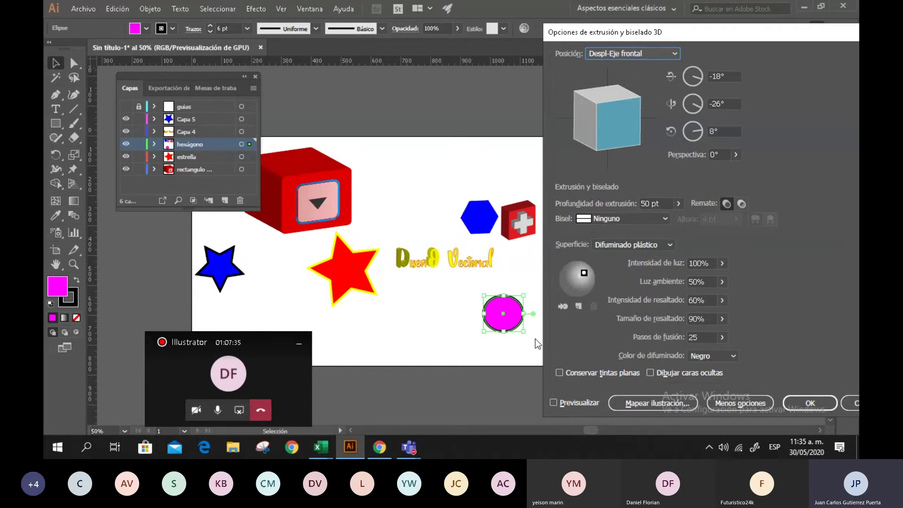
{"action": "key", "text": "Tab"}
{"action": "left_click", "coordinate": [850, 403]}
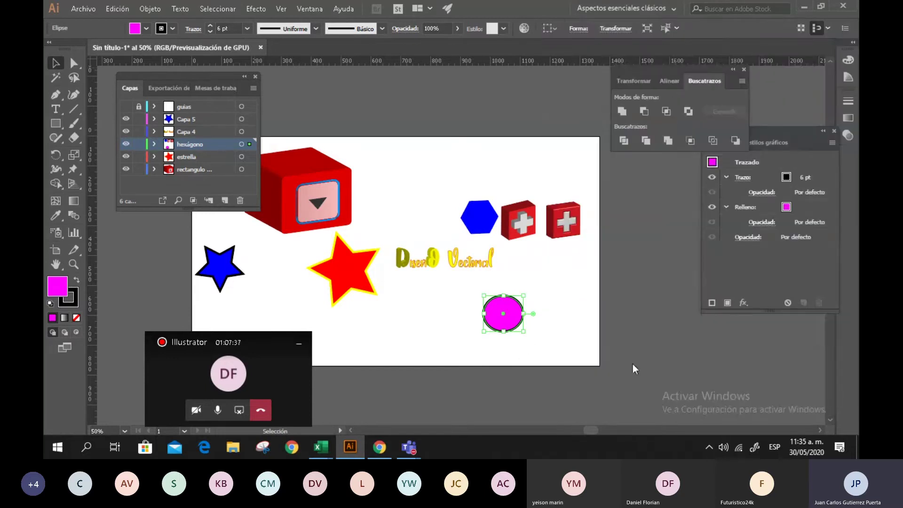
Step: Try the 3D Revolve effect on the magenta ellipse with rotation angles -25°, -38° and 9°, preview it, and cancel
{"action": "scroll", "coordinate": [633, 364], "scroll_direction": "up", "scroll_amount": 4}
{"action": "left_click_drag", "start_coordinate": [309, 259], "coordinate": [492, 280]}
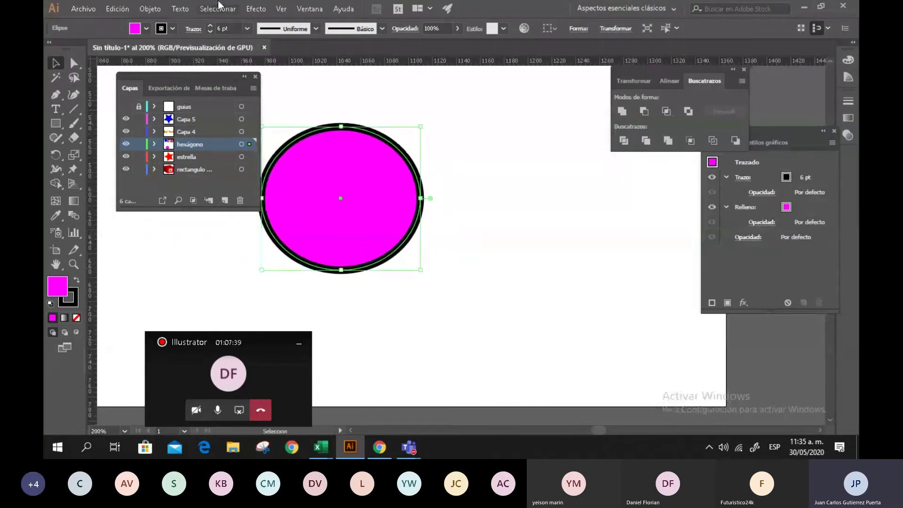
{"action": "left_click", "coordinate": [256, 9]}
{"action": "mouse_move", "coordinate": [372, 78]}
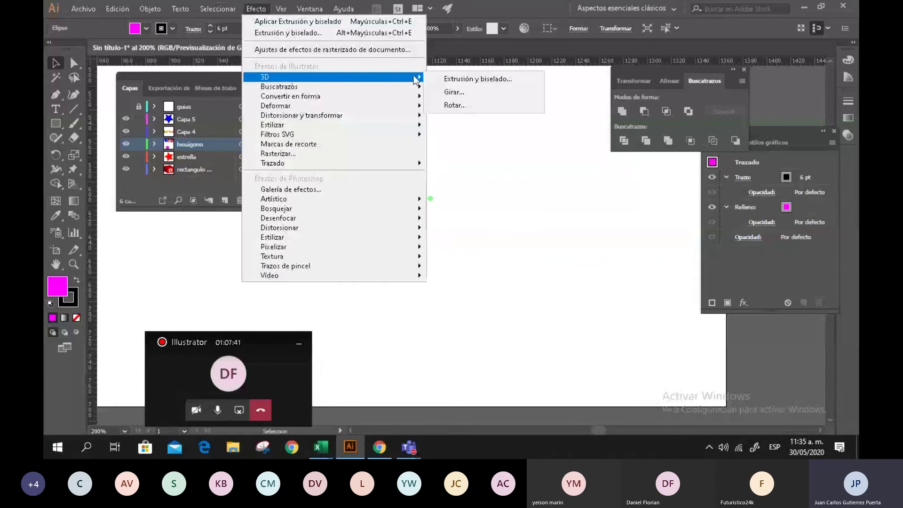
{"action": "left_click", "coordinate": [475, 91]}
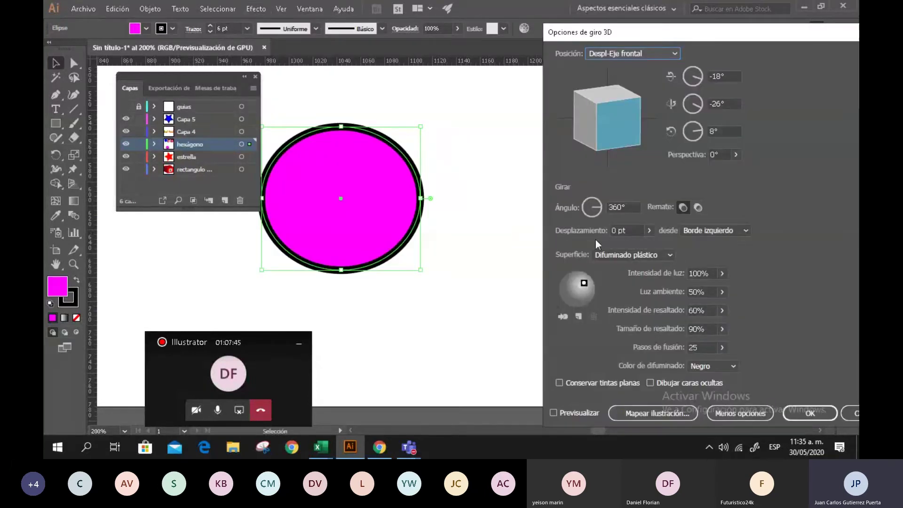
{"action": "left_click_drag", "start_coordinate": [626, 112], "coordinate": [622, 136]}
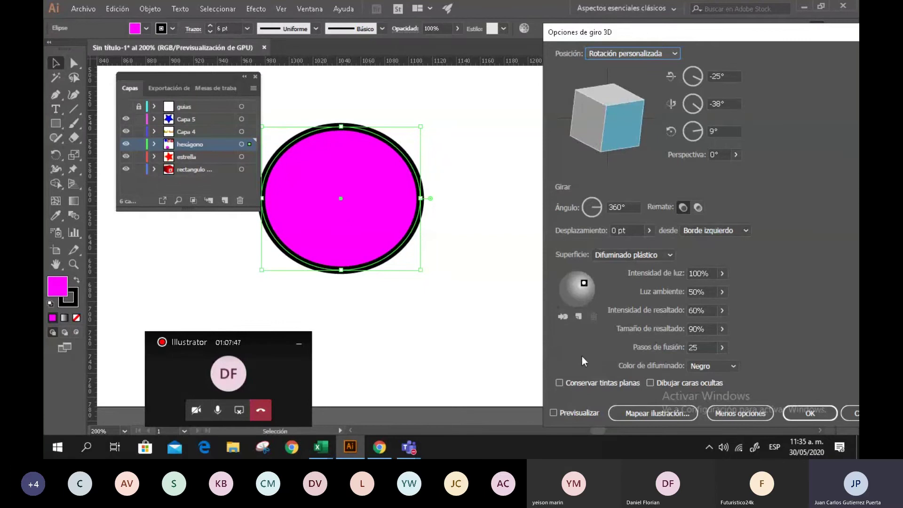
{"action": "left_click", "coordinate": [554, 412]}
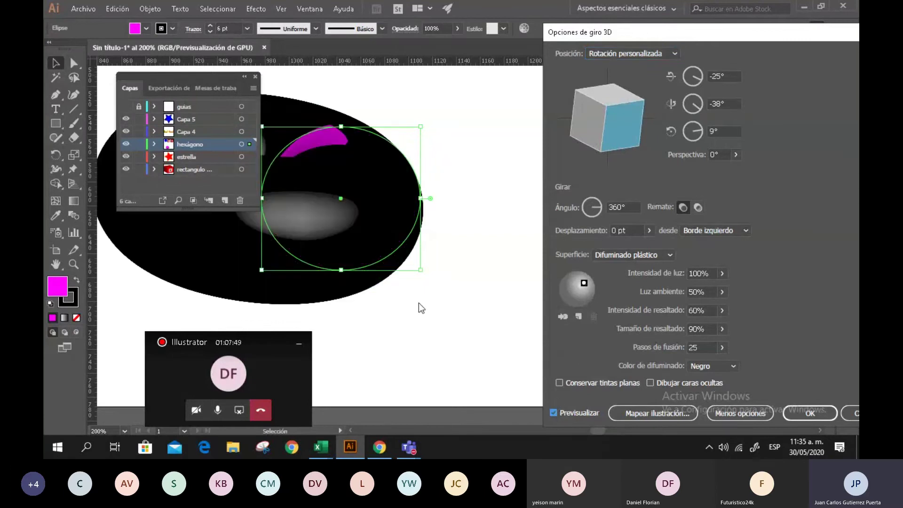
{"action": "left_click", "coordinate": [857, 414]}
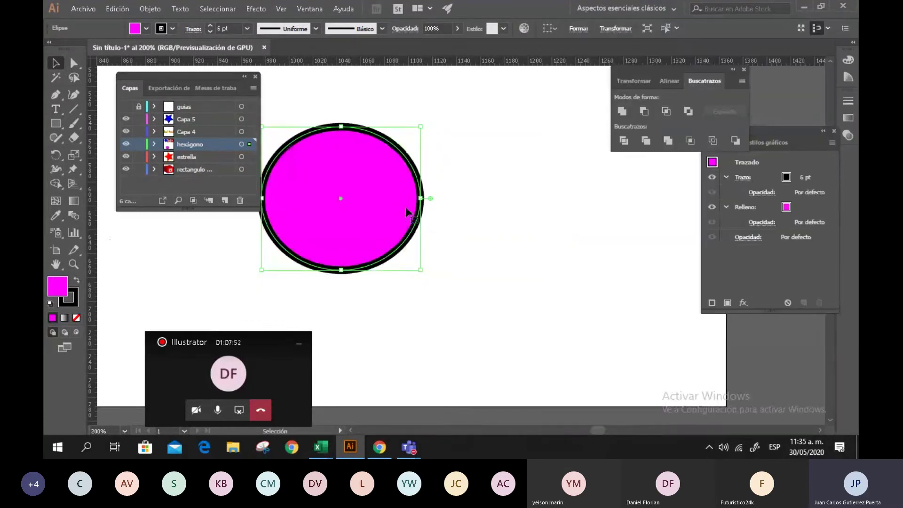
Step: Remove the magenta ellipse's stroke, discarding the grey stroke tried on it
{"action": "left_click", "coordinate": [172, 28]}
{"action": "left_click", "coordinate": [52, 49]}
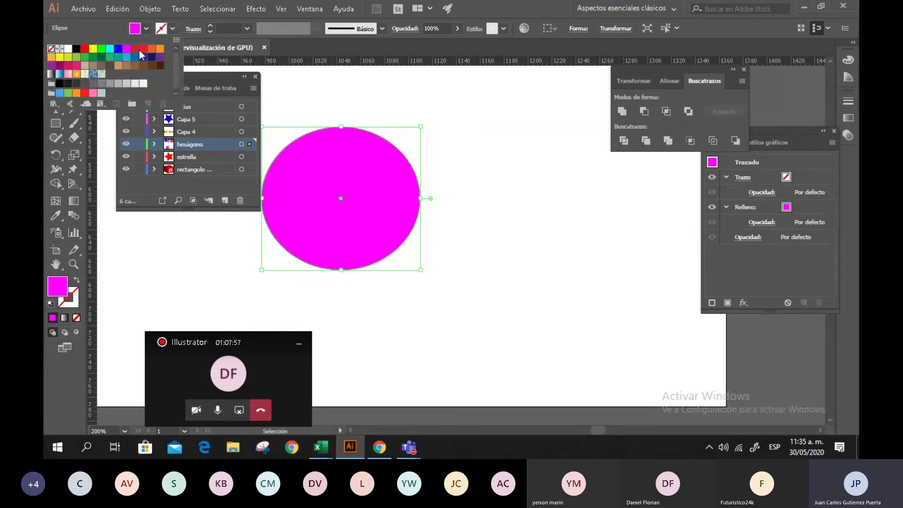
{"action": "left_click", "coordinate": [110, 83]}
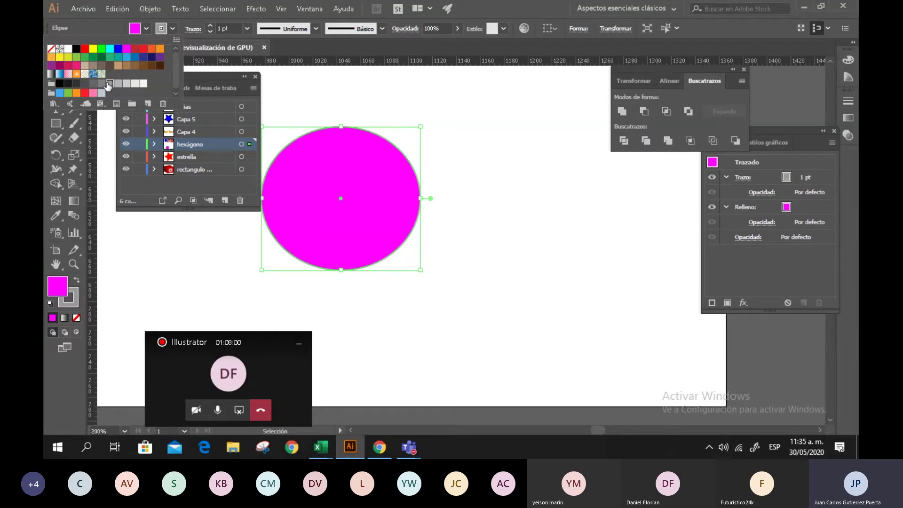
{"action": "left_click", "coordinate": [397, 171]}
{"action": "left_click", "coordinate": [174, 28]}
{"action": "left_click", "coordinate": [51, 48]}
Step: Fill the strokeless ellipse with medium grey and shift it slightly to the right
{"action": "left_click", "coordinate": [146, 31]}
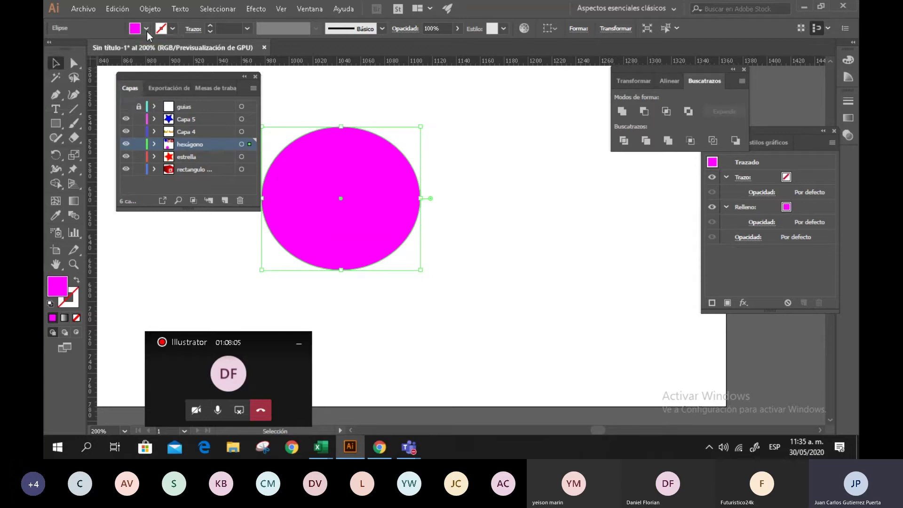
{"action": "left_click", "coordinate": [146, 29]}
{"action": "left_click", "coordinate": [109, 84]}
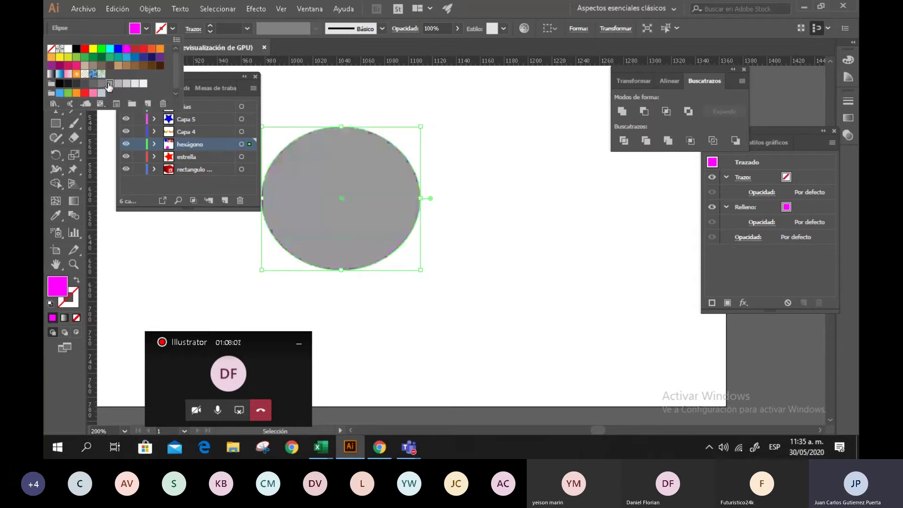
{"action": "left_click", "coordinate": [363, 162]}
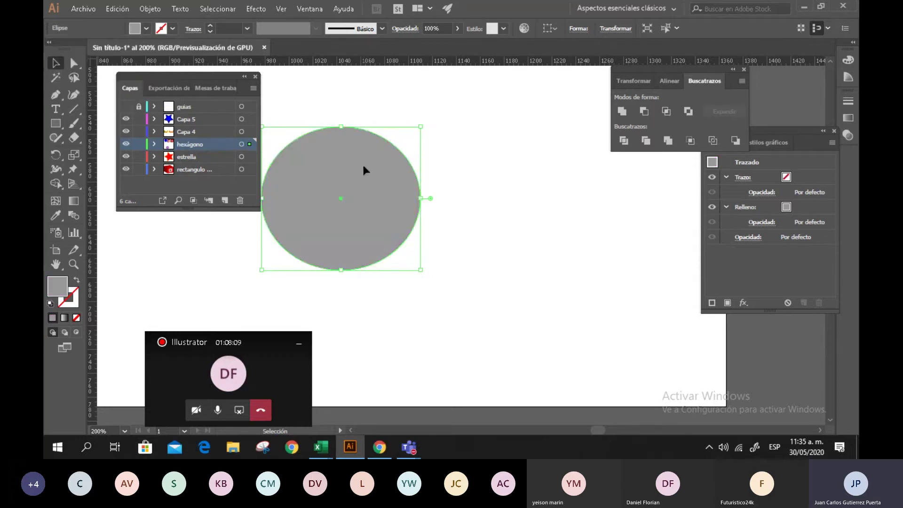
{"action": "left_click_drag", "start_coordinate": [362, 163], "coordinate": [409, 172]}
Step: Start 3D Extrude & Bevel on the grey ellipse and turn on its preview
{"action": "left_click", "coordinate": [253, 13]}
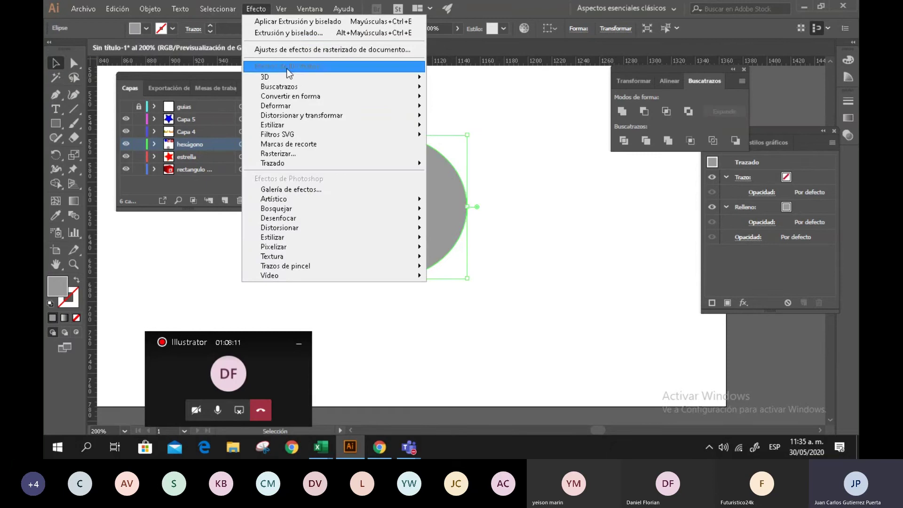
{"action": "mouse_move", "coordinate": [368, 77]}
{"action": "left_click", "coordinate": [452, 81]}
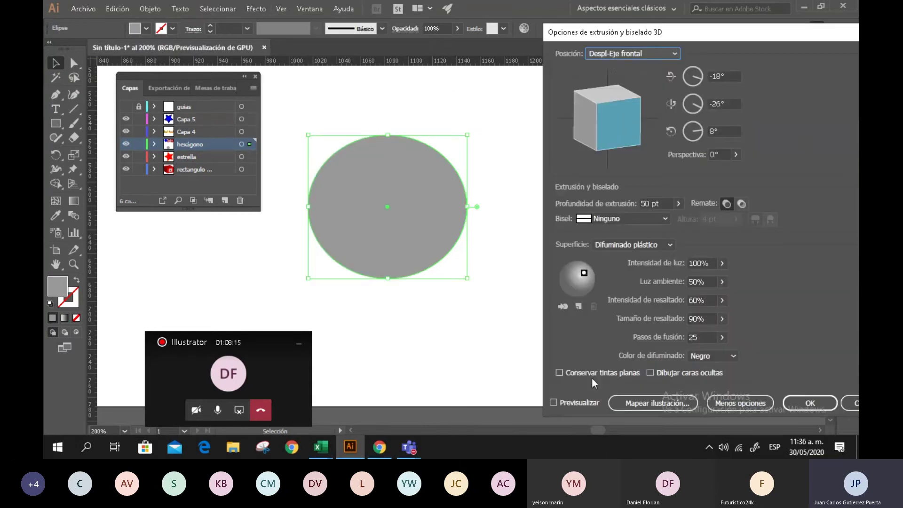
{"action": "left_click", "coordinate": [554, 403]}
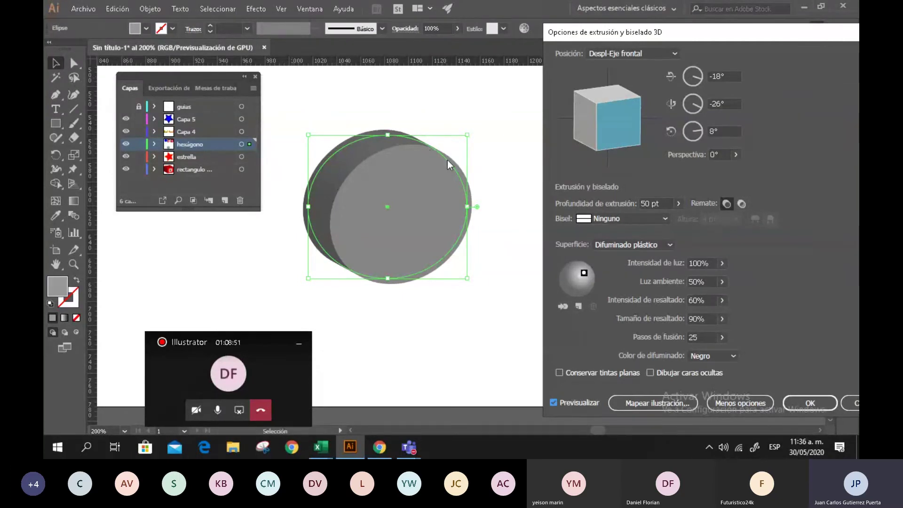
Step: Try the Complejo 1 and Redondeado bevels on the extruded ellipse and set its extrusion depth to 133 pt
{"action": "left_click", "coordinate": [662, 219]}
{"action": "left_click", "coordinate": [613, 258]}
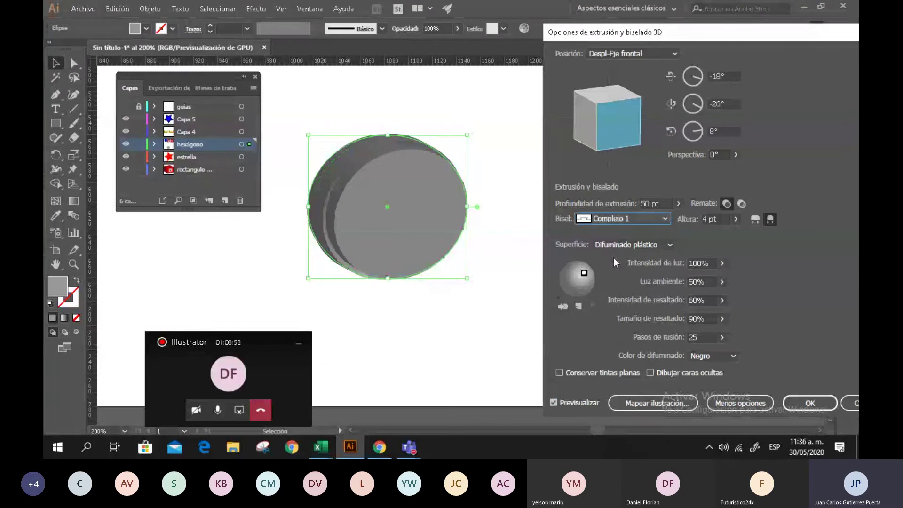
{"action": "left_click", "coordinate": [666, 218]}
{"action": "left_click", "coordinate": [618, 348]}
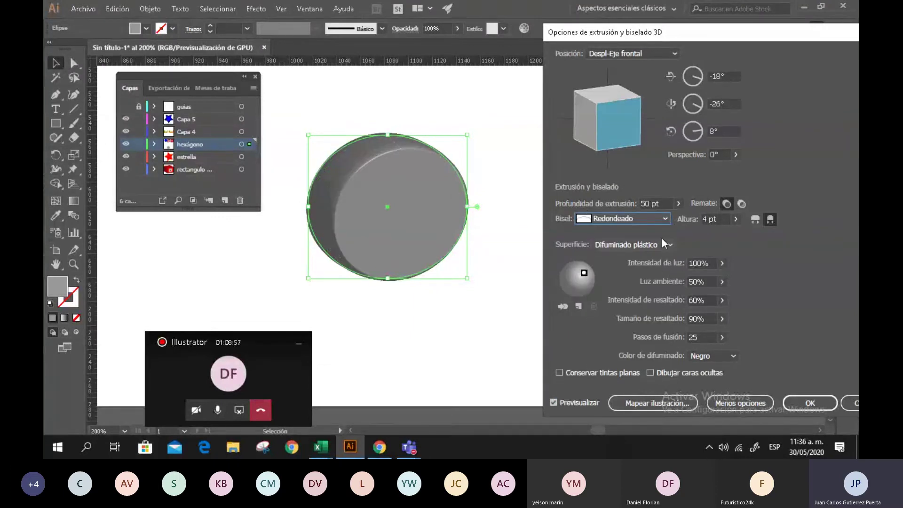
{"action": "left_click", "coordinate": [678, 203]}
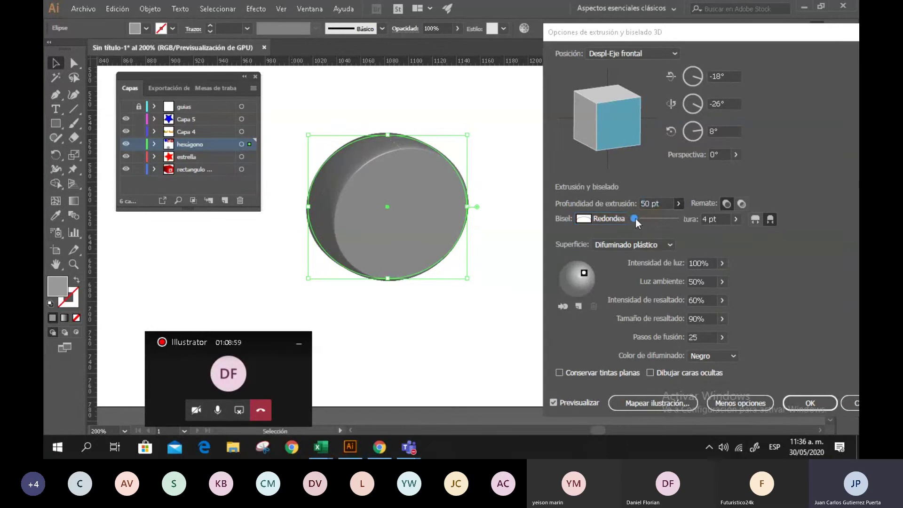
{"action": "left_click_drag", "start_coordinate": [636, 218], "coordinate": [637, 216]}
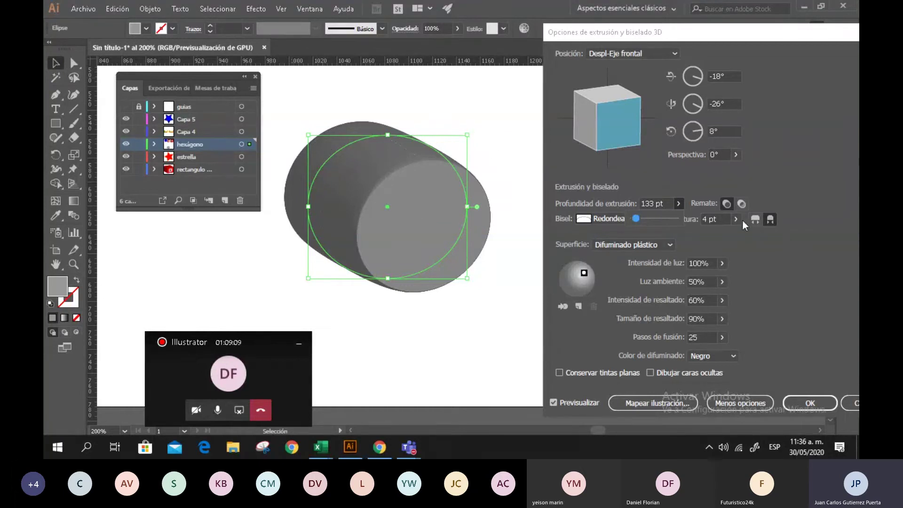
{"action": "left_click", "coordinate": [755, 222]}
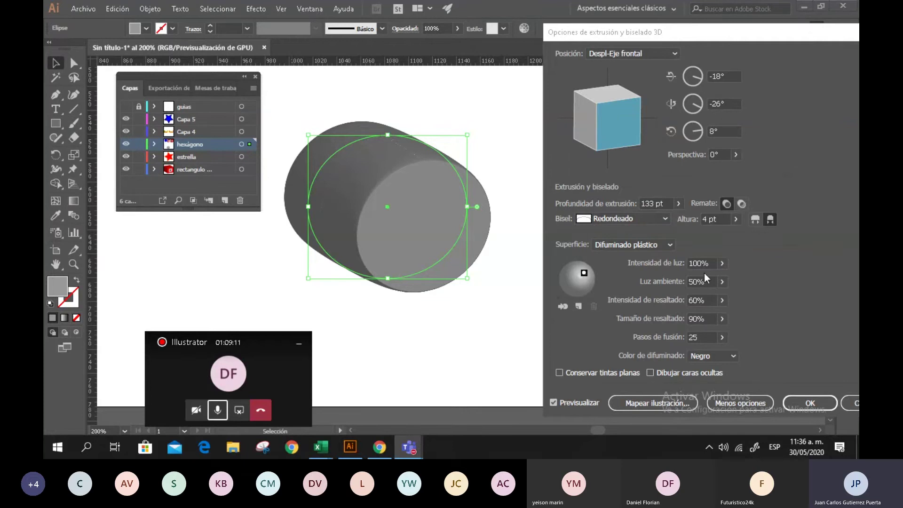
Step: Reposition the light on the surface shading sphere so it illuminates the cylinder from the lower left
{"action": "left_click", "coordinate": [585, 280]}
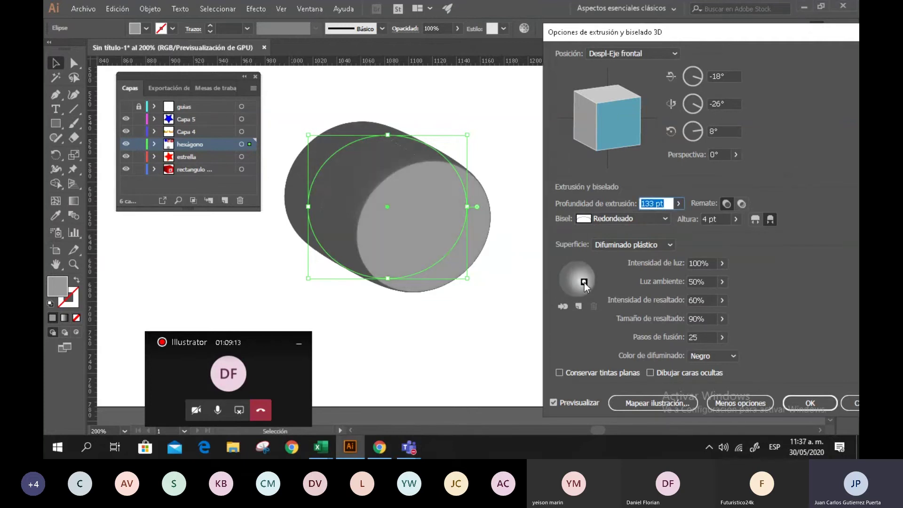
{"action": "left_click_drag", "start_coordinate": [584, 284], "coordinate": [566, 290]}
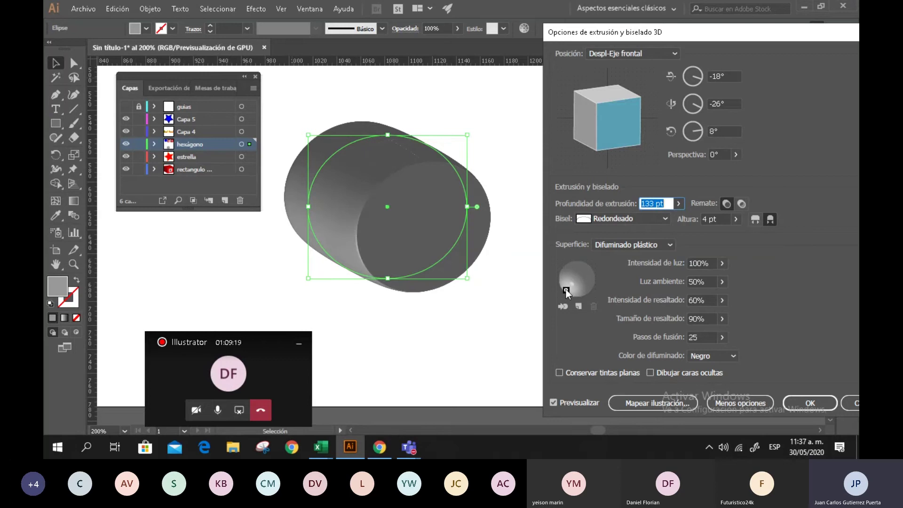
{"action": "left_click_drag", "start_coordinate": [566, 289], "coordinate": [561, 283]}
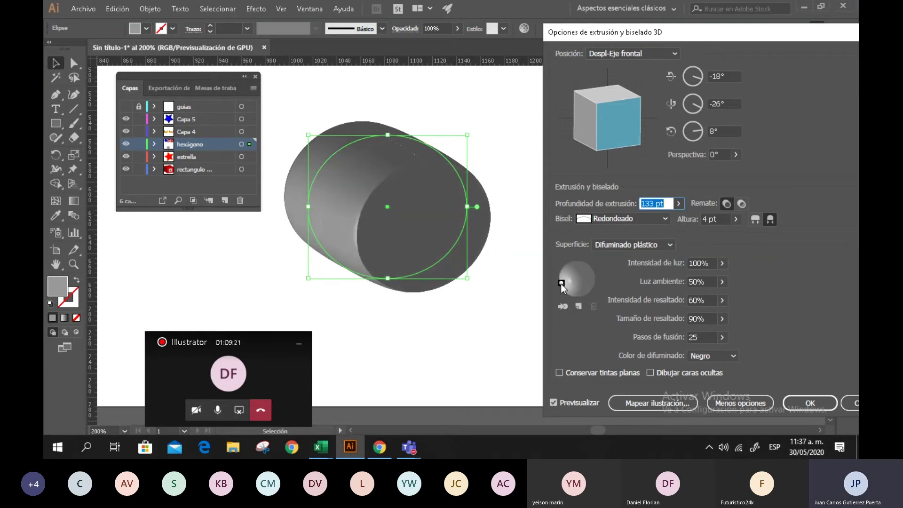
{"action": "left_click_drag", "start_coordinate": [561, 284], "coordinate": [569, 283]}
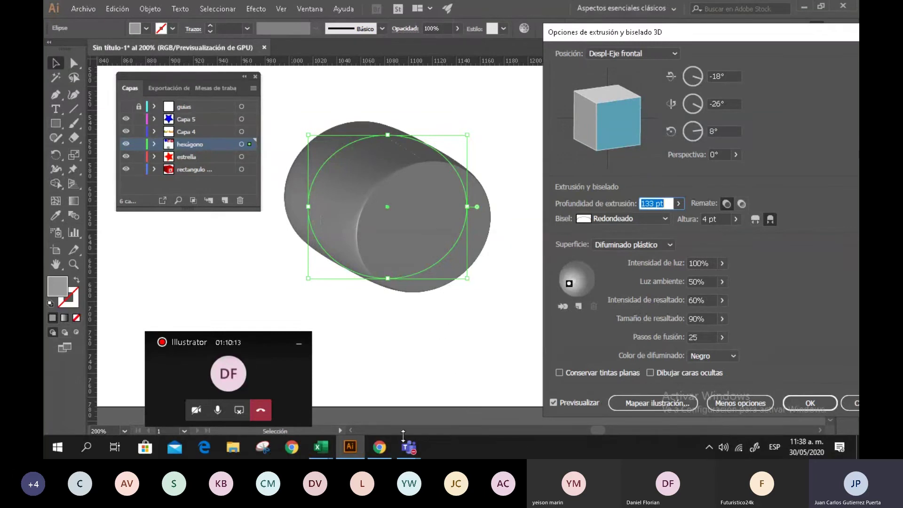
Step: Switch to Chrome and examine the isometric office desk illustration among the isometric design image results
{"action": "left_click", "coordinate": [380, 447]}
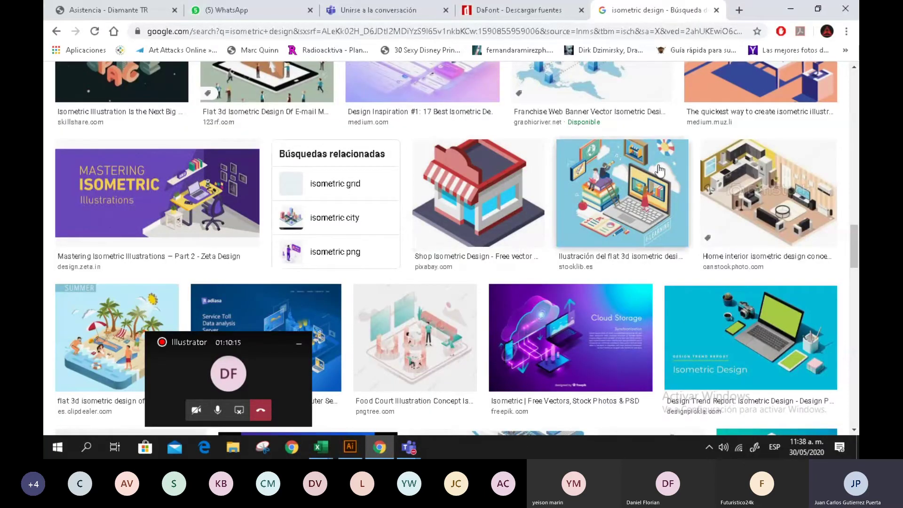
{"action": "scroll", "coordinate": [660, 170], "scroll_direction": "up", "scroll_amount": 4}
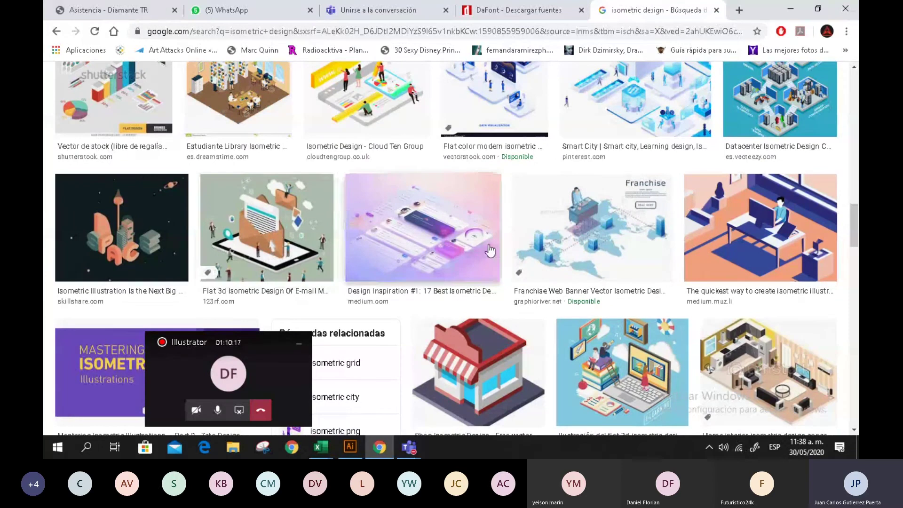
{"action": "left_click", "coordinate": [791, 242]}
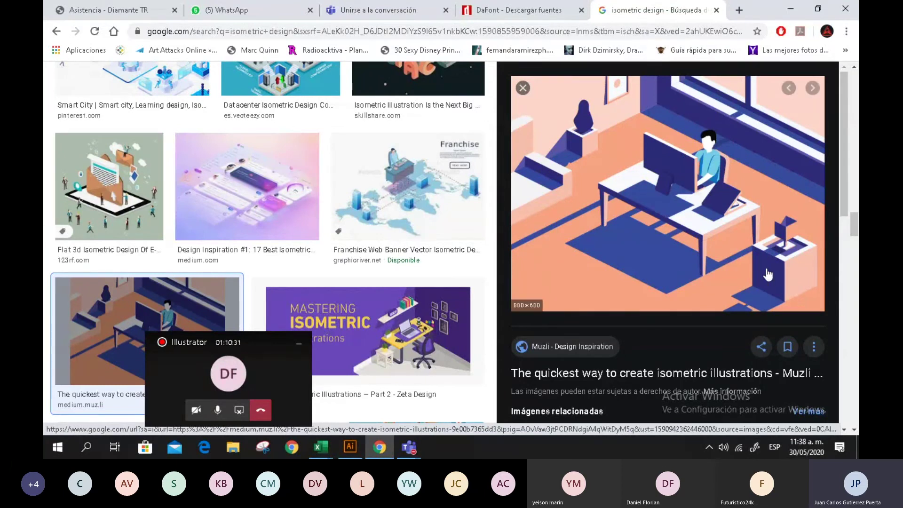
{"action": "left_click", "coordinate": [523, 88]}
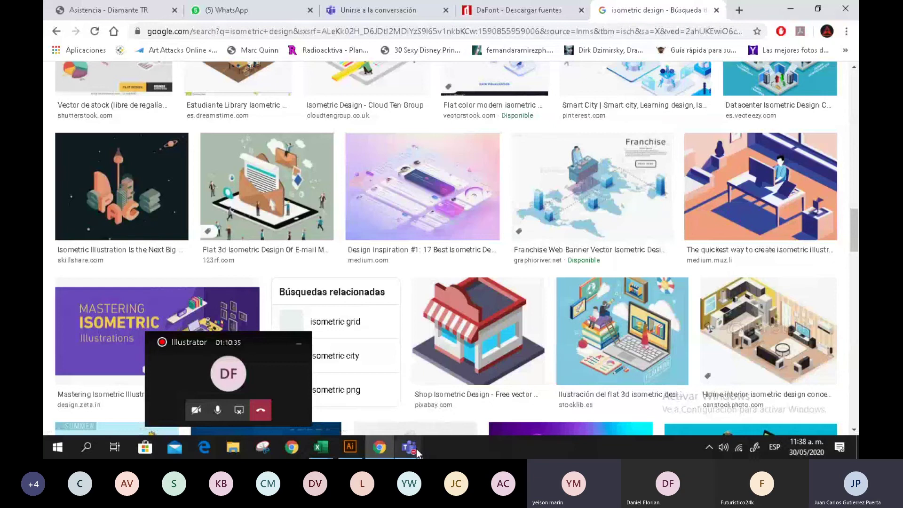
{"action": "mouse_move", "coordinate": [416, 449]}
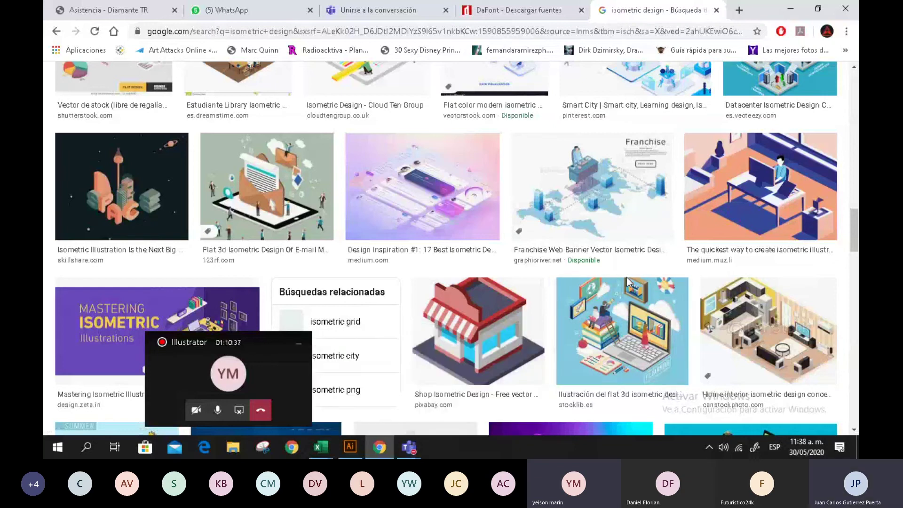
Step: Back in Illustrator, discard the extruded ellipse and draw a grey rectangle about 120 by 109 px in its place
{"action": "left_click", "coordinate": [349, 454]}
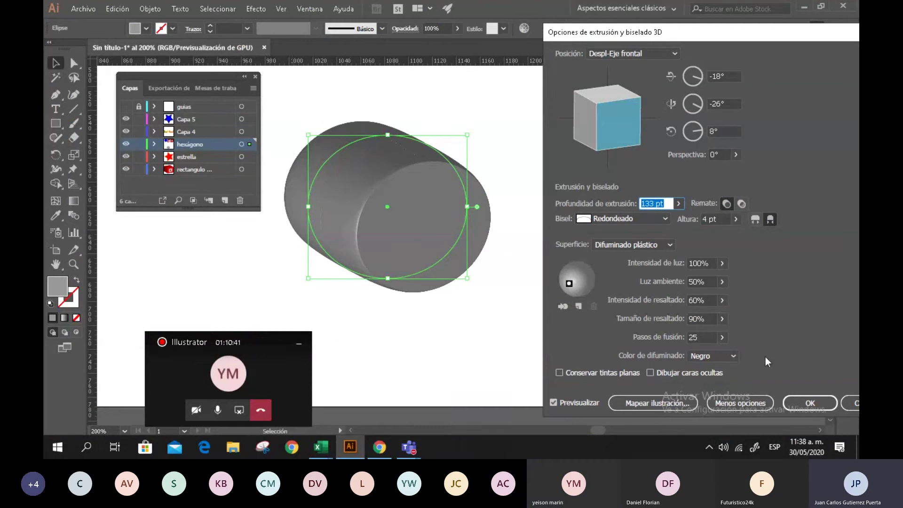
{"action": "left_click", "coordinate": [850, 403]}
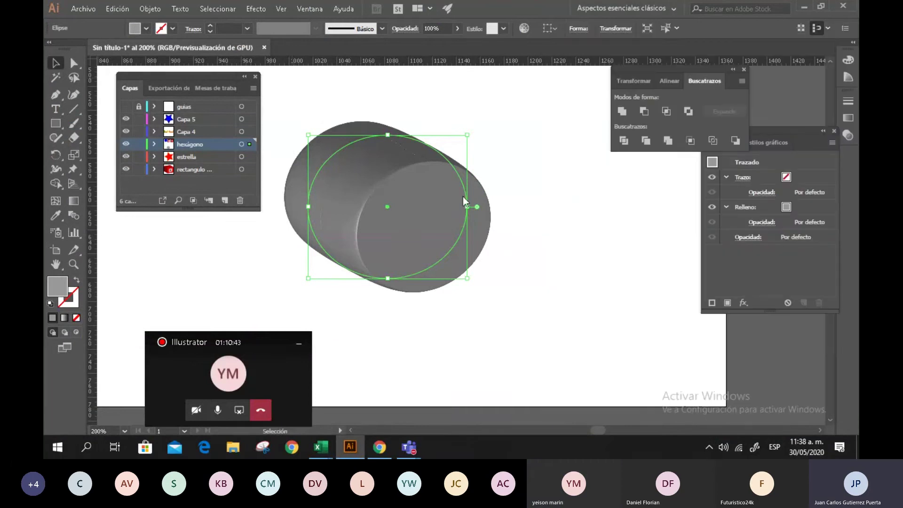
{"action": "key", "text": "Delete"}
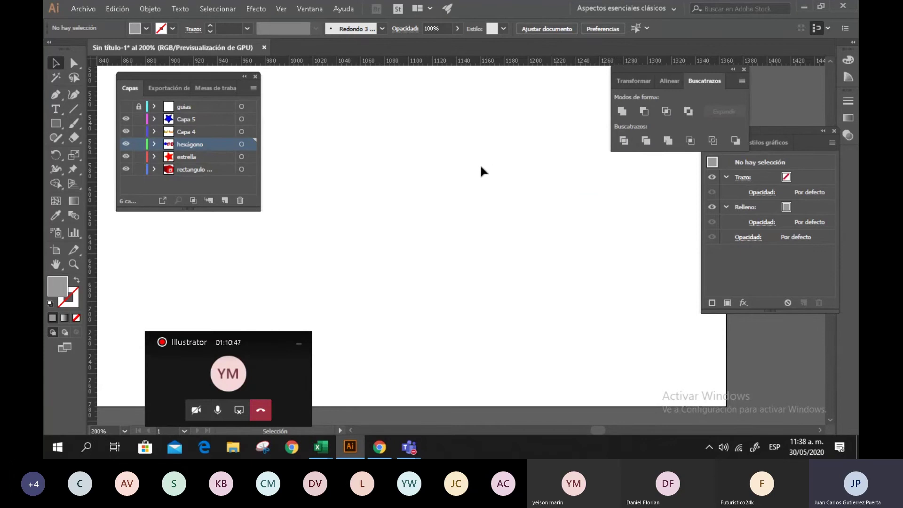
{"action": "key", "text": "m"}
{"action": "left_click_drag", "start_coordinate": [368, 127], "coordinate": [512, 257]}
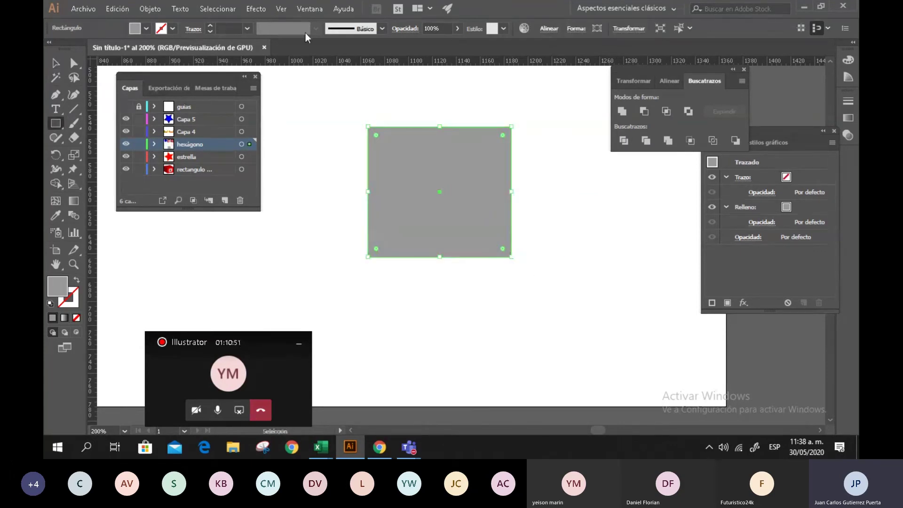
Step: Apply 3D Extrude & Bevel to the grey rectangle with an extrusion depth of 139 pt and no bevel
{"action": "left_click", "coordinate": [250, 9]}
{"action": "mouse_move", "coordinate": [399, 78]}
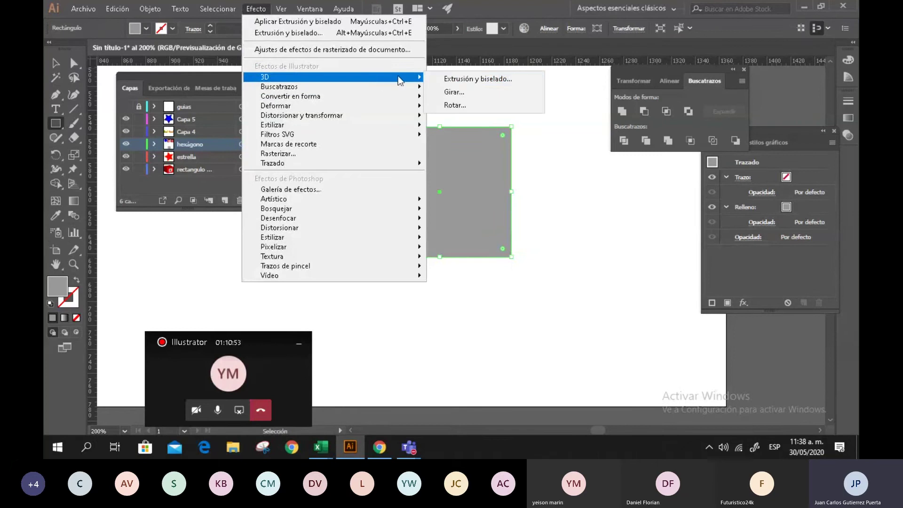
{"action": "left_click", "coordinate": [463, 78]}
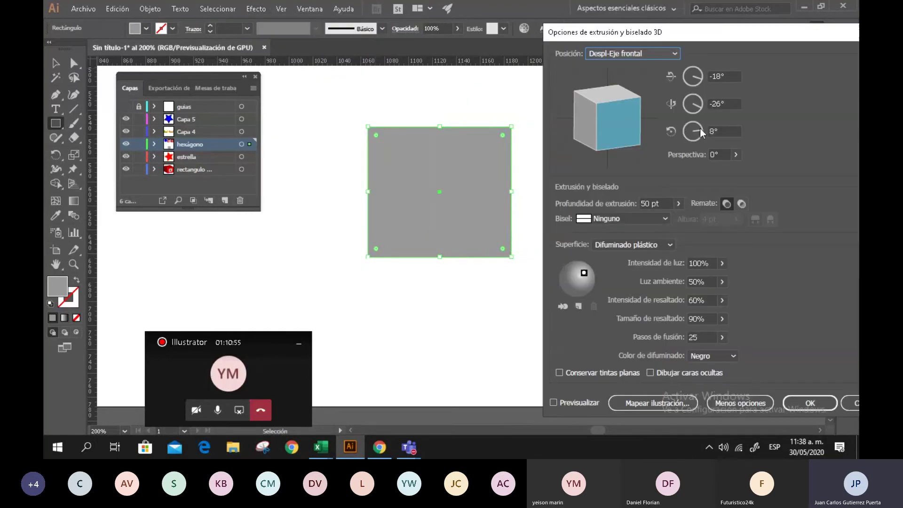
{"action": "left_click", "coordinate": [554, 400]}
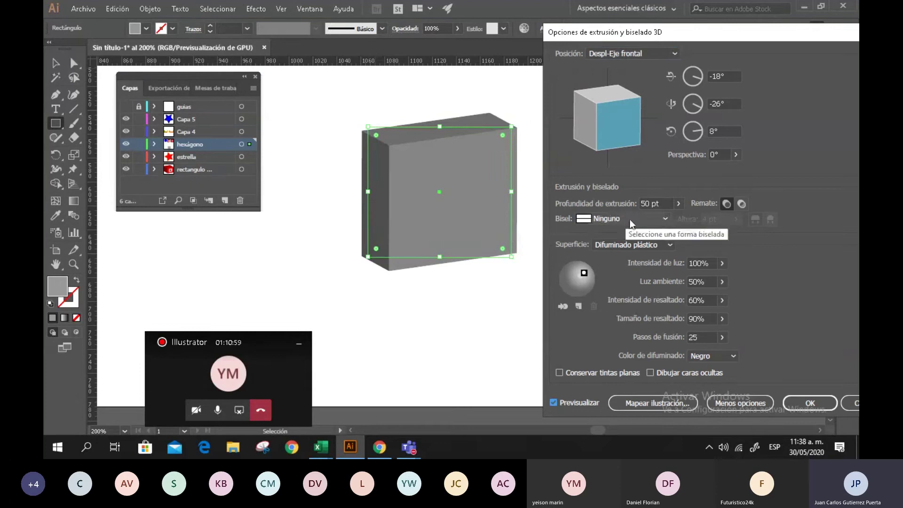
{"action": "left_click", "coordinate": [679, 204]}
{"action": "left_click_drag", "start_coordinate": [651, 217], "coordinate": [636, 219]}
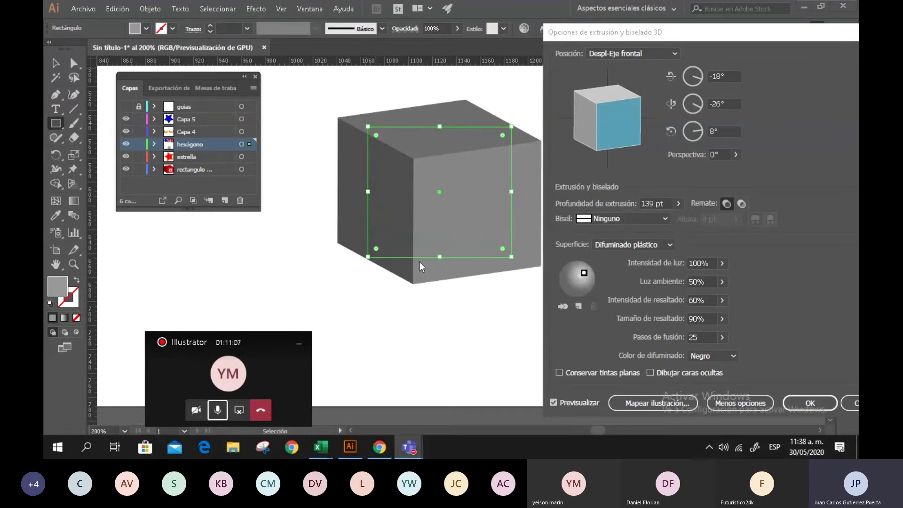
{"action": "left_click", "coordinate": [803, 403]}
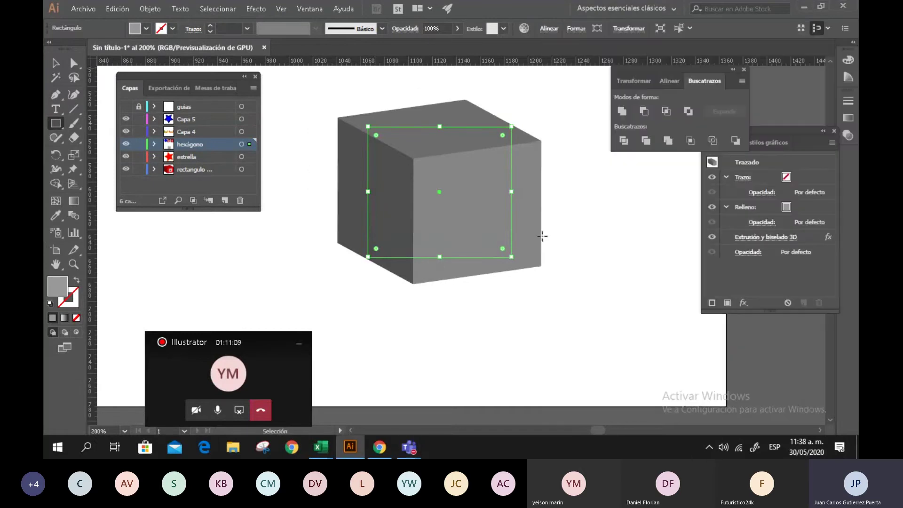
{"action": "scroll", "coordinate": [357, 169], "scroll_direction": "down", "scroll_amount": 2}
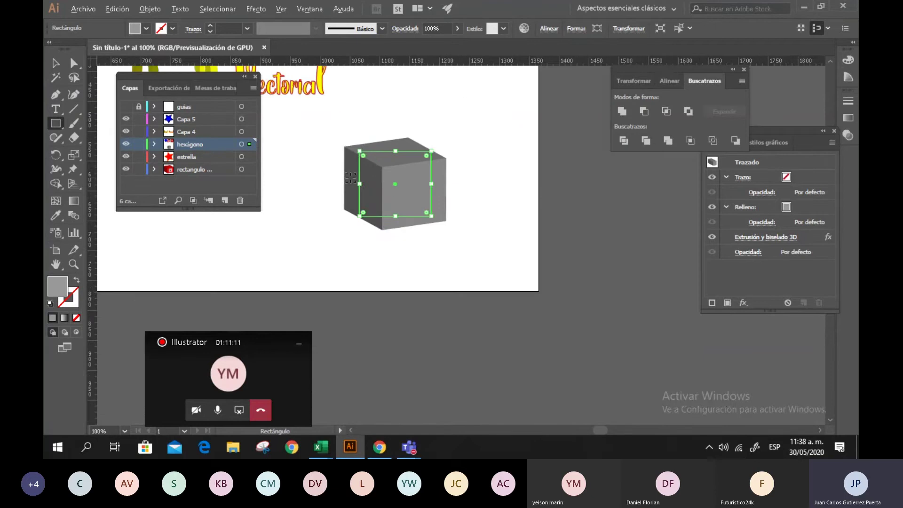
{"action": "scroll", "coordinate": [302, 164], "scroll_direction": "up", "scroll_amount": 2}
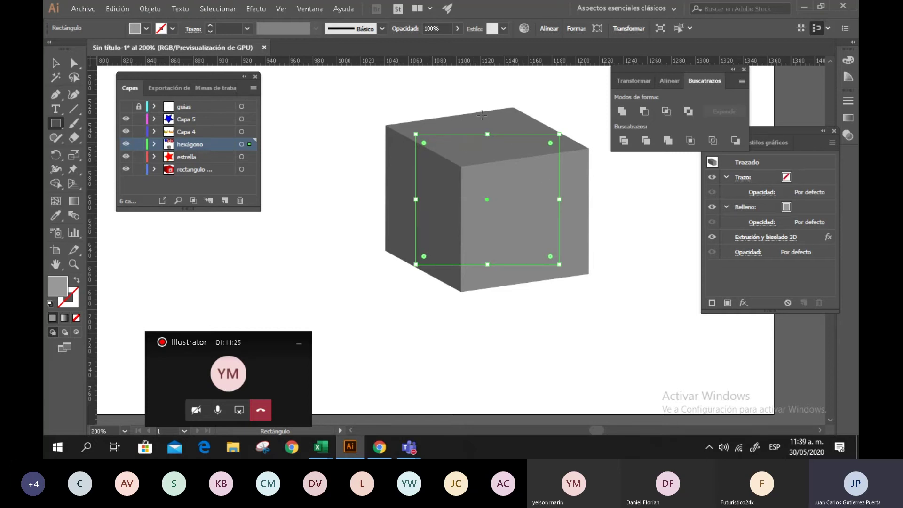
{"action": "right_click", "coordinate": [403, 191]}
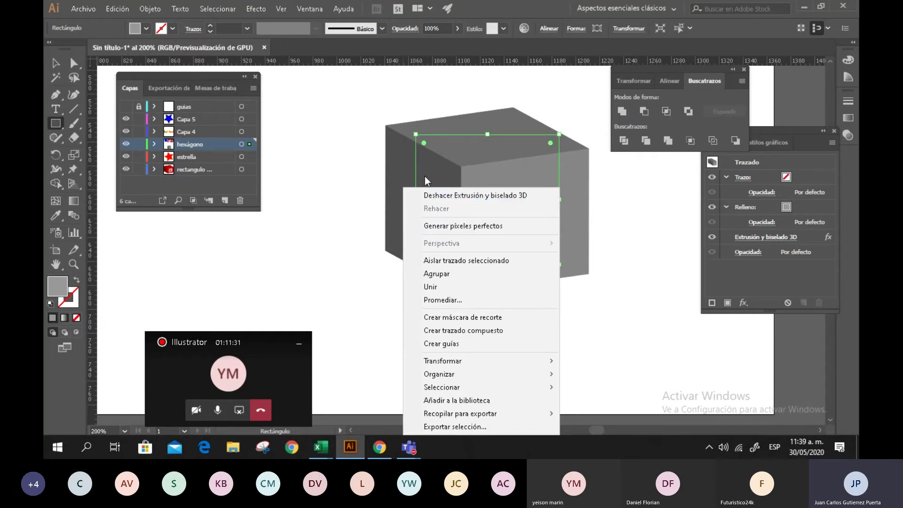
{"action": "left_click", "coordinate": [383, 118]}
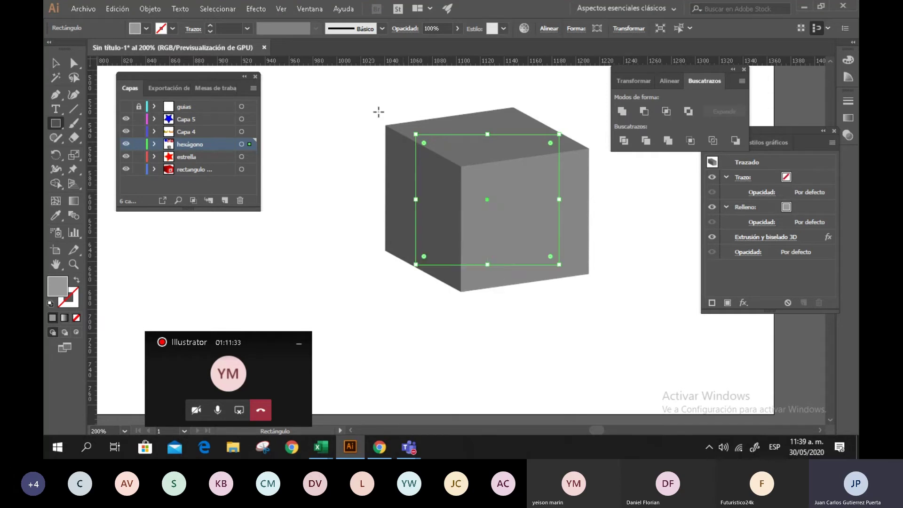
{"action": "left_click", "coordinate": [377, 113]}
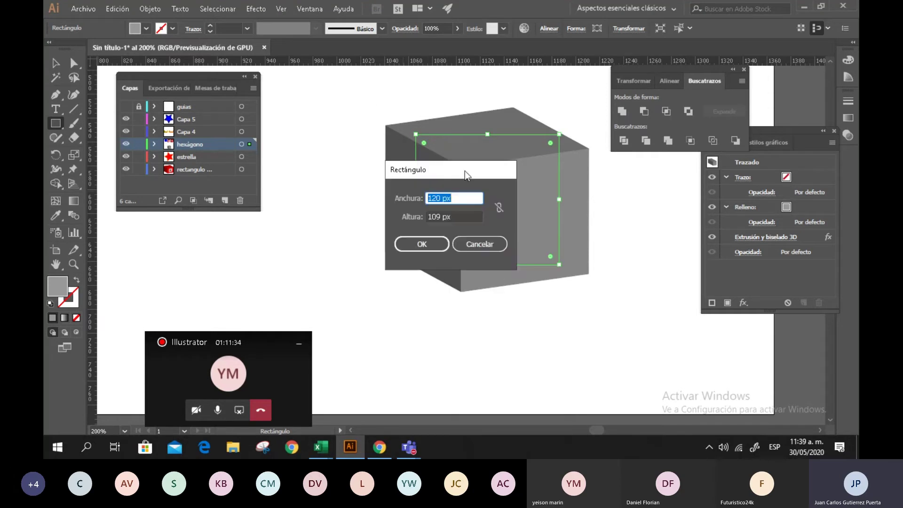
{"action": "left_click", "coordinate": [487, 246]}
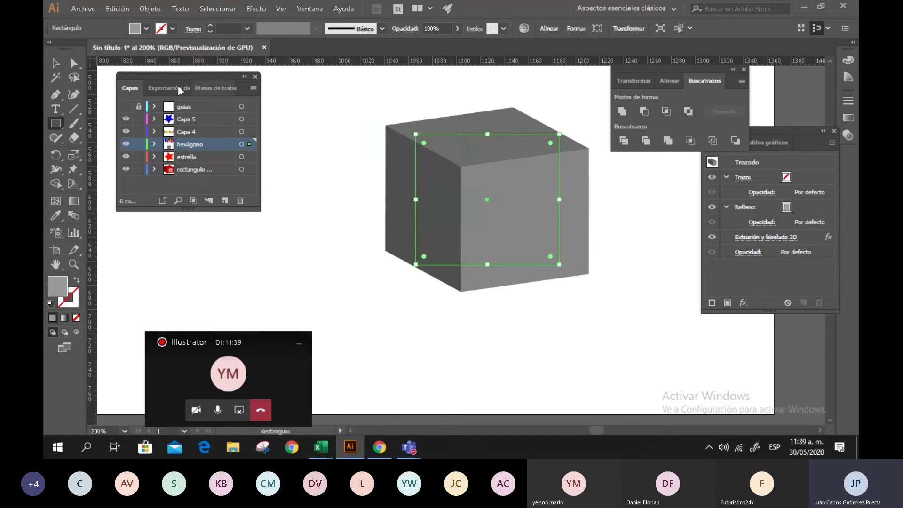
Step: Examine the two extruded red boxes, selecting the bevelled group, then the other box and its grey cross to compare their construction
{"action": "left_click", "coordinate": [53, 62]}
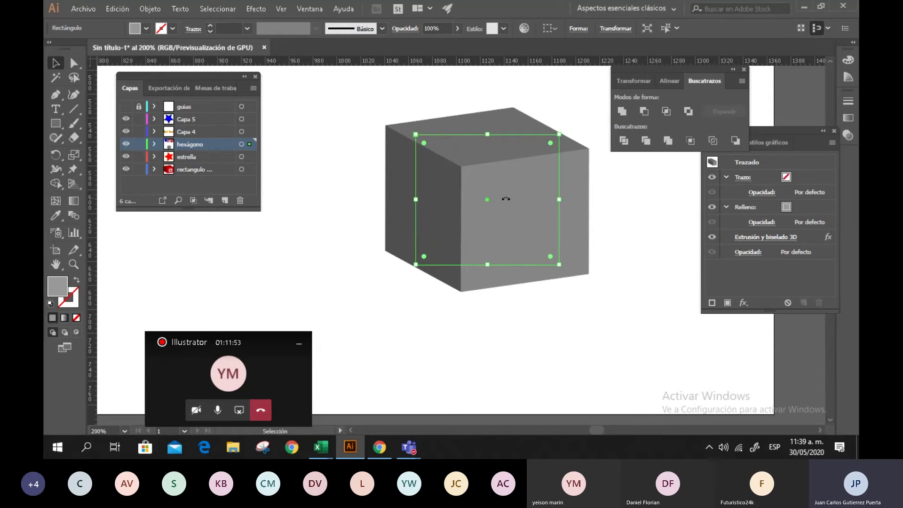
{"action": "key", "text": "ctrl+minus"}
{"action": "key", "text": "ctrl+minus"}
{"action": "key", "text": "ctrl+minus"}
{"action": "key", "text": "ctrl+minus"}
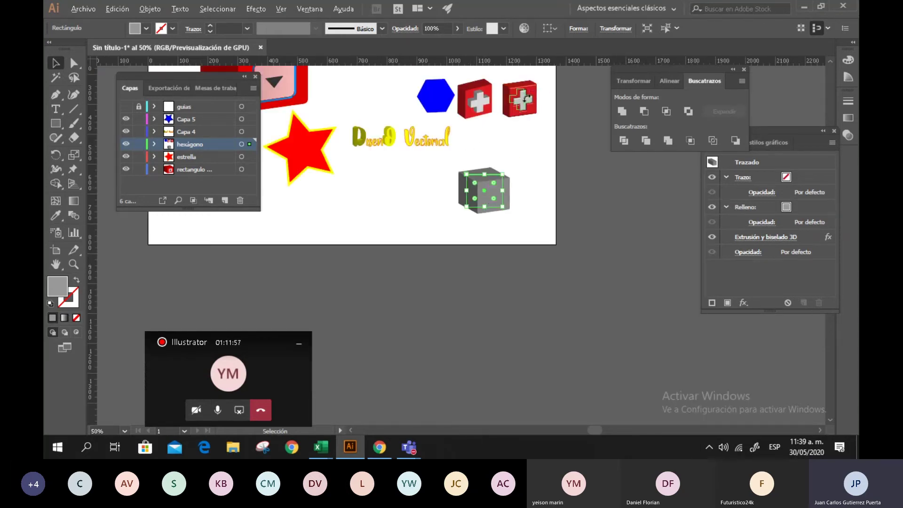
{"action": "scroll", "coordinate": [530, 95], "scroll_direction": "up", "scroll_amount": 4}
{"action": "left_click", "coordinate": [497, 107]}
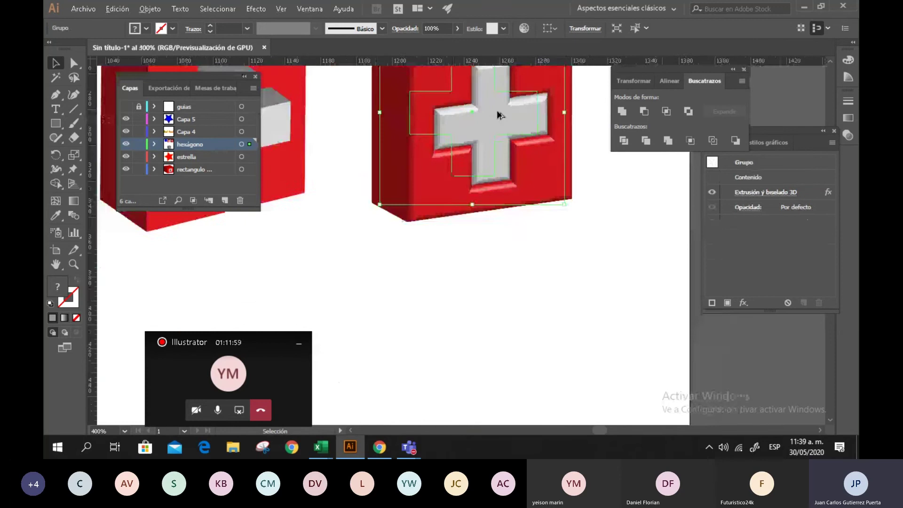
{"action": "left_click_drag", "start_coordinate": [496, 110], "coordinate": [489, 198]}
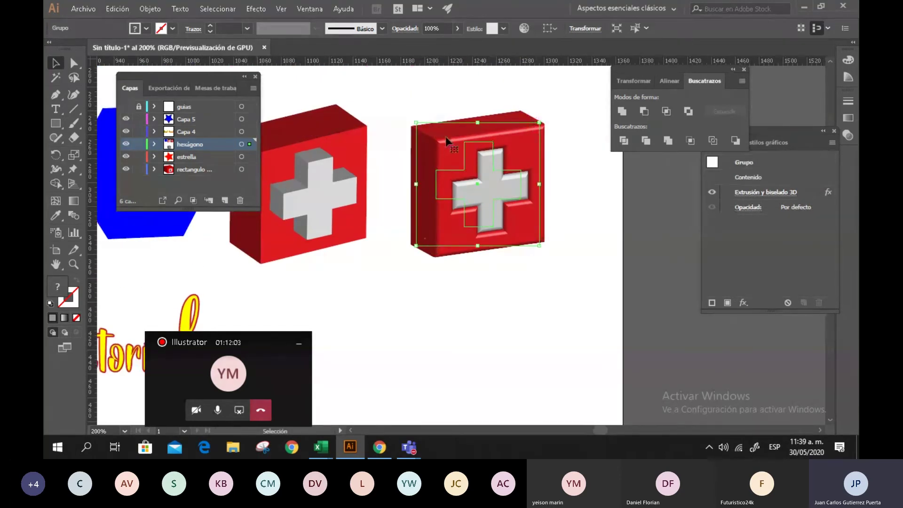
{"action": "scroll", "coordinate": [446, 141], "scroll_direction": "left", "scroll_amount": 3}
{"action": "left_click", "coordinate": [377, 151]}
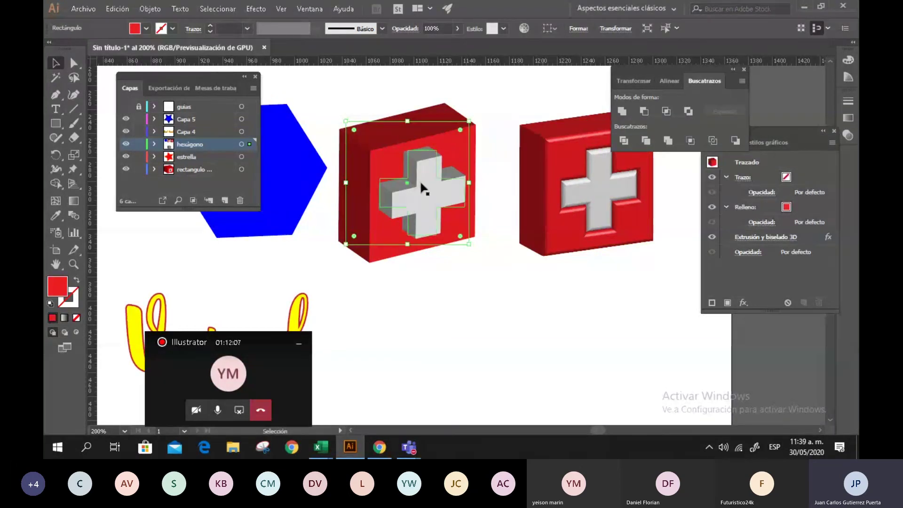
{"action": "left_click", "coordinate": [420, 181]}
{"action": "left_click", "coordinate": [377, 155]}
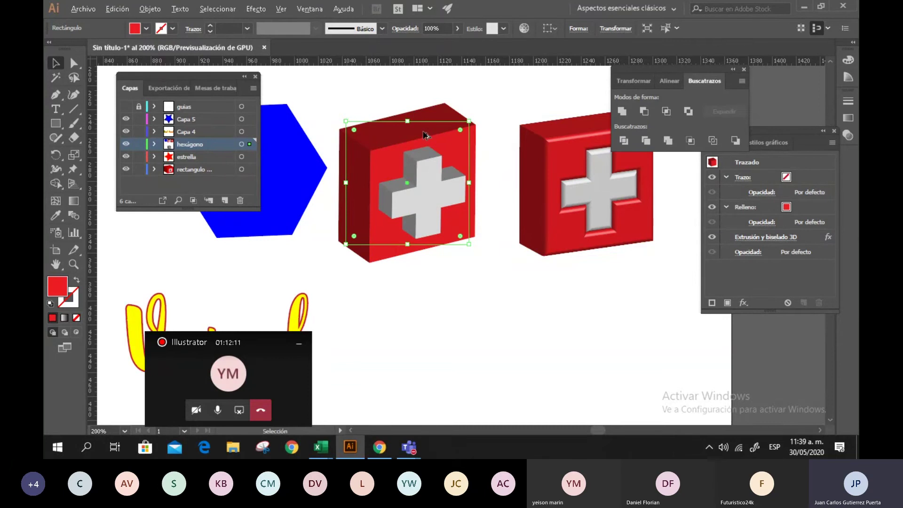
Step: Select the extruded grey cube and expand its appearance into separate editable faces
{"action": "key", "text": "h"}
{"action": "left_click_drag", "start_coordinate": [425, 135], "coordinate": [373, 222]}
{"action": "key", "text": "v"}
{"action": "left_click", "coordinate": [442, 214]}
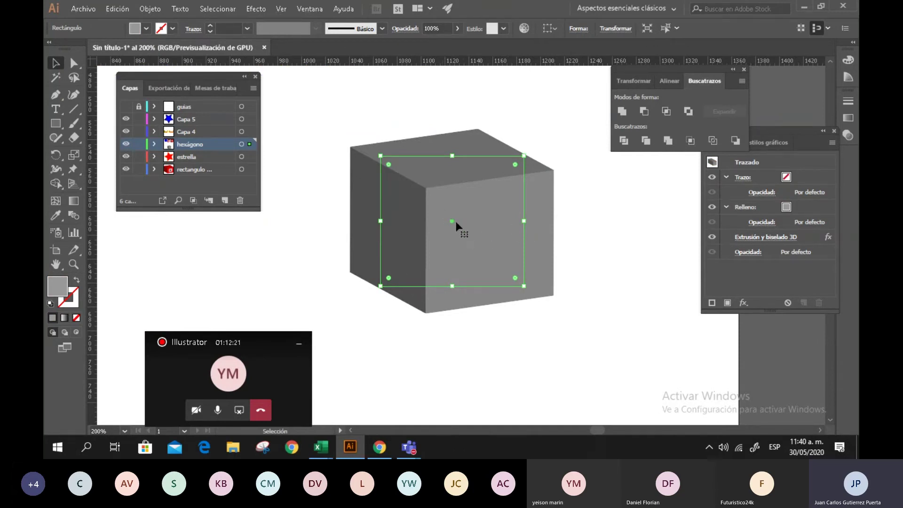
{"action": "left_click", "coordinate": [156, 11]}
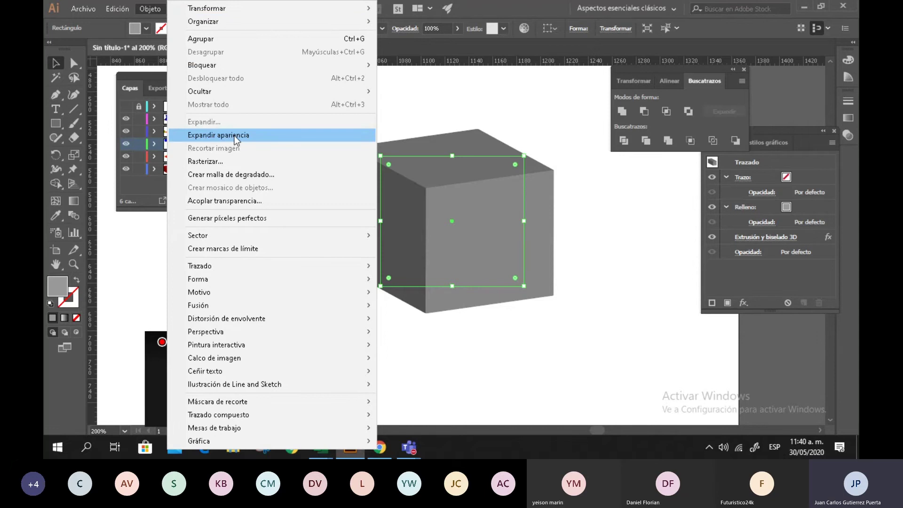
{"action": "left_click", "coordinate": [537, 116]}
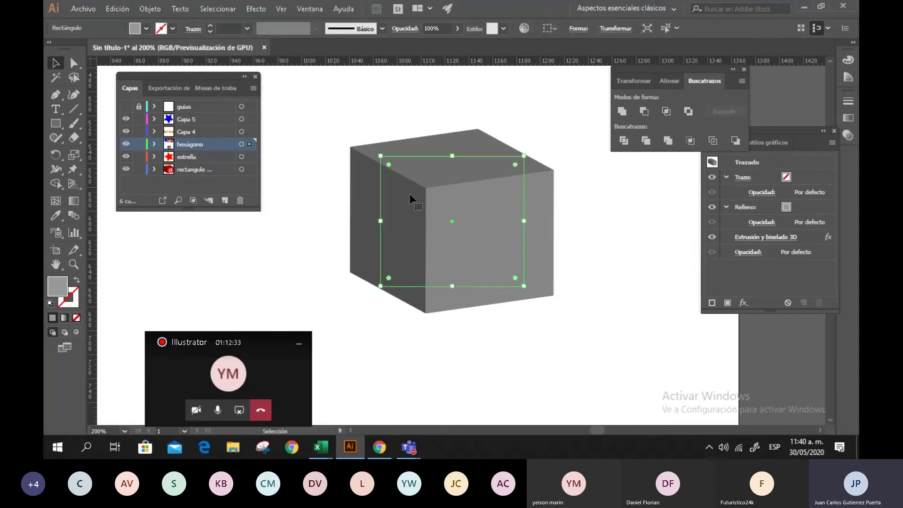
{"action": "left_click", "coordinate": [150, 9]}
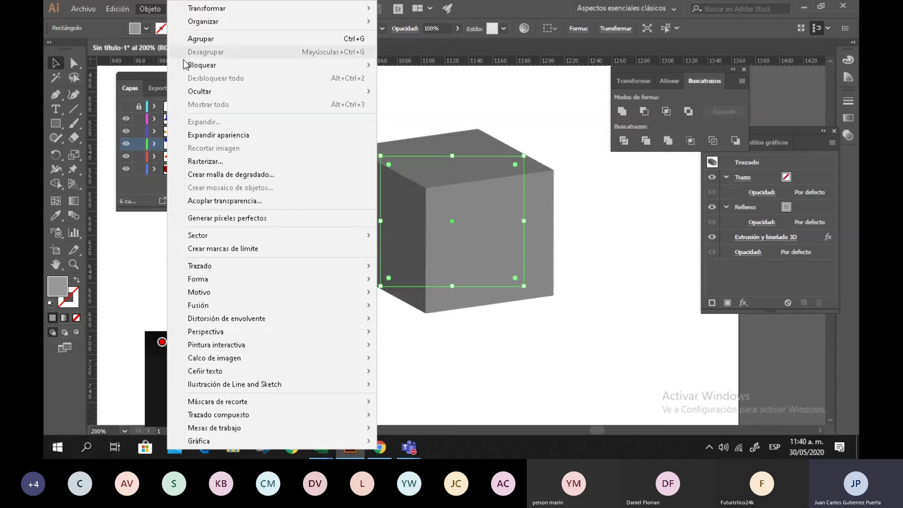
{"action": "left_click", "coordinate": [228, 135]}
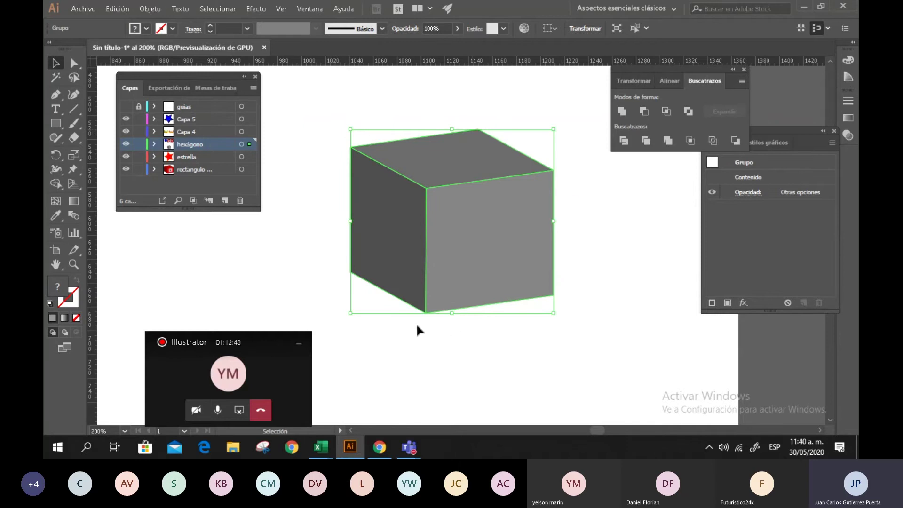
Step: Reposition the expanded cube on the artboard and ungroup it one level
{"action": "left_click", "coordinate": [407, 99]}
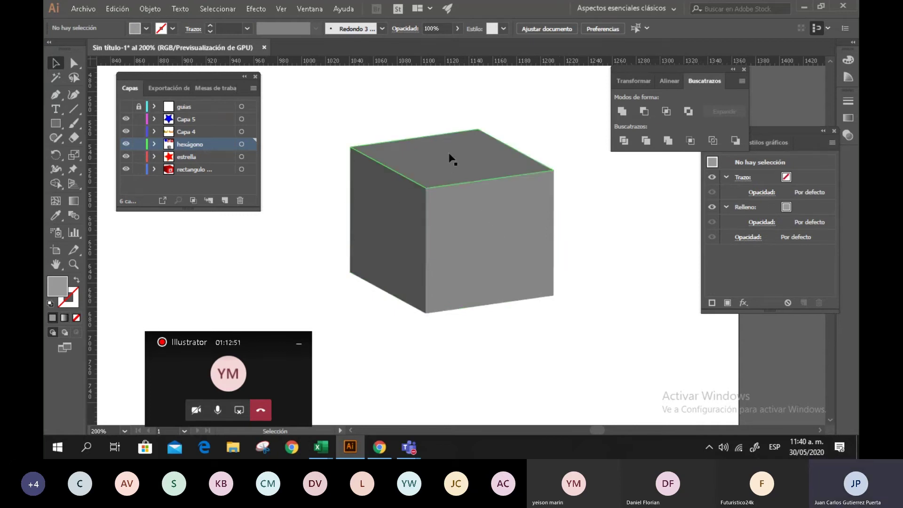
{"action": "mouse_move", "coordinate": [450, 161]}
{"action": "left_mouse_down"}
{"action": "mouse_move", "coordinate": [404, 133]}
{"action": "mouse_move", "coordinate": [480, 176]}
{"action": "mouse_move", "coordinate": [427, 141]}
{"action": "mouse_move", "coordinate": [469, 168]}
{"action": "mouse_move", "coordinate": [459, 158]}
{"action": "left_mouse_up"}
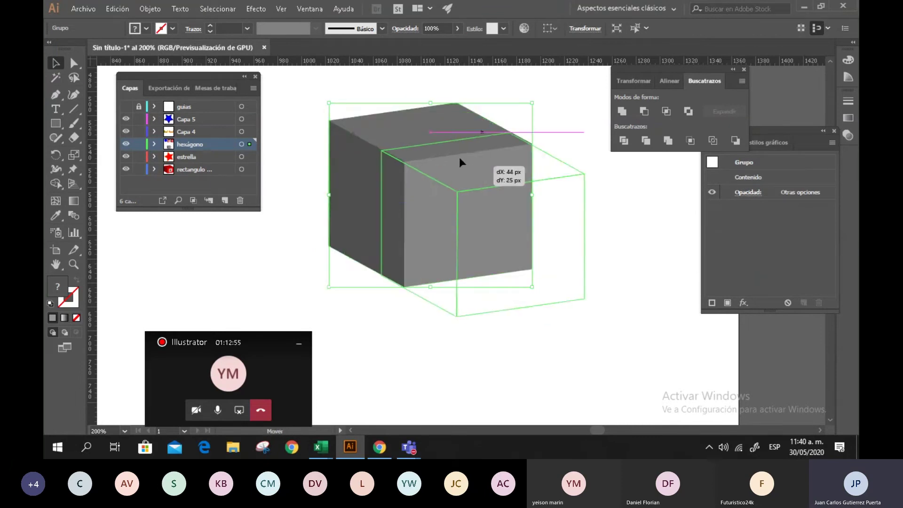
{"action": "right_click", "coordinate": [425, 133]}
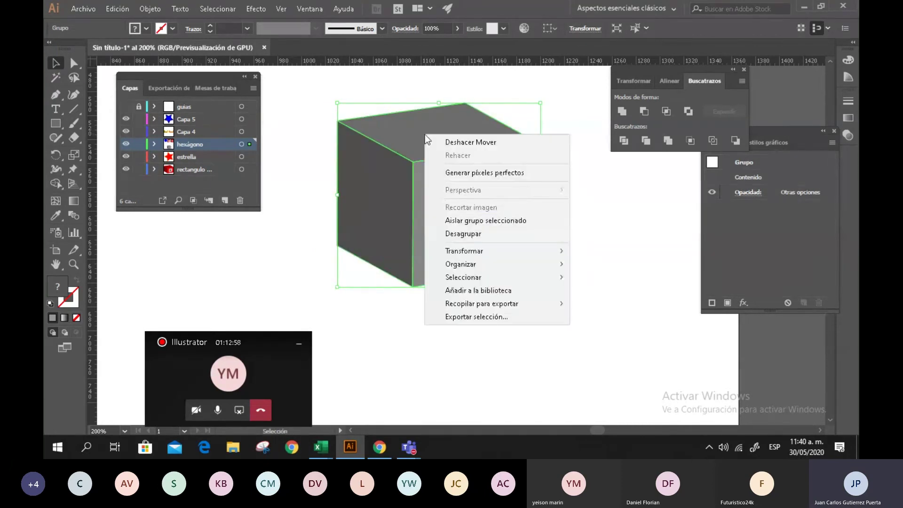
{"action": "left_click", "coordinate": [476, 235]}
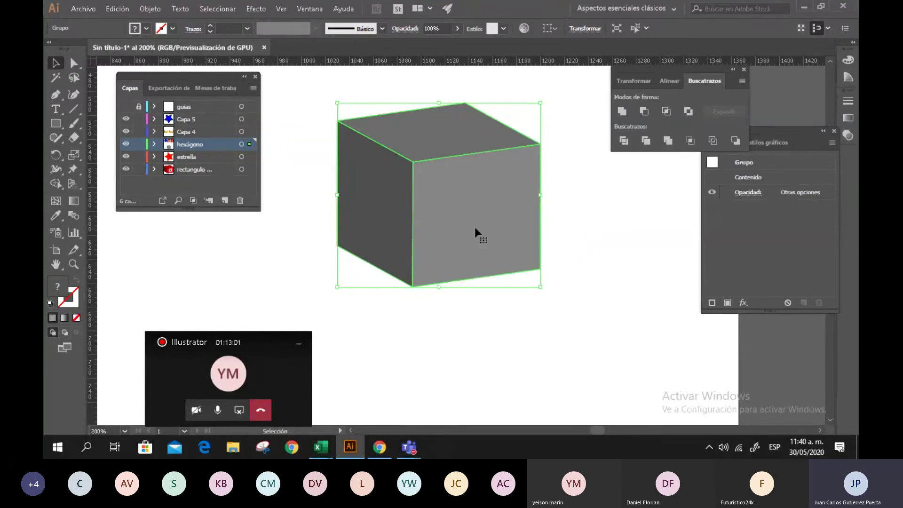
Step: Isolate the cube's nested group, try pulling the front face away, undo the move and exit isolation
{"action": "left_click", "coordinate": [568, 141]}
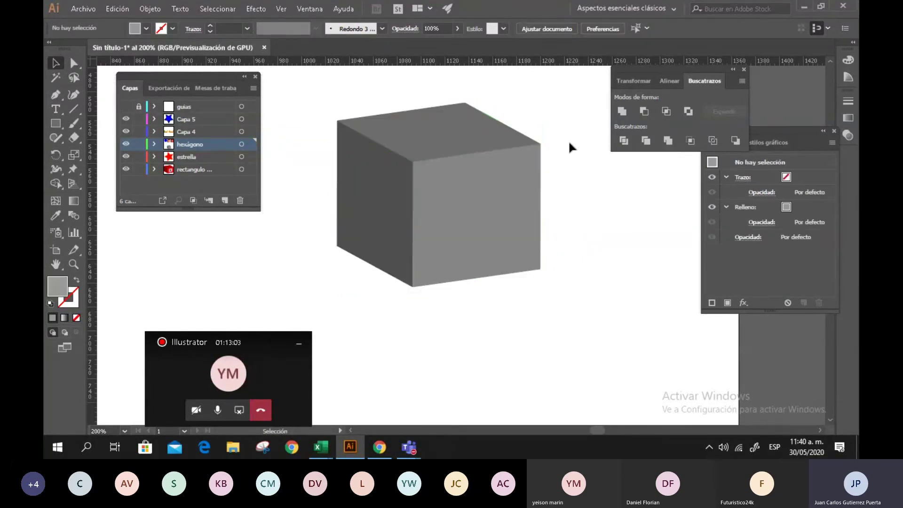
{"action": "left_click", "coordinate": [479, 215]}
{"action": "double_click", "coordinate": [519, 236]}
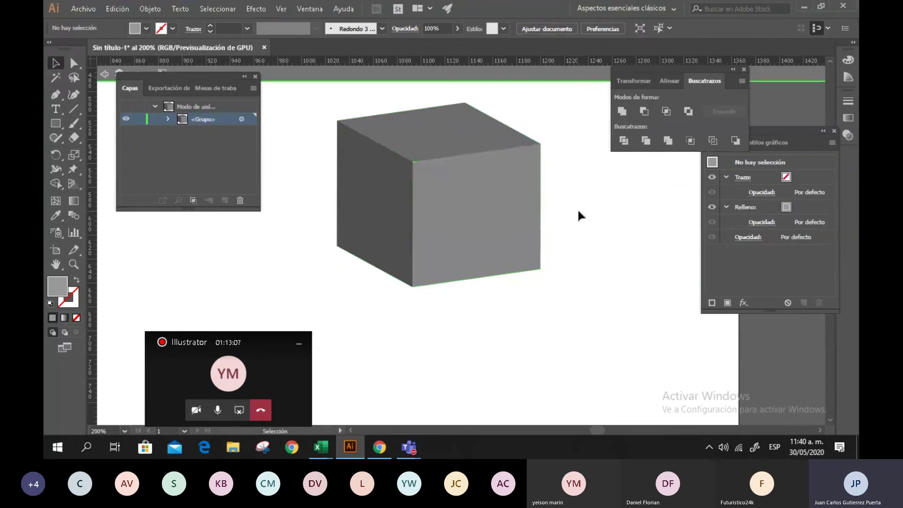
{"action": "left_click_drag", "start_coordinate": [516, 225], "coordinate": [570, 258]}
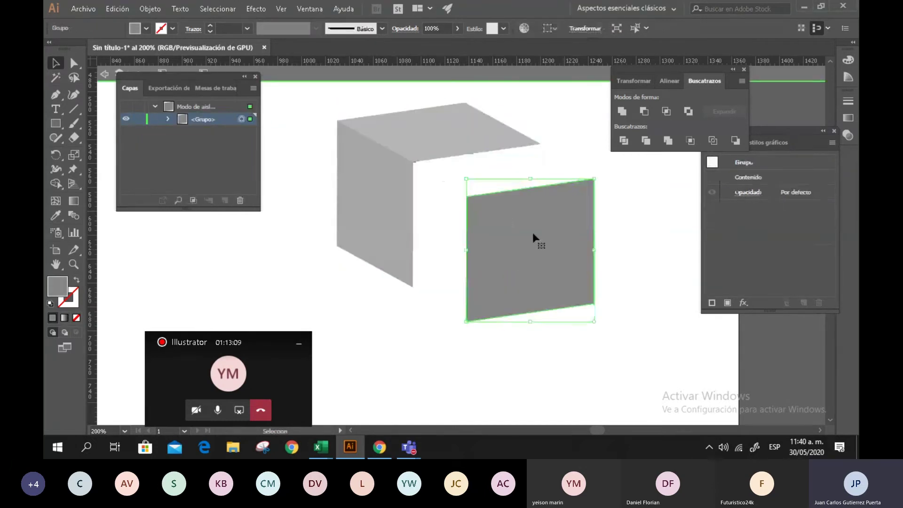
{"action": "key", "text": "ctrl+z"}
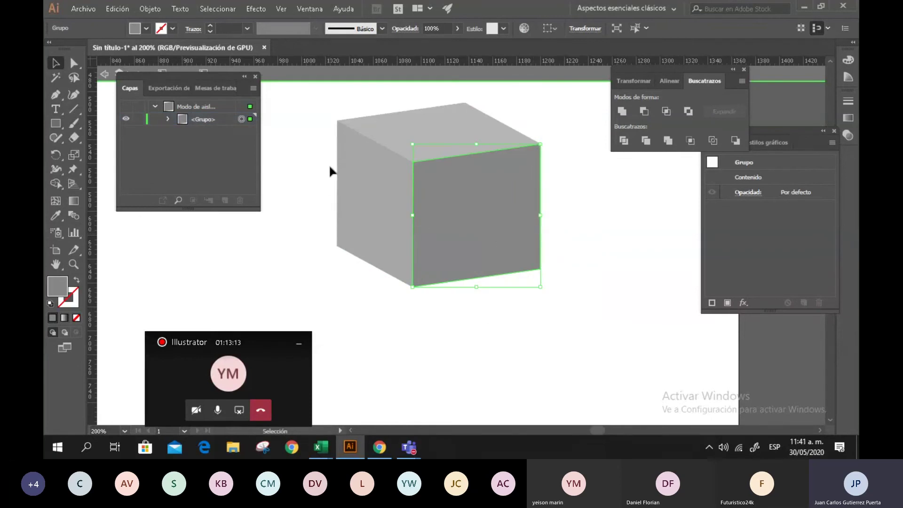
{"action": "key", "text": "Escape"}
{"action": "left_click", "coordinate": [310, 170]}
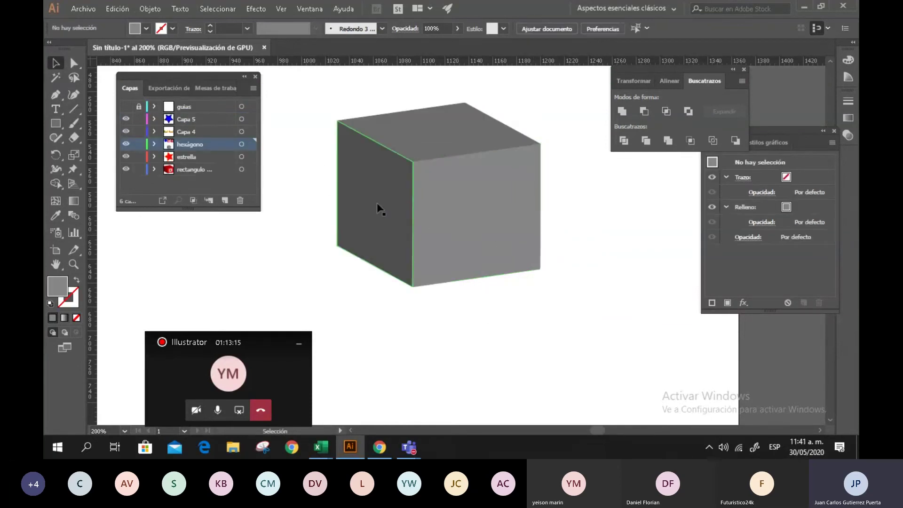
Step: Move the cube slightly towards the lower left, ungroup its faces once more and deselect them
{"action": "left_click_drag", "start_coordinate": [378, 209], "coordinate": [349, 224]}
{"action": "right_click", "coordinate": [357, 211]}
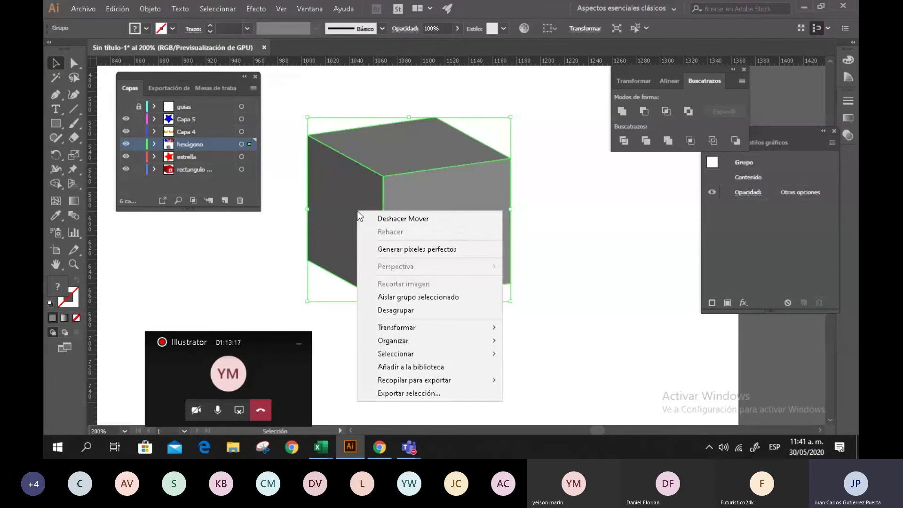
{"action": "left_click", "coordinate": [395, 310]}
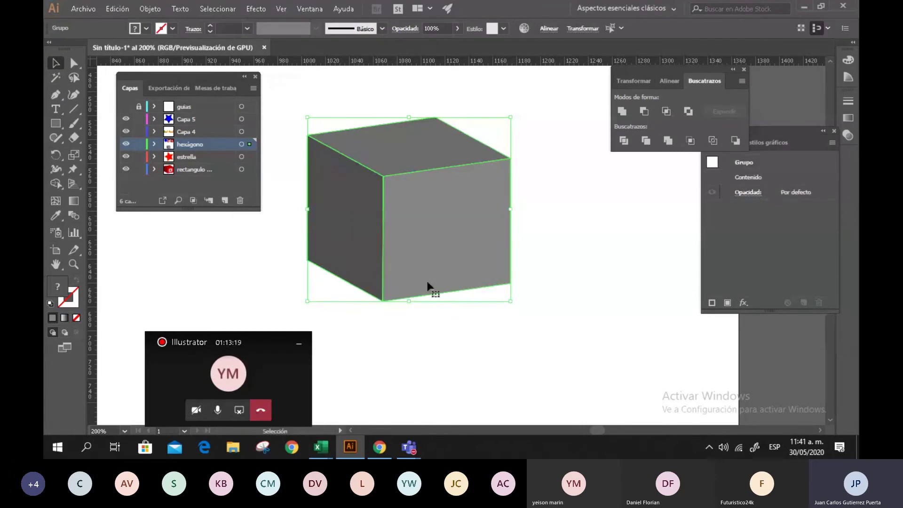
{"action": "left_click", "coordinate": [535, 156]}
Step: Pull the cube's top, left and front faces apart as separate pieces, and undo these moves to reassemble it
{"action": "left_click_drag", "start_coordinate": [433, 158], "coordinate": [441, 139]}
{"action": "left_click_drag", "start_coordinate": [349, 235], "coordinate": [332, 231]}
{"action": "left_click_drag", "start_coordinate": [439, 235], "coordinate": [470, 249]}
{"action": "key", "text": "a"}
{"action": "key", "text": "ctrl+z"}
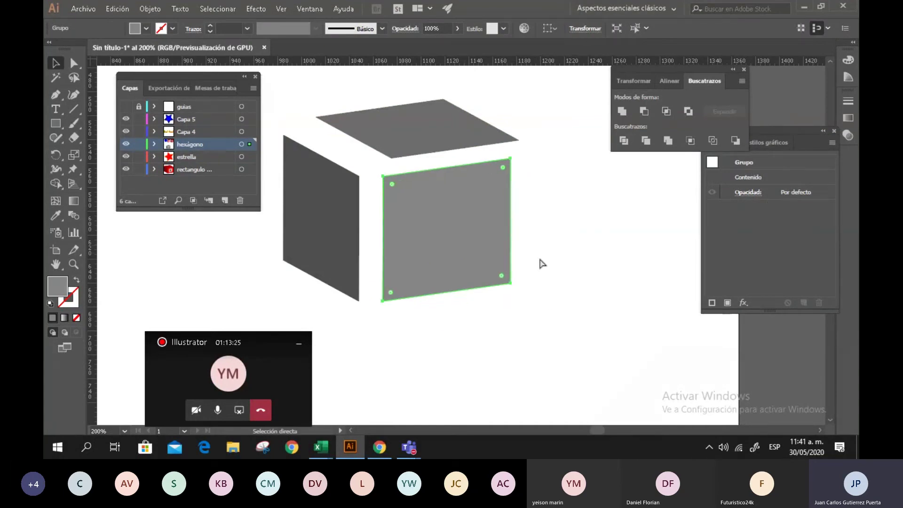
{"action": "key", "text": "ctrl+z"}
{"action": "key", "text": "ctrl+z"}
Step: Fill the cube's front face with a light grey swatch
{"action": "key", "text": "v"}
{"action": "left_click", "coordinate": [476, 222]}
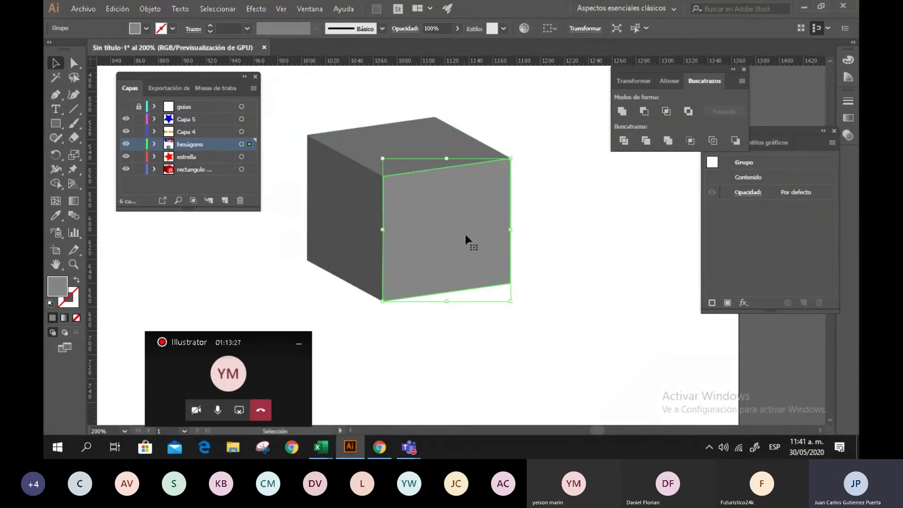
{"action": "left_click", "coordinate": [146, 30]}
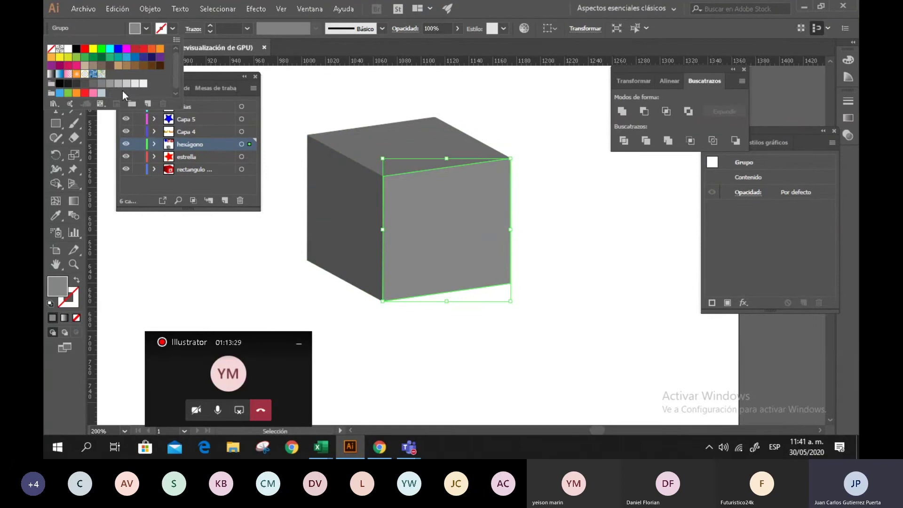
{"action": "left_click", "coordinate": [135, 84]}
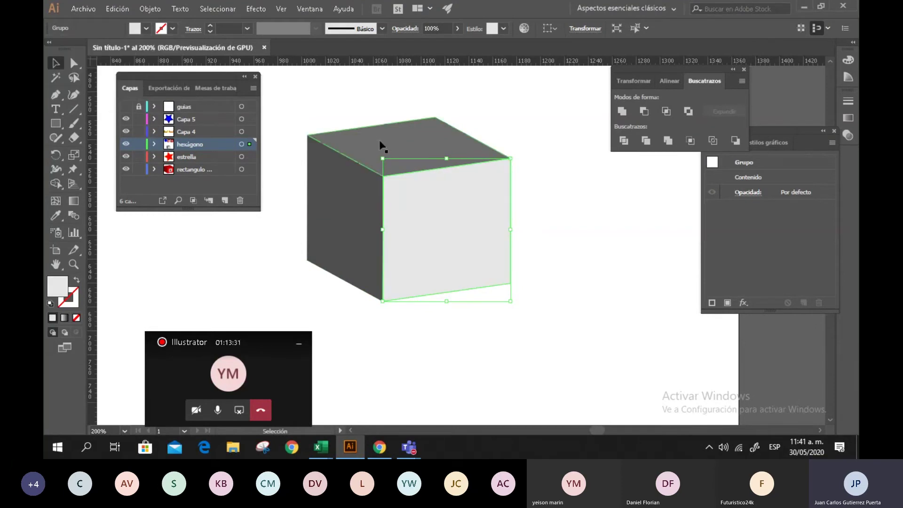
Step: Recolour the cube's top face green and its left face yellow-green (R=217 G=224 B=33)
{"action": "left_click", "coordinate": [524, 129]}
{"action": "left_click", "coordinate": [445, 140]}
{"action": "left_click", "coordinate": [147, 28]}
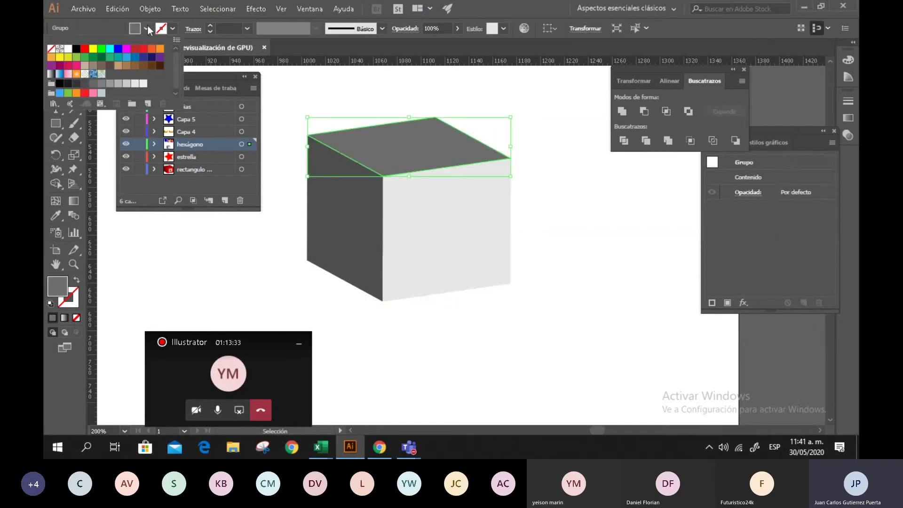
{"action": "left_click", "coordinate": [93, 57]}
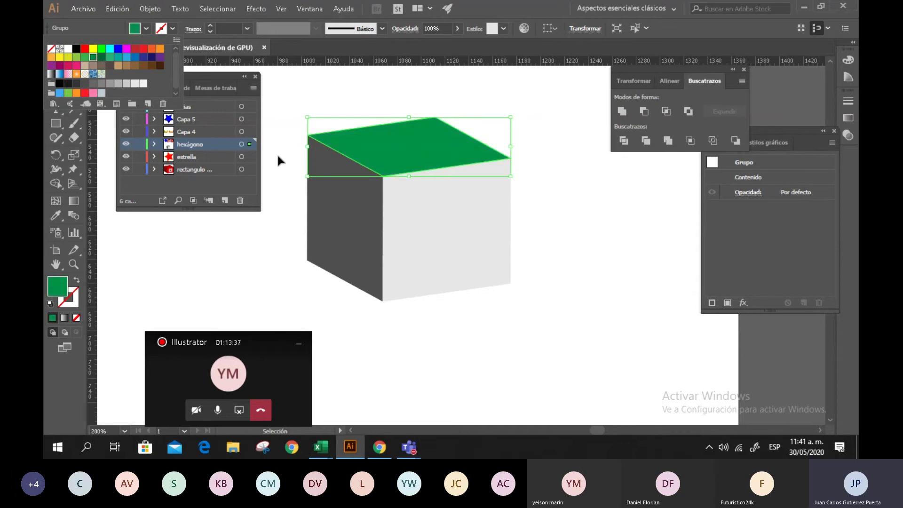
{"action": "left_click", "coordinate": [354, 220]}
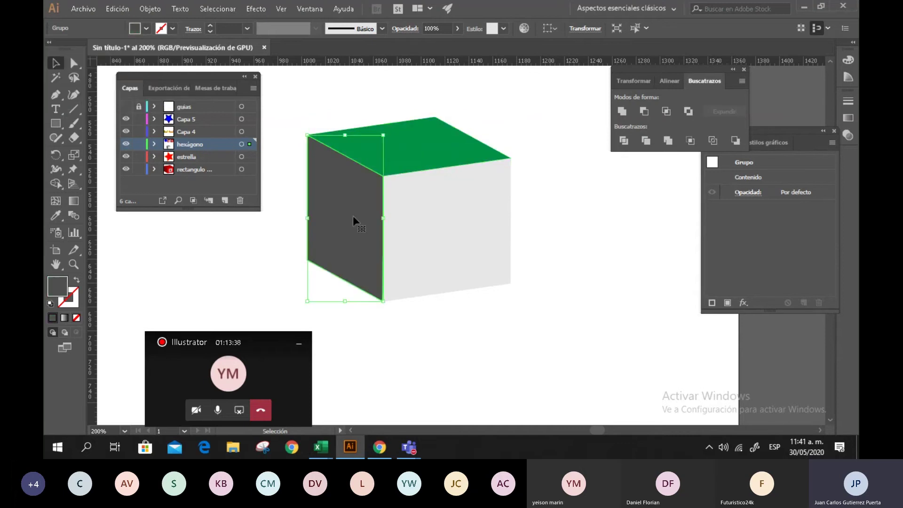
{"action": "left_click", "coordinate": [145, 29]}
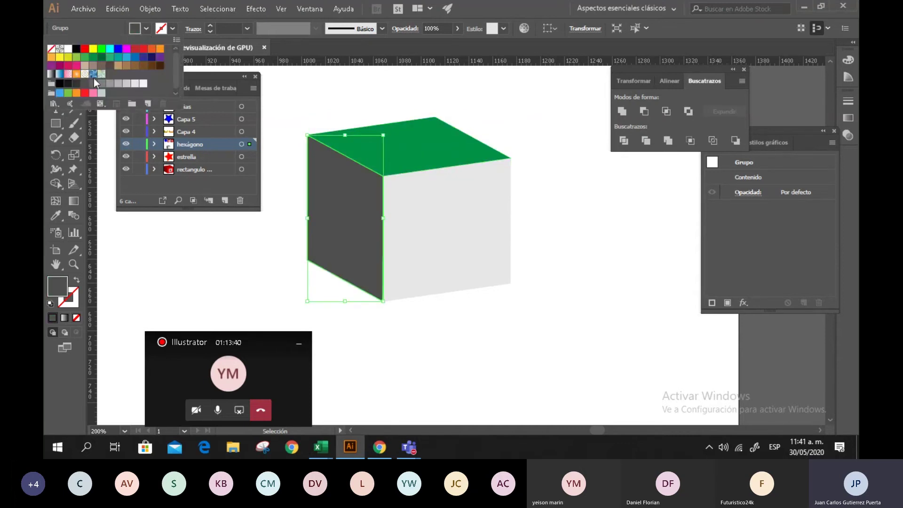
{"action": "left_click", "coordinate": [68, 57]}
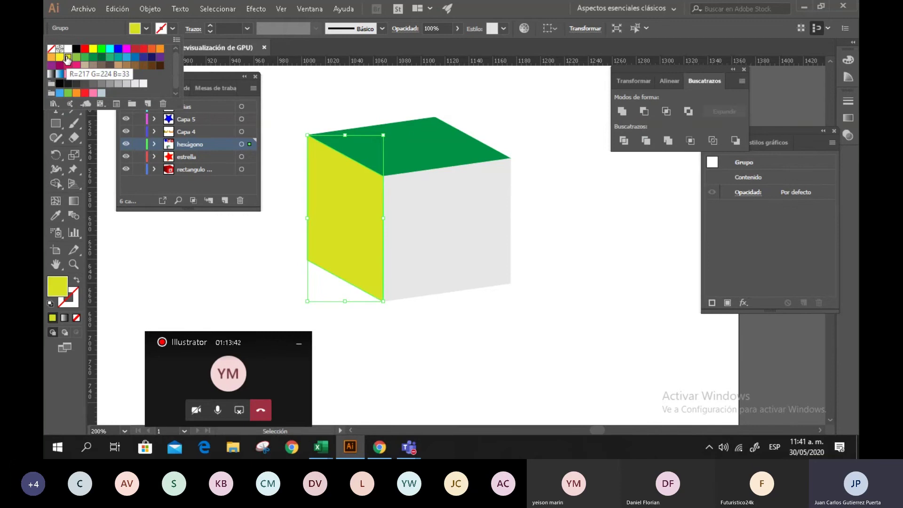
{"action": "left_click", "coordinate": [343, 90]}
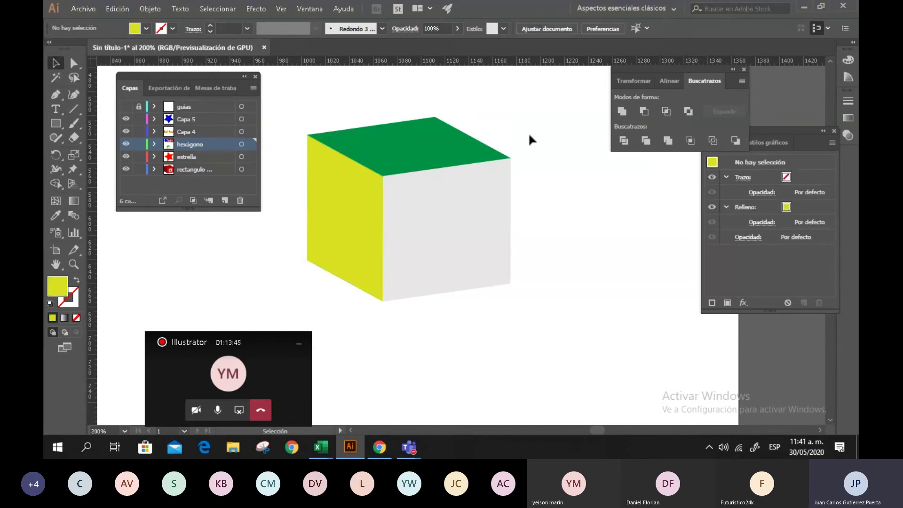
Step: Undo the colour changes on the cube's three faces and deselect everything
{"action": "scroll", "coordinate": [529, 142], "scroll_direction": "down", "scroll_amount": 3}
{"action": "scroll", "coordinate": [549, 163], "scroll_direction": "up", "scroll_amount": 2}
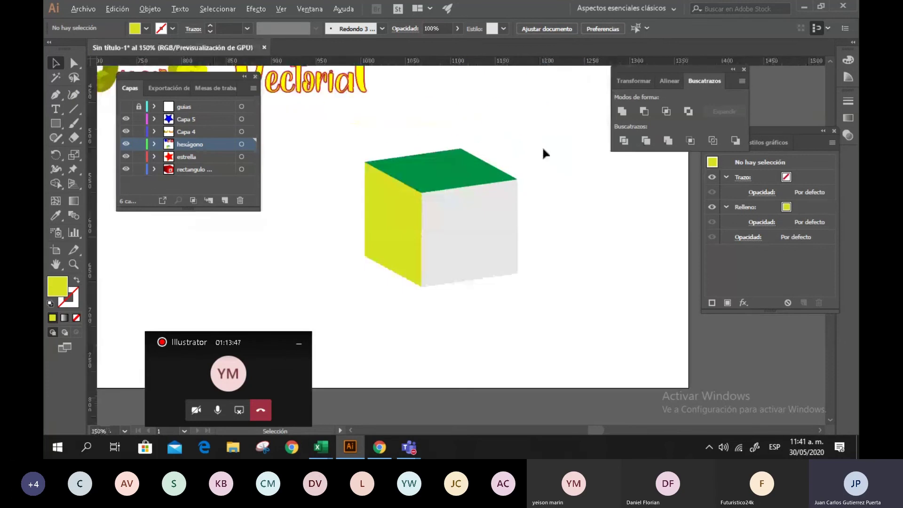
{"action": "key", "text": "ctrl+z"}
{"action": "key", "text": "ctrl+z"}
{"action": "key", "text": "ctrl+z"}
{"action": "key", "text": "ctrl+z"}
{"action": "key", "text": "ctrl+z"}
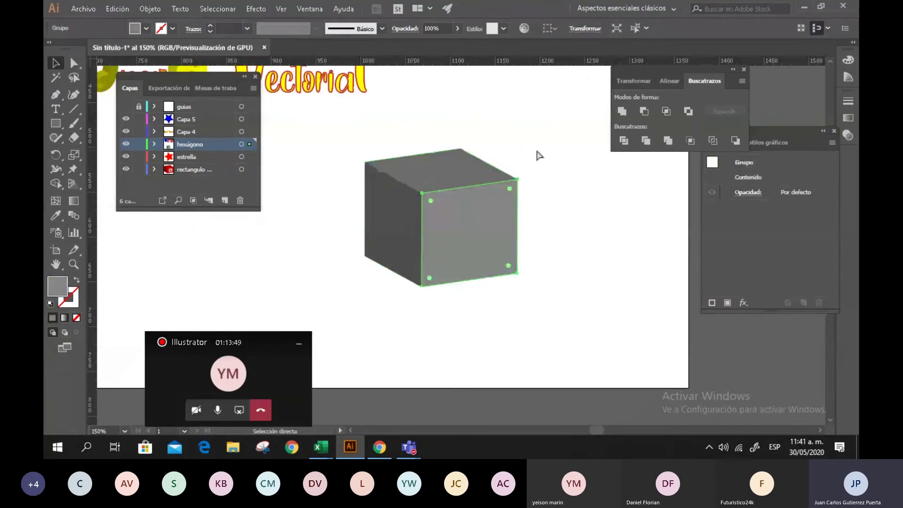
{"action": "key", "text": "v"}
{"action": "left_click", "coordinate": [565, 181]}
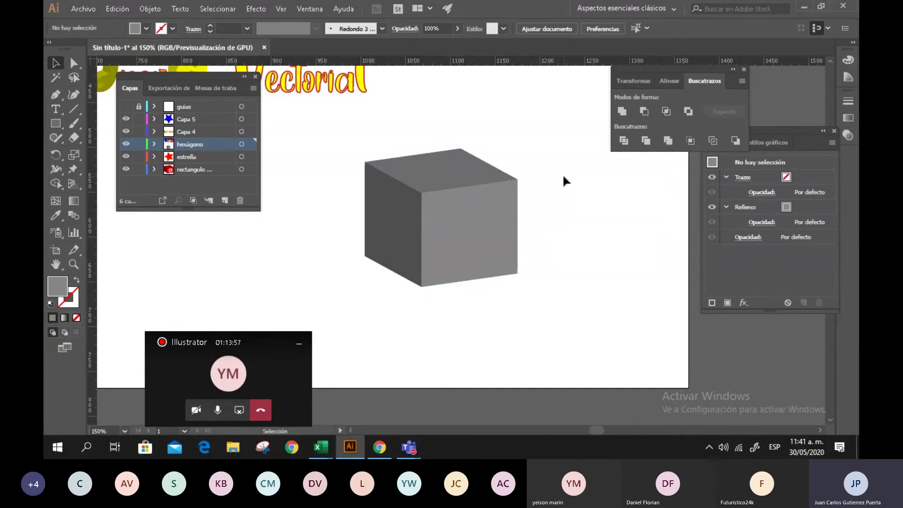
Step: Draw a closed four-sided shadow shape with the Pen tool, extending outward from the bottom edge of the cube's left face
{"action": "key", "text": "p"}
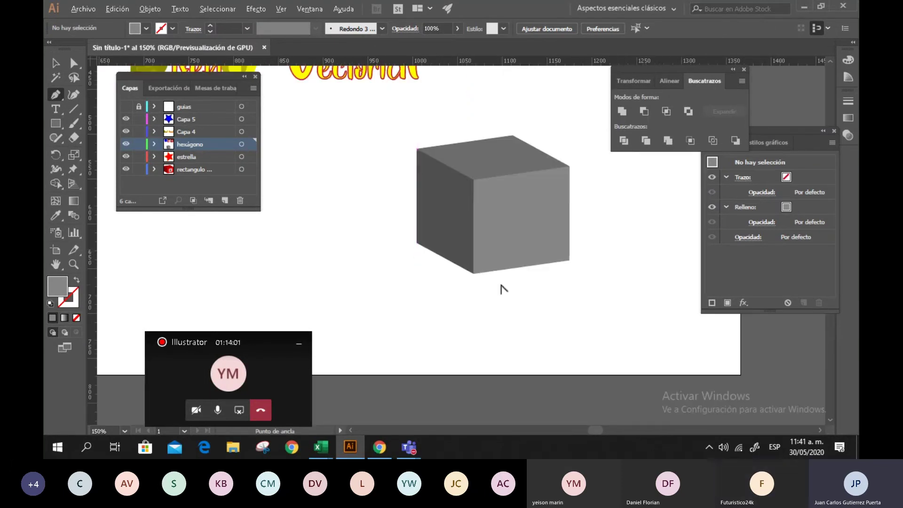
{"action": "scroll", "coordinate": [475, 282], "scroll_direction": "up", "scroll_amount": 2}
{"action": "left_click_drag", "start_coordinate": [400, 270], "coordinate": [464, 270]}
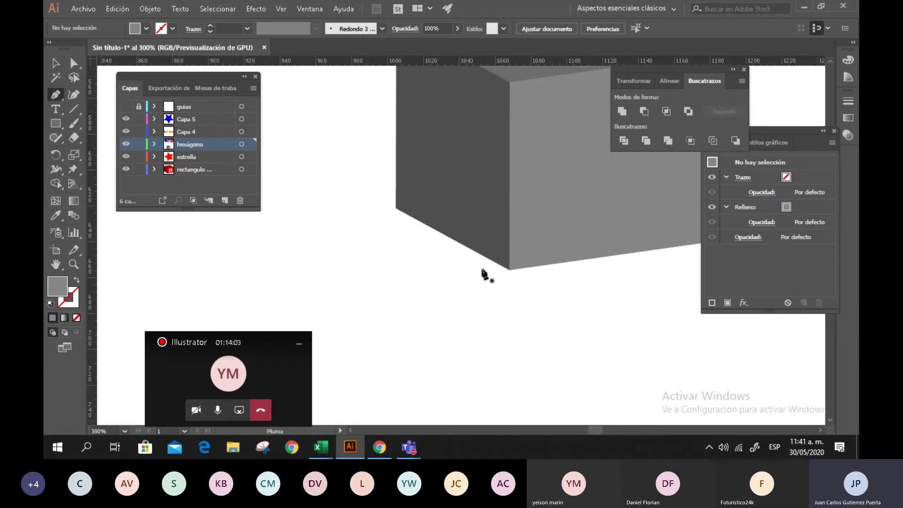
{"action": "left_click", "coordinate": [509, 270]}
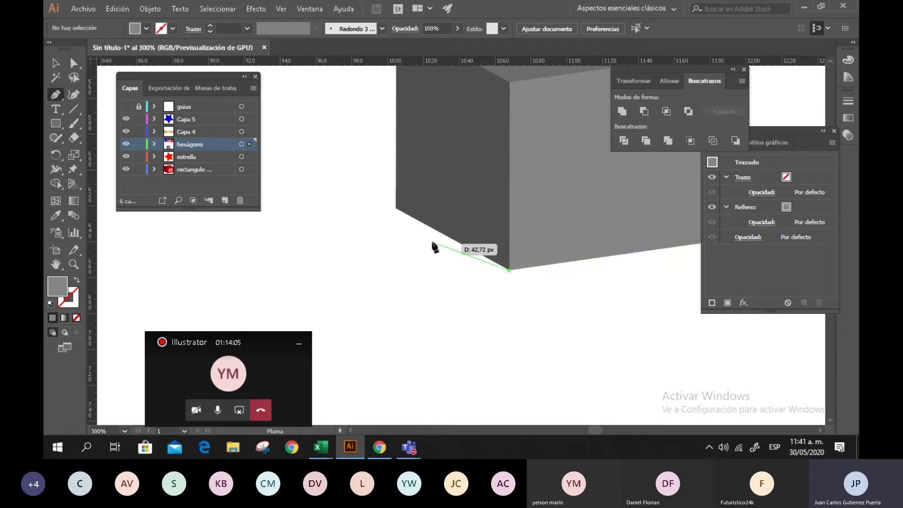
{"action": "left_click", "coordinate": [395, 208]}
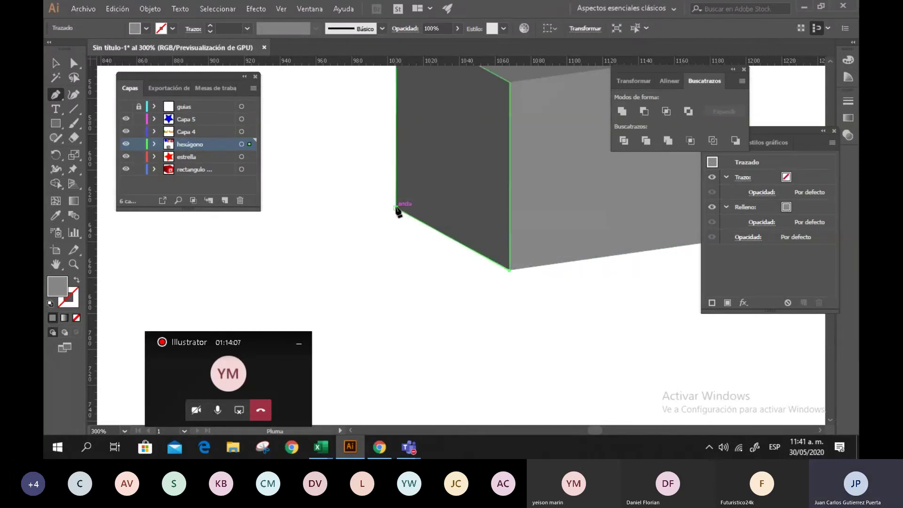
{"action": "left_click", "coordinate": [255, 230]}
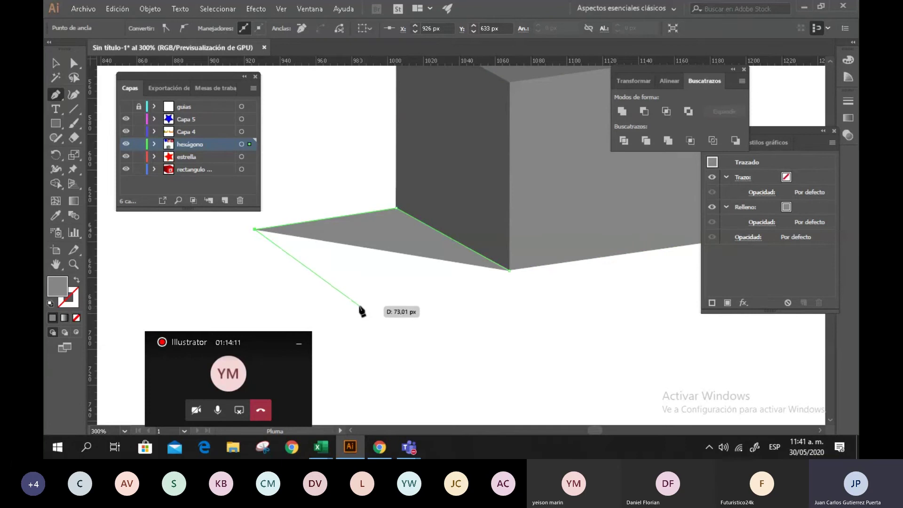
{"action": "left_click", "coordinate": [349, 297]}
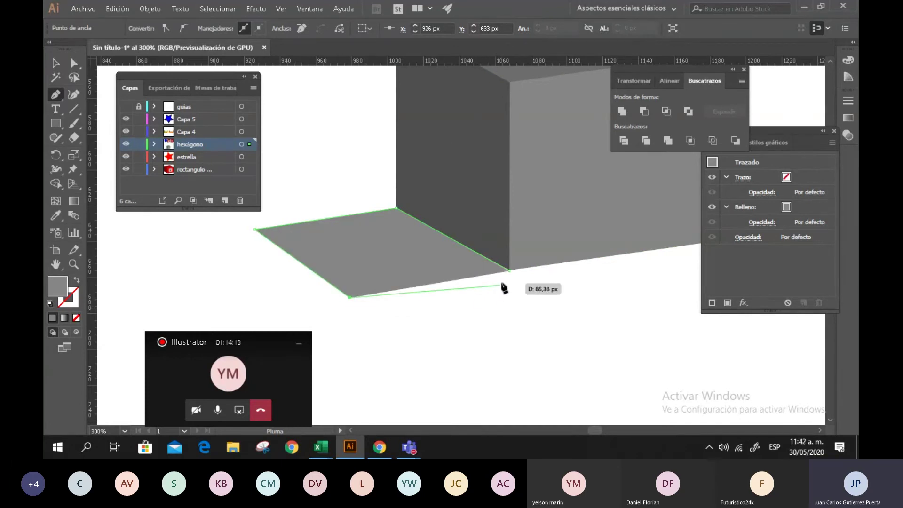
{"action": "left_click", "coordinate": [510, 271]}
{"action": "scroll", "coordinate": [509, 275], "scroll_direction": "down", "scroll_amount": 4}
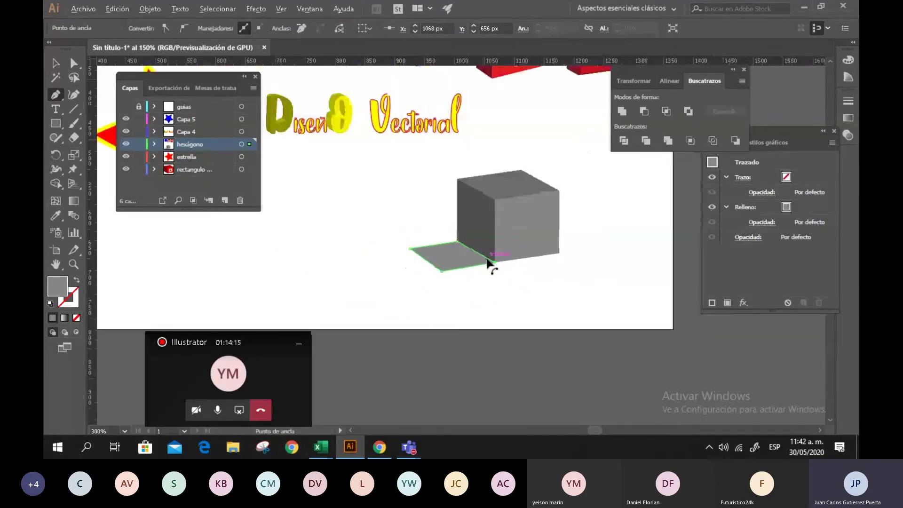
Step: Fill the drawn shadow shape with a dark grey swatch and deselect it
{"action": "key", "text": "v"}
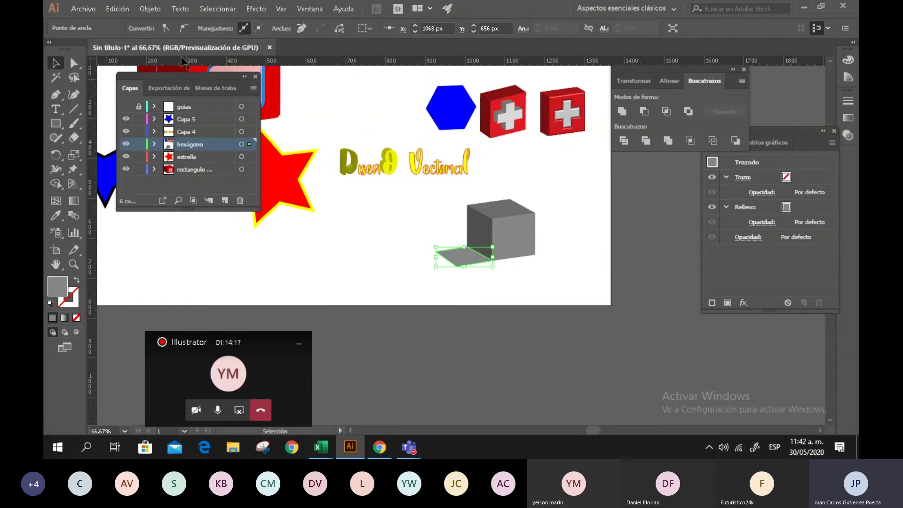
{"action": "left_click", "coordinate": [442, 248]}
{"action": "left_click", "coordinate": [484, 264]}
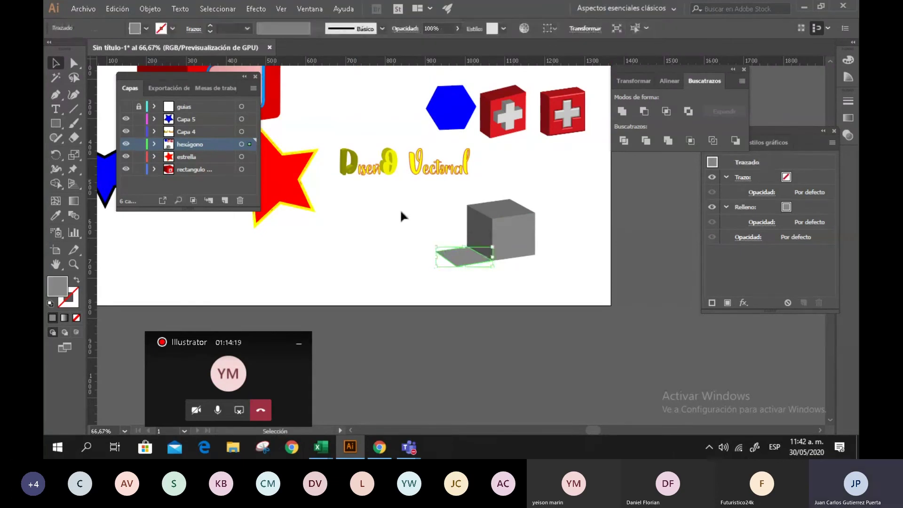
{"action": "left_click", "coordinate": [146, 28]}
{"action": "left_click", "coordinate": [77, 83]}
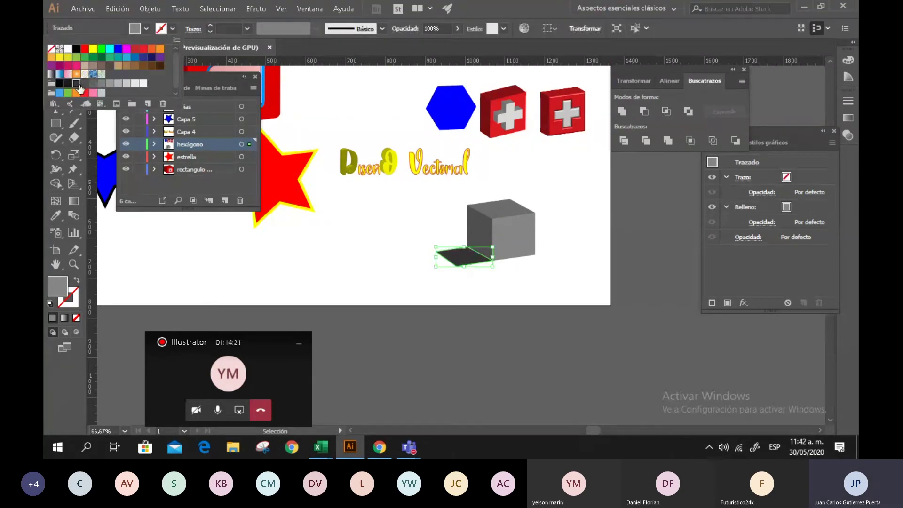
{"action": "left_click", "coordinate": [530, 285]}
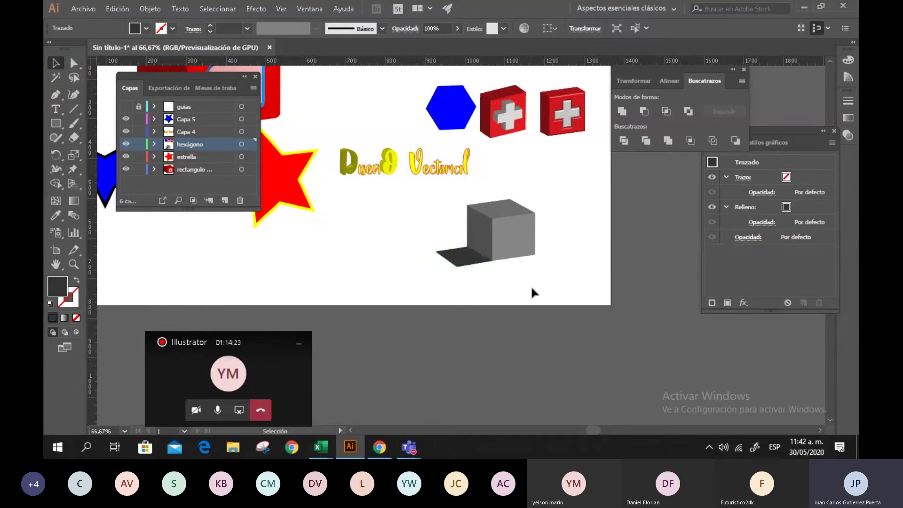
Step: Delete the dark grey shadow shape beside the cube
{"action": "scroll", "coordinate": [540, 279], "scroll_direction": "up", "scroll_amount": 2}
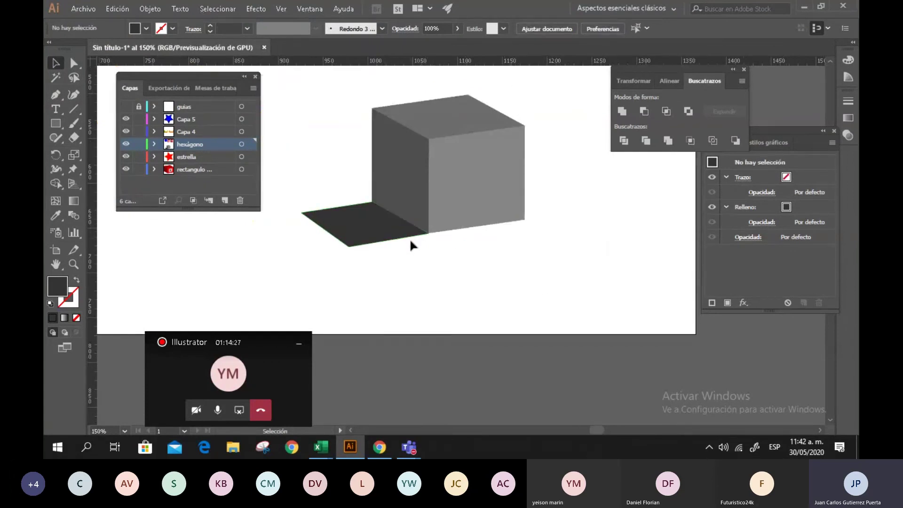
{"action": "left_click", "coordinate": [359, 223]}
{"action": "key", "text": "Delete"}
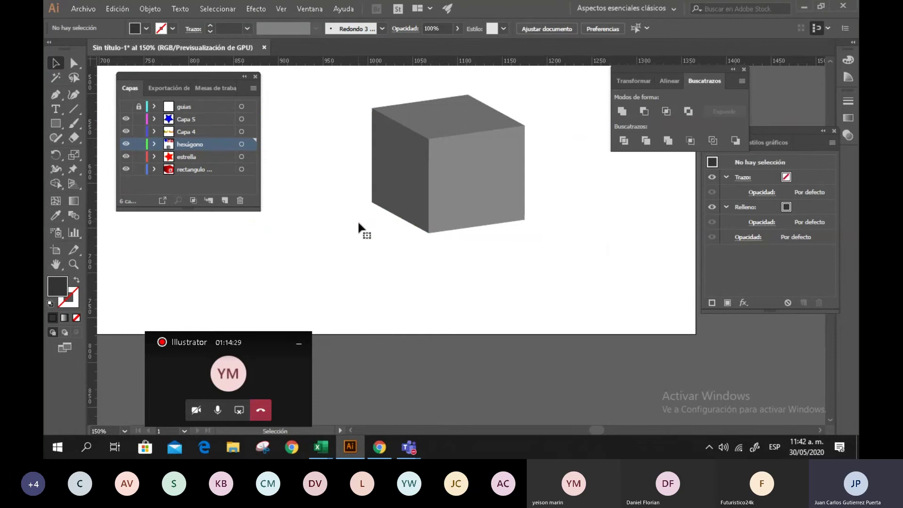
Step: Duplicate the cube's left face and place the copy to the left of the cube
{"action": "scroll", "coordinate": [318, 218], "scroll_direction": "up", "scroll_amount": 2}
{"action": "left_click", "coordinate": [456, 178]}
{"action": "scroll", "coordinate": [377, 182], "scroll_direction": "down", "scroll_amount": 2}
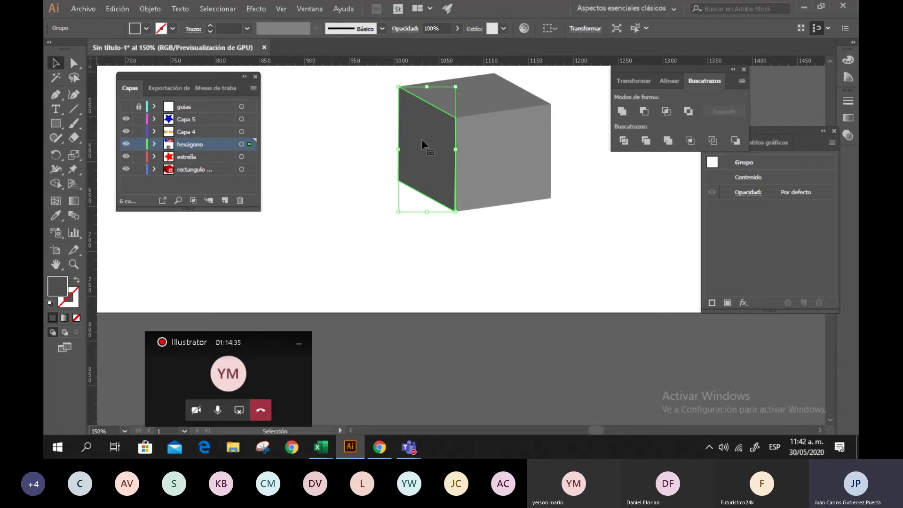
{"action": "key", "text": "a"}
{"action": "key", "text": "v"}
{"action": "left_click_drag", "start_coordinate": [424, 149], "coordinate": [340, 141]}
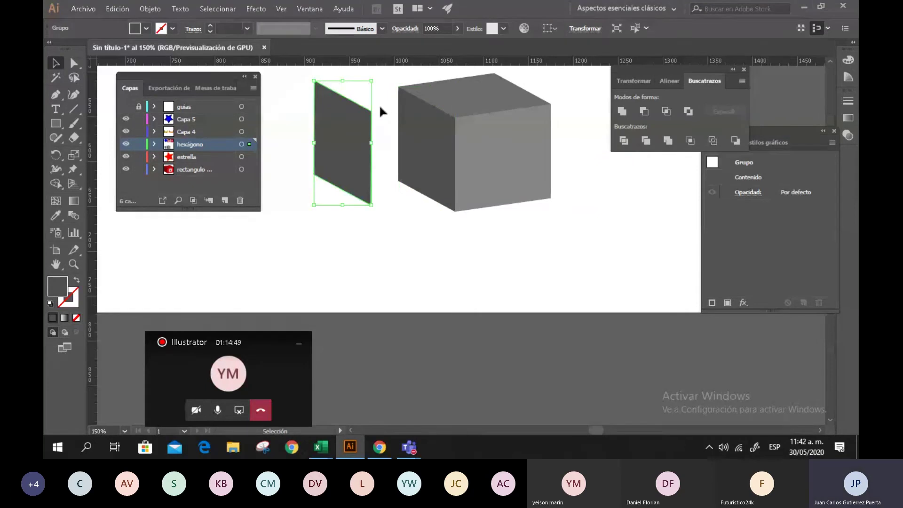
Step: Rotate the copied face down onto the floor and move it so its corner meets the cube's bottom front corner
{"action": "left_click_drag", "start_coordinate": [379, 109], "coordinate": [323, 88]}
{"action": "left_click_drag", "start_coordinate": [372, 143], "coordinate": [413, 192]}
{"action": "scroll", "coordinate": [413, 191], "scroll_direction": "up", "scroll_amount": 2, "text": "alt"}
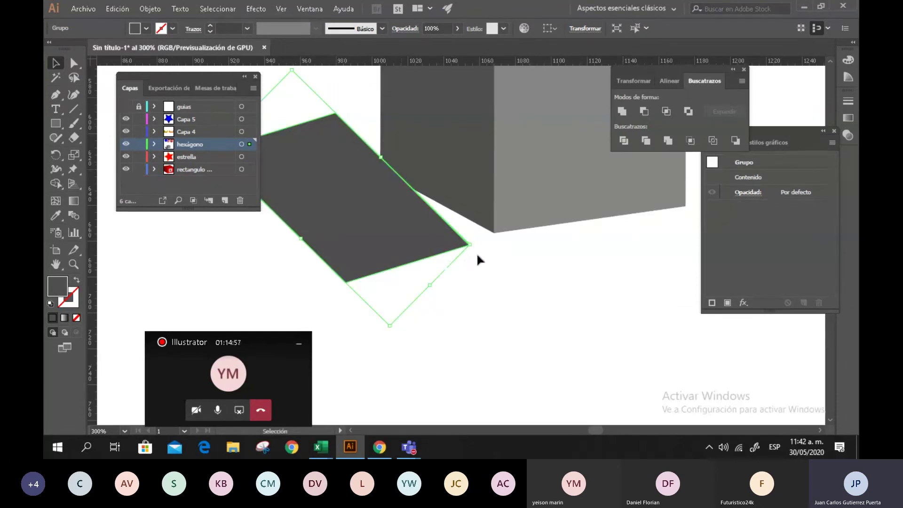
{"action": "left_click_drag", "start_coordinate": [478, 247], "coordinate": [476, 228]}
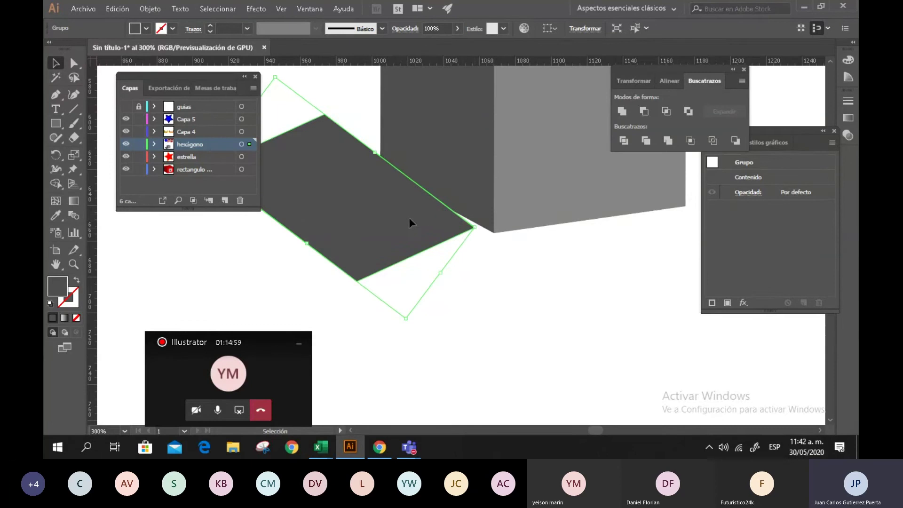
{"action": "left_click_drag", "start_coordinate": [409, 217], "coordinate": [435, 238]}
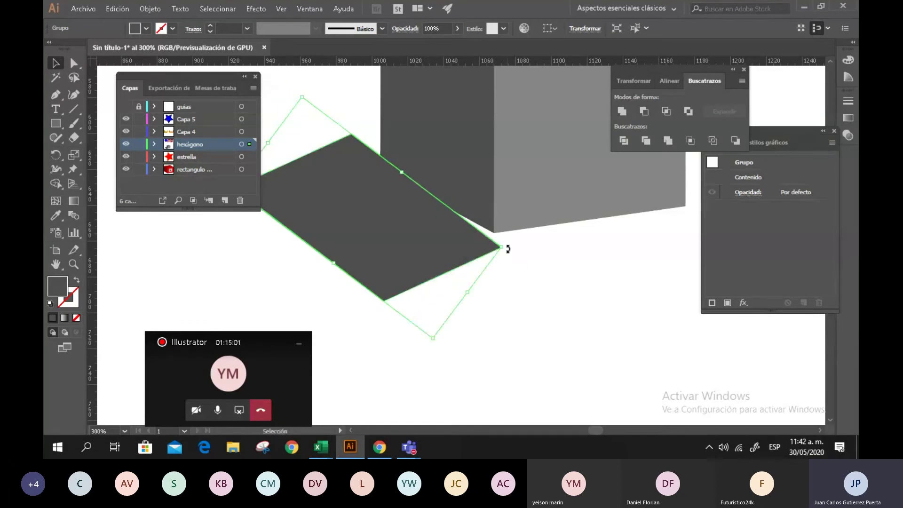
{"action": "left_click_drag", "start_coordinate": [508, 247], "coordinate": [507, 236]}
{"action": "left_click_drag", "start_coordinate": [388, 225], "coordinate": [379, 235]}
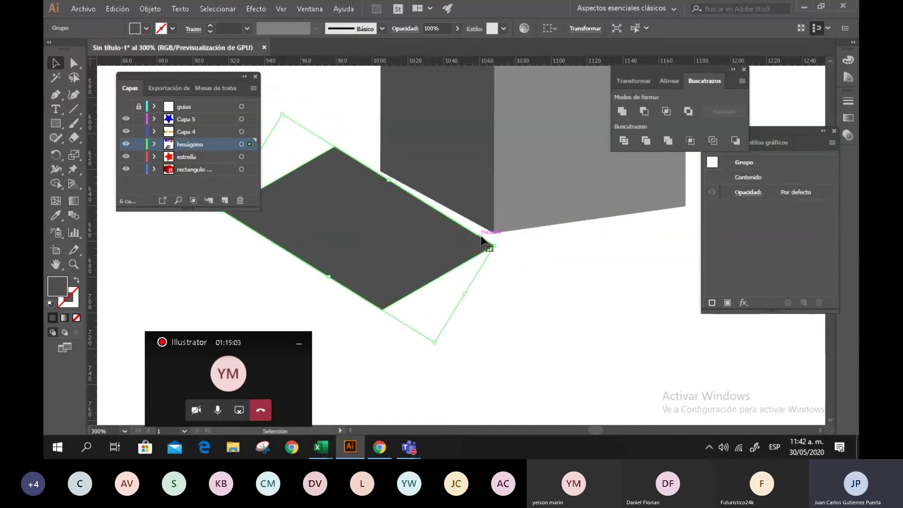
{"action": "left_click_drag", "start_coordinate": [456, 243], "coordinate": [452, 233]}
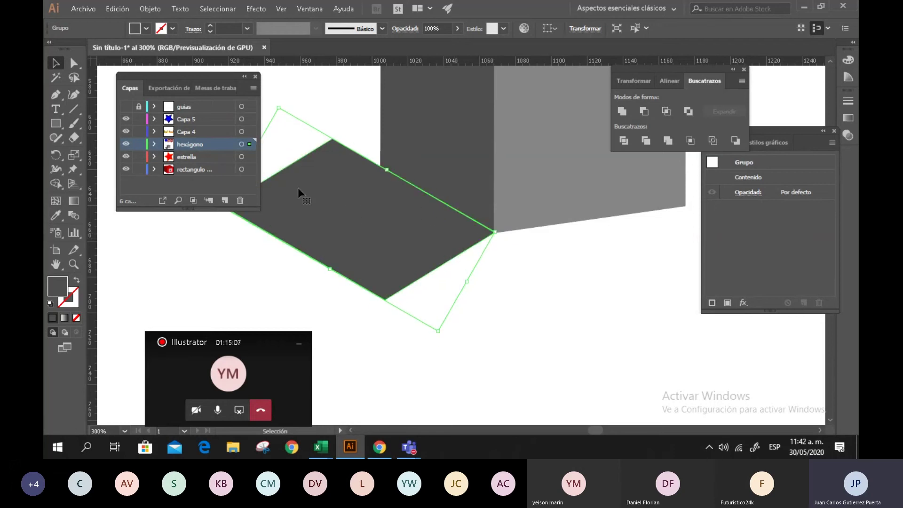
Step: Rotate the copied face around the cube's bottom front corner until its upper edge follows the left face's bottom edge
{"action": "left_click", "coordinate": [53, 154]}
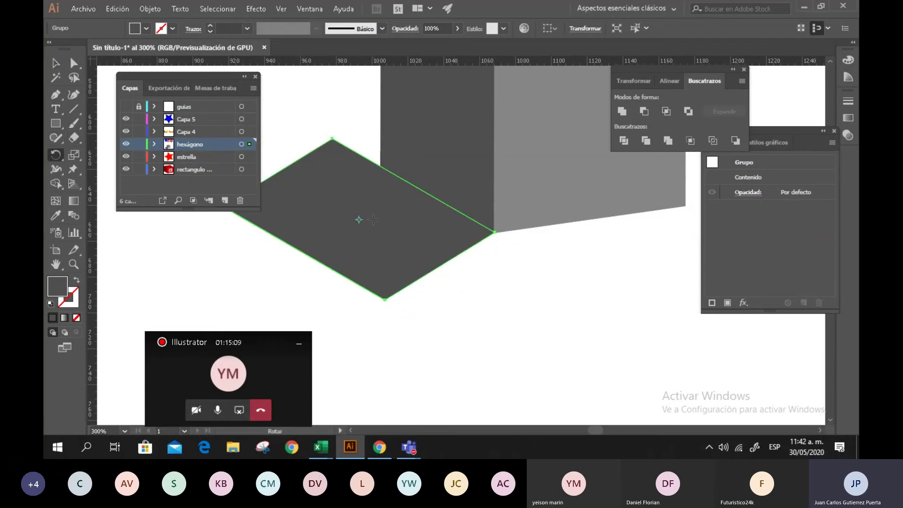
{"action": "mouse_move", "coordinate": [422, 221]}
{"action": "left_mouse_down"}
{"action": "mouse_move", "coordinate": [489, 238]}
{"action": "mouse_move", "coordinate": [430, 226]}
{"action": "left_mouse_up"}
{"action": "left_click", "coordinate": [494, 232]}
{"action": "mouse_move", "coordinate": [342, 167]}
{"action": "left_mouse_down"}
{"action": "mouse_move", "coordinate": [337, 178]}
{"action": "mouse_move", "coordinate": [348, 174]}
{"action": "left_mouse_up"}
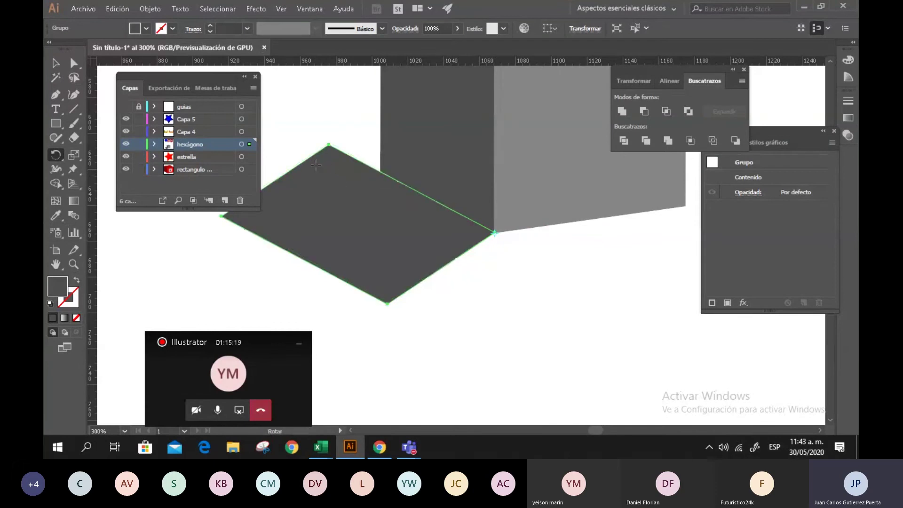
{"action": "key", "text": "ctrl+1"}
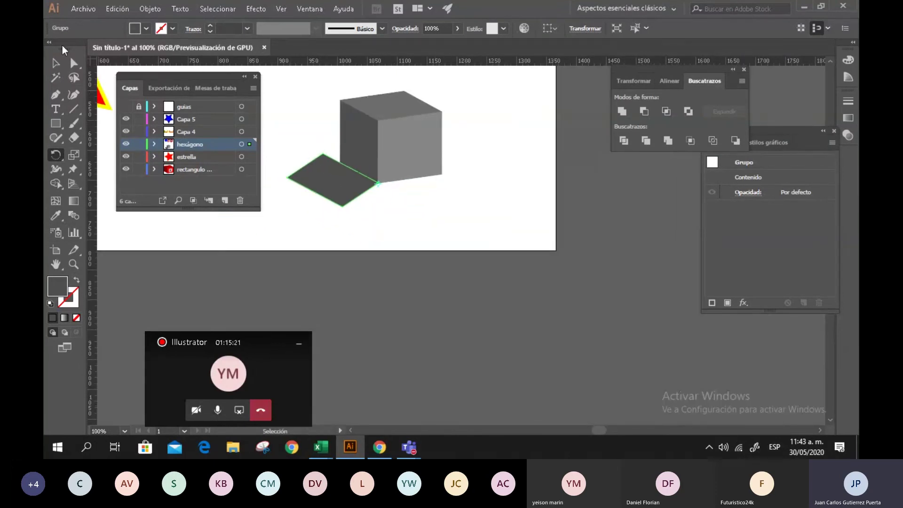
Step: Move the copied face's top anchor onto the cube's bottom left corner and its lowest anchor to about X 971, Y 685 px
{"action": "left_click", "coordinate": [74, 63]}
{"action": "scroll", "coordinate": [339, 129], "scroll_direction": "up", "scroll_amount": 4}
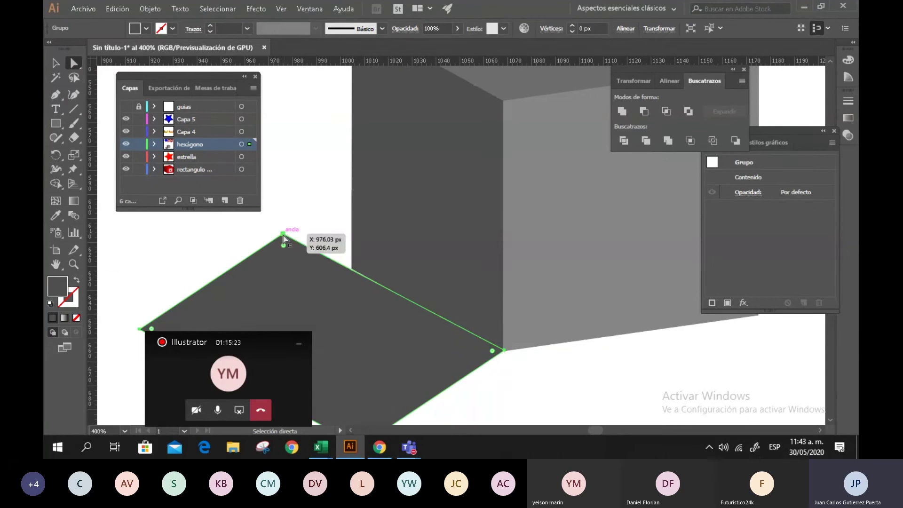
{"action": "left_click", "coordinate": [322, 155]}
{"action": "left_click_drag", "start_coordinate": [283, 235], "coordinate": [355, 270]}
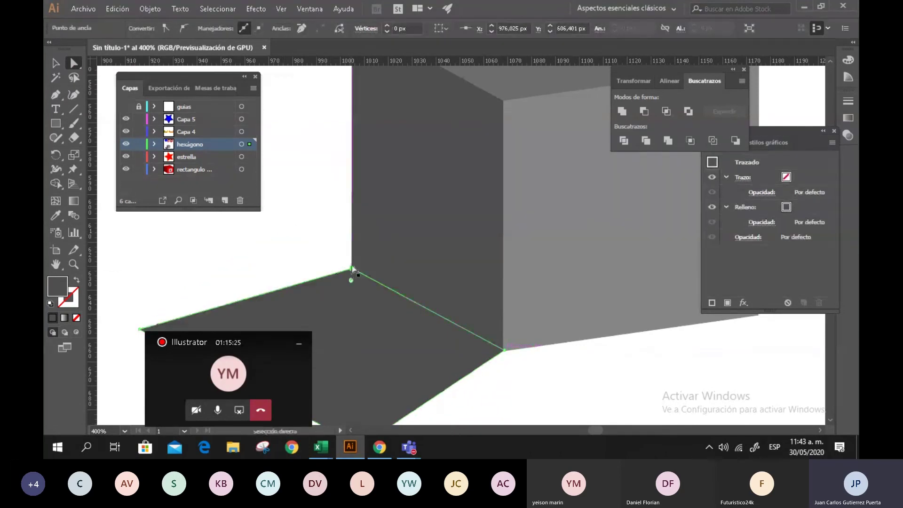
{"action": "left_click_drag", "start_coordinate": [354, 233], "coordinate": [490, 112]}
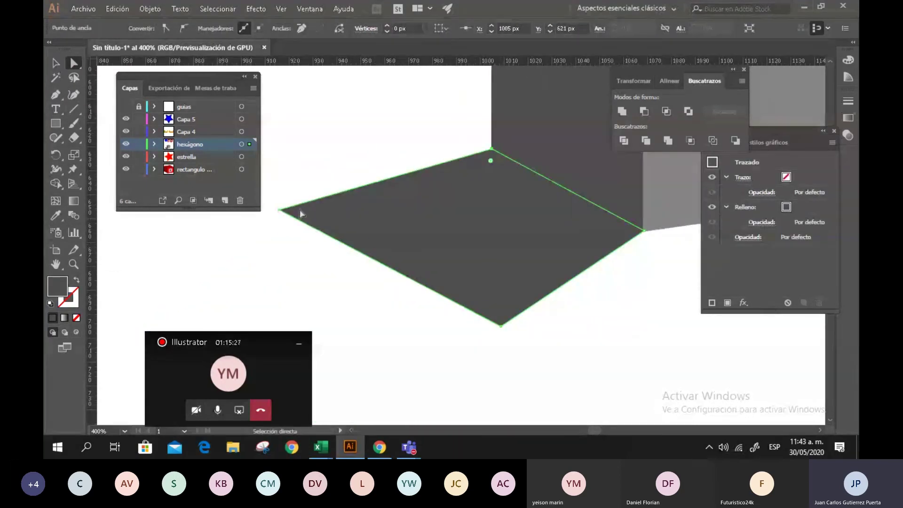
{"action": "left_click_drag", "start_coordinate": [502, 326], "coordinate": [410, 305]}
{"action": "scroll", "coordinate": [486, 215], "scroll_direction": "down", "scroll_amount": 5}
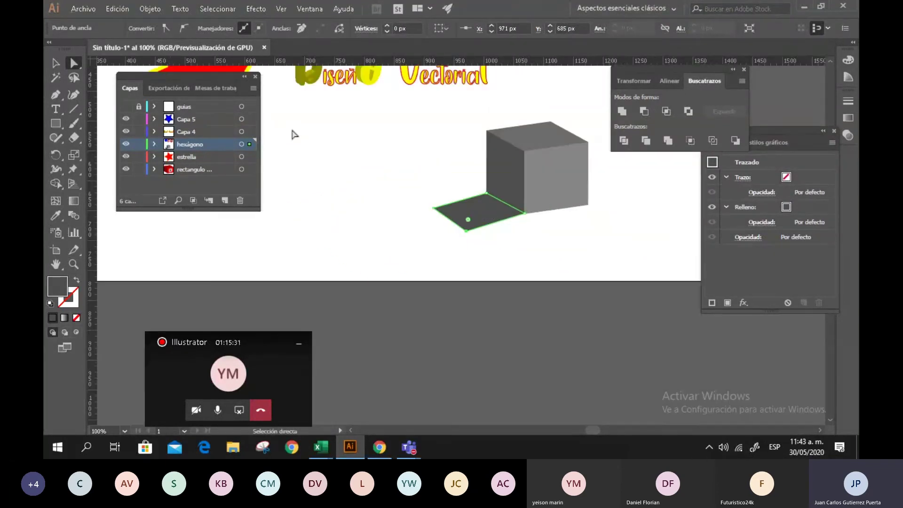
Step: Fill the reshaped floor shadow with black and deselect it
{"action": "left_click", "coordinate": [56, 63]}
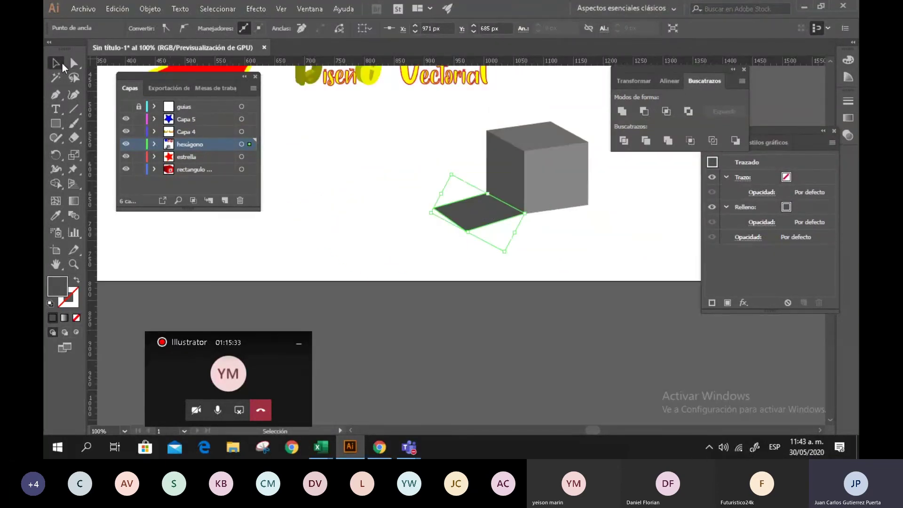
{"action": "left_click", "coordinate": [458, 152]}
{"action": "left_click", "coordinate": [485, 221]}
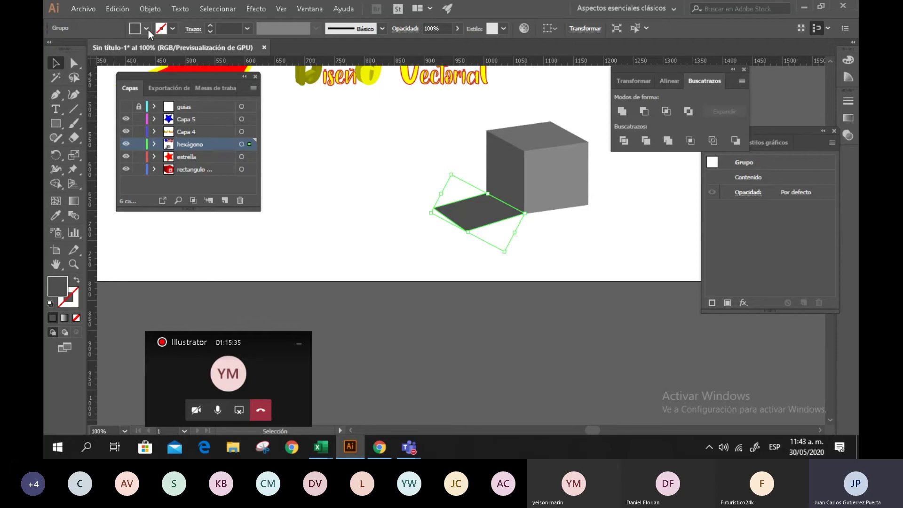
{"action": "left_click", "coordinate": [147, 29]}
{"action": "left_click", "coordinate": [80, 48]}
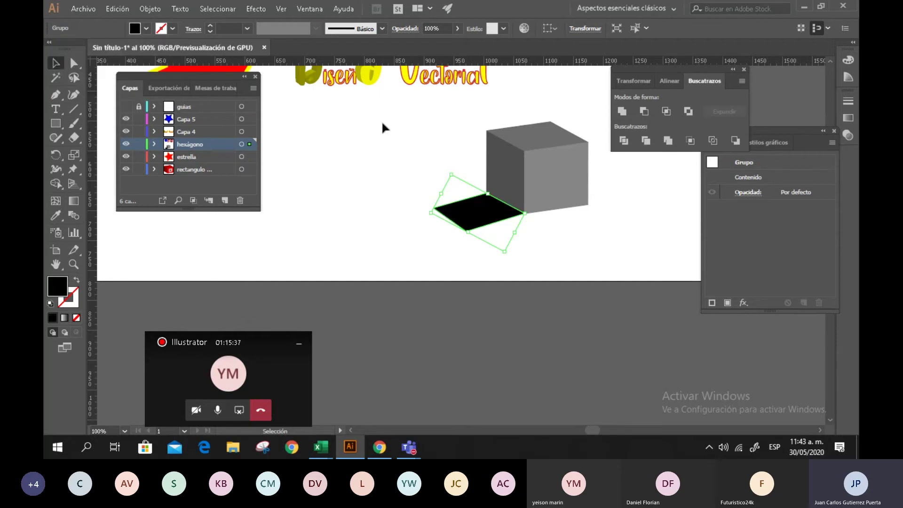
{"action": "left_click", "coordinate": [430, 140]}
Step: Refine the shadow's perspective by moving its lowest anchor to about X 961, Y 678 px and its outer left anchor slightly outward
{"action": "scroll", "coordinate": [564, 201], "scroll_direction": "up", "scroll_amount": 3}
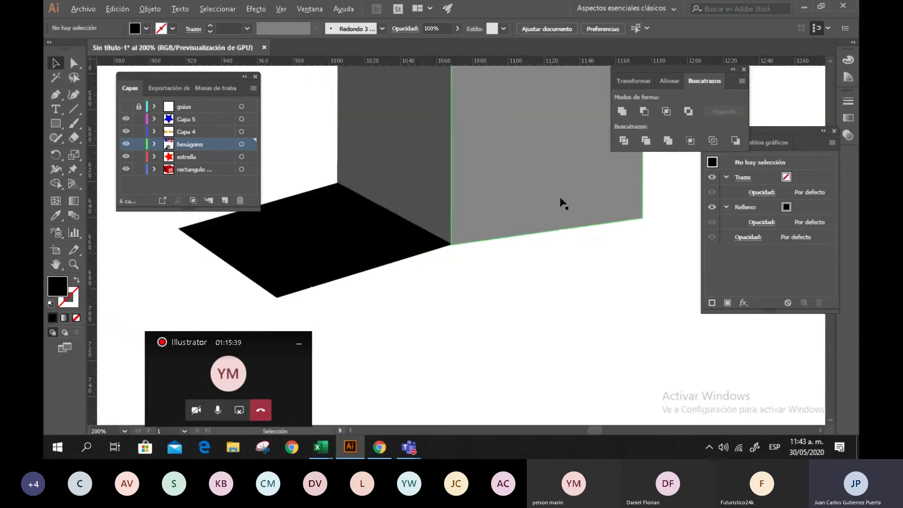
{"action": "left_click_drag", "start_coordinate": [463, 287], "coordinate": [553, 336]}
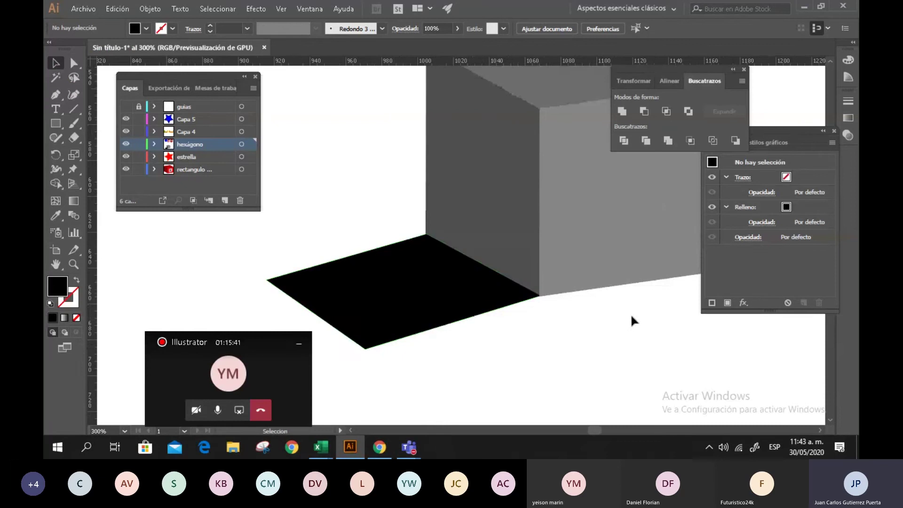
{"action": "left_click", "coordinate": [74, 63]}
{"action": "left_click", "coordinate": [350, 336]}
{"action": "left_click_drag", "start_coordinate": [365, 350], "coordinate": [348, 337]}
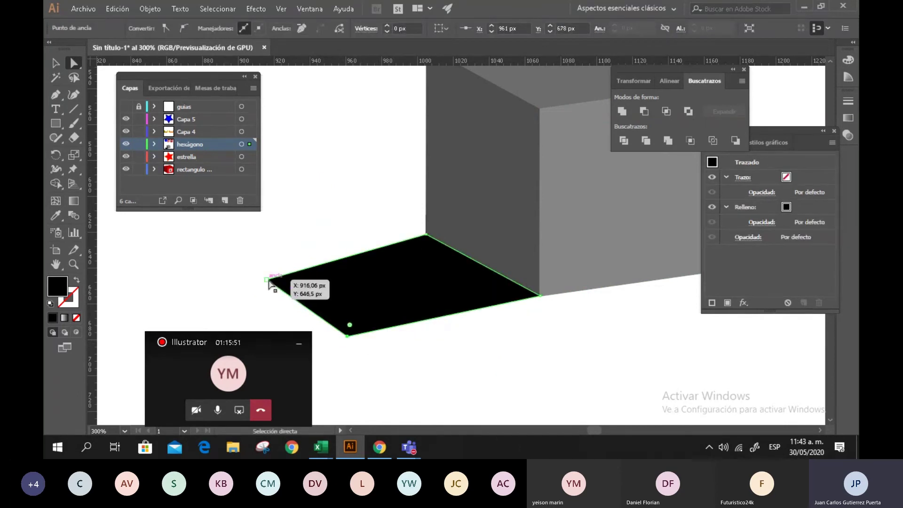
{"action": "left_click_drag", "start_coordinate": [267, 280], "coordinate": [257, 272]}
{"action": "left_click", "coordinate": [349, 222]}
{"action": "key", "text": "ctrl+1"}
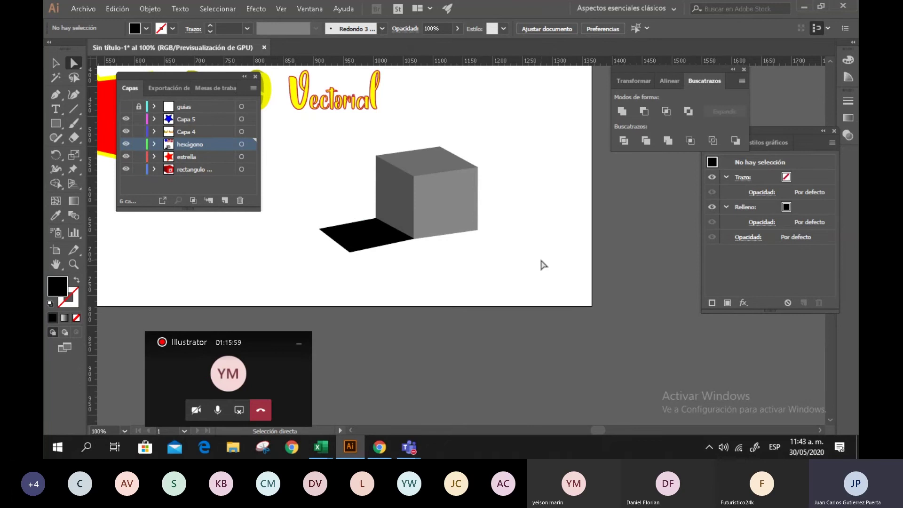
Step: Delete the cube's black floor shadow and the whole expanded gray cube from the artboard
{"action": "left_click", "coordinate": [366, 245]}
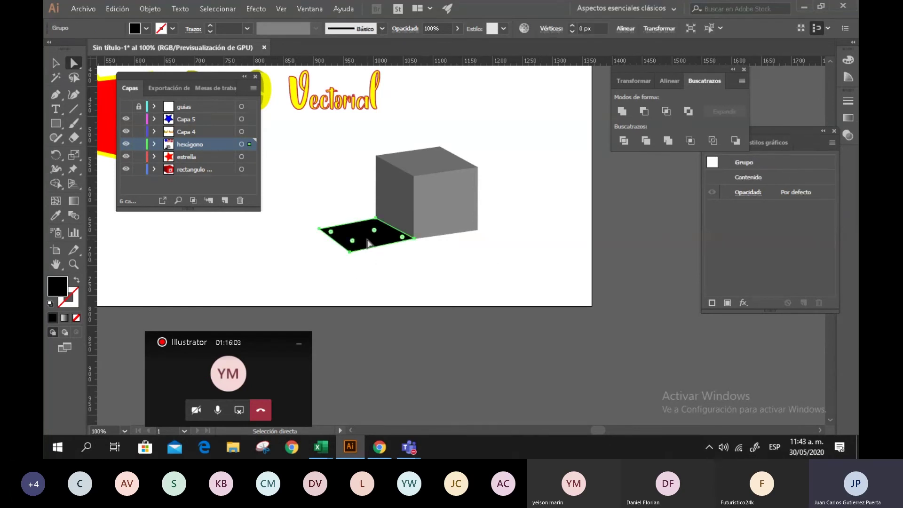
{"action": "key", "text": "Delete"}
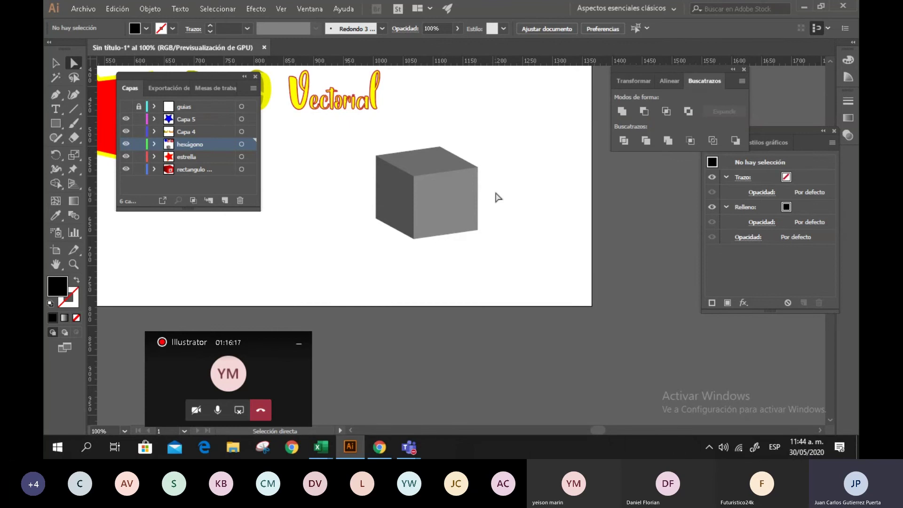
{"action": "scroll", "coordinate": [334, 187], "scroll_direction": "up", "scroll_amount": 1}
{"action": "scroll", "coordinate": [335, 187], "scroll_direction": "down", "scroll_amount": 2}
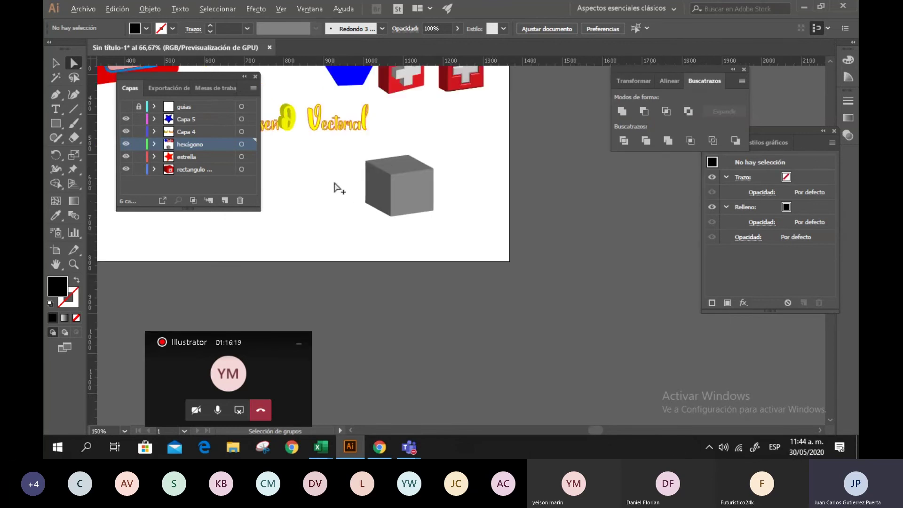
{"action": "scroll", "coordinate": [330, 184], "scroll_direction": "down", "scroll_amount": 1}
{"action": "scroll", "coordinate": [325, 179], "scroll_direction": "up", "scroll_amount": 2}
{"action": "scroll", "coordinate": [347, 171], "scroll_direction": "down", "scroll_amount": 2}
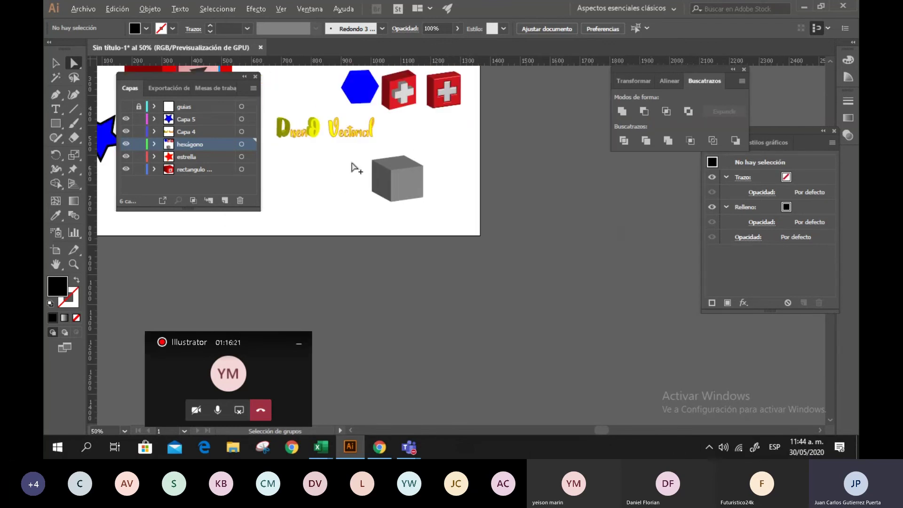
{"action": "left_click_drag", "start_coordinate": [446, 141], "coordinate": [350, 212]}
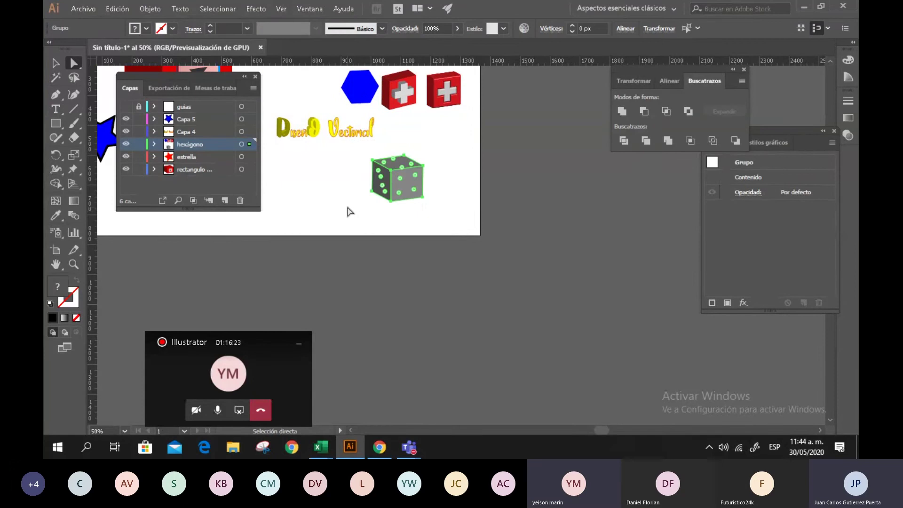
{"action": "key", "text": "Delete"}
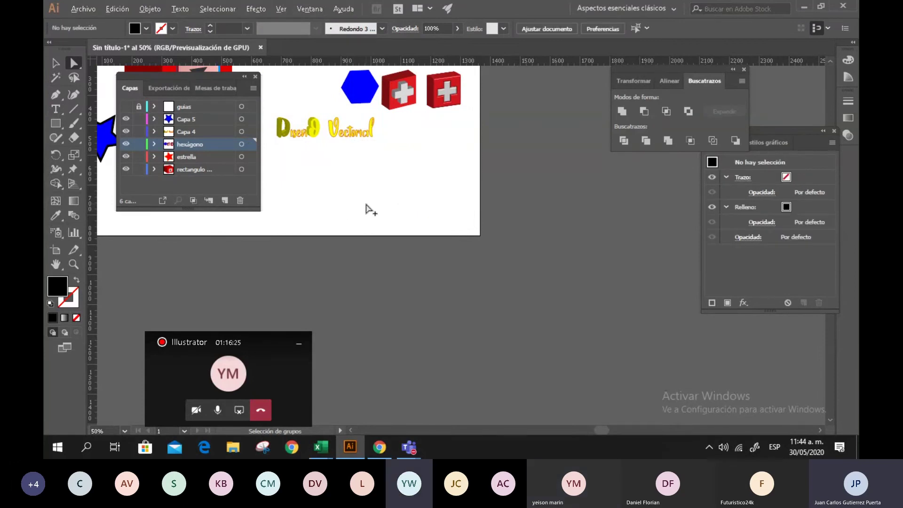
{"action": "scroll", "coordinate": [369, 209], "scroll_direction": "up", "scroll_amount": 2}
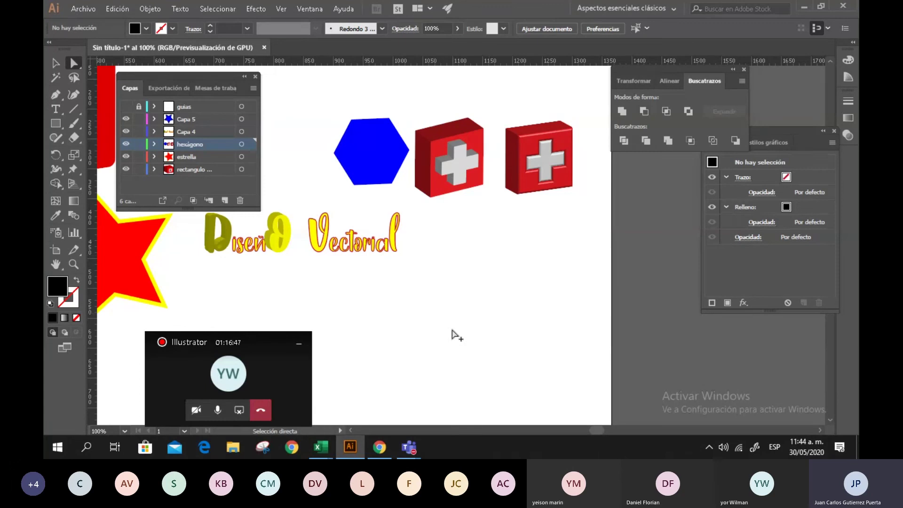
{"action": "scroll", "coordinate": [439, 268], "scroll_direction": "down", "scroll_amount": 4}
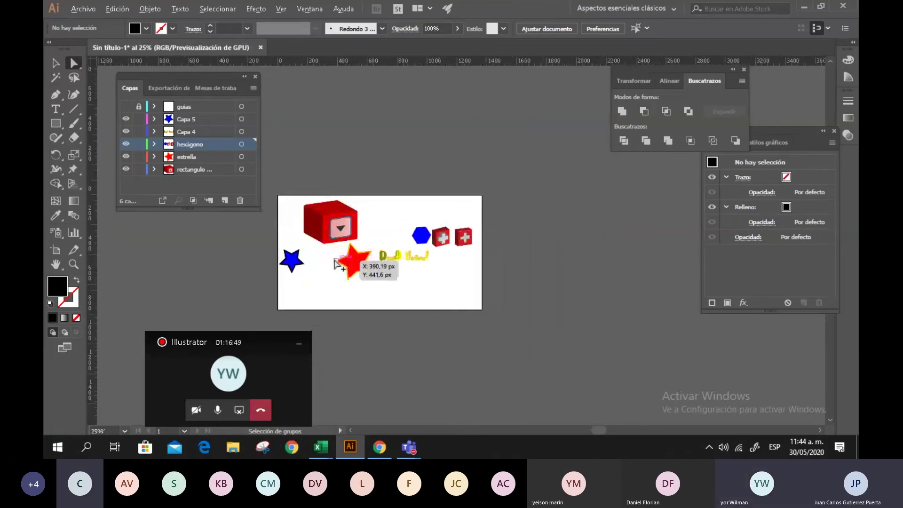
{"action": "scroll", "coordinate": [346, 262], "scroll_direction": "up", "scroll_amount": 2}
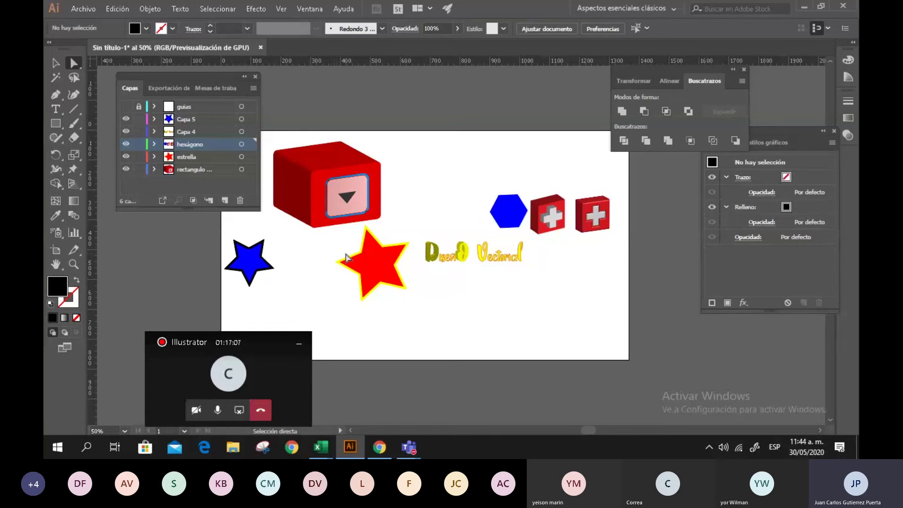
{"action": "scroll", "coordinate": [541, 240], "scroll_direction": "up", "scroll_amount": 2}
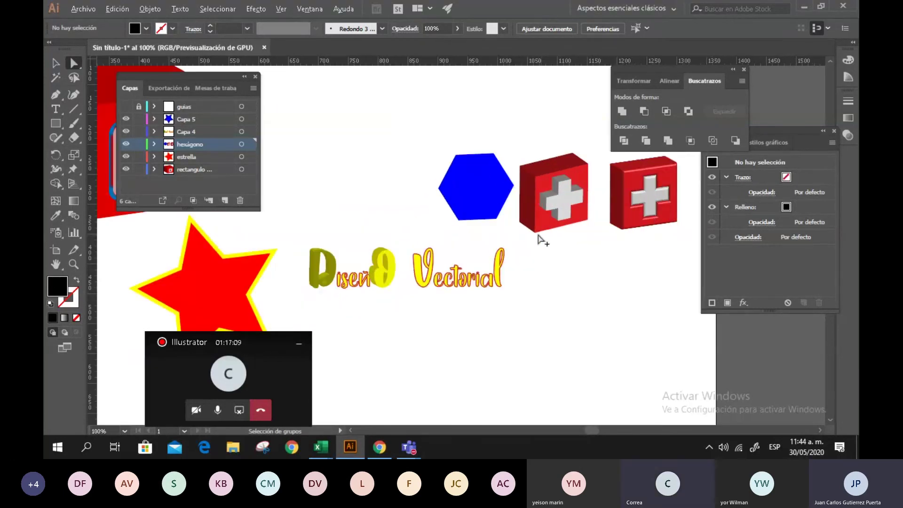
{"action": "scroll", "coordinate": [542, 240], "scroll_direction": "up", "scroll_amount": 1}
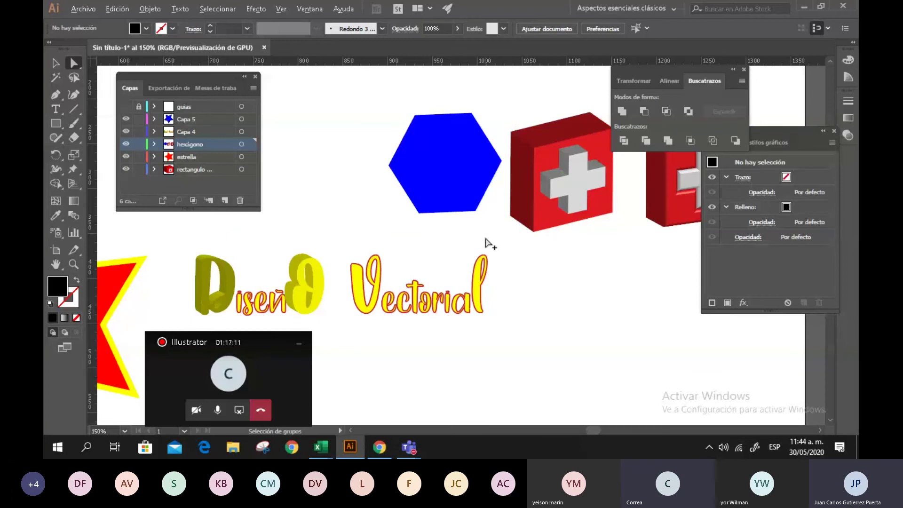
{"action": "scroll", "coordinate": [489, 244], "scroll_direction": "down", "scroll_amount": 2}
{"action": "left_click_drag", "start_coordinate": [480, 153], "coordinate": [368, 93]}
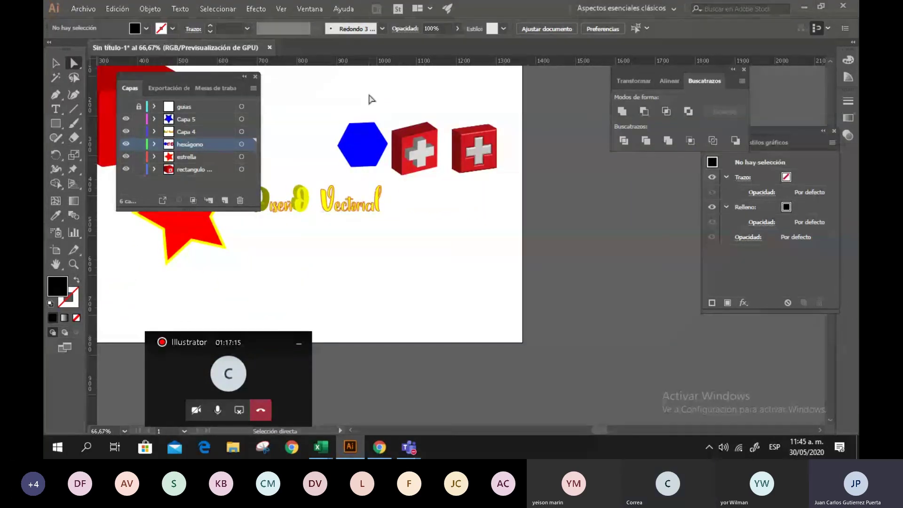
{"action": "scroll", "coordinate": [430, 144], "scroll_direction": "up", "scroll_amount": 6}
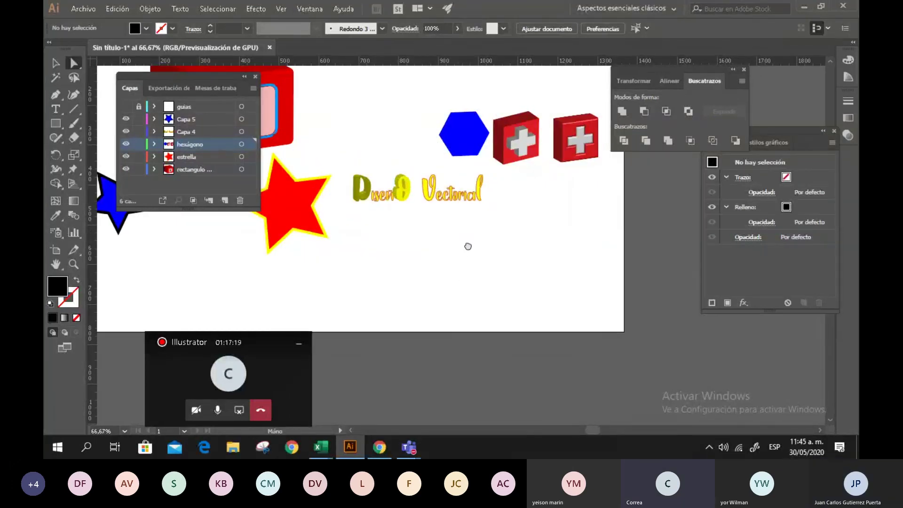
{"action": "left_click_drag", "start_coordinate": [468, 246], "coordinate": [553, 288]}
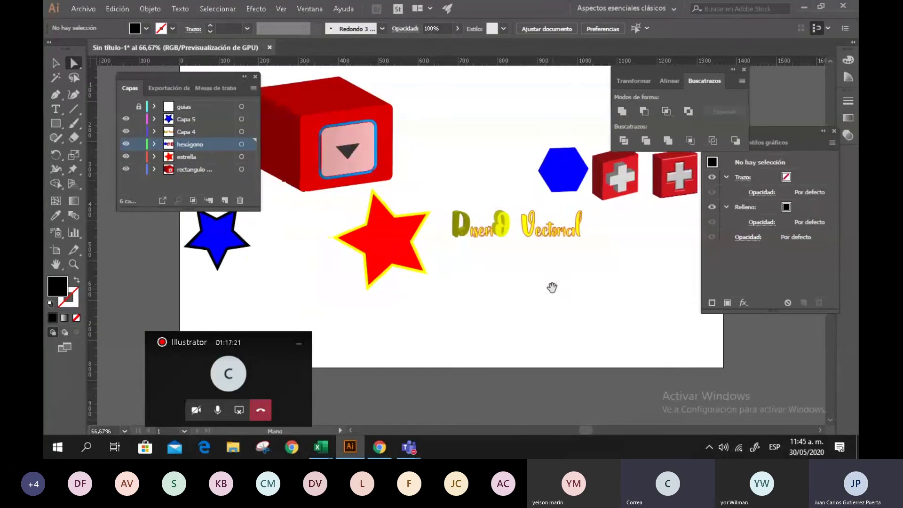
{"action": "left_click_drag", "start_coordinate": [521, 316], "coordinate": [399, 205]}
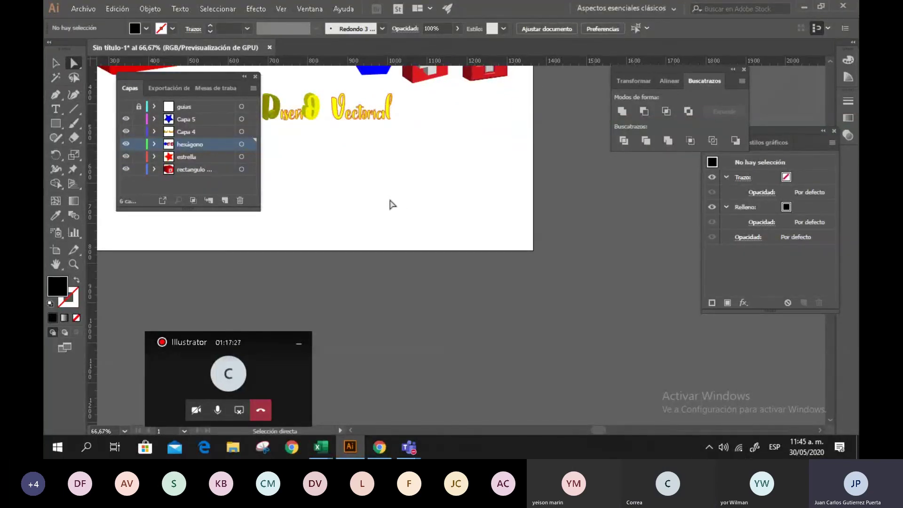
{"action": "scroll", "coordinate": [426, 170], "scroll_direction": "up", "scroll_amount": 3}
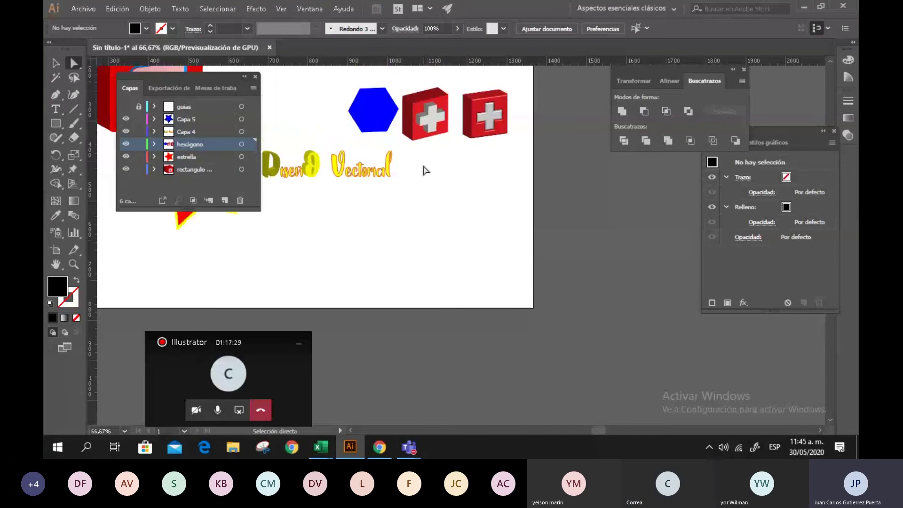
{"action": "scroll", "coordinate": [425, 171], "scroll_direction": "up", "scroll_amount": 2}
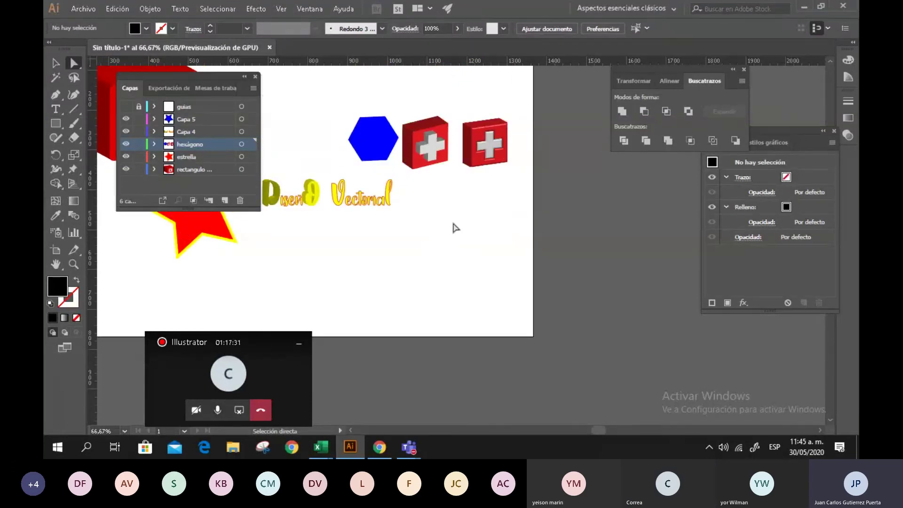
Step: Switch to Chrome and open the Shop Isometric Design image from the isometric design image results
{"action": "left_click", "coordinate": [379, 447]}
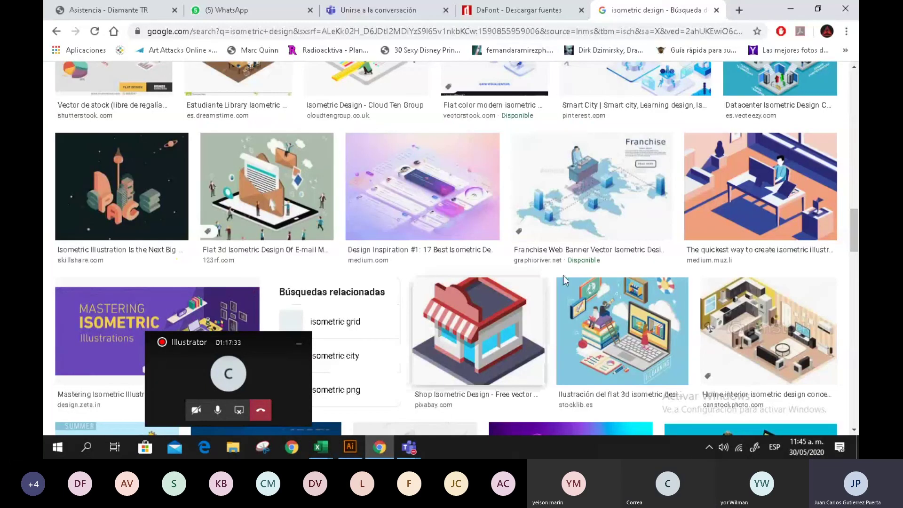
{"action": "scroll", "coordinate": [666, 265], "scroll_direction": "down", "scroll_amount": 3}
{"action": "left_click", "coordinate": [459, 203]}
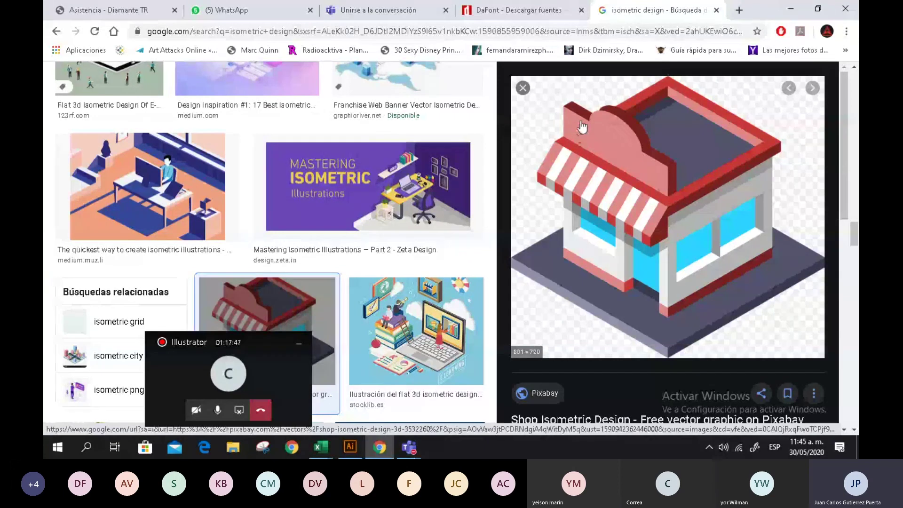
Step: Return to Illustrator and draw a wide, low rectangle in the empty area below the Vectorial lettering
{"action": "left_click", "coordinate": [350, 448]}
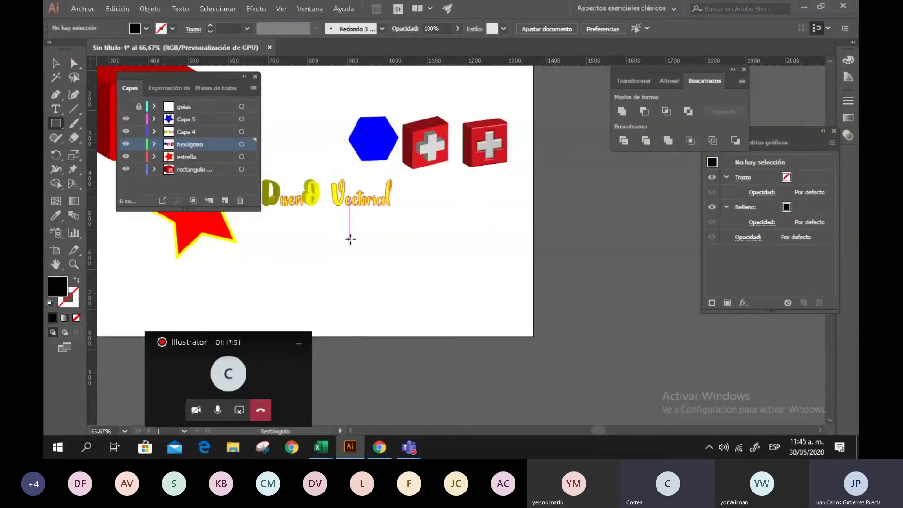
{"action": "left_click_drag", "start_coordinate": [332, 256], "coordinate": [460, 298]}
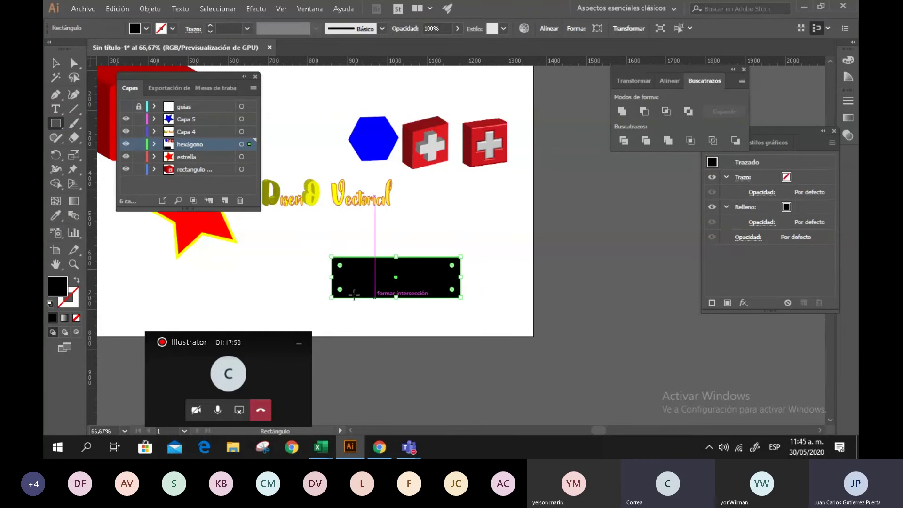
{"action": "scroll", "coordinate": [330, 292], "scroll_direction": "up", "scroll_amount": 2}
{"action": "scroll", "coordinate": [402, 291], "scroll_direction": "down", "scroll_amount": 1}
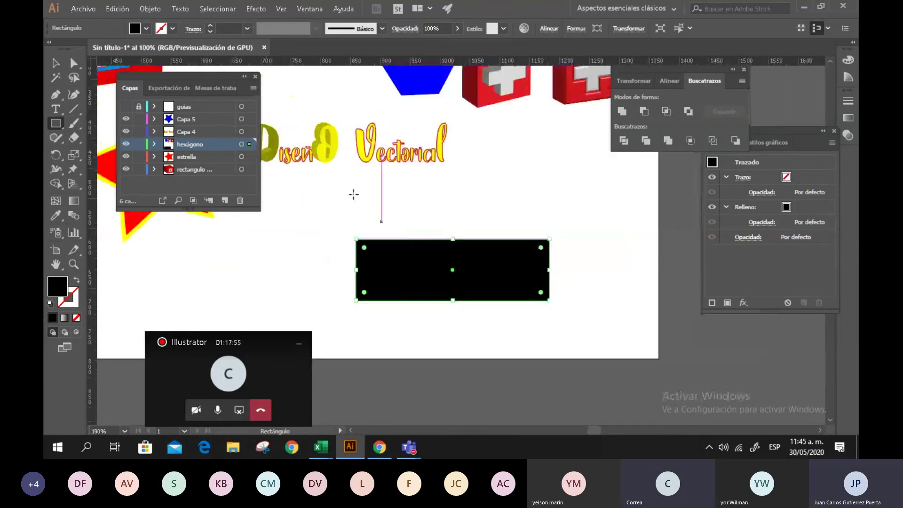
Step: Swap the rectangle's fill and stroke to give it a black outline, and fill it with yellow
{"action": "key", "text": "a"}
{"action": "left_click", "coordinate": [76, 282]}
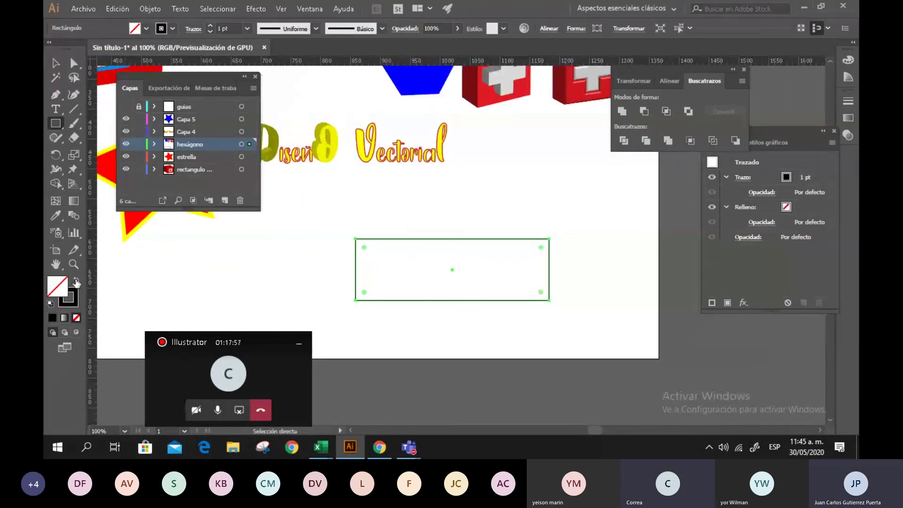
{"action": "left_click", "coordinate": [146, 28]}
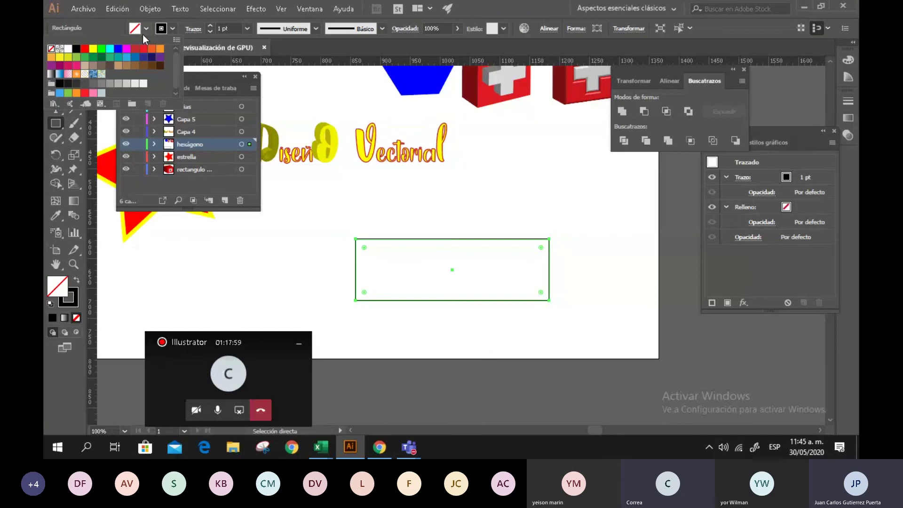
{"action": "left_click", "coordinate": [93, 48]}
Step: Draw a circle from just above the rectangle's center so that it extends past the rectangle's top and bottom edges
{"action": "key", "text": "m"}
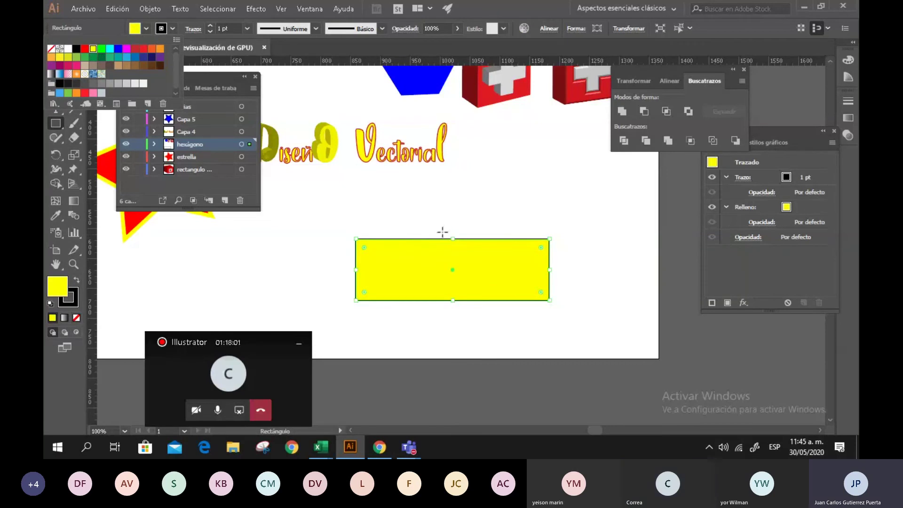
{"action": "key", "text": "Escape"}
{"action": "key", "text": "l"}
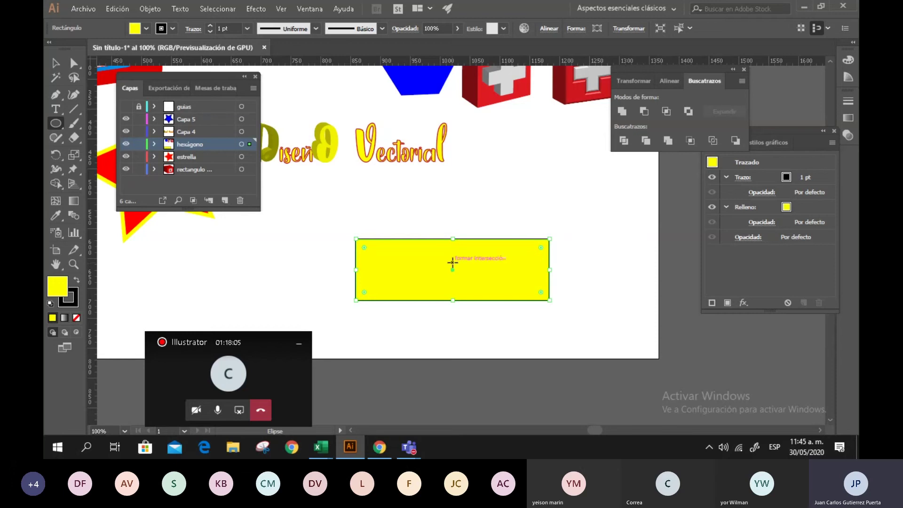
{"action": "left_click_drag", "start_coordinate": [453, 263], "coordinate": [506, 290]}
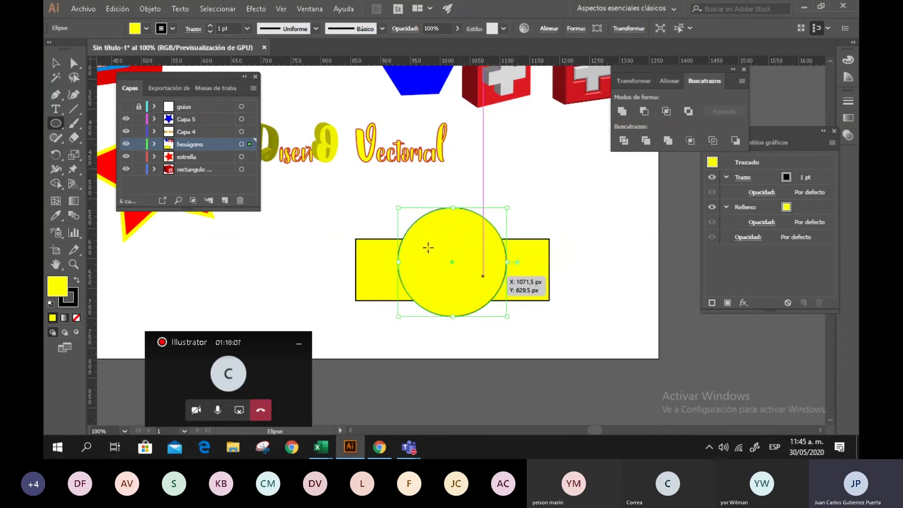
Step: Divide the overlapping circle and rectangle into separate pieces, ungroup them and clear the selection
{"action": "key", "text": "v"}
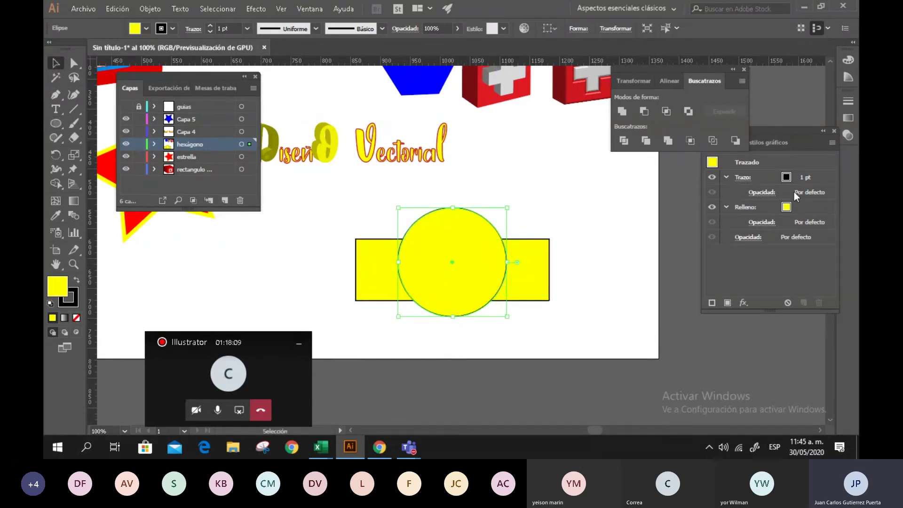
{"action": "left_click", "coordinate": [541, 254], "text": "shift"}
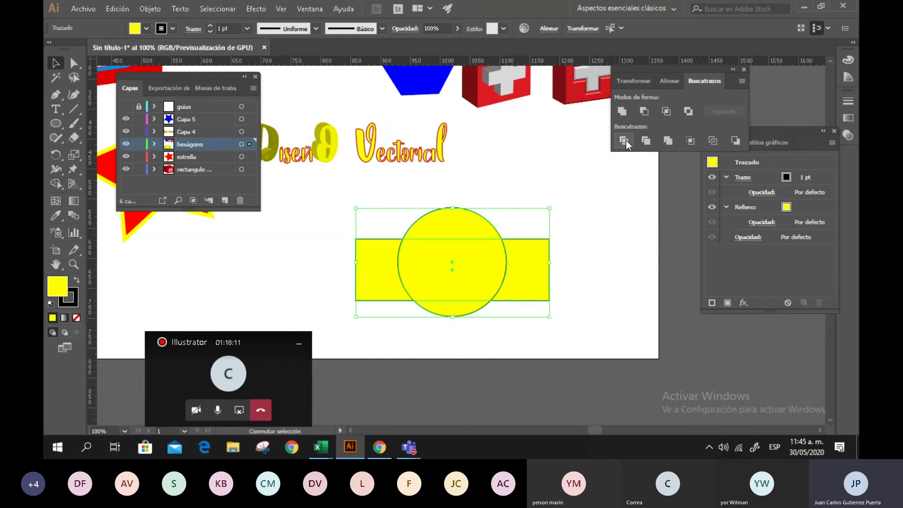
{"action": "left_click", "coordinate": [625, 140]}
{"action": "right_click", "coordinate": [528, 259]}
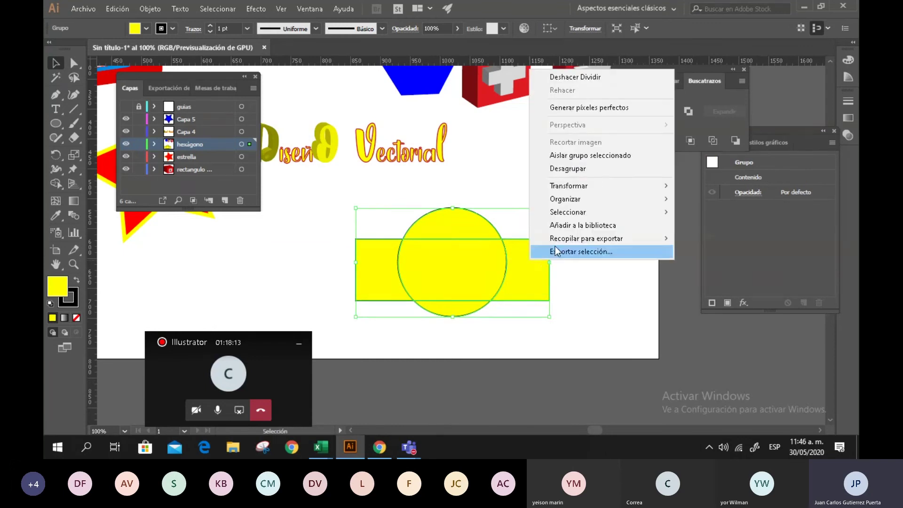
{"action": "left_click", "coordinate": [594, 168]}
{"action": "left_click", "coordinate": [605, 213]}
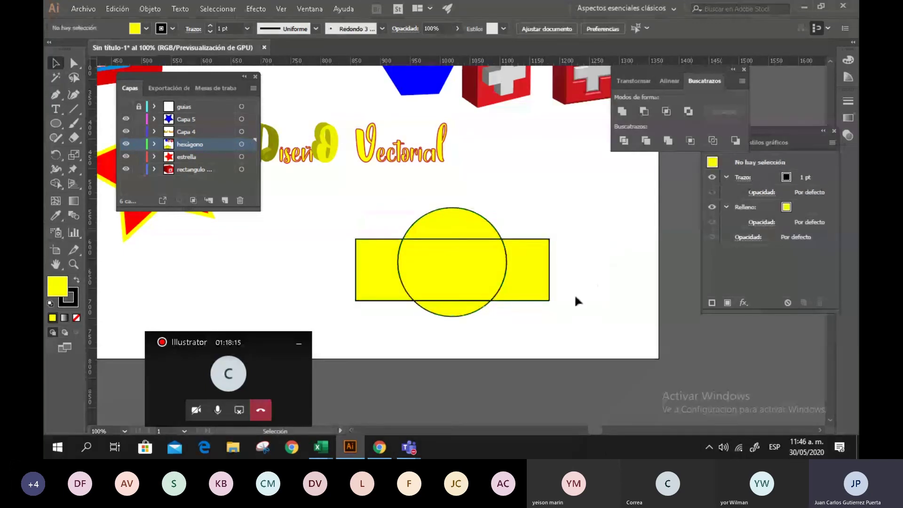
Step: Delete the circle segment below the rectangle and unite the remaining pieces into one arched sign shape
{"action": "left_click", "coordinate": [467, 311]}
{"action": "key", "text": "Delete"}
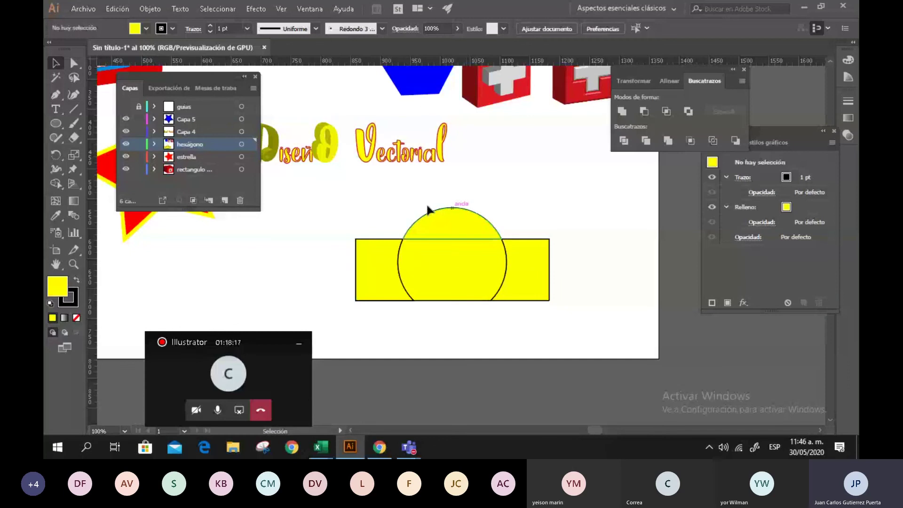
{"action": "left_click_drag", "start_coordinate": [427, 202], "coordinate": [523, 273]}
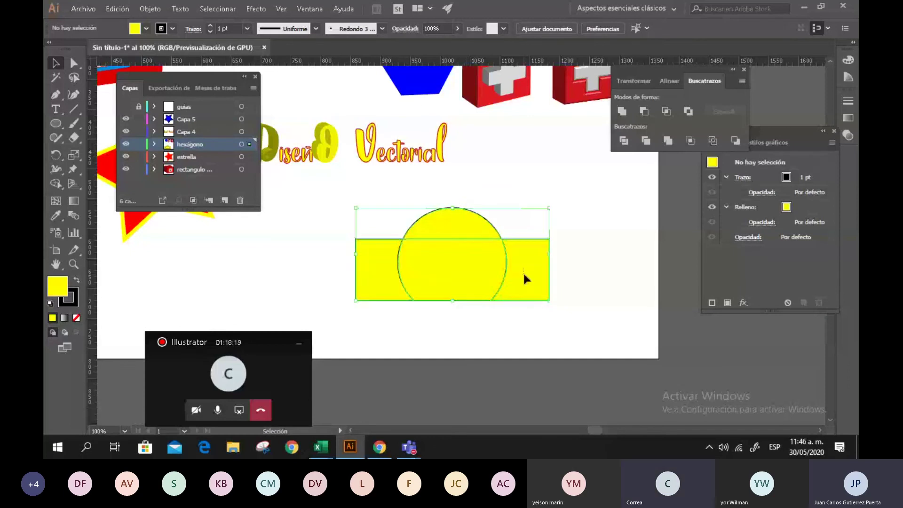
{"action": "left_click", "coordinate": [622, 112]}
{"action": "left_click", "coordinate": [594, 255]}
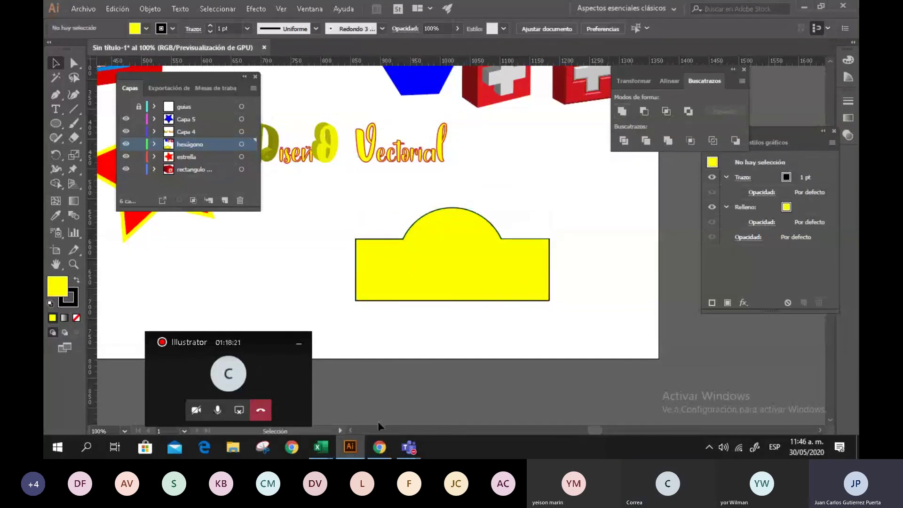
Step: Switch to Chrome to compare the arched shape with the shop's front sign in the isometric reference image
{"action": "left_click", "coordinate": [373, 451]}
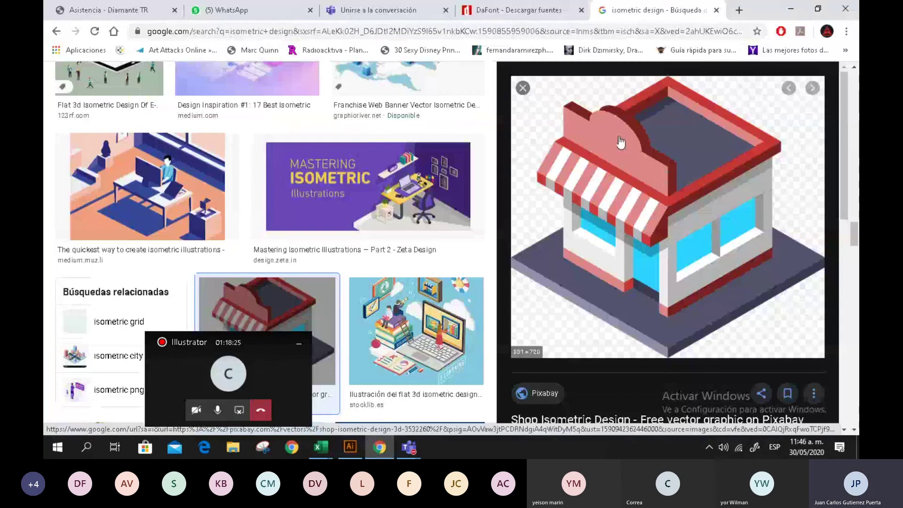
Step: Switch back to Illustrator, fill the arched sign shape with light brown and remove its stroke
{"action": "left_click", "coordinate": [358, 445]}
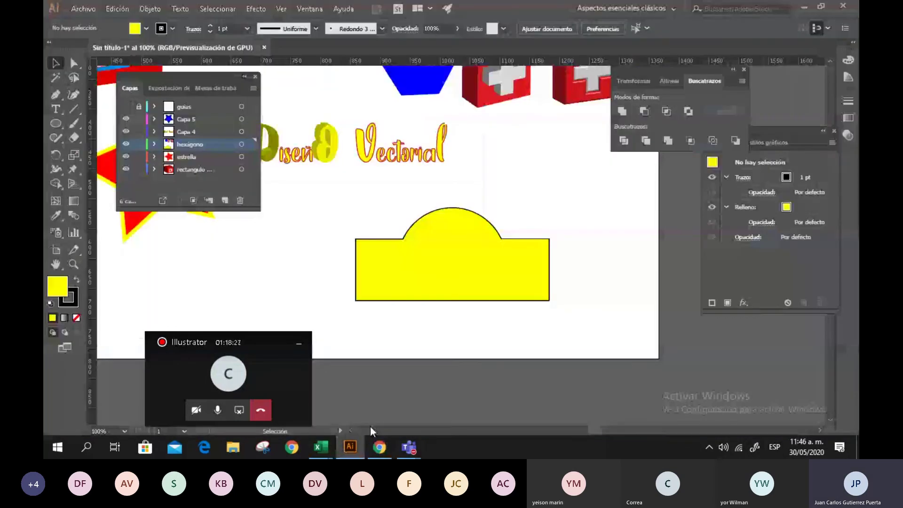
{"action": "scroll", "coordinate": [501, 253], "scroll_direction": "down", "scroll_amount": 1}
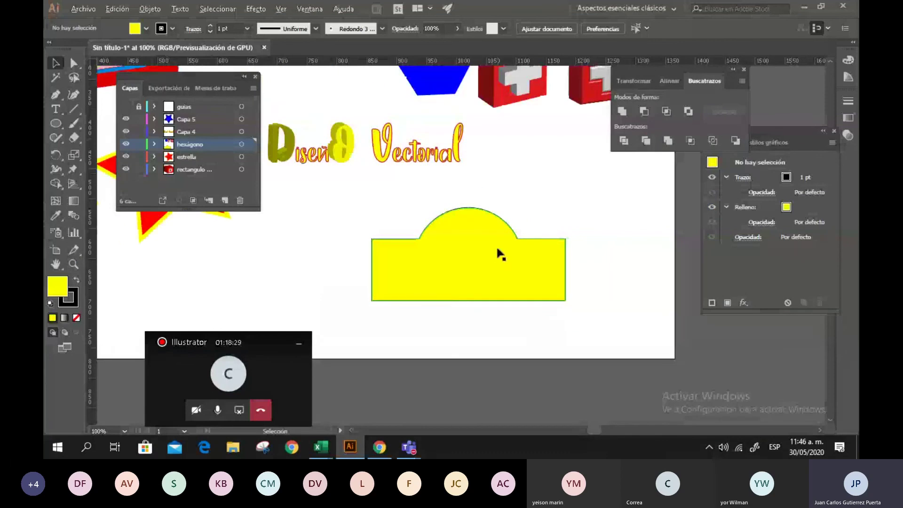
{"action": "left_click", "coordinate": [464, 252]}
{"action": "left_click", "coordinate": [145, 30]}
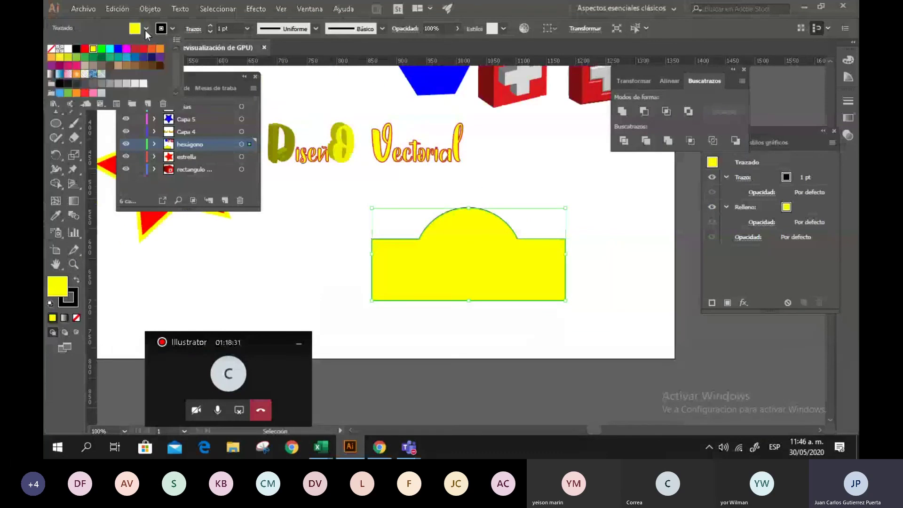
{"action": "left_click", "coordinate": [118, 65]}
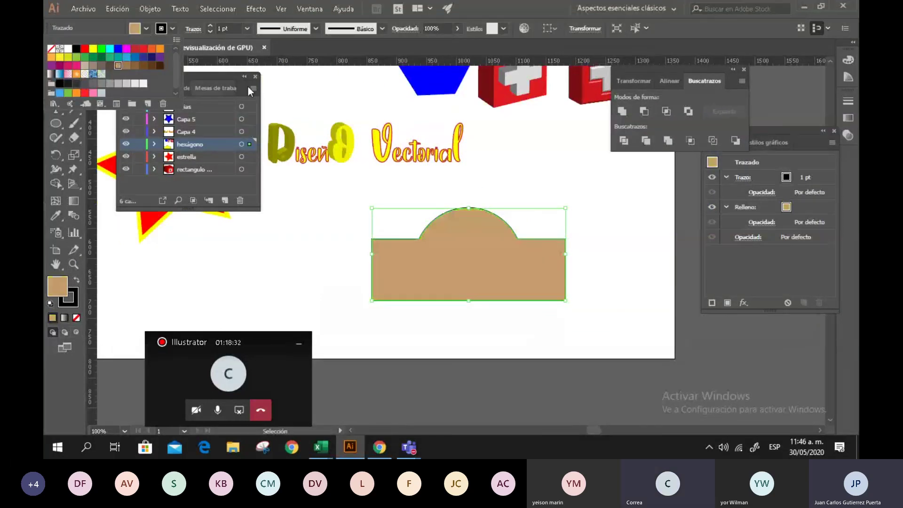
{"action": "left_click", "coordinate": [170, 29]}
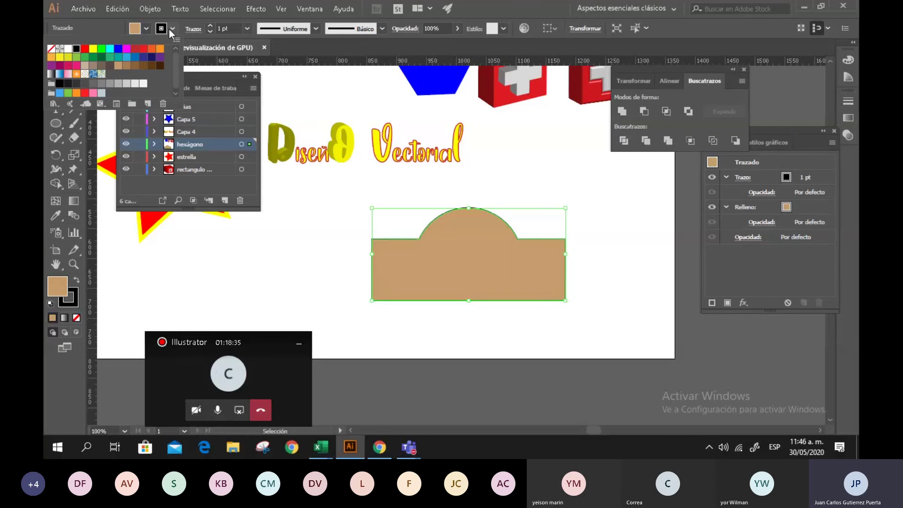
{"action": "left_click", "coordinate": [51, 48]}
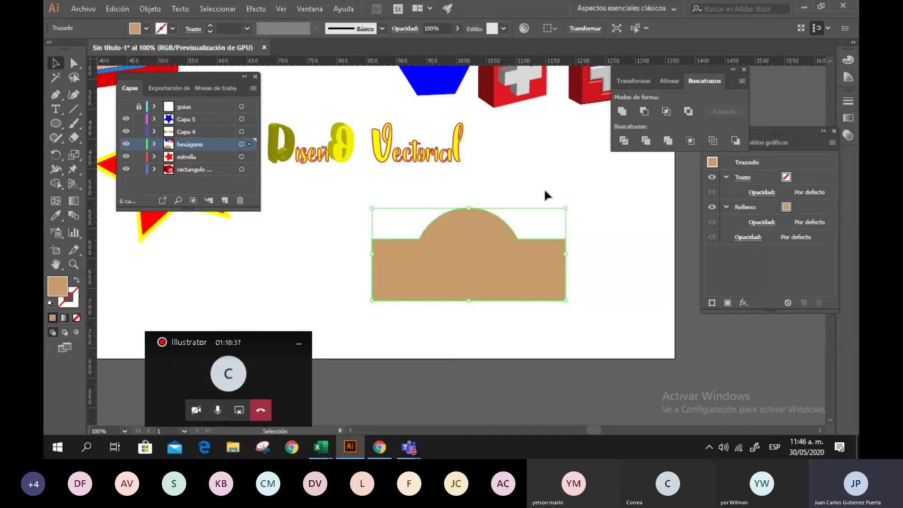
Step: Preview a 50 pt 3D Extrude & Bevel on the arched sign, rotated to -35°, 25° and -17°
{"action": "left_click", "coordinate": [256, 8]}
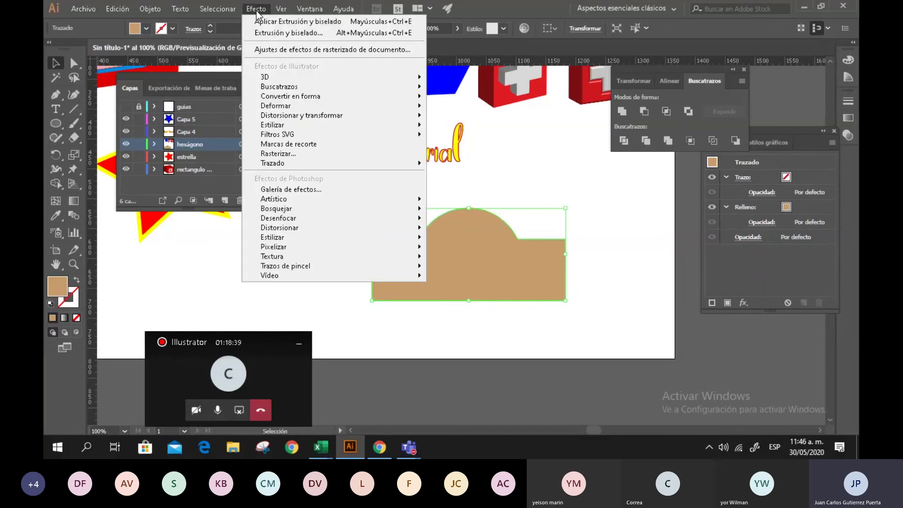
{"action": "mouse_move", "coordinate": [383, 83]}
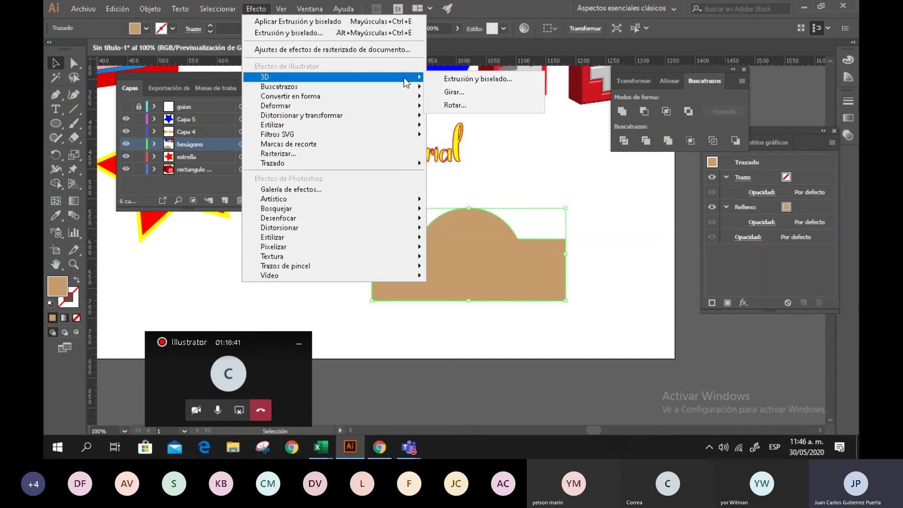
{"action": "left_click", "coordinate": [456, 80]}
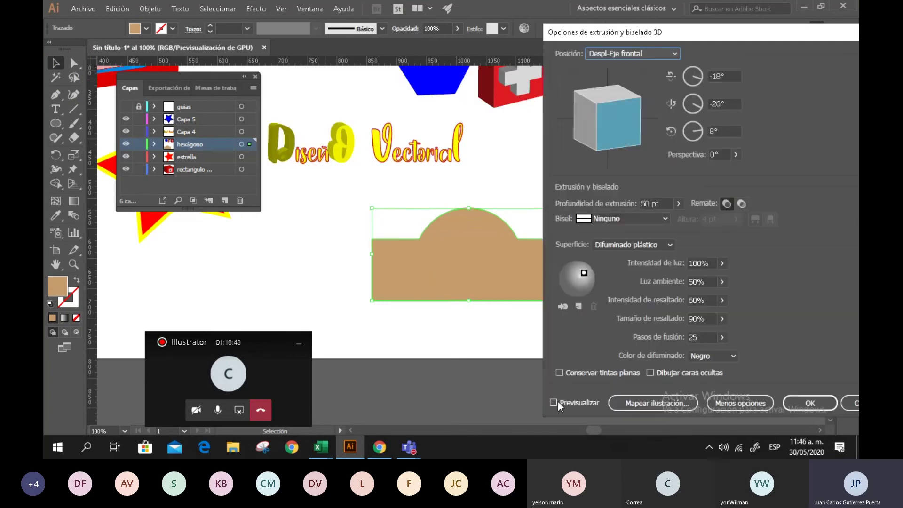
{"action": "left_click", "coordinate": [554, 403]}
{"action": "left_click_drag", "start_coordinate": [633, 135], "coordinate": [588, 121]}
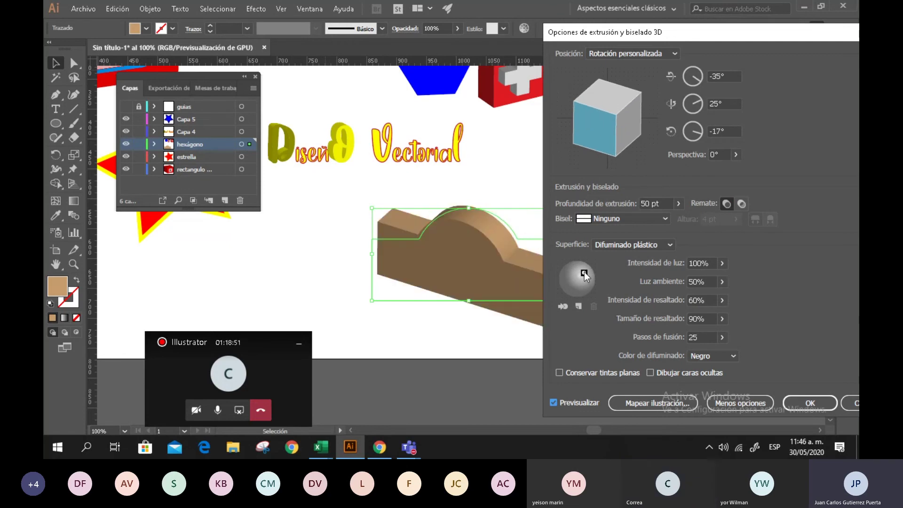
Step: Aim the extrusion's light from the lower left of the sphere, compare with the shop reference in Chrome, and apply the effect
{"action": "left_click_drag", "start_coordinate": [572, 283], "coordinate": [571, 286]}
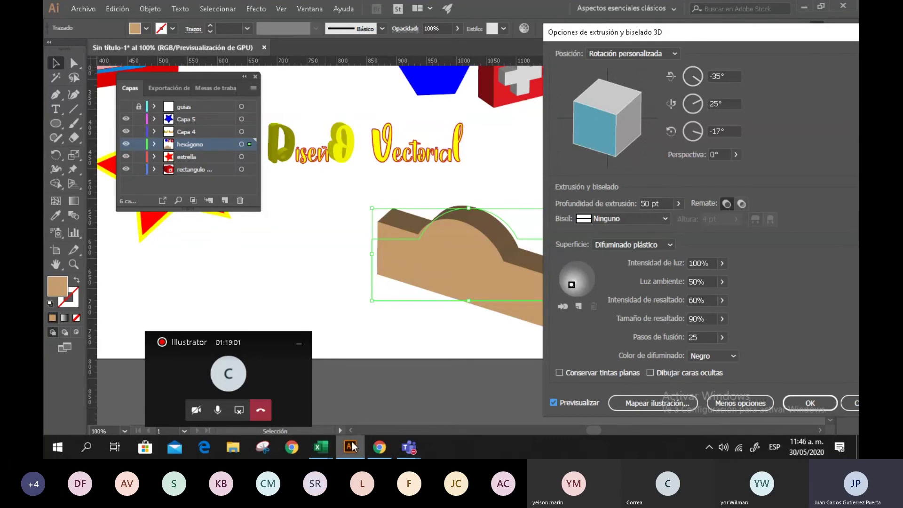
{"action": "left_click", "coordinate": [379, 448]}
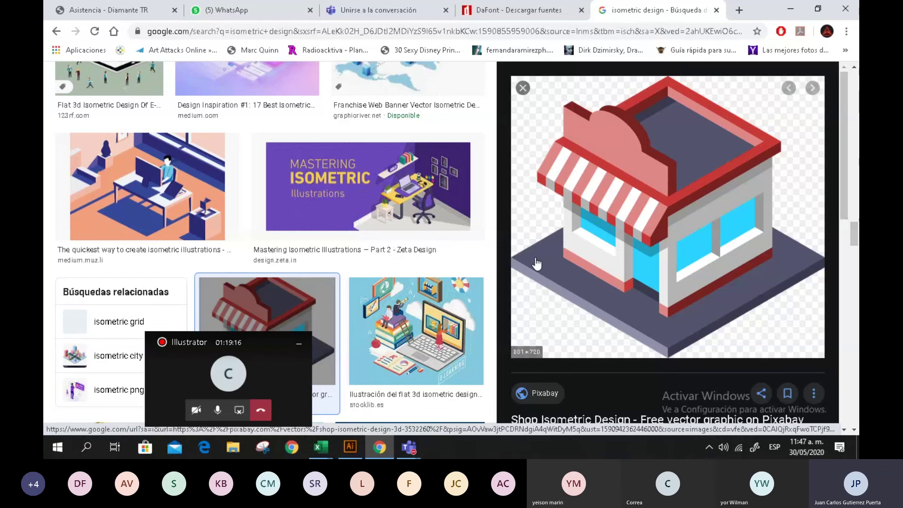
{"action": "key", "text": "alt+Tab"}
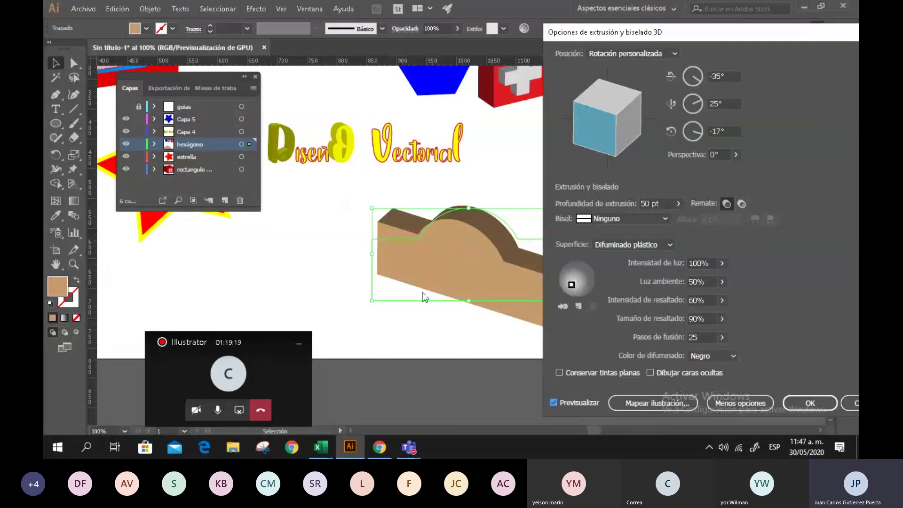
{"action": "key", "text": "alt"}
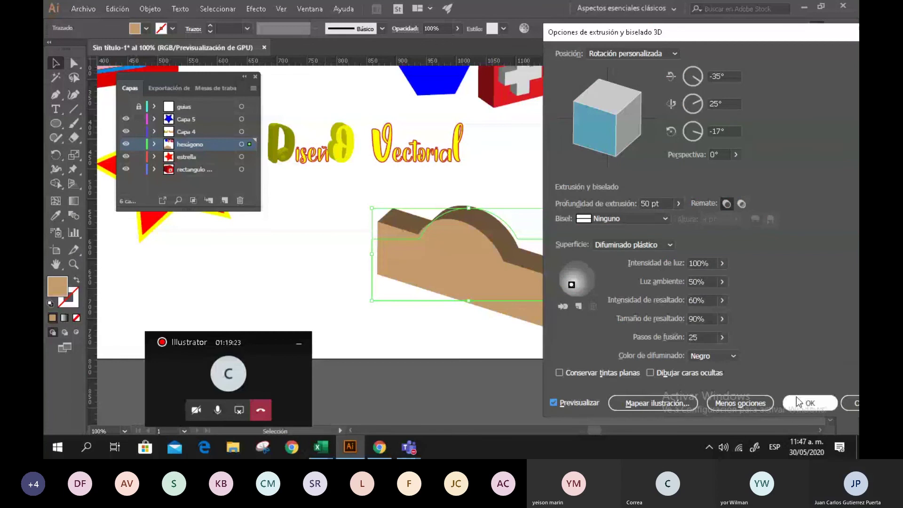
{"action": "left_click", "coordinate": [810, 403]}
Step: Move the extruded sign down and to the left, below the Diseño Vectorial lettering, and clear the selection
{"action": "key", "text": "ctrl+minus"}
{"action": "key", "text": "ctrl+minus"}
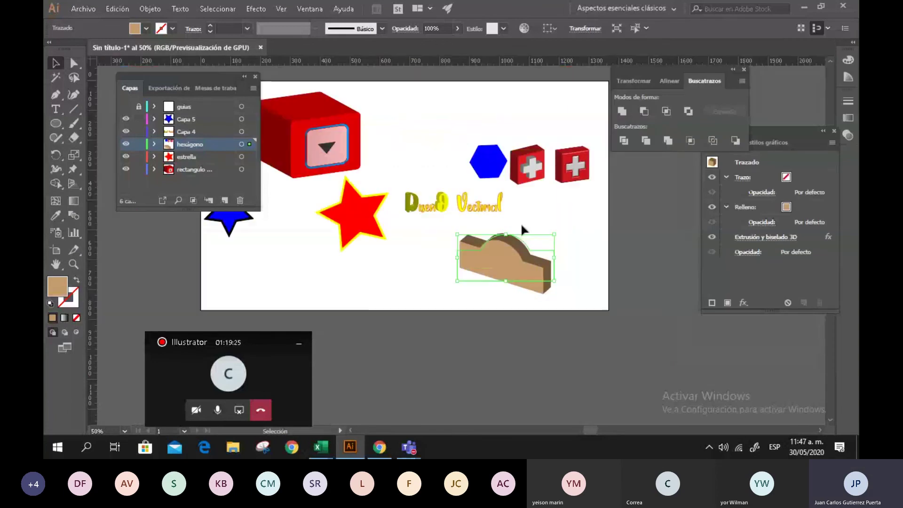
{"action": "key", "text": "ctrl+plus"}
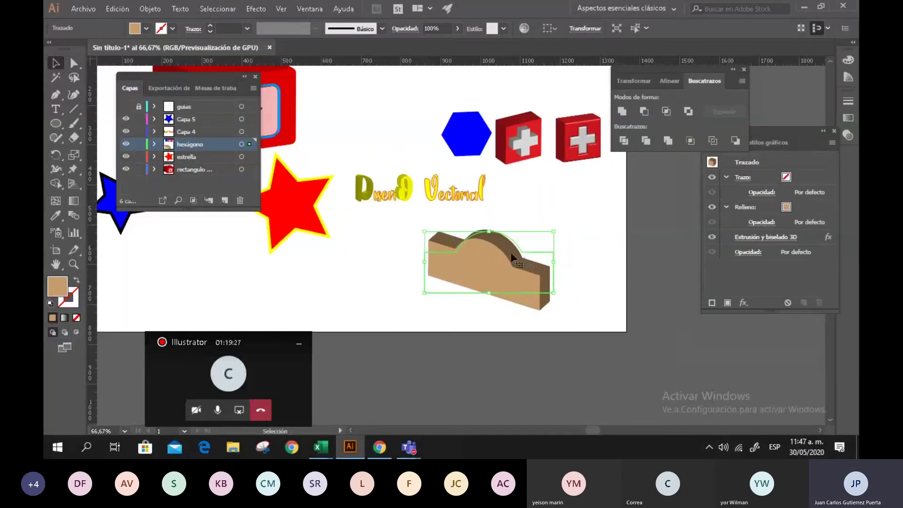
{"action": "left_click_drag", "start_coordinate": [486, 241], "coordinate": [396, 283]}
{"action": "left_click", "coordinate": [519, 275]}
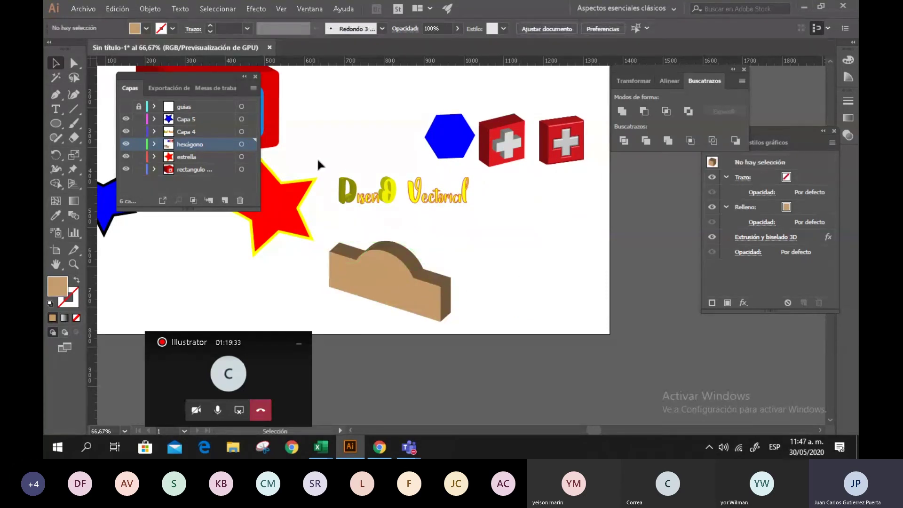
Step: Draw a large light brown square beside the sign and a small green-filled square inside its upper left area
{"action": "key", "text": "m"}
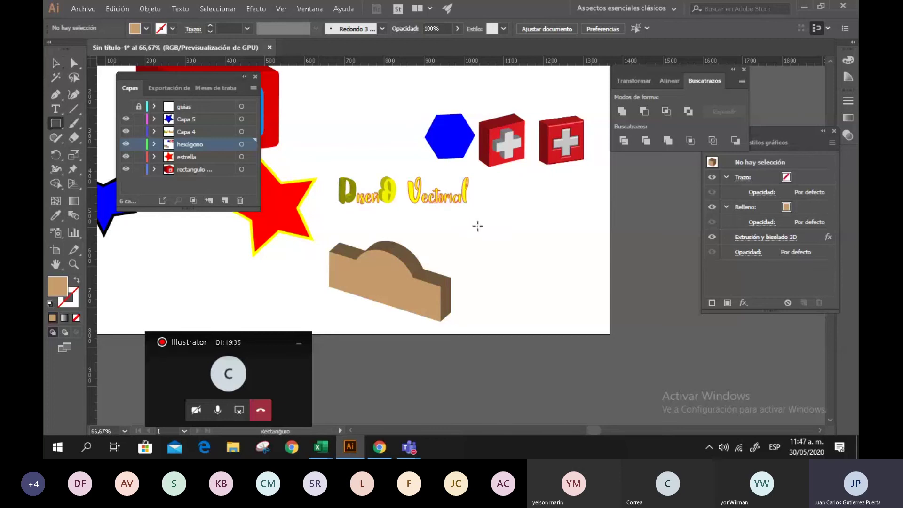
{"action": "left_click_drag", "start_coordinate": [481, 222], "coordinate": [570, 311]}
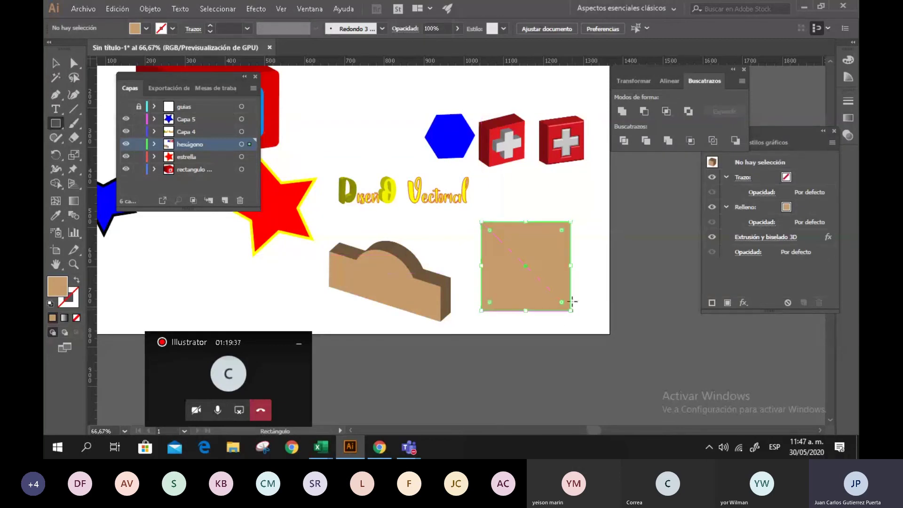
{"action": "scroll", "coordinate": [521, 259], "scroll_direction": "up", "scroll_amount": 2}
{"action": "scroll", "coordinate": [496, 255], "scroll_direction": "down", "scroll_amount": 1}
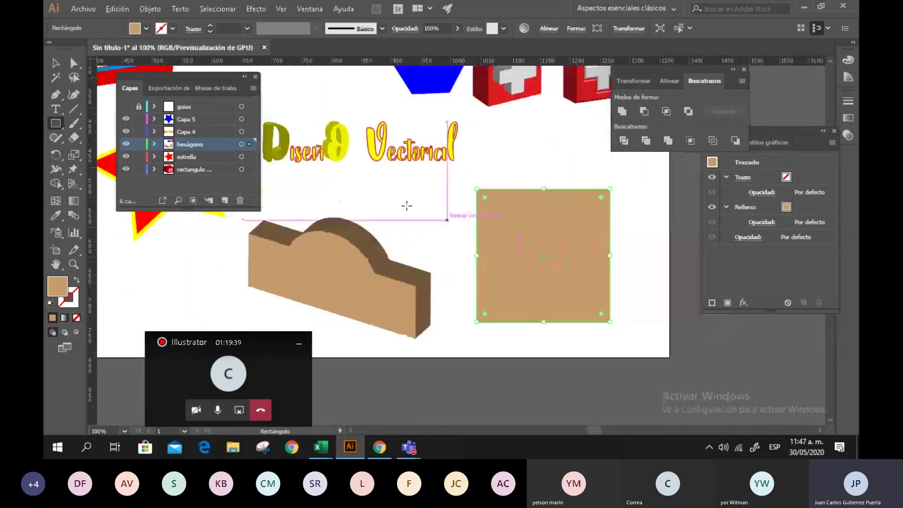
{"action": "left_click_drag", "start_coordinate": [497, 216], "coordinate": [518, 249]}
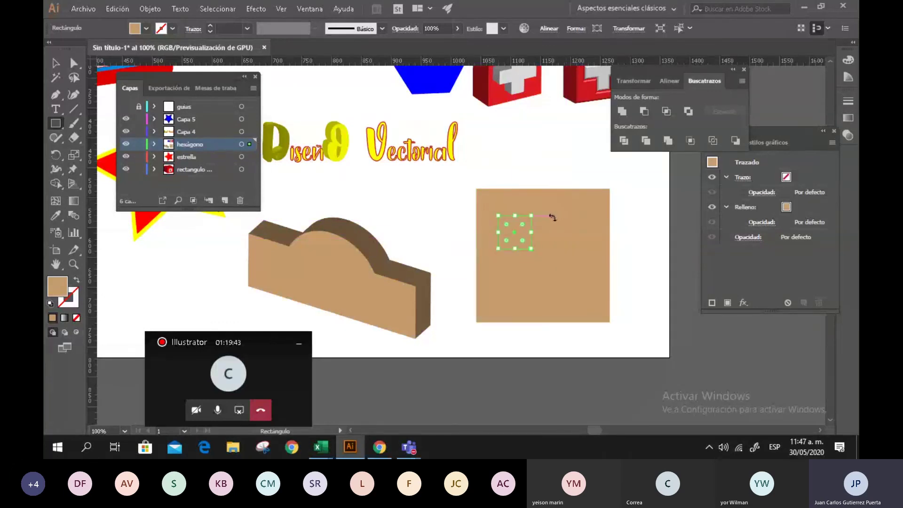
{"action": "left_click", "coordinate": [146, 29]}
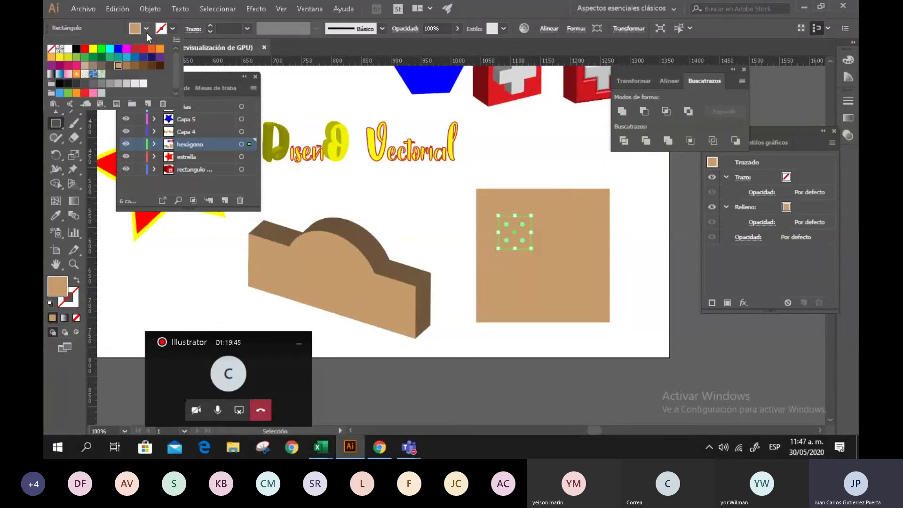
{"action": "left_click", "coordinate": [110, 56]}
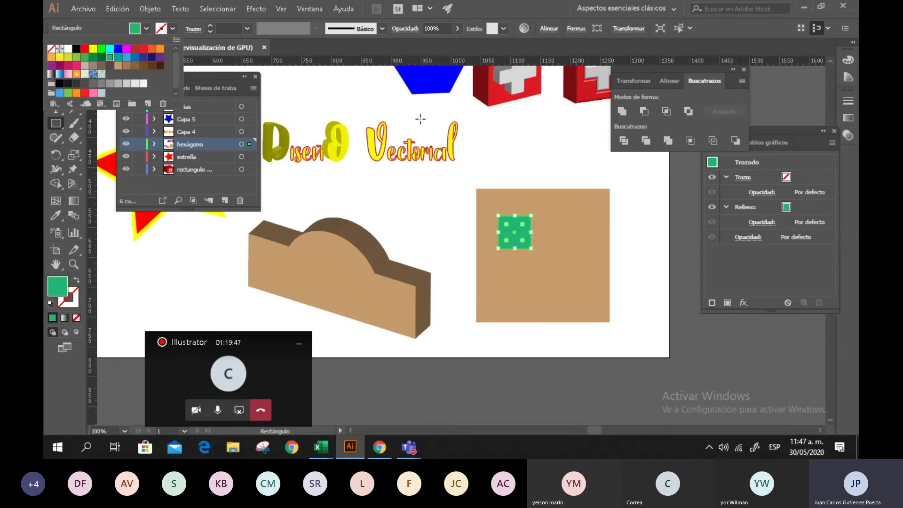
Step: Duplicate the small green square horizontally to the right within the large square and clear the selection
{"action": "key", "text": "v"}
{"action": "left_click_drag", "start_coordinate": [518, 232], "coordinate": [574, 231]}
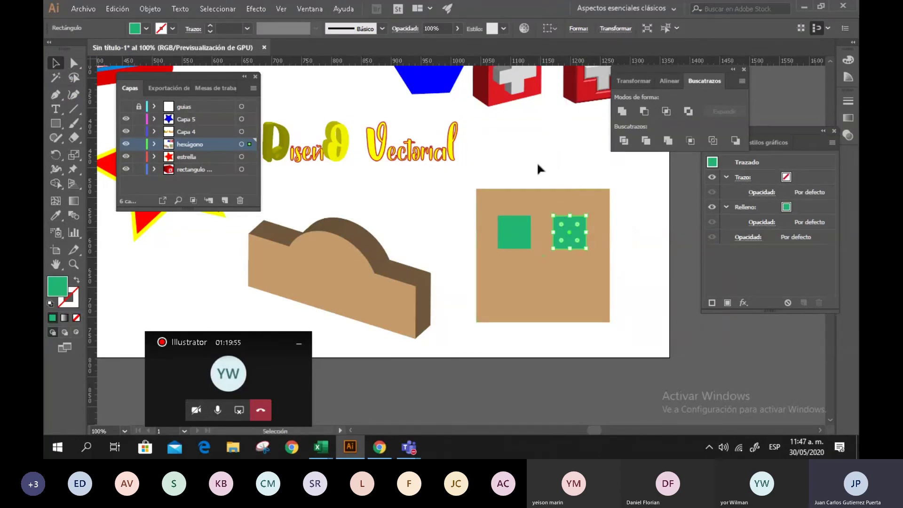
{"action": "left_click", "coordinate": [538, 160]}
{"action": "scroll", "coordinate": [563, 228], "scroll_direction": "up", "scroll_amount": 1}
{"action": "scroll", "coordinate": [563, 228], "scroll_direction": "down", "scroll_amount": 1}
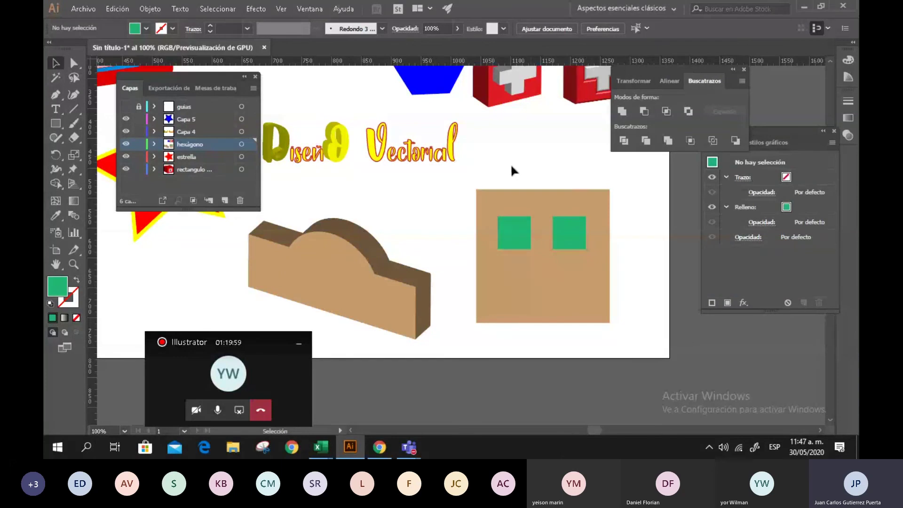
Step: Select all three squares and try a 50 pt 3D Extrude & Bevel on them while ungrouped
{"action": "left_click_drag", "start_coordinate": [486, 268], "coordinate": [635, 342]}
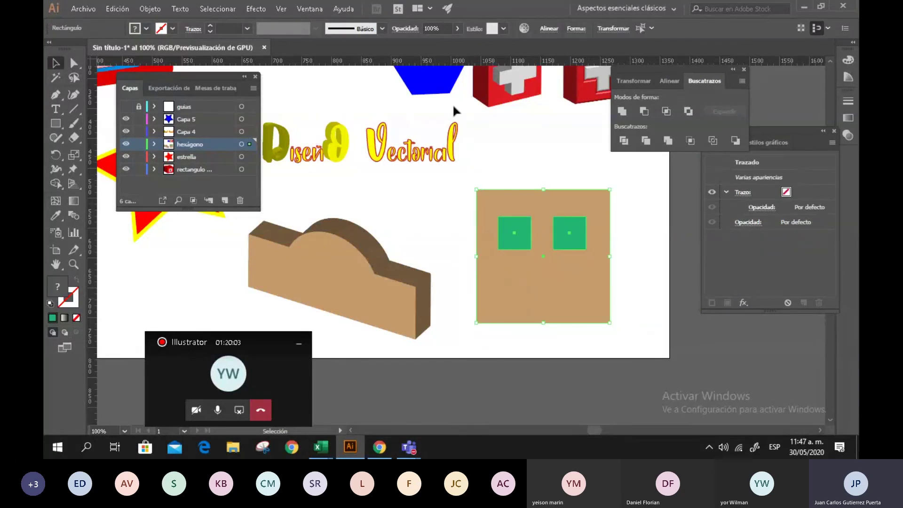
{"action": "left_click", "coordinate": [257, 9]}
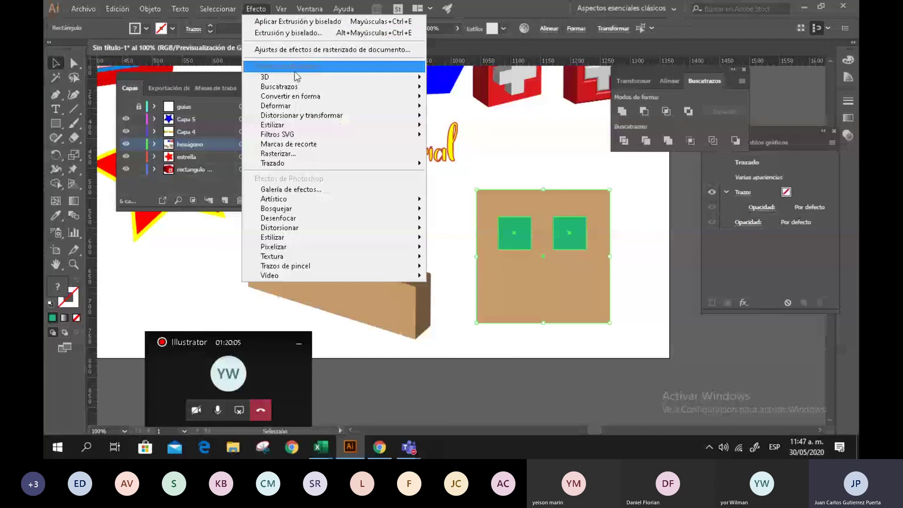
{"action": "mouse_move", "coordinate": [389, 78]}
{"action": "left_click", "coordinate": [476, 80]}
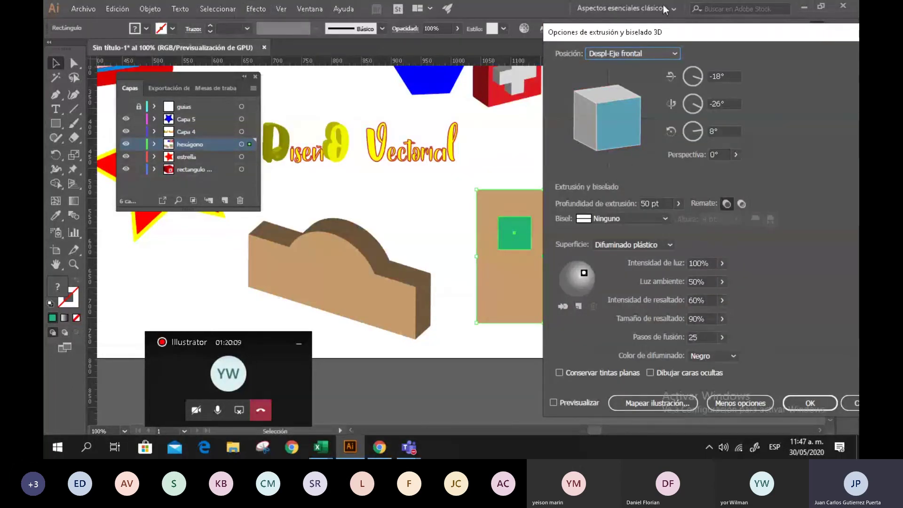
{"action": "left_click_drag", "start_coordinate": [689, 35], "coordinate": [758, 31]}
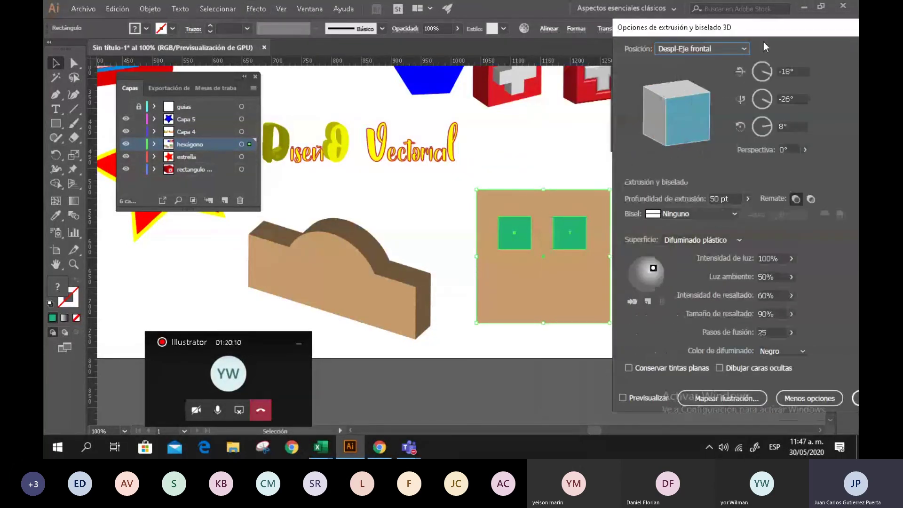
{"action": "left_click", "coordinate": [624, 398]}
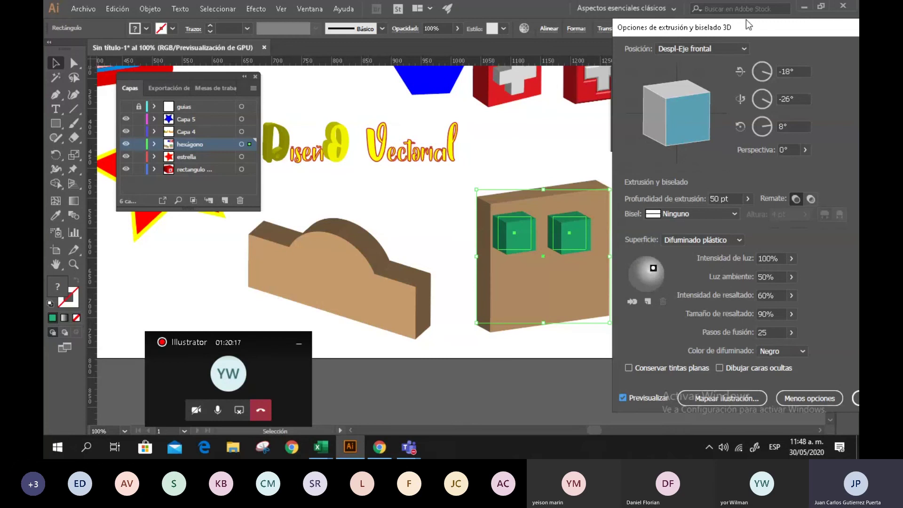
{"action": "left_click_drag", "start_coordinate": [772, 34], "coordinate": [594, 34]}
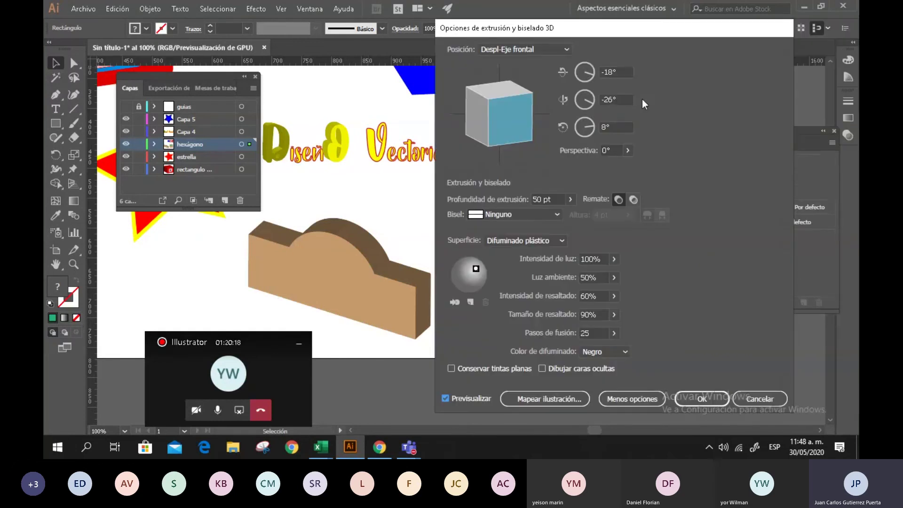
{"action": "left_click", "coordinate": [762, 399]}
Step: Group the light brown square with its two green squares and preview a 50 pt 3D Extrude & Bevel on the group
{"action": "right_click", "coordinate": [577, 235]}
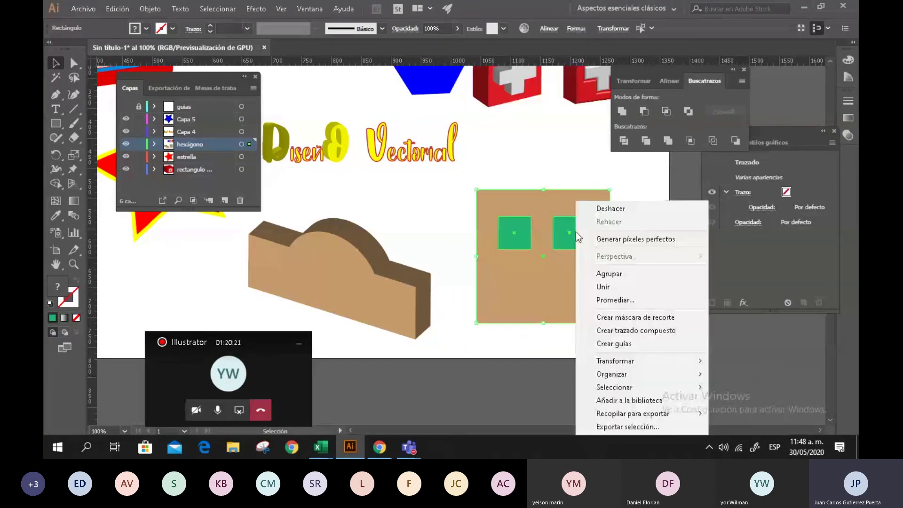
{"action": "left_click", "coordinate": [607, 274]}
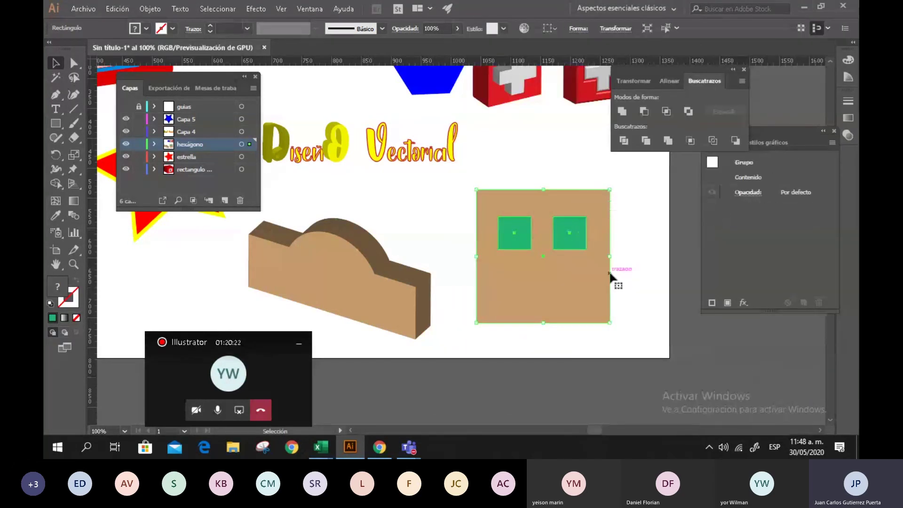
{"action": "left_click", "coordinate": [248, 11]}
{"action": "mouse_move", "coordinate": [334, 75]}
{"action": "left_click", "coordinate": [452, 84]}
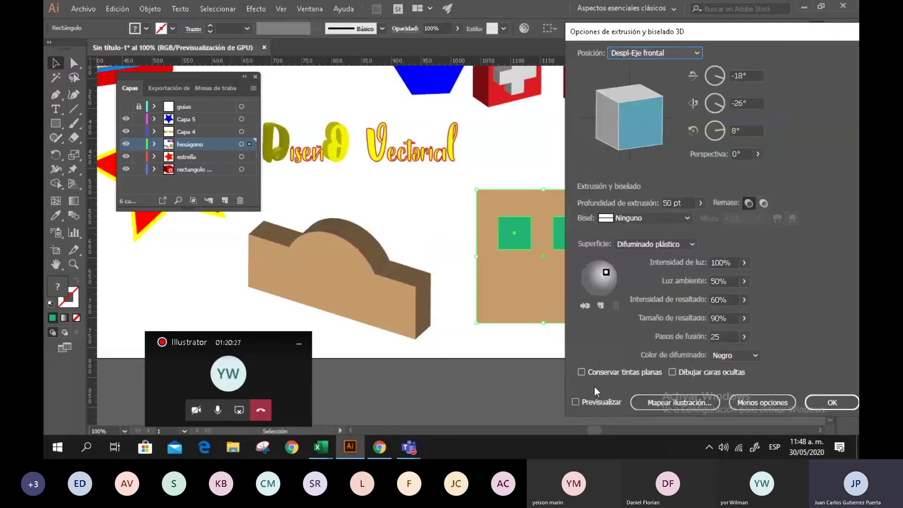
{"action": "left_click", "coordinate": [575, 402]}
{"action": "left_click_drag", "start_coordinate": [681, 36], "coordinate": [768, 35]}
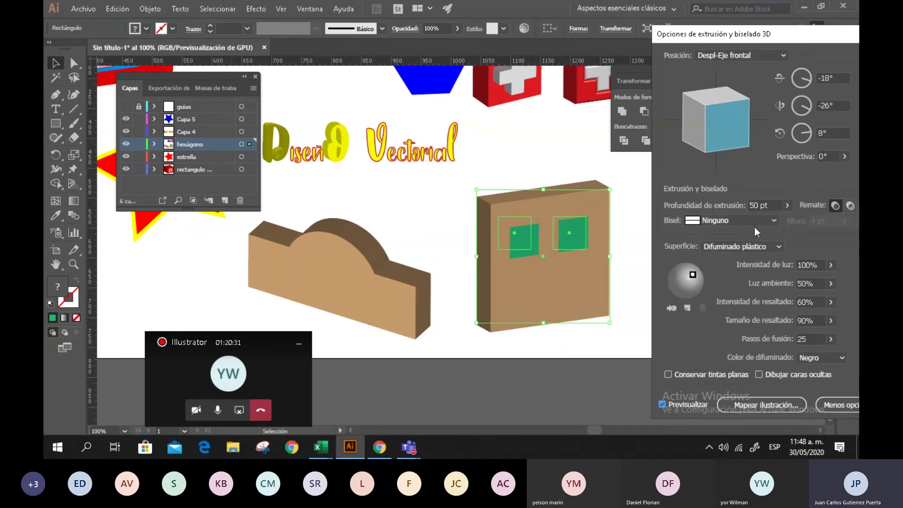
Step: Try the Clásico, Complejo 1 and Redondeado bevels on the grouped squares' extrusion
{"action": "left_click", "coordinate": [772, 221]}
{"action": "left_click", "coordinate": [738, 246]}
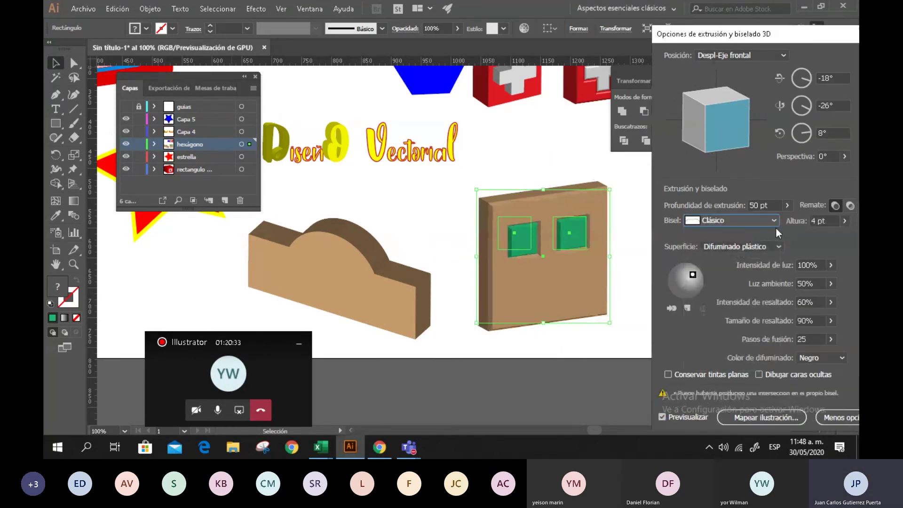
{"action": "left_click", "coordinate": [772, 222]}
{"action": "left_click", "coordinate": [743, 259]}
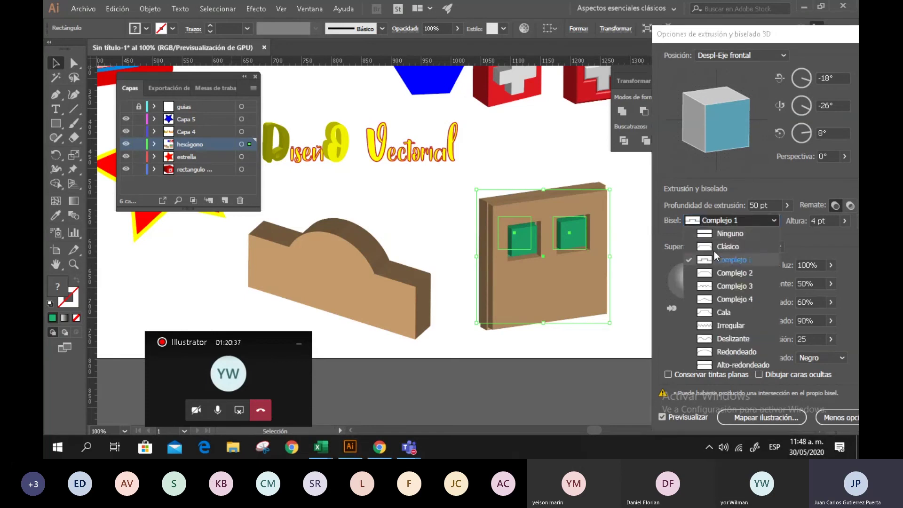
{"action": "left_click", "coordinate": [727, 246]}
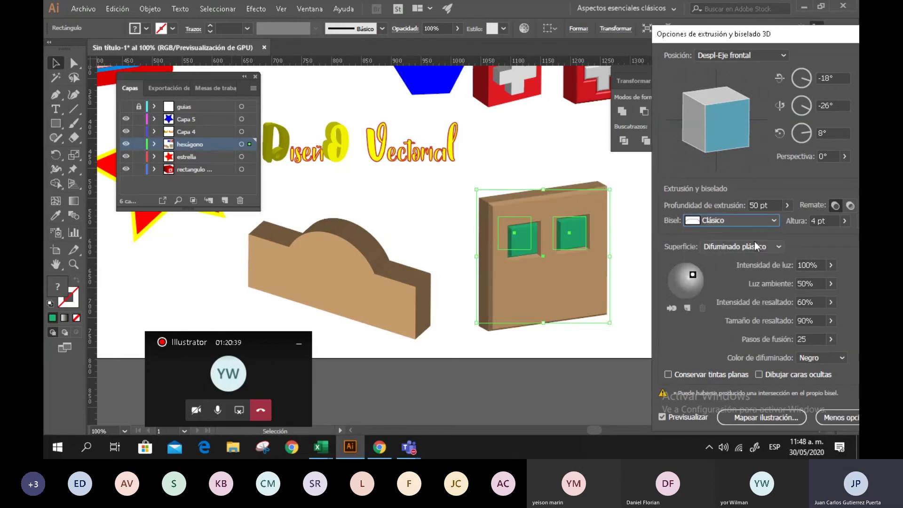
{"action": "left_click", "coordinate": [772, 220]}
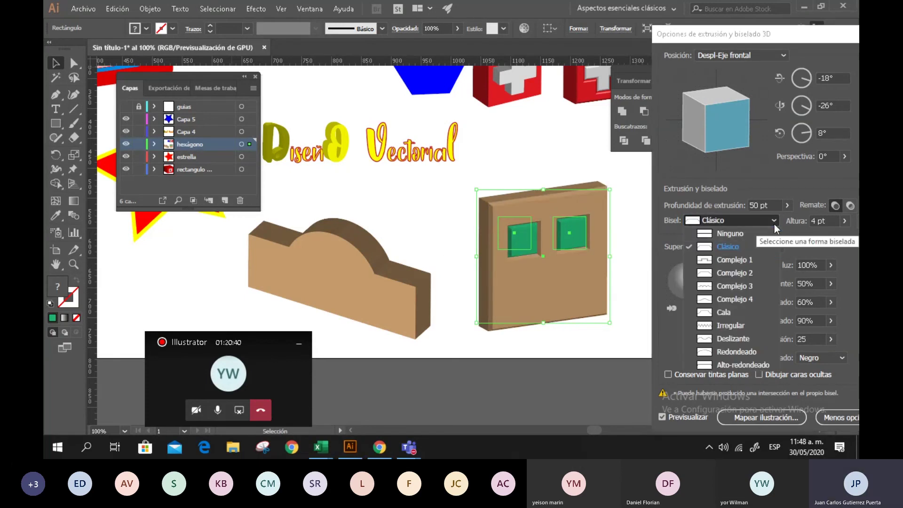
{"action": "left_click", "coordinate": [724, 353]}
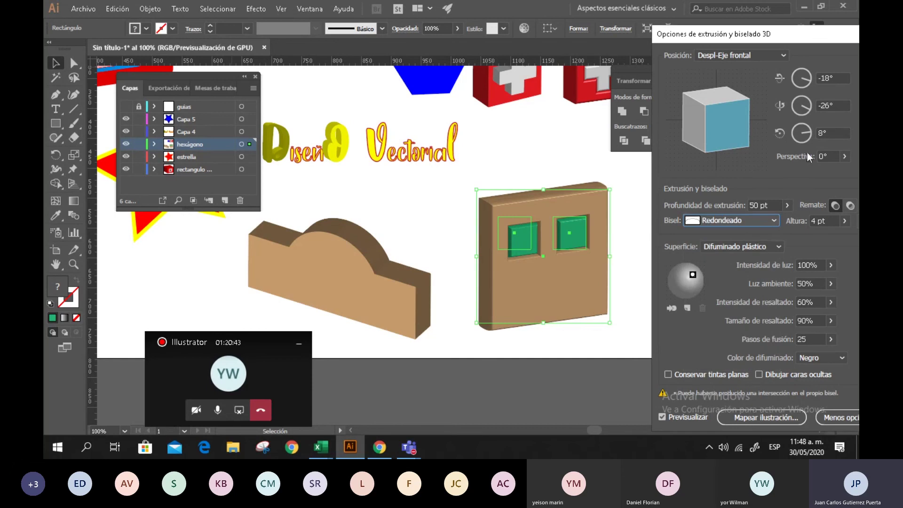
Step: Apply the 50 pt extrusion with Redondeado bevel and solid cap to the grouped squares, and undo it
{"action": "left_click_drag", "start_coordinate": [801, 41], "coordinate": [778, 38]}
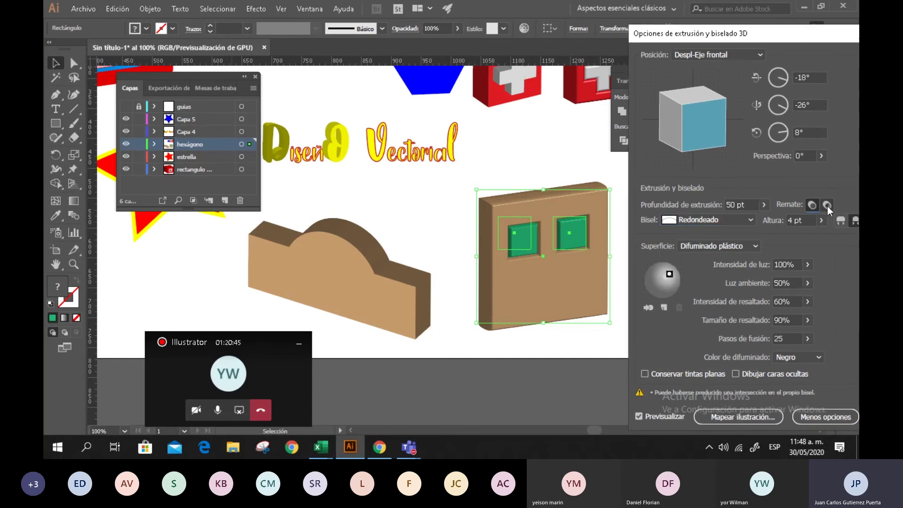
{"action": "left_click", "coordinate": [826, 206]}
{"action": "left_click", "coordinate": [812, 205]}
{"action": "left_click_drag", "start_coordinate": [782, 43], "coordinate": [627, 41]}
{"action": "left_click", "coordinate": [743, 403]}
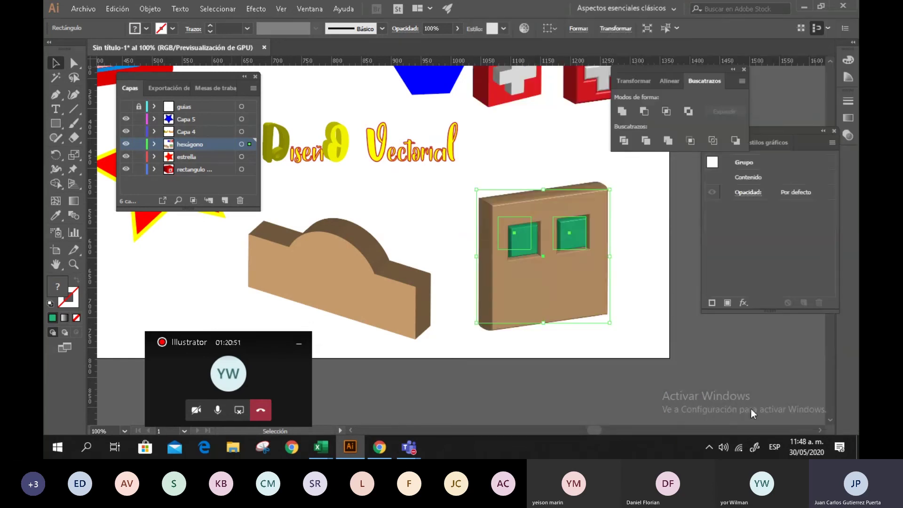
{"action": "key", "text": "ctrl+z"}
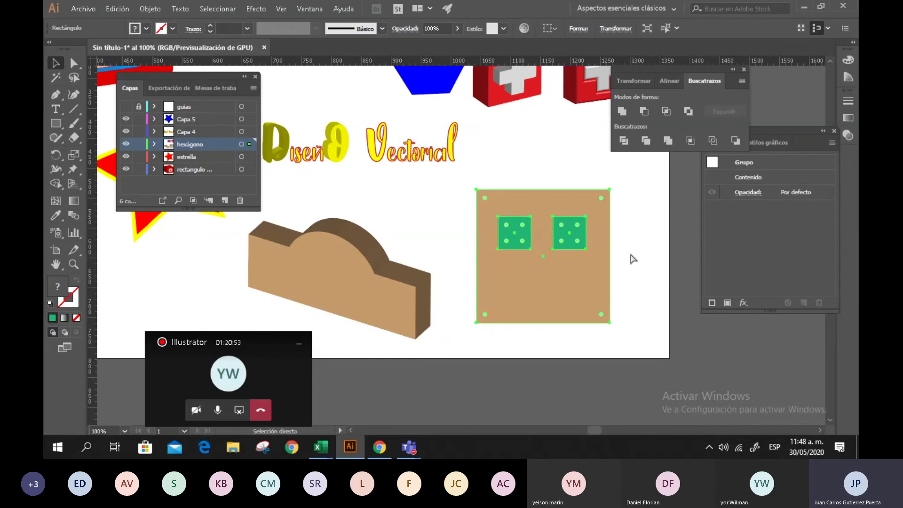
{"action": "left_click", "coordinate": [573, 169]}
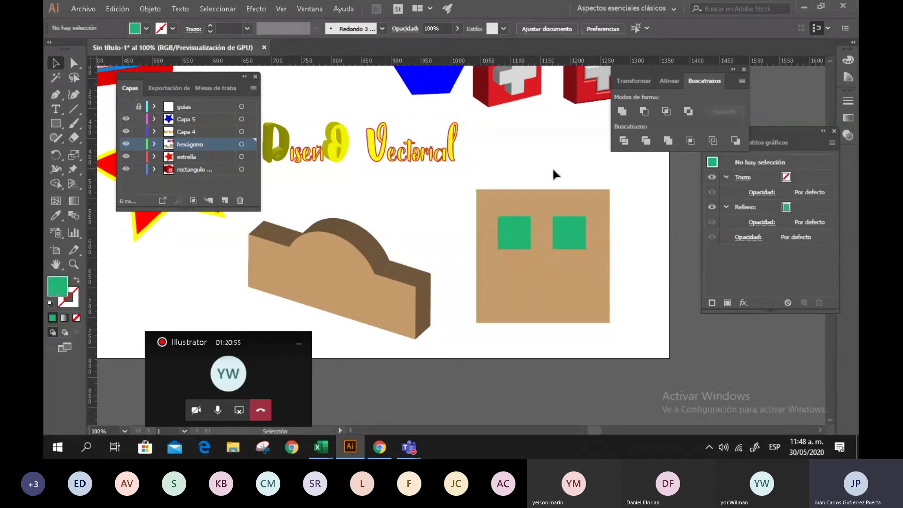
{"action": "left_click", "coordinate": [520, 238]}
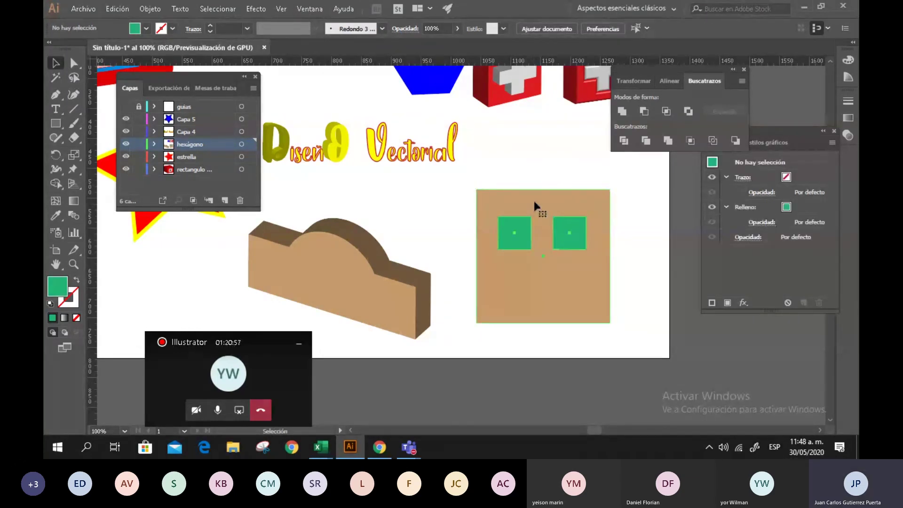
{"action": "scroll", "coordinate": [516, 165], "scroll_direction": "down", "scroll_amount": 3}
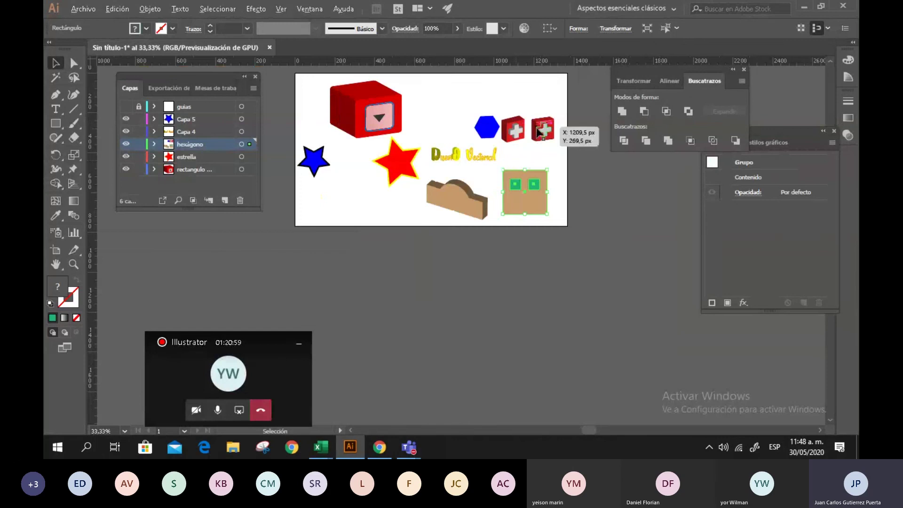
{"action": "scroll", "coordinate": [520, 176], "scroll_direction": "up", "scroll_amount": 3}
{"action": "left_click", "coordinate": [518, 170]}
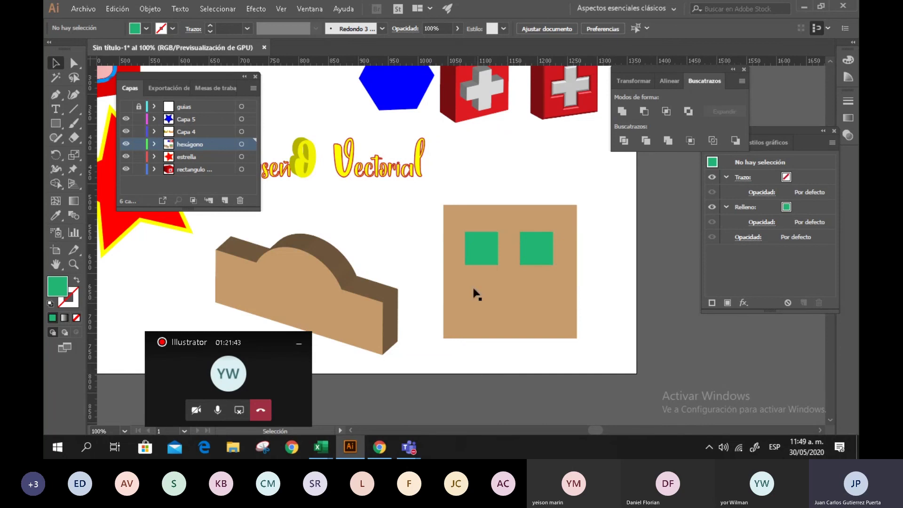
{"action": "scroll", "coordinate": [347, 195], "scroll_direction": "down", "scroll_amount": 2}
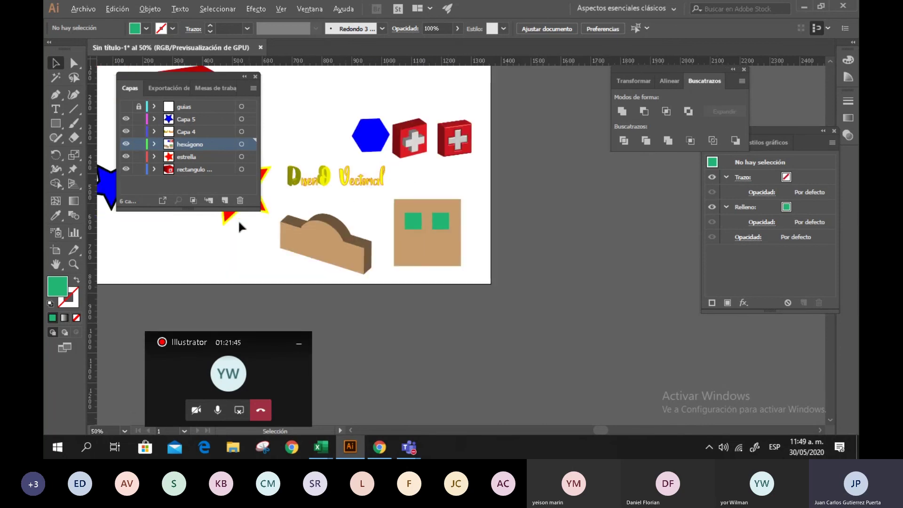
{"action": "left_click_drag", "start_coordinate": [250, 256], "coordinate": [382, 293]}
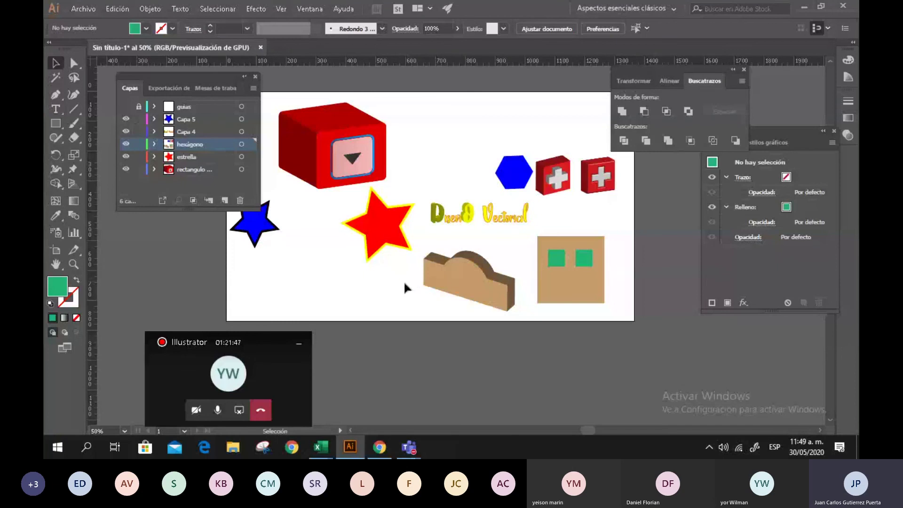
{"action": "scroll", "coordinate": [392, 292], "scroll_direction": "up", "scroll_amount": 1}
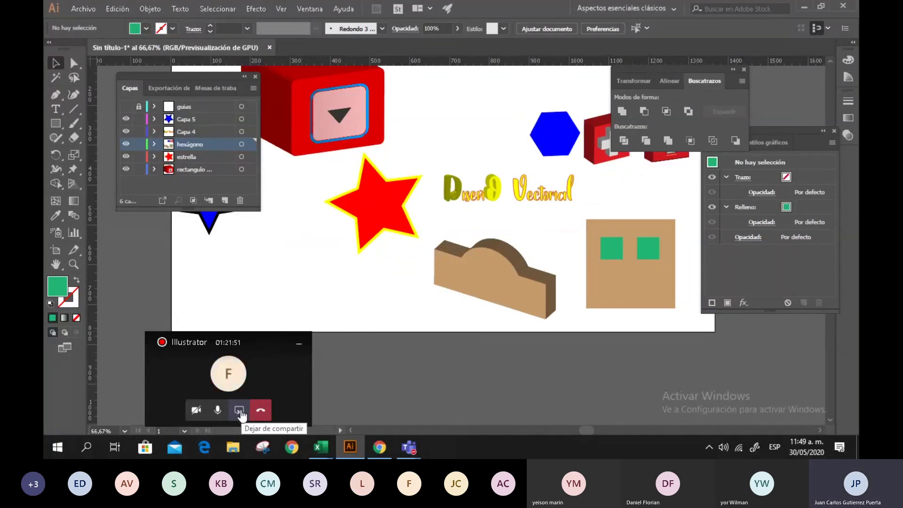
Step: Stop sharing the screen in the Teams meeting
{"action": "left_click", "coordinate": [240, 414]}
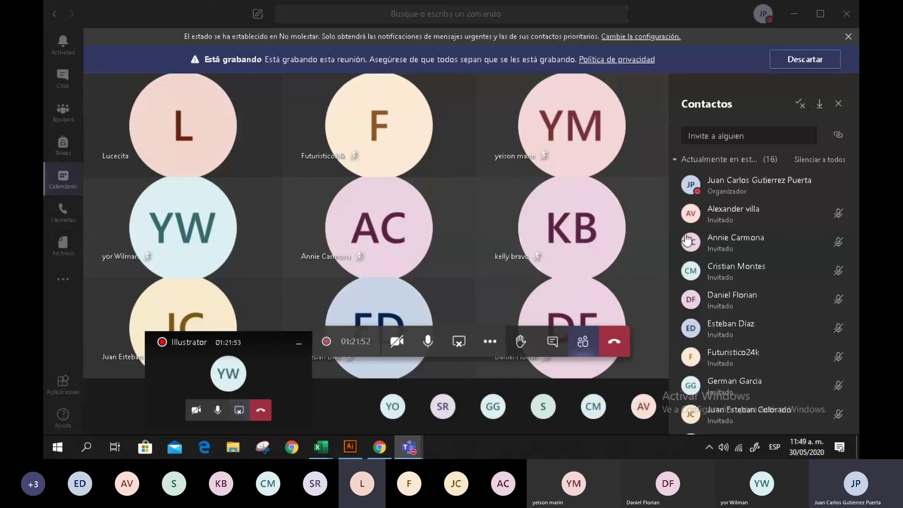